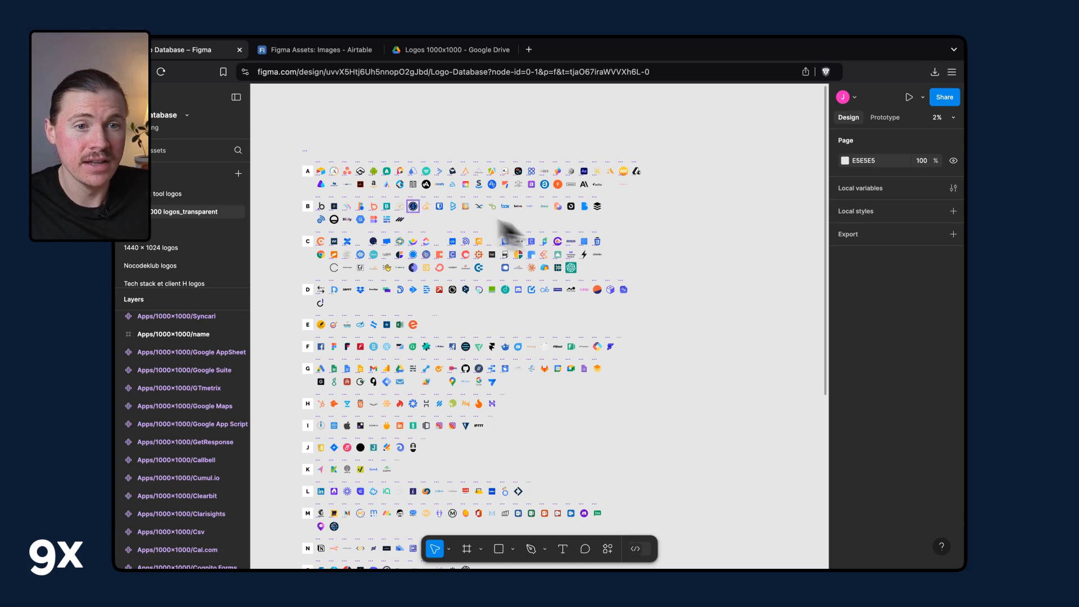
# Browse the logo database canvas and inspect several logo components in the layers list.
pyautogui.scroll(2, 446, 188)
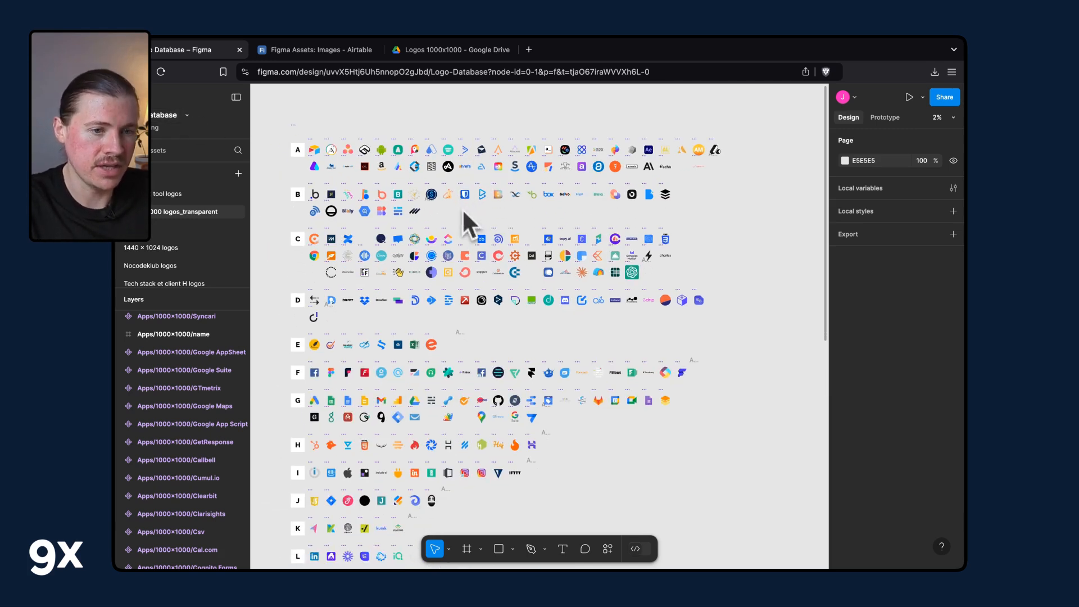
pyautogui.scroll(-5, 463, 205)
pyautogui.scroll(-5, 462, 200)
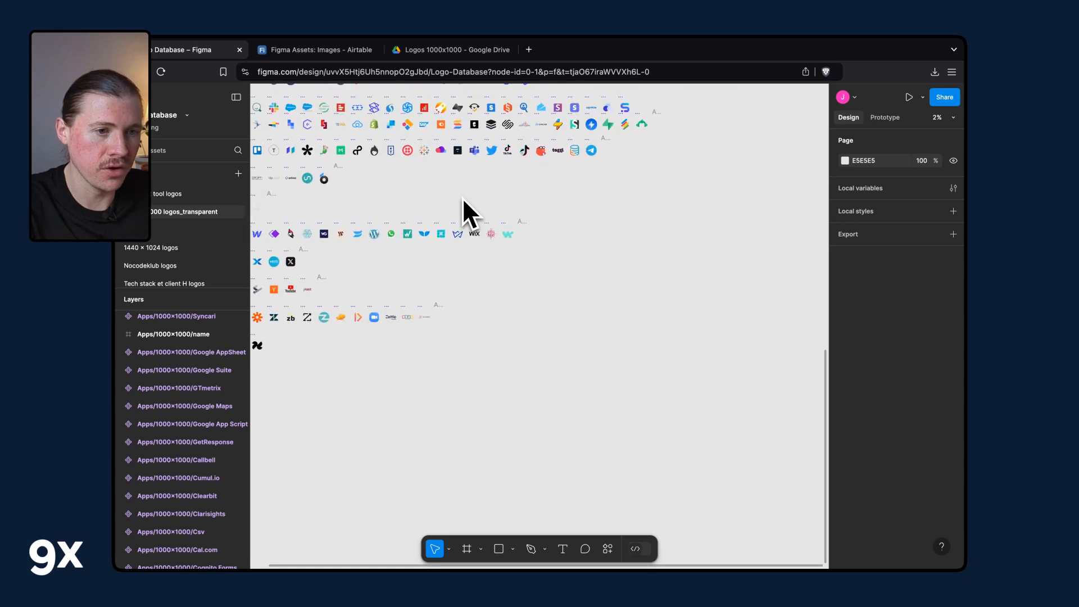
pyautogui.scroll(10, 462, 198)
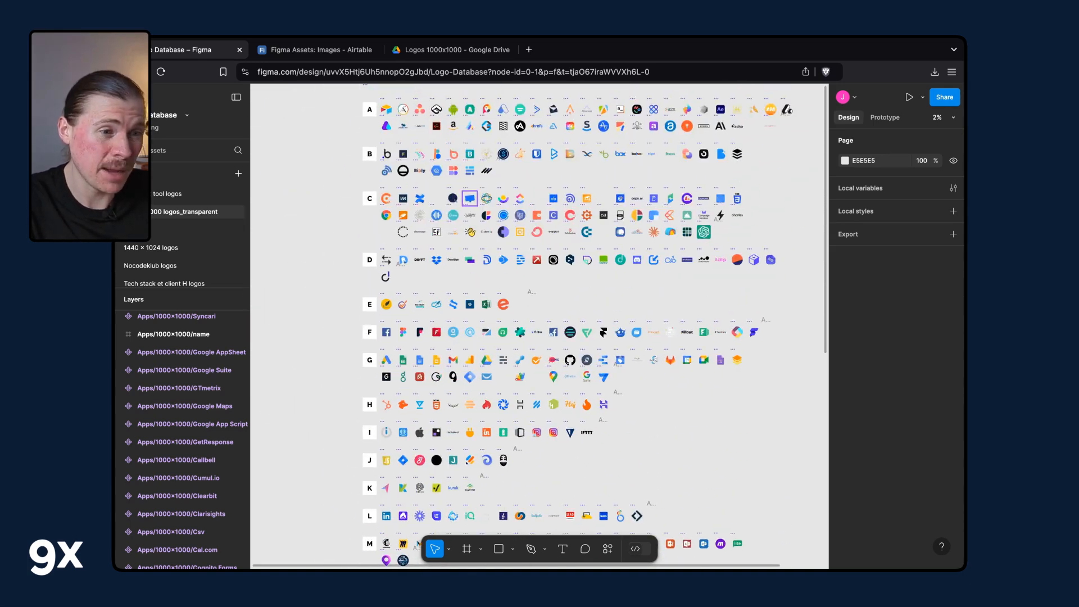
pyautogui.hscroll(3, 539, 326)
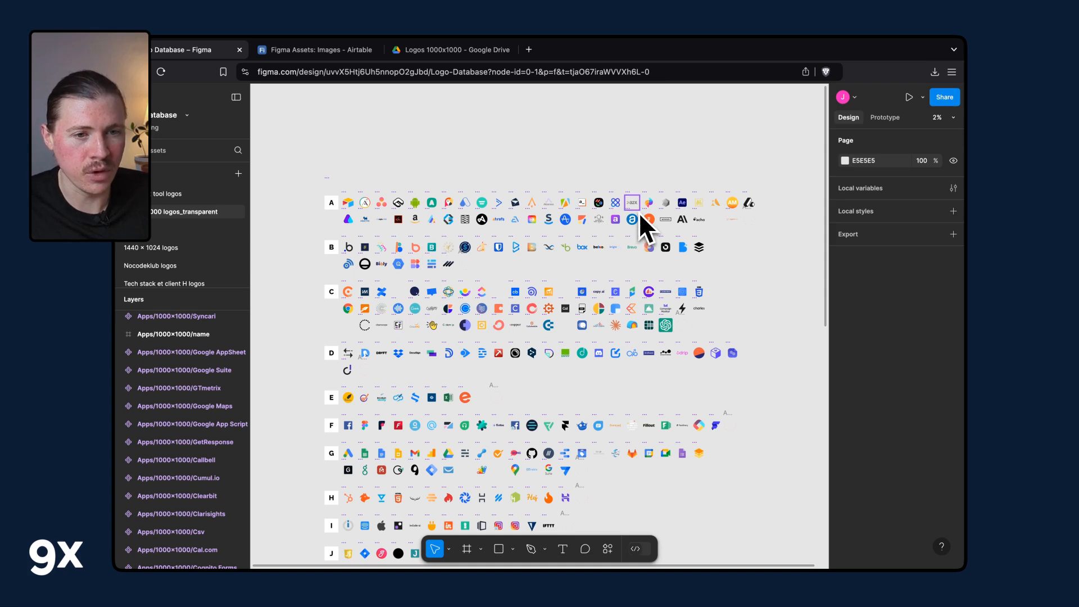
pyautogui.click(202, 391)
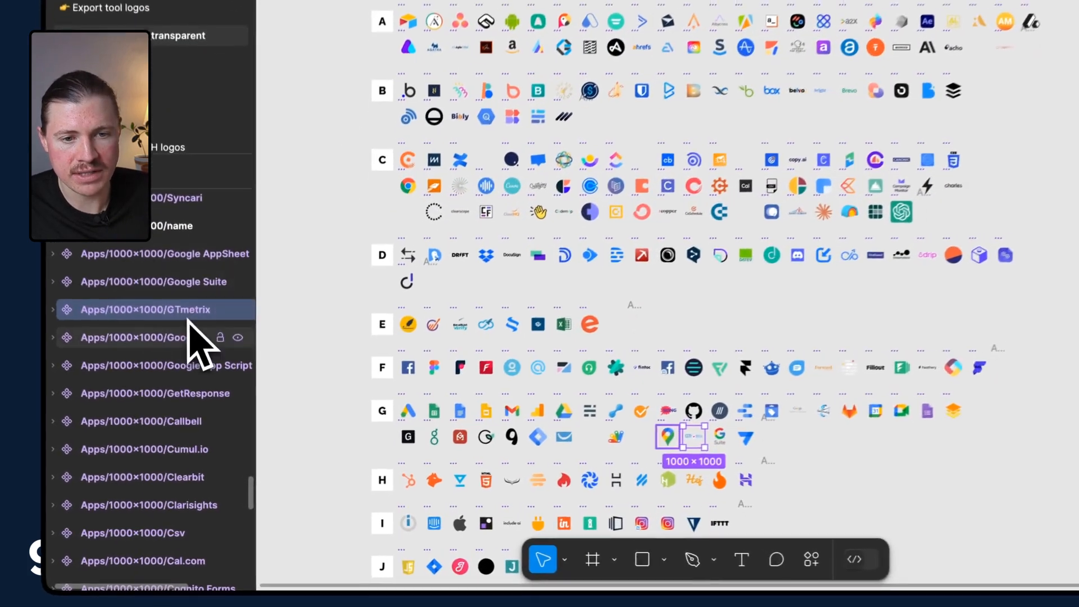
pyautogui.click(191, 337)
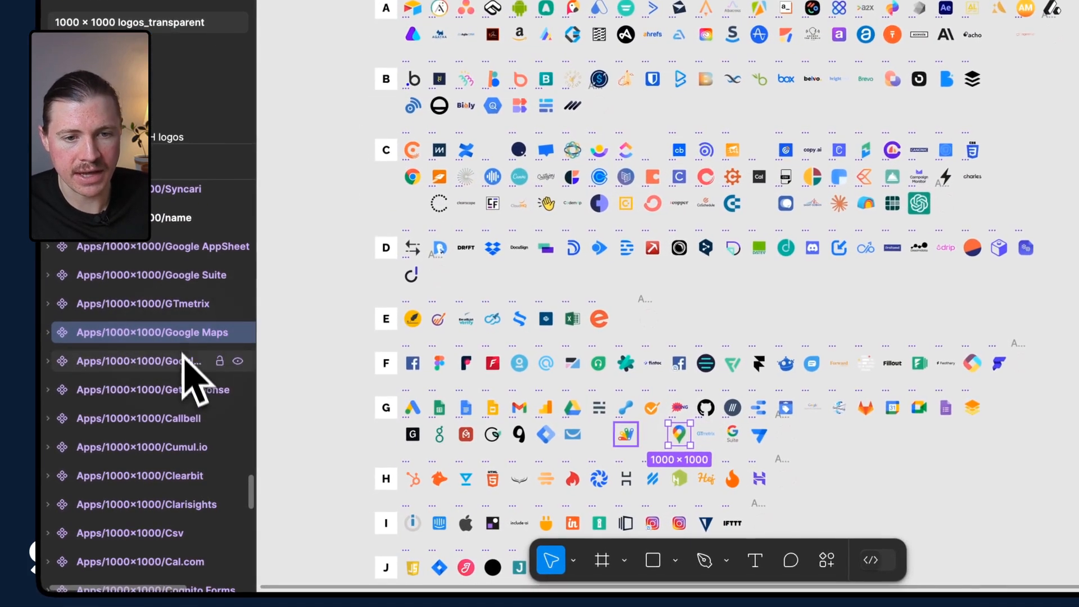
pyautogui.click(191, 393)
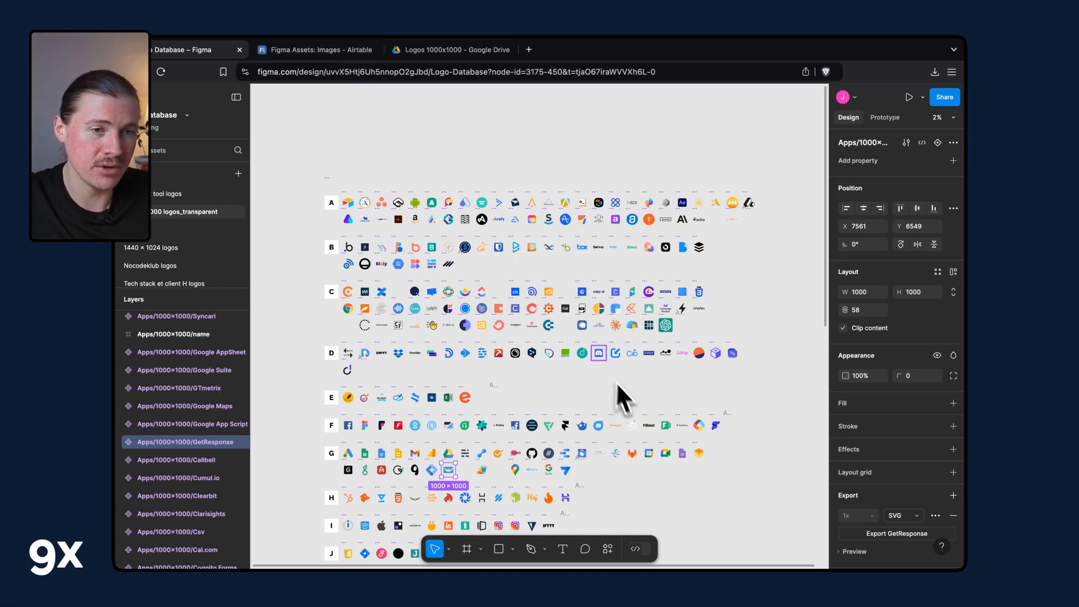
# Switch to the Figma Assets Airtable and scroll through the Images table of logo records.
pyautogui.click(301, 50)
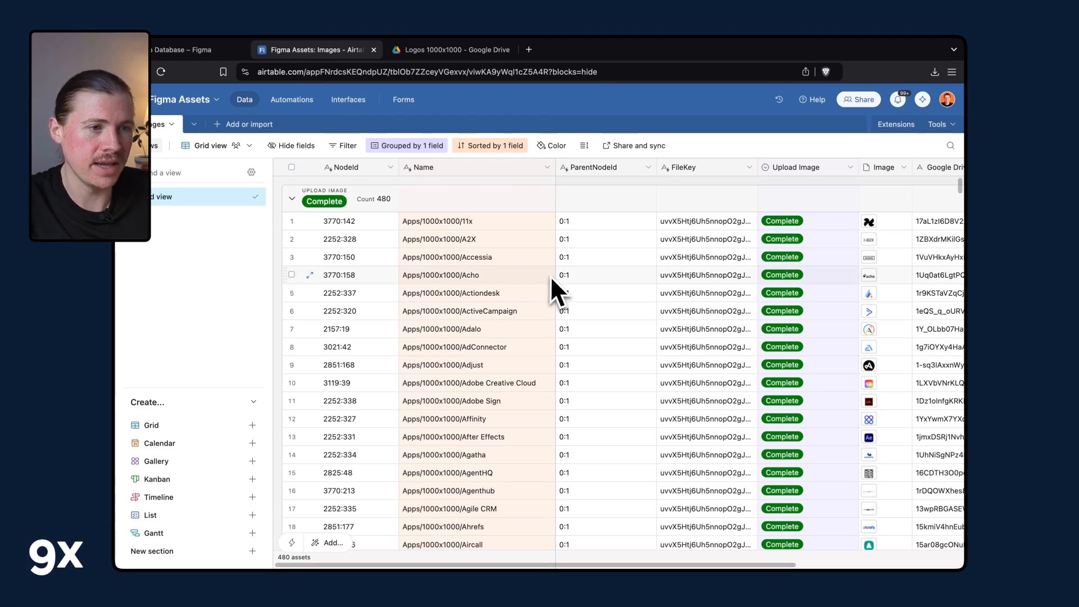
pyautogui.hscroll(1, 886, 266)
pyautogui.scroll(-1, 942, 306)
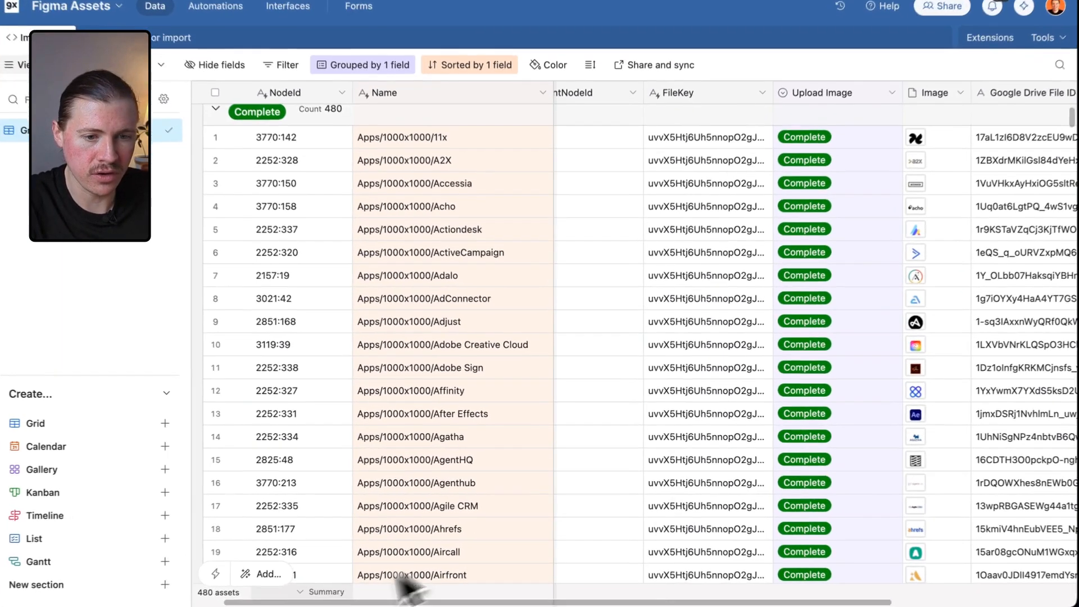
pyautogui.scroll(-10, 992, 478)
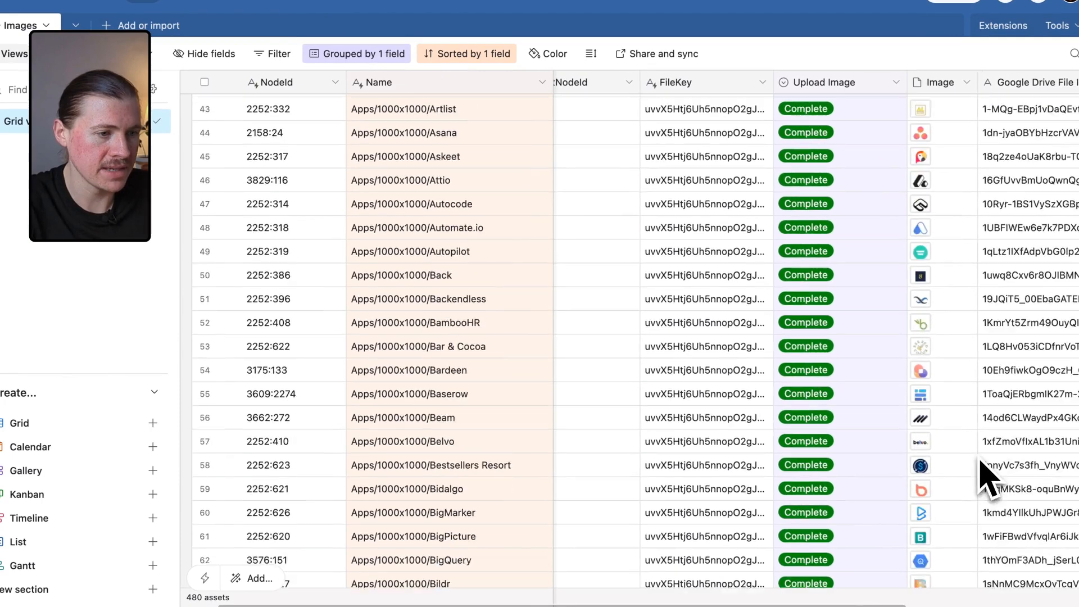
pyautogui.hscroll(-2, 982, 450)
pyautogui.scroll(-5, 986, 444)
pyautogui.scroll(15, 983, 441)
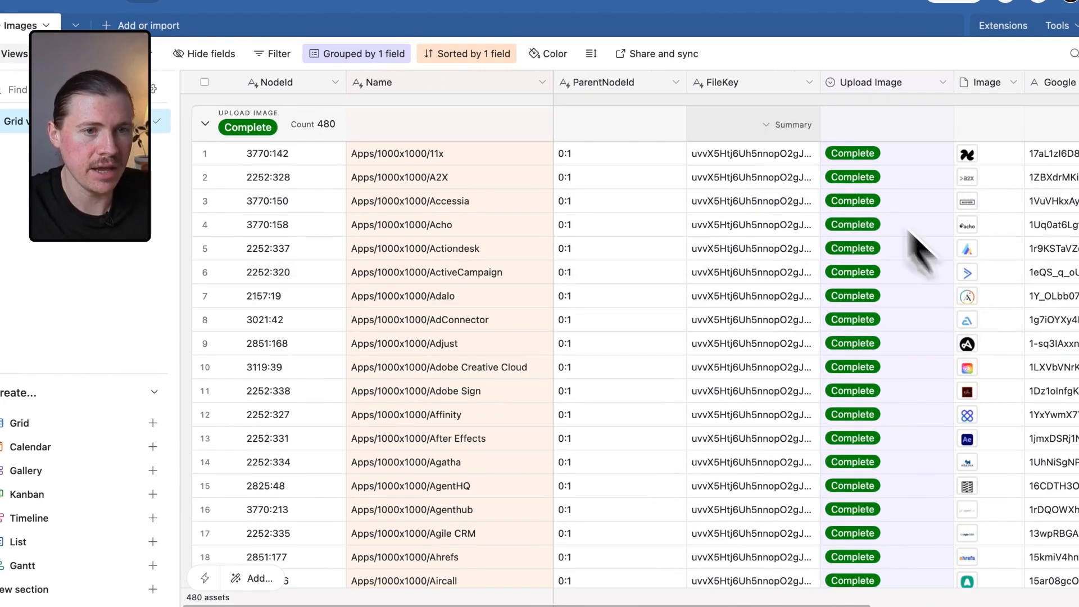
# Open the Logos 1000x1000 Drive folder, sort the files by name, and browse them in grid view.
pyautogui.click(447, 23)
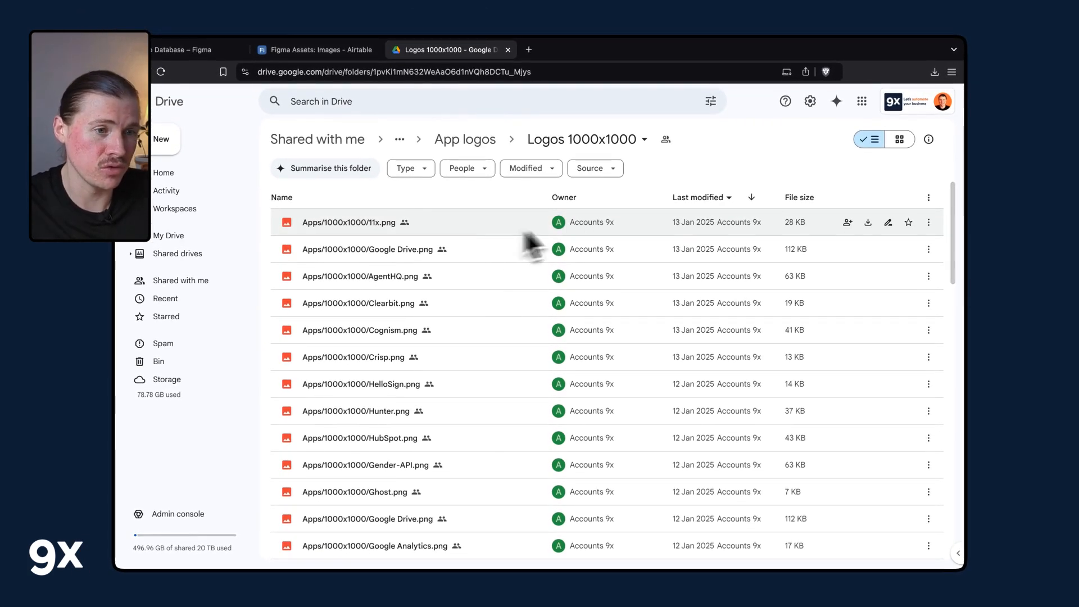
pyautogui.click(310, 198)
pyautogui.click(309, 202)
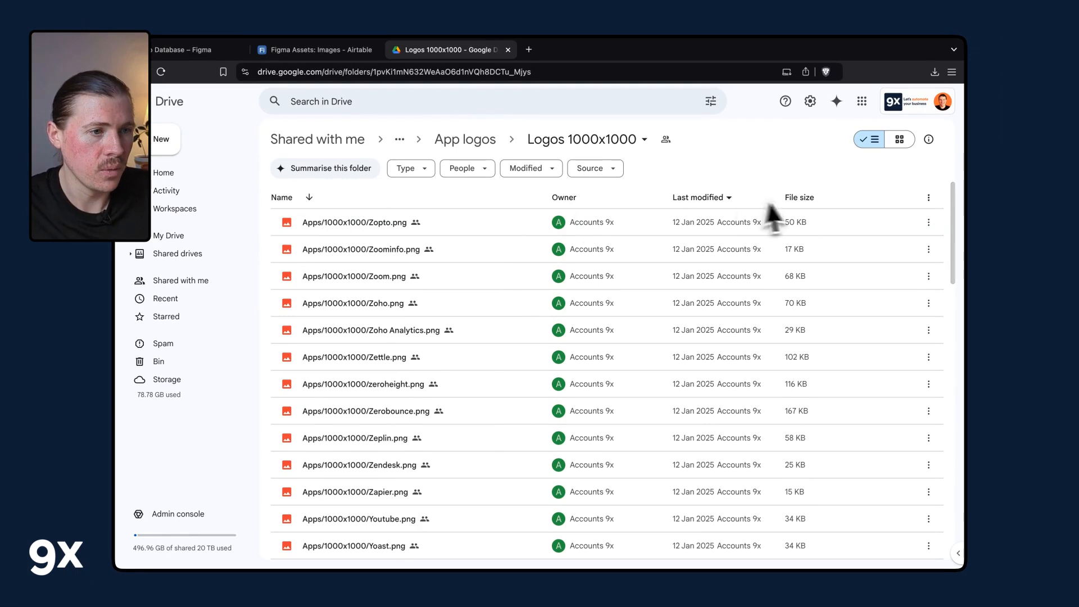
pyautogui.click(901, 140)
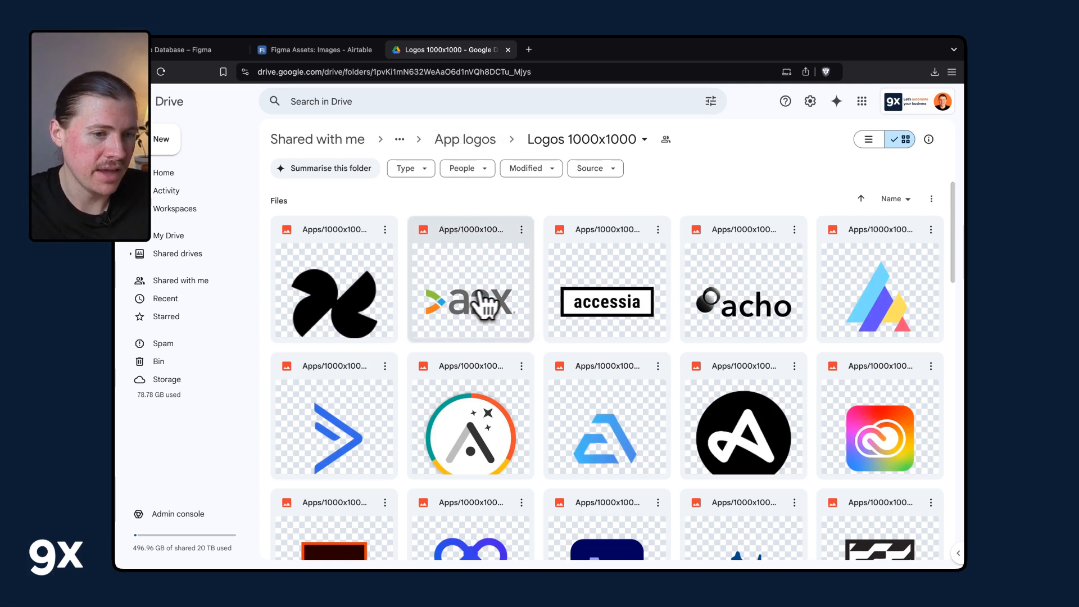
pyautogui.scroll(-20, 496, 303)
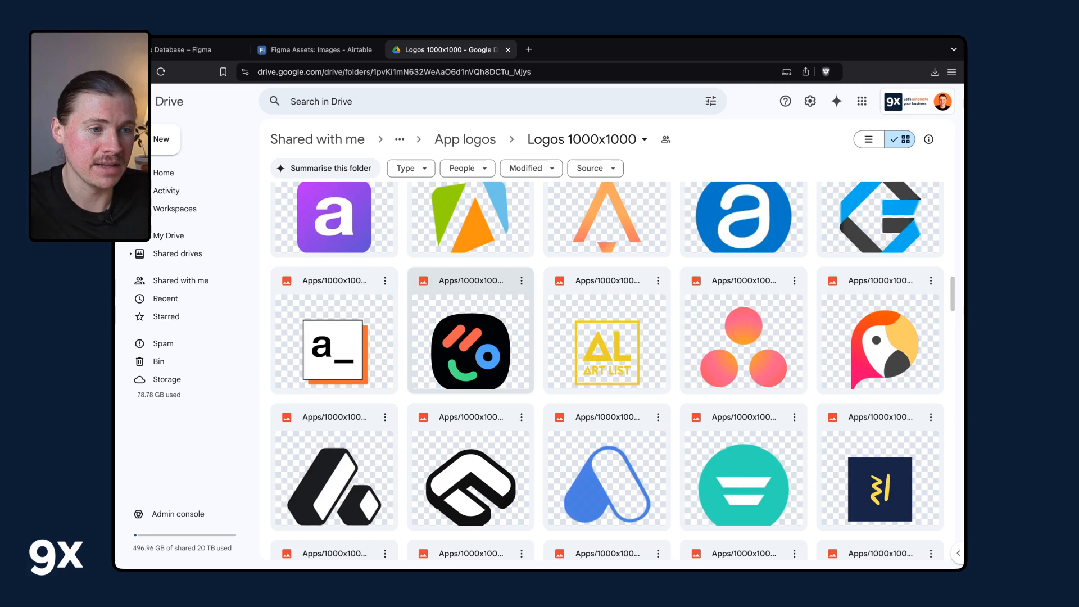
pyautogui.scroll(-3, 471, 332)
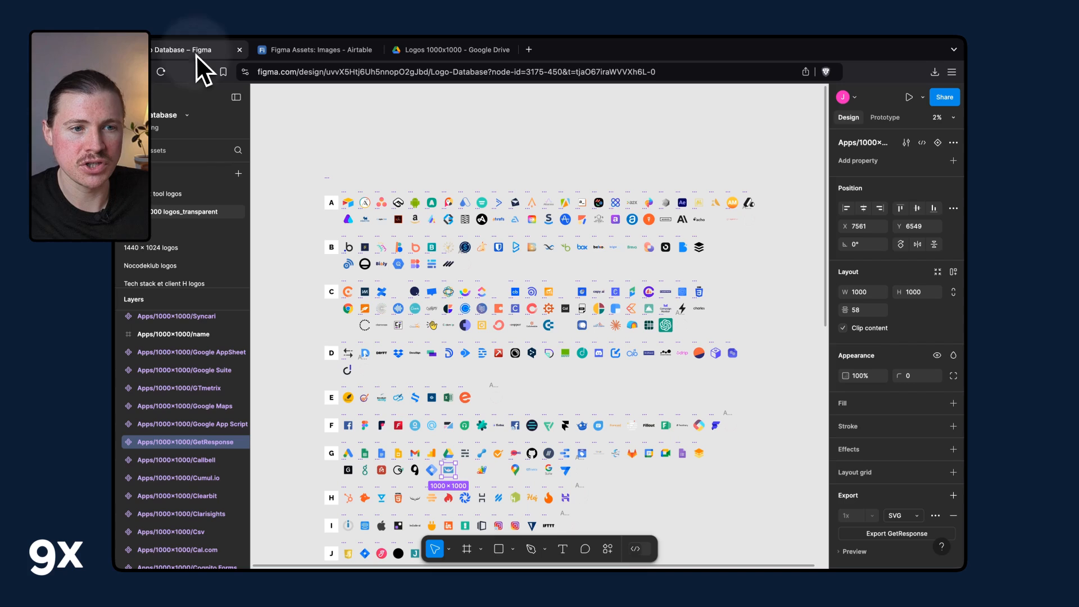
# Back in the Figma file, duplicate the empty placeholder frame in the G row as a new Apps/1000x1000/Gumloop logo frame.
pyautogui.click(196, 51)
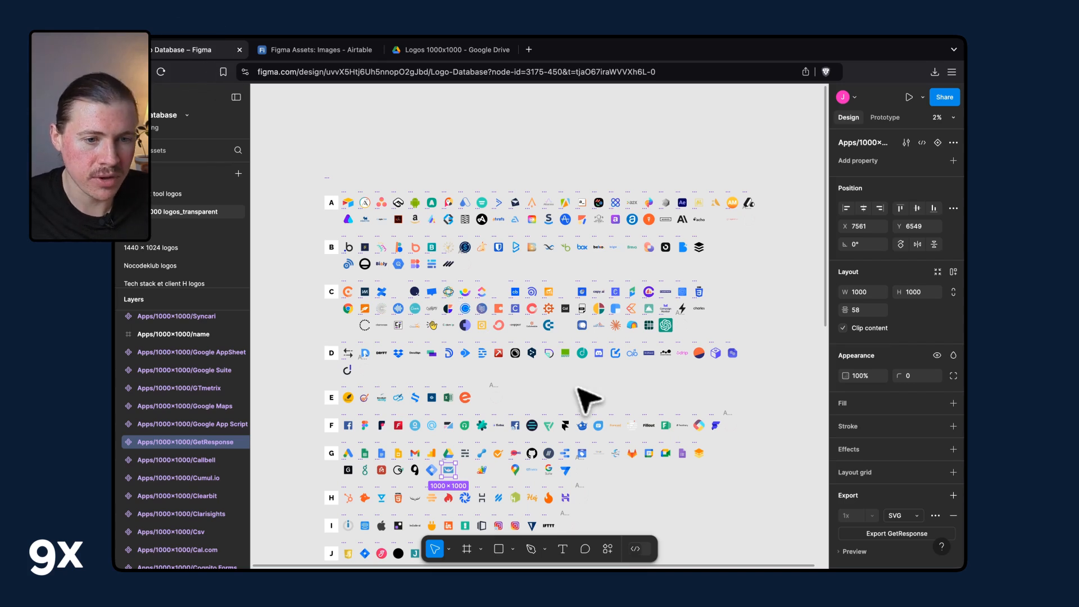
pyautogui.scroll(-3, 588, 402)
pyautogui.scroll(5, 621, 416)
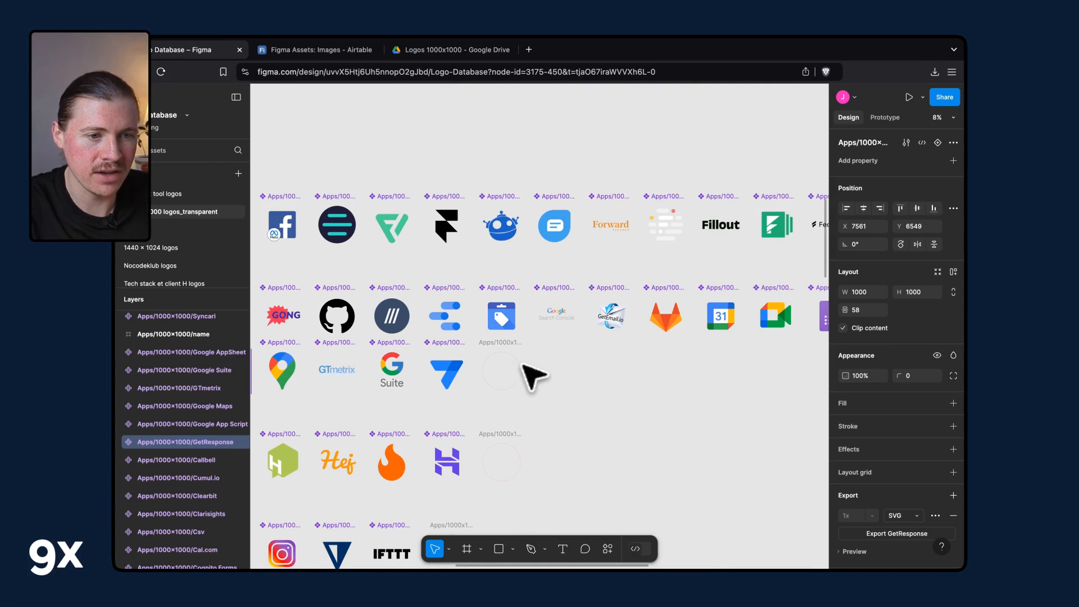
pyautogui.hscroll(-5, 530, 373)
pyautogui.hscroll(5, 530, 373)
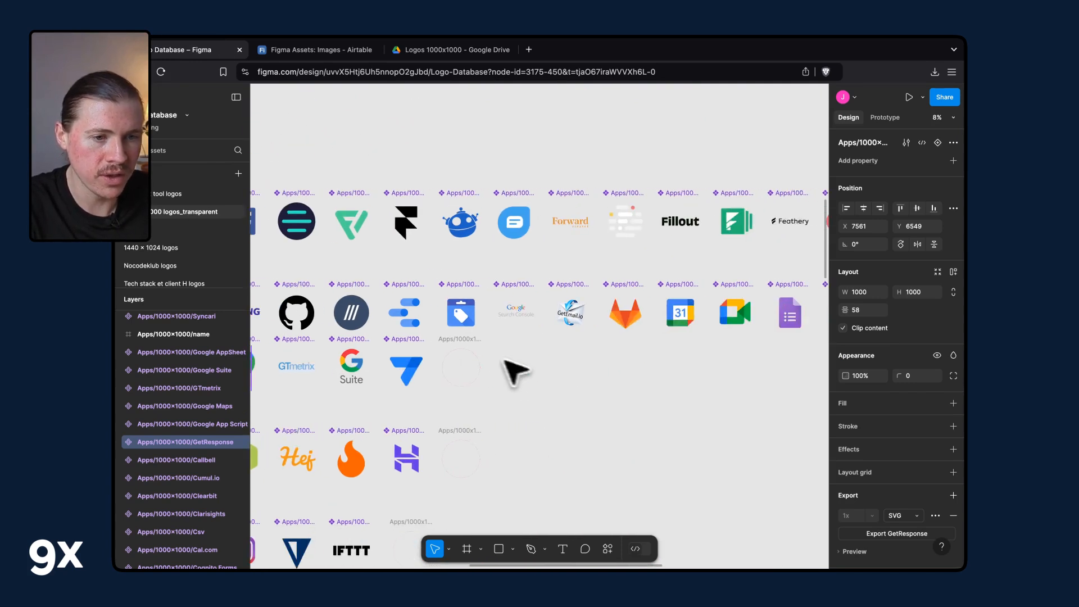
pyautogui.click(473, 353)
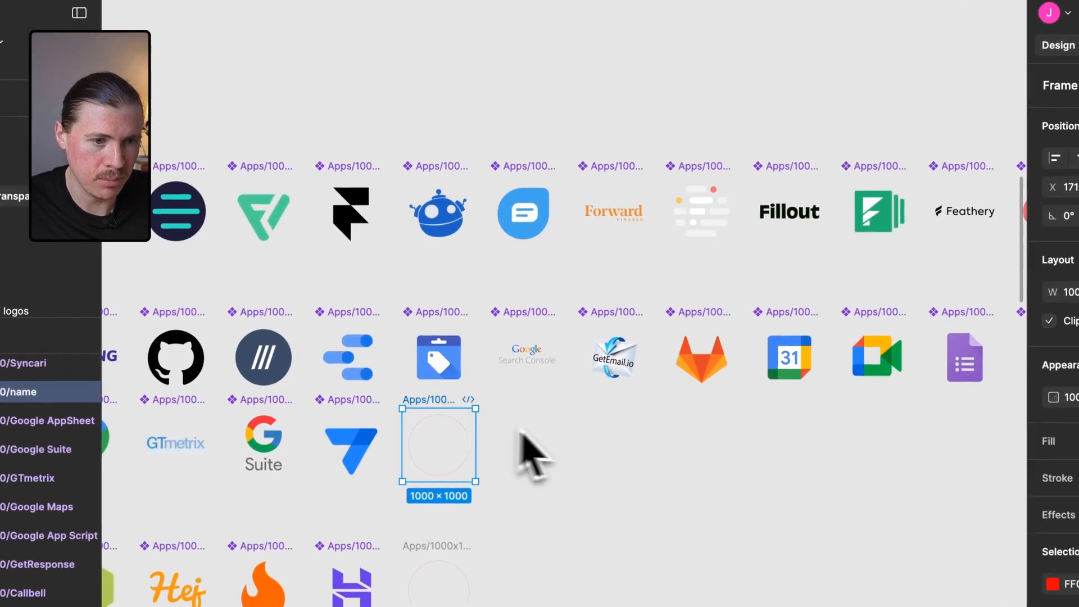
pyautogui.hotkey('ctrl', 'd')
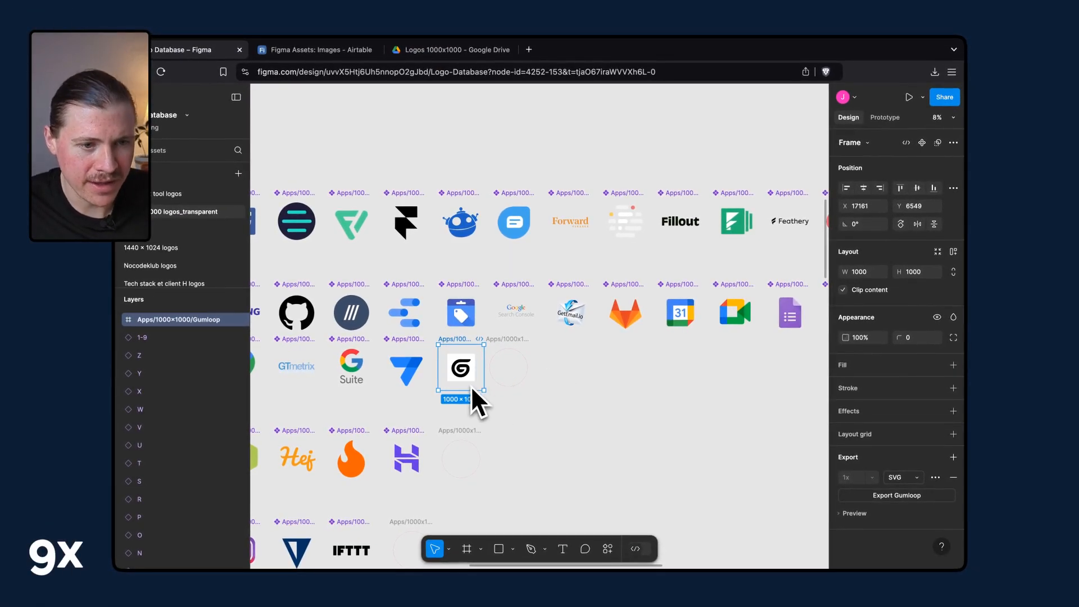
# Inspect the neighbouring G-row logo components in the layers list to compare their naming.
pyautogui.scroll(3, 468, 391)
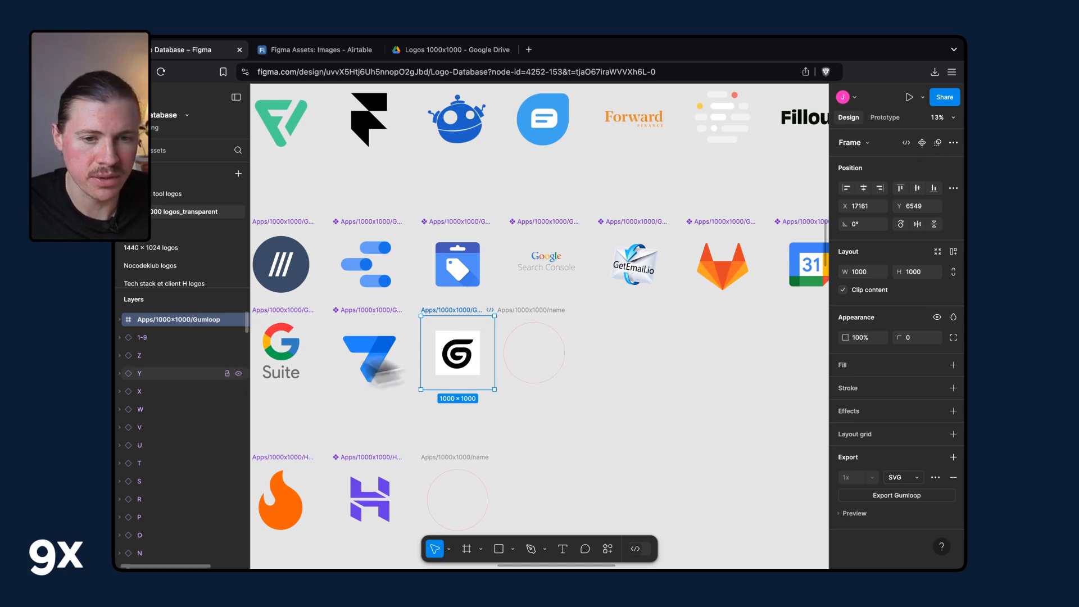
pyautogui.click(298, 330)
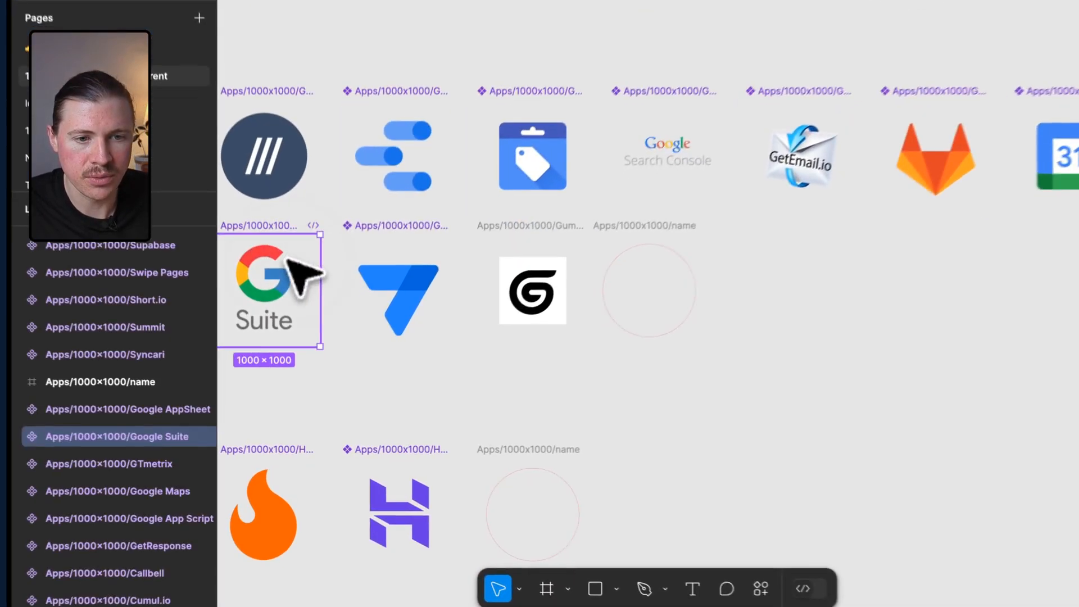
pyautogui.scroll(-3, 130, 427)
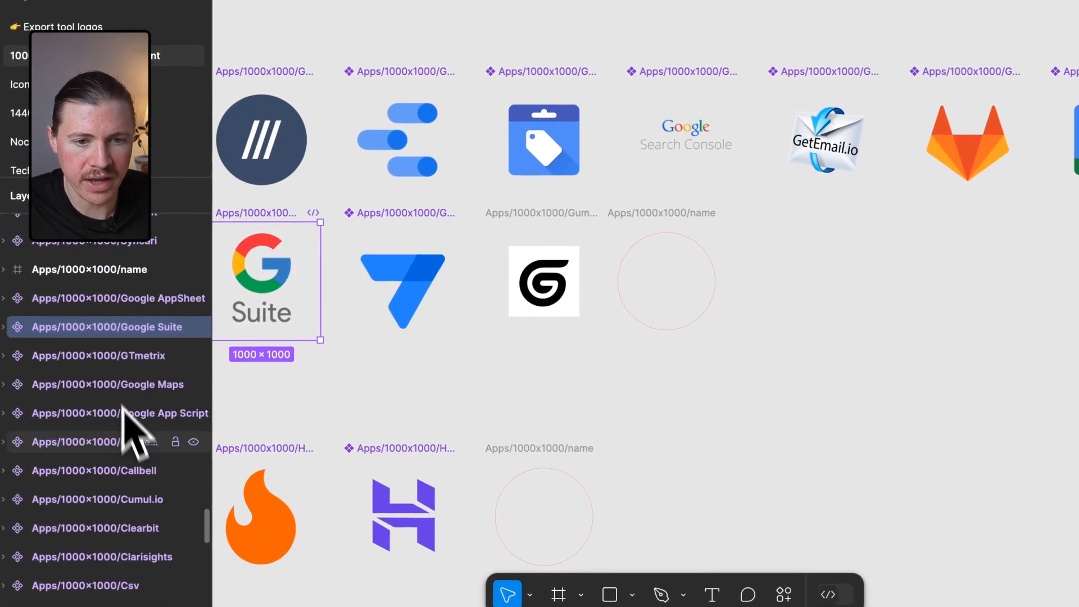
pyautogui.click(115, 393)
pyautogui.click(125, 423)
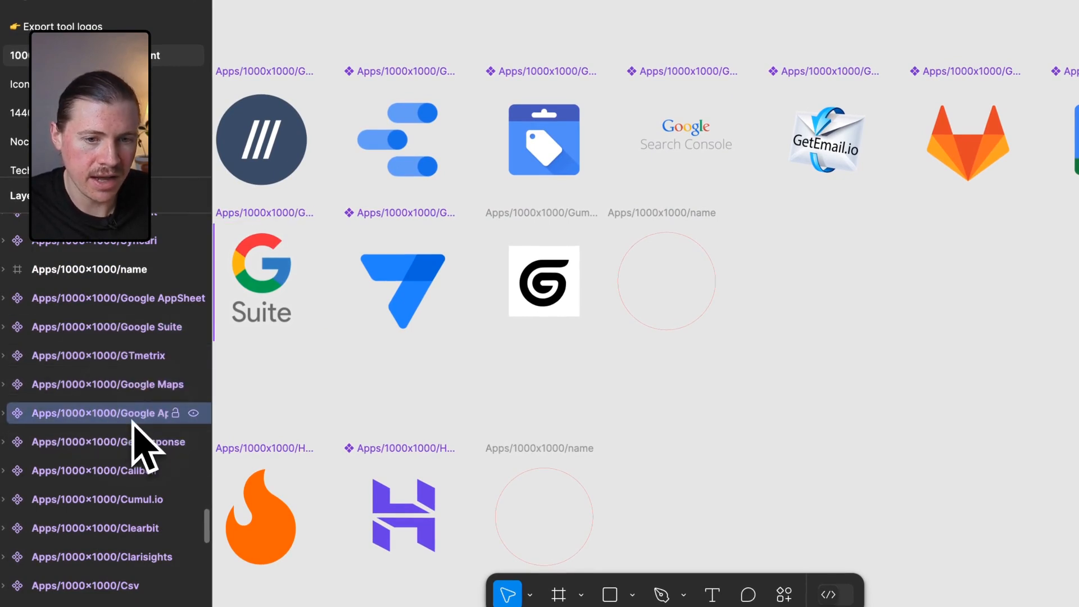
pyautogui.click(121, 441)
pyautogui.click(106, 358)
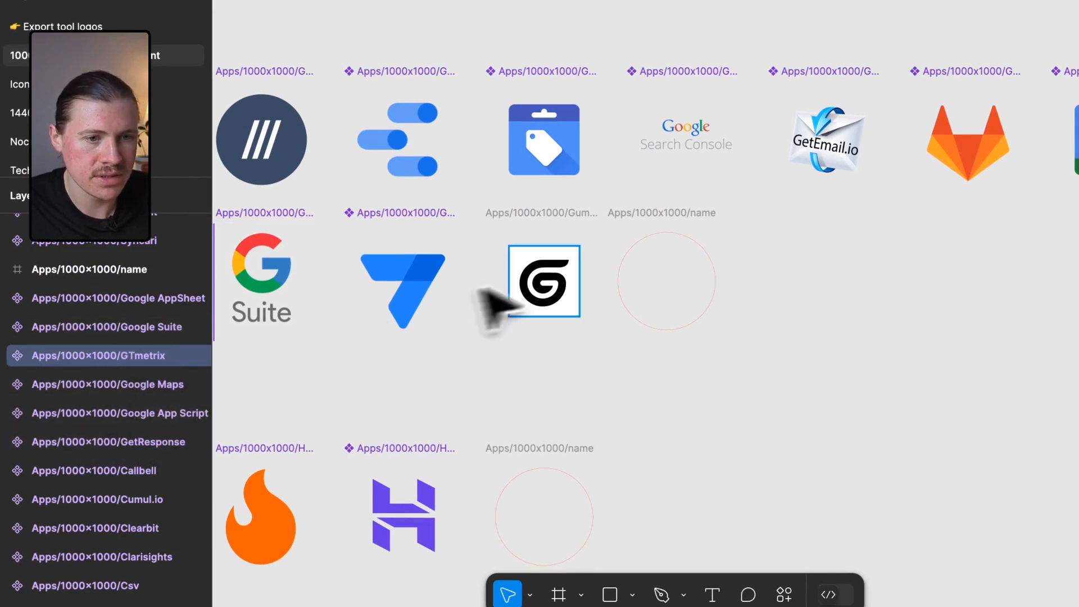
# Turn the Gumloop frame into a component and publish it to the team library.
pyautogui.click(553, 214)
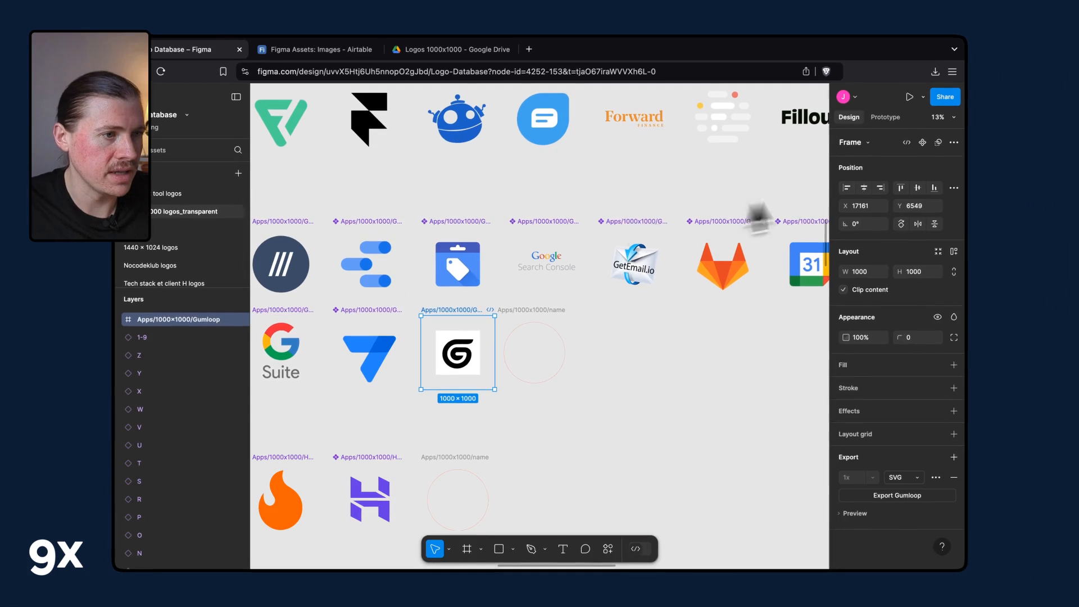
pyautogui.click(922, 143)
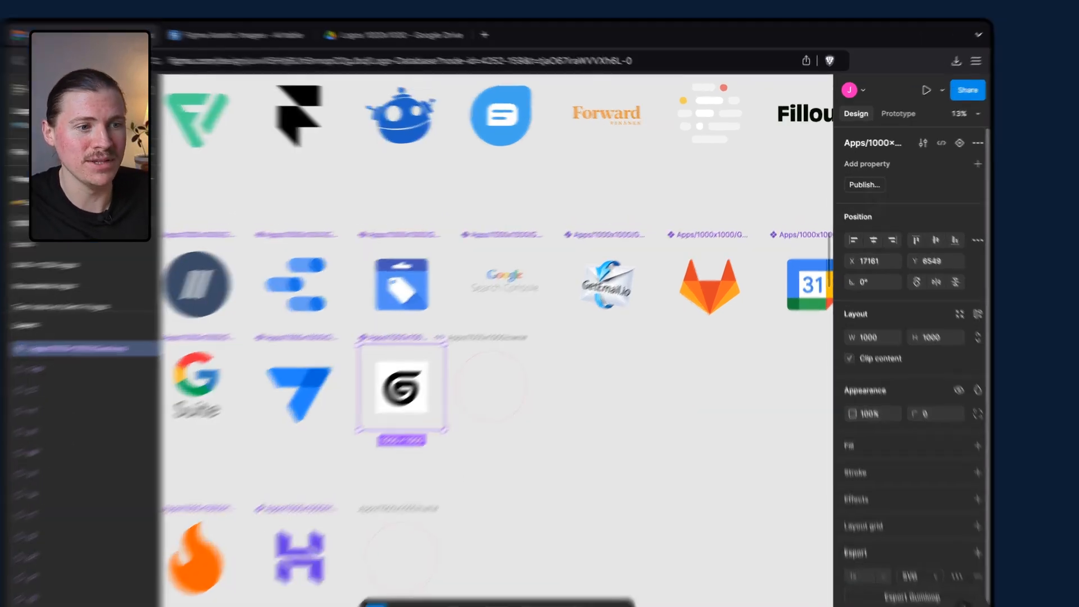
pyautogui.click(856, 179)
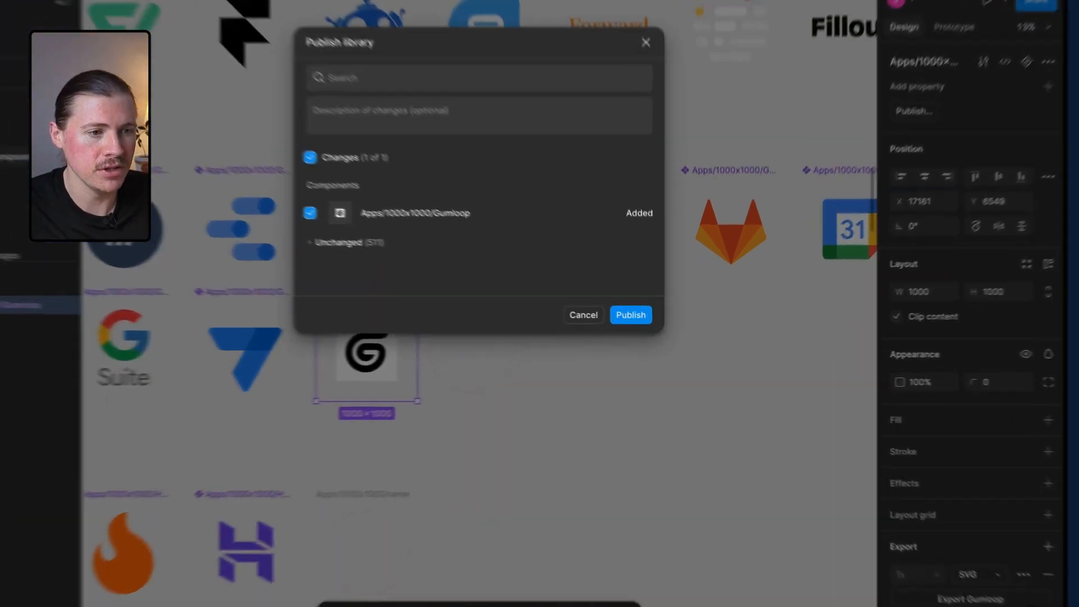
pyautogui.click(649, 327)
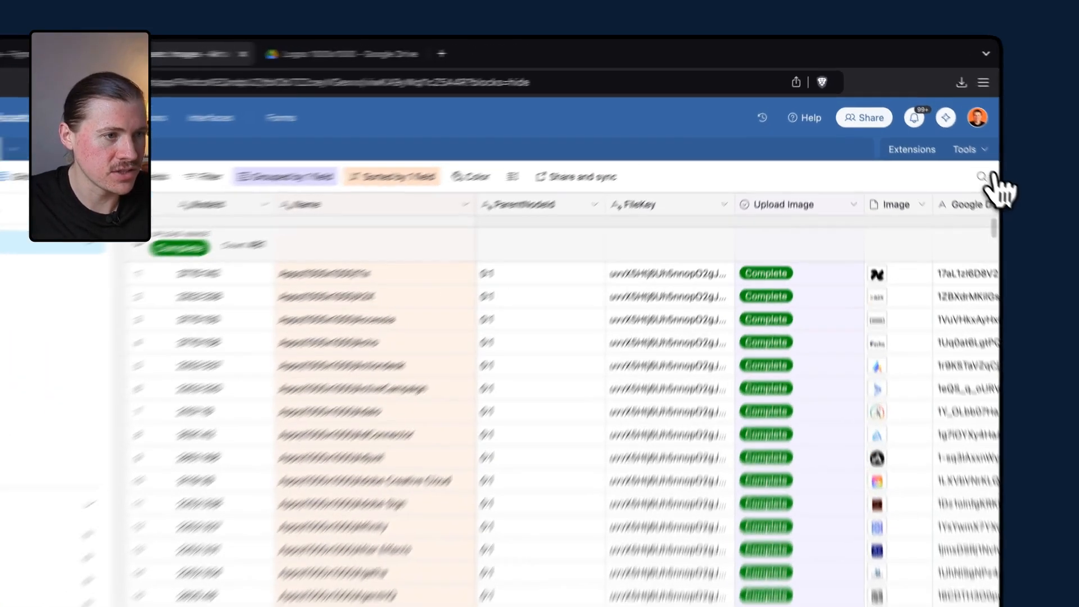
# Search the Airtable Images view for Gumlo and scroll to the matching record.
pyautogui.click(950, 145)
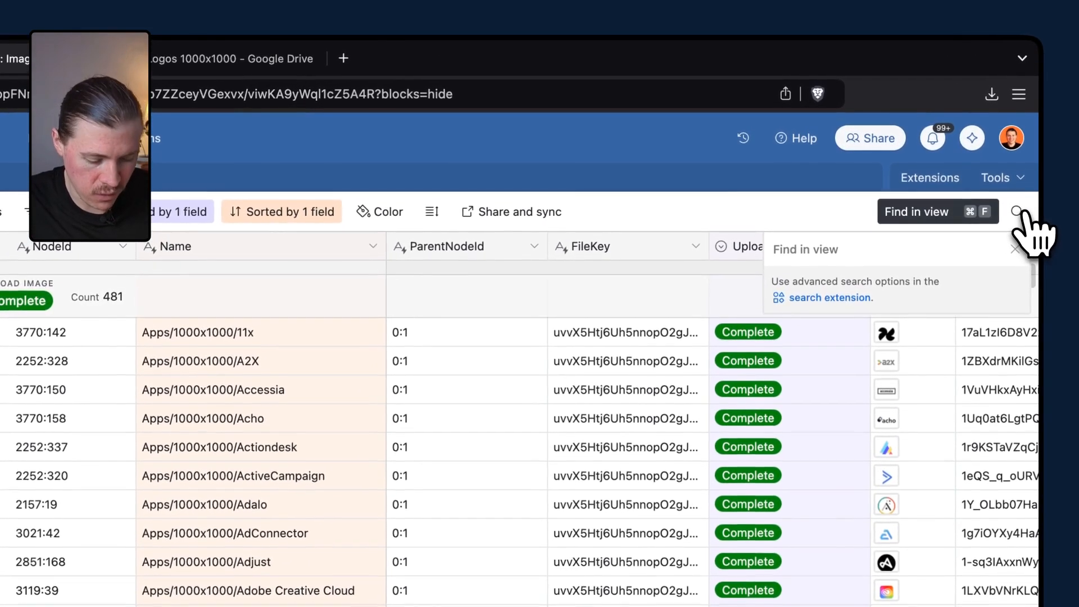
pyautogui.write('Gumlo')
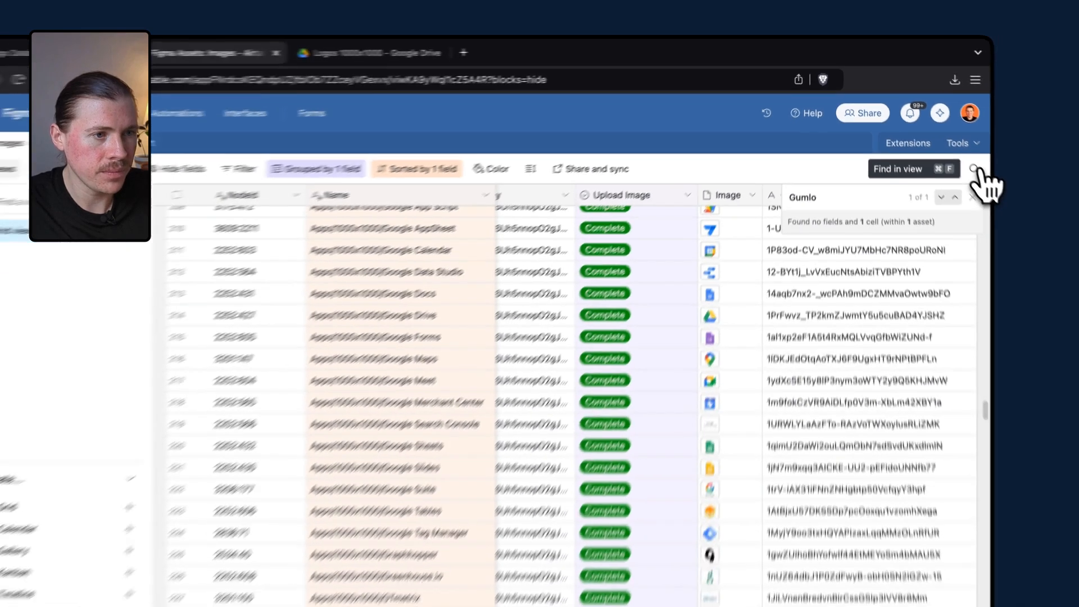
pyautogui.scroll(-5, 612, 464)
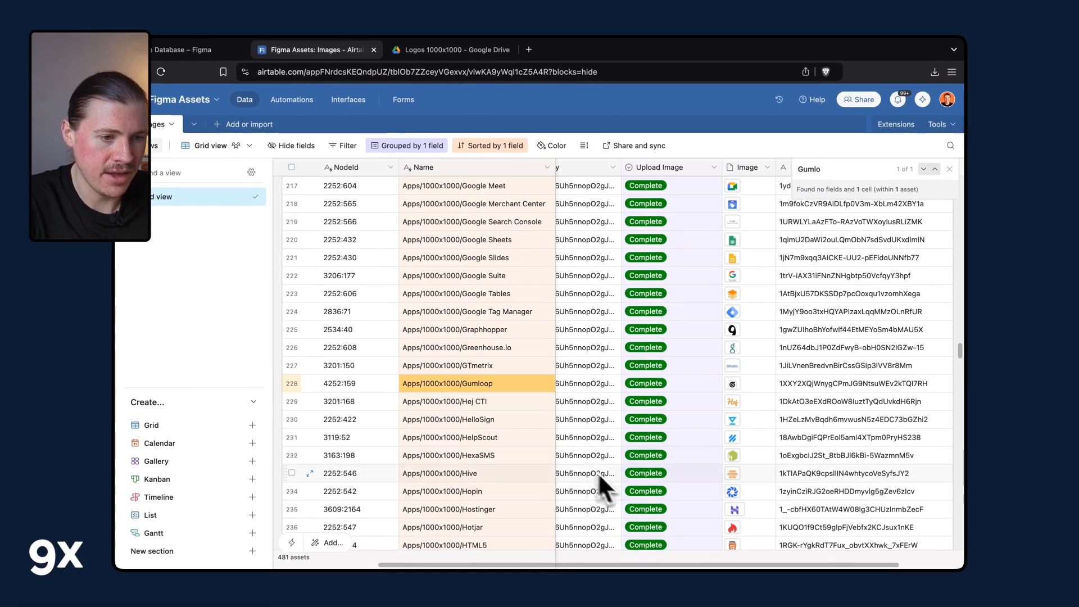
pyautogui.scroll(2, 716, 399)
pyautogui.hscroll(1, 716, 399)
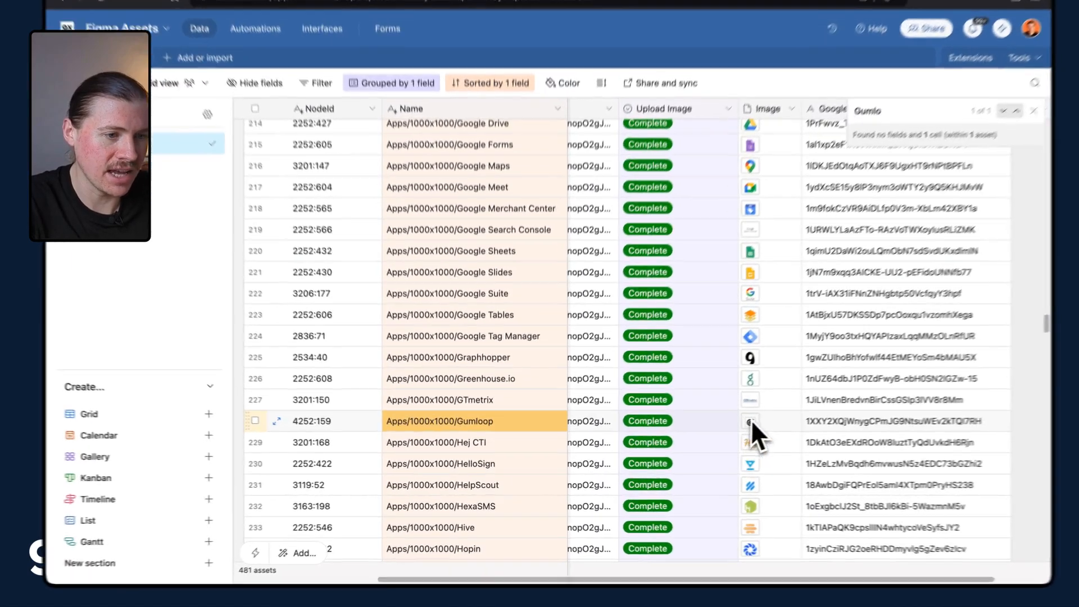
# Preview the Gumloop record's image attachment, close it, and select its Google Drive file ID cell.
pyautogui.click(710, 431)
pyautogui.click(709, 430)
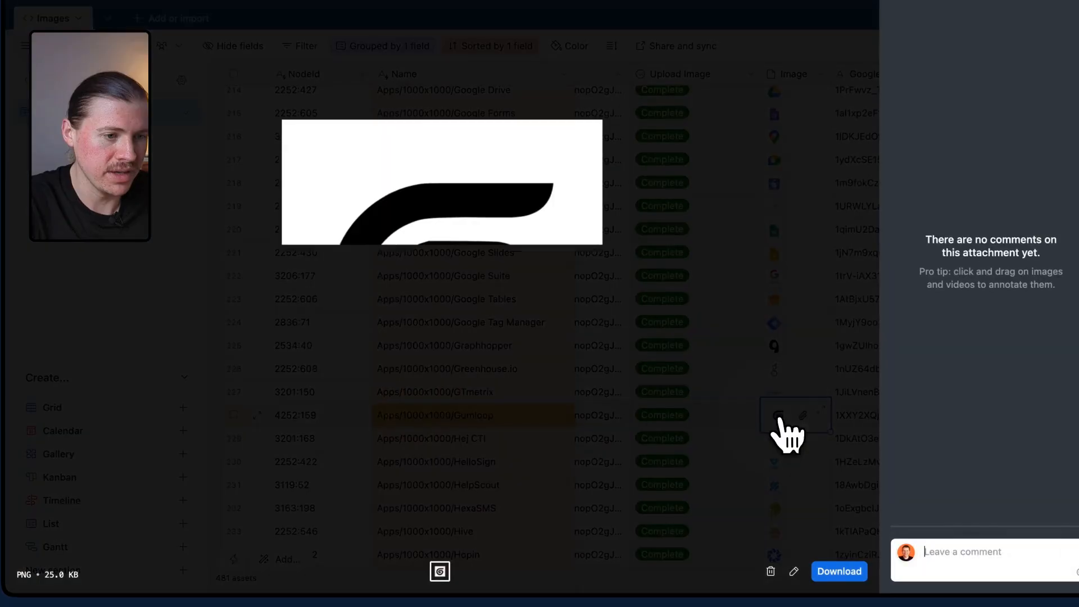
pyautogui.click(647, 184)
pyautogui.click(37, 7)
pyautogui.click(28, 6)
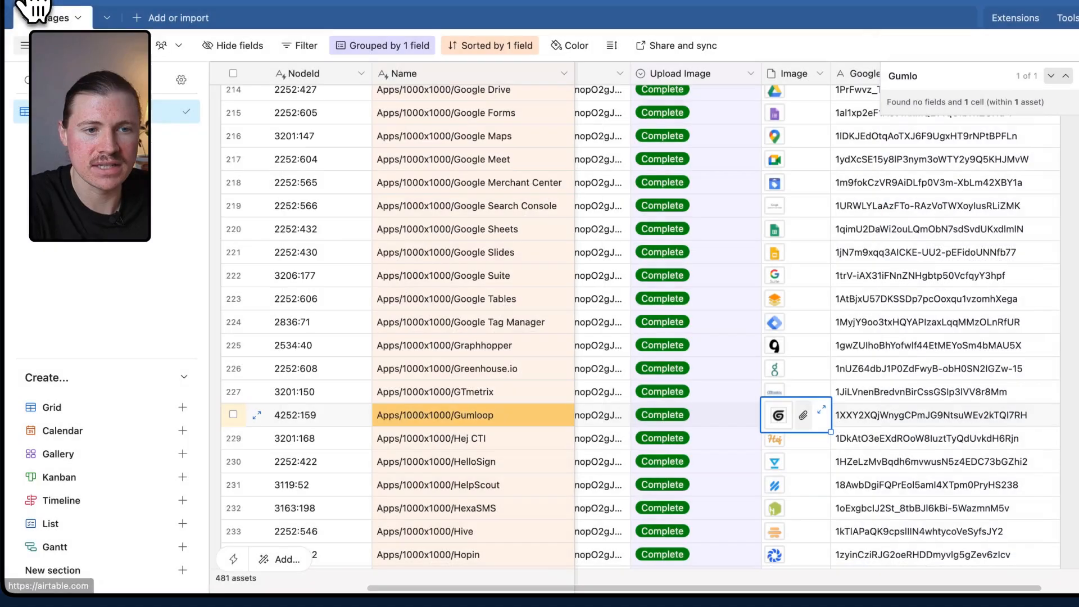
pyautogui.click(860, 422)
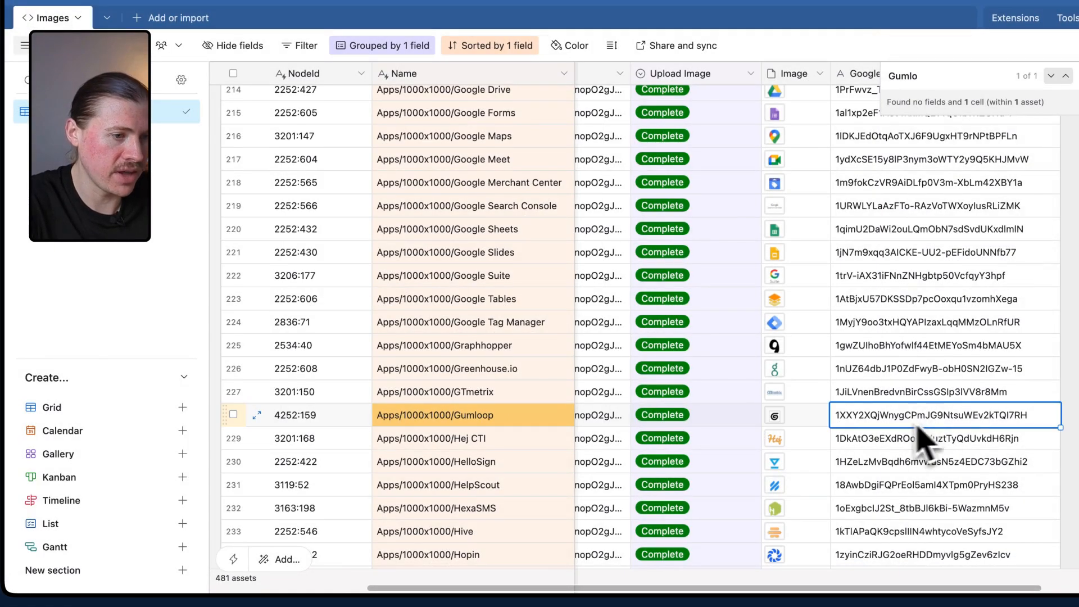
# Sort the Drive logos folder by last modified, newest first, and preview the Gumloop.png image.
pyautogui.hscroll(3, 862, 441)
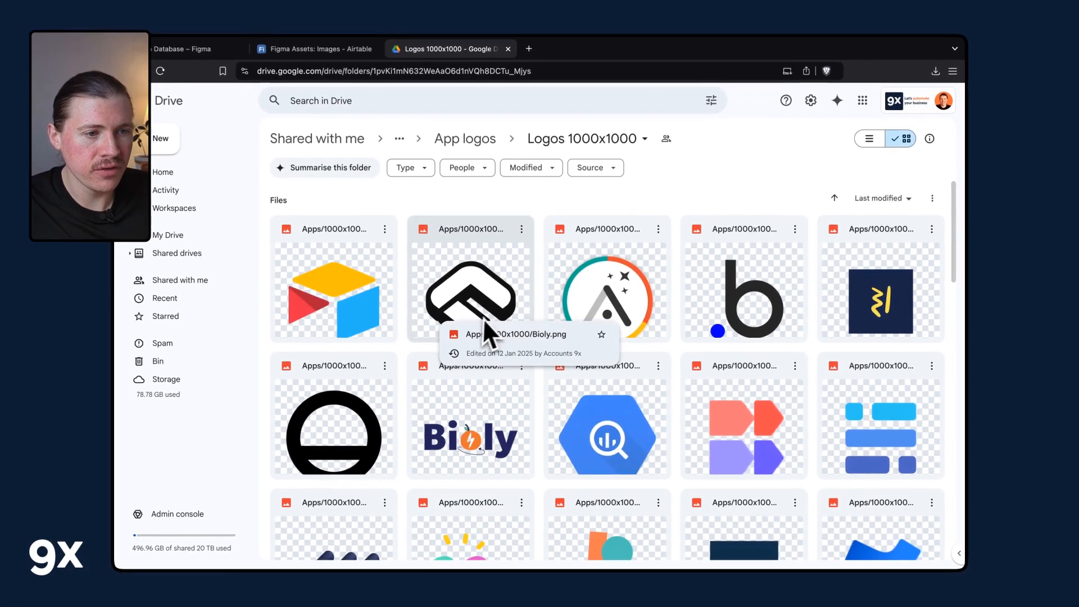
pyautogui.click(909, 203)
pyautogui.click(911, 262)
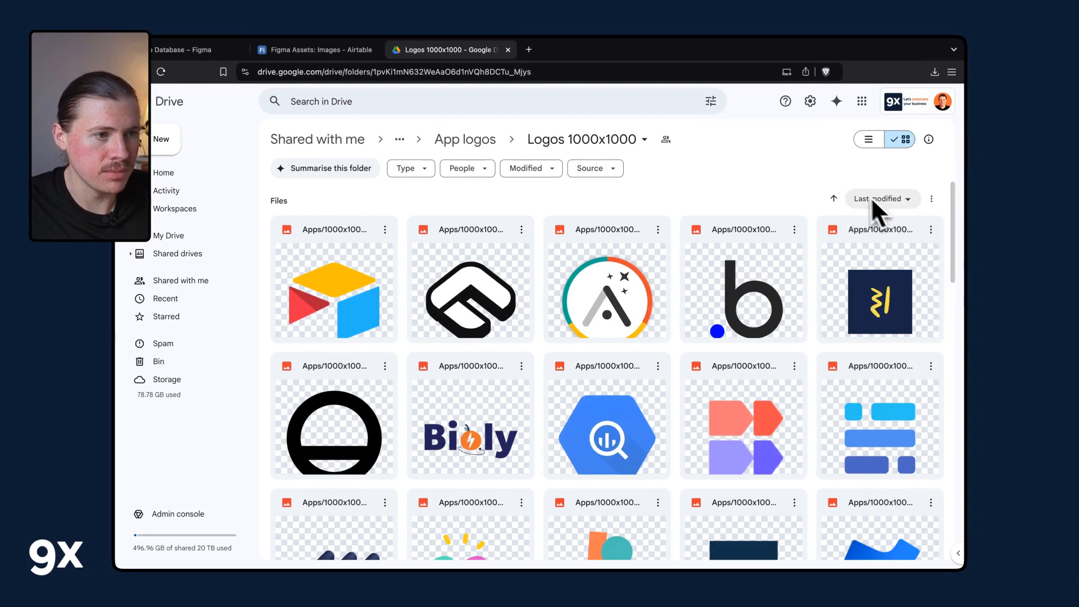
pyautogui.click(834, 199)
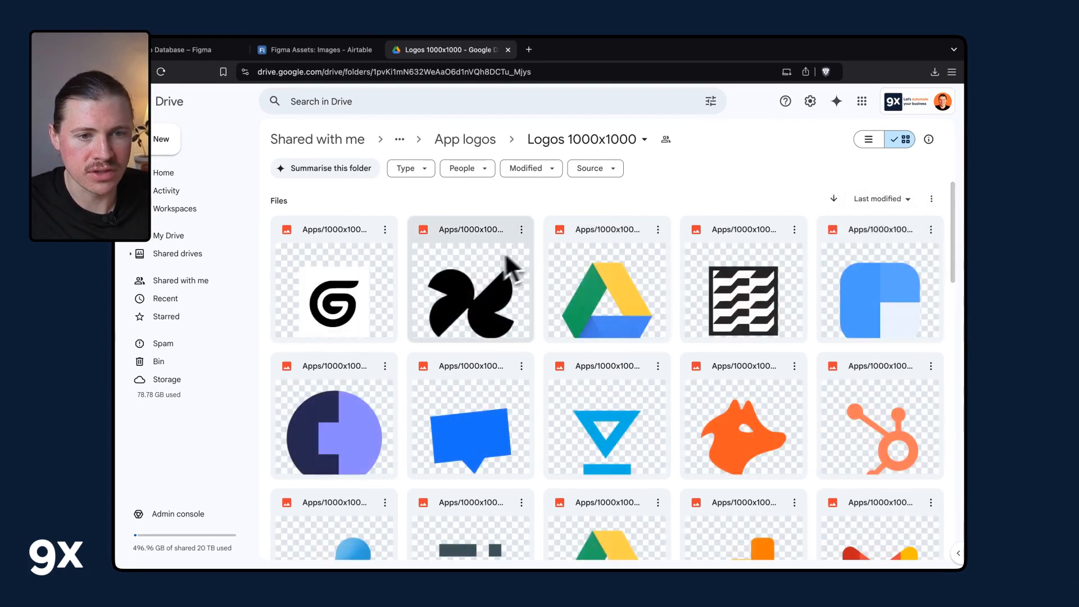
pyautogui.doubleClick(352, 261)
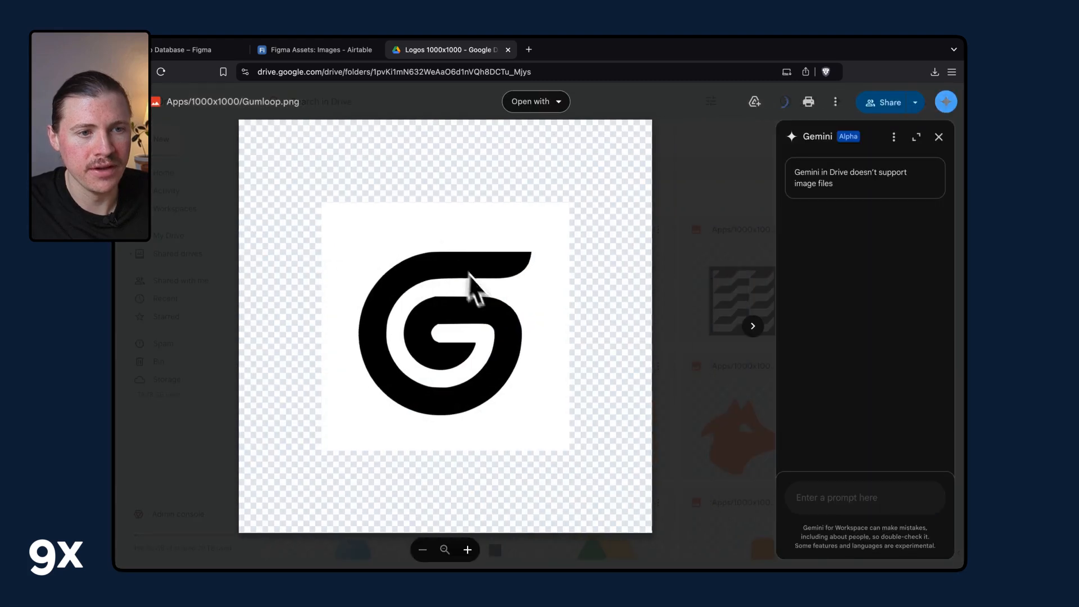
pyautogui.click(207, 223)
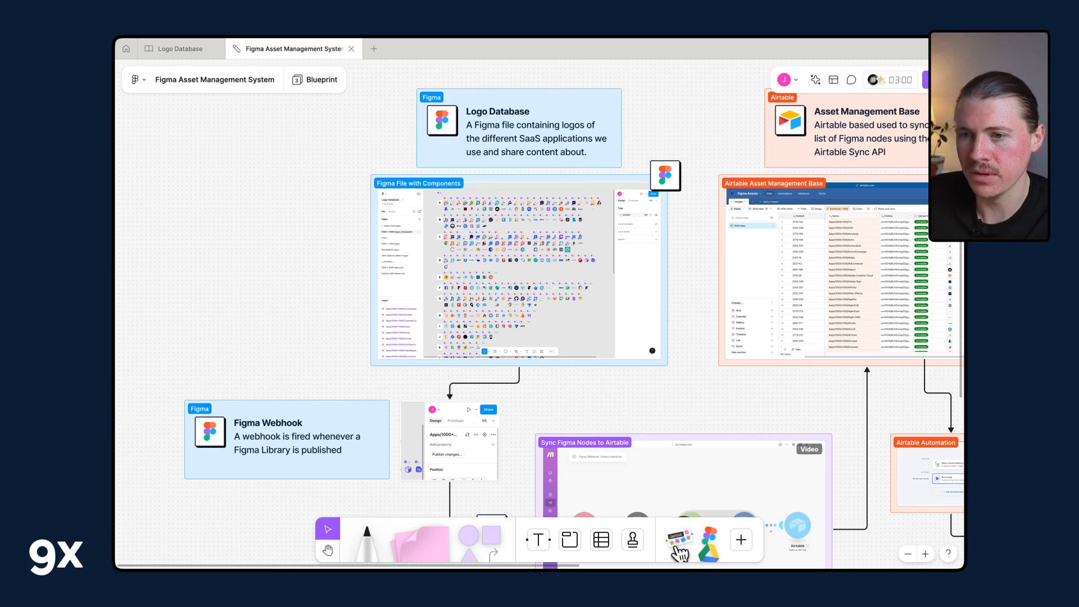
# Pan the system board to the Figma webhook section and play the Sync Figma Nodes to Airtable video.
pyautogui.scroll(5, 518, 220)
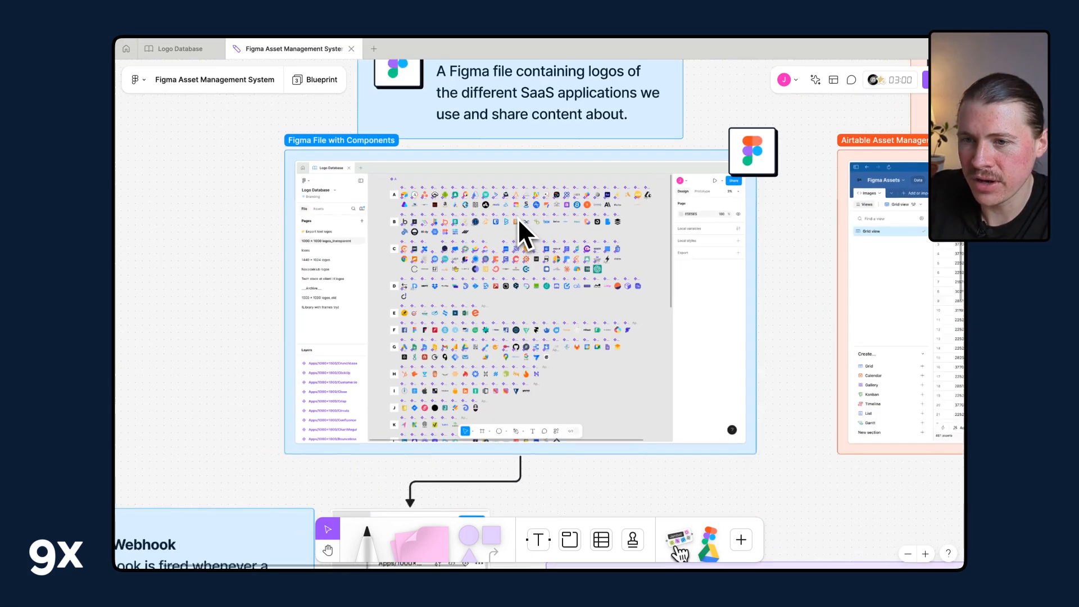
pyautogui.hscroll(2, 517, 218)
pyautogui.scroll(-1, 517, 218)
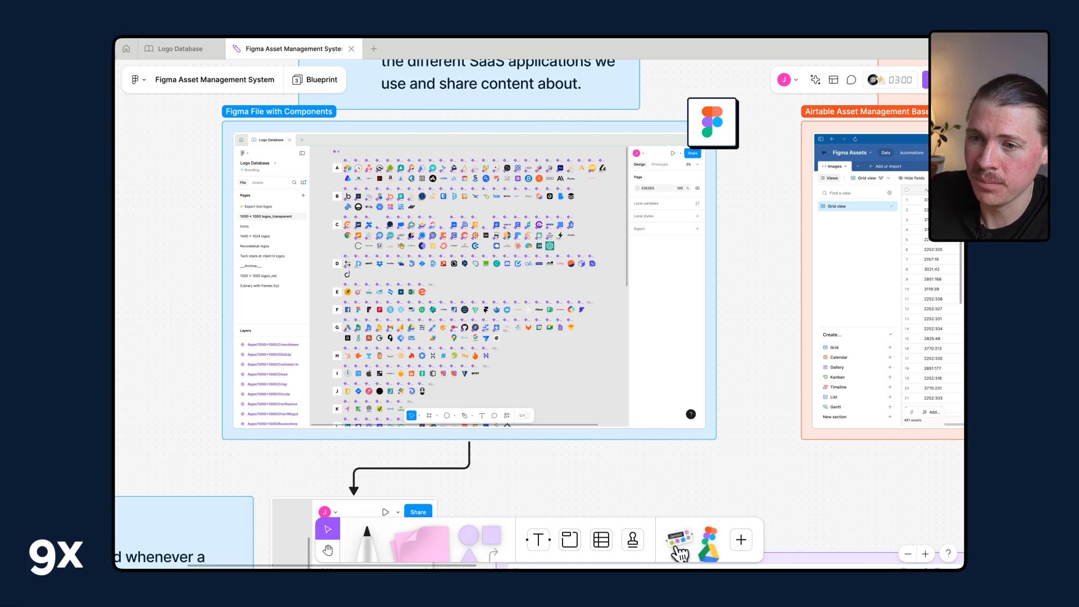
pyautogui.scroll(-6, 464, 255)
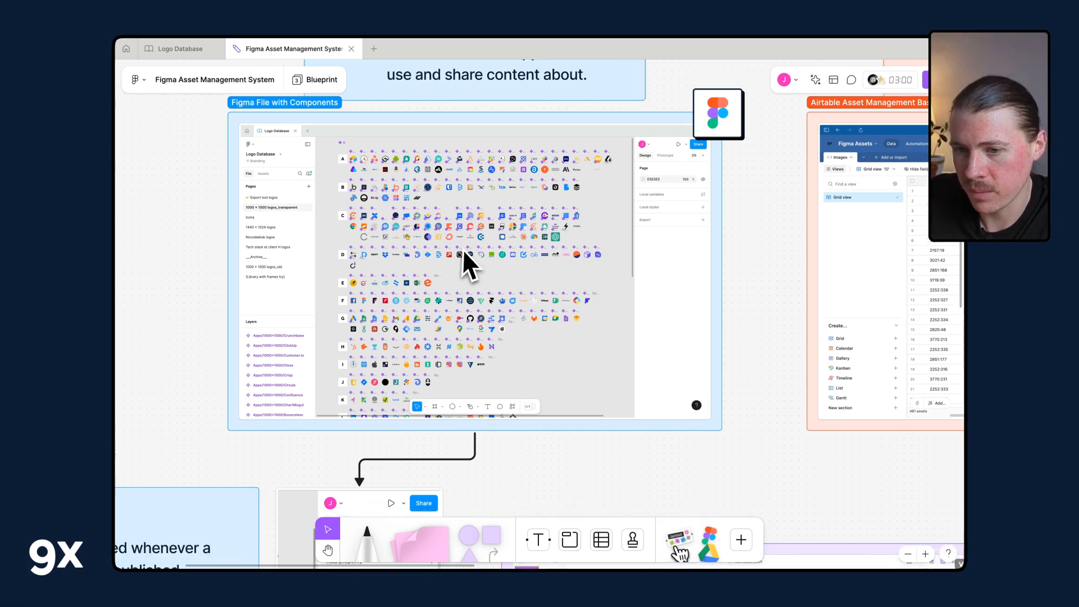
pyautogui.hscroll(-3, 464, 248)
pyautogui.scroll(-2, 464, 248)
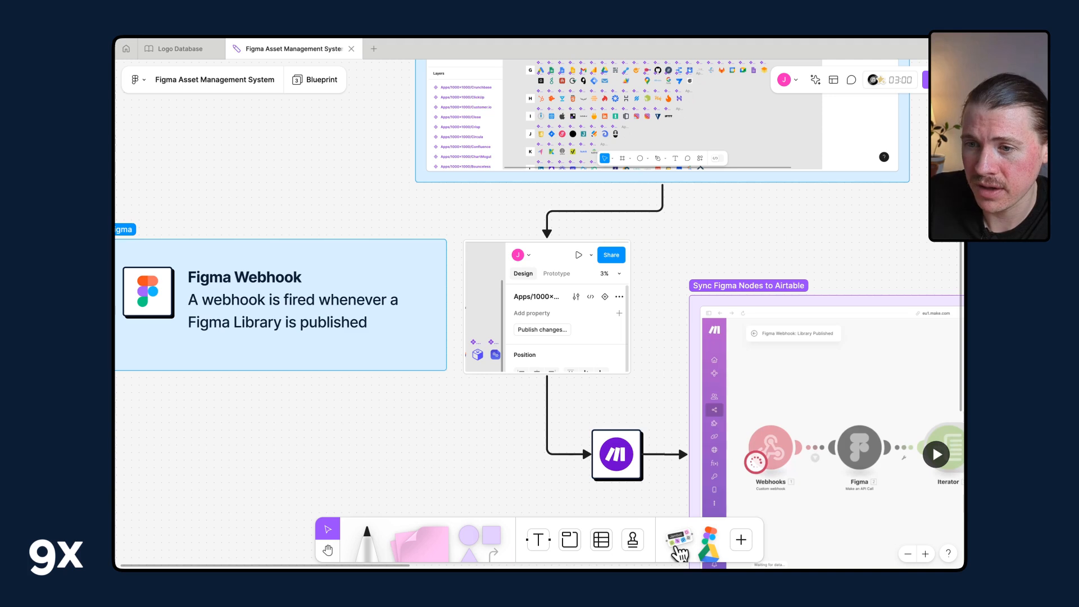
pyautogui.hscroll(2, 447, 337)
pyautogui.scroll(-1, 447, 337)
pyautogui.hscroll(10, 447, 337)
pyautogui.scroll(-3, 447, 337)
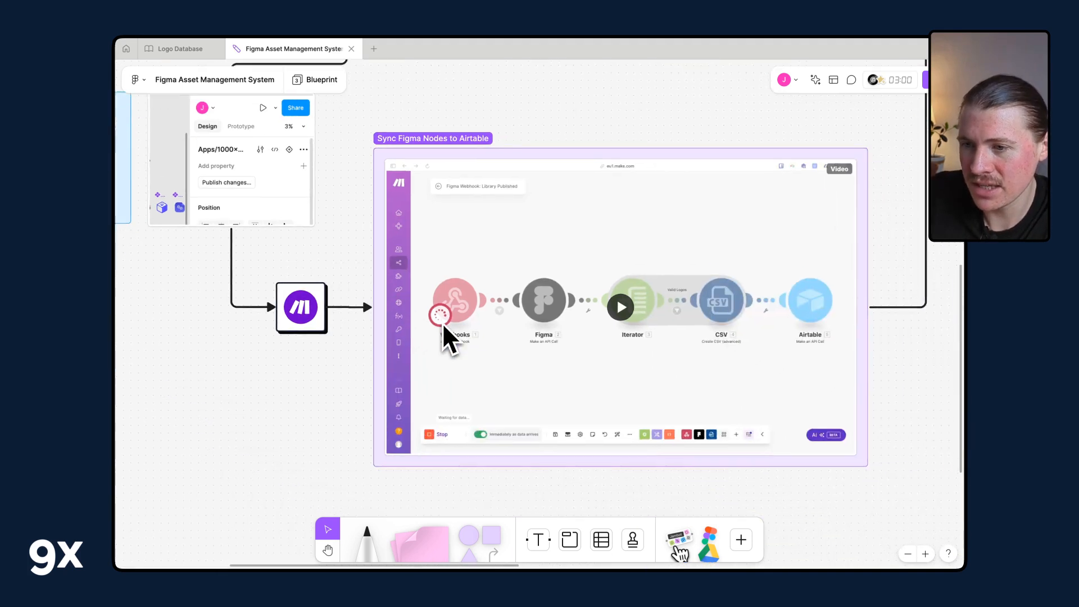
pyautogui.click(443, 311)
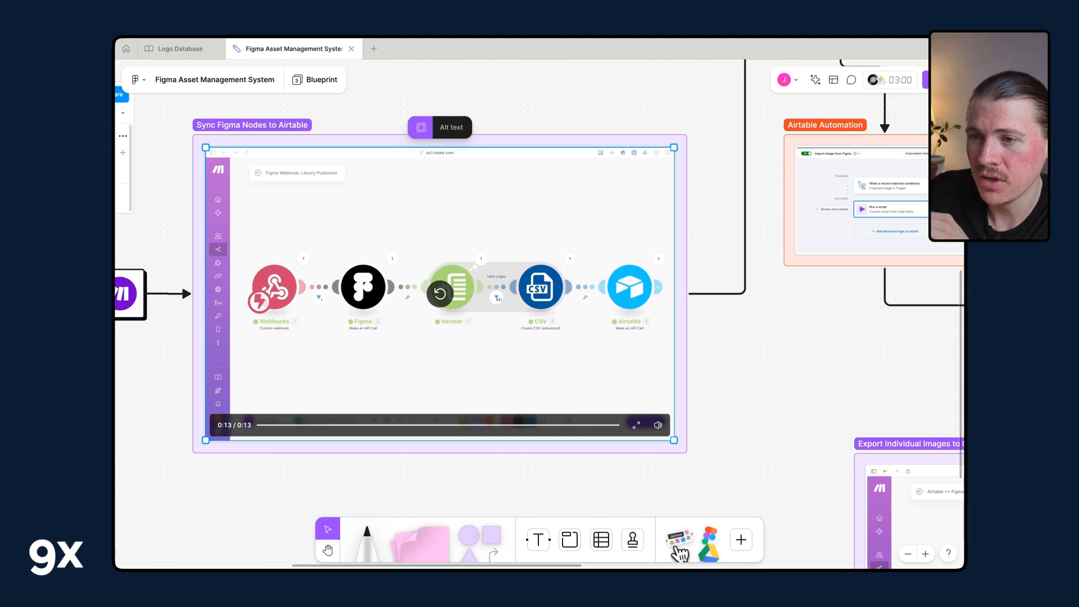
# Pan across the board to review the Airtable Asset Management Base and Airtable Automation sections.
pyautogui.hscroll(5, 602, 282)
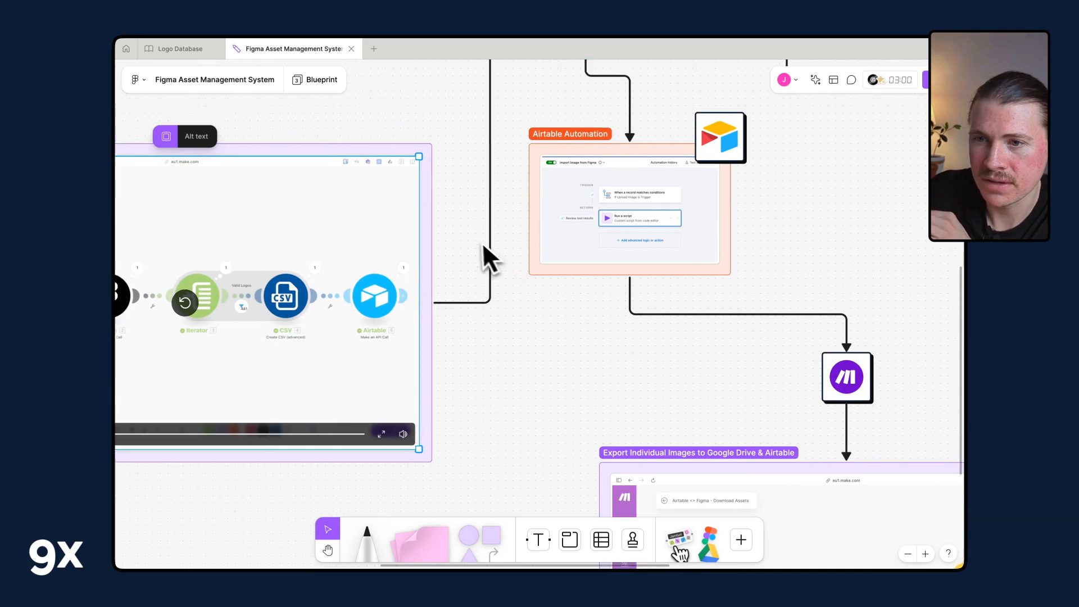
pyautogui.scroll(7, 485, 256)
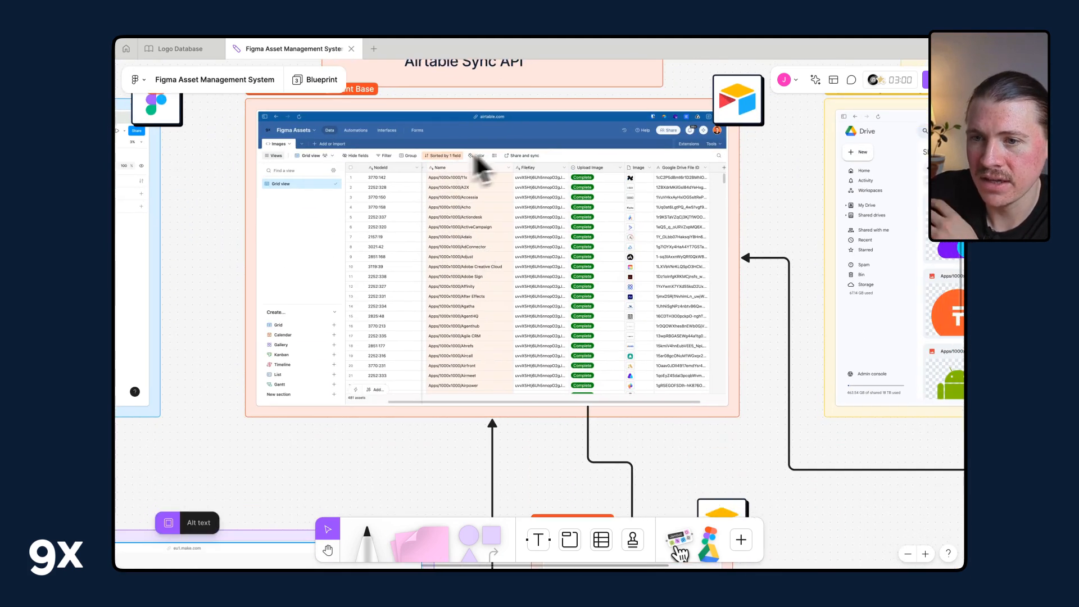
pyautogui.scroll(5, 410, 191)
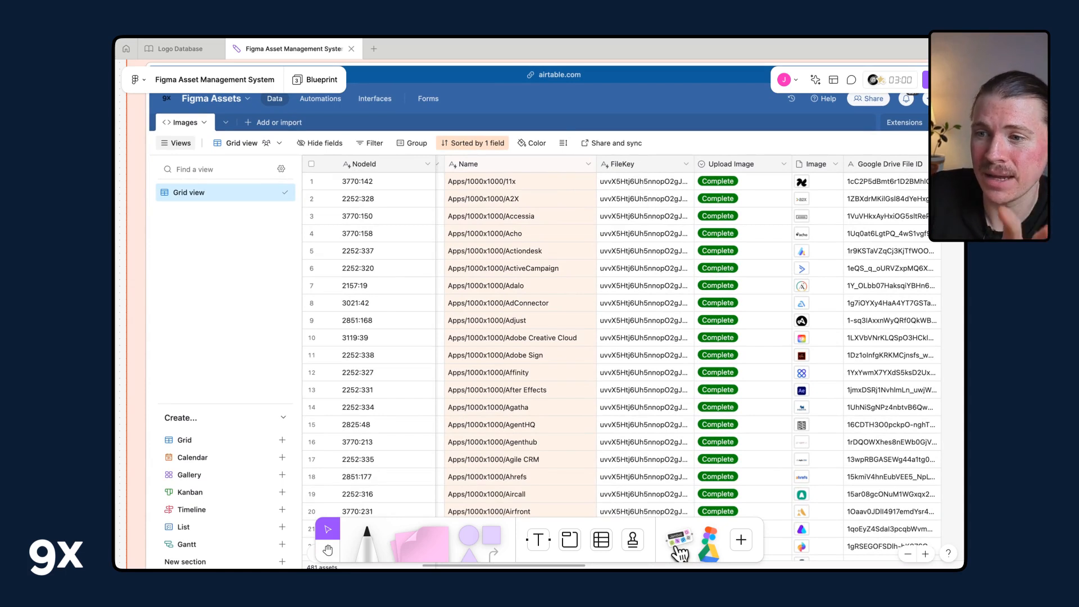
pyautogui.scroll(-5, 633, 177)
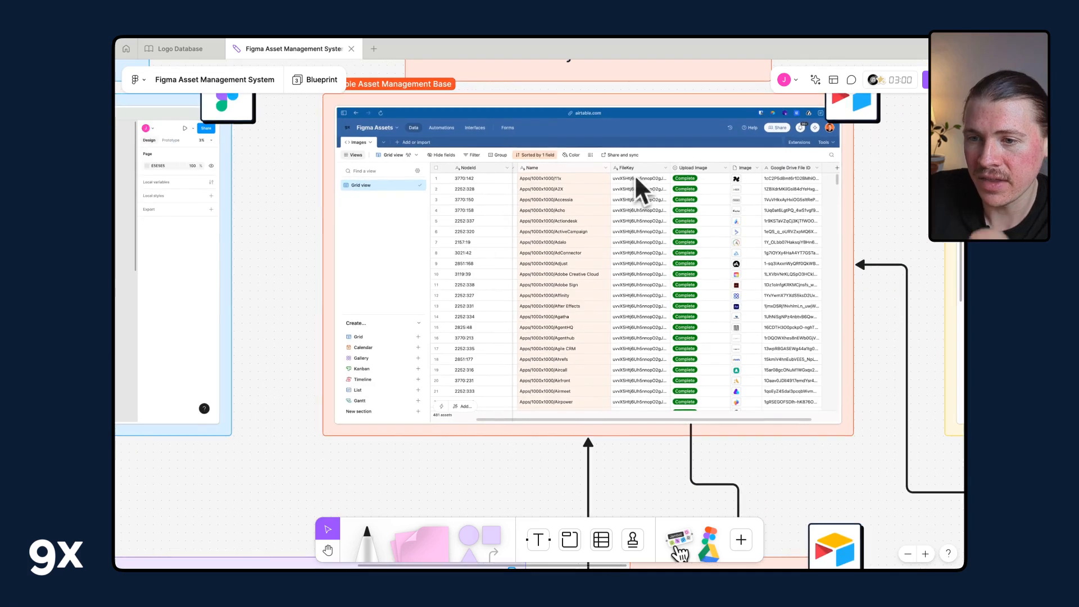
pyautogui.scroll(-4, 514, 248)
pyautogui.hscroll(-8, 508, 251)
pyautogui.scroll(-5, 456, 278)
pyautogui.hscroll(6, 455, 278)
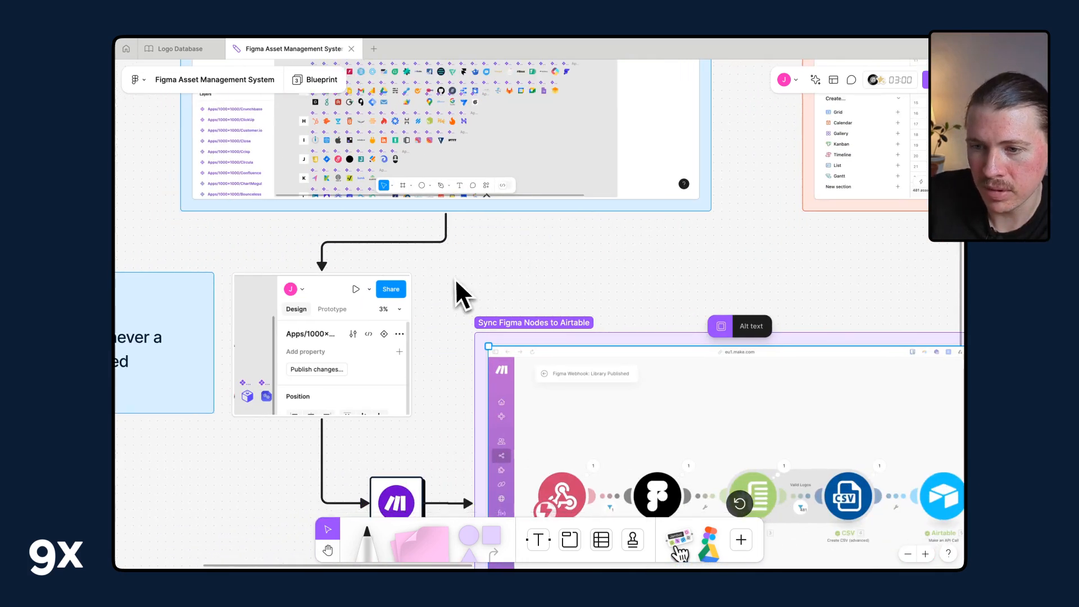
pyautogui.scroll(7, 453, 279)
pyautogui.hscroll(5, 454, 279)
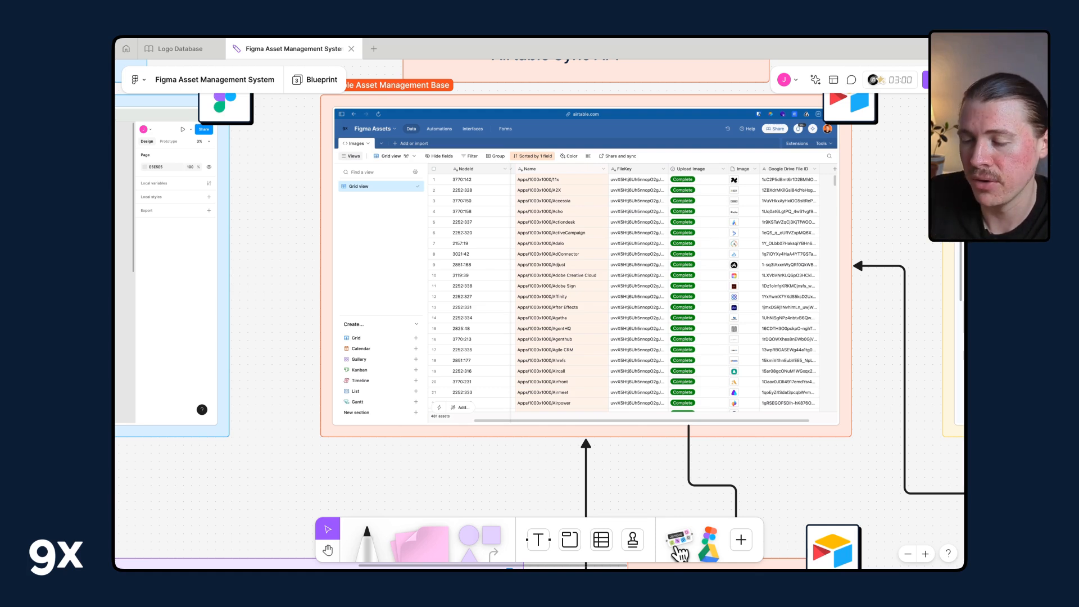
pyautogui.hscroll(2, 539, 303)
pyautogui.scroll(1, 539, 304)
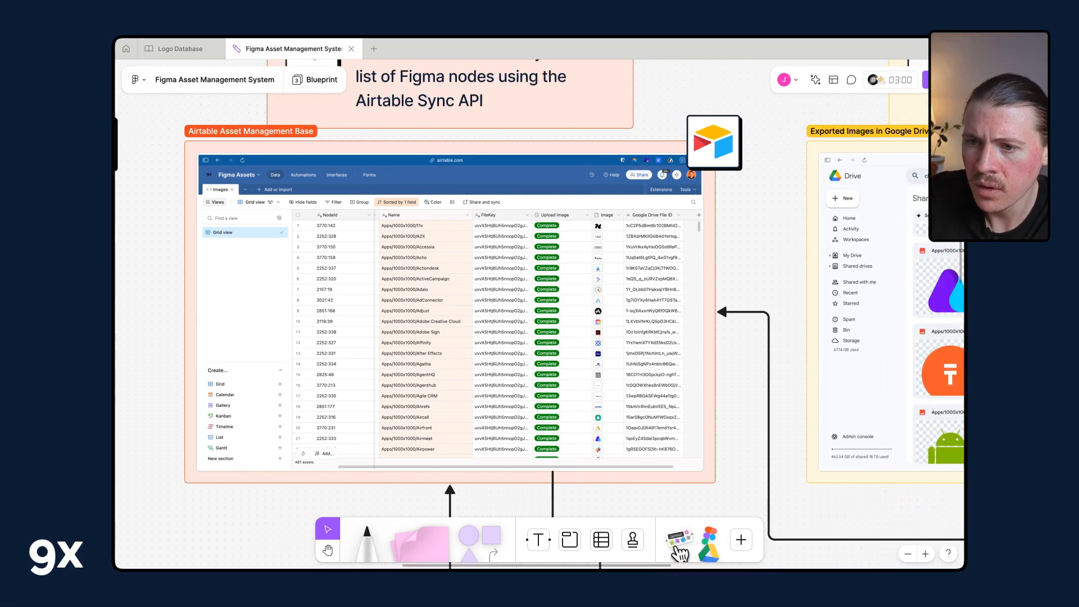
pyautogui.hscroll(2, 539, 304)
pyautogui.scroll(-2, 540, 303)
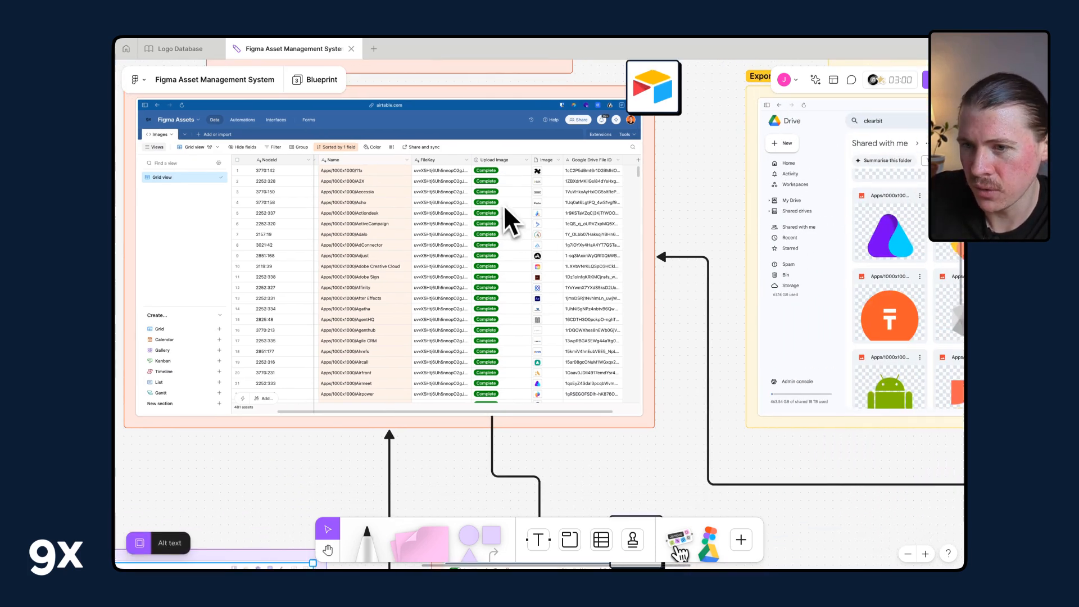
pyautogui.hscroll(-2, 500, 237)
pyautogui.scroll(1, 500, 237)
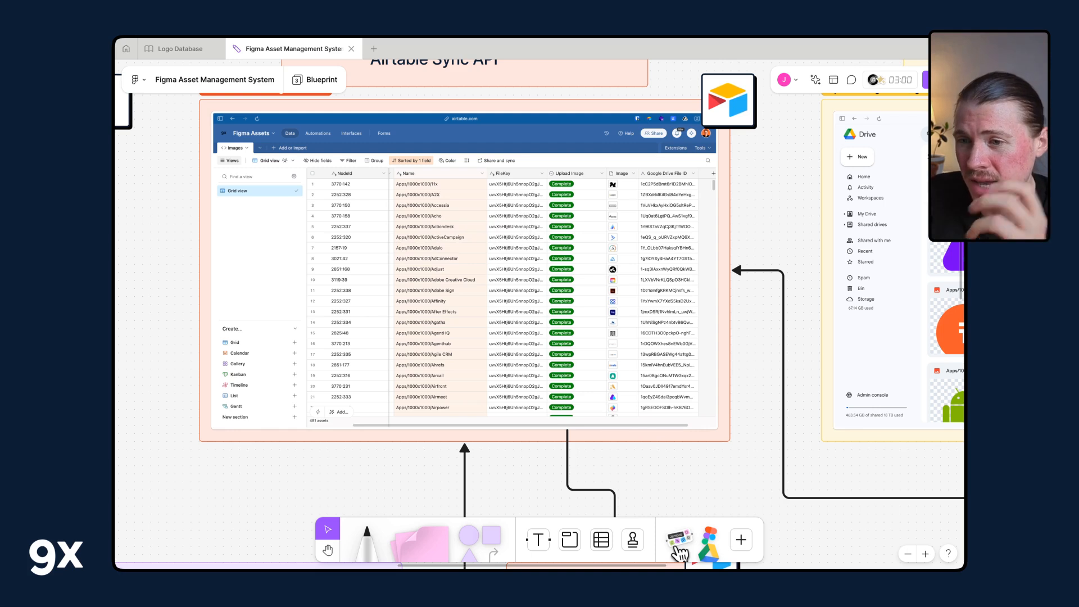
pyautogui.scroll(-5, 525, 224)
pyautogui.hscroll(2, 525, 225)
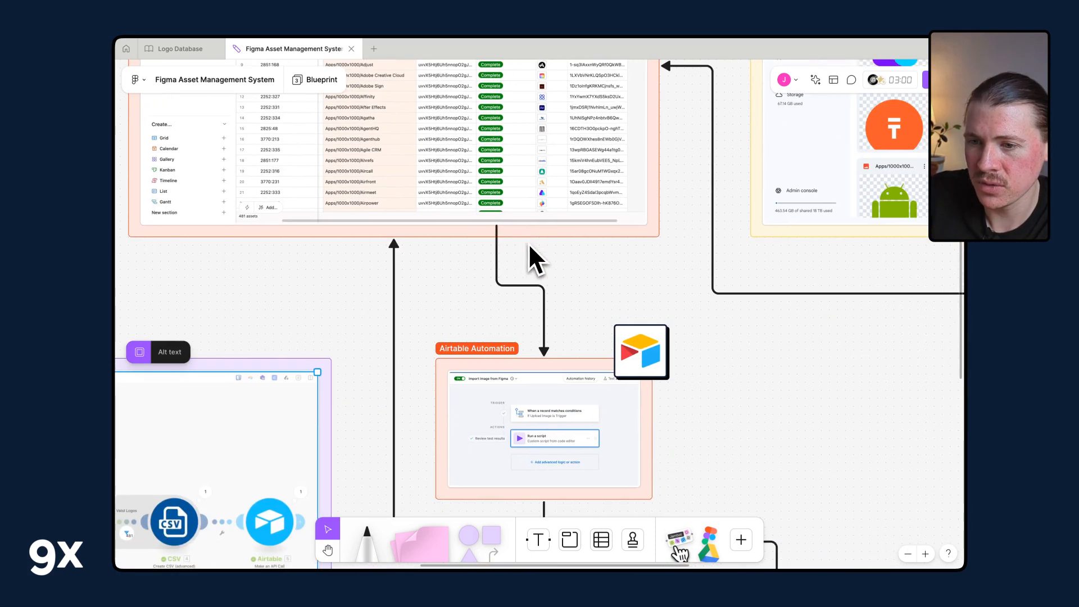
pyautogui.scroll(-2, 538, 264)
pyautogui.scroll(7, 544, 300)
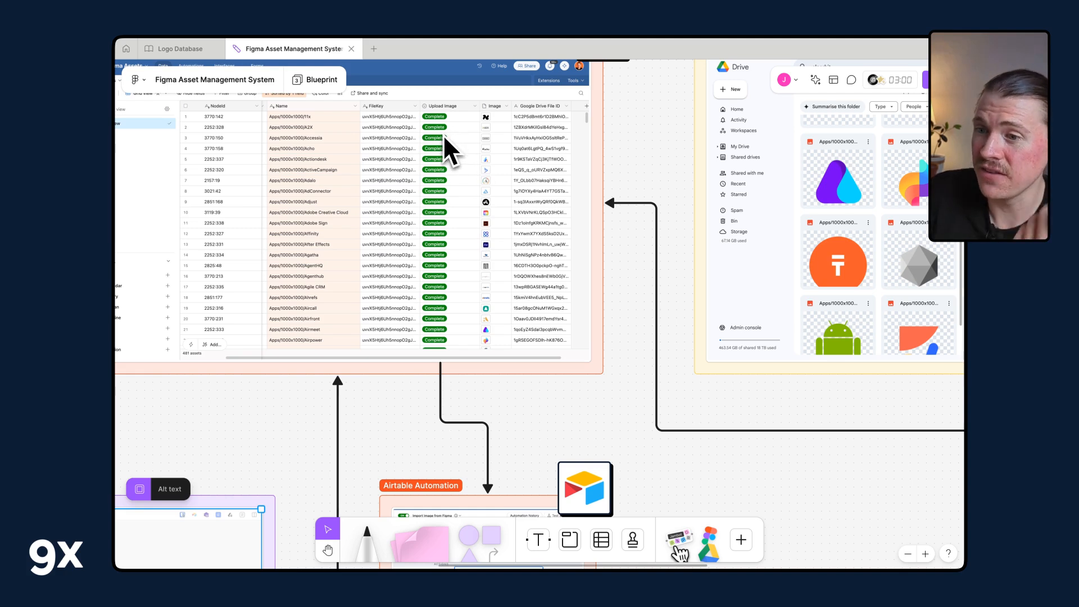
pyautogui.scroll(-1, 484, 310)
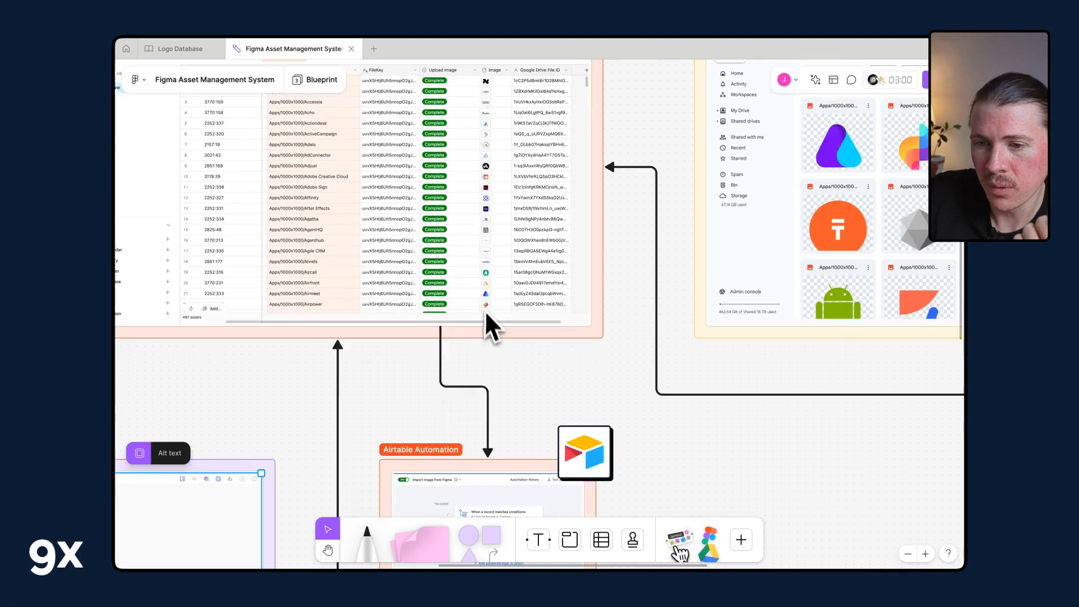
pyautogui.scroll(-3, 487, 319)
pyautogui.scroll(-6, 486, 319)
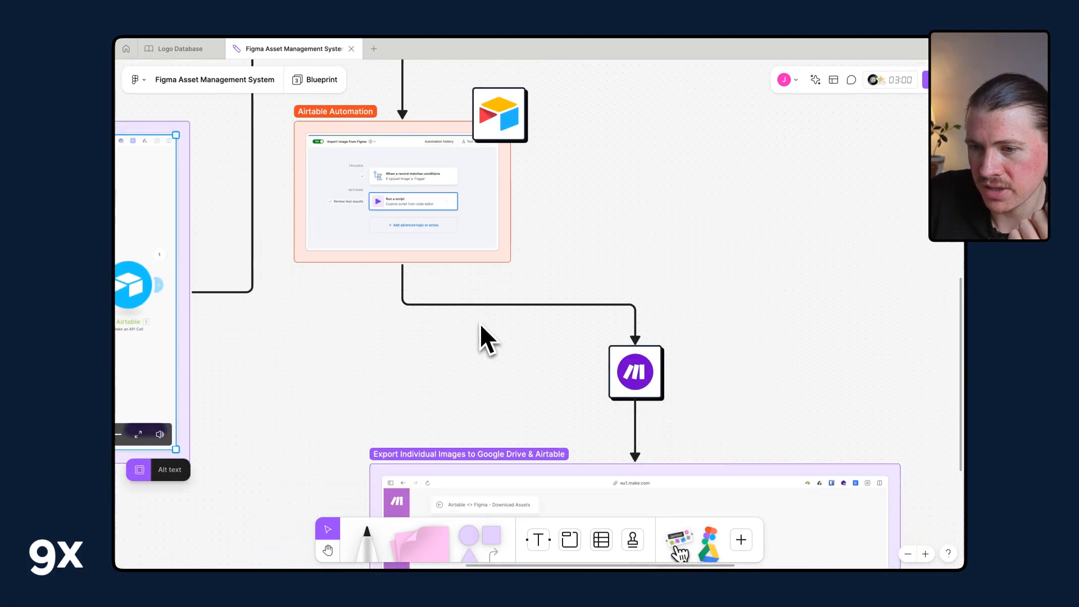
pyautogui.scroll(-10, 480, 332)
# Examine the Export Individual Images to Google Drive & Airtable scenario and the exported Drive folder section.
pyautogui.hscroll(3, 479, 332)
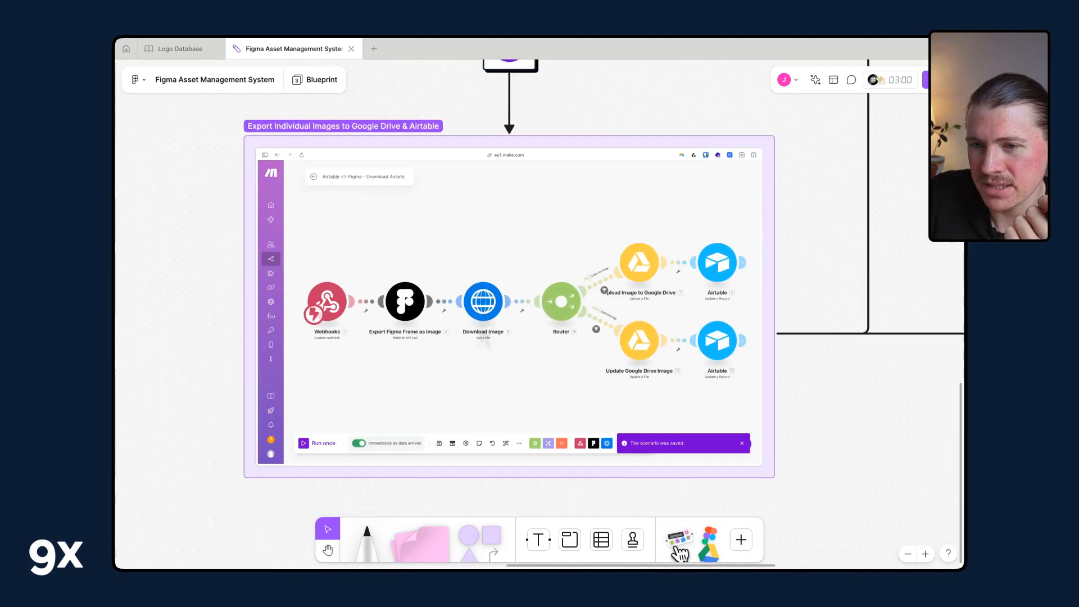
pyautogui.scroll(-3, 479, 322)
pyautogui.hscroll(1, 479, 322)
pyautogui.scroll(2, 479, 322)
pyautogui.hscroll(1, 479, 322)
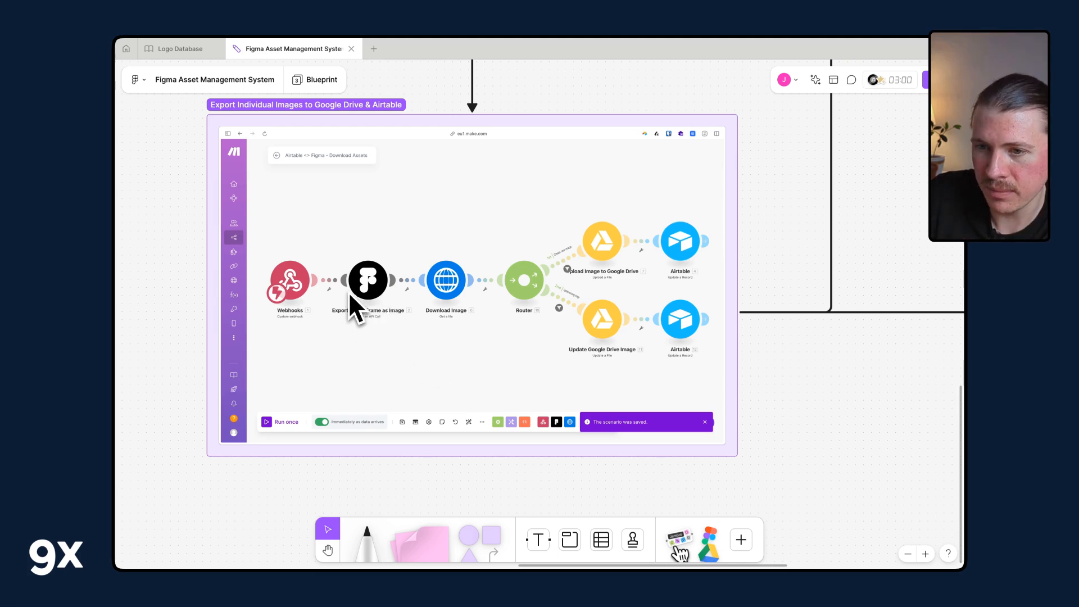
pyautogui.hscroll(3, 478, 325)
pyautogui.scroll(1, 478, 325)
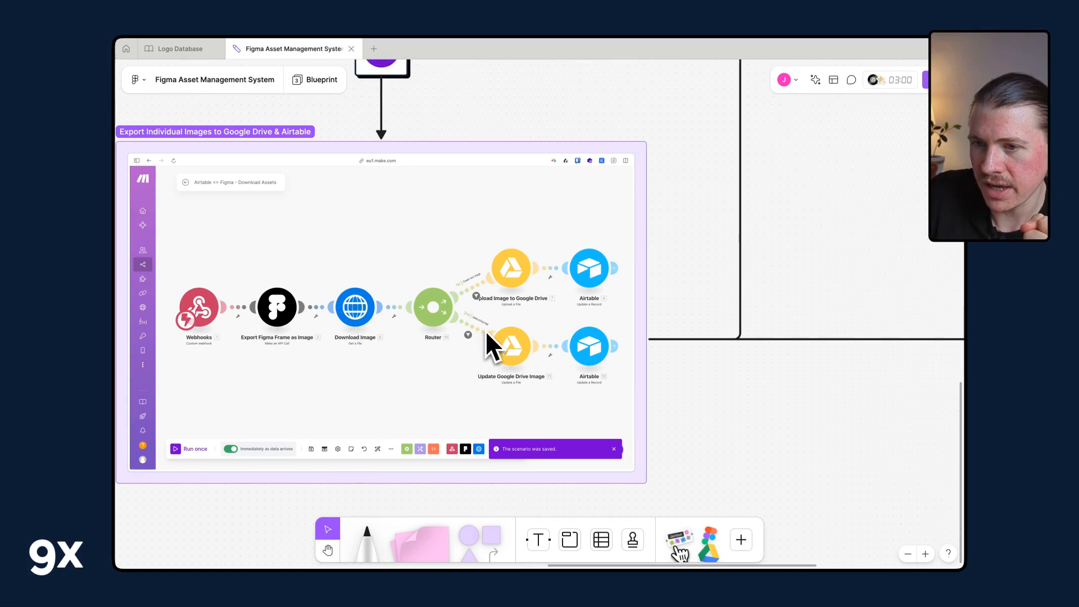
pyautogui.hscroll(1, 484, 329)
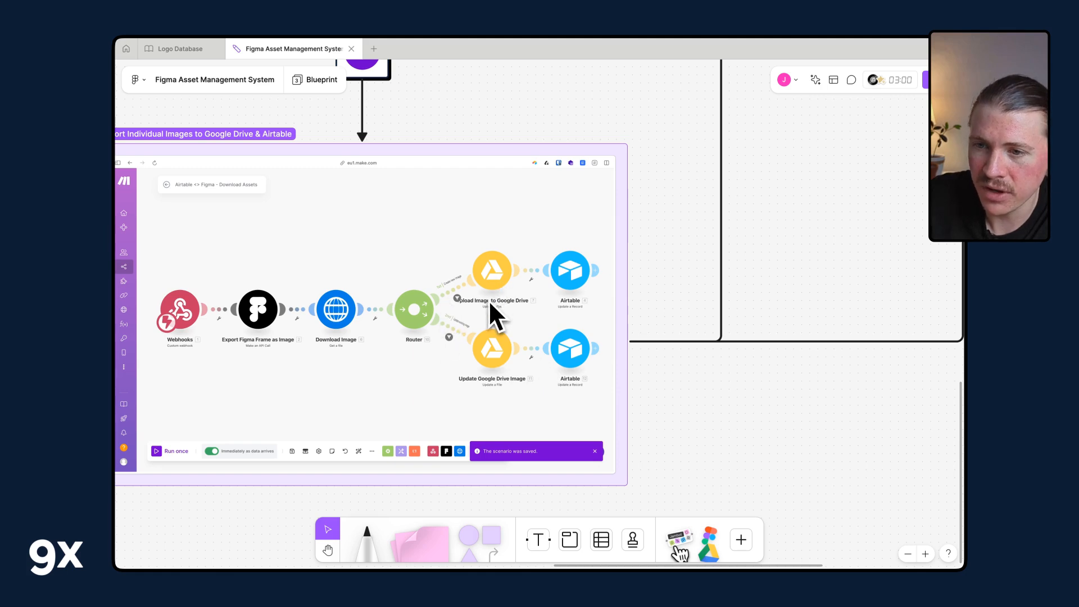
pyautogui.scroll(5, 488, 299)
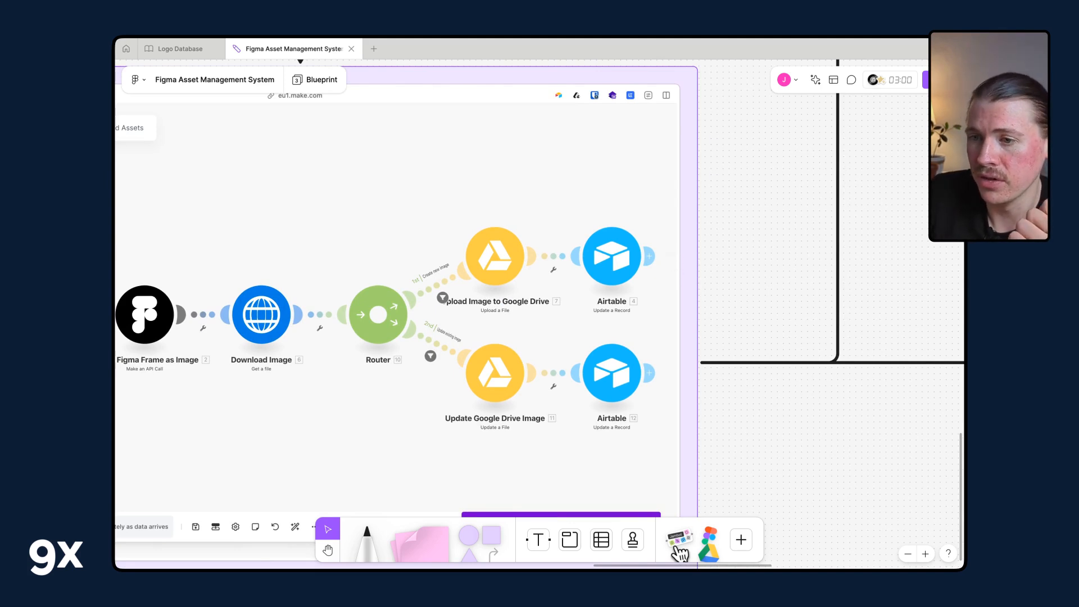
pyautogui.scroll(-6, 659, 242)
pyautogui.scroll(5, 659, 242)
pyautogui.hscroll(4, 659, 242)
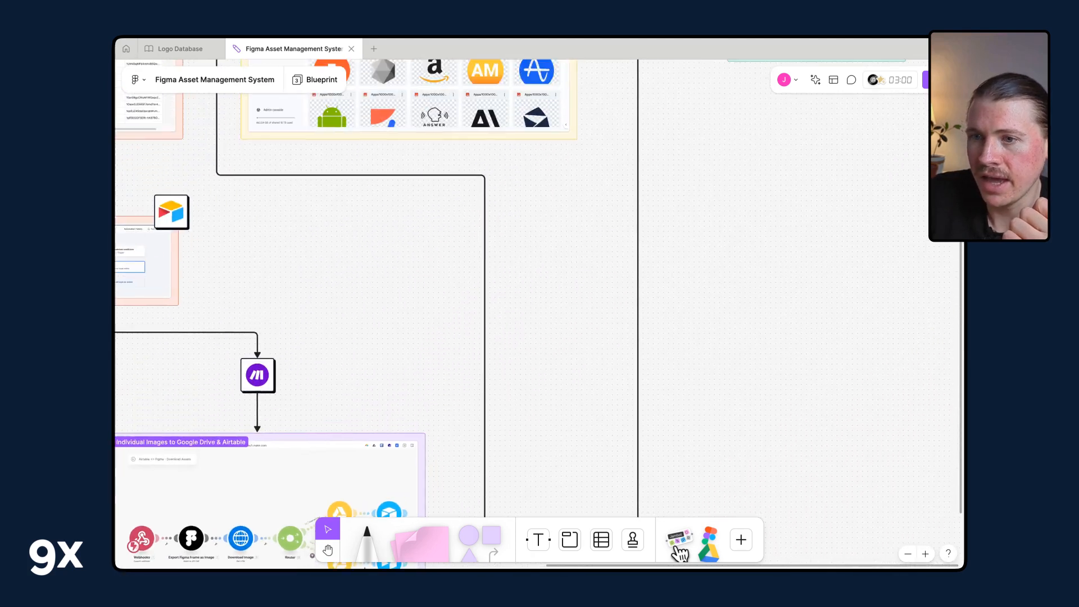
pyautogui.scroll(6, 665, 244)
pyautogui.hscroll(-2, 666, 245)
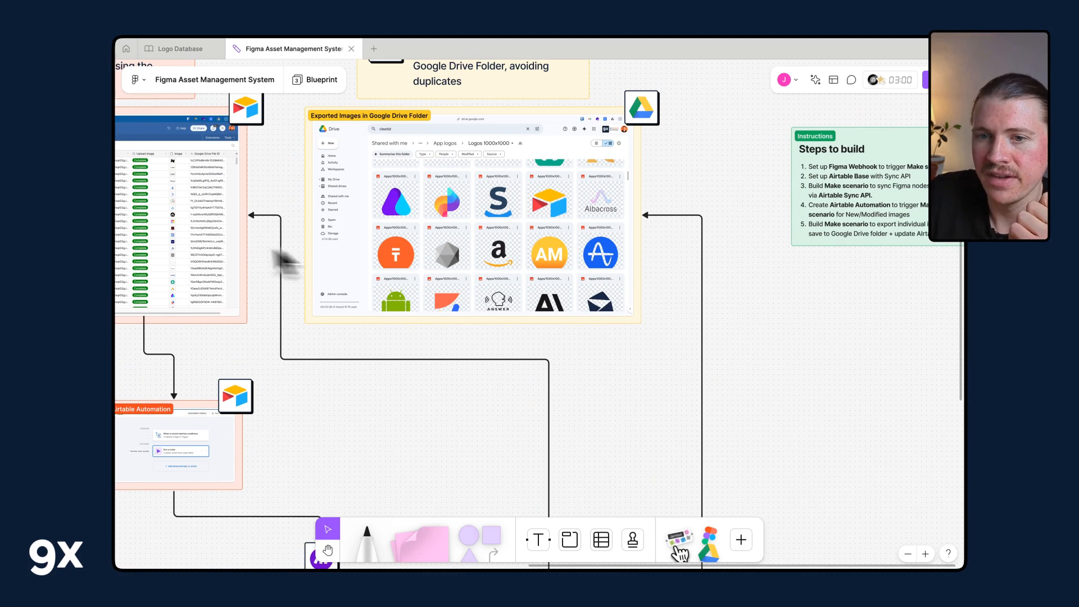
pyautogui.hscroll(-2, 211, 224)
pyautogui.scroll(1, 211, 225)
pyautogui.hscroll(-3, 272, 234)
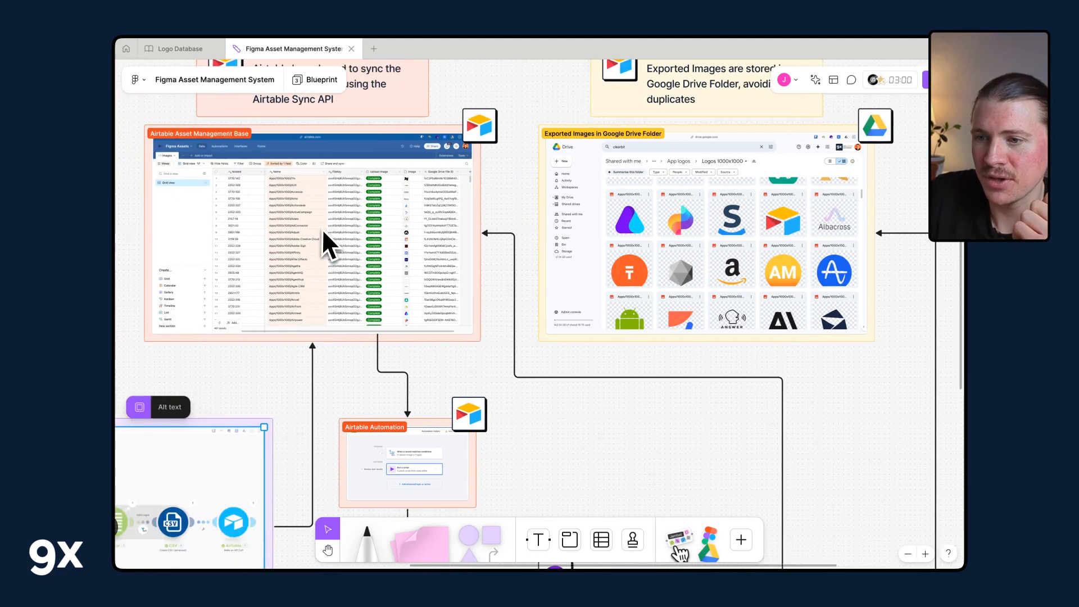
pyautogui.hscroll(-2, 322, 228)
pyautogui.scroll(1, 321, 228)
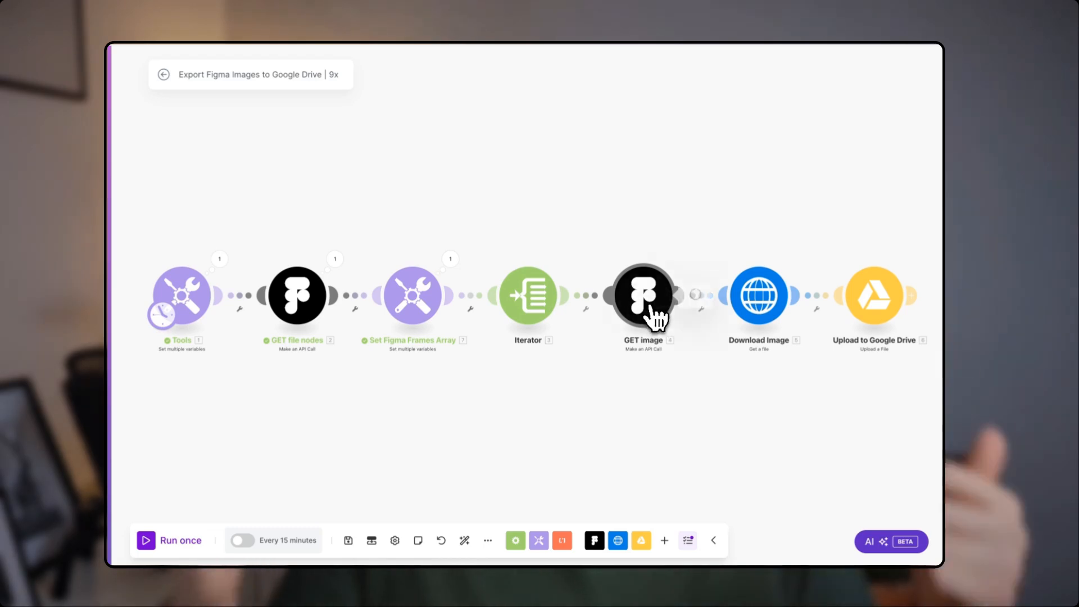
# Open the Figma Asset Management resources folder and select the 9x-script_airtable-automation.ts file.
pyautogui.click(653, 309)
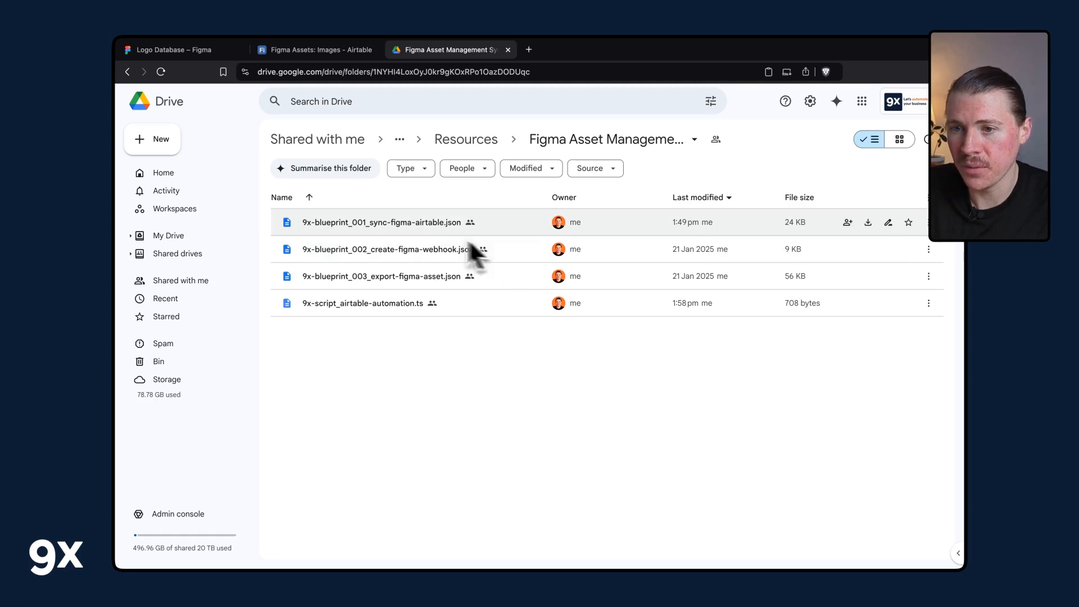
pyautogui.click(421, 303)
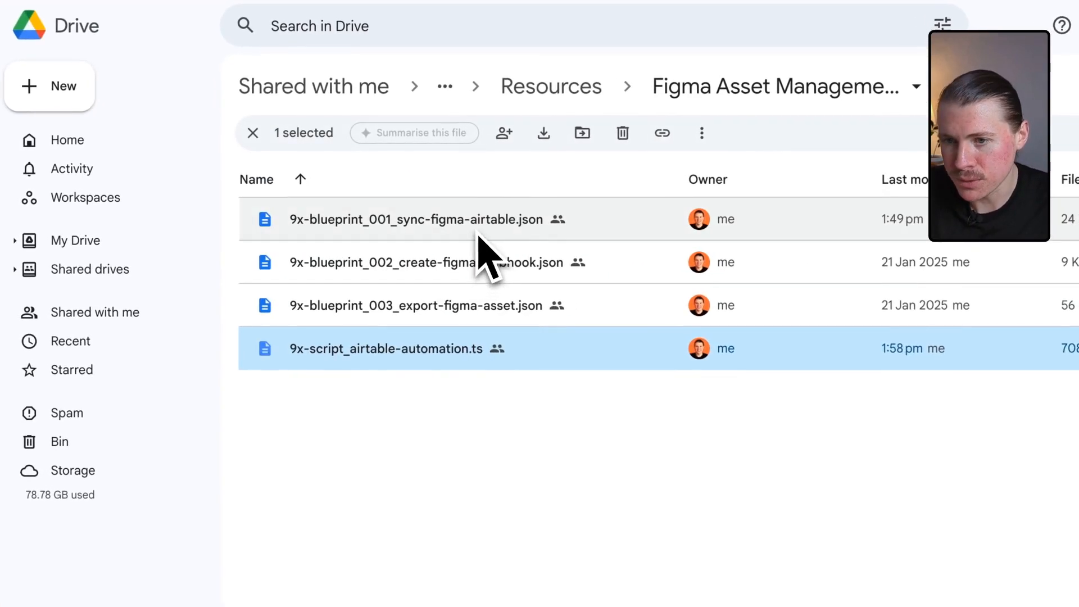
# Select the three 9x-blueprint JSON files together in the Figma Asset Management resources folder.
pyautogui.click(478, 235)
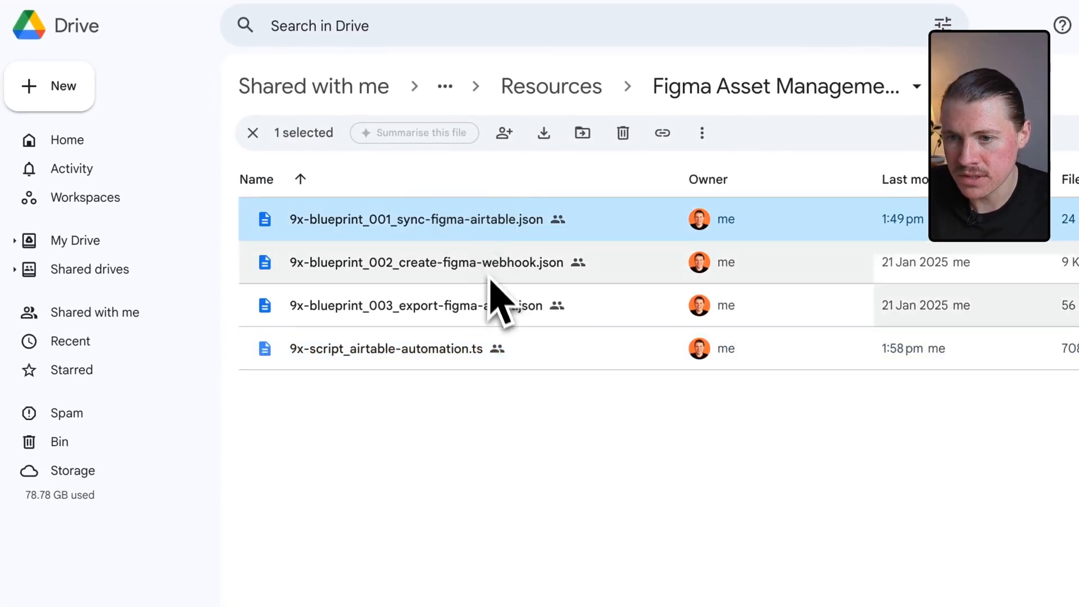
pyautogui.keyDown('shift'); pyautogui.click(475, 311); pyautogui.keyUp('shift')
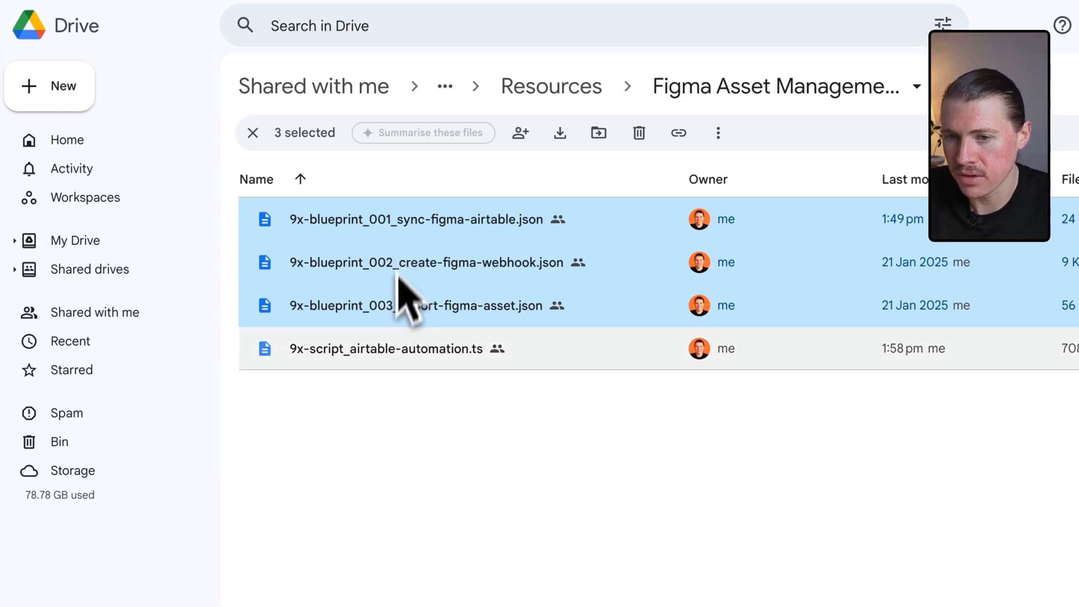
pyautogui.click(386, 362)
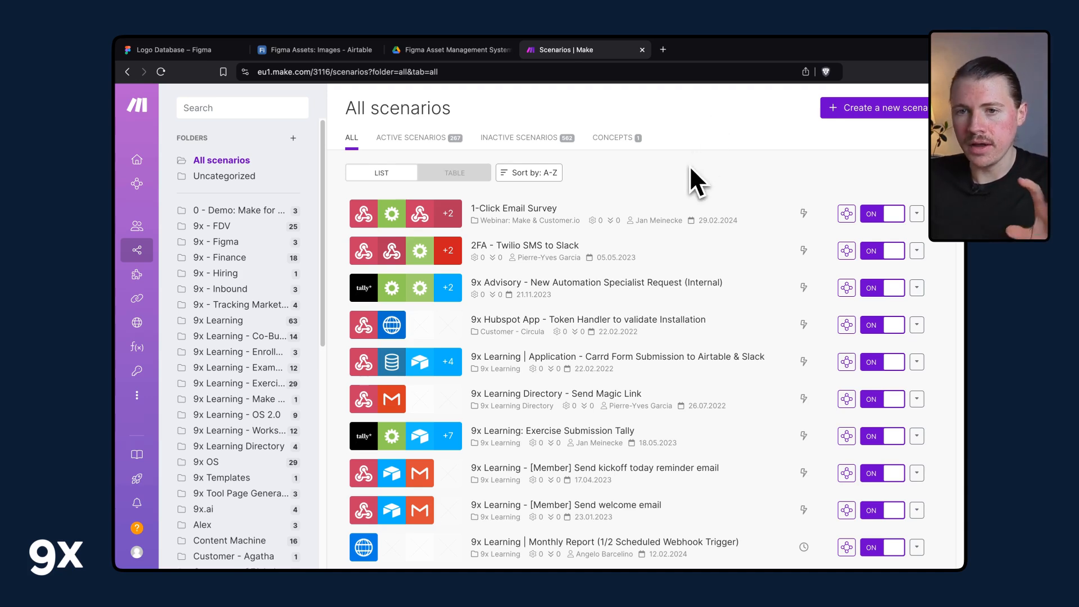
# Create a new scenario and import the 9x-blueprint_001_sync-figma-airtable.json blueprint into it.
pyautogui.click(863, 111)
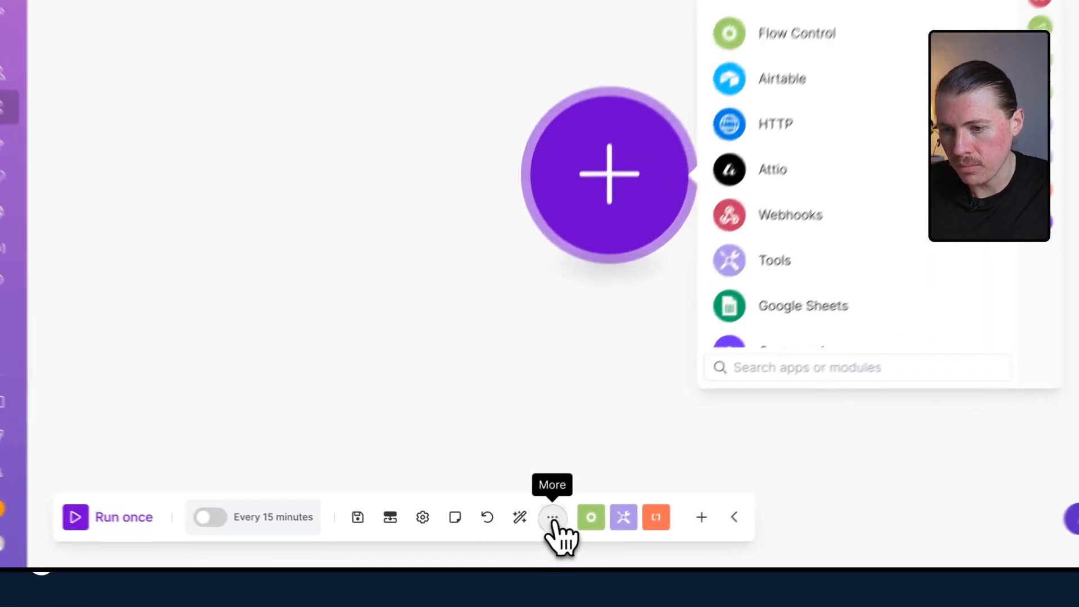
pyautogui.click(552, 519)
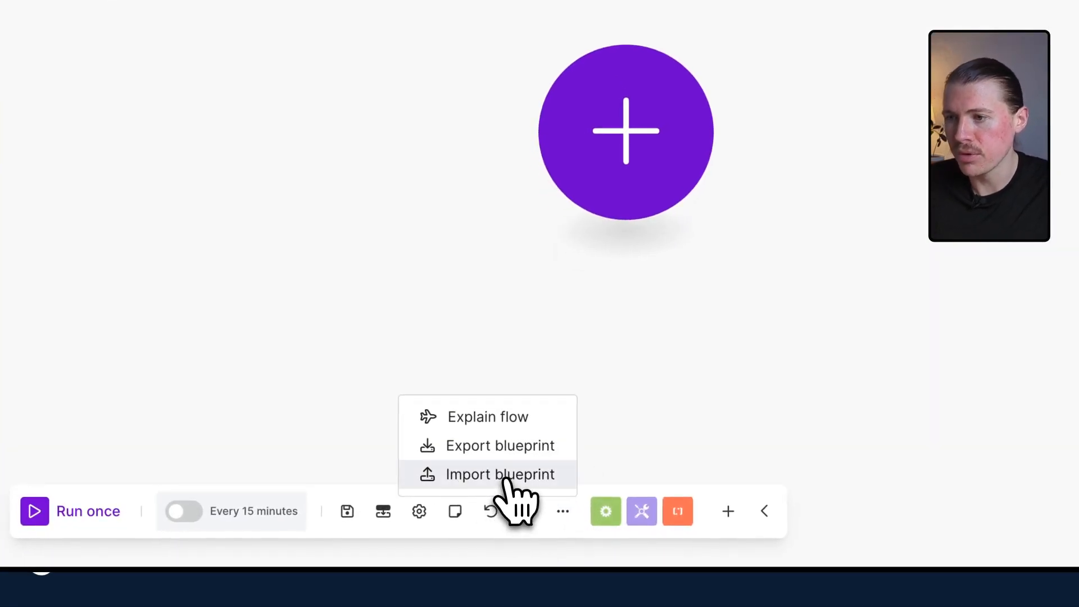
pyautogui.click(505, 475)
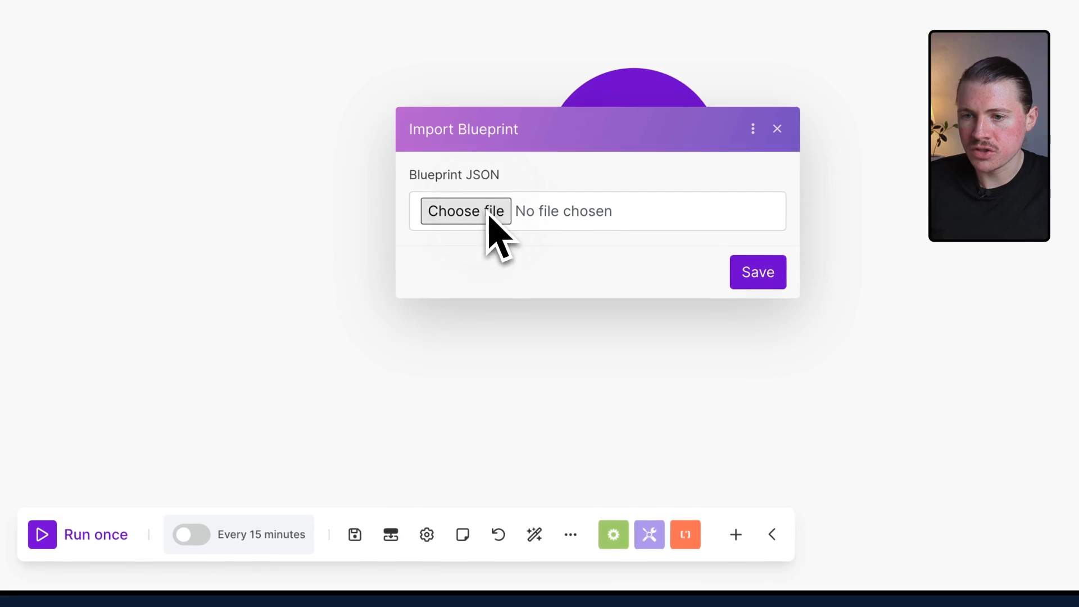
pyautogui.click(487, 215)
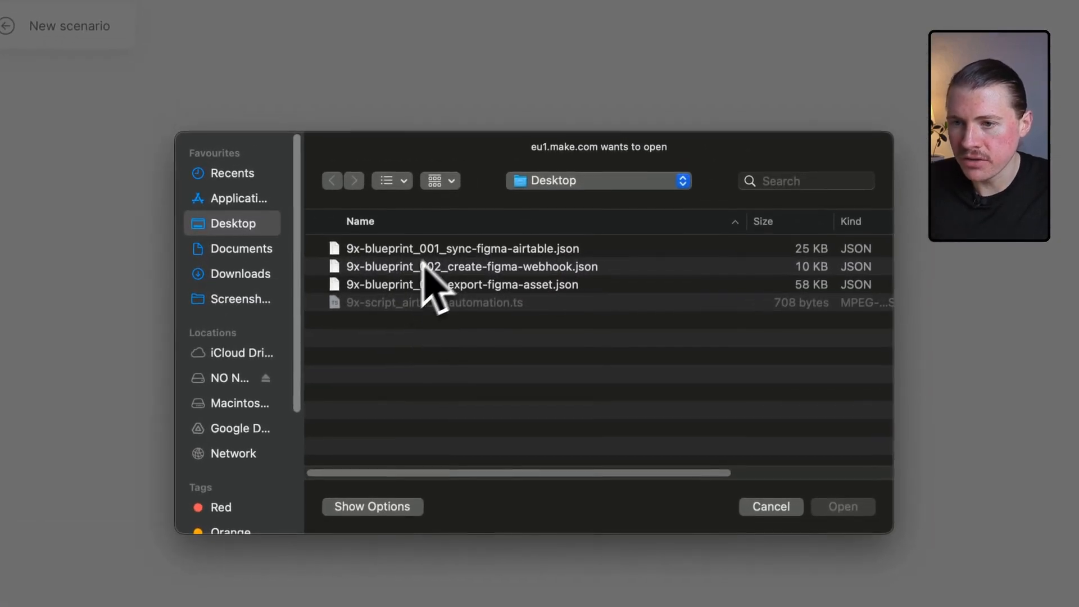
pyautogui.click(440, 249)
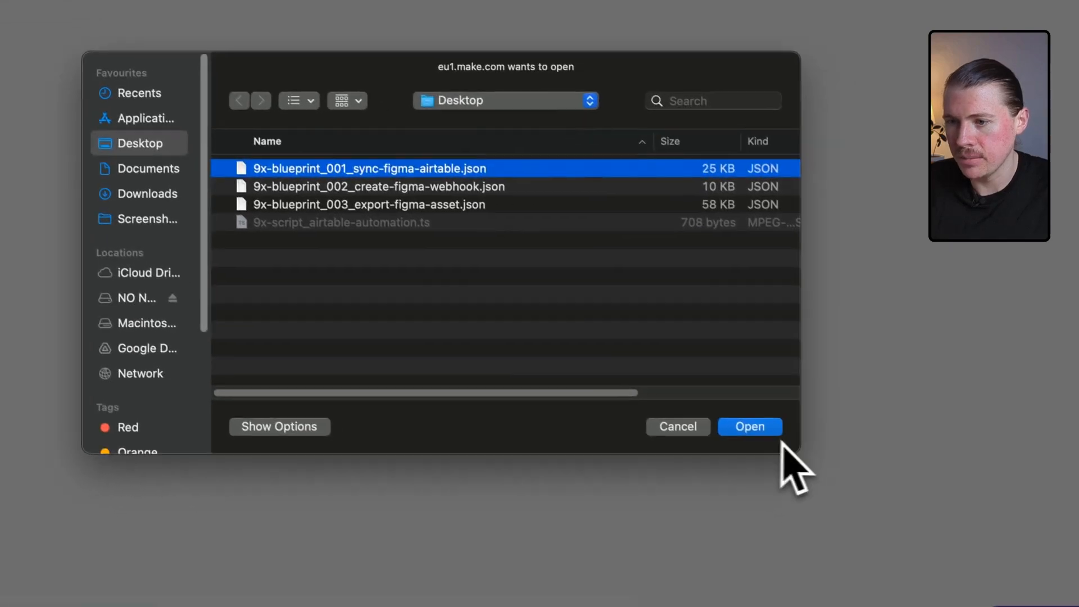
pyautogui.click(750, 428)
pyautogui.click(594, 356)
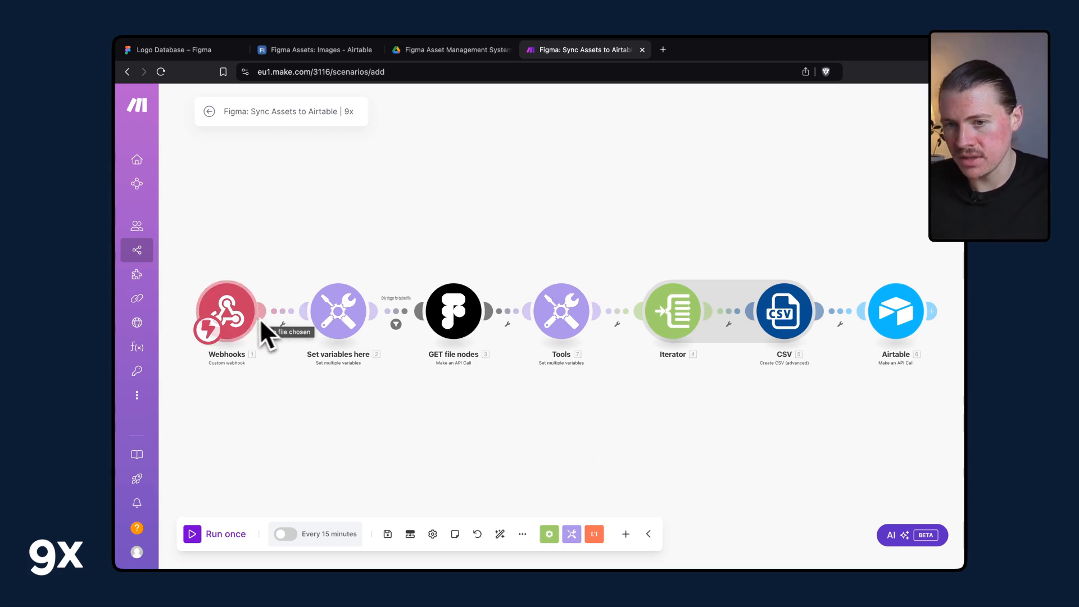
# Inspect the settings of the GET file nodes and Airtable modules in the imported scenario.
pyautogui.click(458, 315)
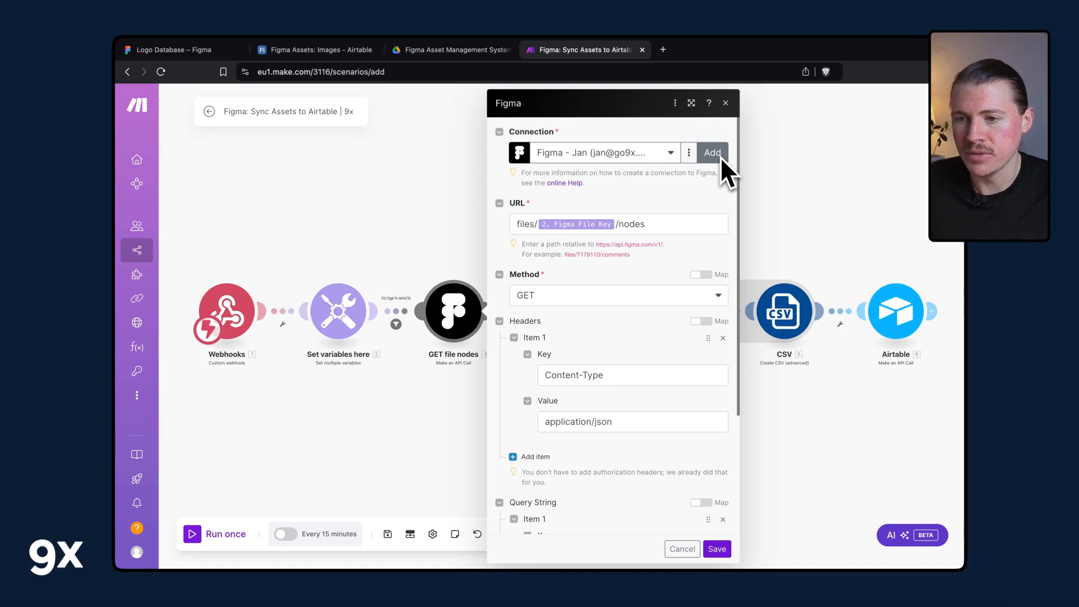
pyautogui.click(461, 236)
pyautogui.click(899, 329)
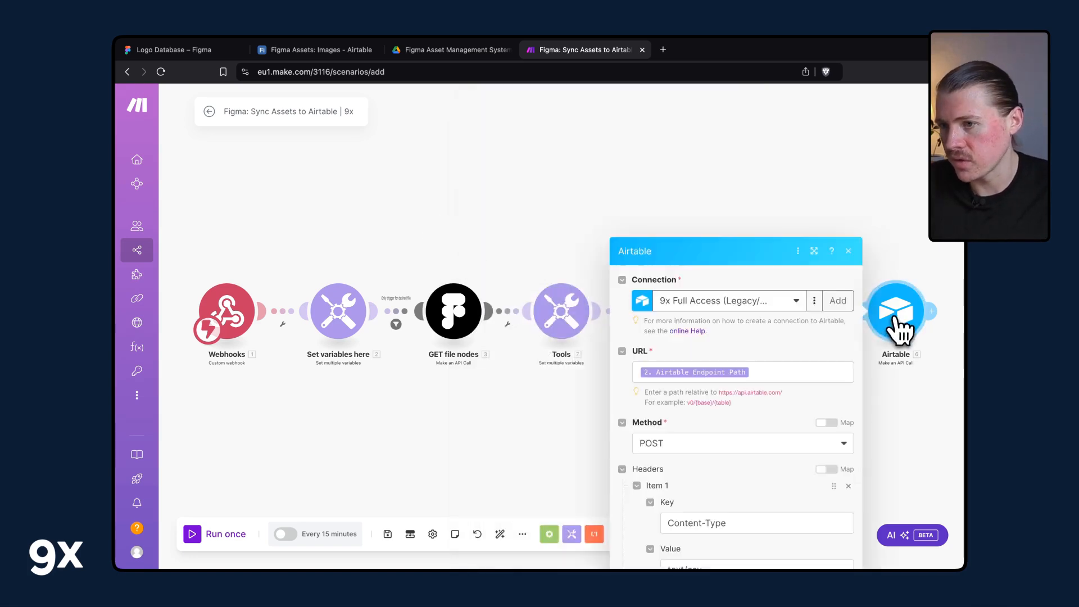
pyautogui.click(396, 207)
pyautogui.moveTo(395, 211); pyautogui.dragTo(508, 250)
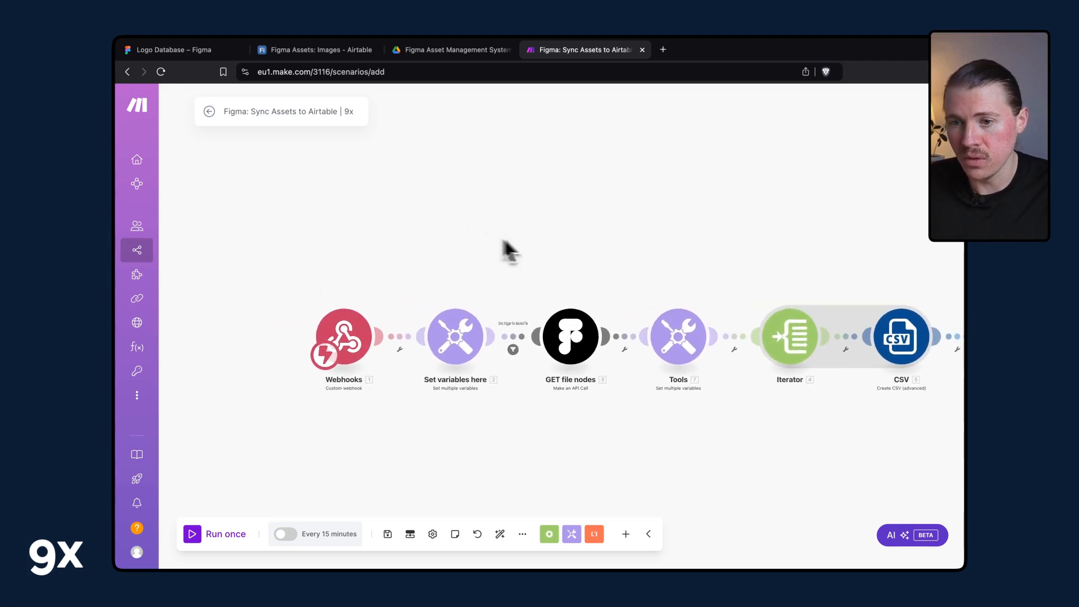
# Add a new webhook named Figma Library Published to the Webhooks trigger module and save it.
pyautogui.click(356, 350)
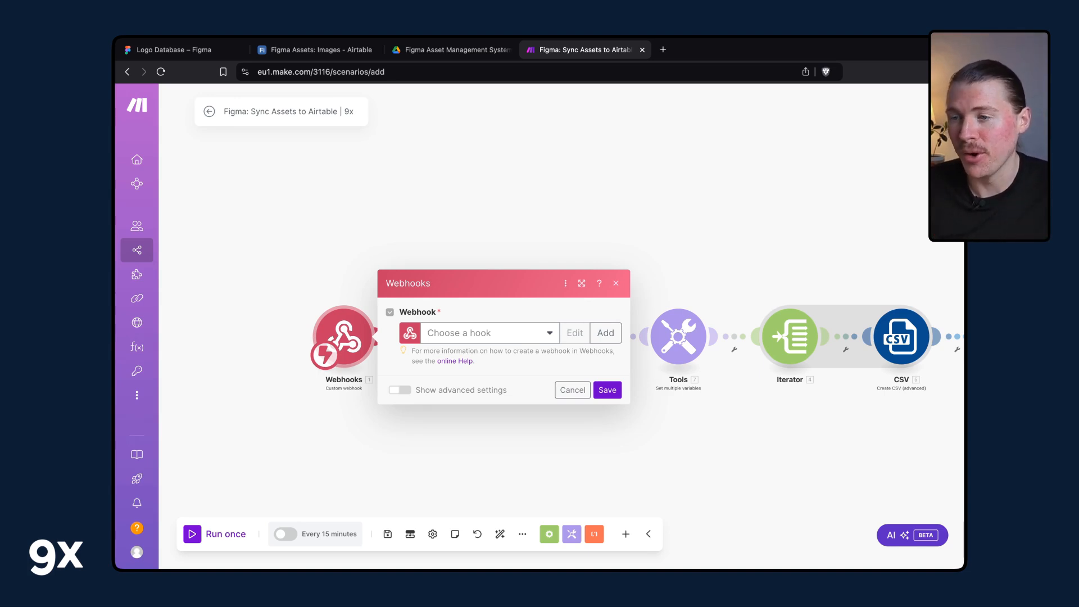
pyautogui.click(623, 340)
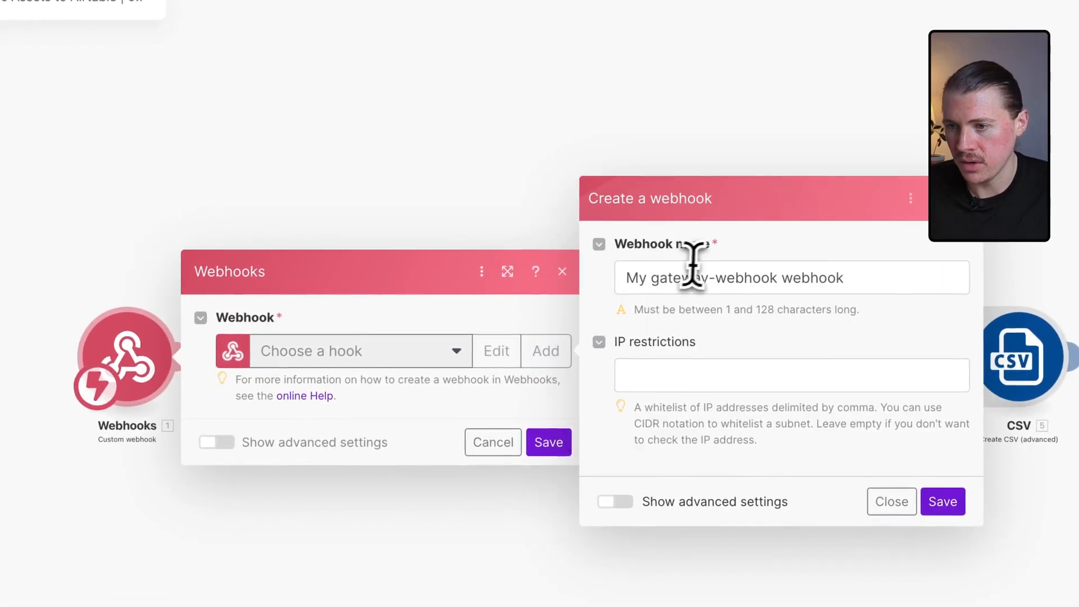
pyautogui.tripleClick(697, 277)
pyautogui.write('Figm')
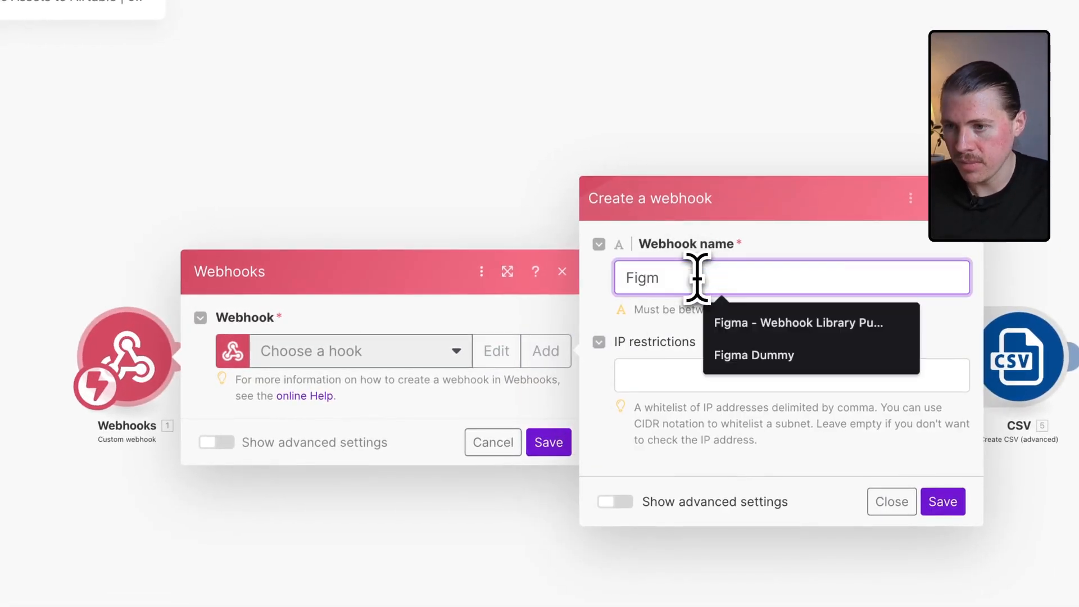
pyautogui.write('a Libr')
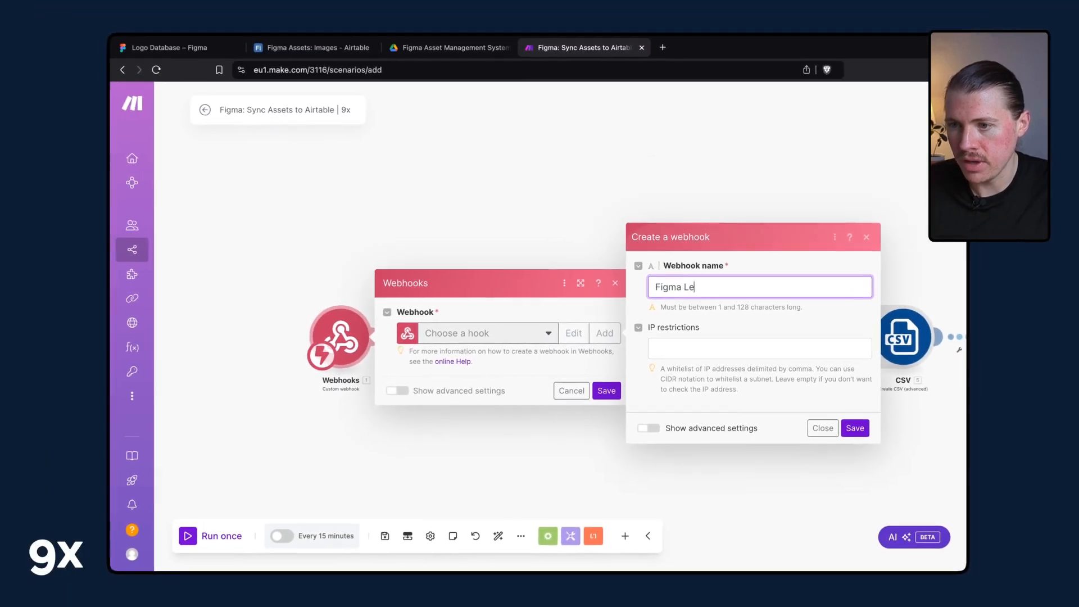
pyautogui.write('ary')
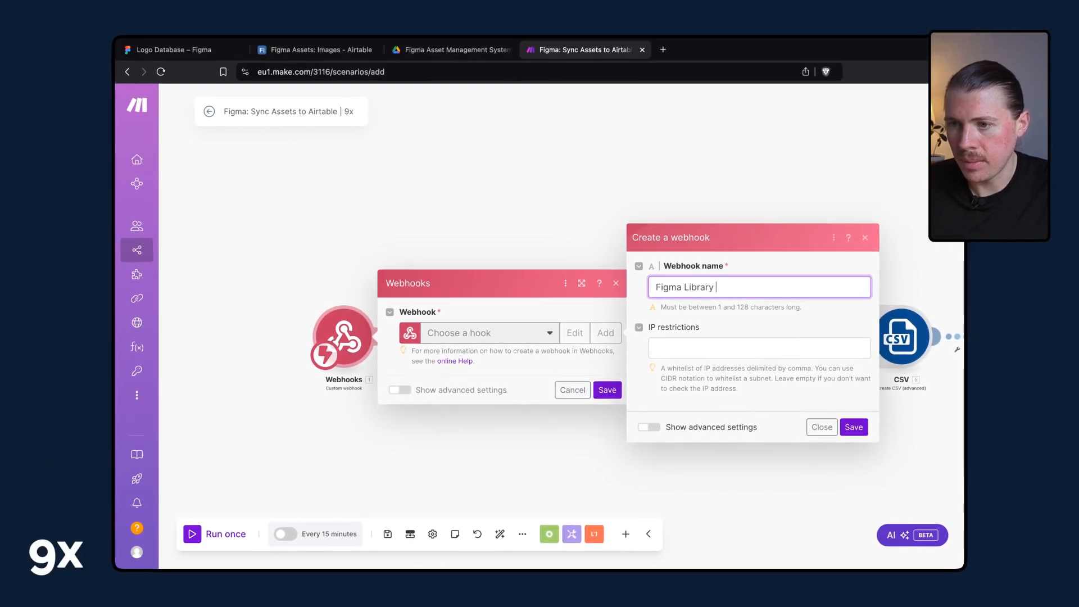
pyautogui.press('BackSpace')
pyautogui.press('BackSpace')
pyautogui.press('BackSpace')
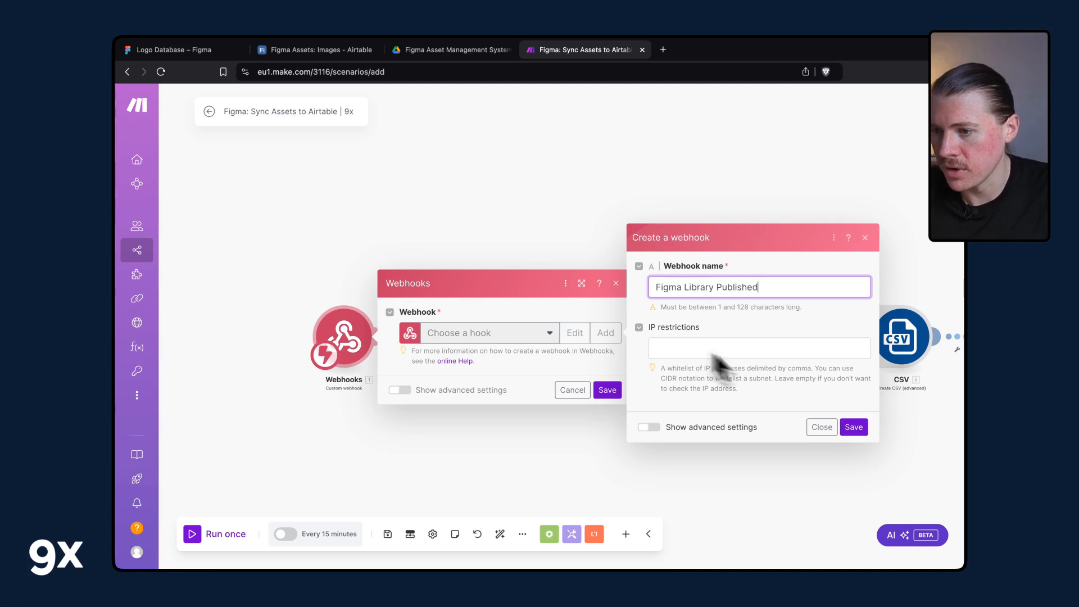
pyautogui.click(854, 427)
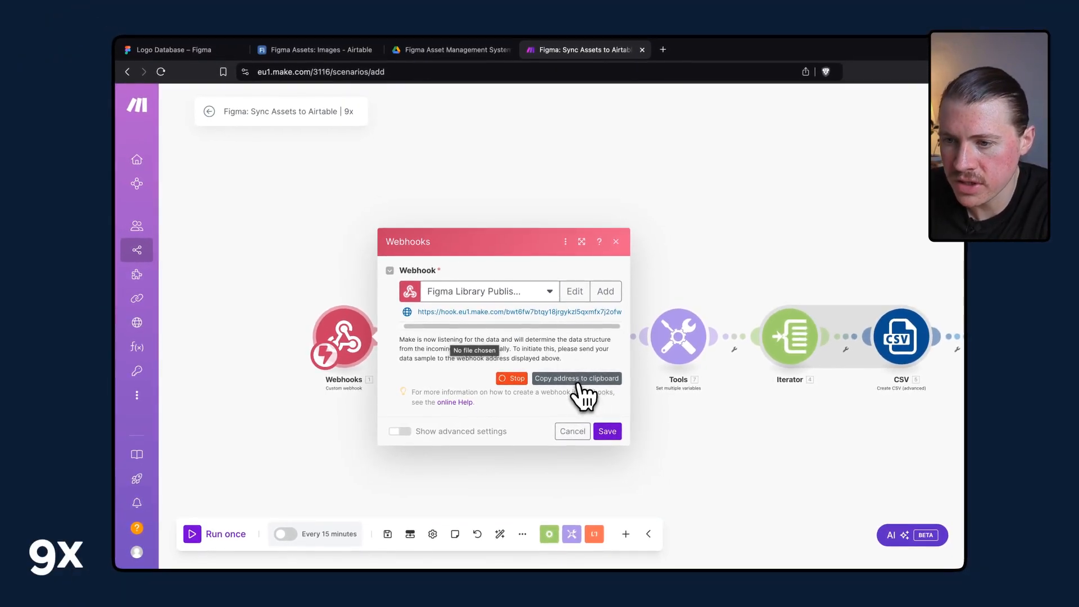
pyautogui.click(615, 431)
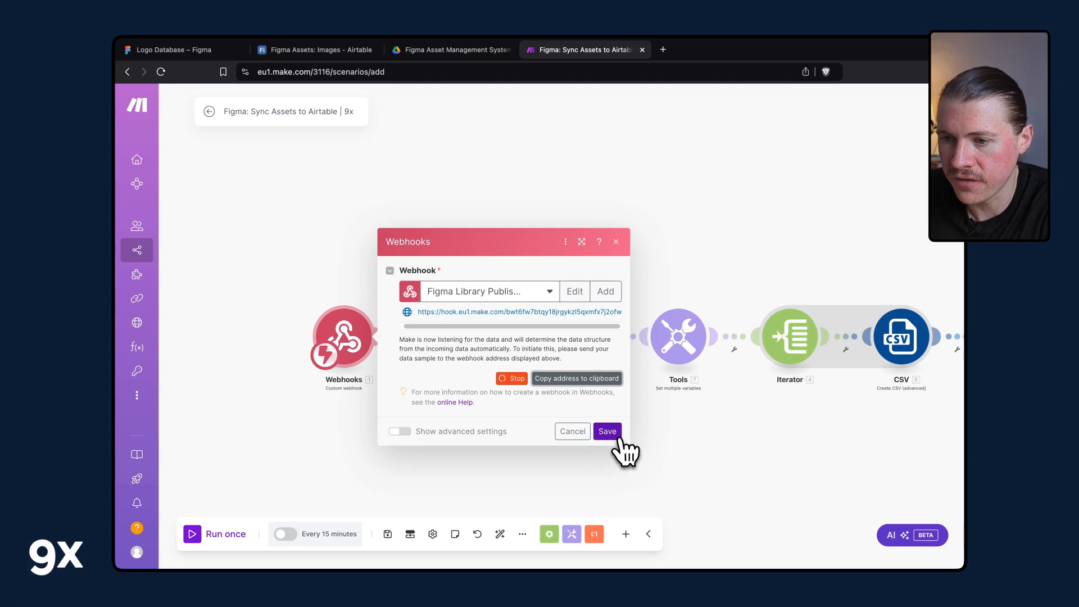
# Open the Set variables here module and review its Figma File Key, Figma Node ID and Airtable Endpoint Path variables.
pyautogui.moveTo(540, 427); pyautogui.dragTo(417, 428)
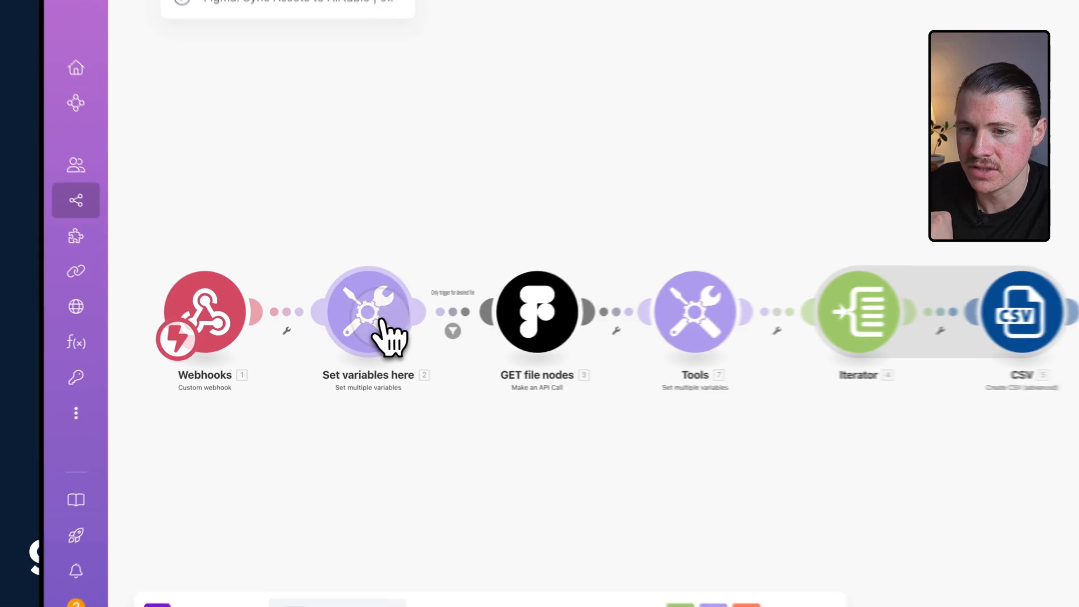
pyautogui.click(345, 332)
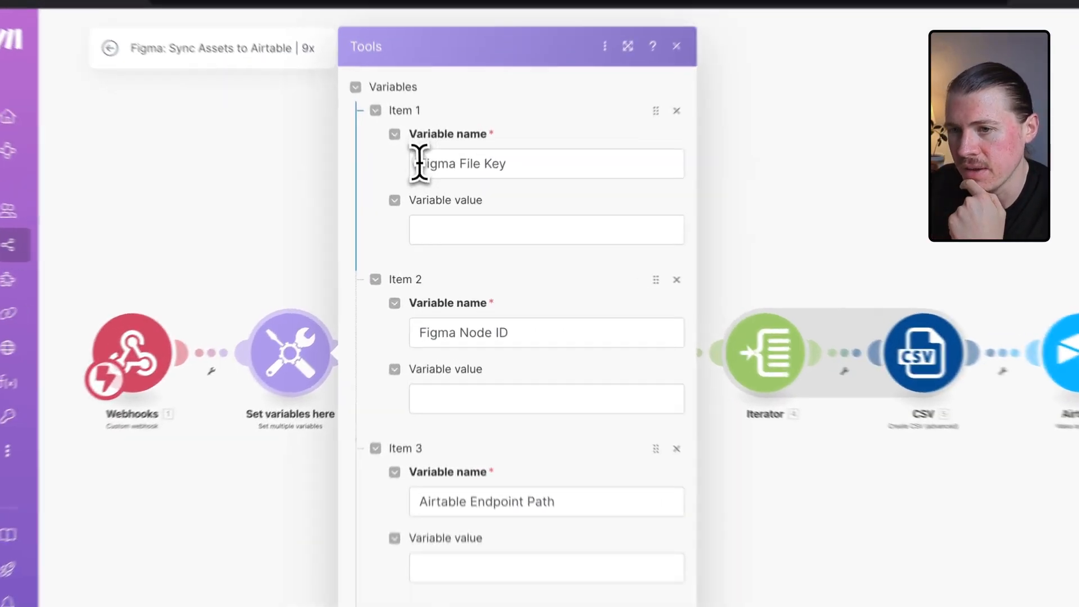
pyautogui.moveTo(427, 192); pyautogui.dragTo(537, 196)
pyautogui.moveTo(425, 313); pyautogui.dragTo(522, 315)
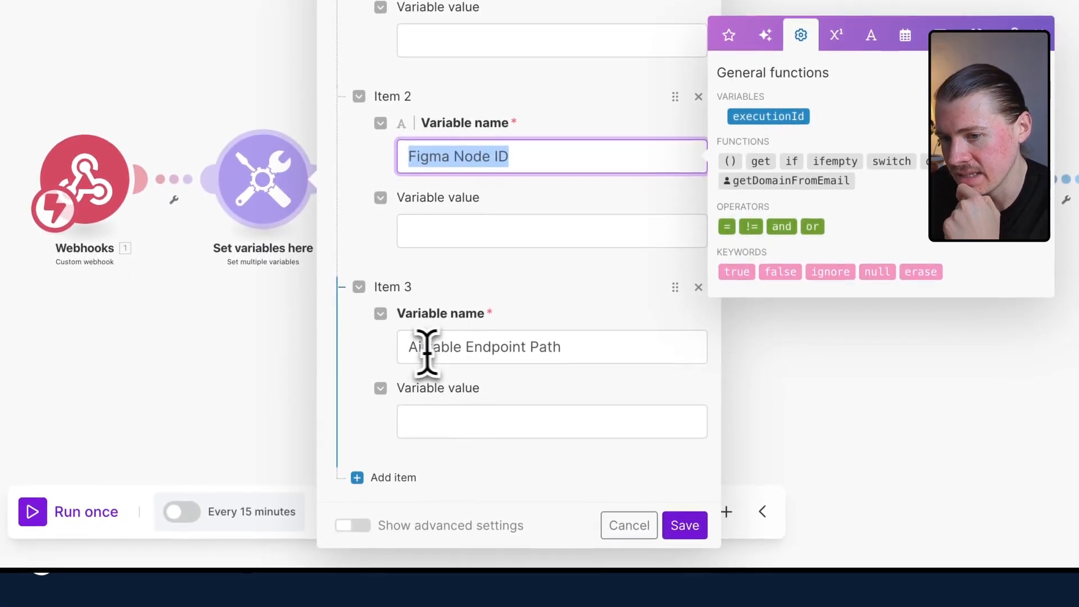
pyautogui.moveTo(422, 532); pyautogui.dragTo(587, 532)
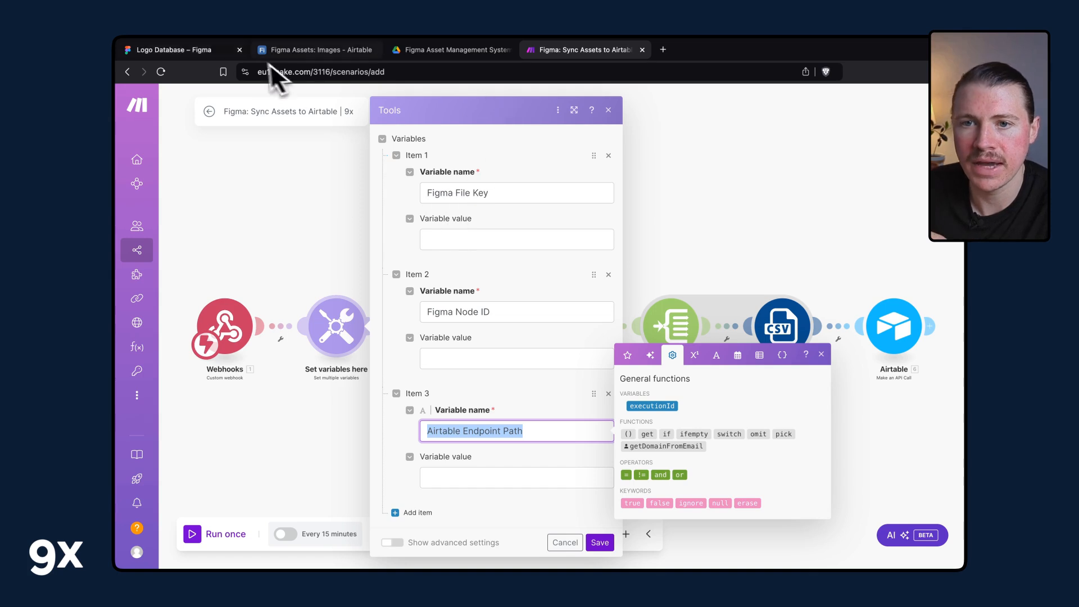
# Switch to the Figma logo database tab and zoom out over the logo grid.
pyautogui.click(185, 50)
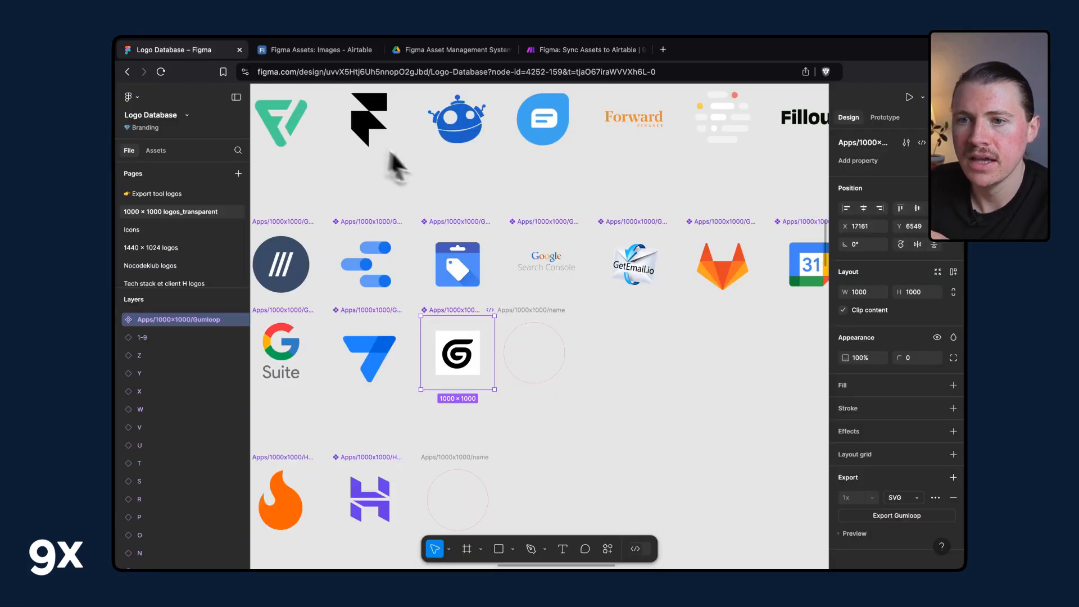
pyautogui.scroll(-5, 429, 167)
pyautogui.scroll(2, 430, 167)
pyautogui.hscroll(-4, 429, 167)
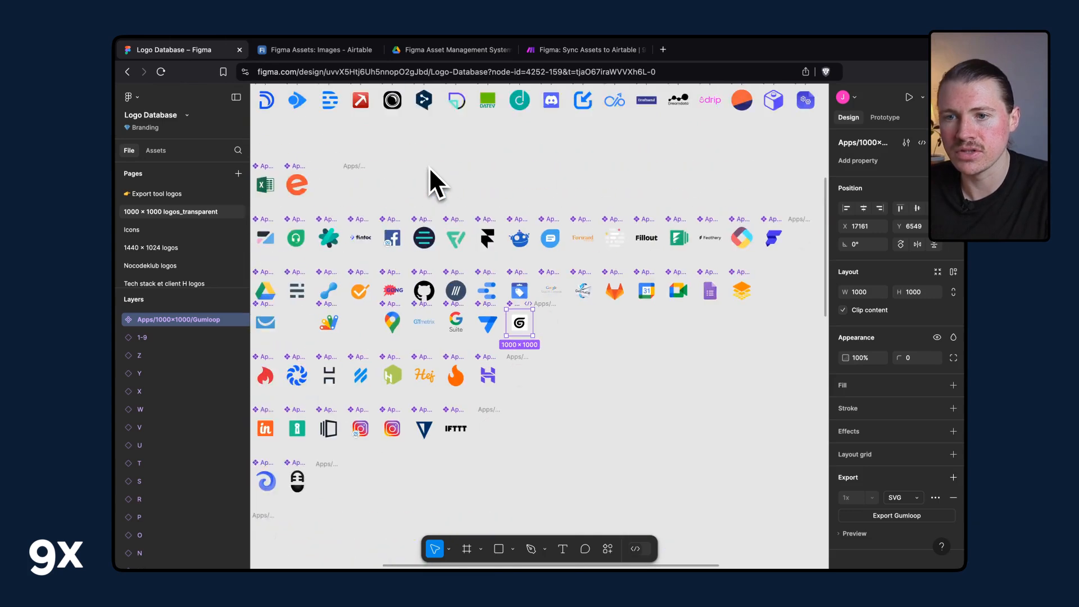
pyautogui.scroll(-6, 429, 167)
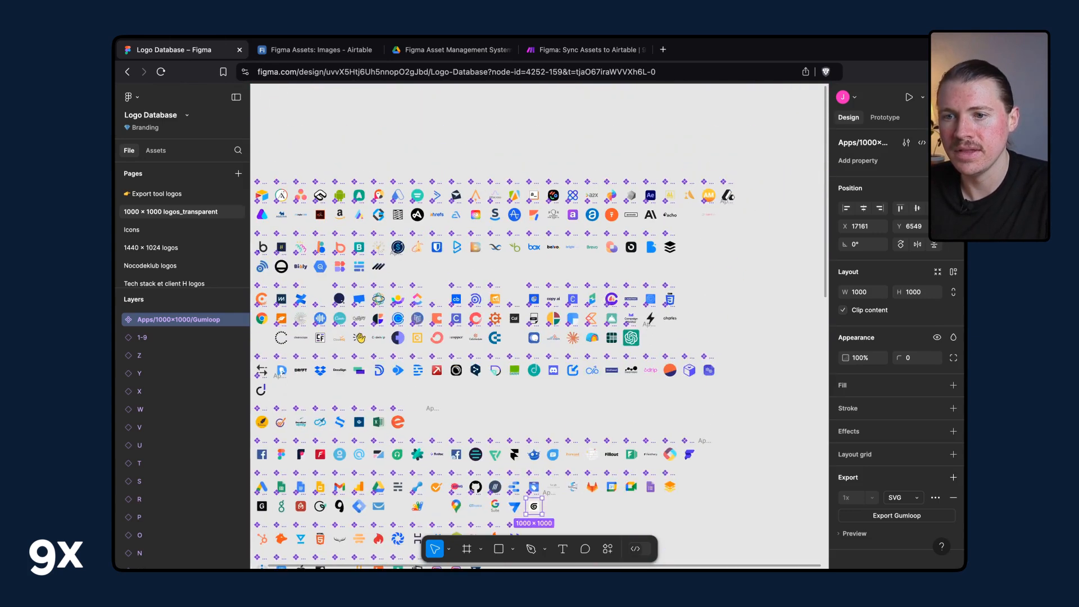
pyautogui.hscroll(-3, 538, 326)
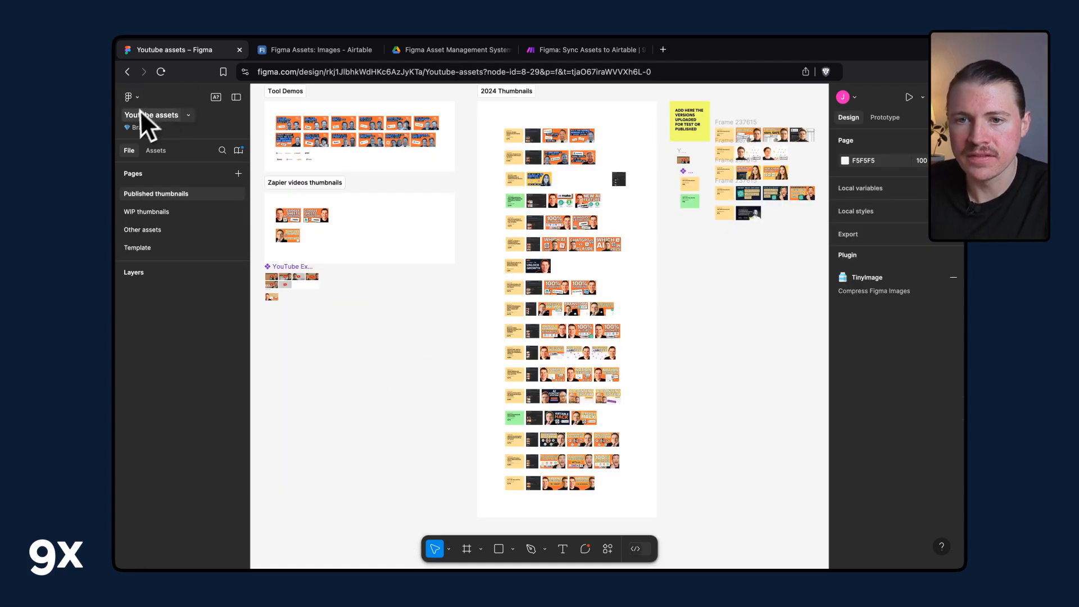
# Select the YouTube Export Frame in the YouTube assets file and step through its Email/YT_Thumb child frames.
pyautogui.scroll(8, 413, 296)
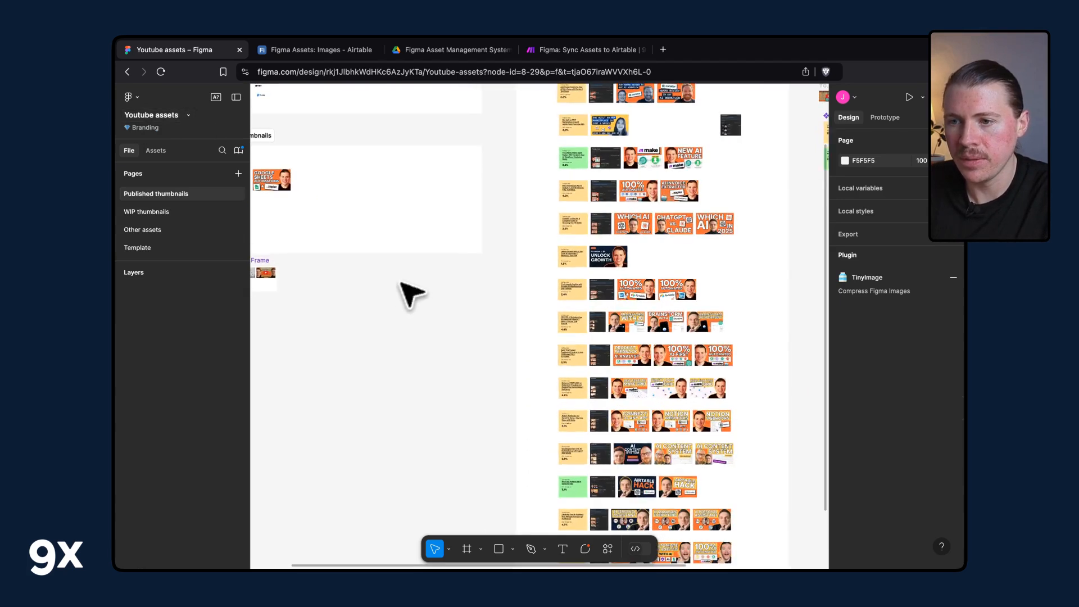
pyautogui.scroll(5, 458, 380)
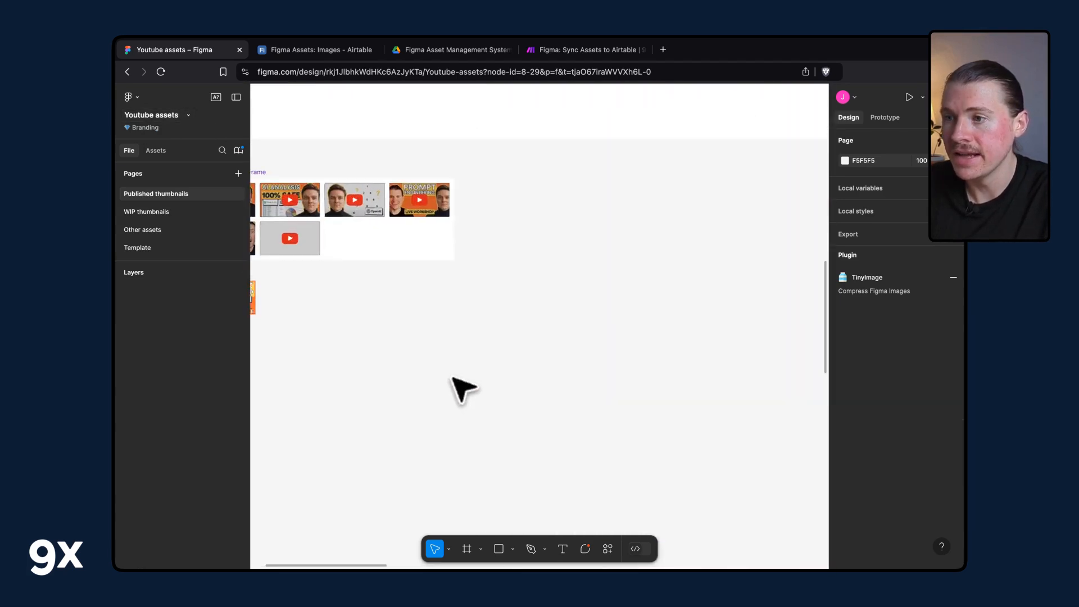
pyautogui.scroll(3, 457, 384)
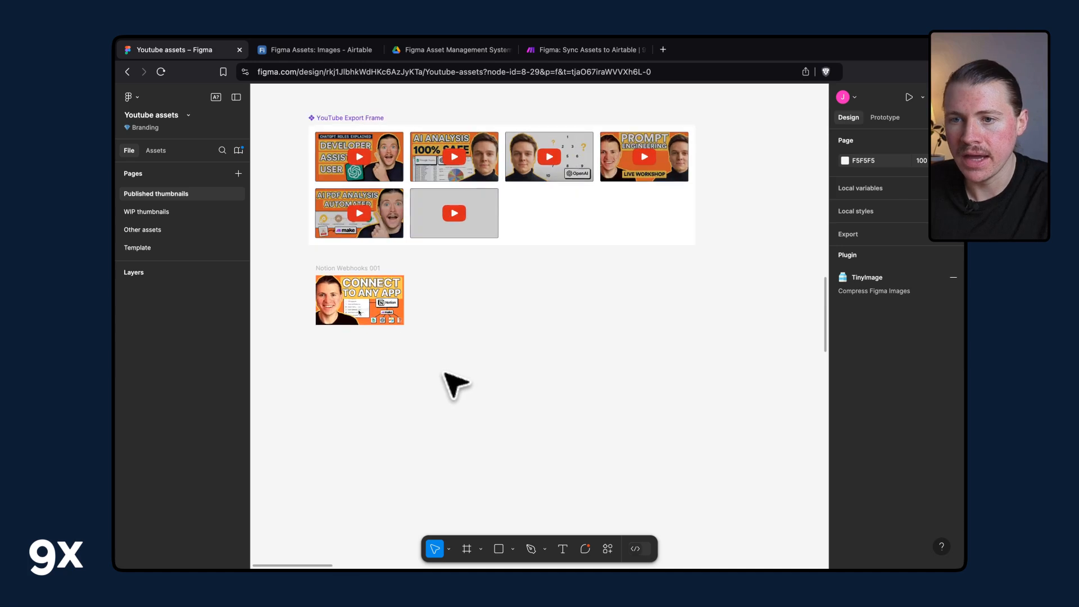
pyautogui.scroll(2, 448, 379)
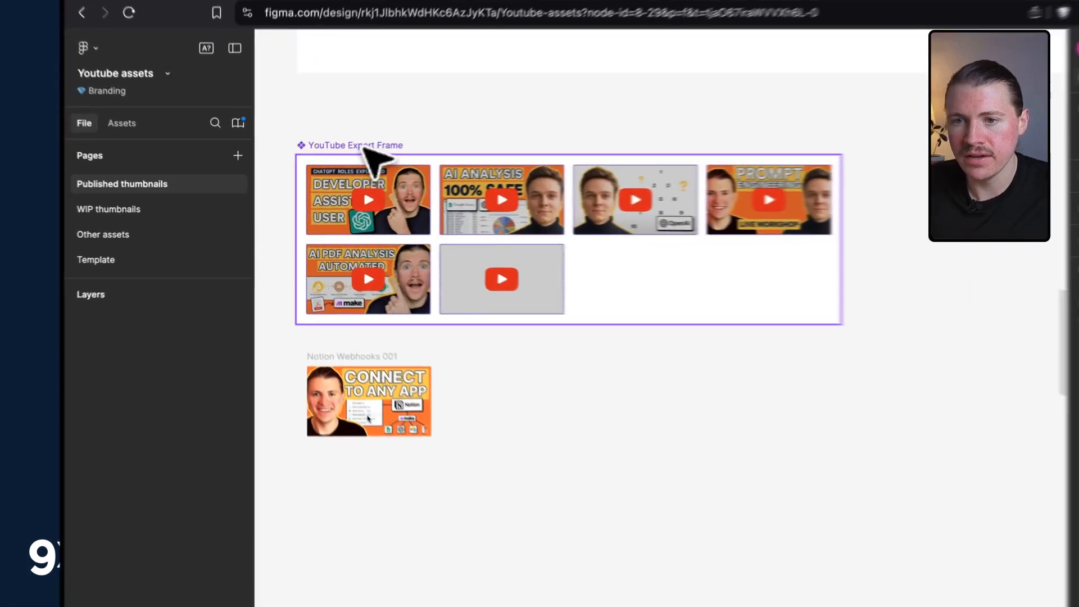
pyautogui.click(365, 147)
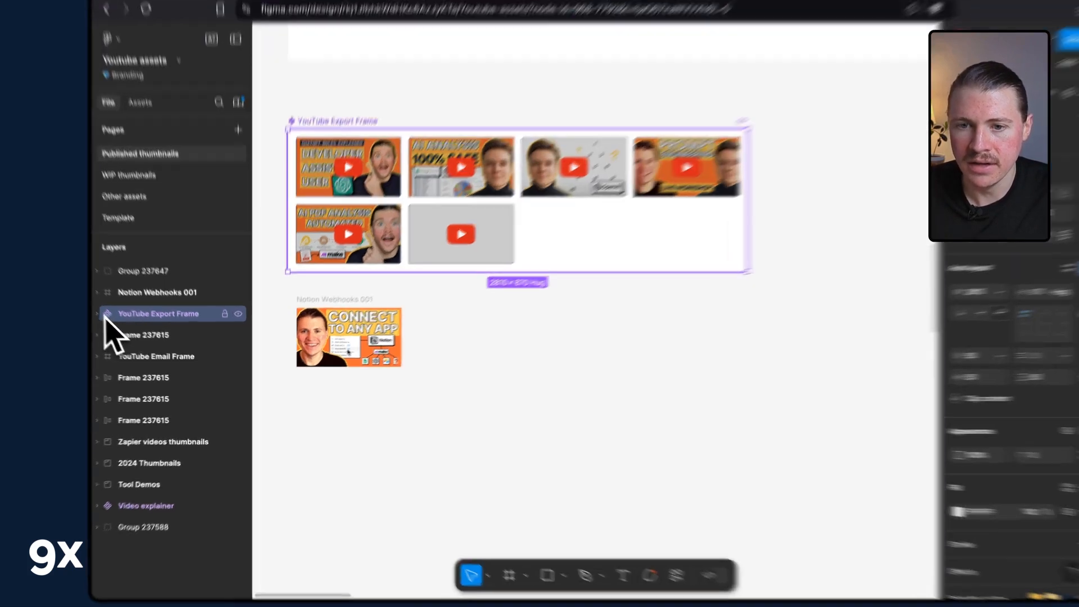
pyautogui.click(120, 329)
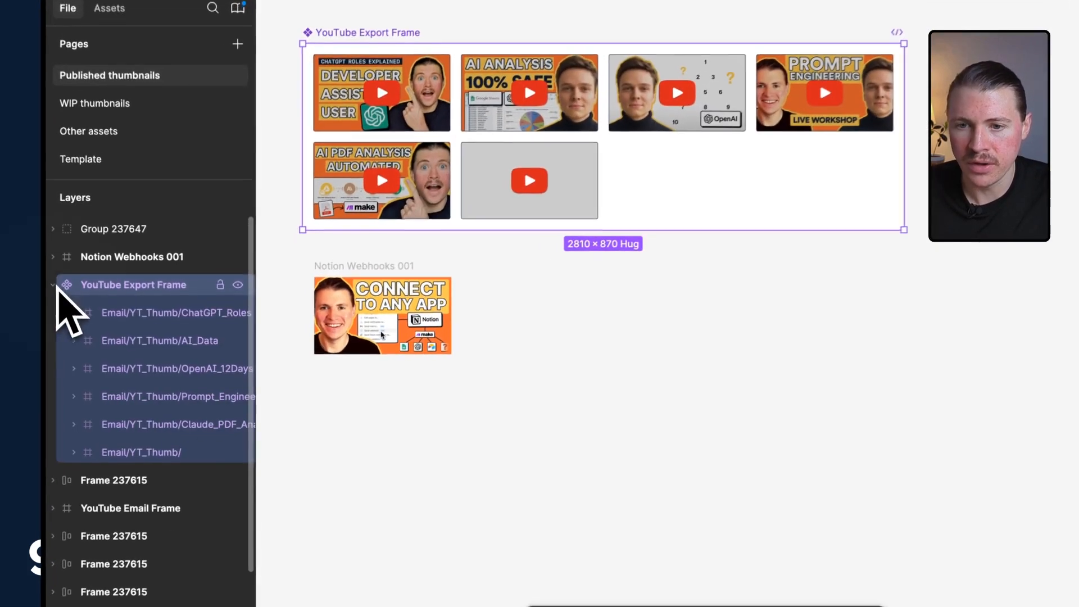
pyautogui.click(190, 346)
pyautogui.click(163, 343)
pyautogui.click(168, 371)
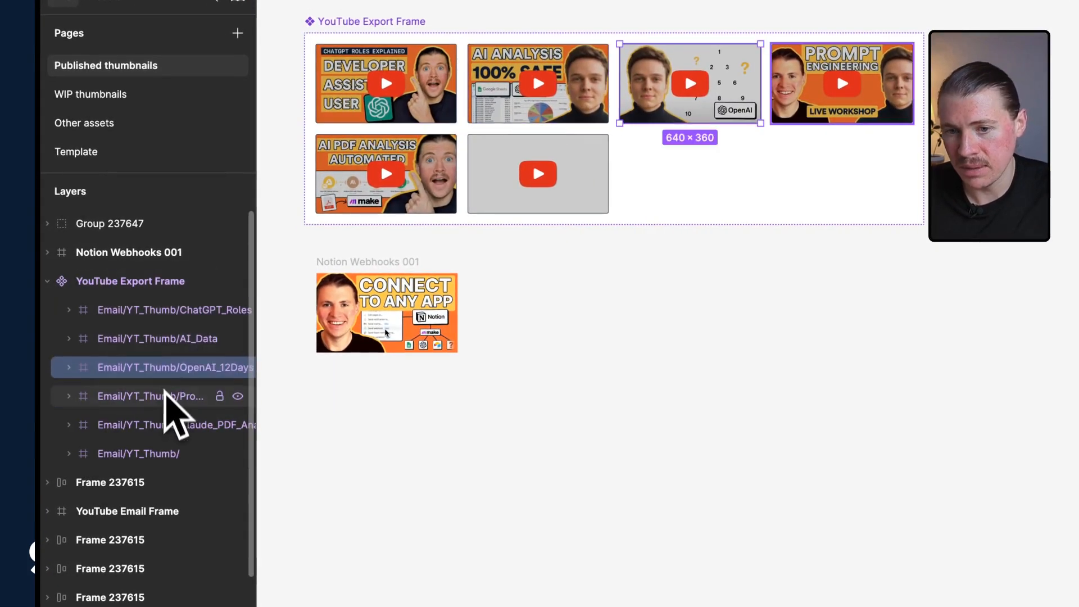
pyautogui.click(167, 398)
pyautogui.click(150, 449)
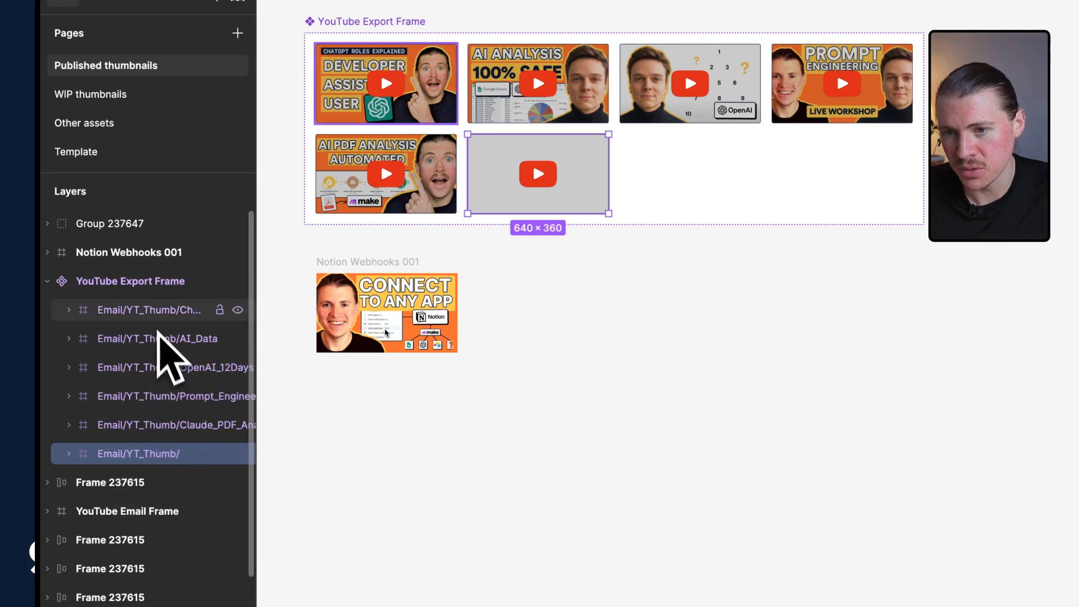
pyautogui.click(157, 322)
pyautogui.click(160, 344)
pyautogui.click(162, 369)
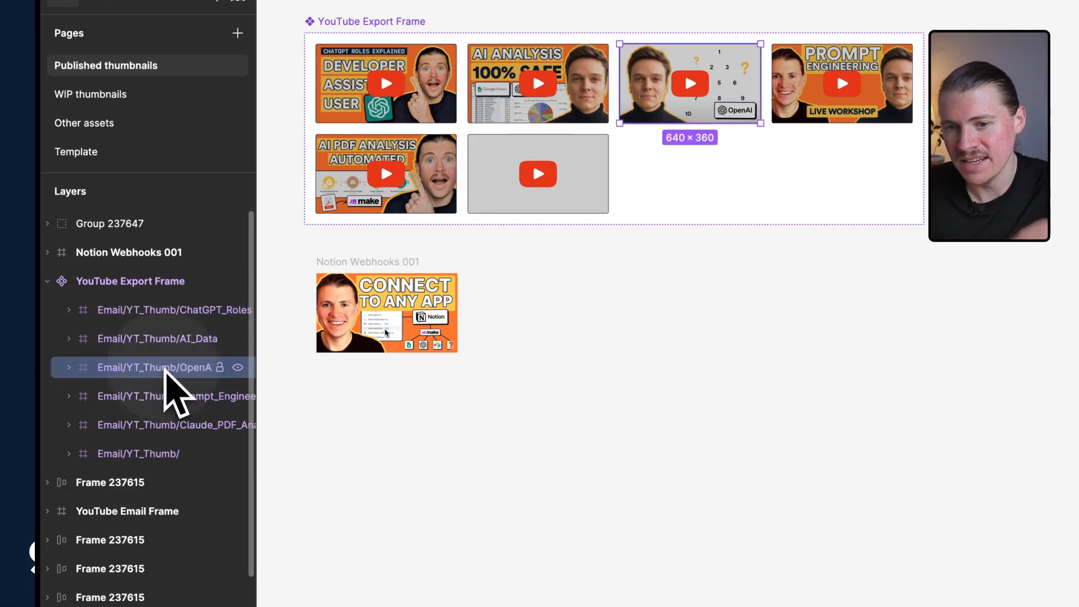
pyautogui.click(162, 389)
pyautogui.click(138, 281)
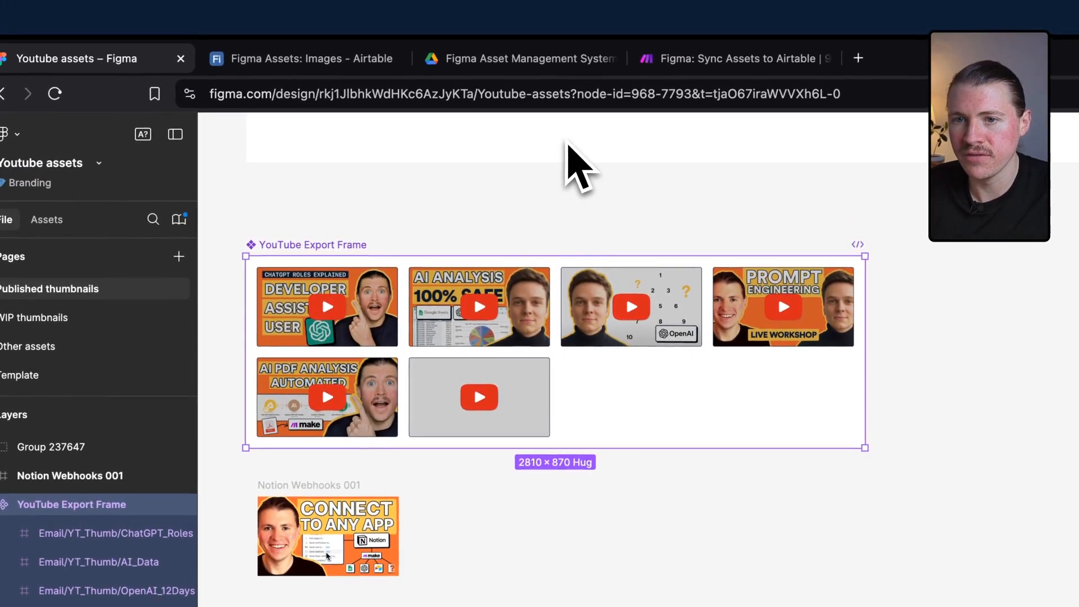
pyautogui.click(323, 94)
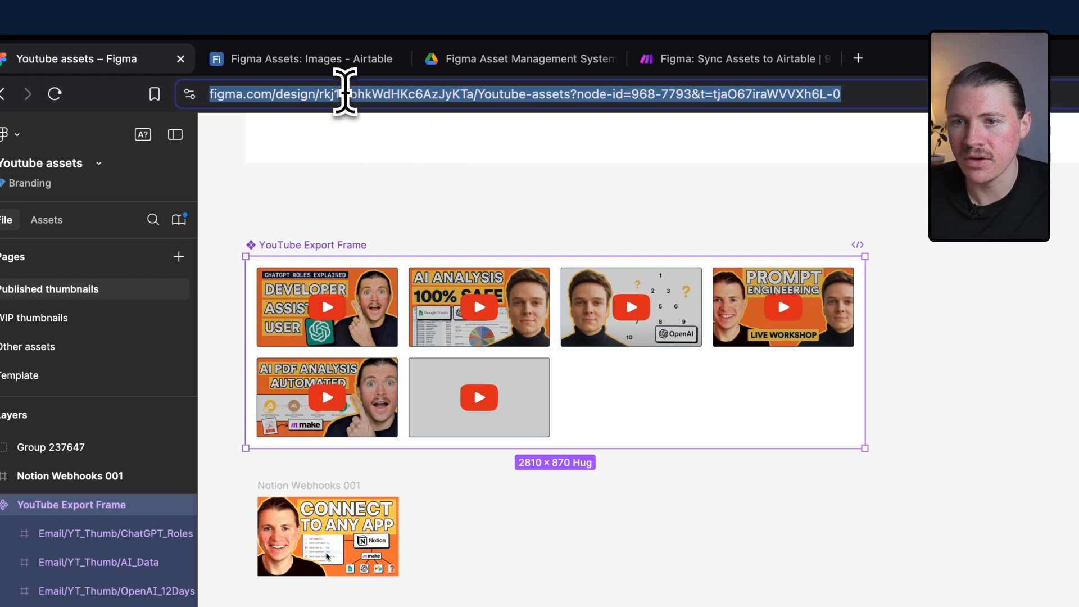
pyautogui.doubleClick(345, 94)
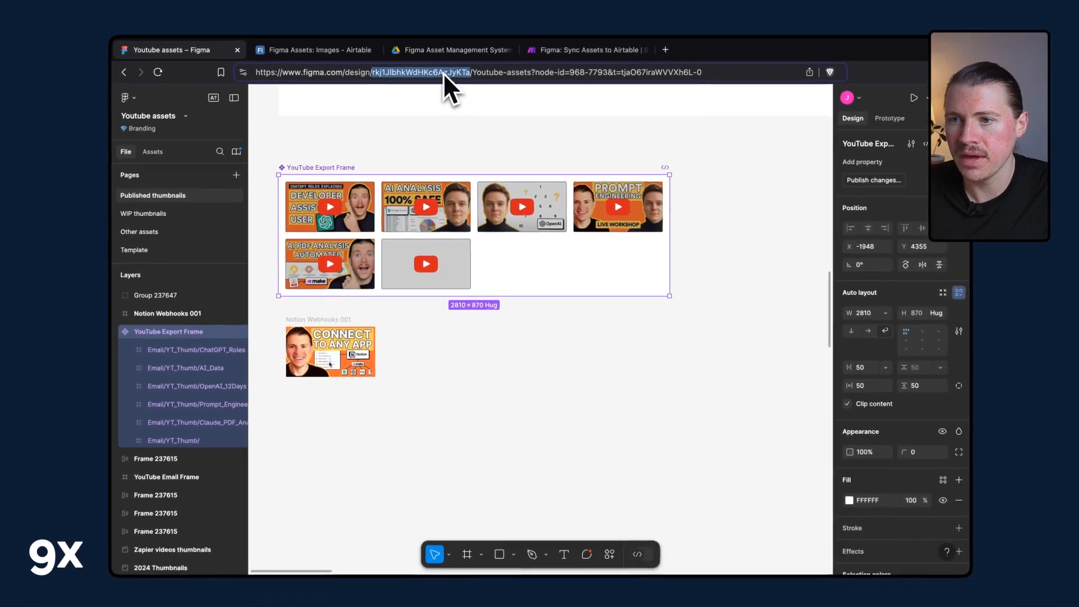
pyautogui.click(544, 53)
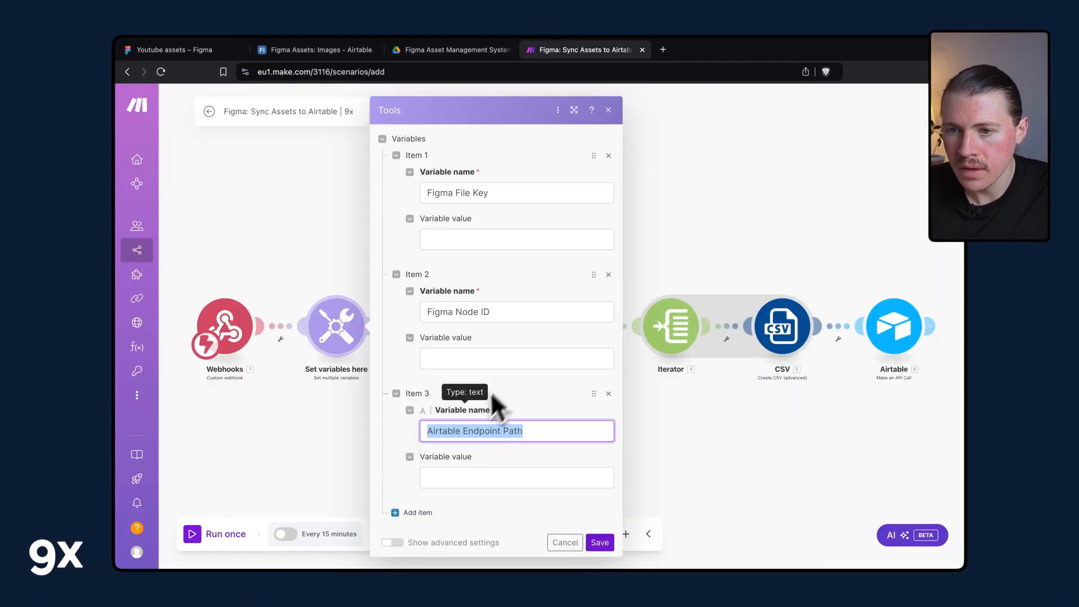
pyautogui.click(476, 239)
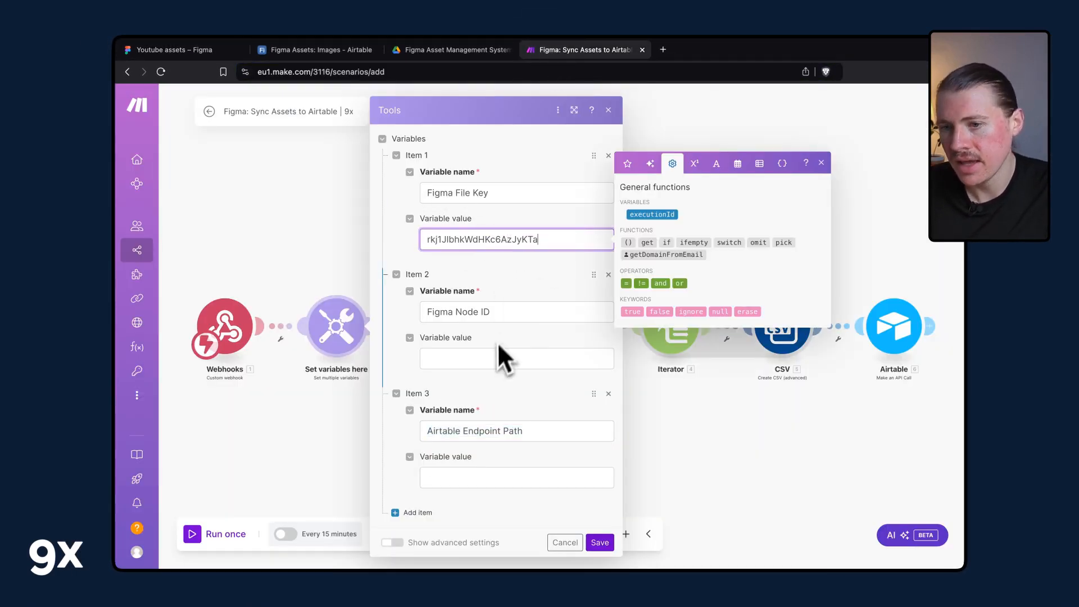
# Copy the YouTube Export Frame's node ID from its URL and set the Figma Node ID value to 968-7793.
pyautogui.hotkey('ctrl', 'Tab')
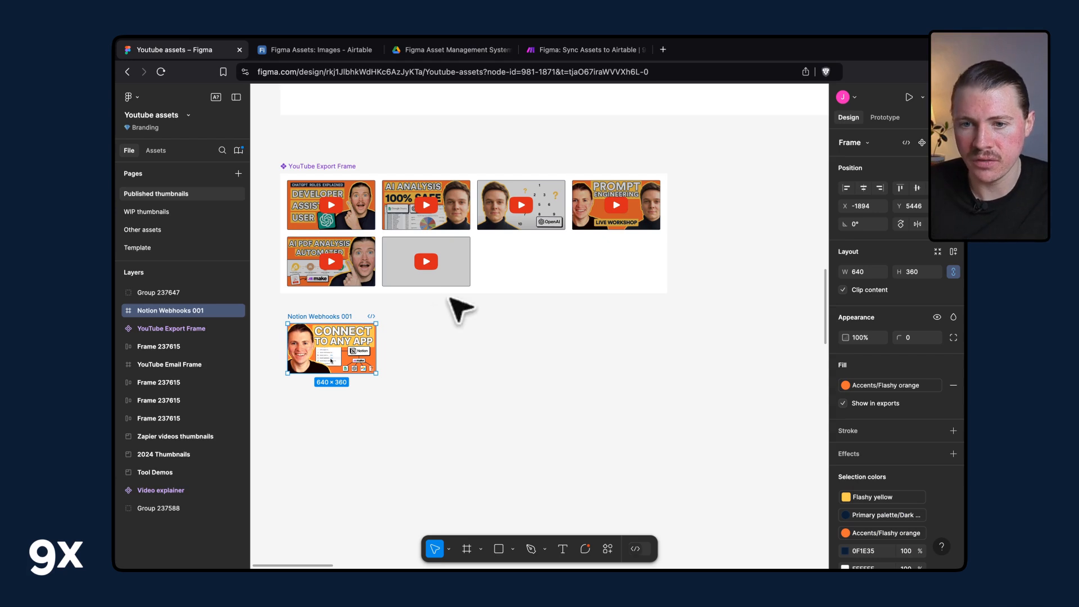
pyautogui.click(171, 329)
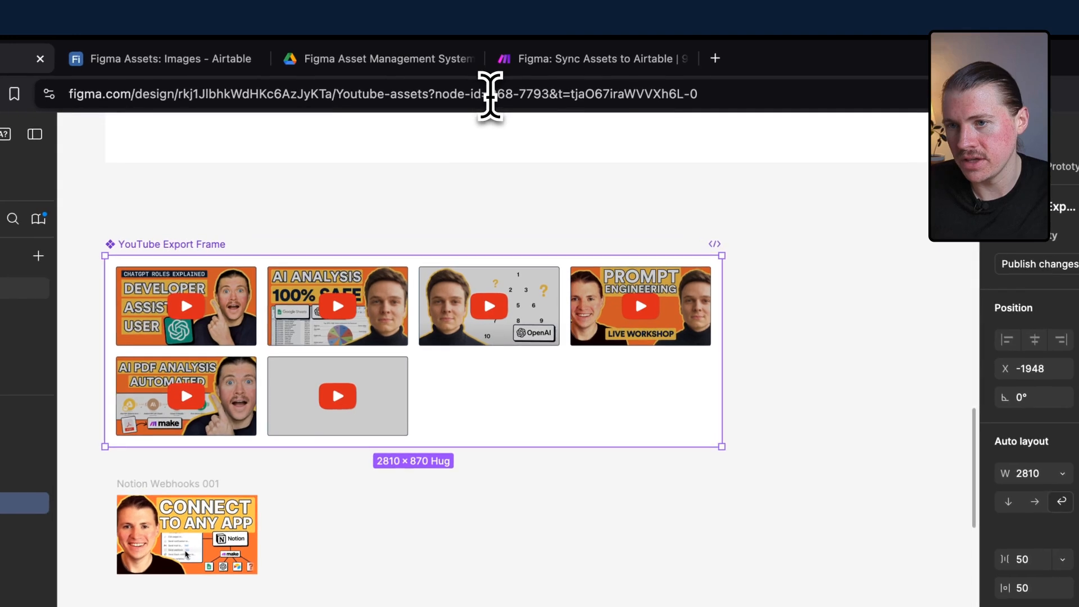
pyautogui.moveTo(520, 72); pyautogui.dragTo(547, 95)
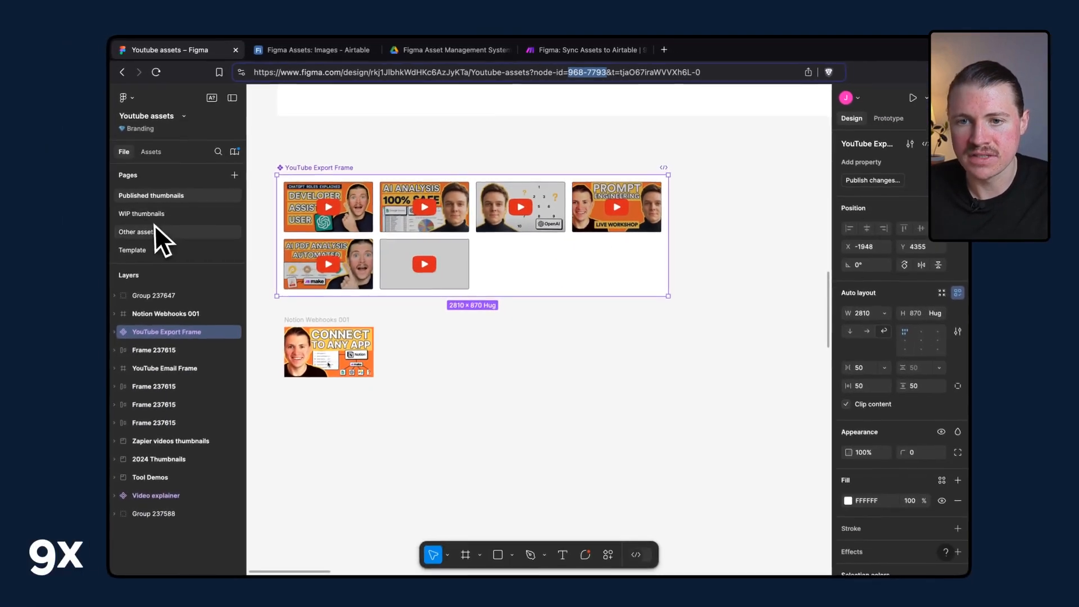
pyautogui.click(157, 215)
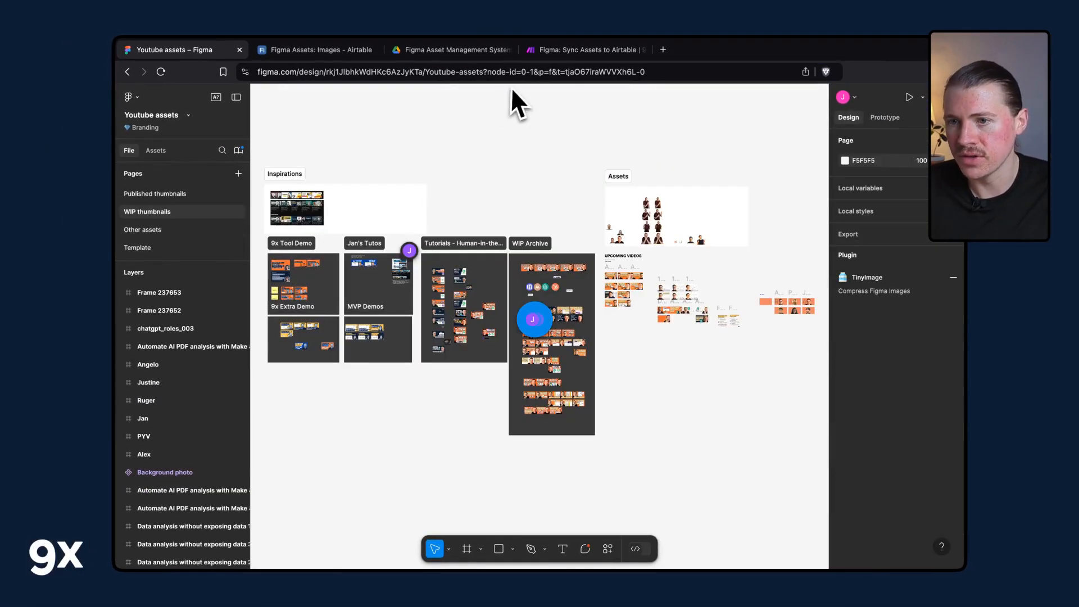
pyautogui.click(181, 194)
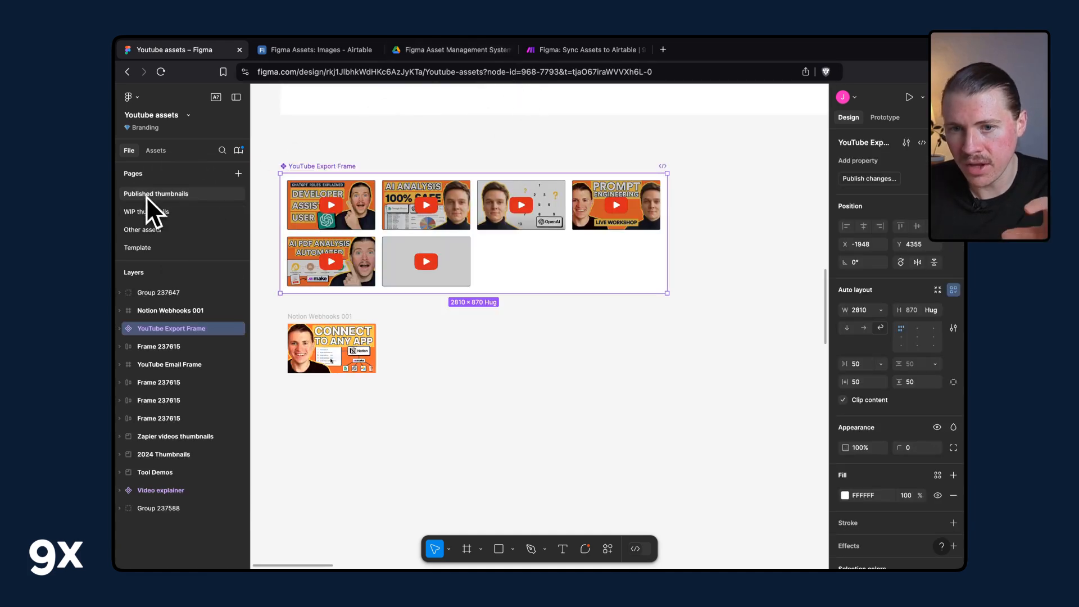
pyautogui.click(165, 346)
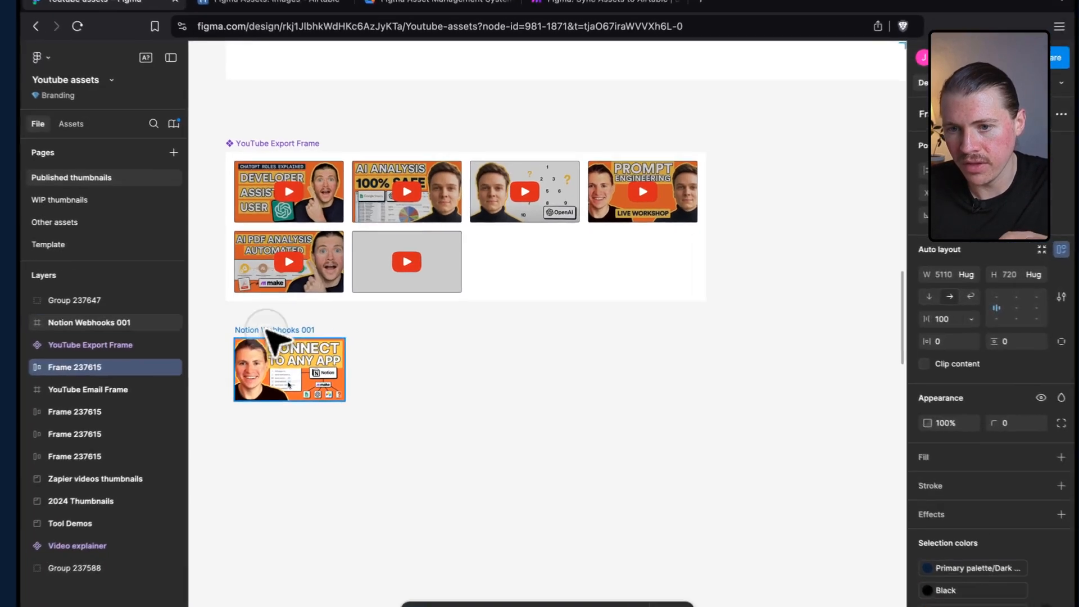
pyautogui.click(315, 317)
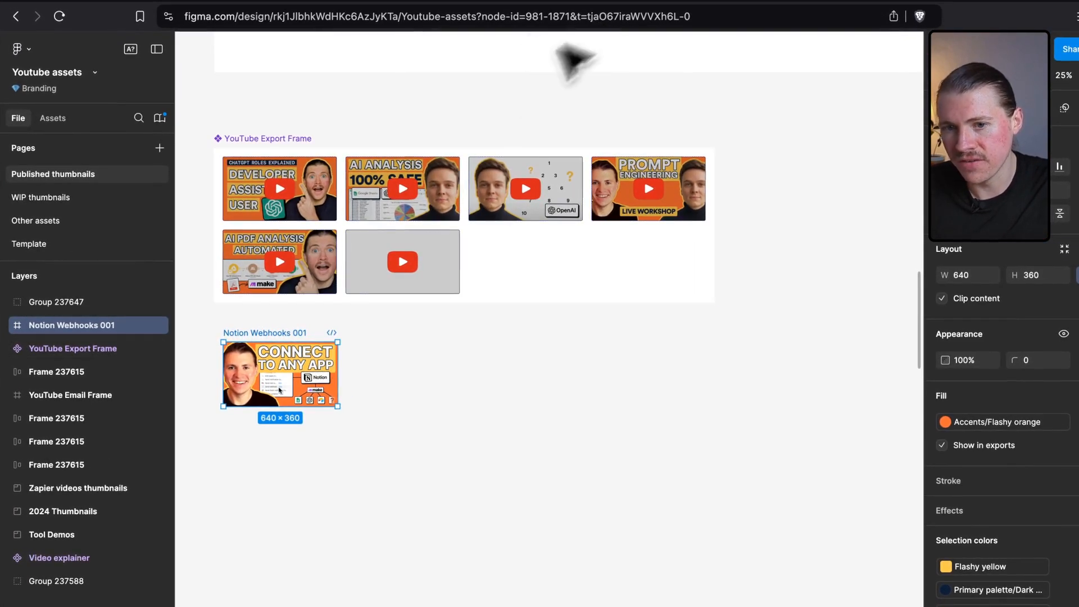
pyautogui.click(540, 393)
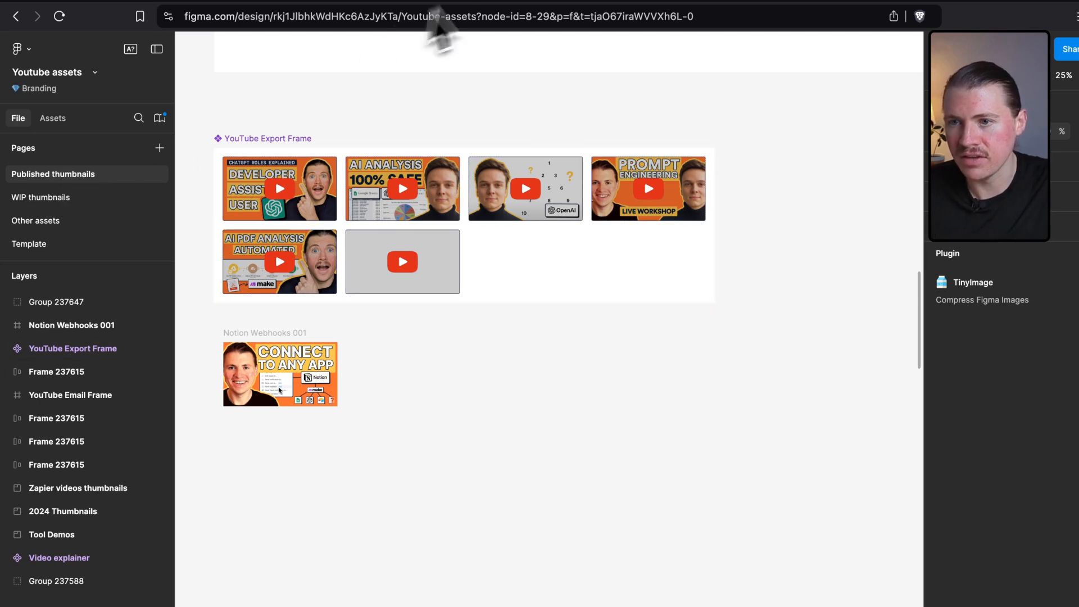
pyautogui.click(45, 196)
pyautogui.click(46, 176)
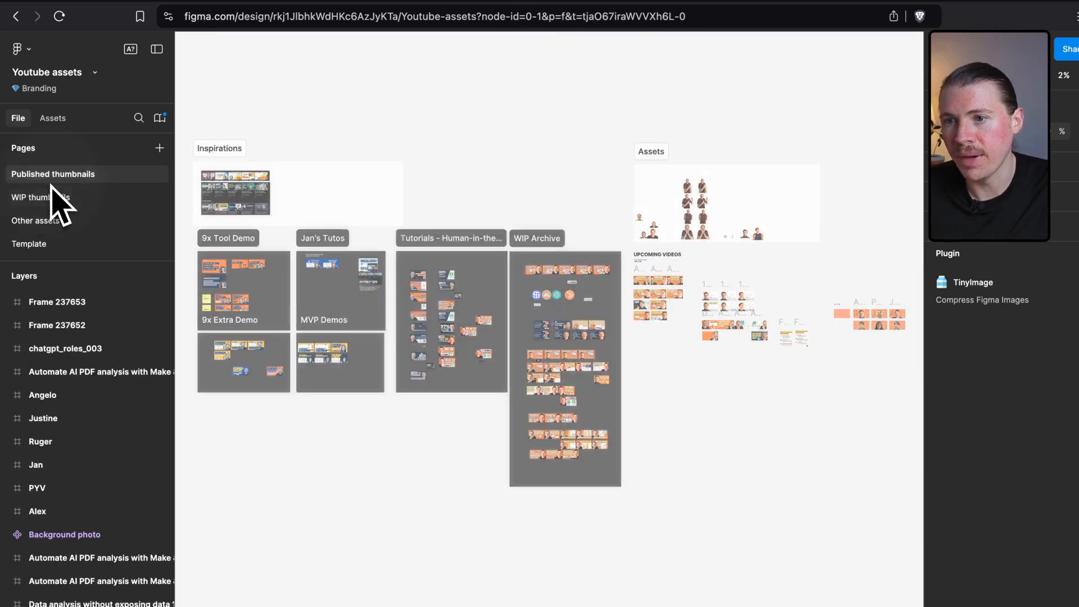
pyautogui.click(79, 348)
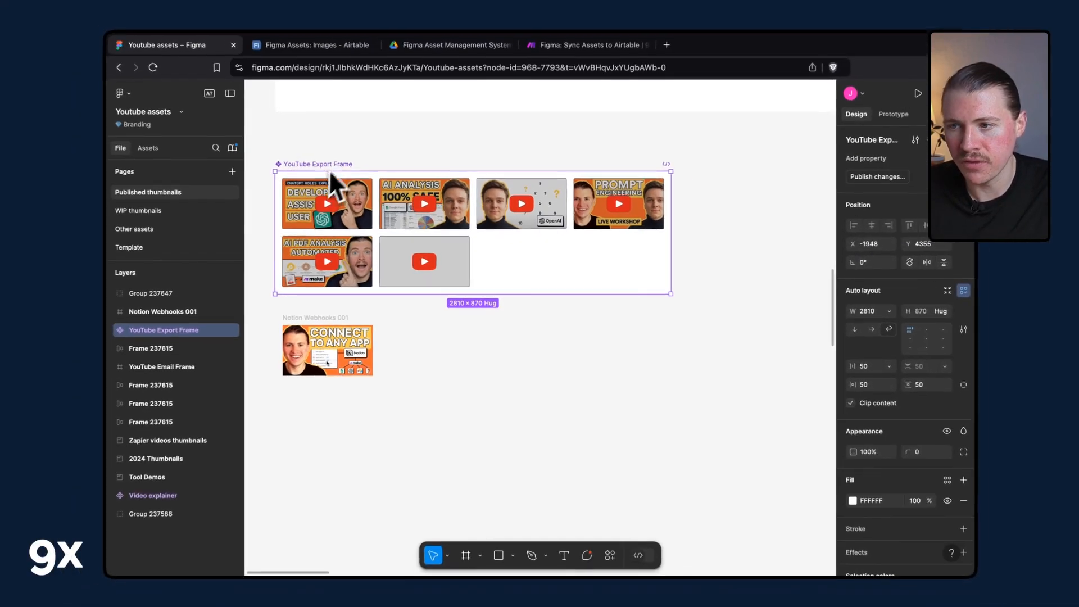
pyautogui.moveTo(521, 70); pyautogui.dragTo(558, 73)
pyautogui.press('super+c')
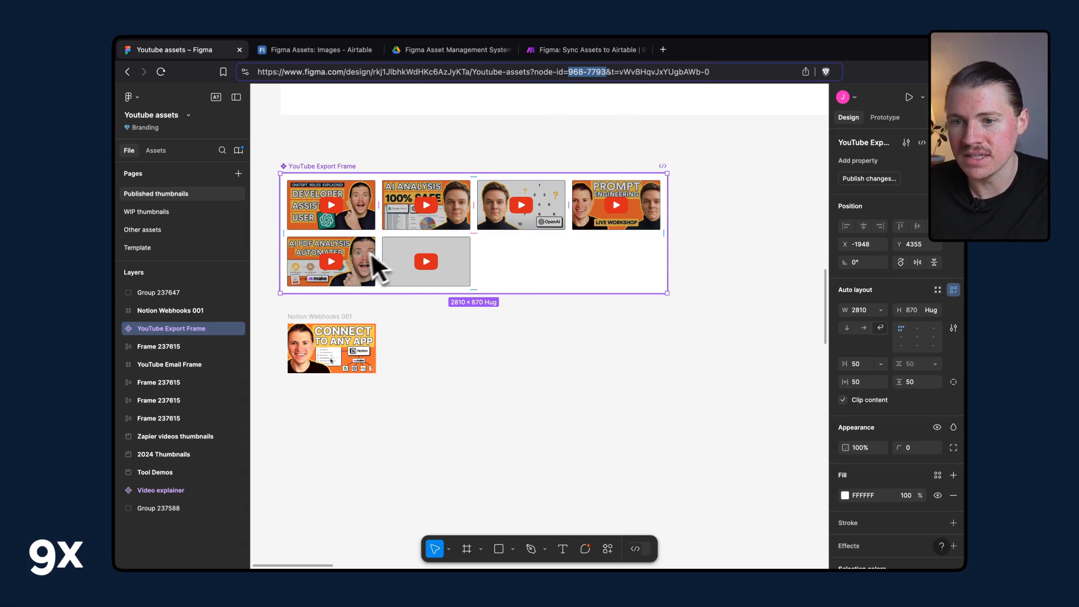
pyautogui.press('super+4')
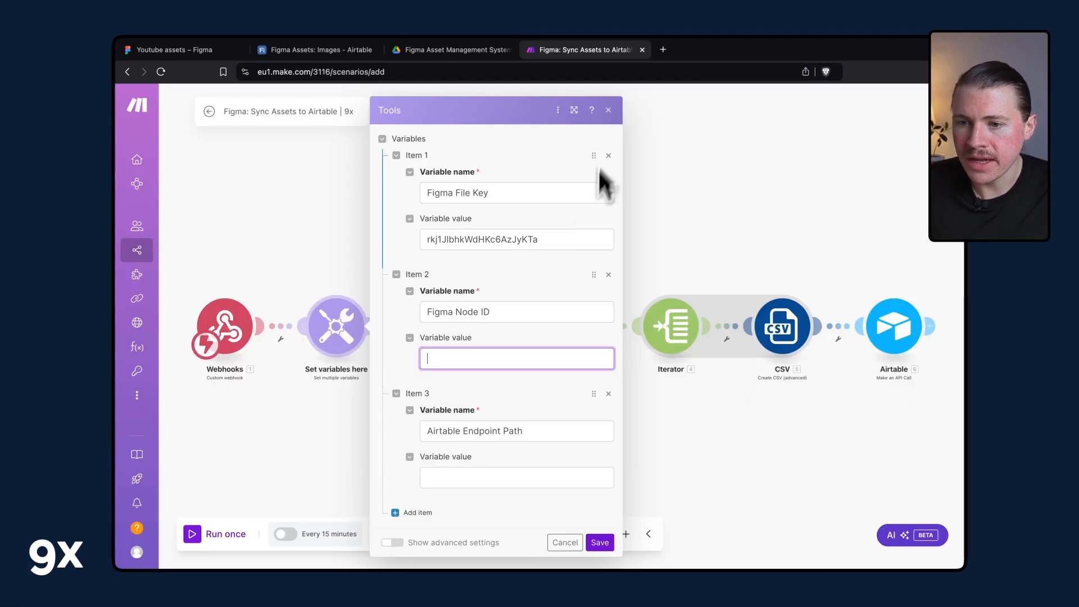
pyautogui.press('super+v')
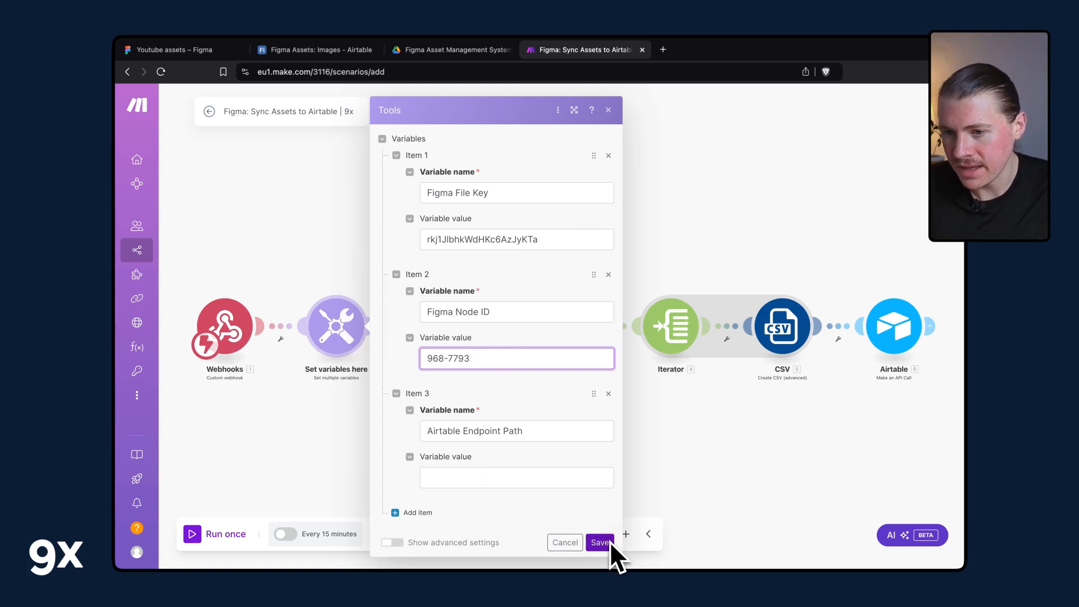
# Save the Set variables here module with the file key and node ID values.
pyautogui.moveTo(427, 432); pyautogui.dragTo(466, 433)
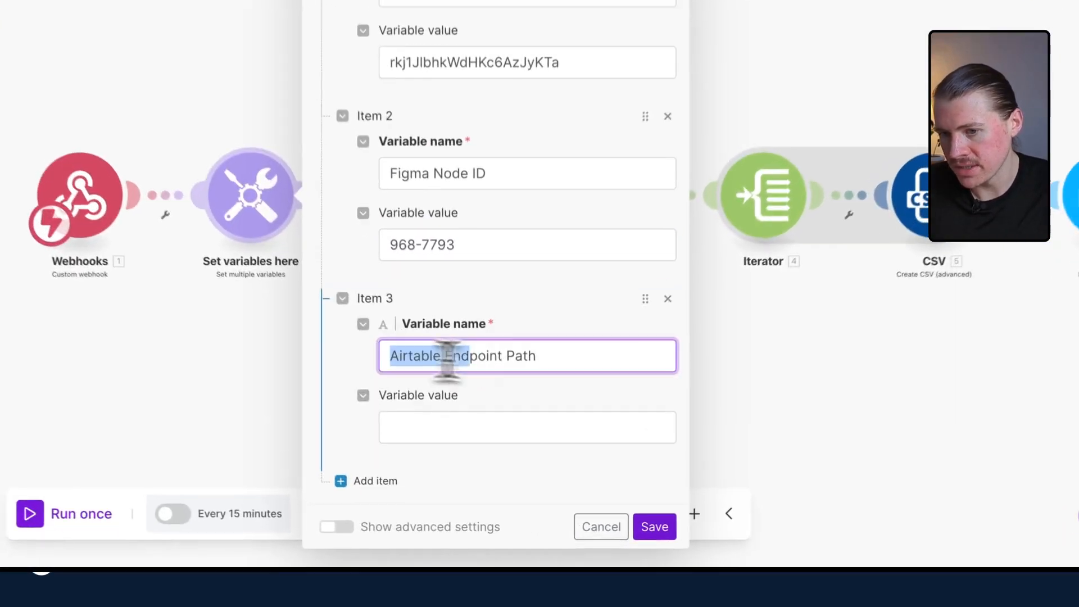
pyautogui.moveTo(448, 359); pyautogui.dragTo(597, 344)
pyautogui.click(480, 344)
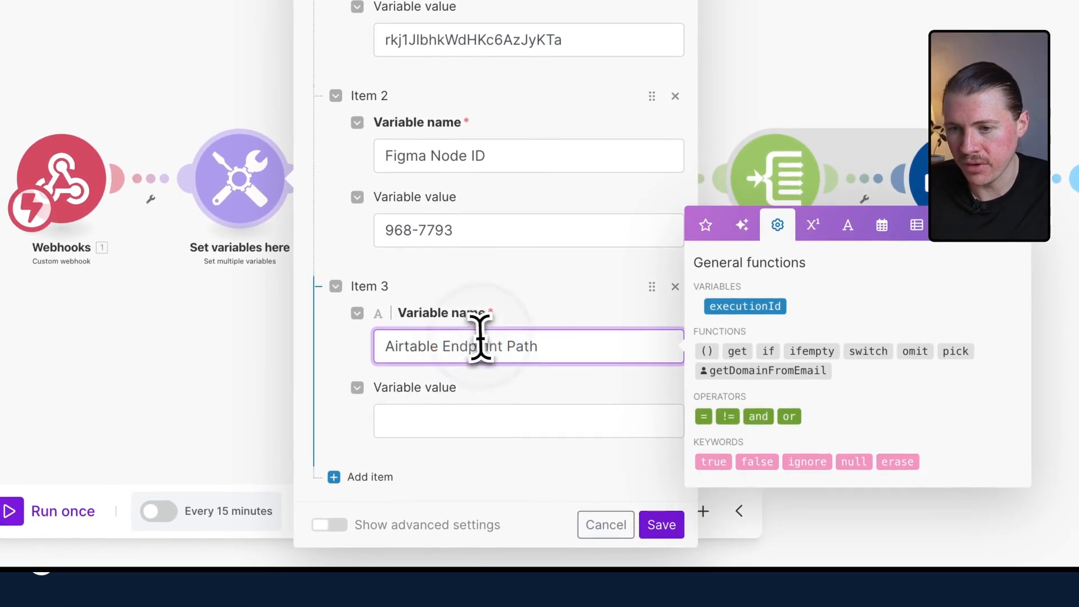
pyautogui.click(378, 345)
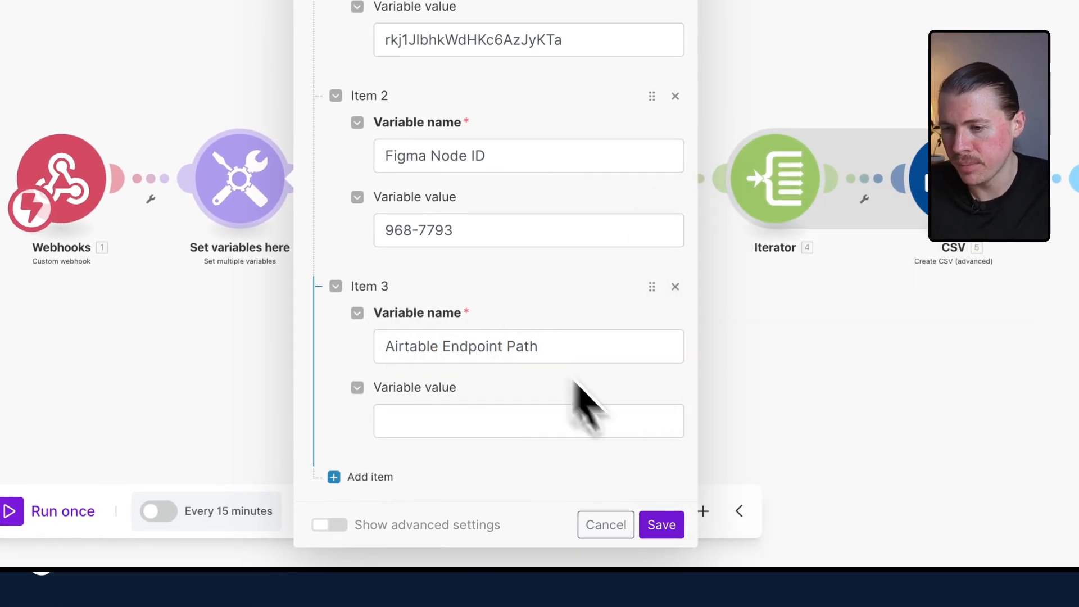
pyautogui.click(663, 525)
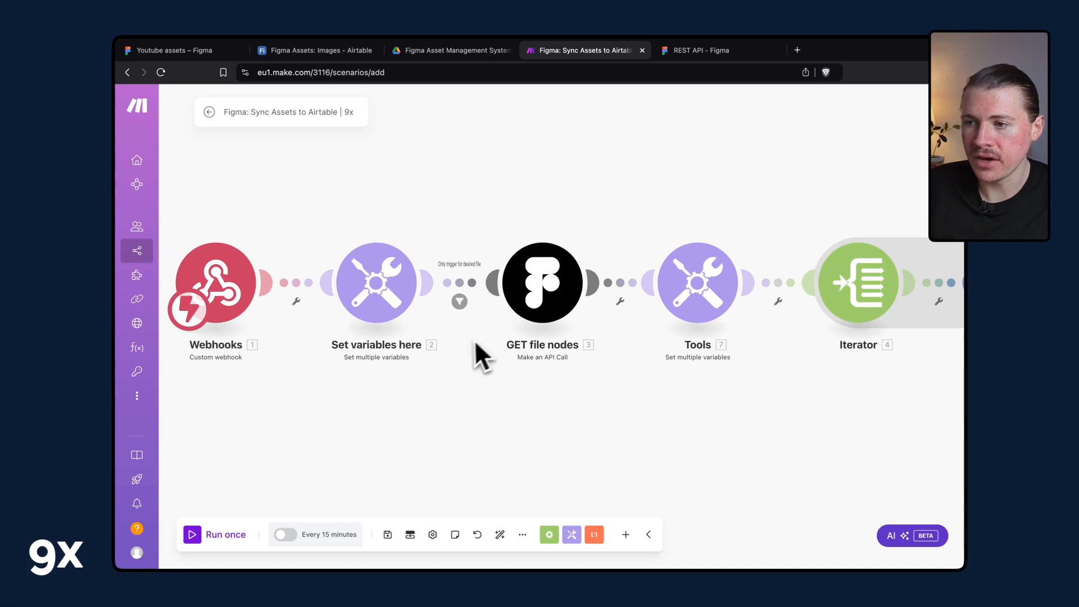
# Review how the Set variables here values are mapped into the GET file nodes module's URL.
pyautogui.scroll(-5, 456, 374)
pyautogui.scroll(5, 456, 374)
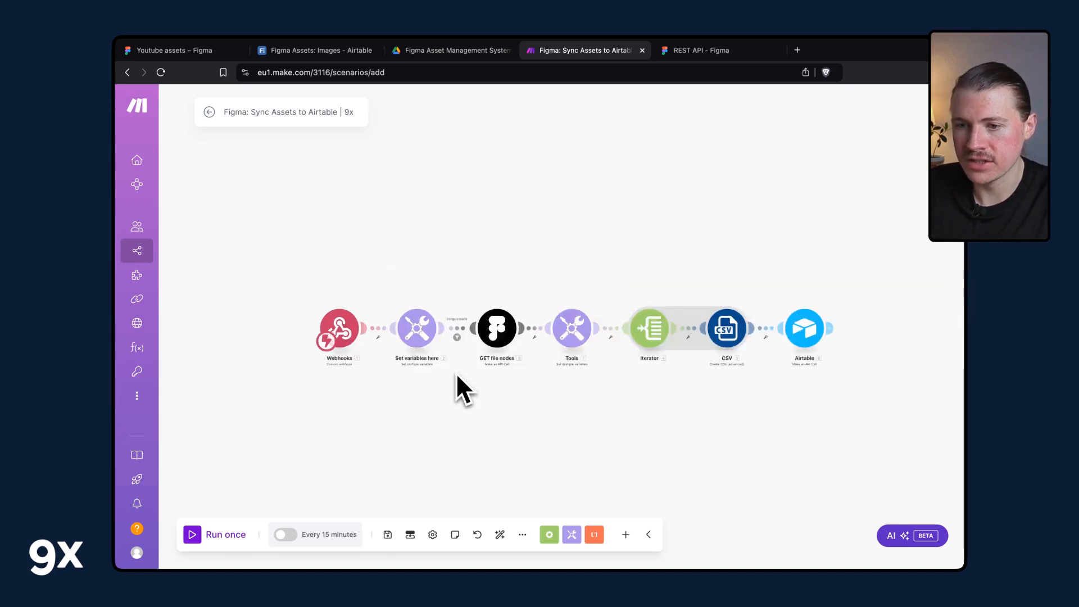
pyautogui.click(504, 526)
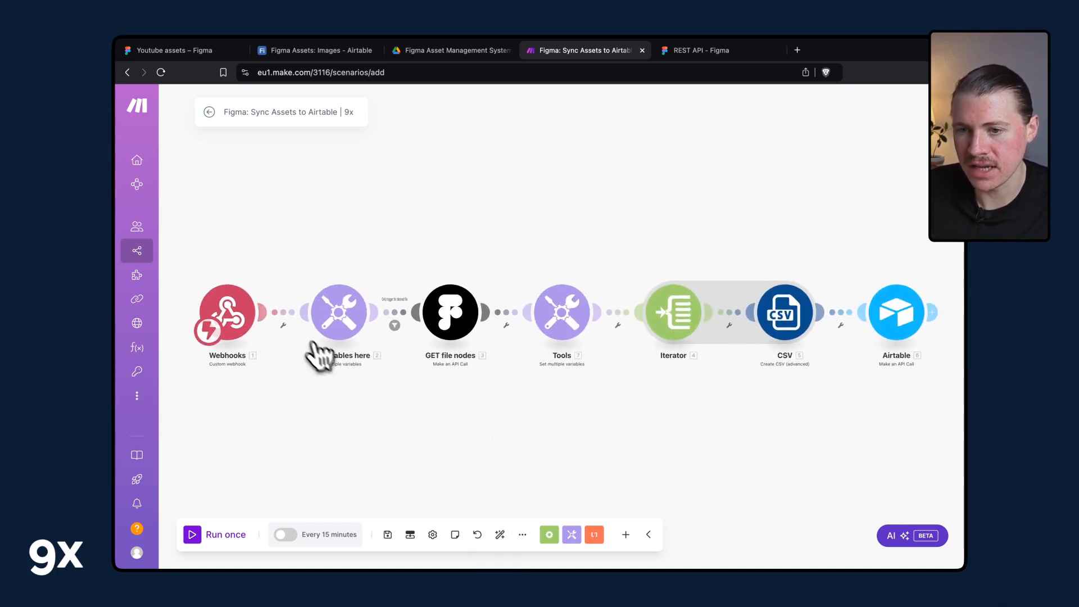
pyautogui.click(355, 309)
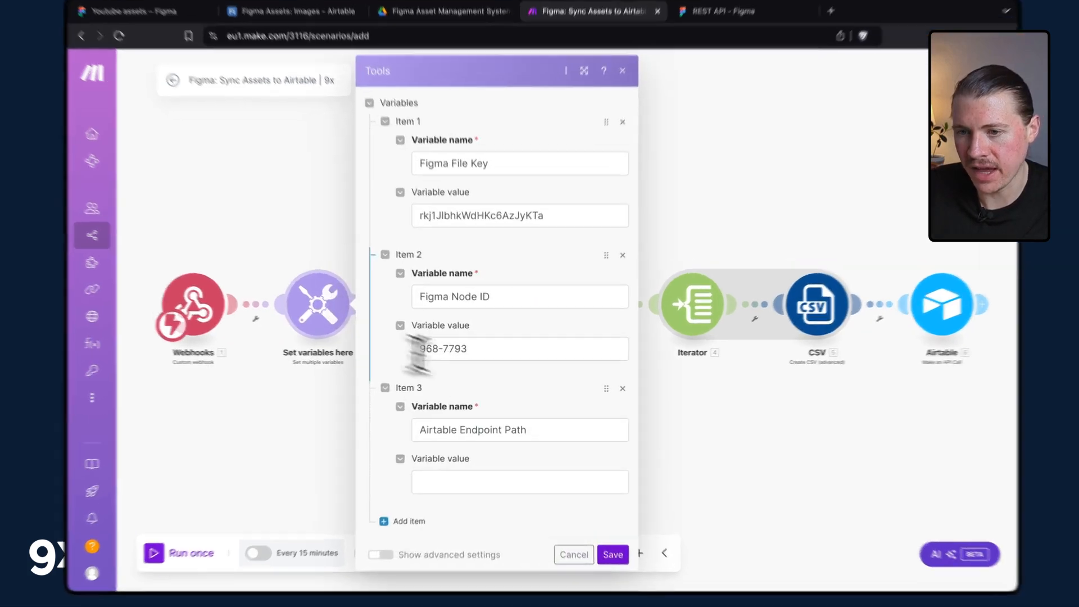
pyautogui.moveTo(486, 351); pyautogui.dragTo(373, 346)
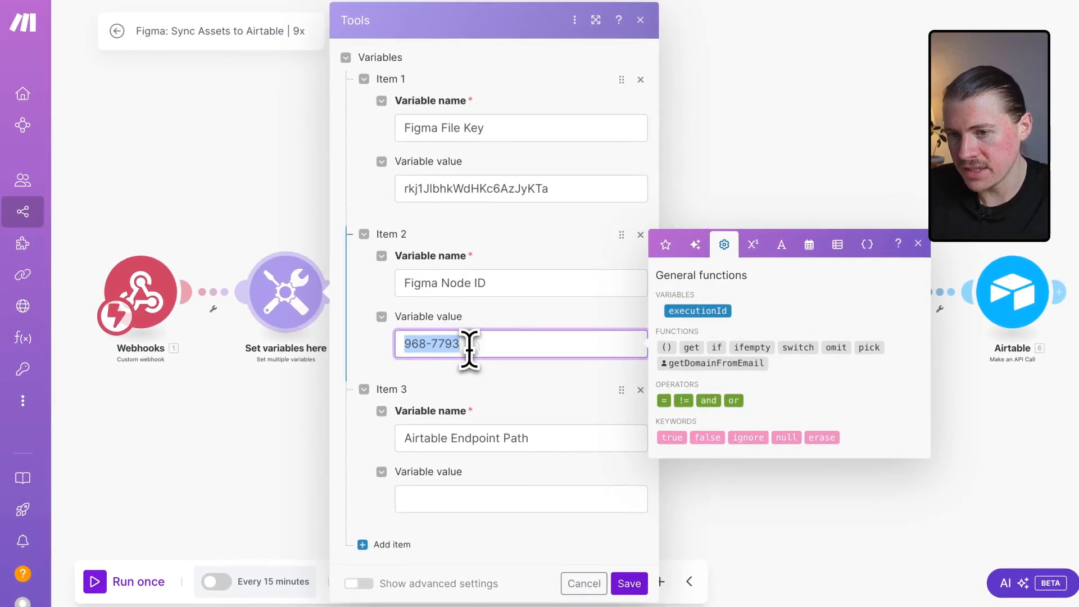
pyautogui.click(469, 349)
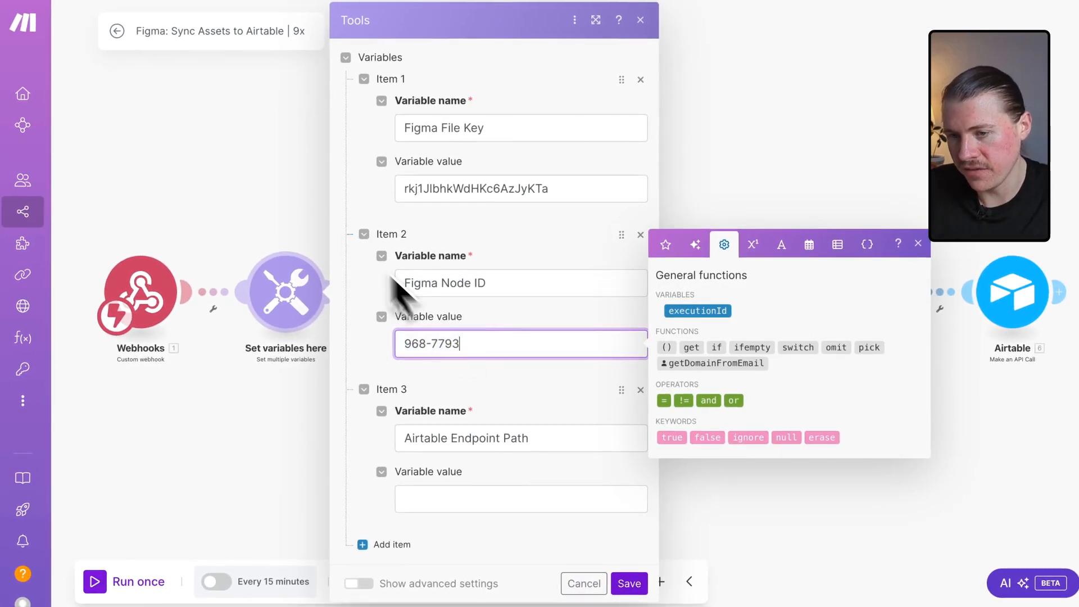
pyautogui.click(263, 183)
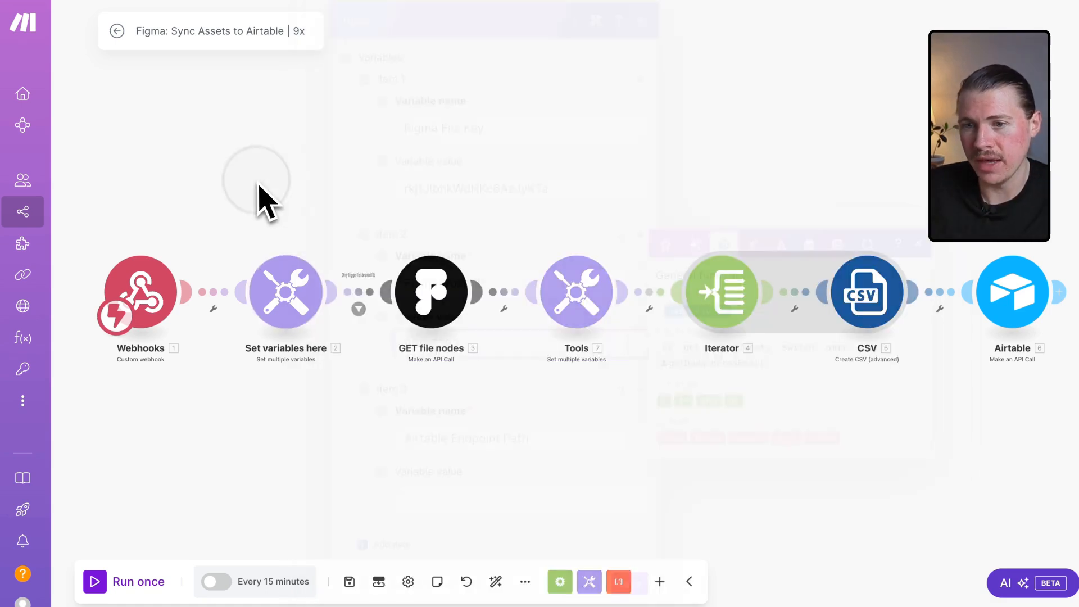
pyautogui.click(430, 295)
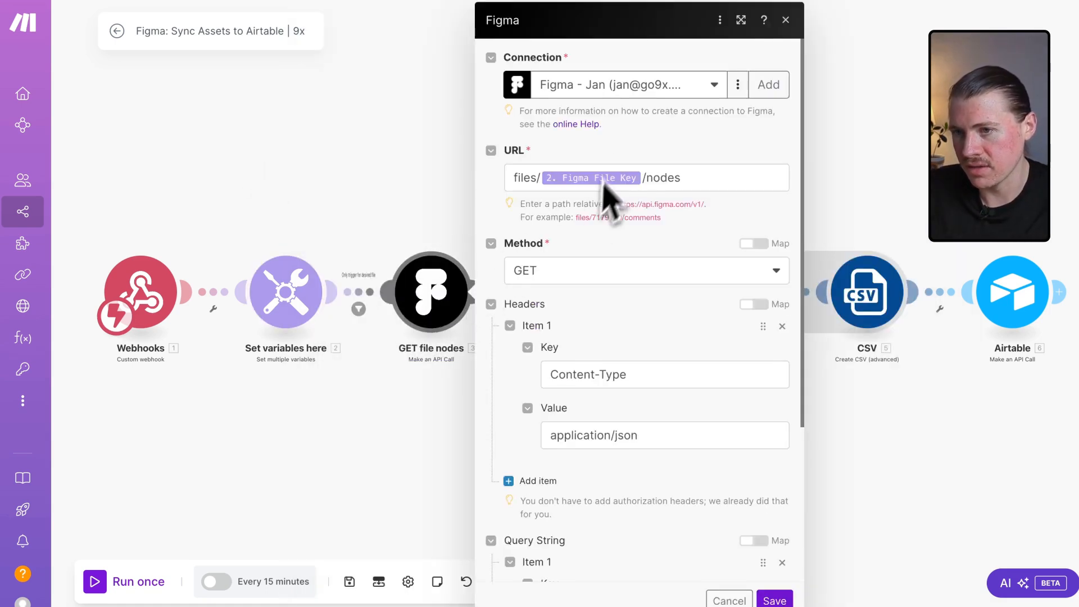
pyautogui.click(370, 209)
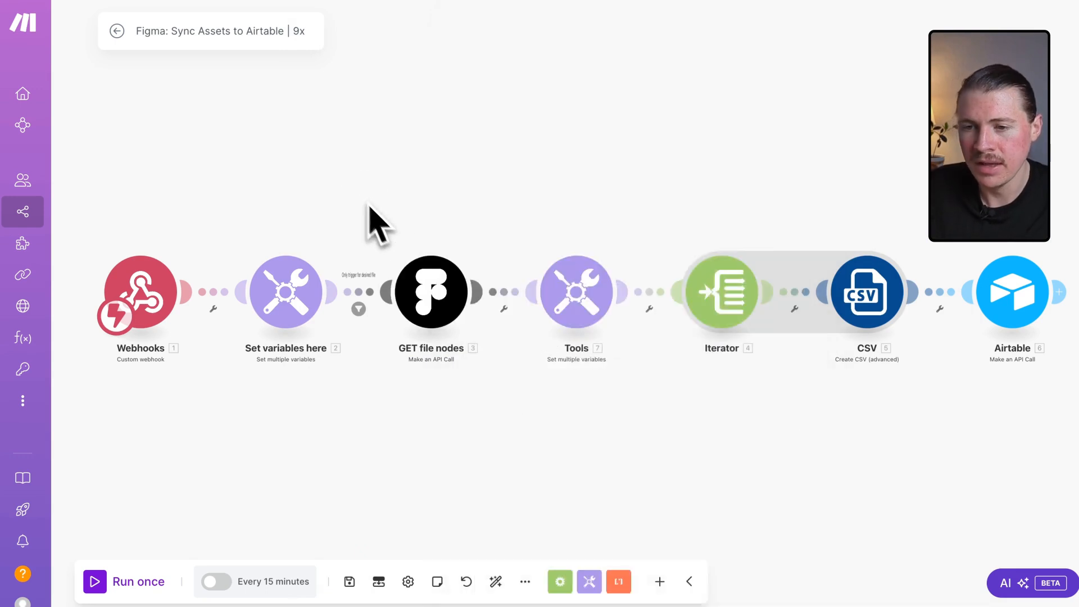
# Copy the Figma Library Published webhook address to the clipboard from the Webhooks module.
pyautogui.click(137, 297)
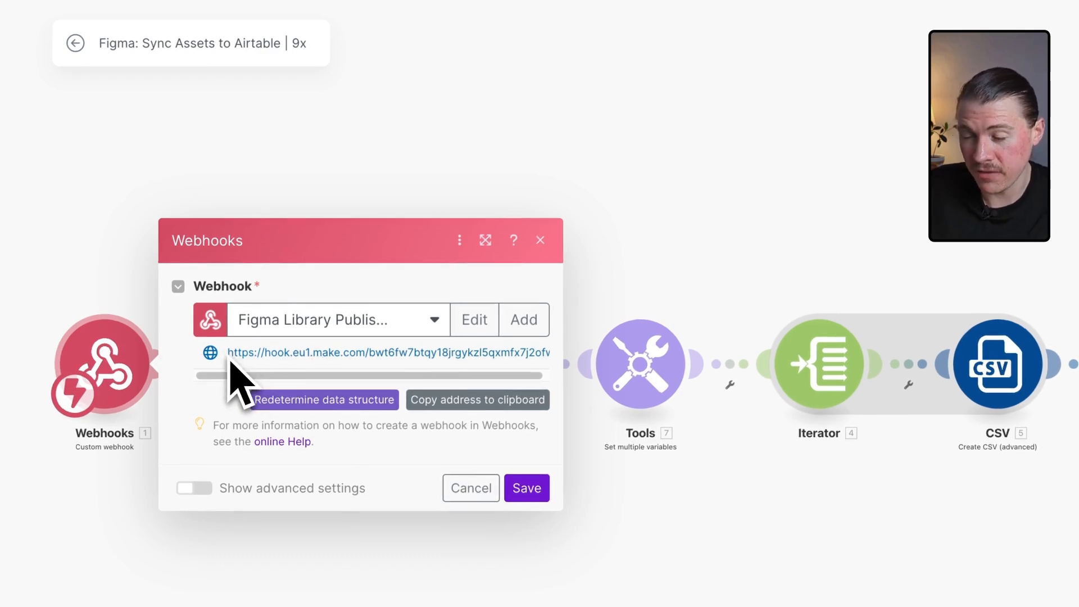
pyautogui.click(473, 400)
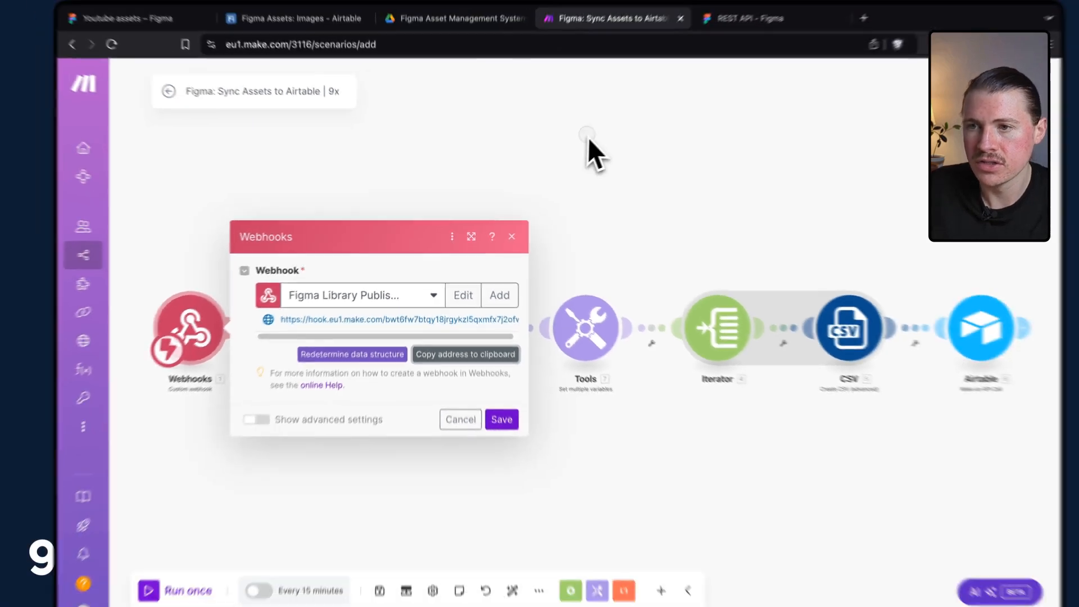
pyautogui.click(641, 105)
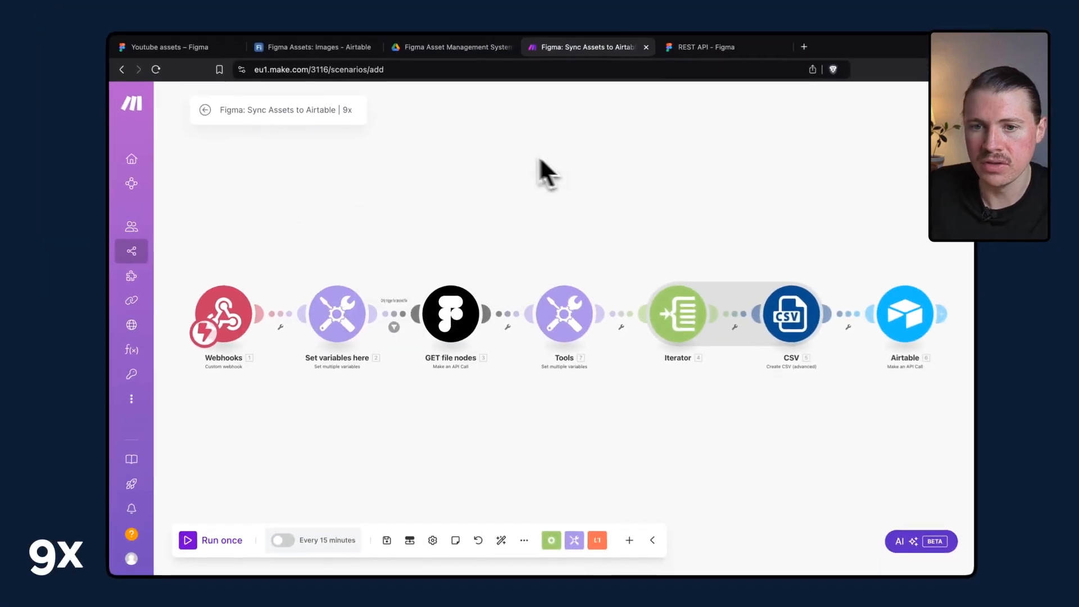
# Create a new scenario and import the 9x-blueprint_002_create-figma-webhook.json blueprint into it.
pyautogui.keyDown('super'); pyautogui.click(163, 251); pyautogui.keyUp('super')
pyautogui.click(683, 49)
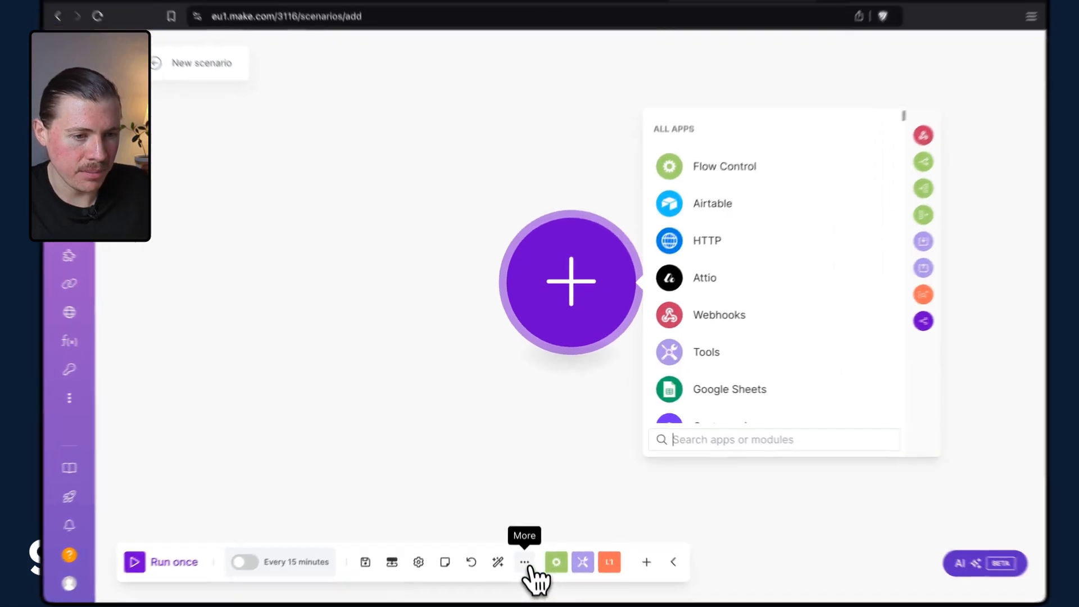
pyautogui.click(522, 534)
pyautogui.click(474, 520)
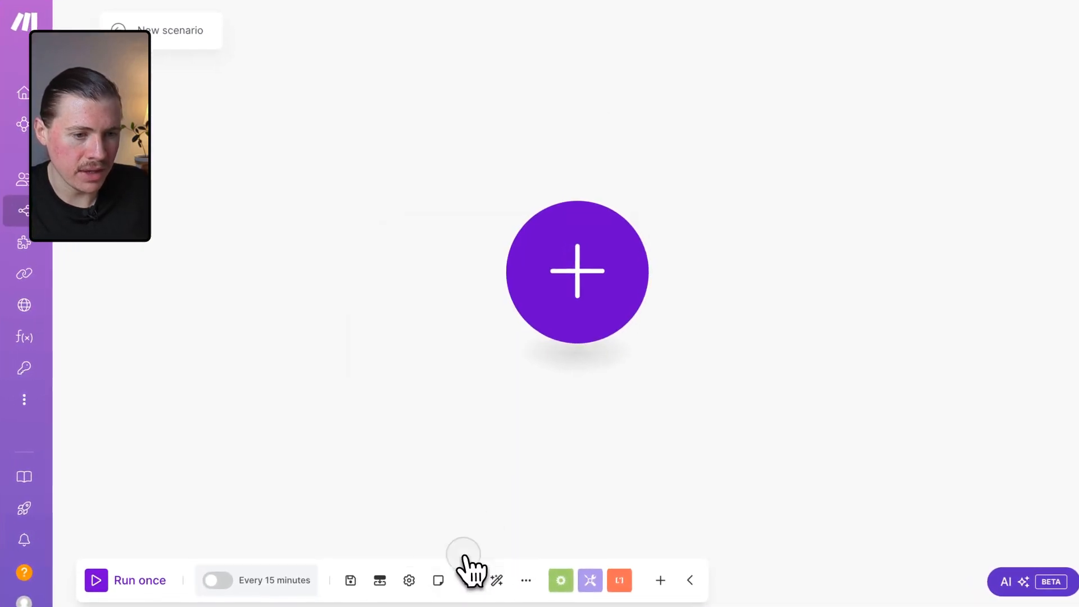
pyautogui.click(472, 330)
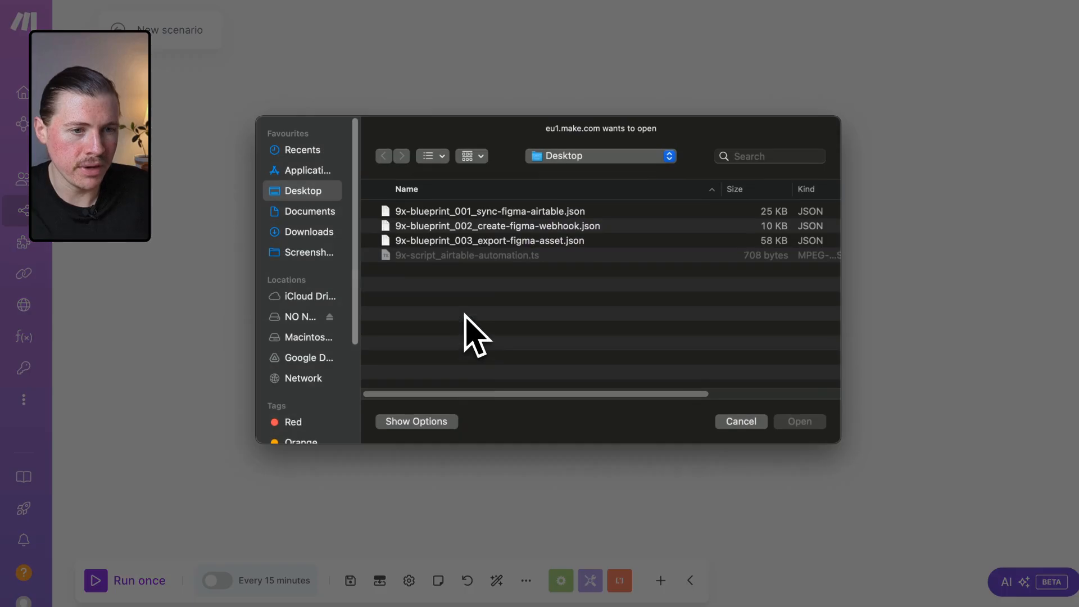
pyautogui.click(482, 227)
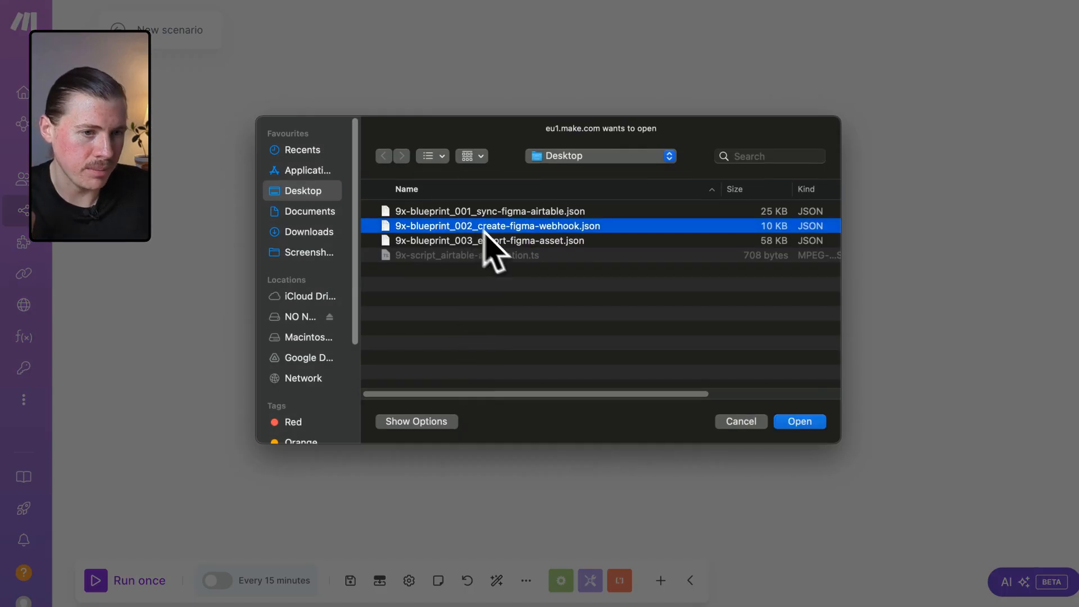
pyautogui.click(799, 422)
pyautogui.click(679, 367)
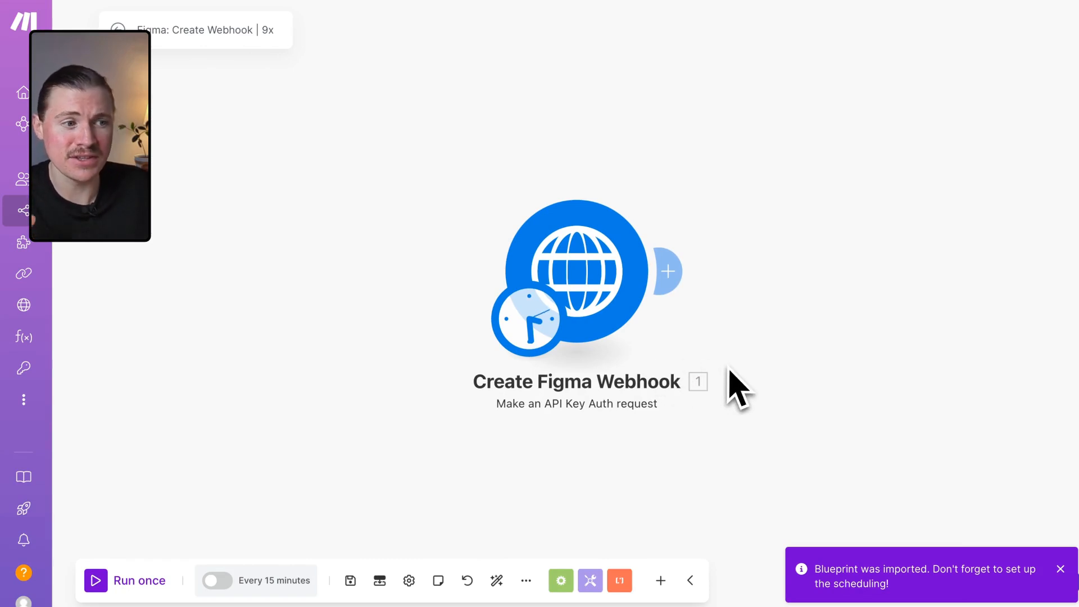
# Open the Create Figma Webhook HTTP module and review its URL, method, headers and request content.
pyautogui.click(589, 271)
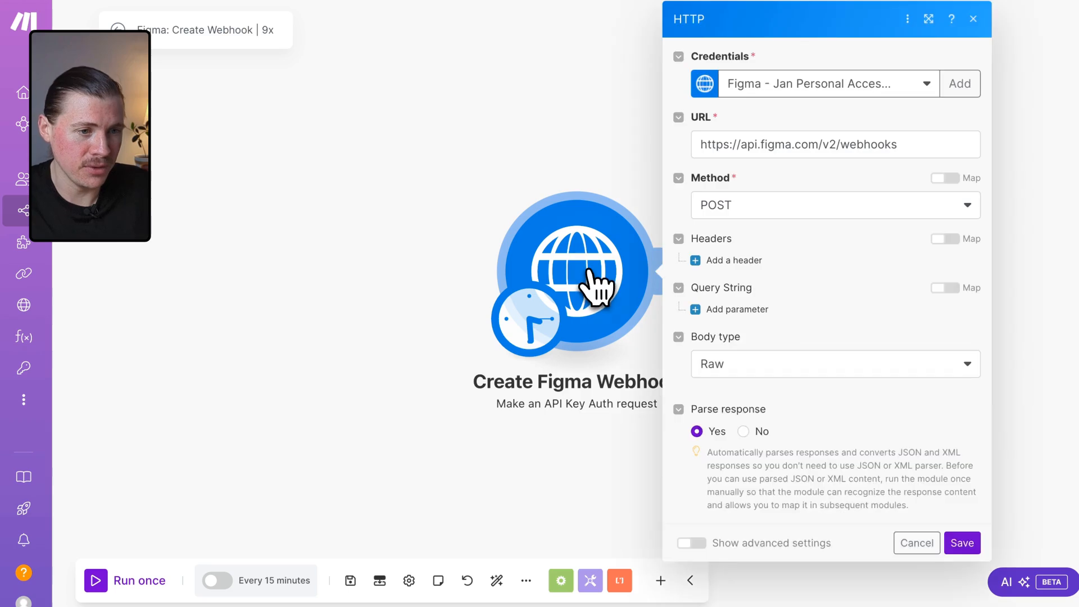
pyautogui.scroll(-3, 802, 395)
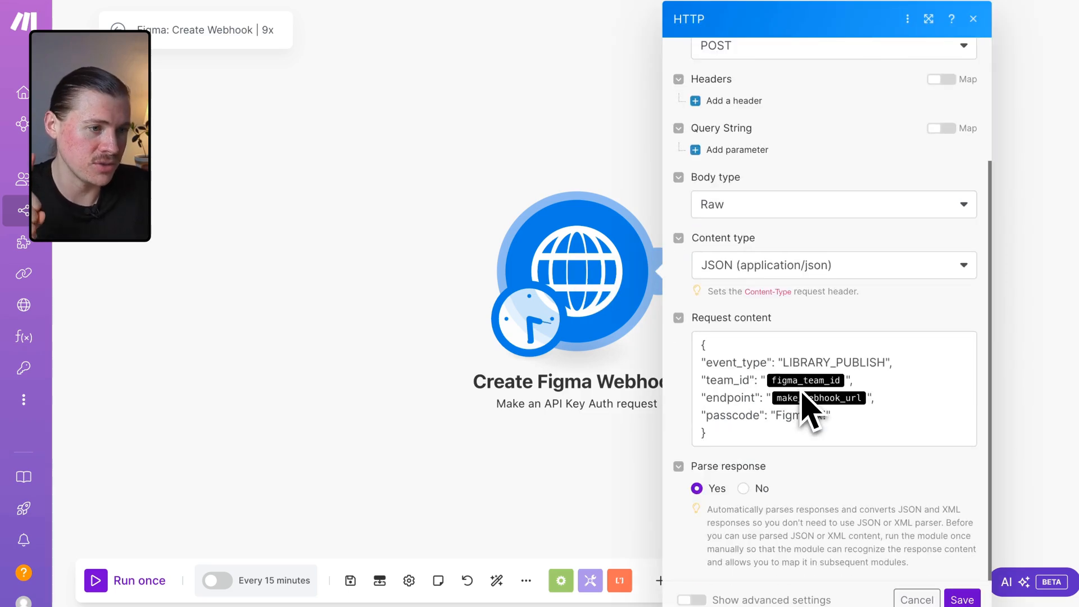
pyautogui.scroll(3, 809, 407)
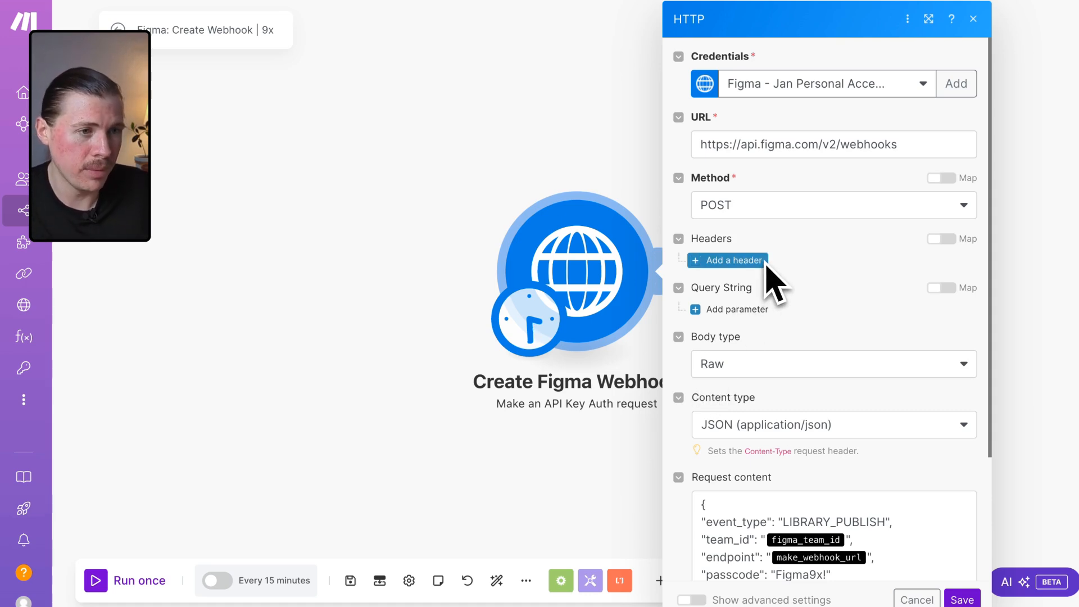
pyautogui.moveTo(823, 145); pyautogui.dragTo(837, 145)
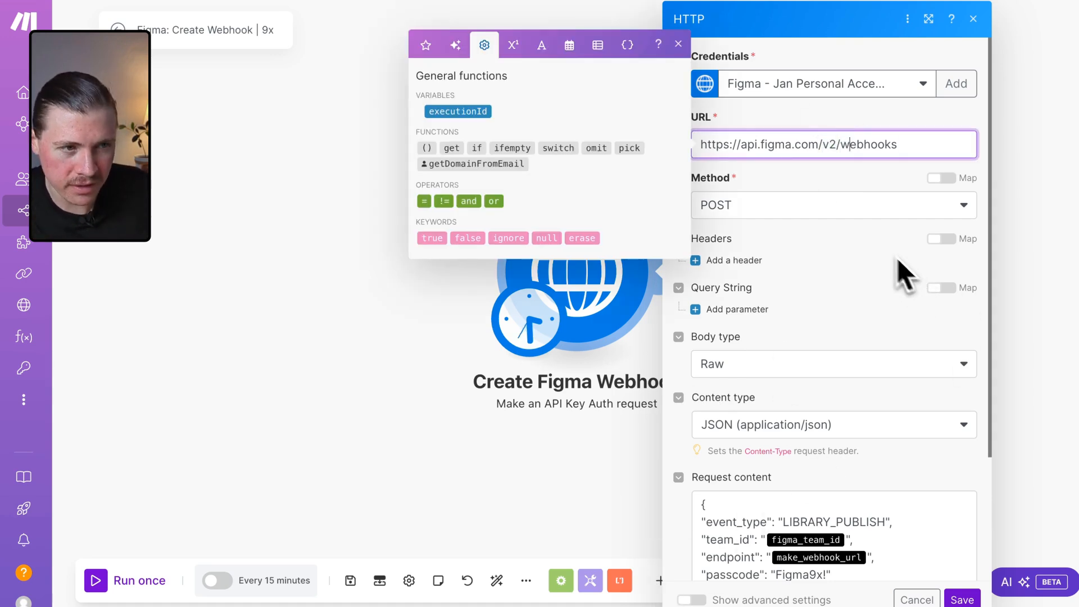
pyautogui.click(902, 270)
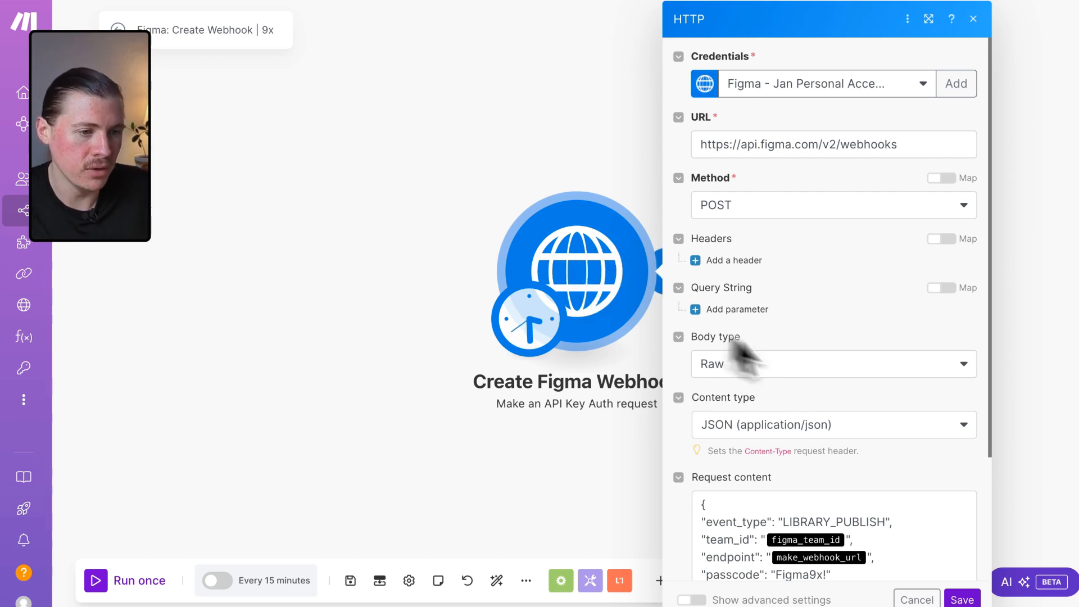
pyautogui.scroll(-3, 866, 393)
pyautogui.scroll(3, 826, 433)
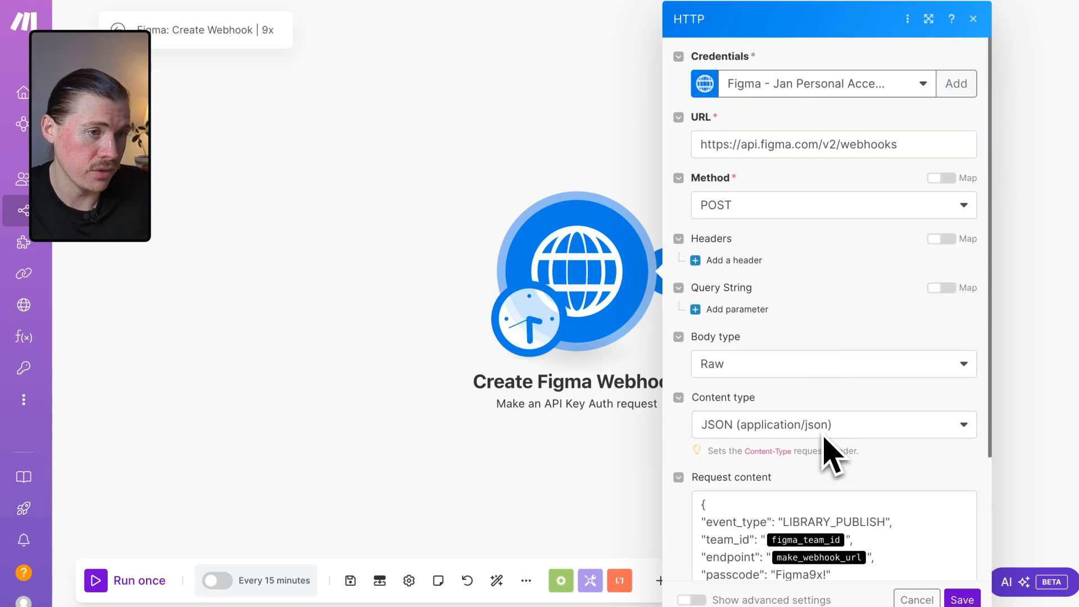
# Start a new API key keychain and look up the POST webhook endpoint's token header in Figma's Webhooks V2 documentation.
pyautogui.click(962, 110)
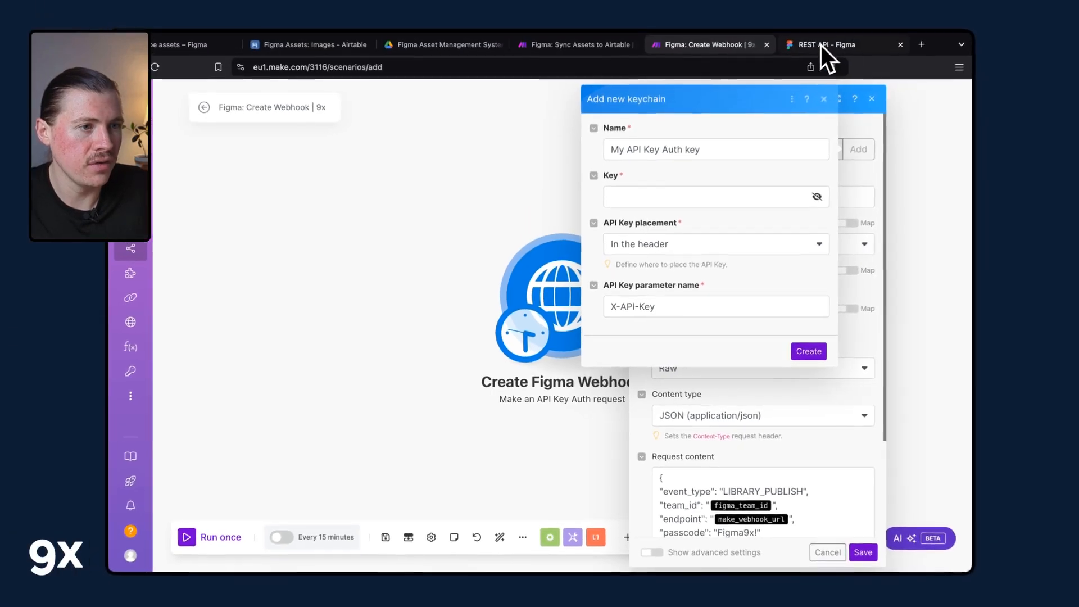
pyautogui.click(821, 45)
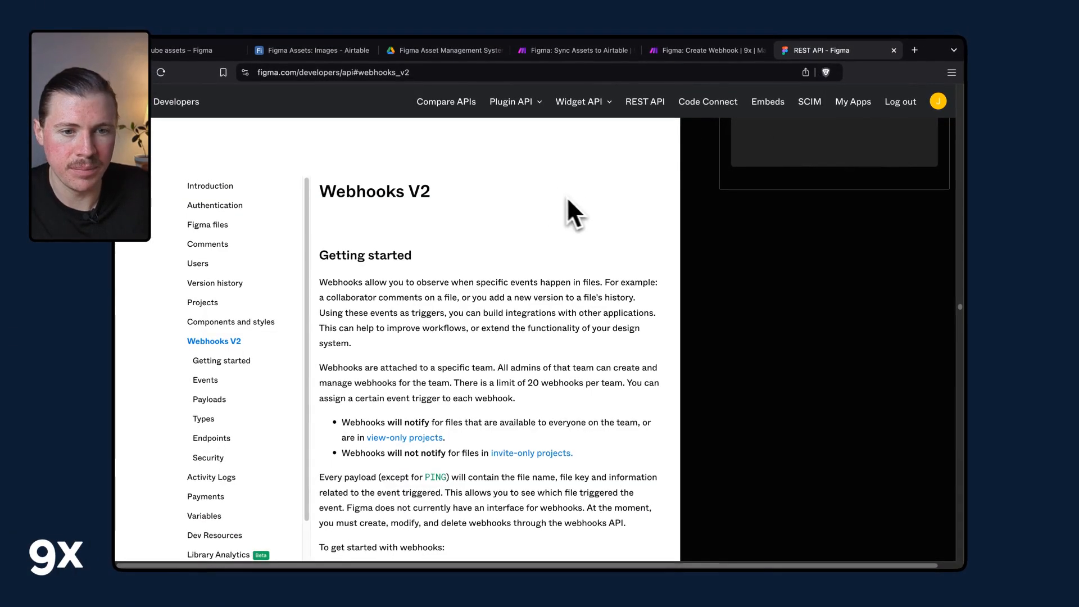
pyautogui.click(225, 341)
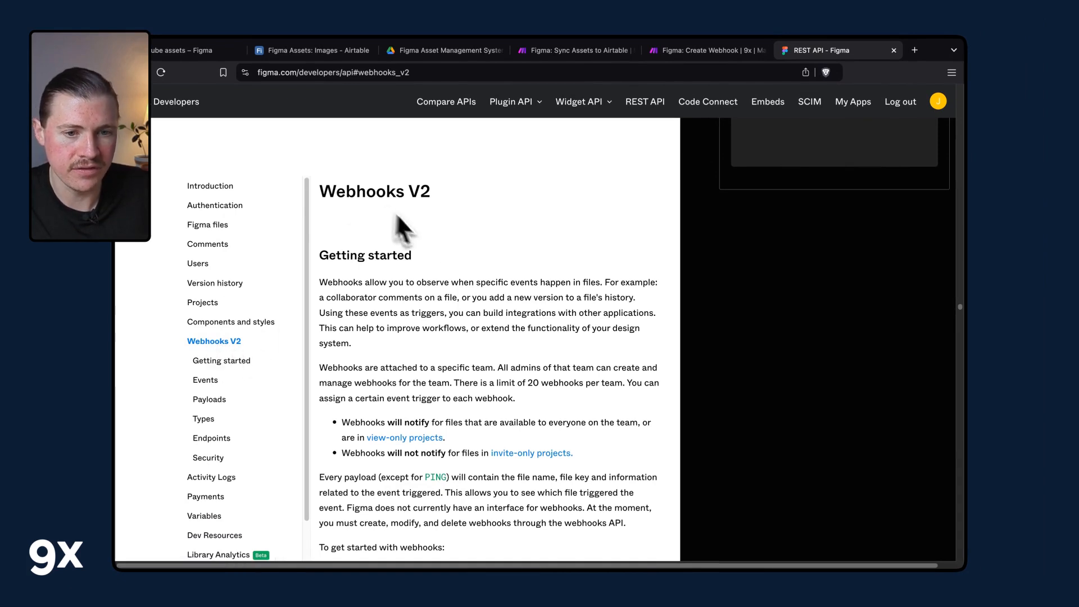
pyautogui.click(218, 444)
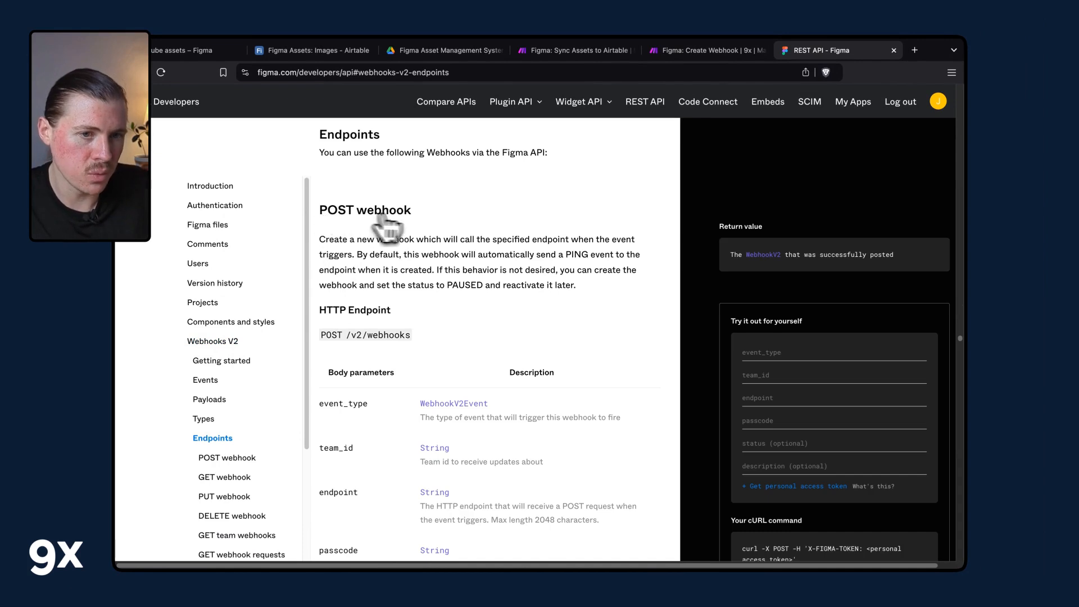
pyautogui.moveTo(331, 240); pyautogui.dragTo(360, 263)
pyautogui.click(539, 236)
pyautogui.click(352, 258)
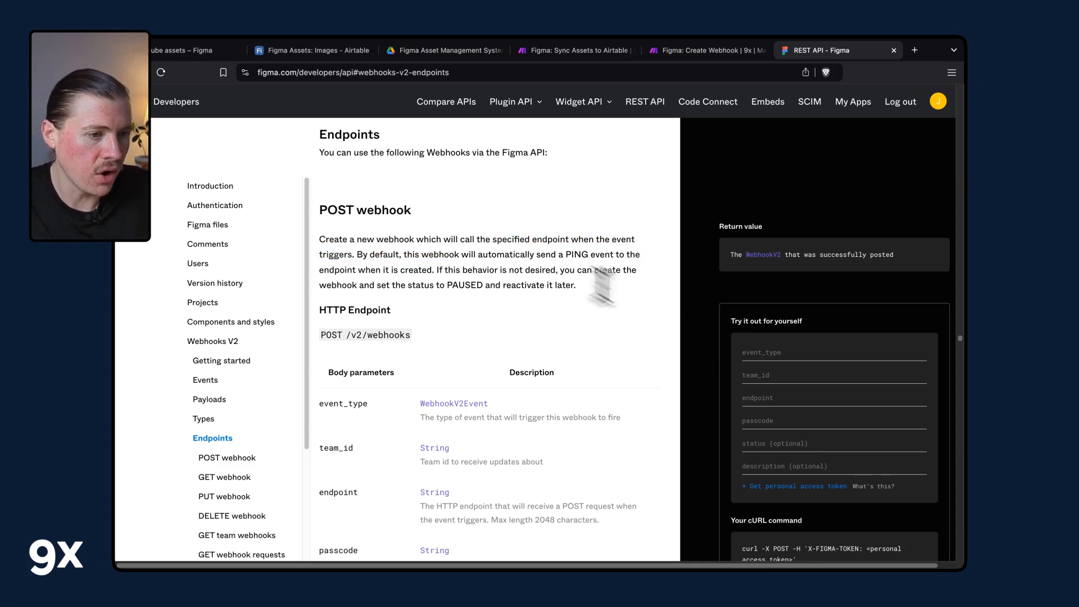
pyautogui.scroll(-5, 725, 354)
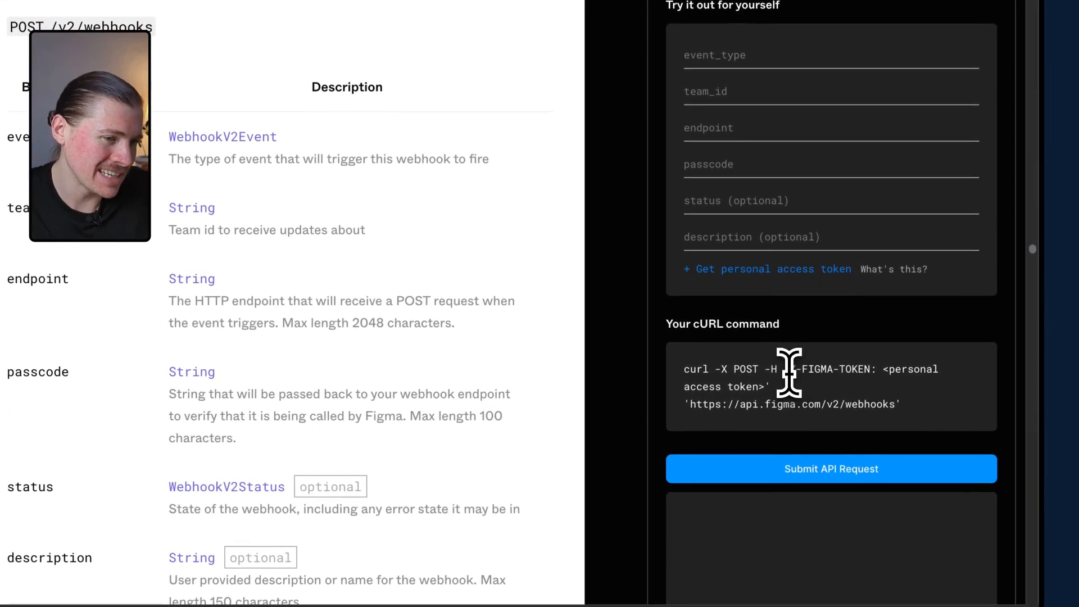
pyautogui.moveTo(788, 372); pyautogui.dragTo(877, 373)
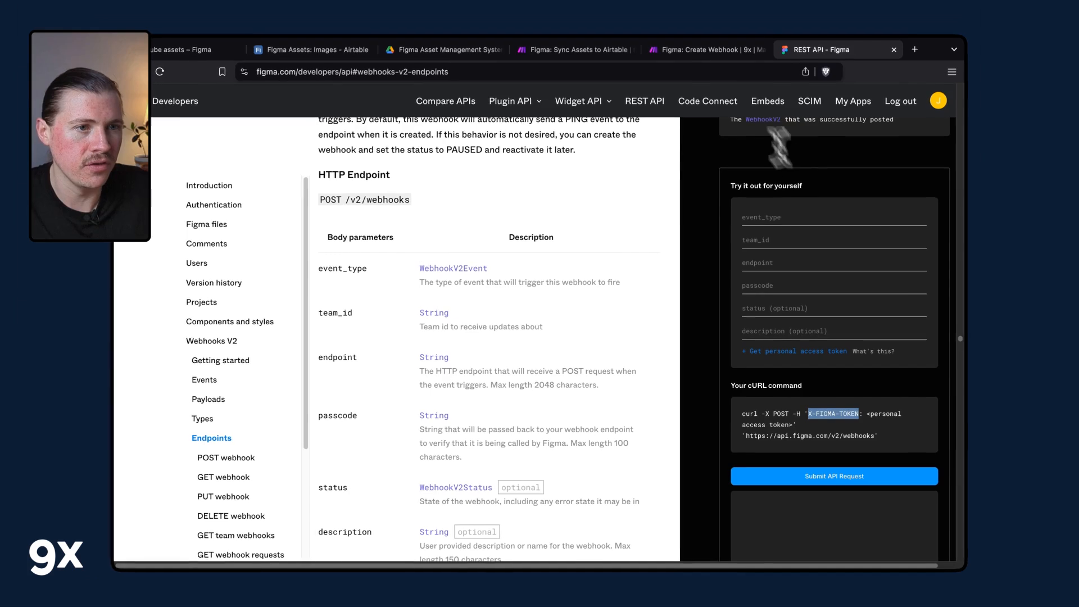
# Set the keychain's API Key parameter name to X-FIGMA-TOKEN.
pyautogui.click(703, 49)
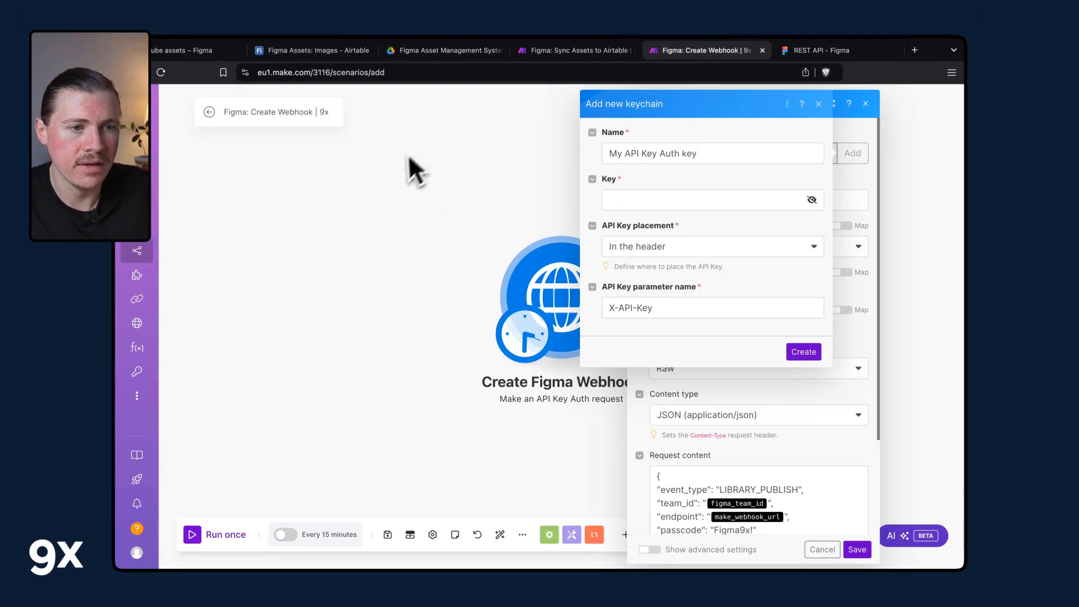
pyautogui.moveTo(604, 307); pyautogui.dragTo(664, 310)
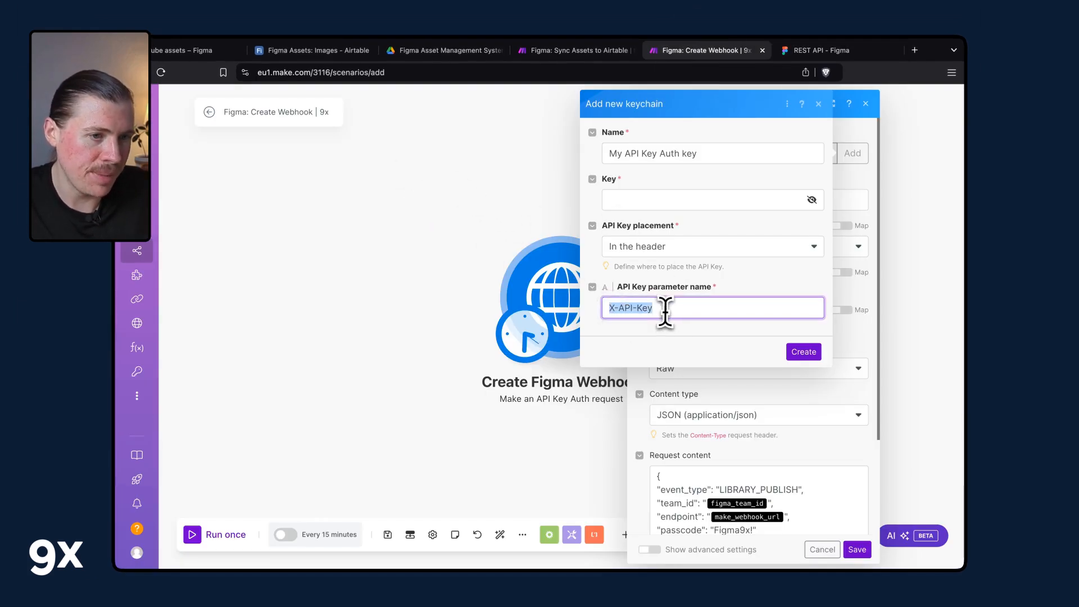
pyautogui.write('X-FIGMA-TOKEN')
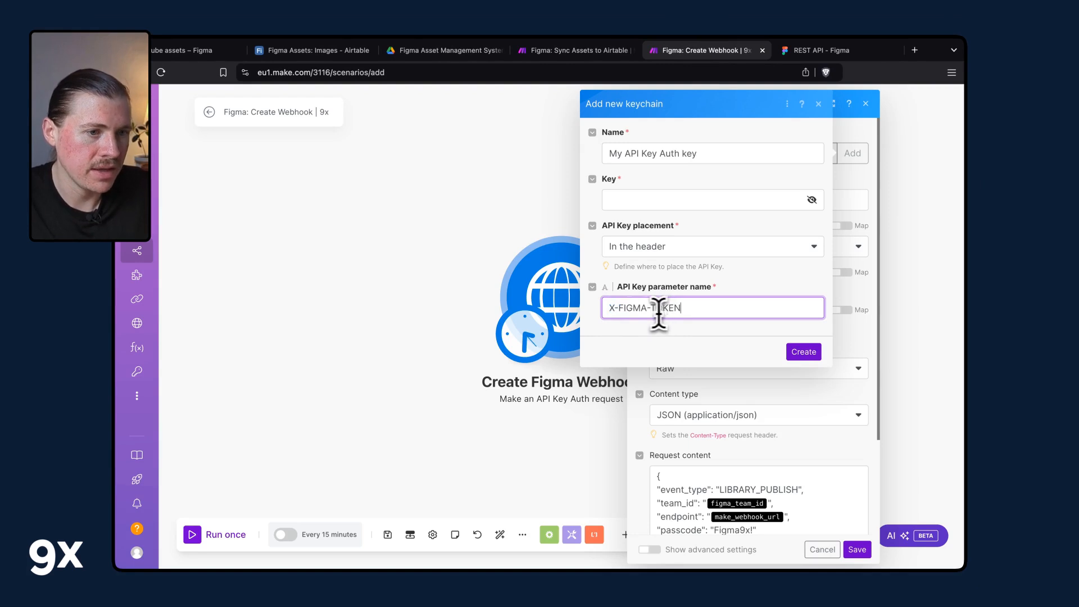
pyautogui.click(618, 198)
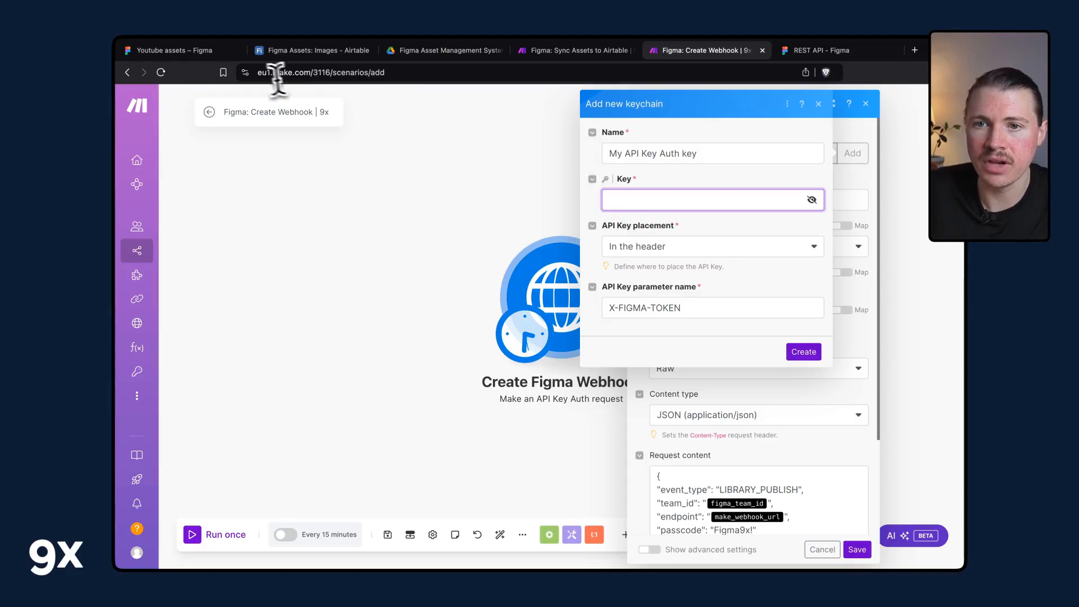
pyautogui.click(184, 50)
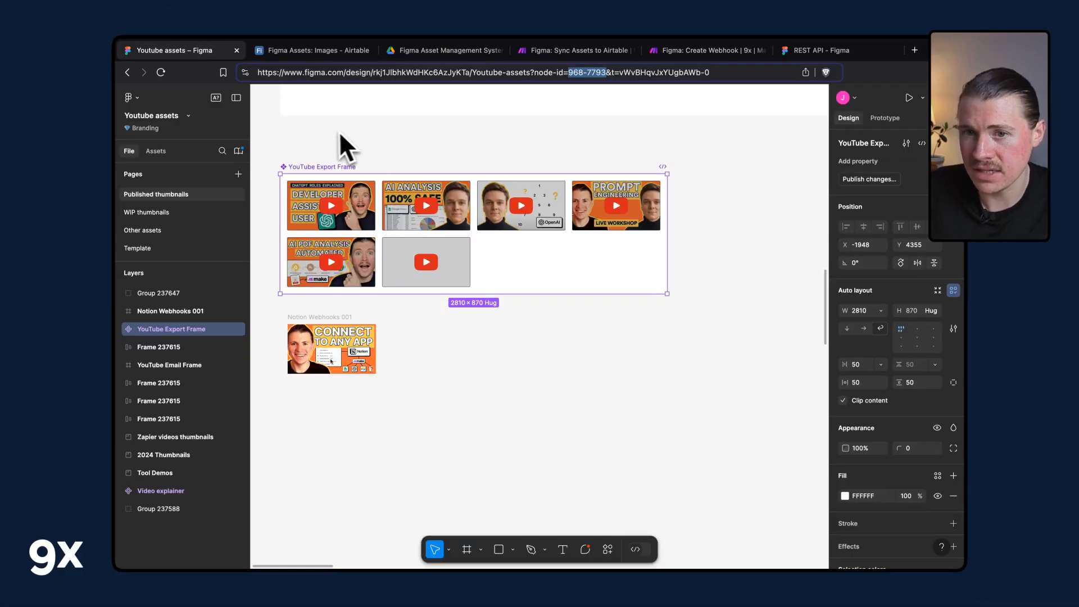
pyautogui.click(127, 99)
pyautogui.click(154, 123)
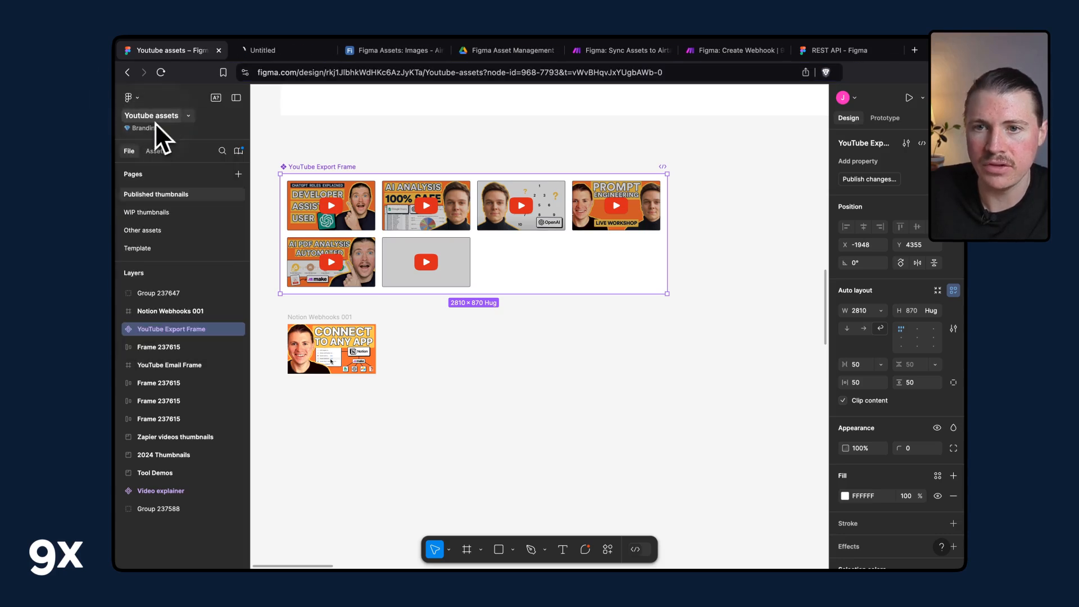
pyautogui.click(309, 50)
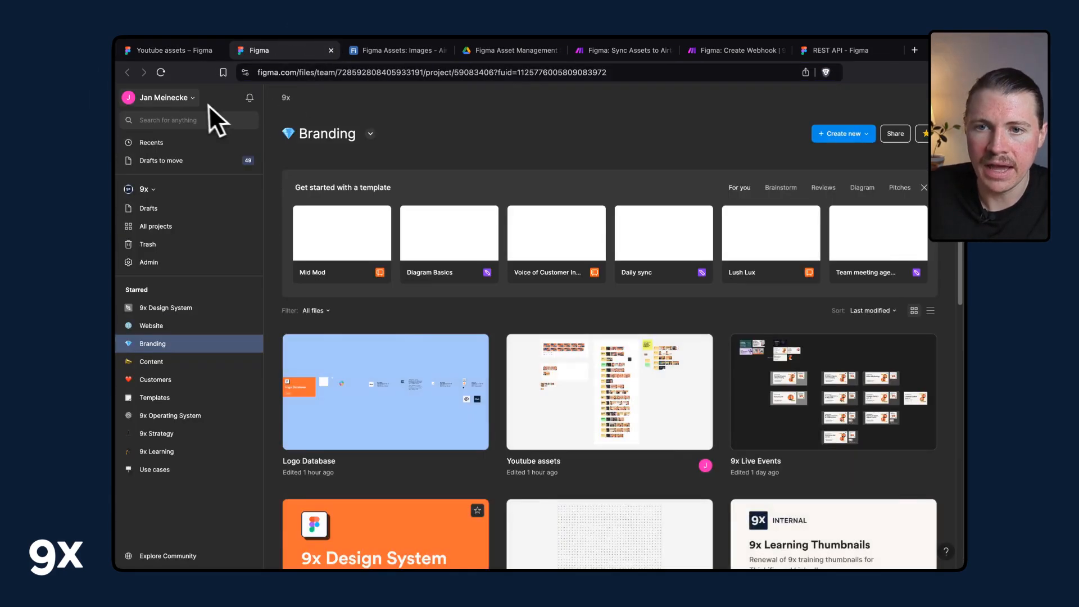
pyautogui.click(192, 99)
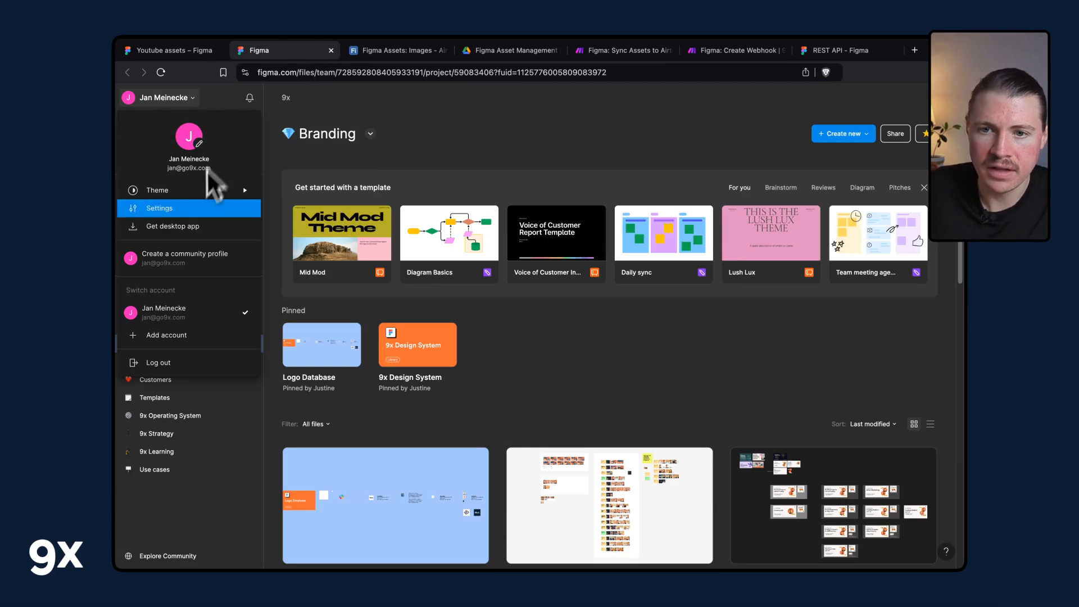
pyautogui.click(167, 213)
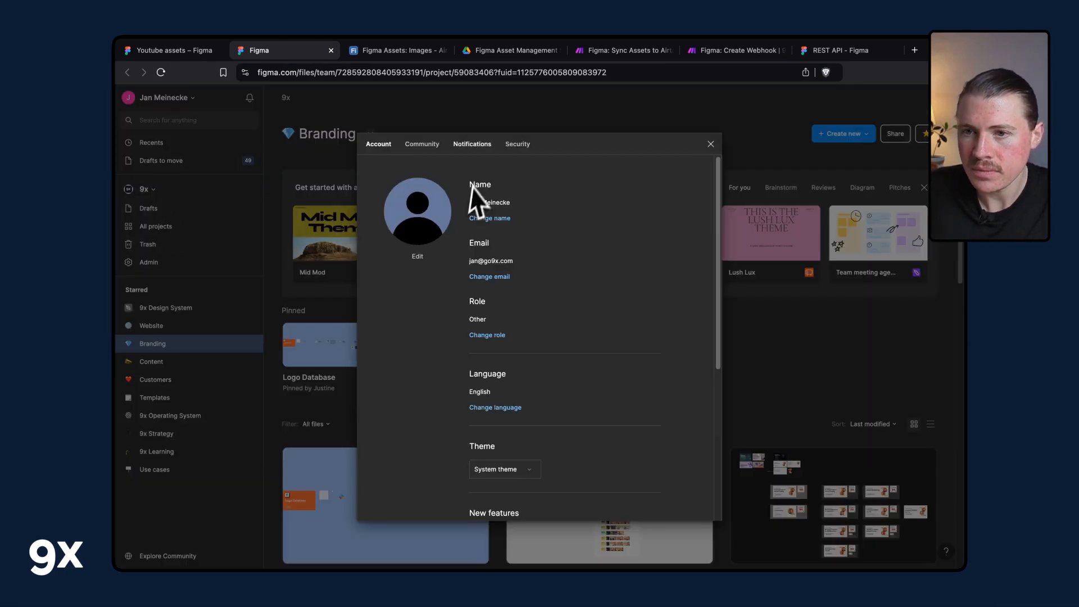
pyautogui.scroll(-3, 544, 220)
pyautogui.scroll(3, 544, 210)
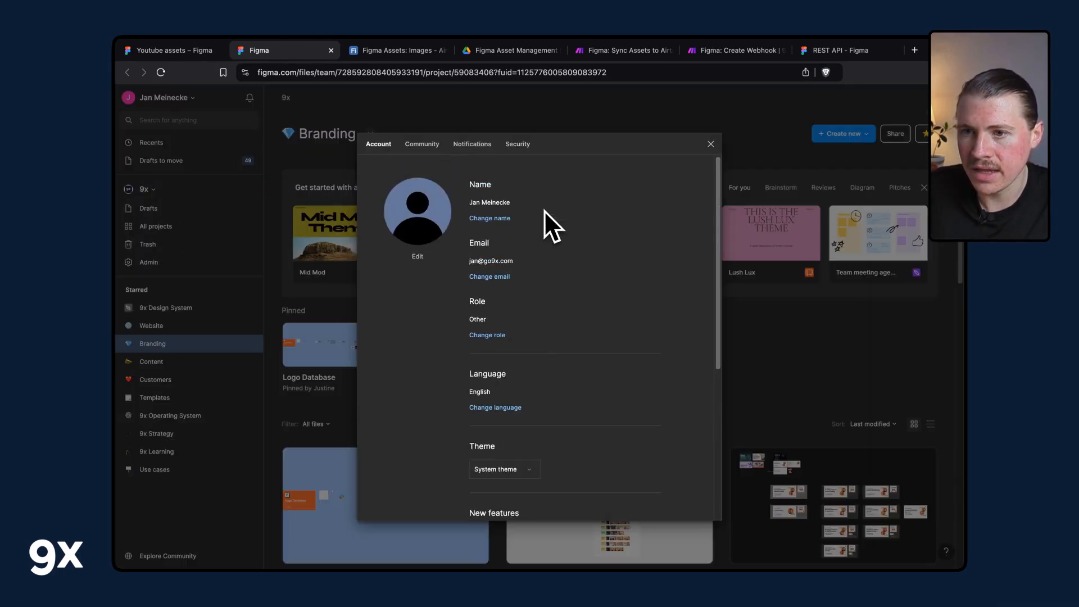
pyautogui.click(518, 144)
# Examine the existing Make Webhooks entry in the Personal access tokens list.
pyautogui.scroll(-5, 549, 242)
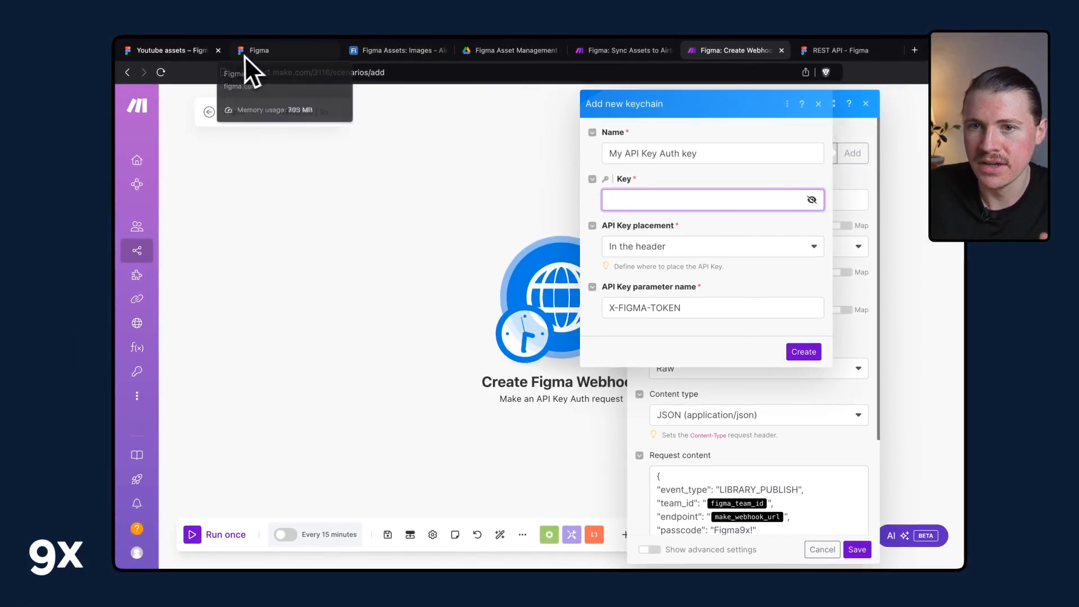
pyautogui.click(191, 54)
pyautogui.click(274, 54)
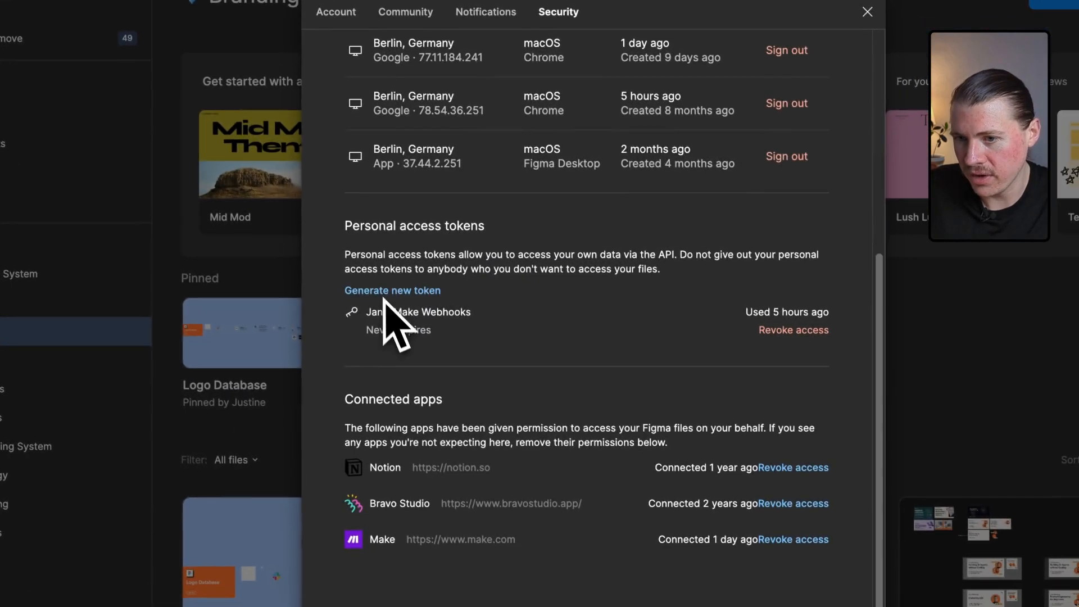
pyautogui.moveTo(744, 316); pyautogui.dragTo(822, 287)
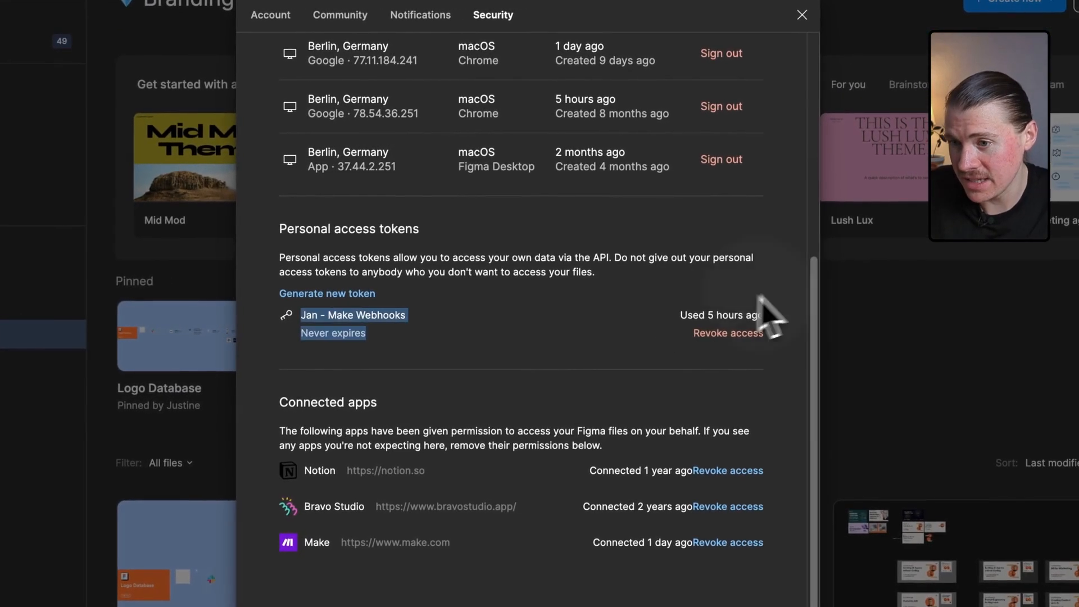
pyautogui.click(495, 317)
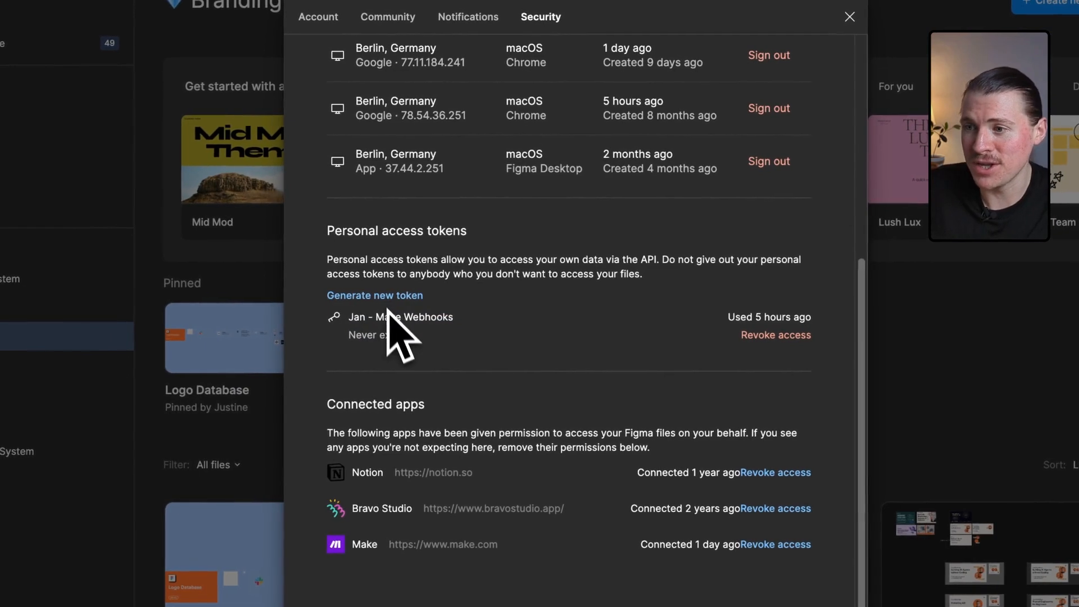
pyautogui.moveTo(454, 317); pyautogui.dragTo(362, 322)
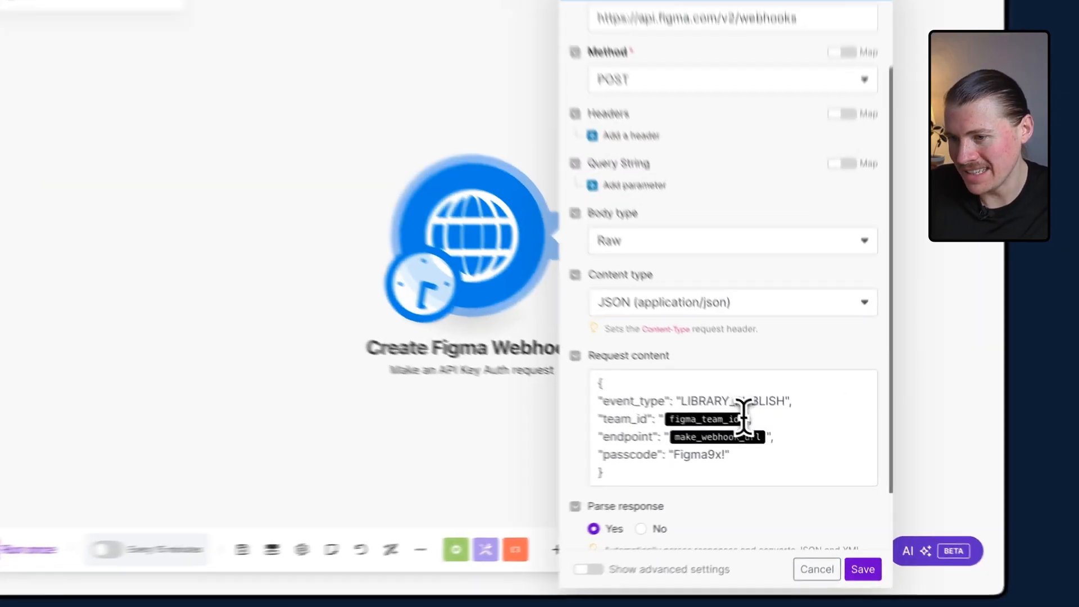
# Check the LIBRARY_PUBLISH event type in the request body against the Webhooks V2 events list in Figma's developer documentation.
pyautogui.click(766, 436)
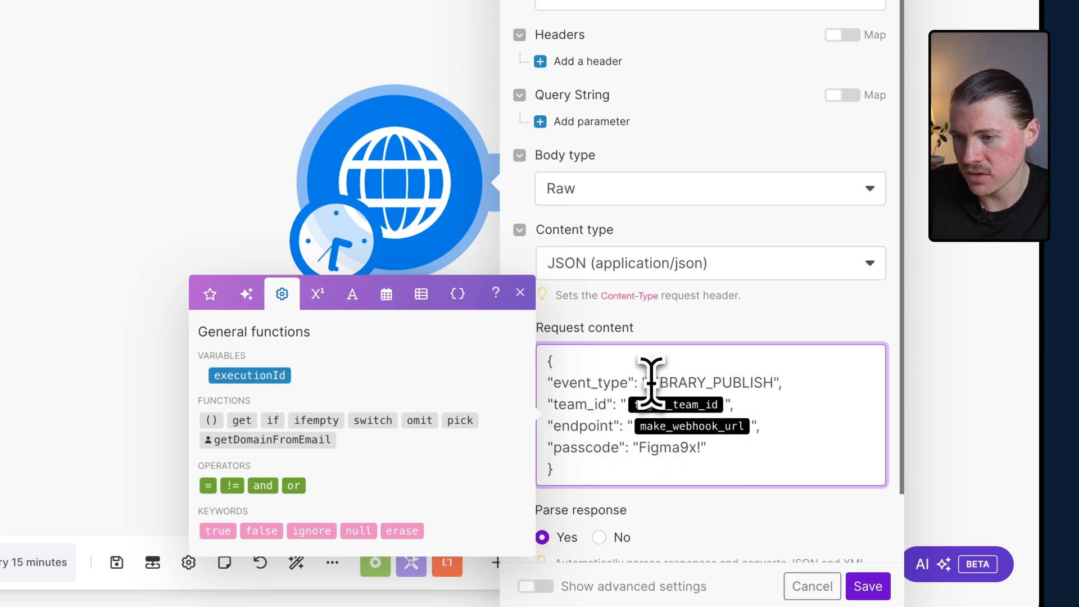
pyautogui.moveTo(649, 382); pyautogui.dragTo(775, 384)
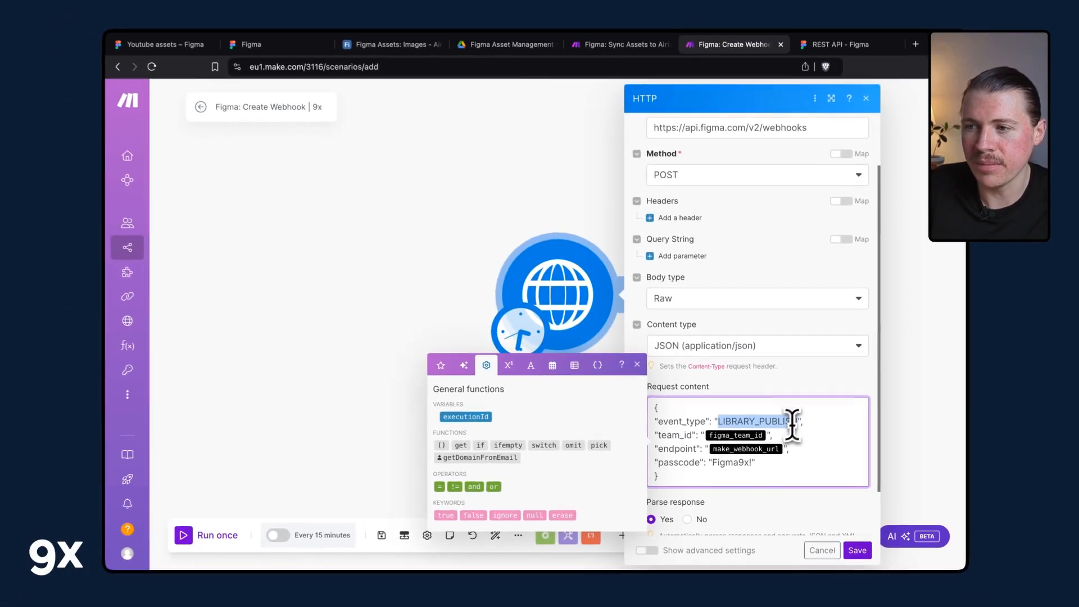
pyautogui.click(828, 55)
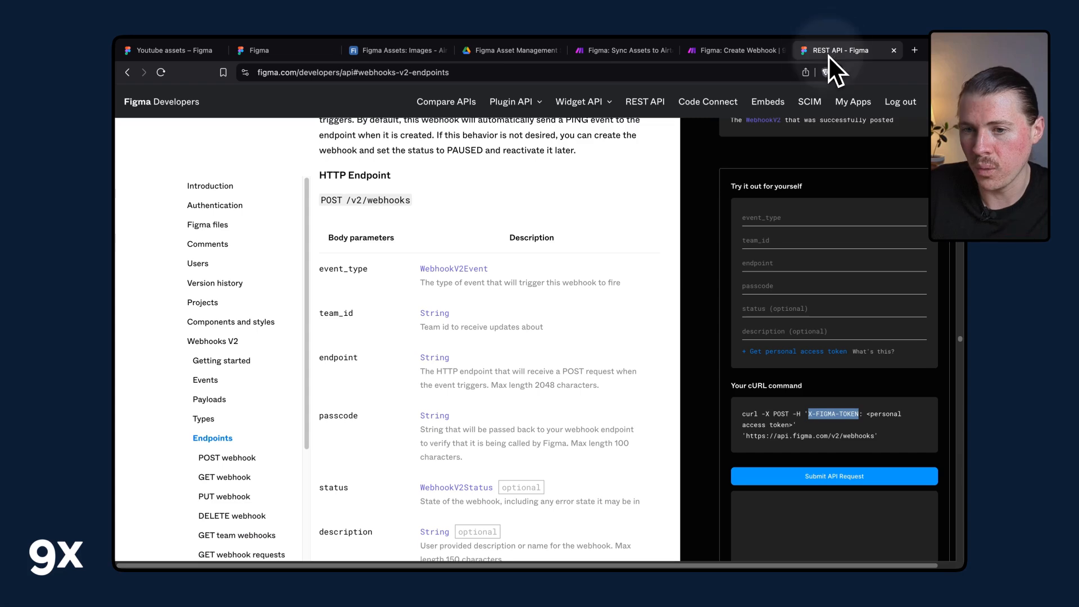
pyautogui.click(205, 380)
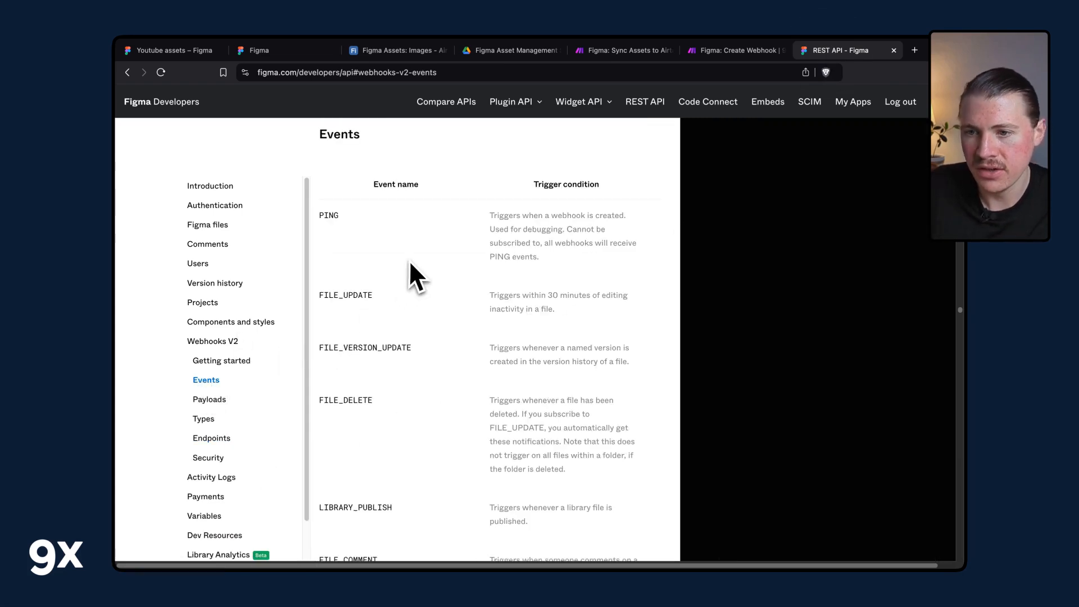
pyautogui.scroll(-1, 410, 258)
pyautogui.scroll(1, 409, 258)
pyautogui.moveTo(319, 302); pyautogui.dragTo(318, 293)
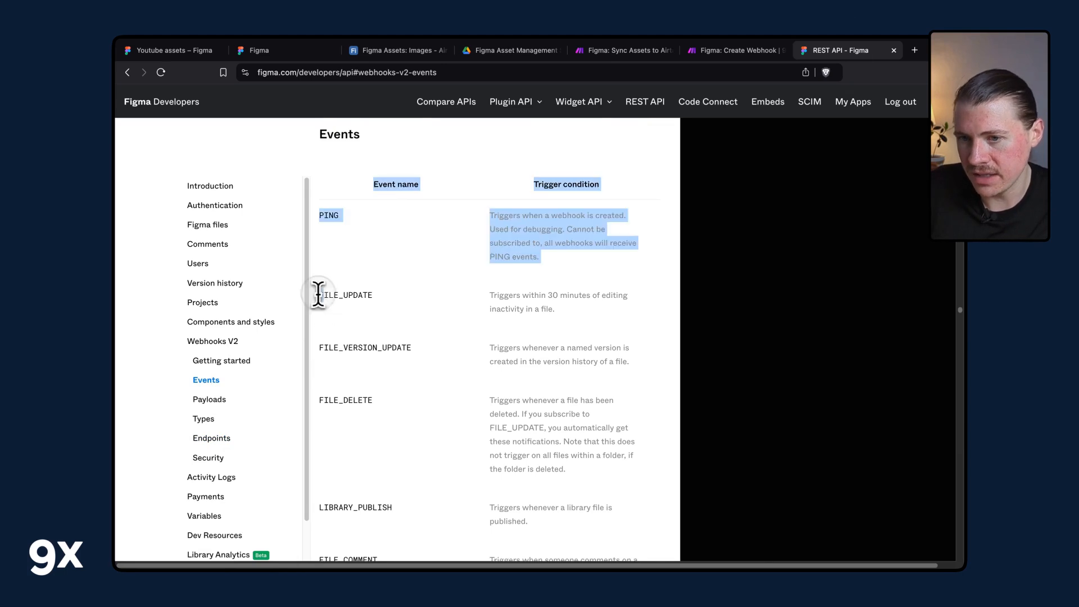
pyautogui.click(413, 292)
pyautogui.scroll(-3, 365, 382)
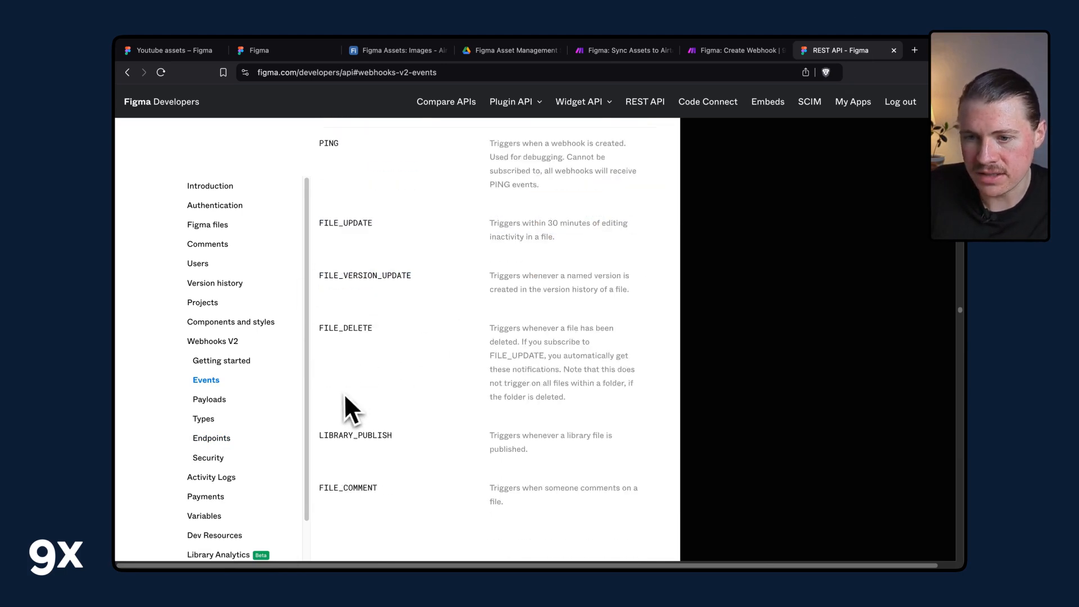
pyautogui.moveTo(319, 372); pyautogui.dragTo(373, 373)
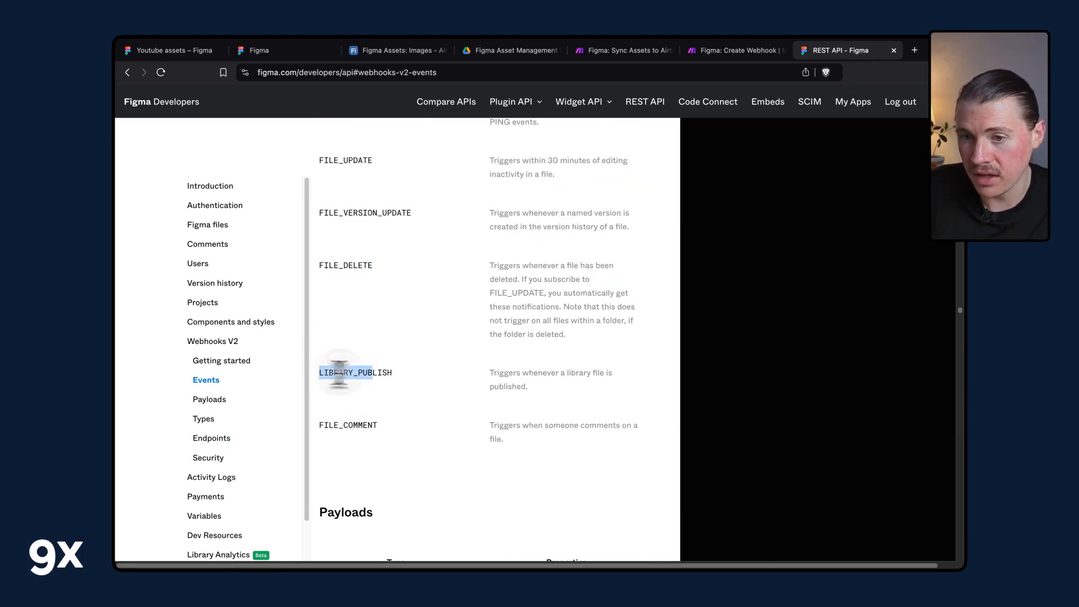
pyautogui.doubleClick(393, 374)
pyautogui.doubleClick(386, 375)
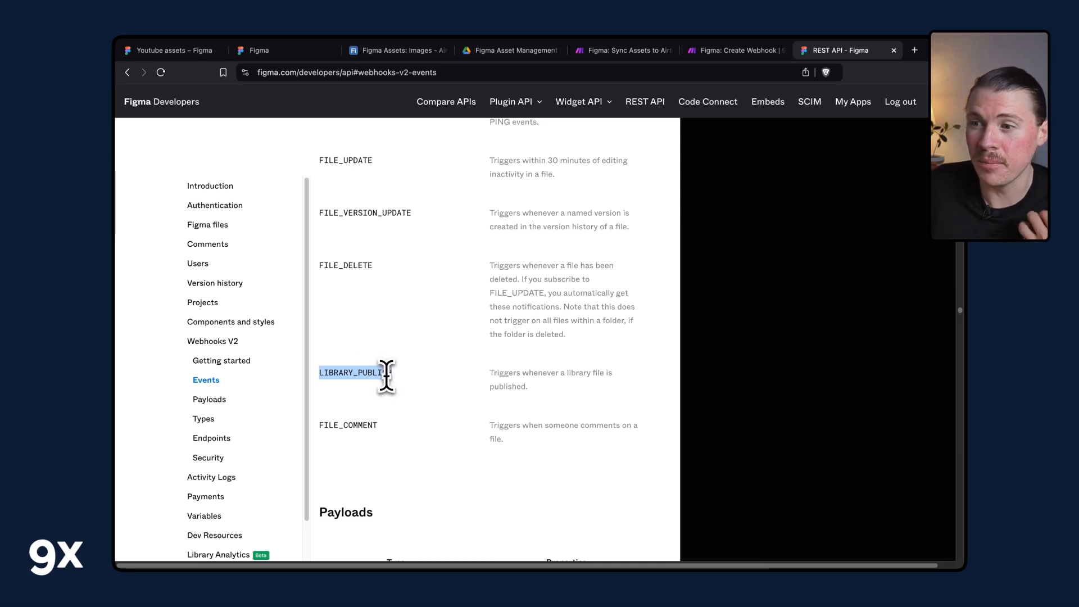
pyautogui.scroll(-2, 391, 391)
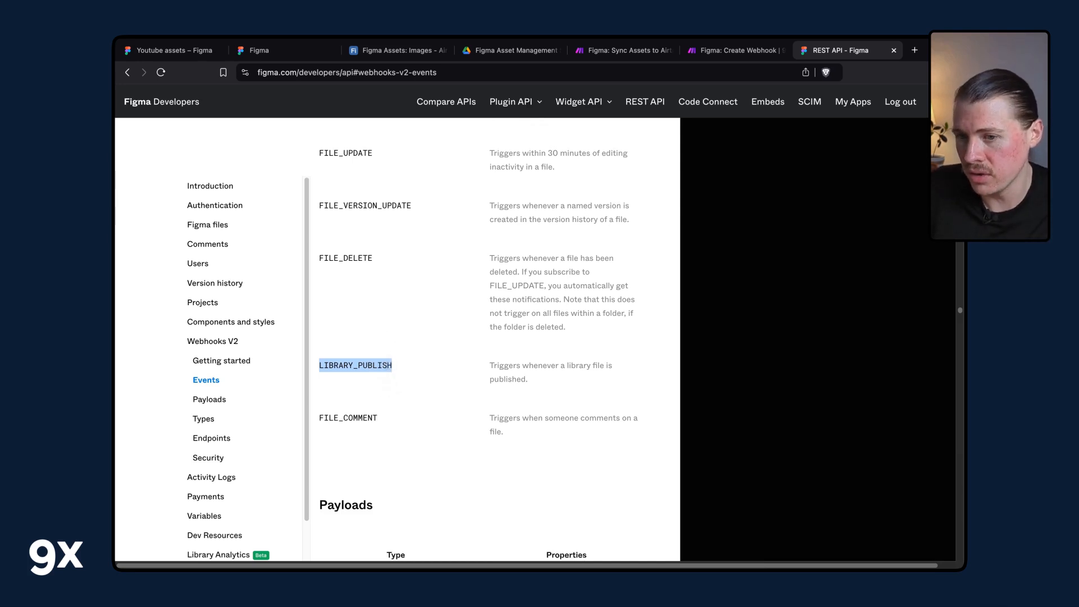
pyautogui.moveTo(373, 359); pyautogui.dragTo(330, 359)
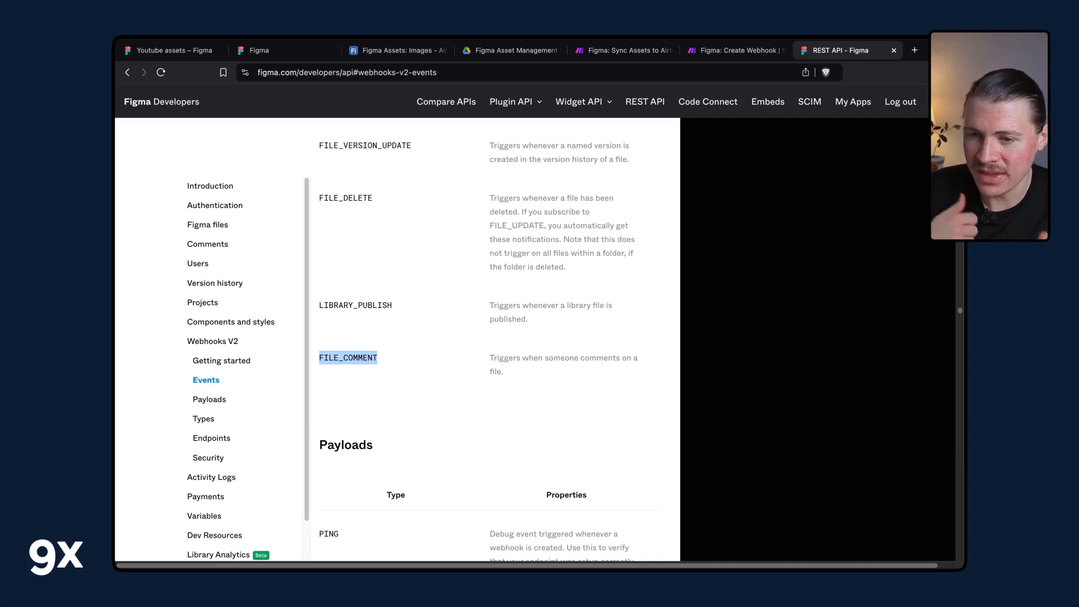
pyautogui.rightClick(354, 360)
pyautogui.click(357, 353)
pyautogui.scroll(2, 366, 245)
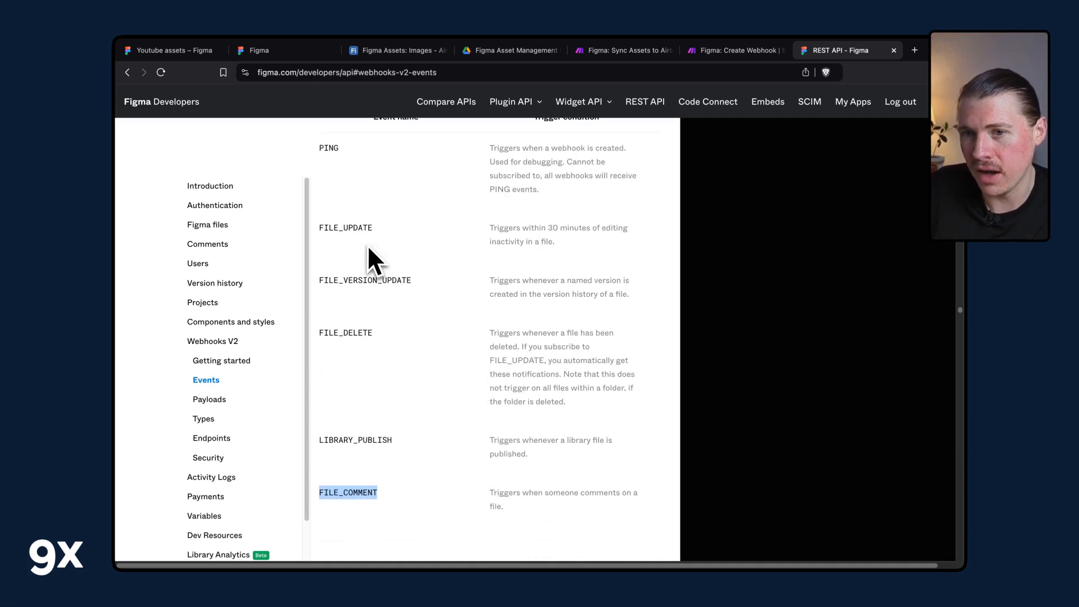
pyautogui.doubleClick(366, 440)
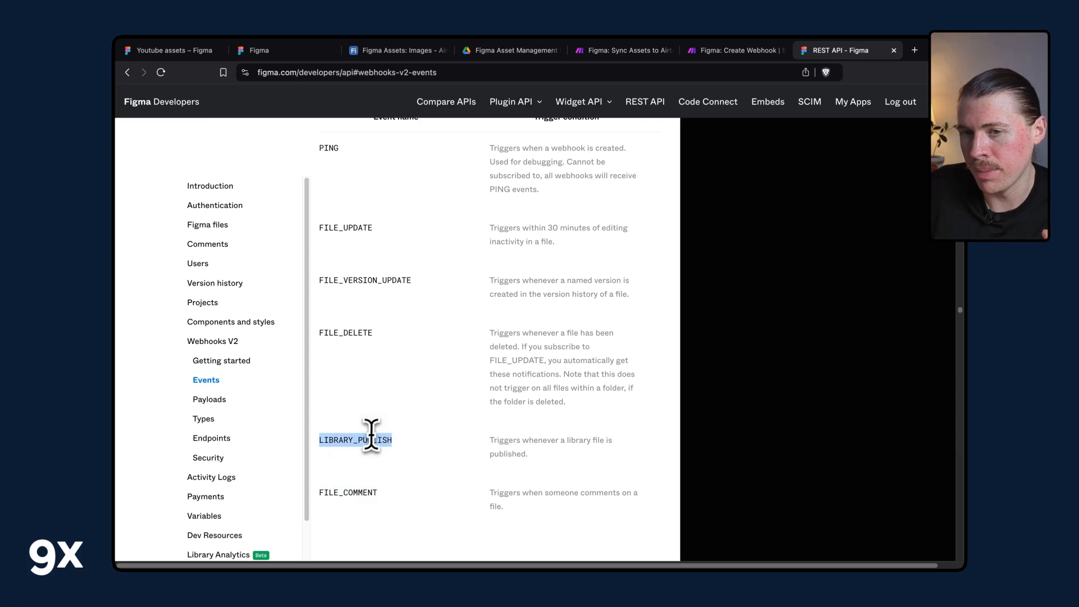
pyautogui.scroll(-3, 371, 434)
pyautogui.scroll(2, 374, 427)
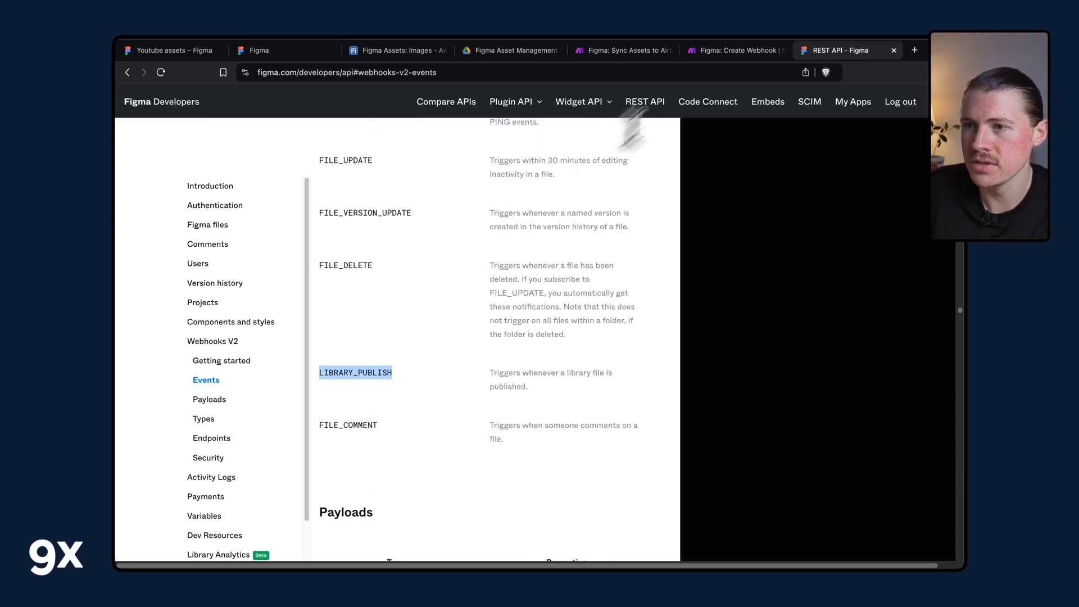
pyautogui.click(728, 49)
pyautogui.click(743, 413)
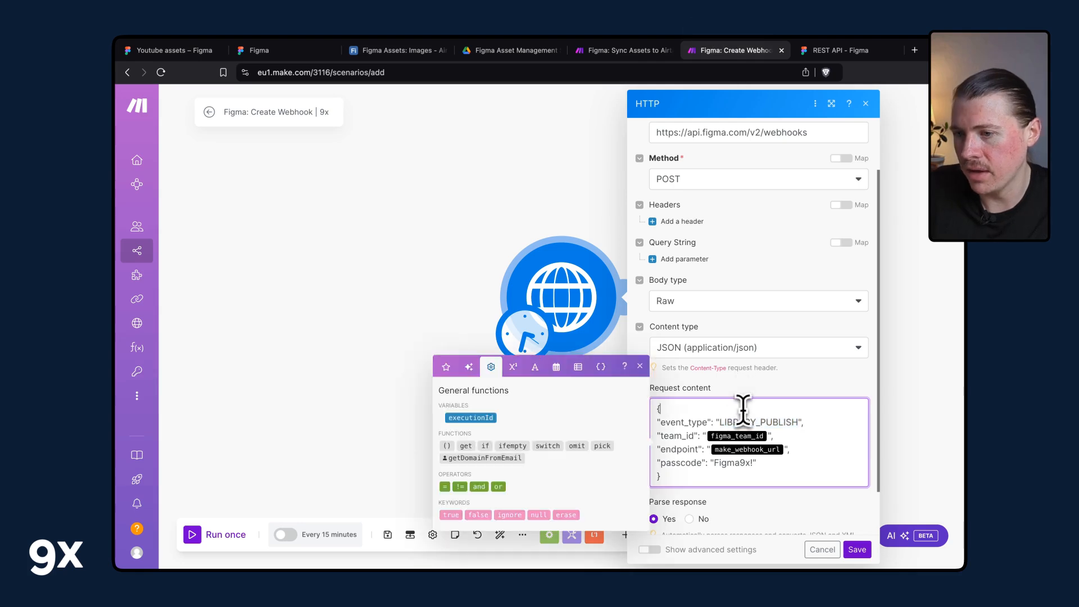
pyautogui.moveTo(720, 422); pyautogui.dragTo(790, 420)
pyautogui.moveTo(922, 376); pyautogui.dragTo(946, 379)
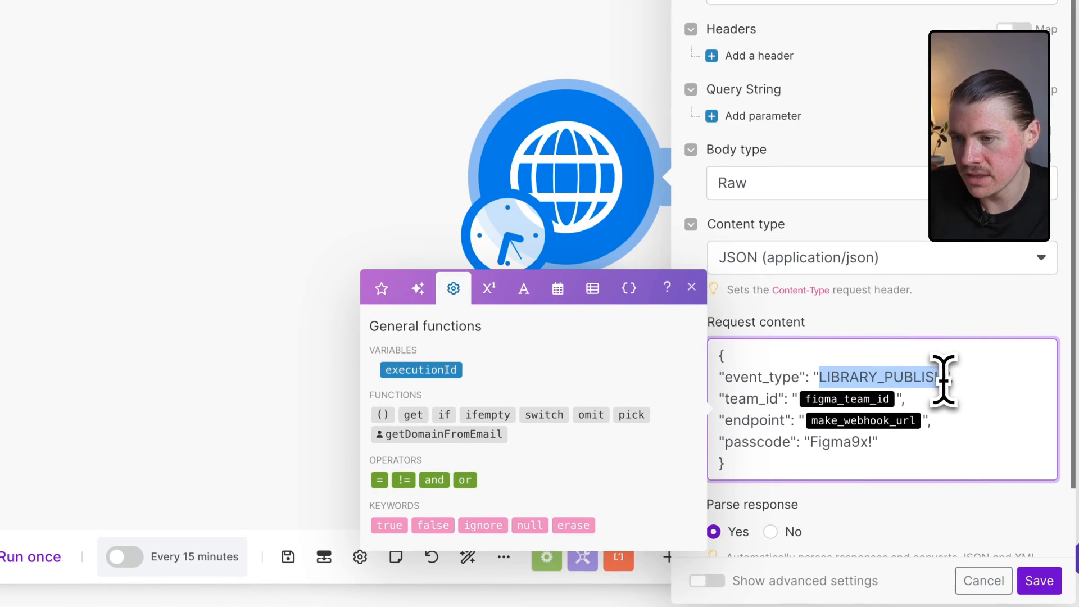
pyautogui.click(894, 399)
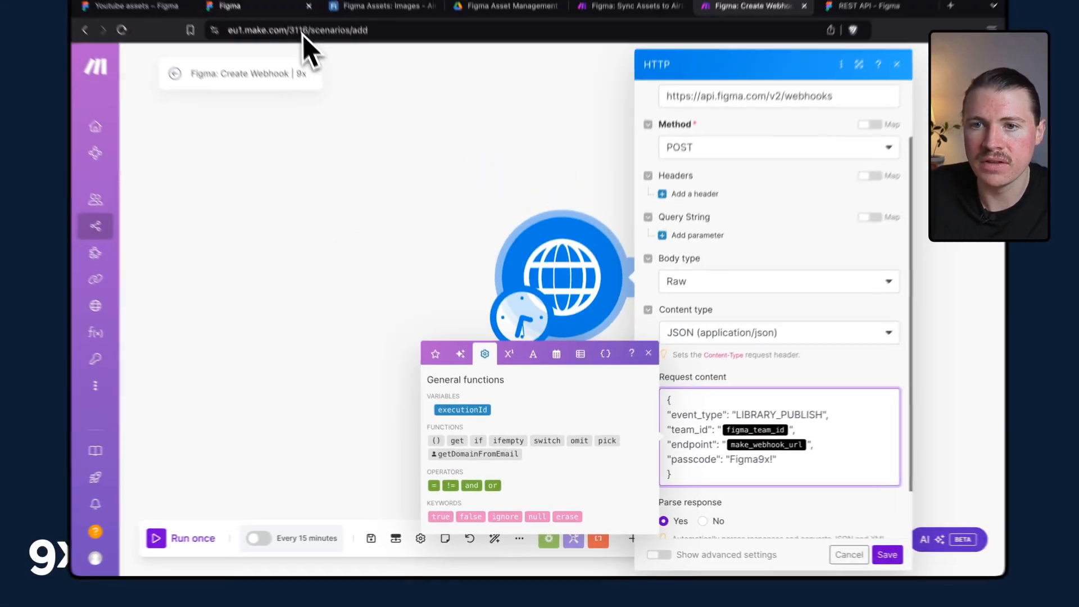
# Replace the team_id placeholder in the request content with the team ID copied from the Figma Branding team page's address.
pyautogui.click(242, 6)
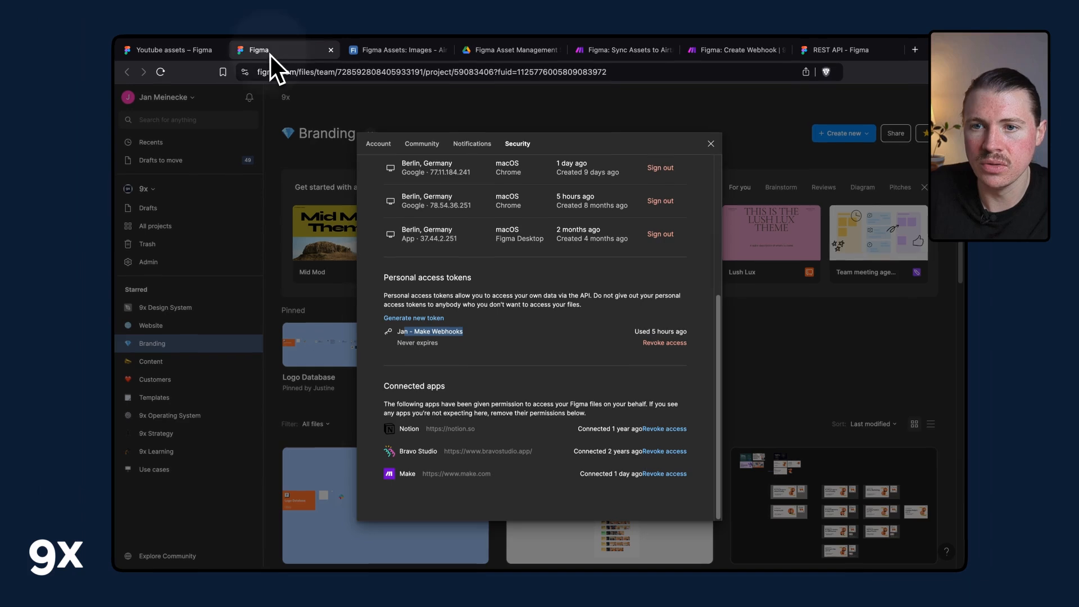
pyautogui.click(262, 154)
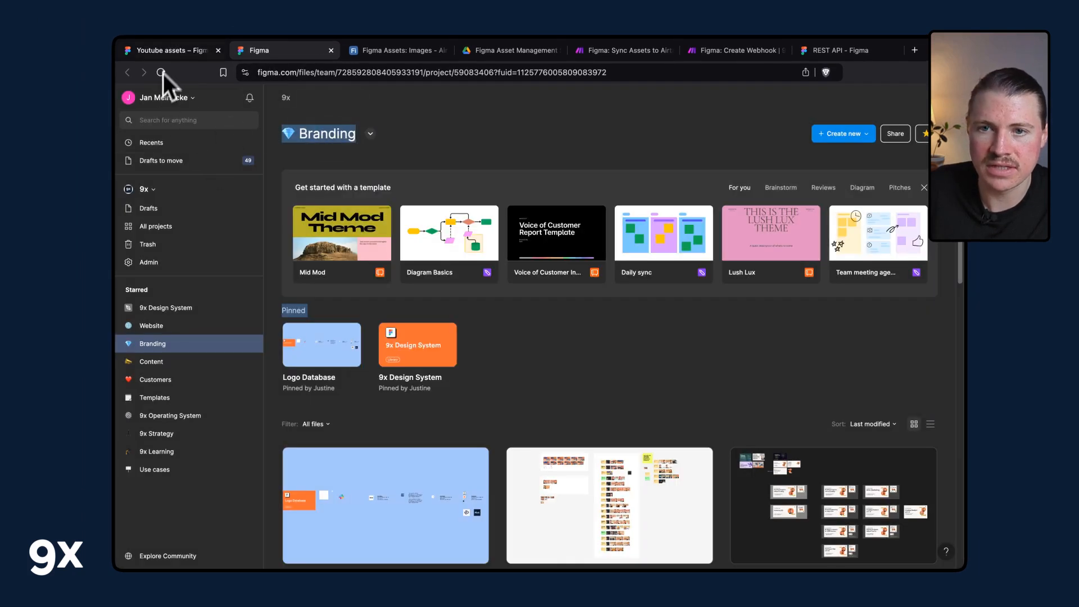
pyautogui.click(163, 55)
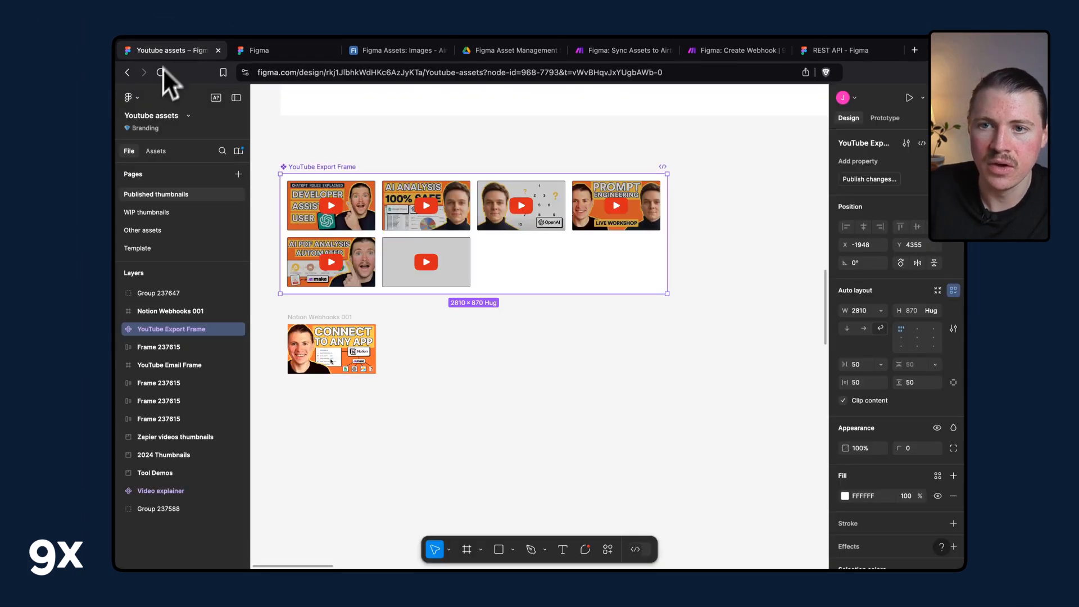
pyautogui.click(307, 76)
pyautogui.doubleClick(396, 74)
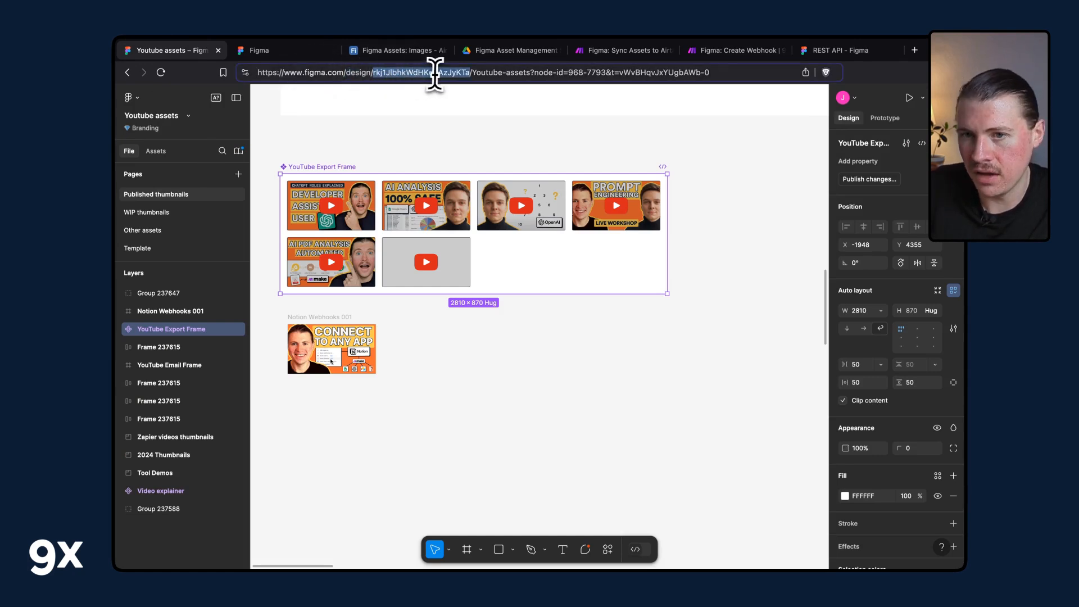
pyautogui.click(295, 54)
pyautogui.click(163, 100)
pyautogui.moveTo(168, 189)
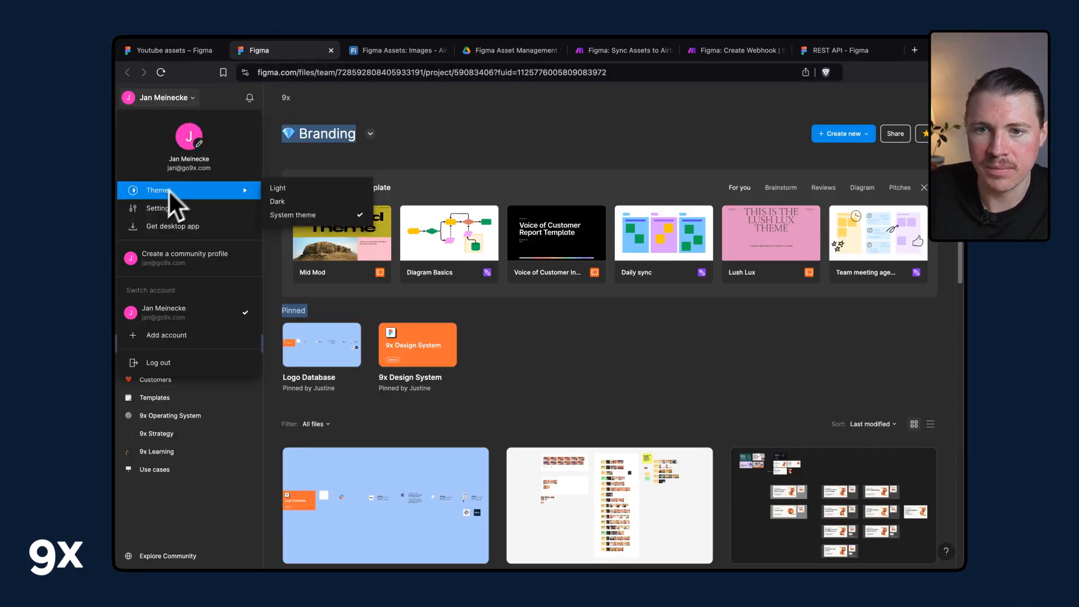
pyautogui.click(395, 118)
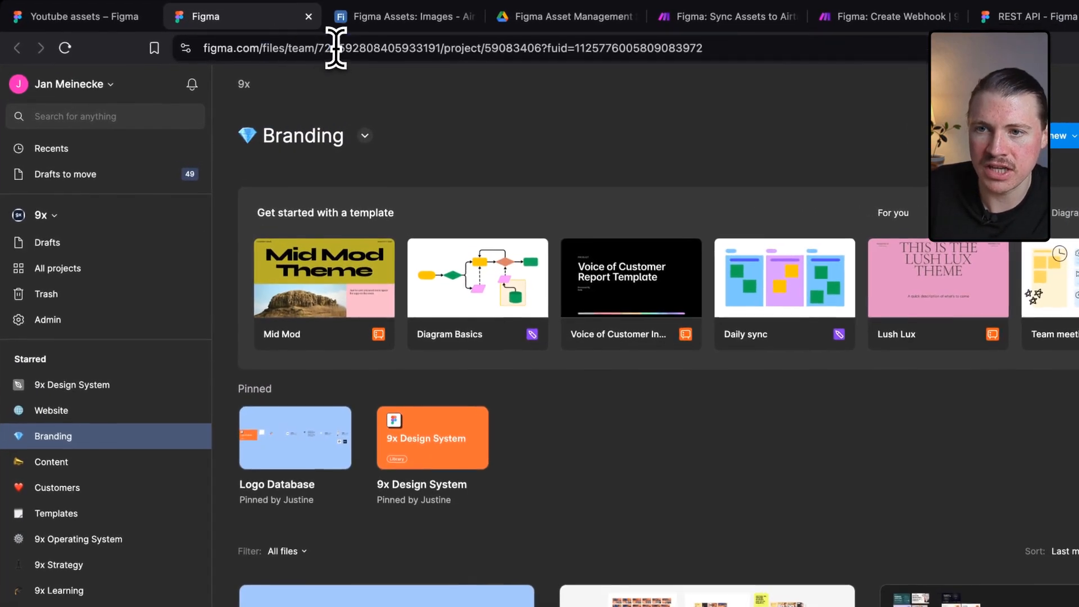
pyautogui.doubleClick(359, 73)
pyautogui.hotkey('ctrl', 'c')
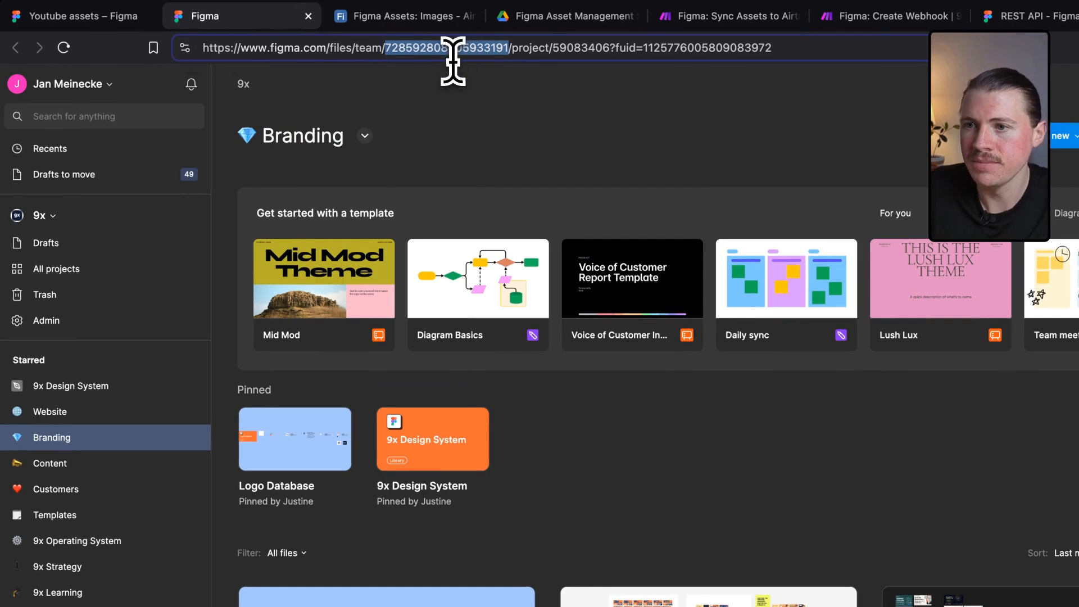
pyautogui.click(888, 17)
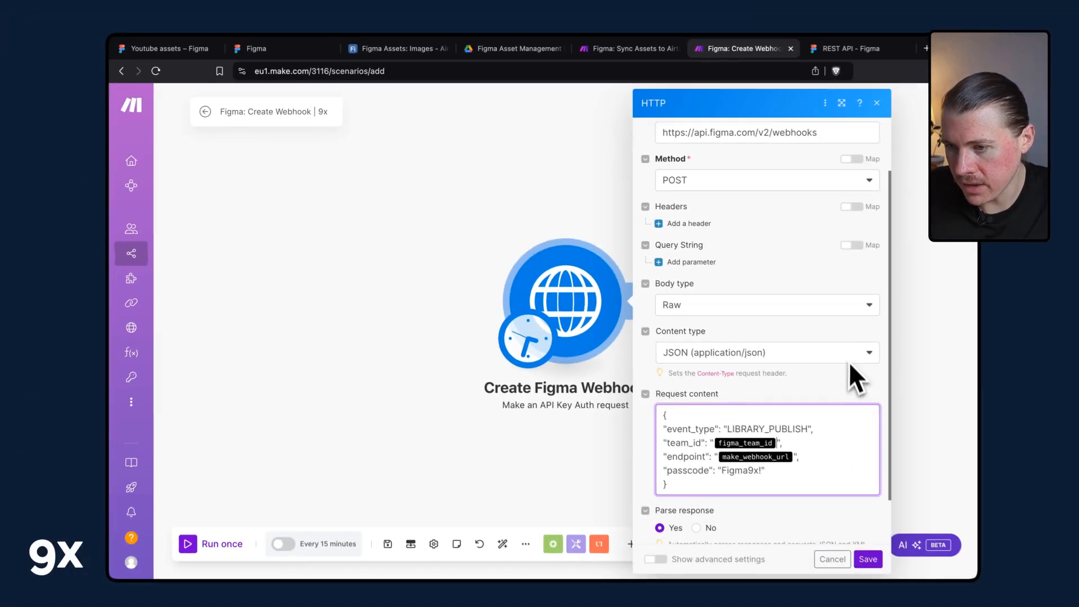
pyautogui.press('BackSpace')
pyautogui.hotkey('ctrl', 'v')
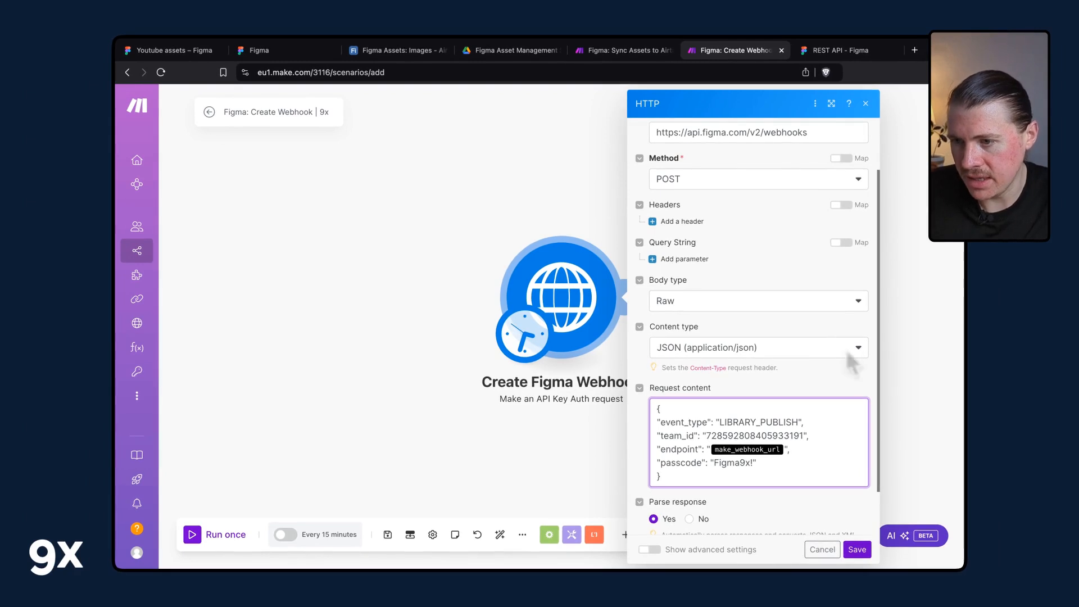
pyautogui.press('Down')
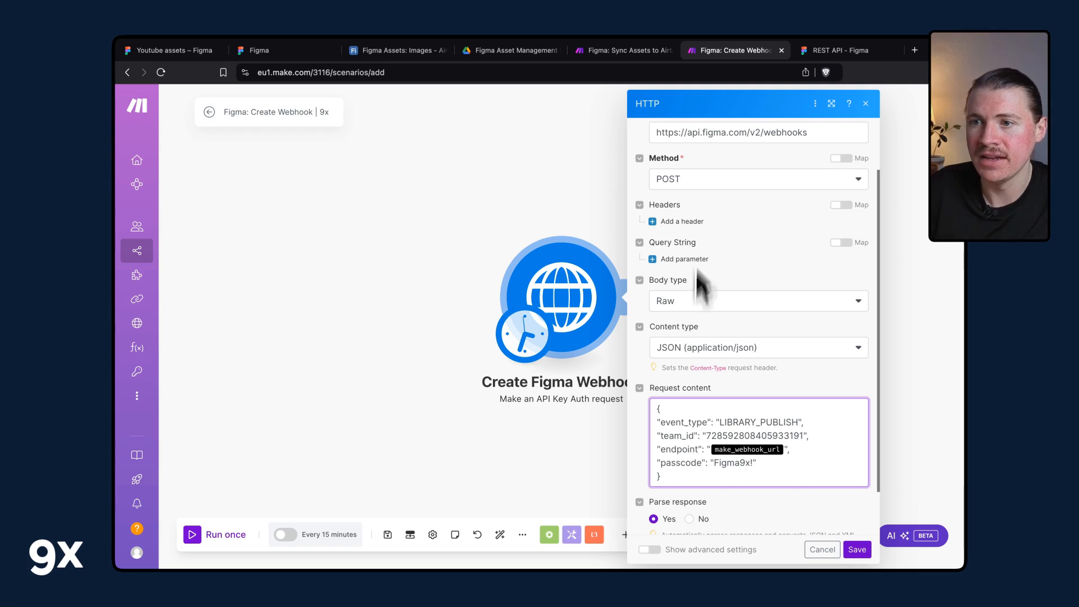
# Replace the endpoint placeholder with the webhook address copied from the Webhooks module of the Sync Assets to Airtable scenario.
pyautogui.click(622, 50)
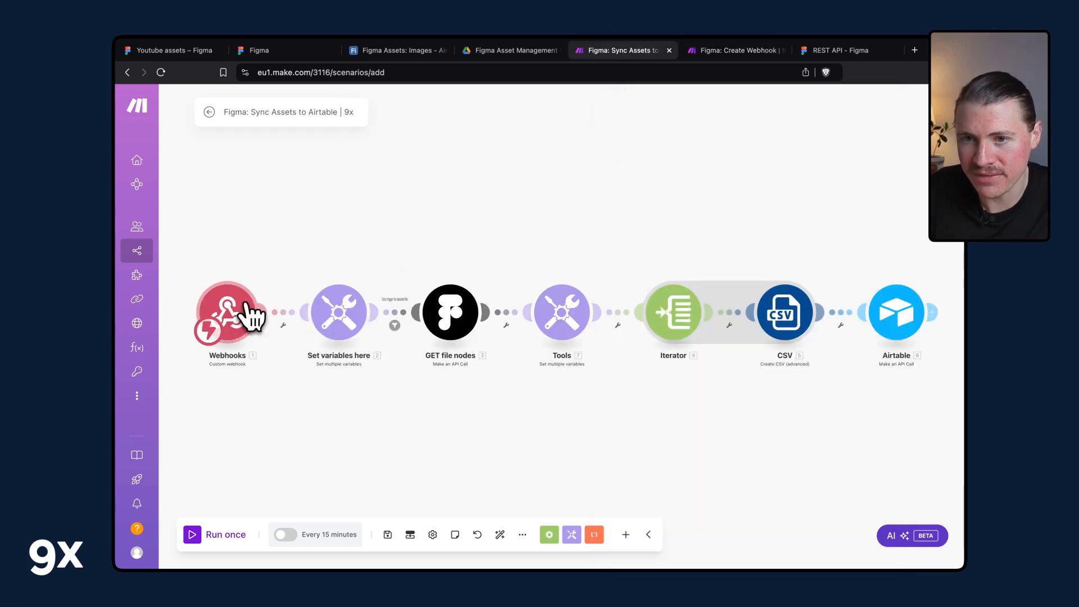
pyautogui.click(246, 316)
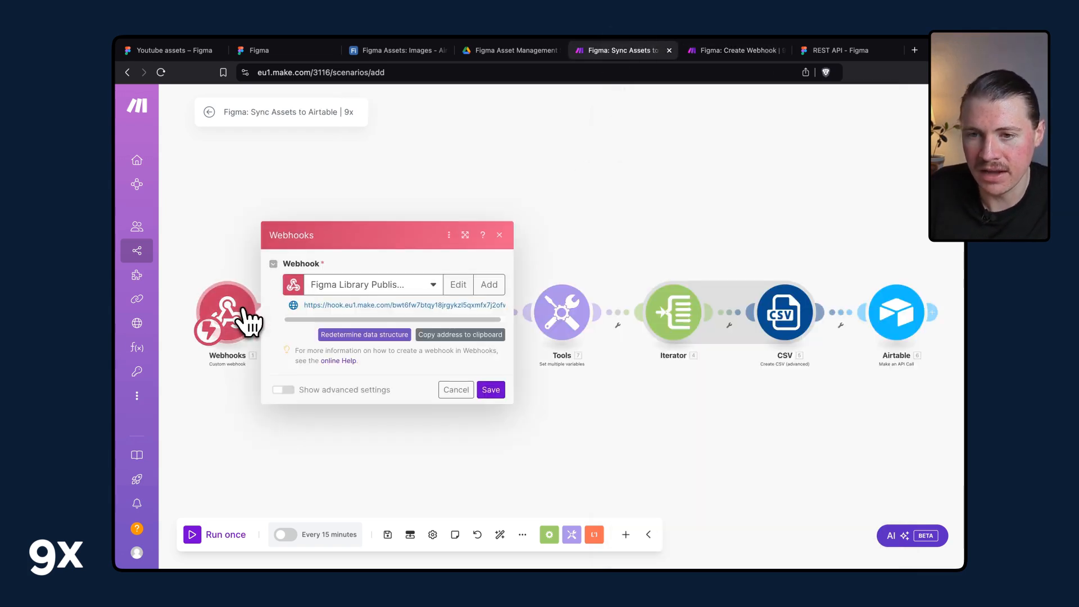
pyautogui.click(461, 335)
pyautogui.click(731, 51)
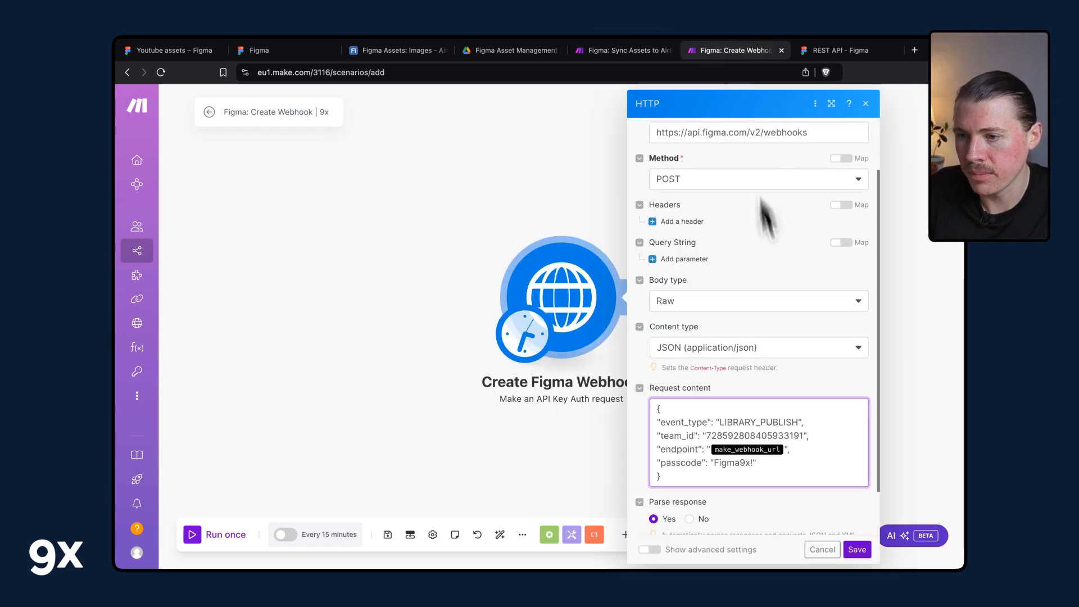
pyautogui.press('BackSpace')
pyautogui.press('super+v')
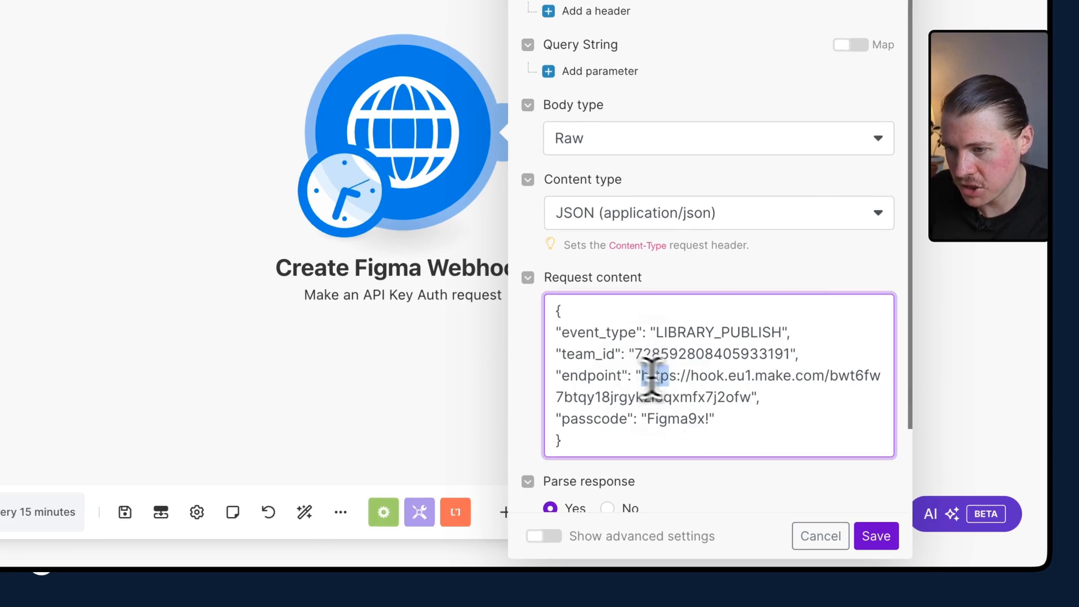
# Review the endpoint and passcode values in the request body and revisit the Sync Assets to Airtable scenario's webhook.
pyautogui.moveTo(644, 375); pyautogui.dragTo(753, 396)
pyautogui.click(722, 410)
pyautogui.doubleClick(612, 421)
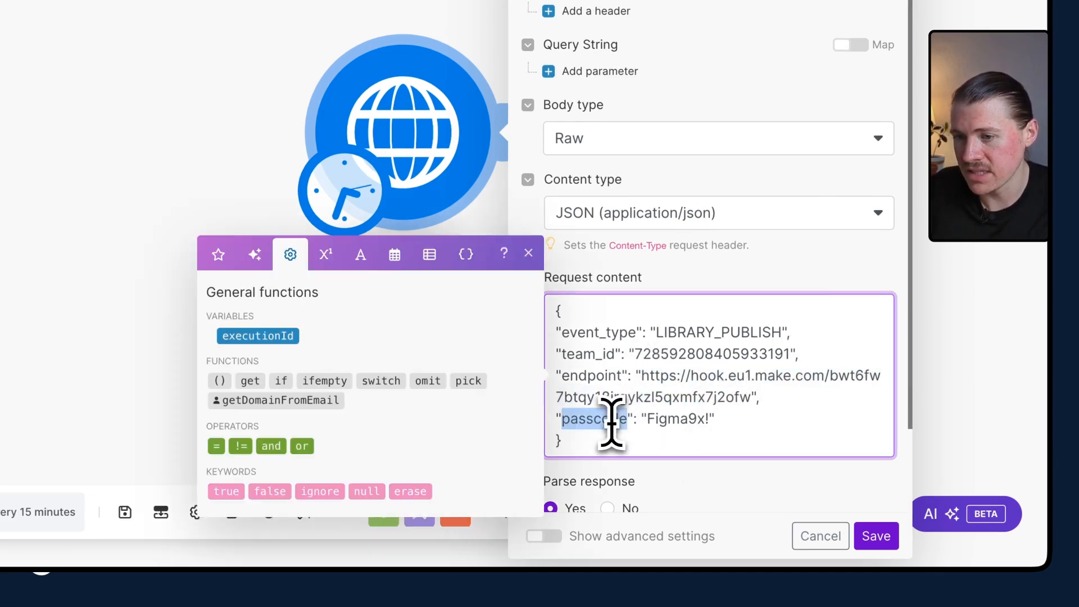
pyautogui.click(611, 418)
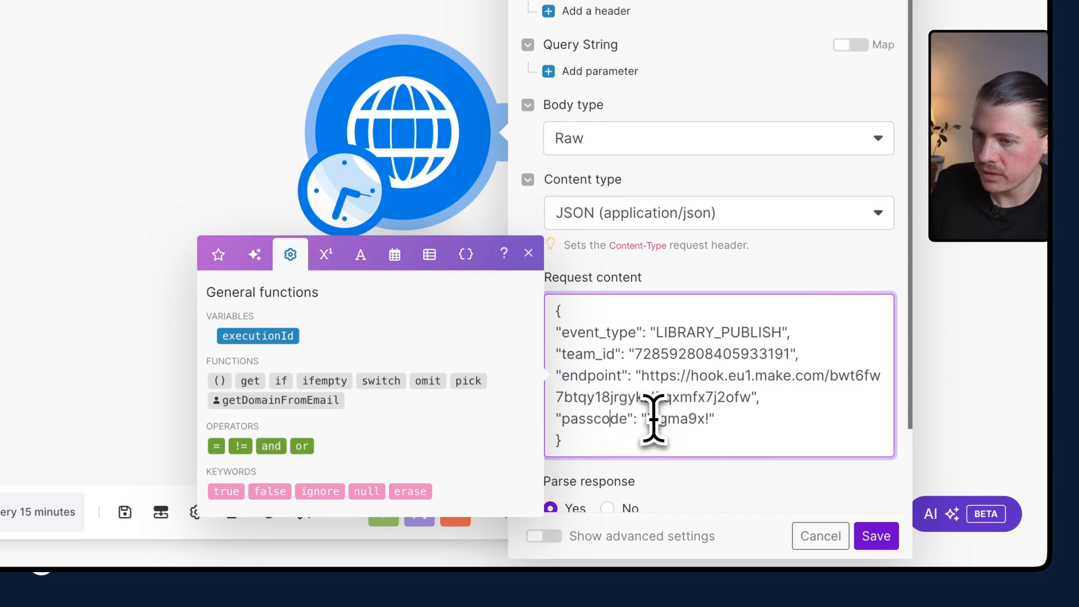
pyautogui.moveTo(655, 418); pyautogui.dragTo(733, 419)
pyautogui.click(706, 422)
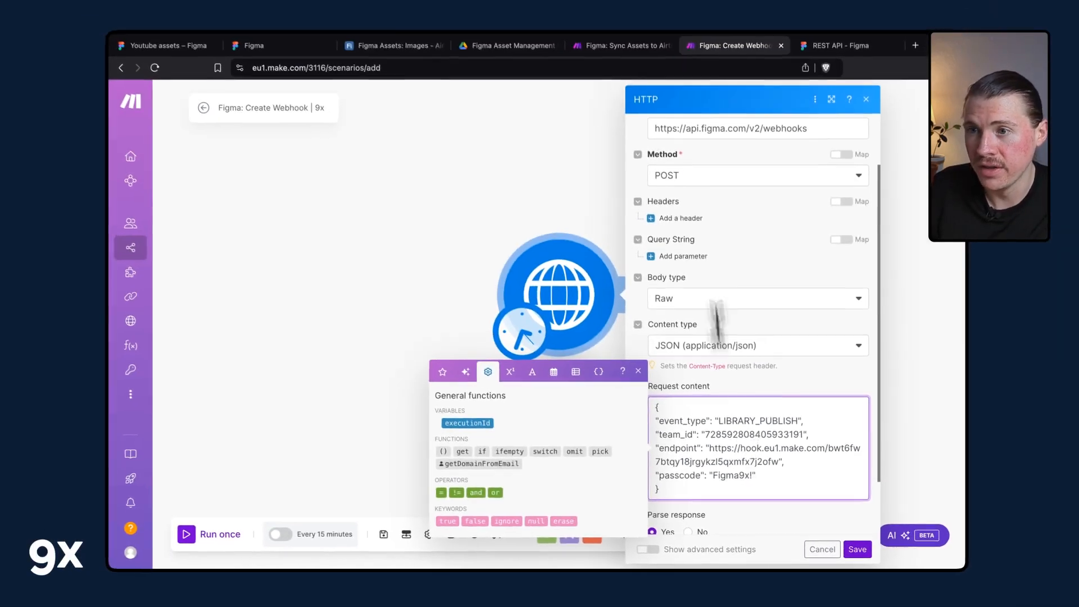
pyautogui.click(623, 45)
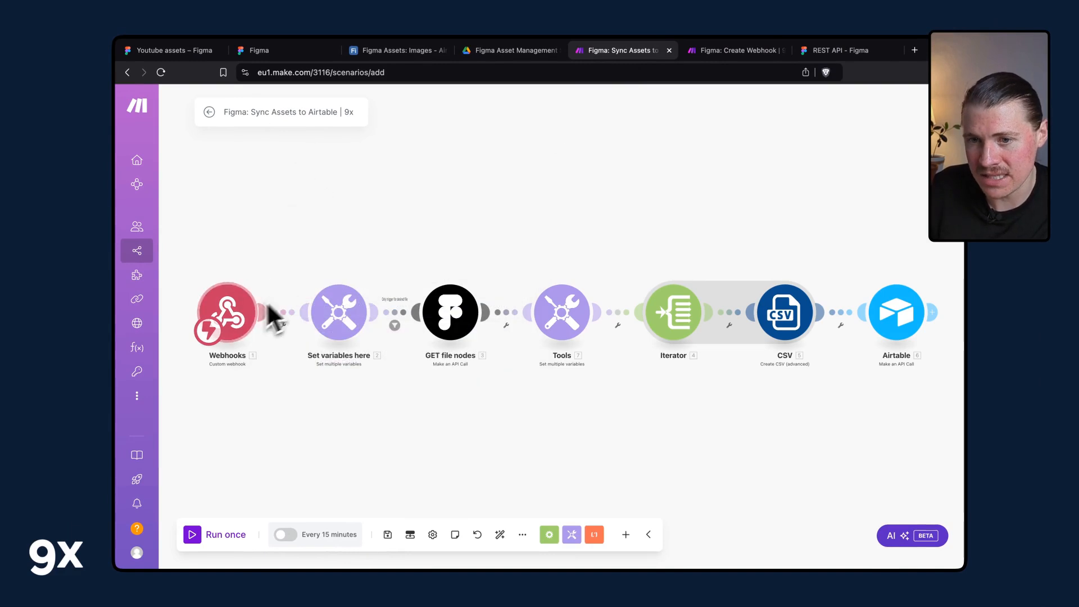
pyautogui.click(290, 328)
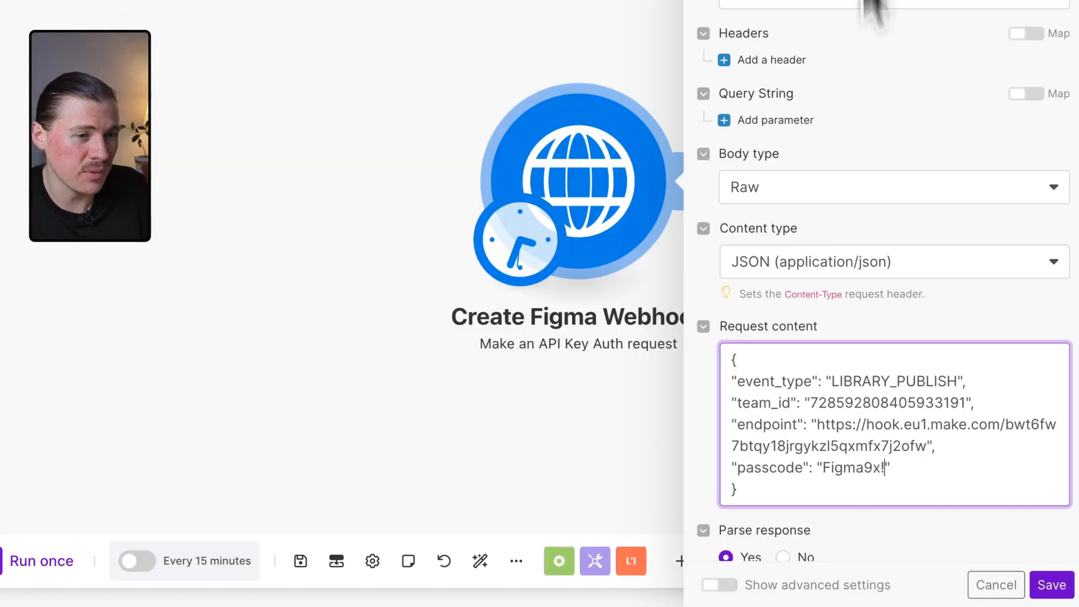
# Save the Create Figma Webhook module's request settings with the completed JSON body.
pyautogui.moveTo(795, 474); pyautogui.dragTo(822, 472)
pyautogui.click(934, 465)
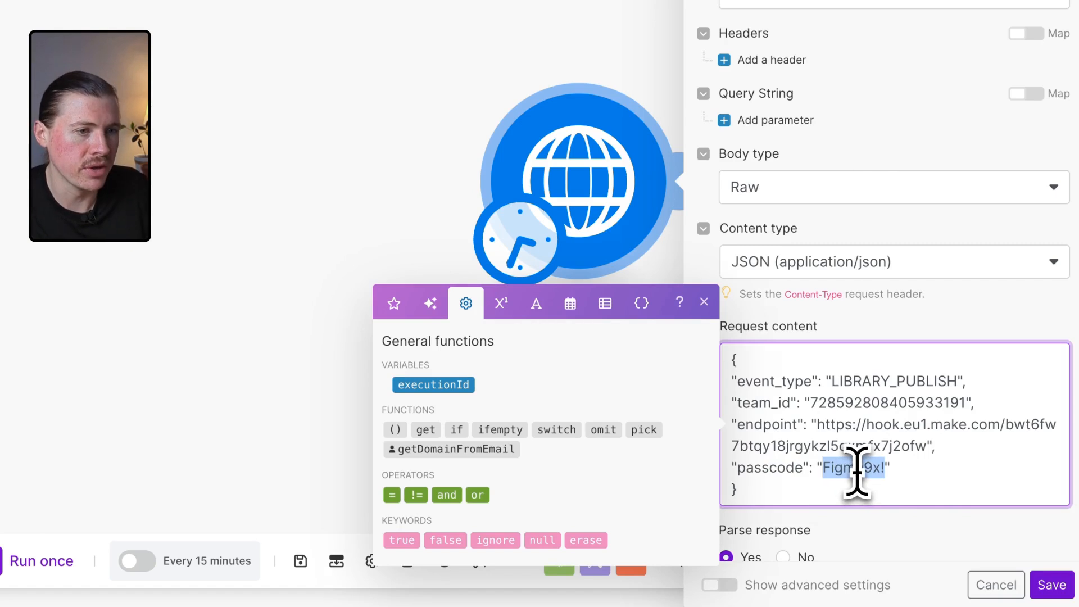
pyautogui.click(814, 496)
pyautogui.scroll(-2, 951, 452)
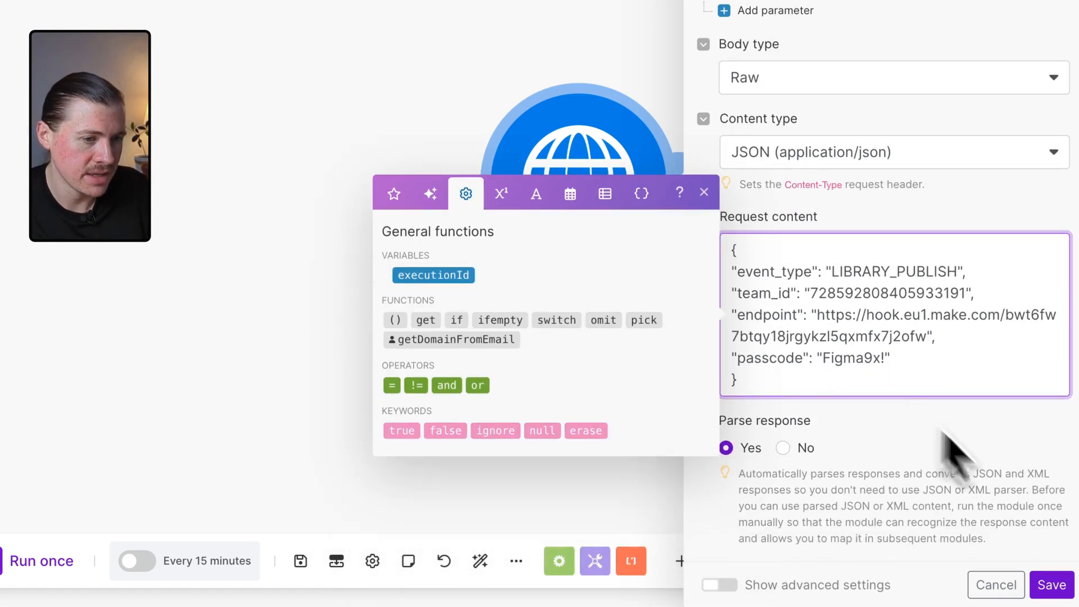
pyautogui.click(1068, 586)
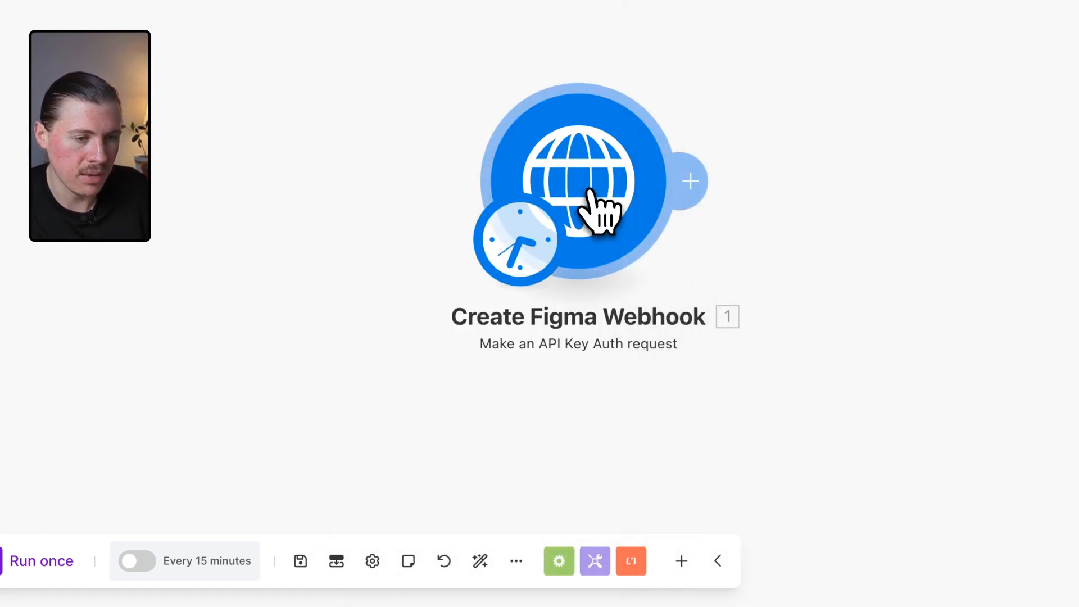
# Run the Create Figma Webhook module on its own and inspect the webhook data returned in its output.
pyautogui.rightClick(591, 192)
pyautogui.click(627, 307)
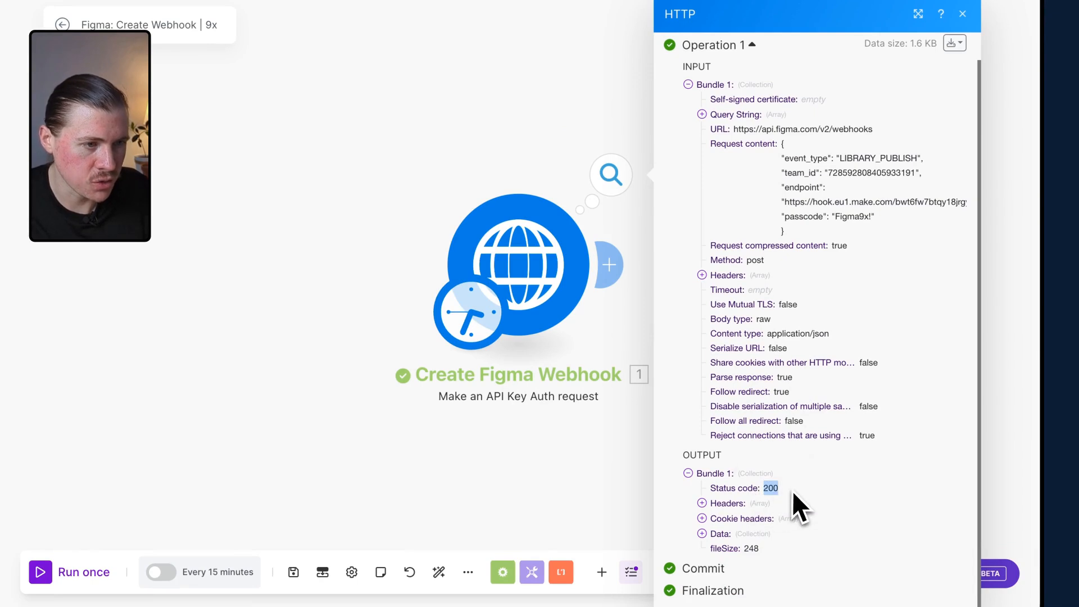
pyautogui.click(702, 534)
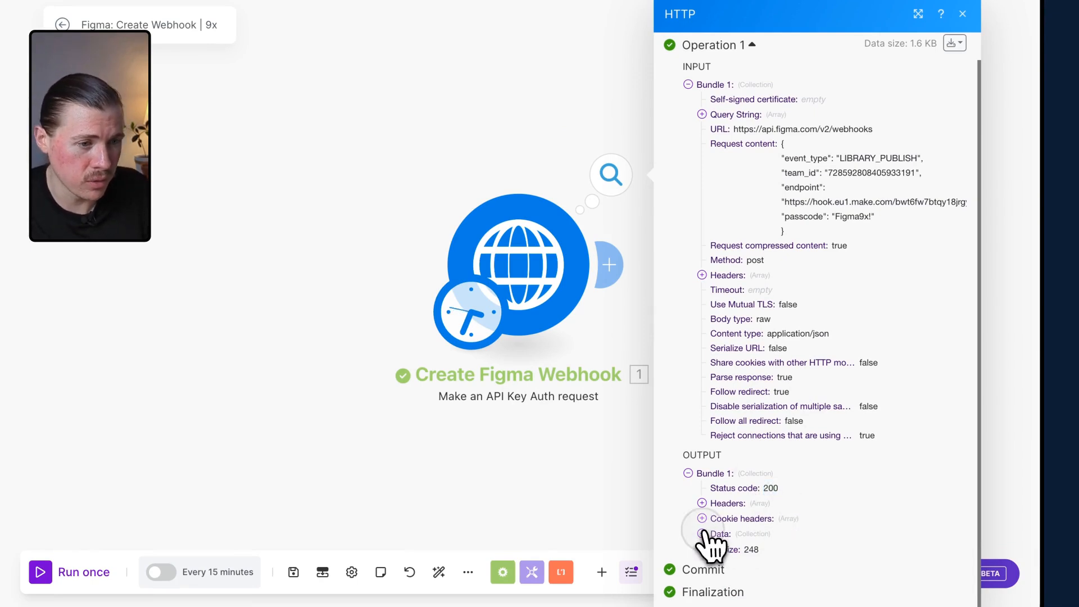
pyautogui.scroll(-3, 798, 486)
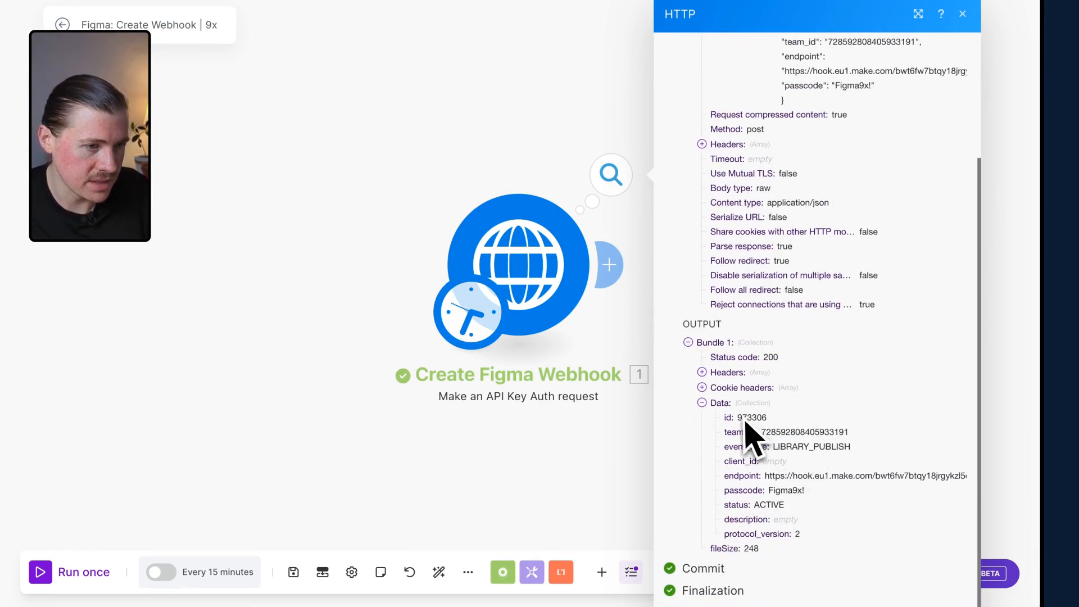
pyautogui.moveTo(778, 449); pyautogui.dragTo(853, 450)
pyautogui.click(853, 450)
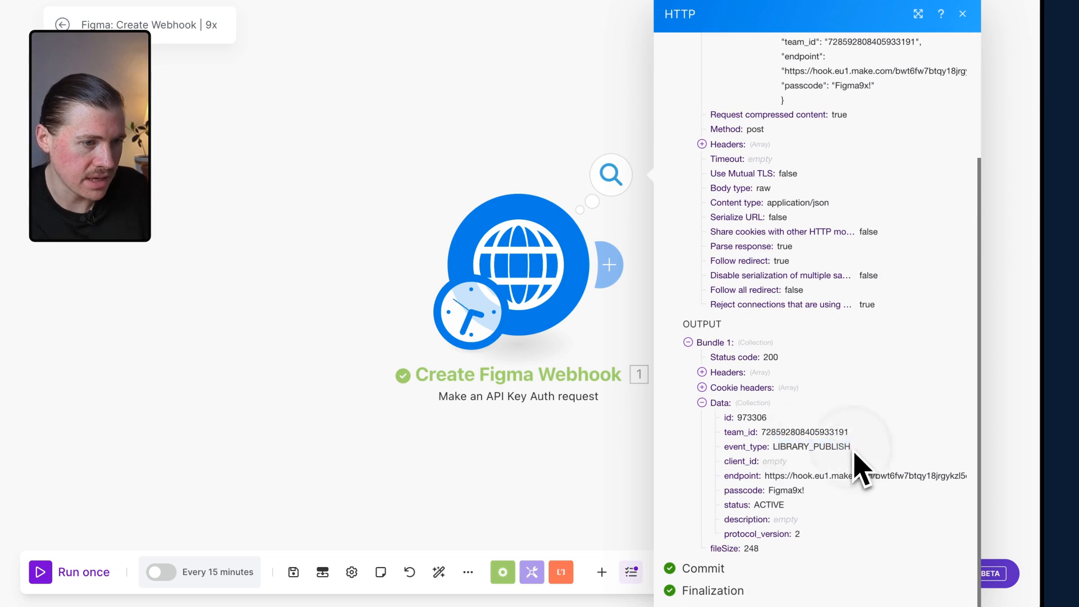
pyautogui.moveTo(774, 448); pyautogui.dragTo(846, 448)
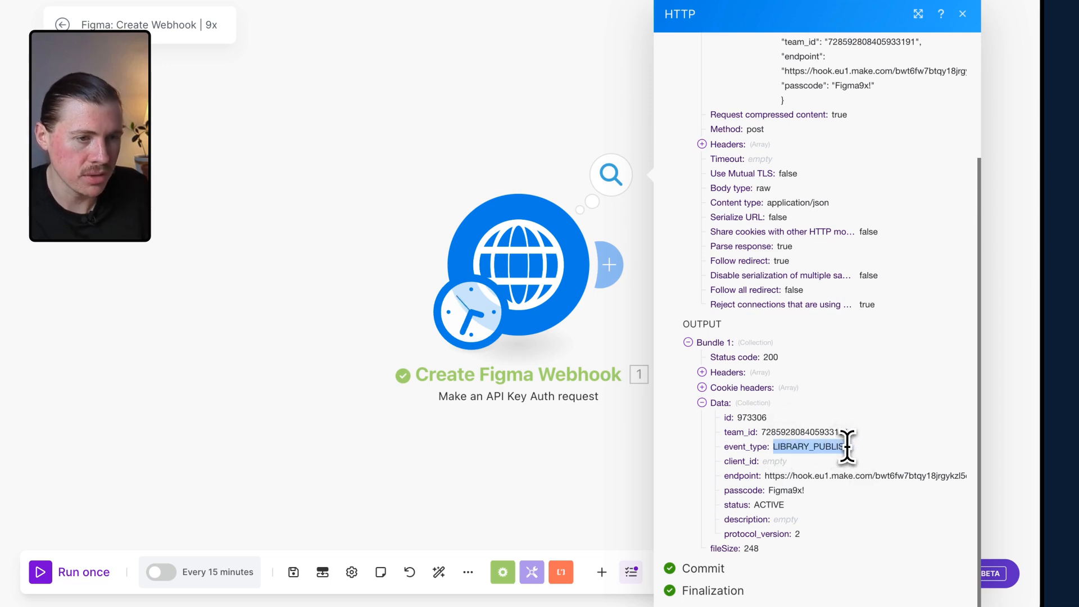
pyautogui.click(848, 448)
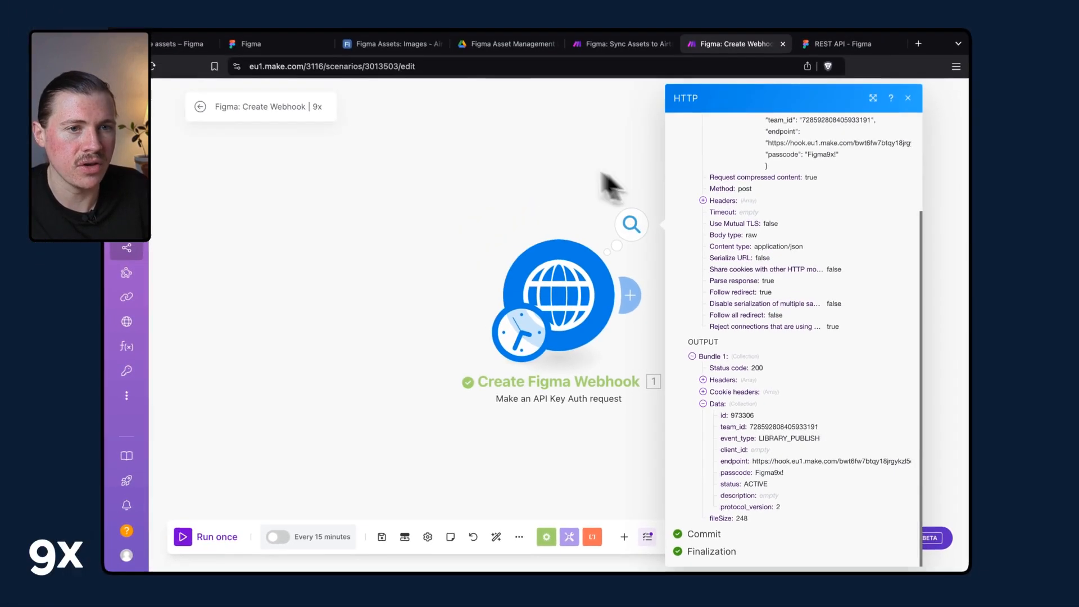
# Switch to the Sync Assets to Airtable scenario and run its Webhooks module alone so it waits for incoming data.
pyautogui.click(618, 45)
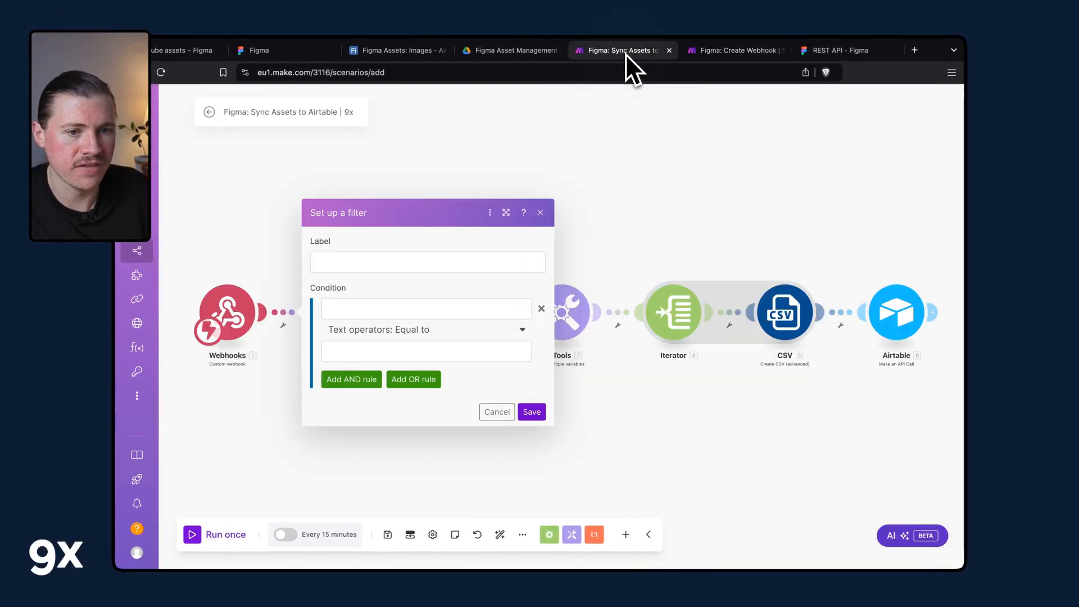
pyautogui.click(457, 177)
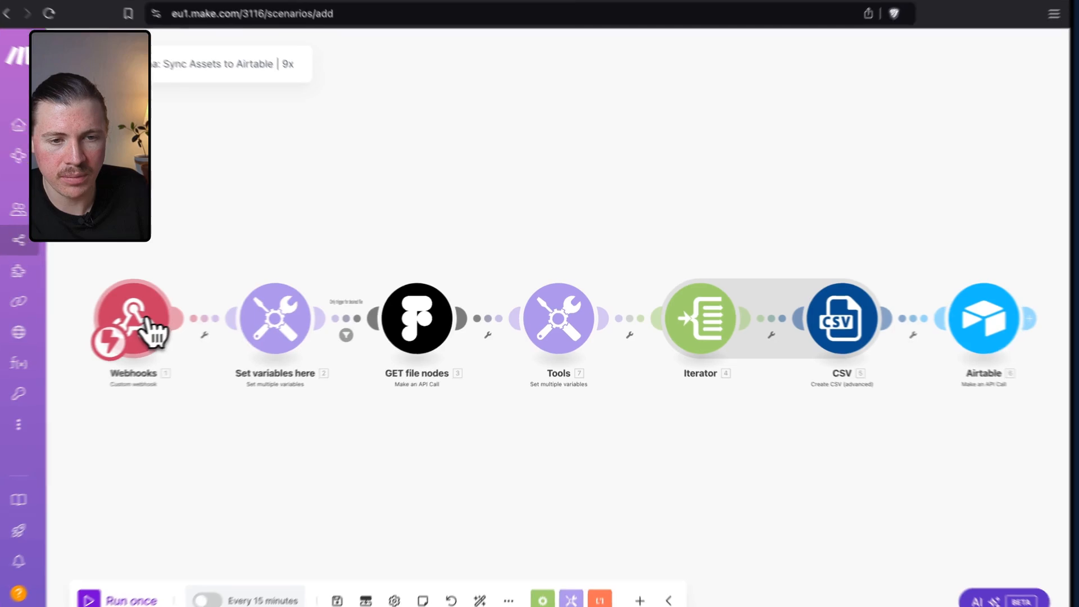
pyautogui.click(146, 322)
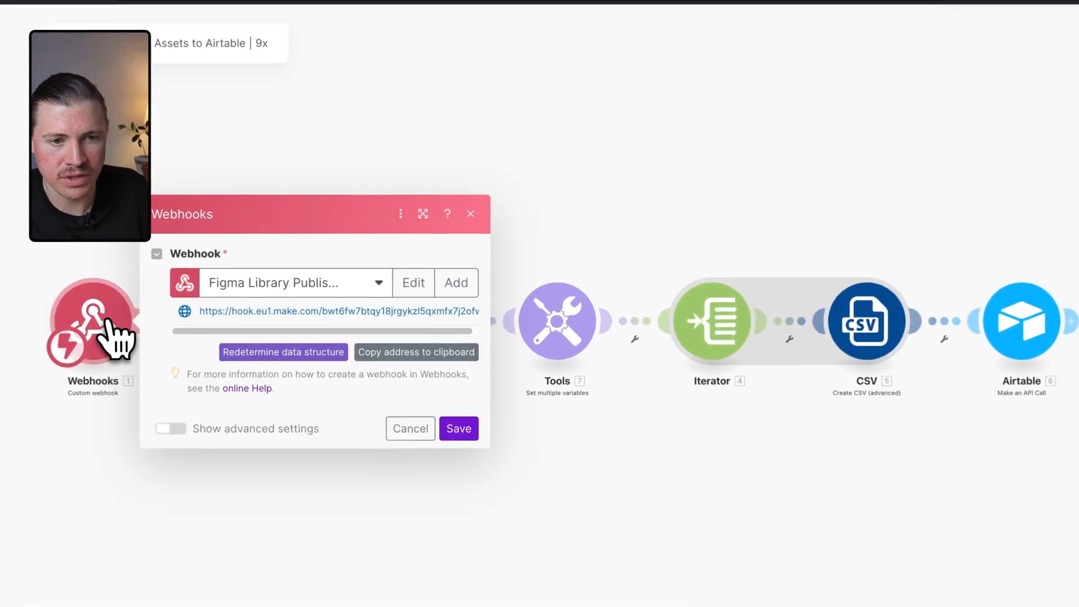
pyautogui.click(163, 355)
pyautogui.rightClick(137, 339)
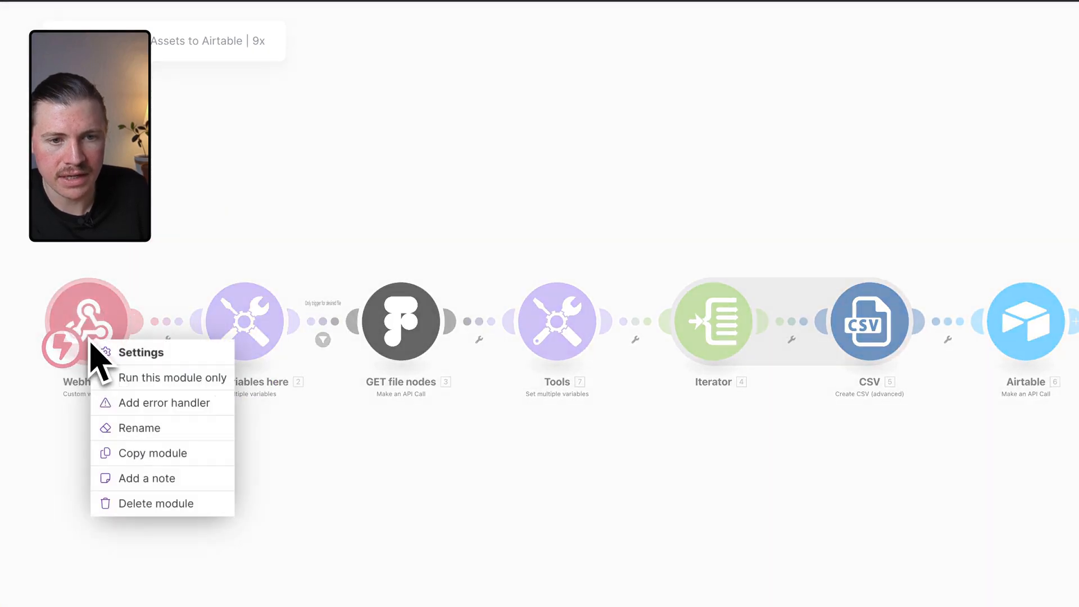
pyautogui.click(174, 377)
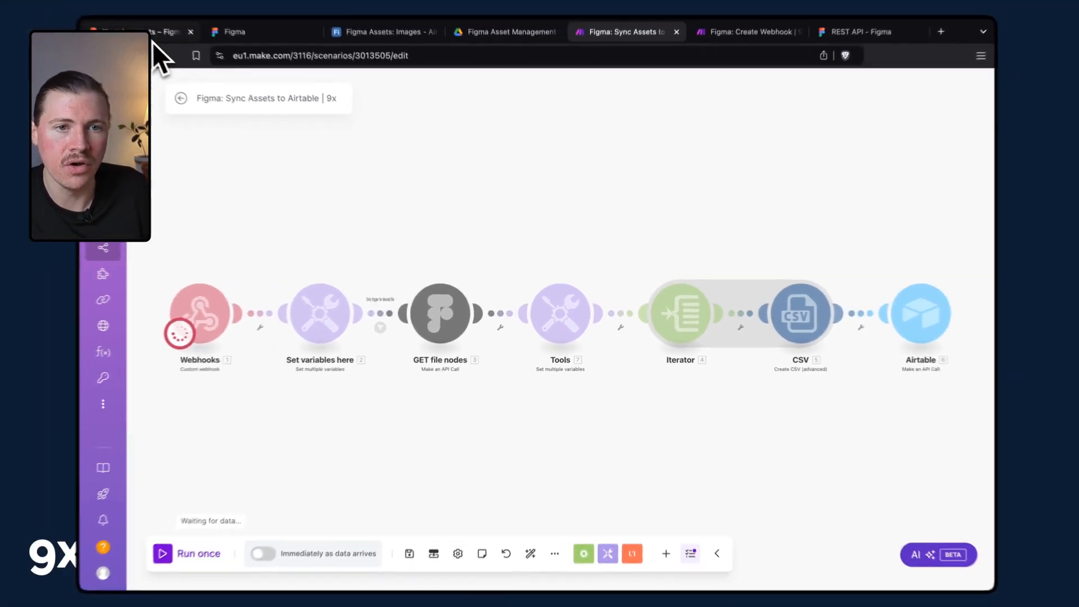
# In the Figma file, duplicate the last placeholder thumbnail frame inside the YouTube Export Frame.
pyautogui.click(154, 44)
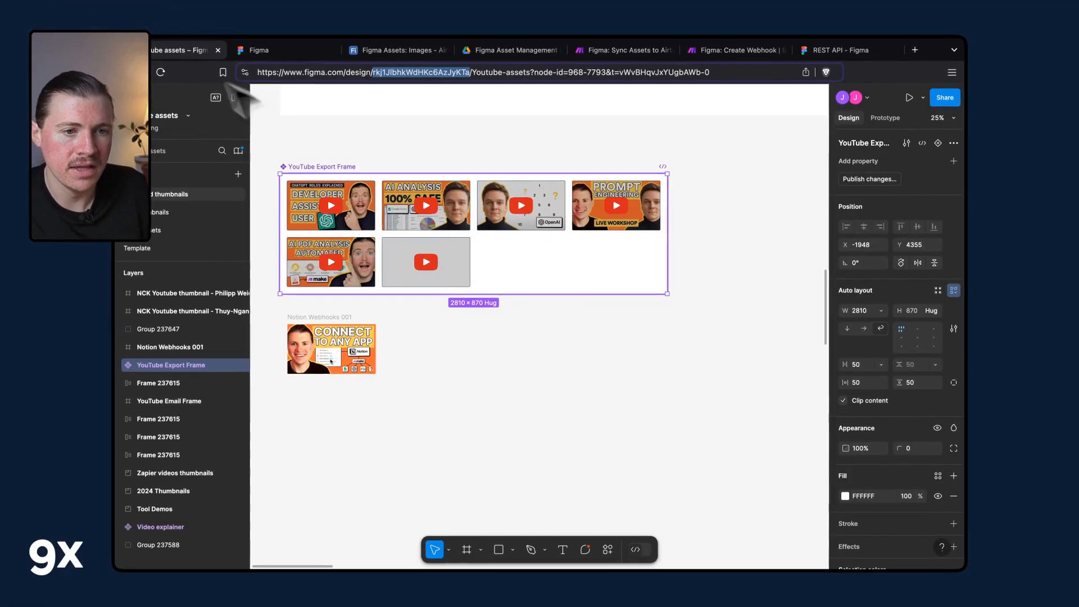
pyautogui.click(443, 242)
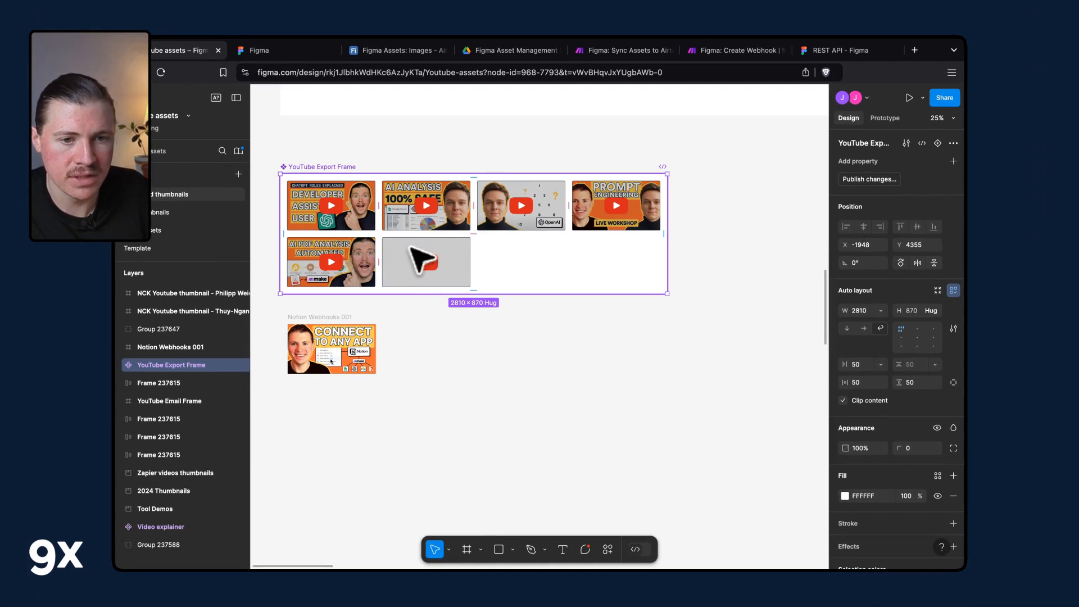
pyautogui.click(119, 365)
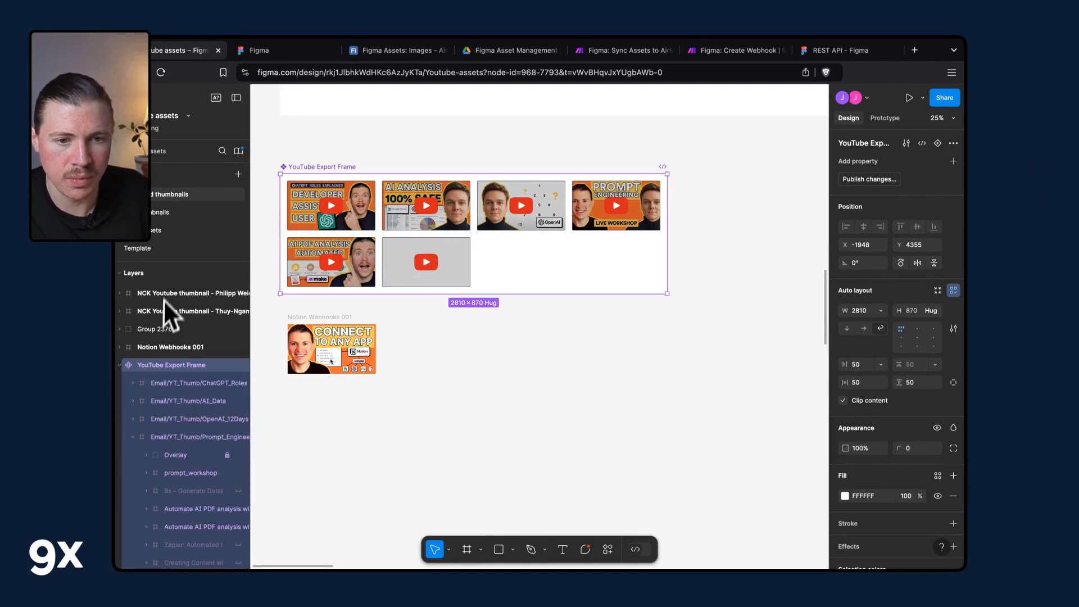
pyautogui.scroll(-5, 204, 416)
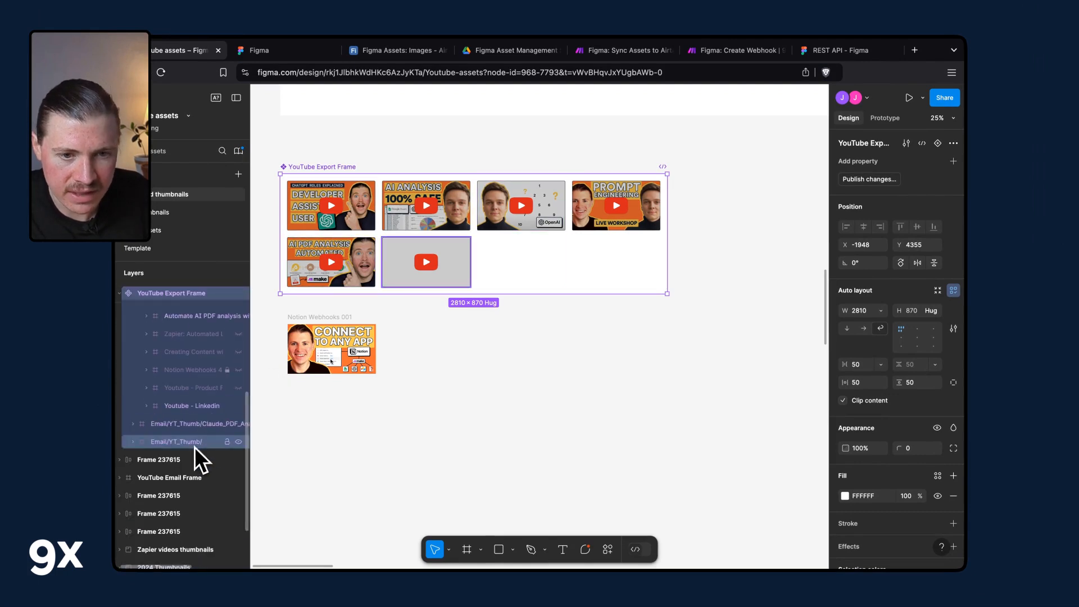
pyautogui.click(195, 444)
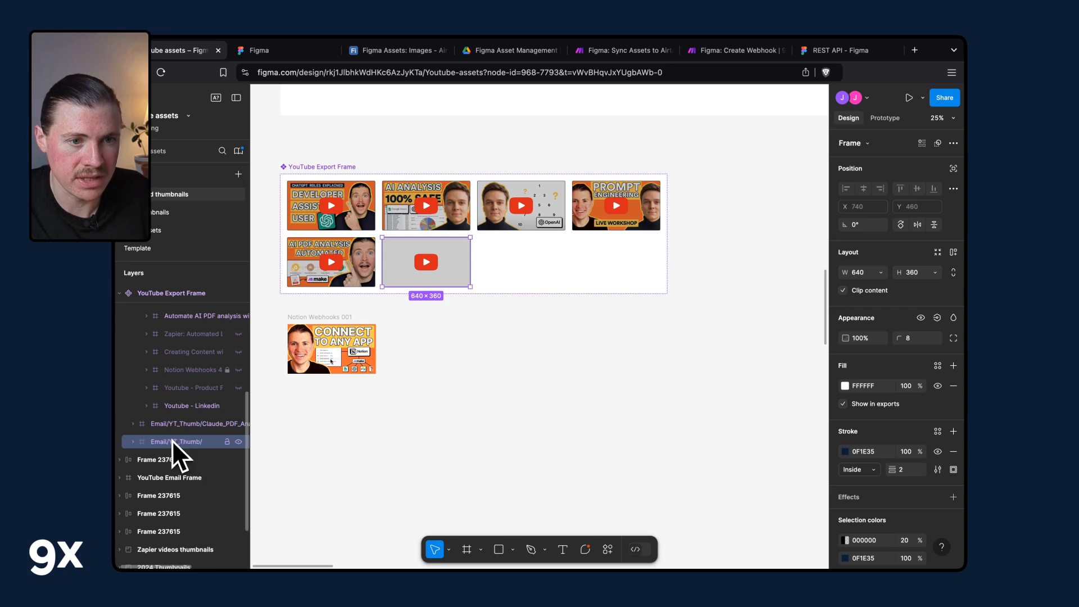
pyautogui.press('super+d')
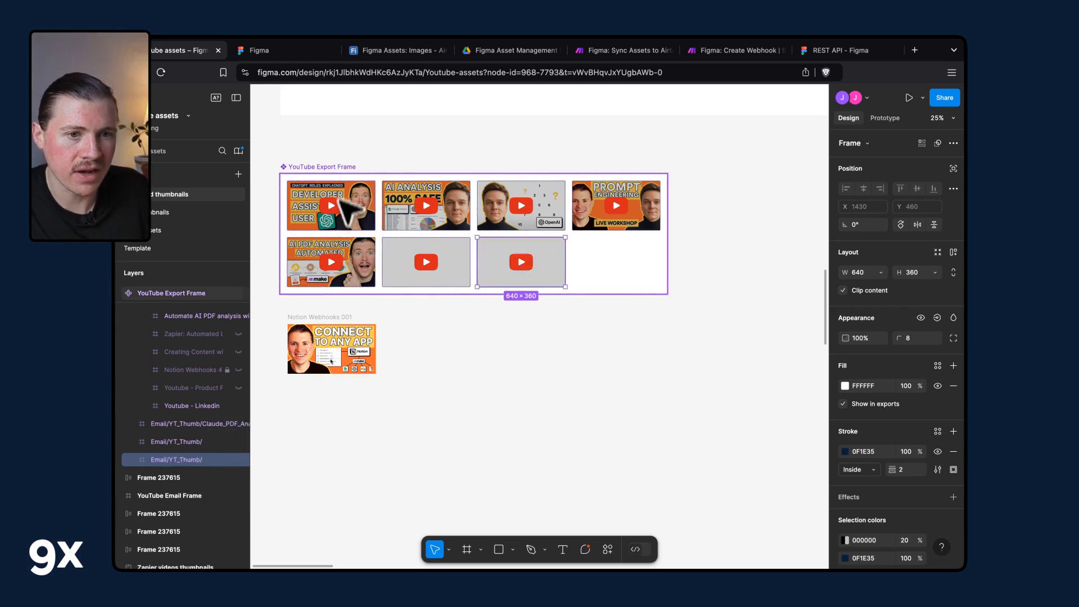
# Publish the library changes for the modified YouTube Export Frame component.
pyautogui.click(334, 166)
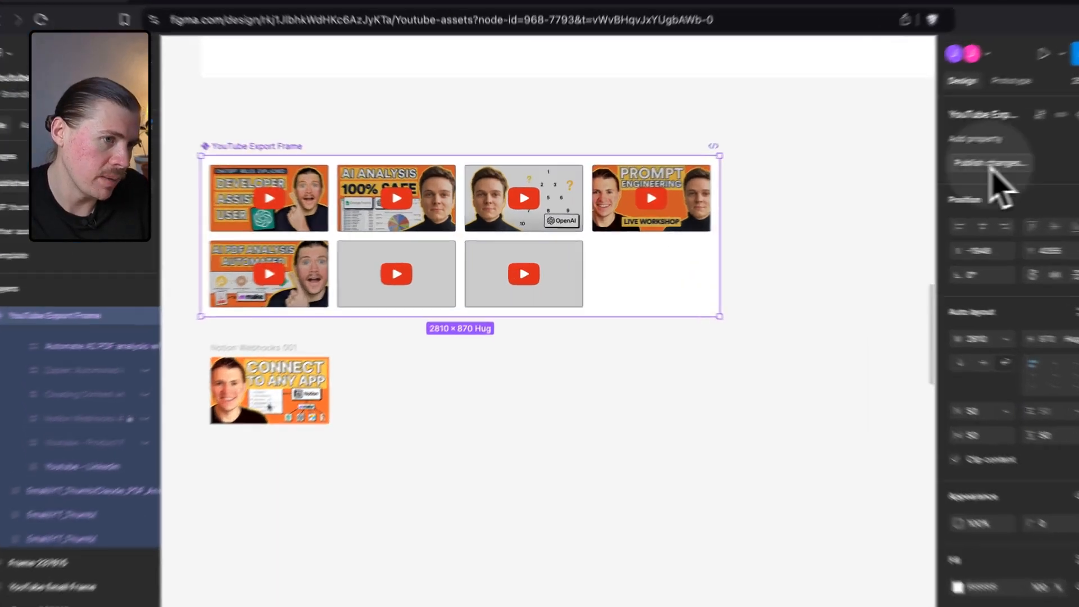
pyautogui.click(868, 180)
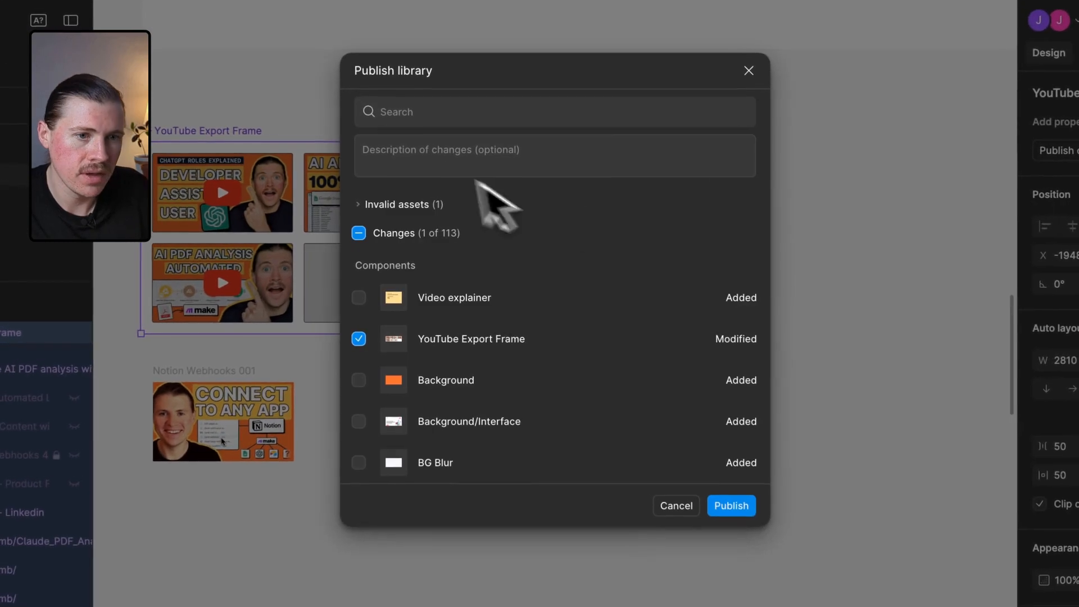
pyautogui.scroll(-3, 450, 313)
pyautogui.scroll(3, 465, 289)
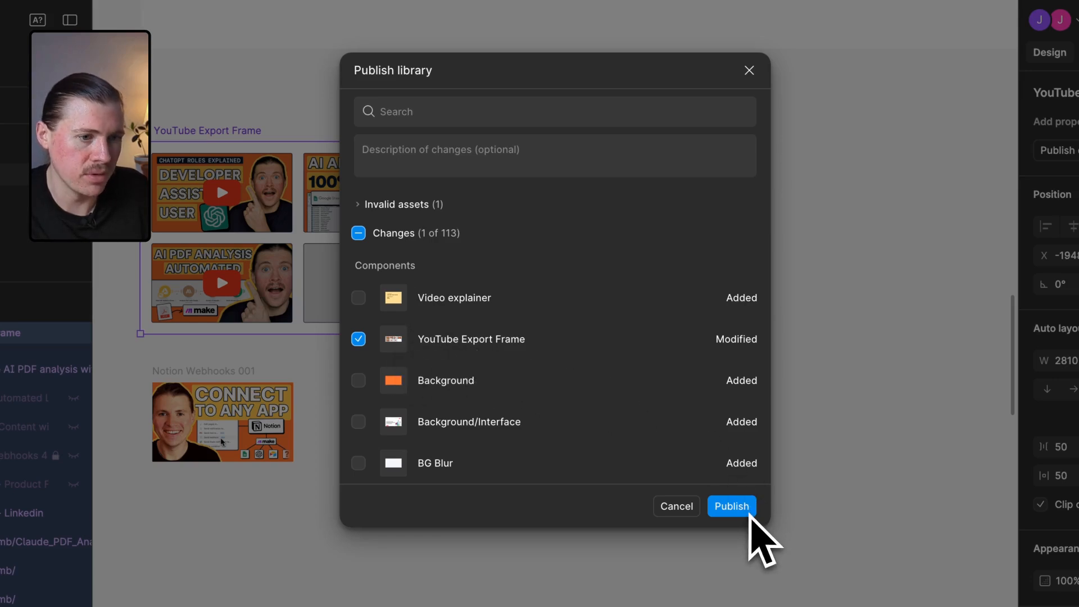
pyautogui.click(736, 508)
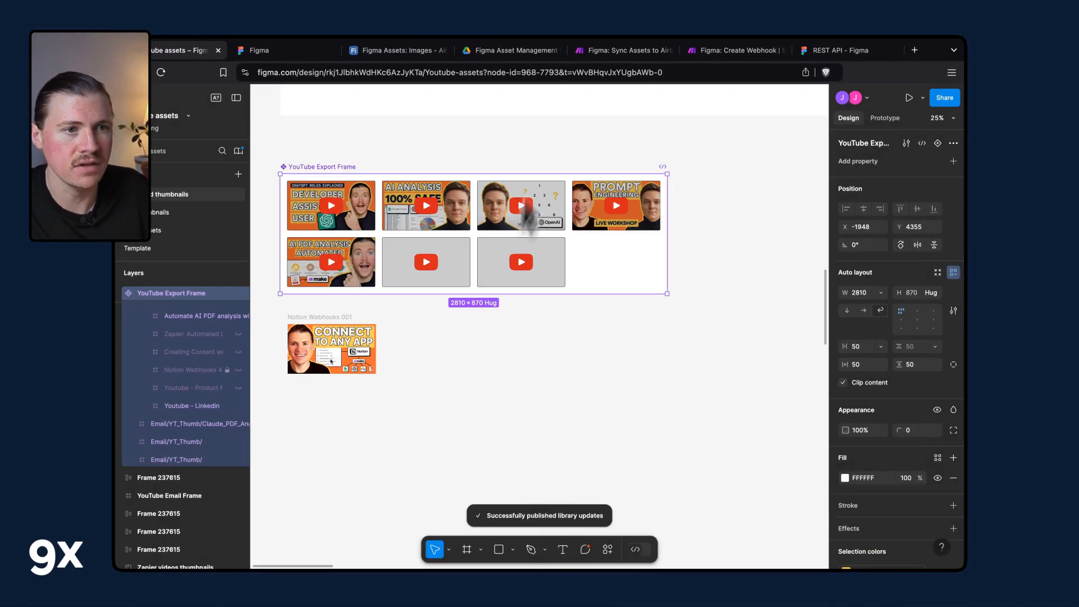
# Examine the Webhooks module's received bundle: event type, file key and the modified components list.
pyautogui.click(632, 55)
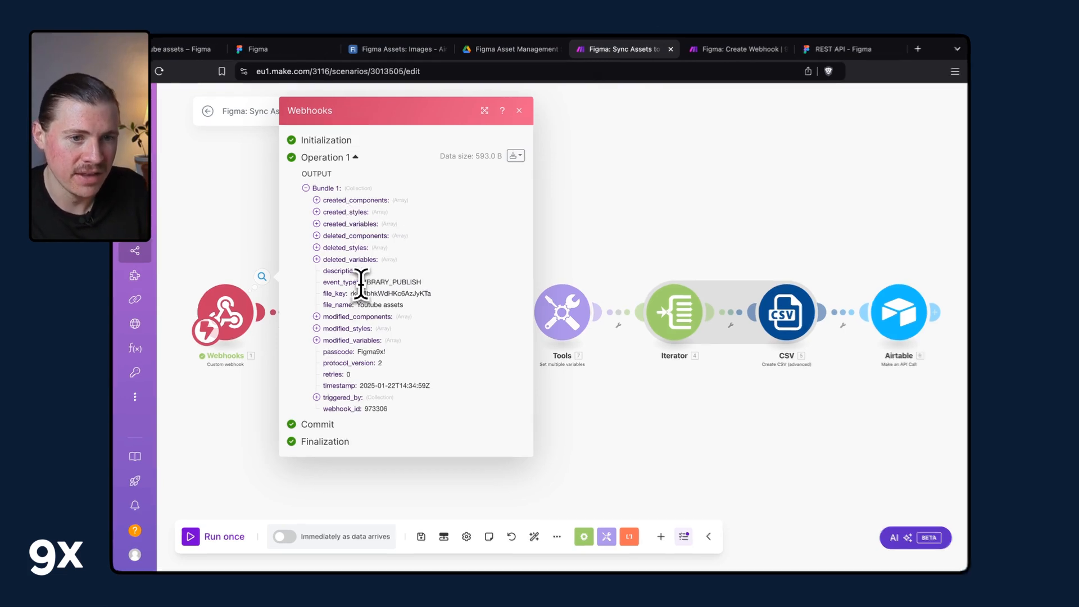
pyautogui.doubleClick(362, 282)
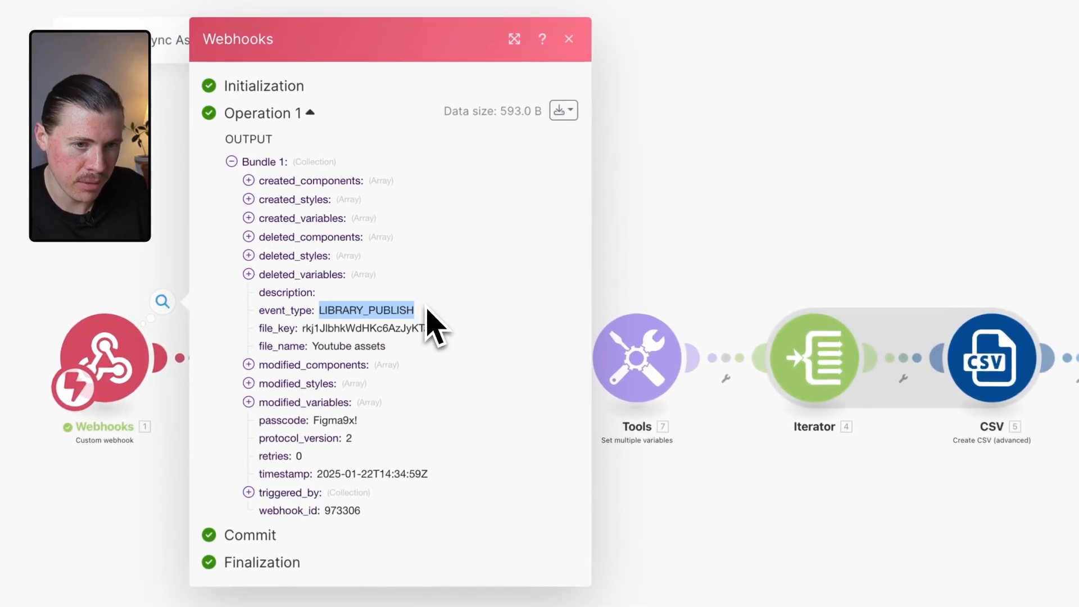
pyautogui.doubleClick(328, 330)
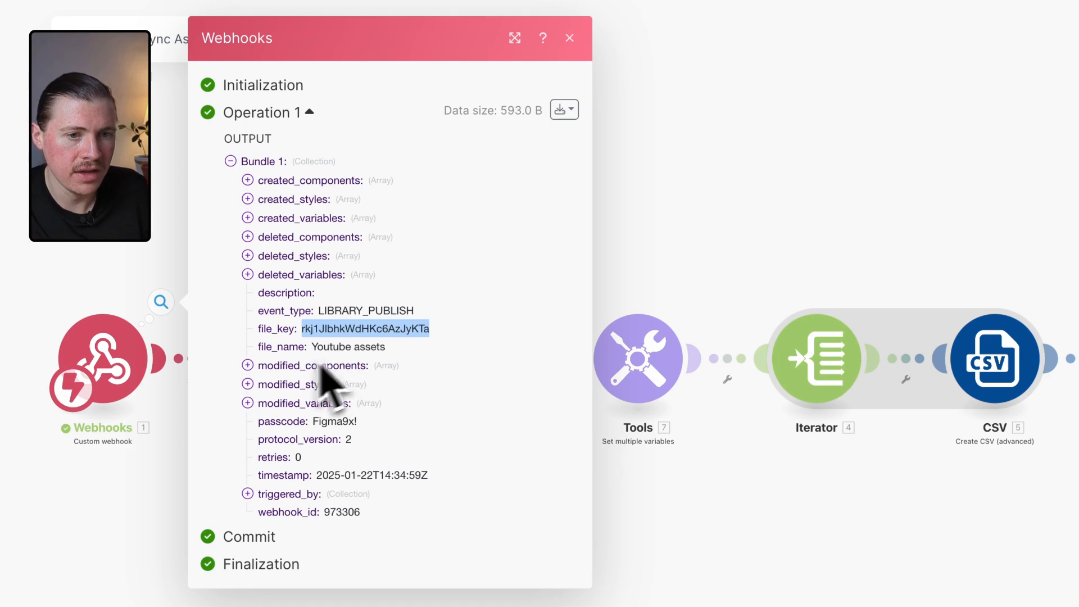
pyautogui.click(247, 365)
pyautogui.click(264, 374)
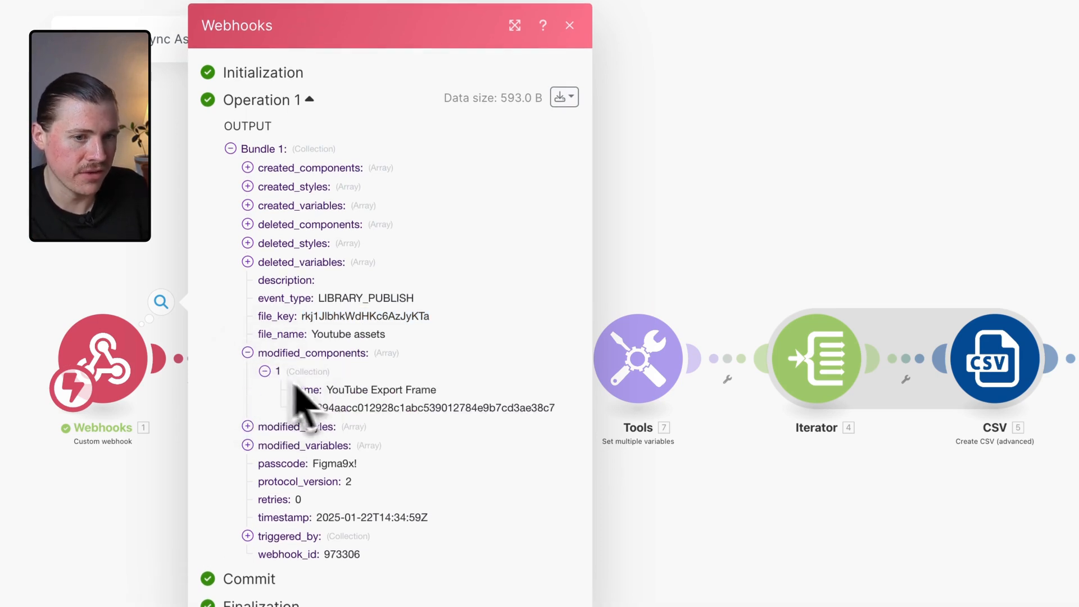
pyautogui.moveTo(327, 390); pyautogui.dragTo(437, 392)
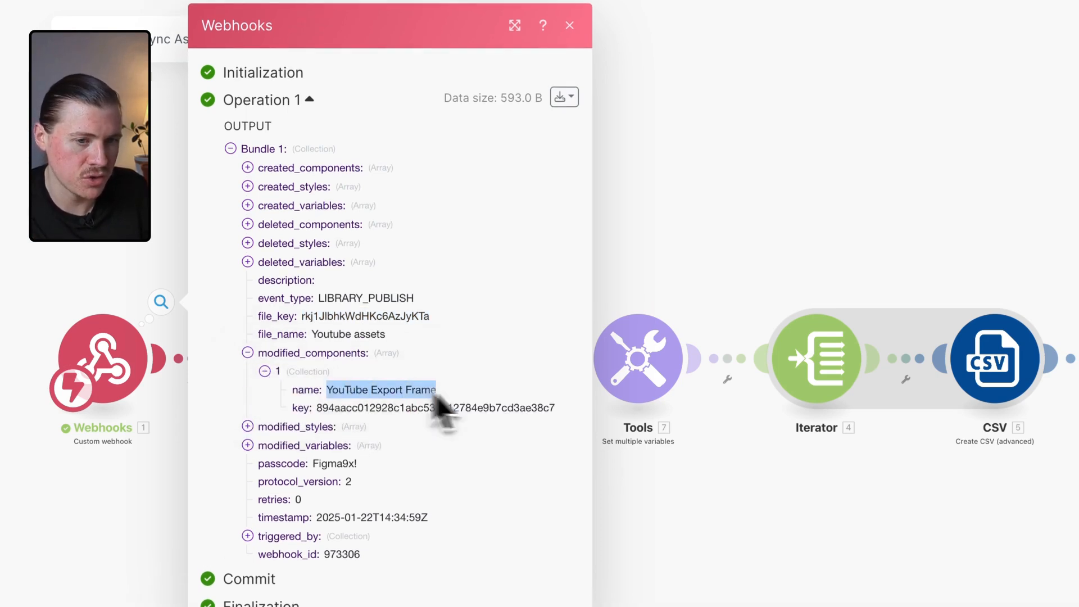
pyautogui.click(475, 400)
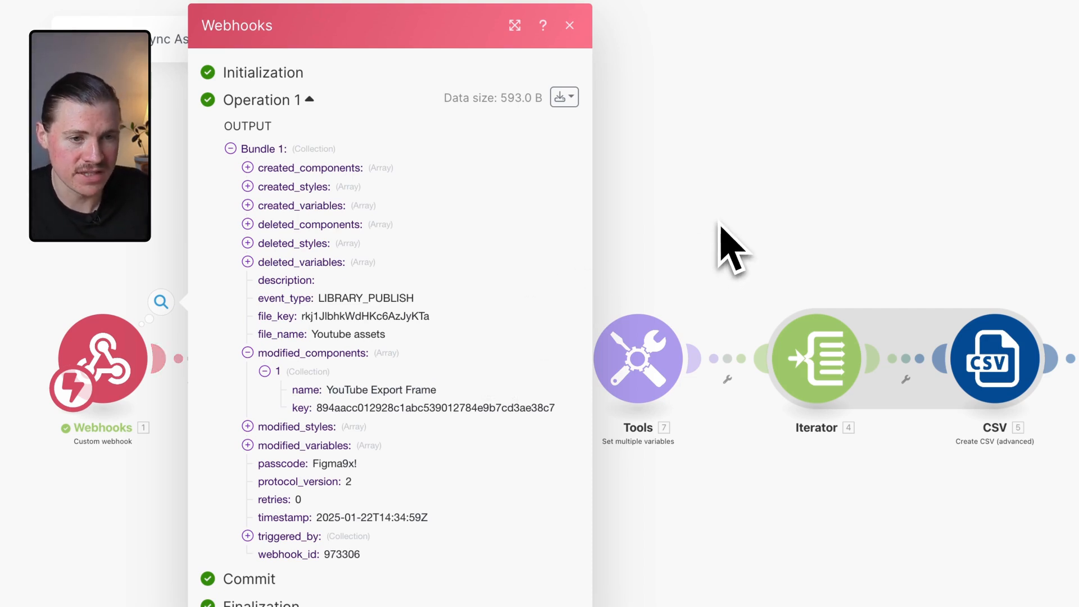
pyautogui.click(719, 225)
# Check the 'Only trigger for desired file' filter and the Figma File Key variable against the webhook's file_key.
pyautogui.scroll(5, 390, 389)
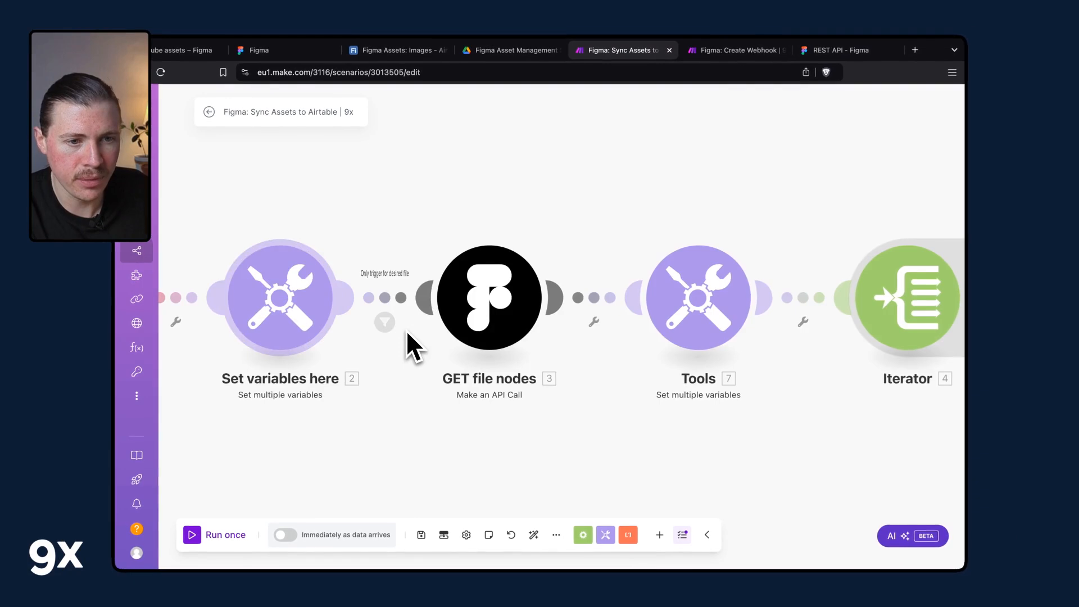
pyautogui.scroll(-5, 407, 329)
pyautogui.scroll(5, 419, 339)
pyautogui.moveTo(363, 340); pyautogui.dragTo(491, 422)
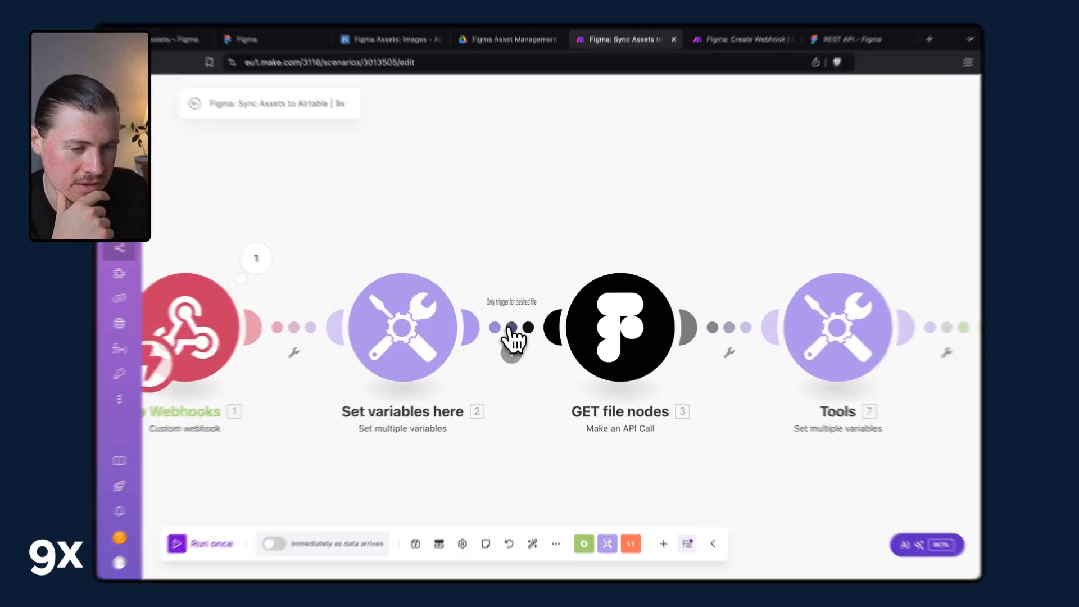
pyautogui.click(511, 332)
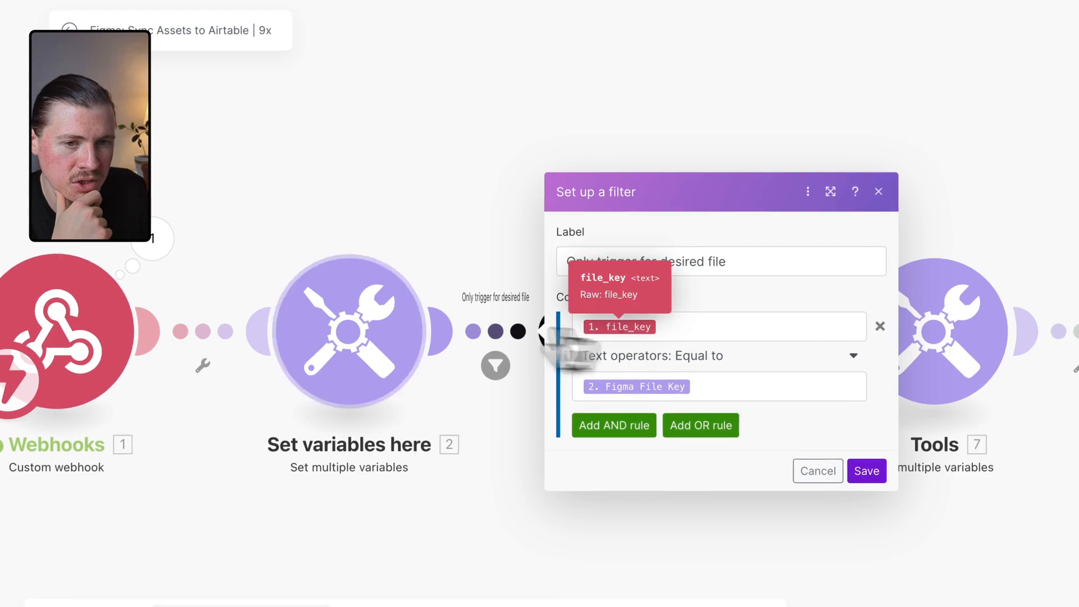
pyautogui.click(160, 239)
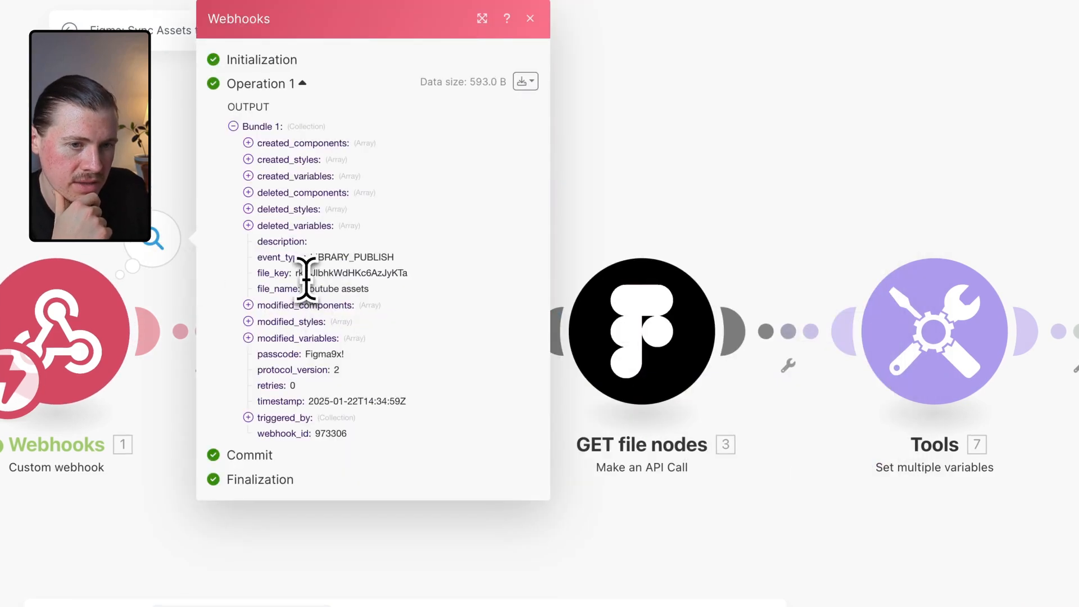
pyautogui.doubleClick(306, 274)
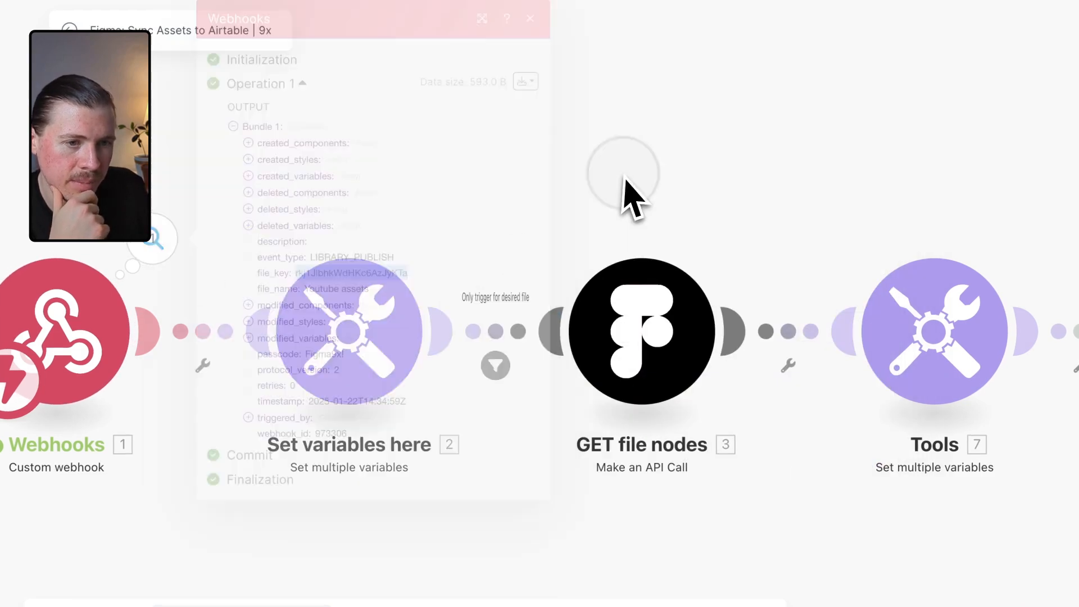
pyautogui.click(385, 330)
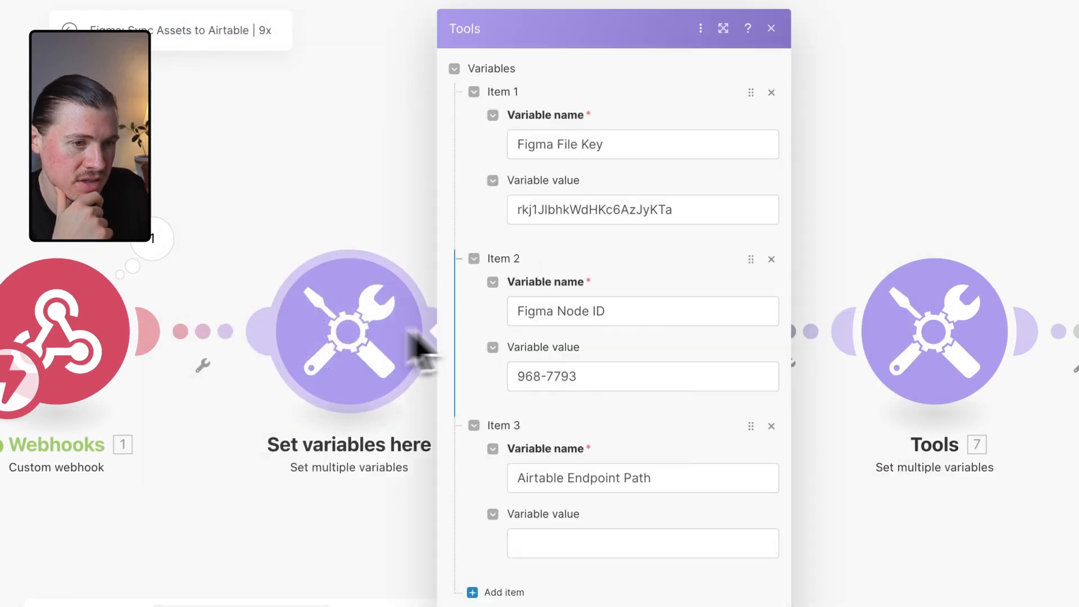
pyautogui.doubleClick(643, 209)
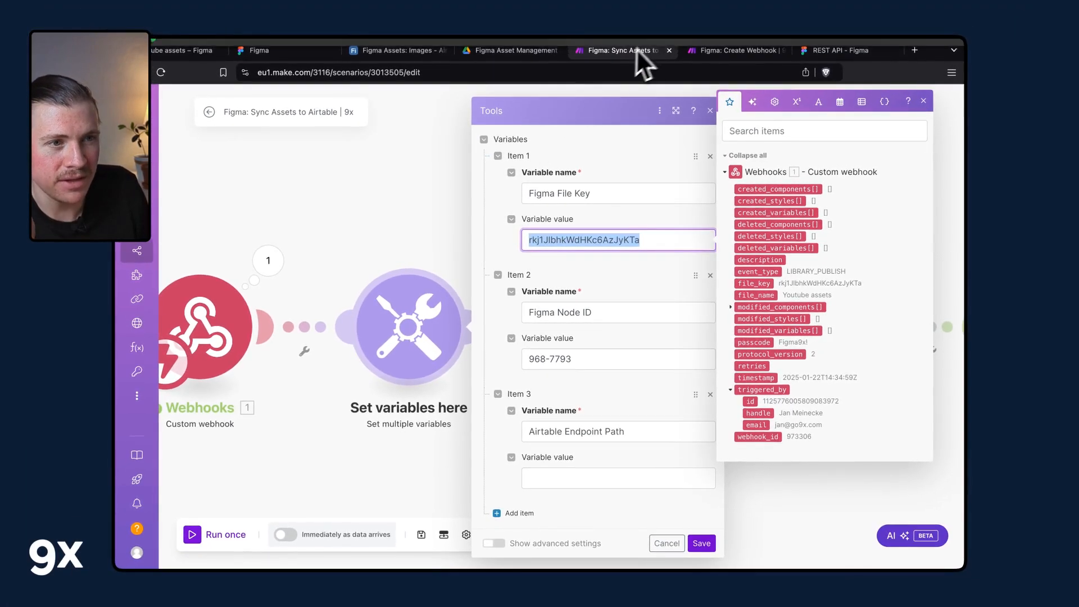
# Examine the Create Figma Webhook module's request content: event type, team ID, endpoint and passcode.
pyautogui.click(739, 50)
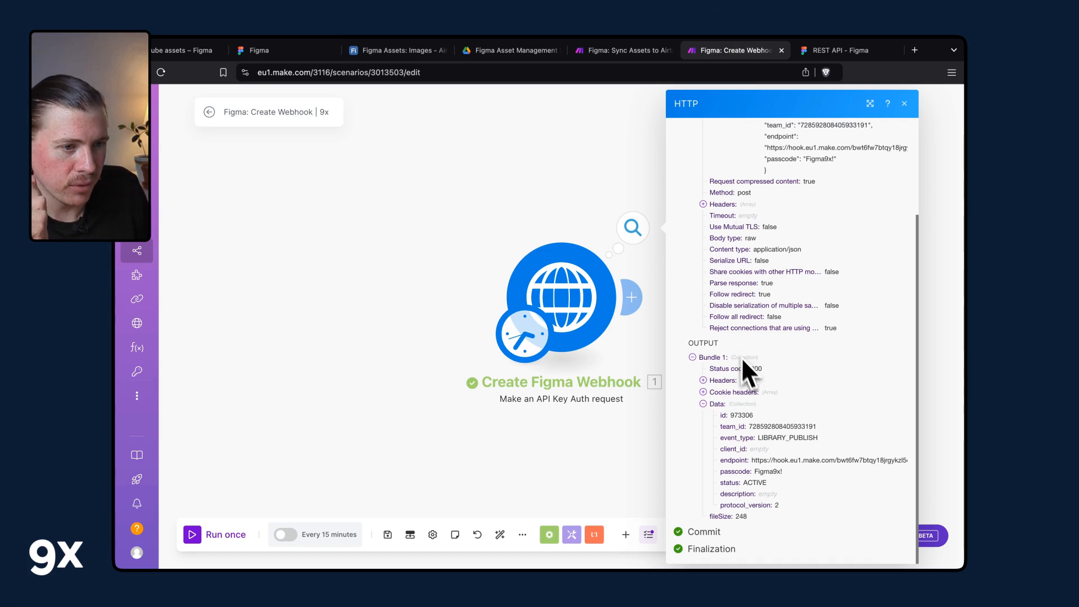
pyautogui.click(609, 296)
pyautogui.scroll(-3, 682, 359)
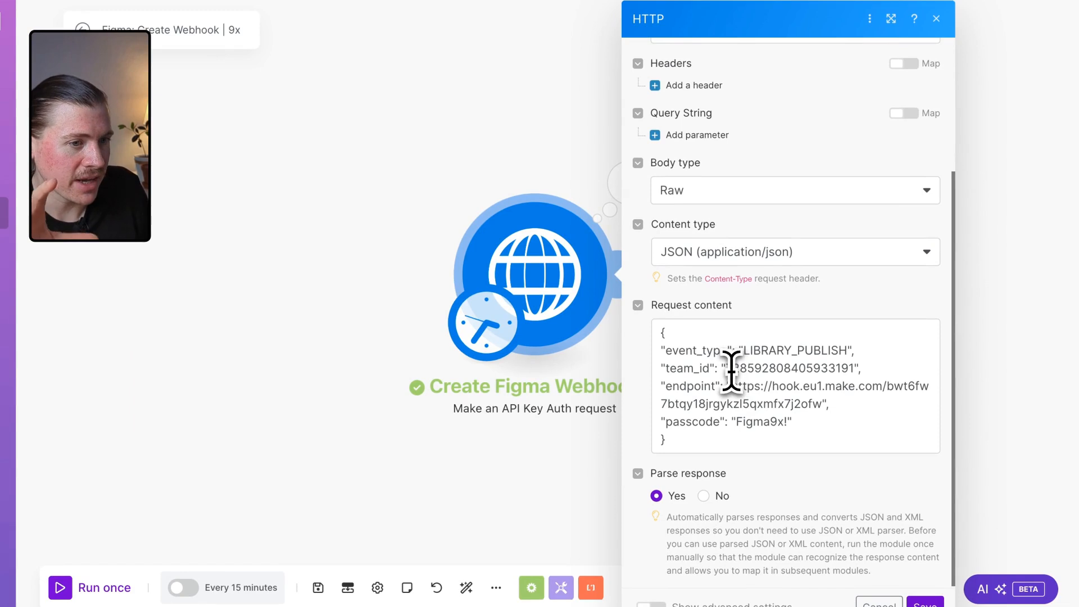
pyautogui.moveTo(743, 351); pyautogui.dragTo(834, 352)
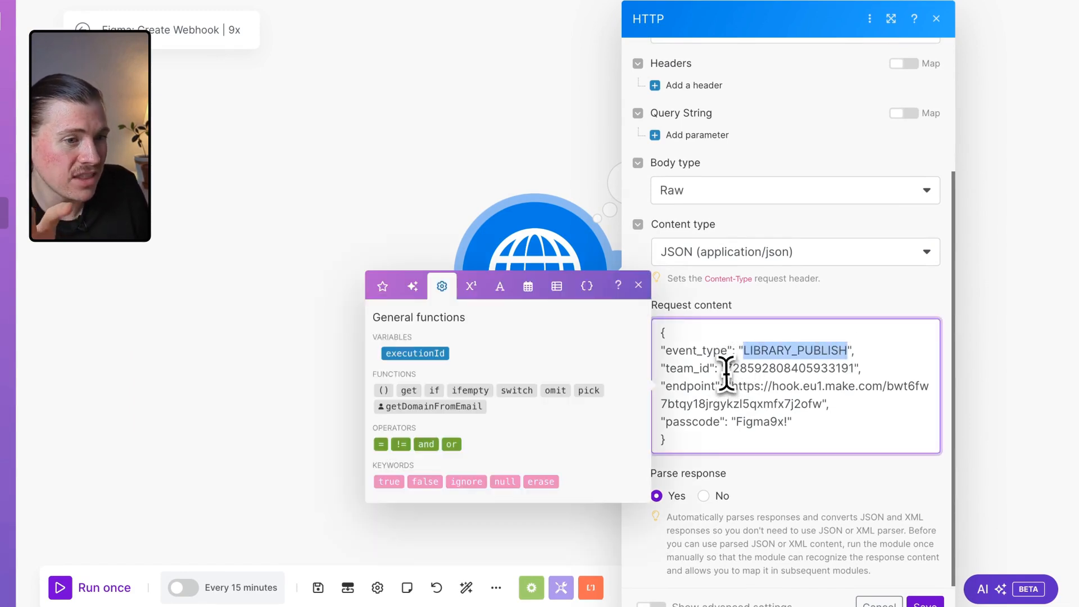
pyautogui.moveTo(725, 368); pyautogui.dragTo(830, 368)
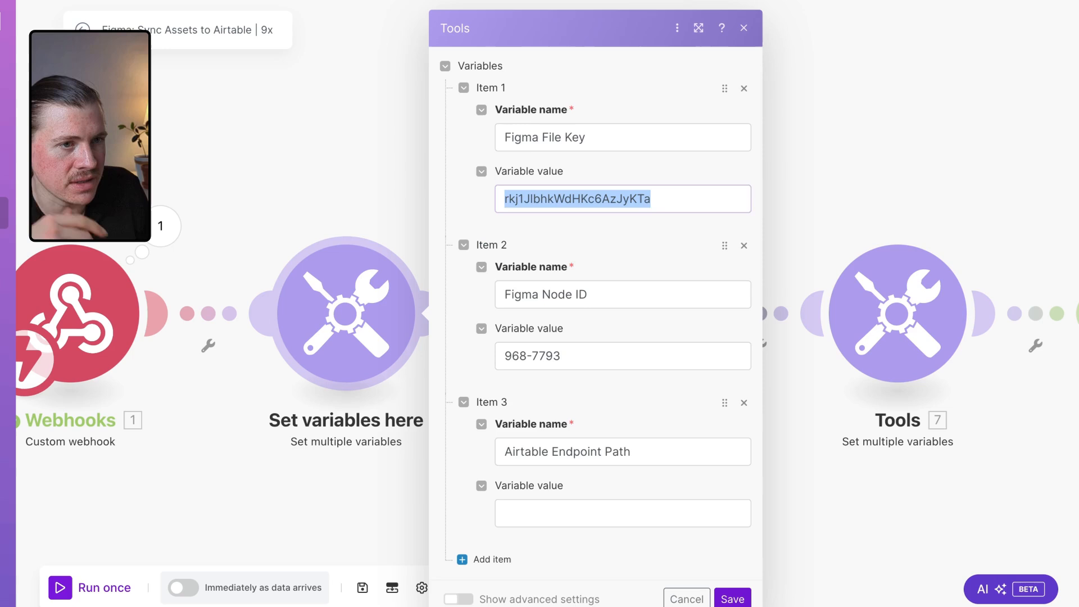
# Review the 'Only trigger for desired file' filter condition and the Set variables module's values.
pyautogui.click(323, 197)
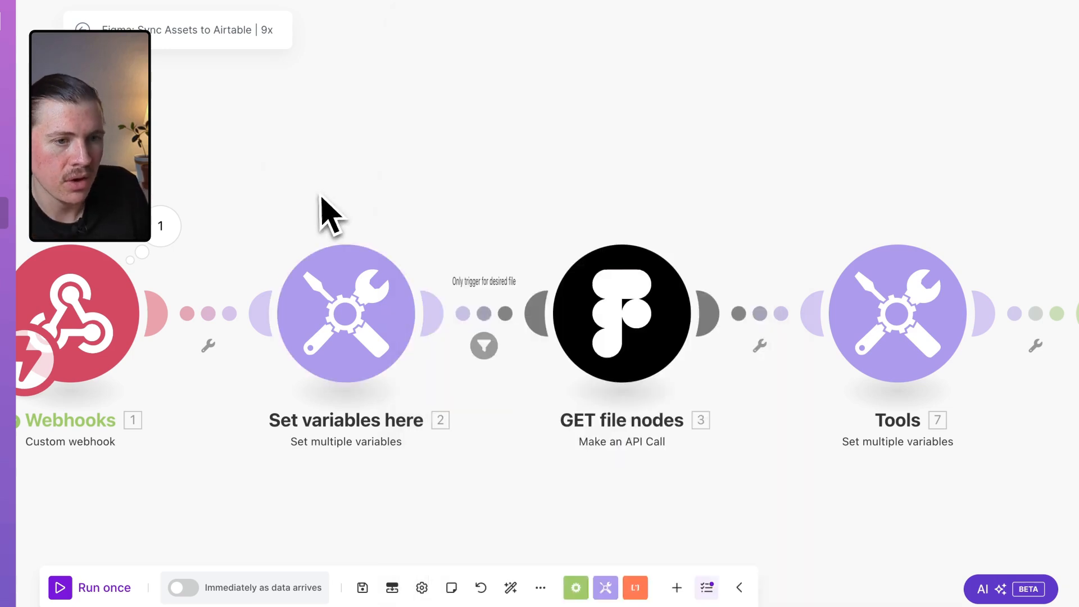
pyautogui.click(478, 290)
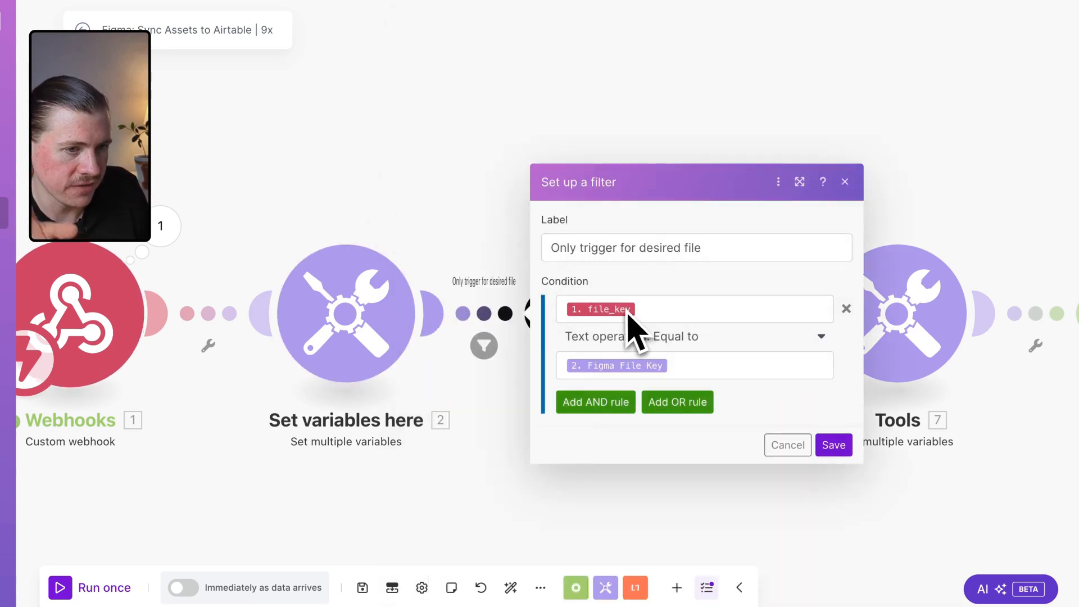
pyautogui.click(368, 334)
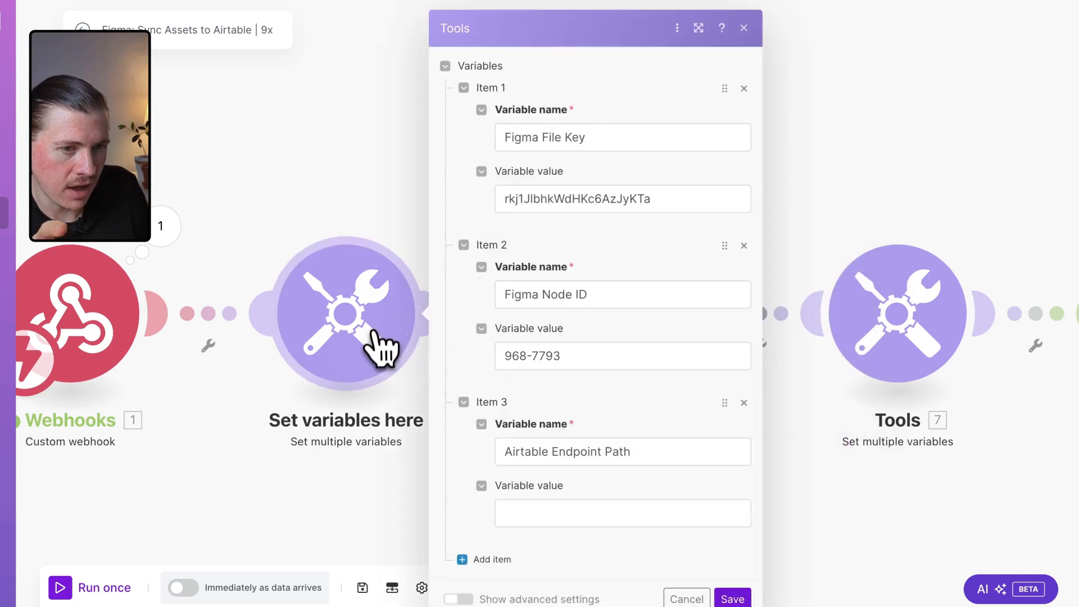
pyautogui.click(339, 209)
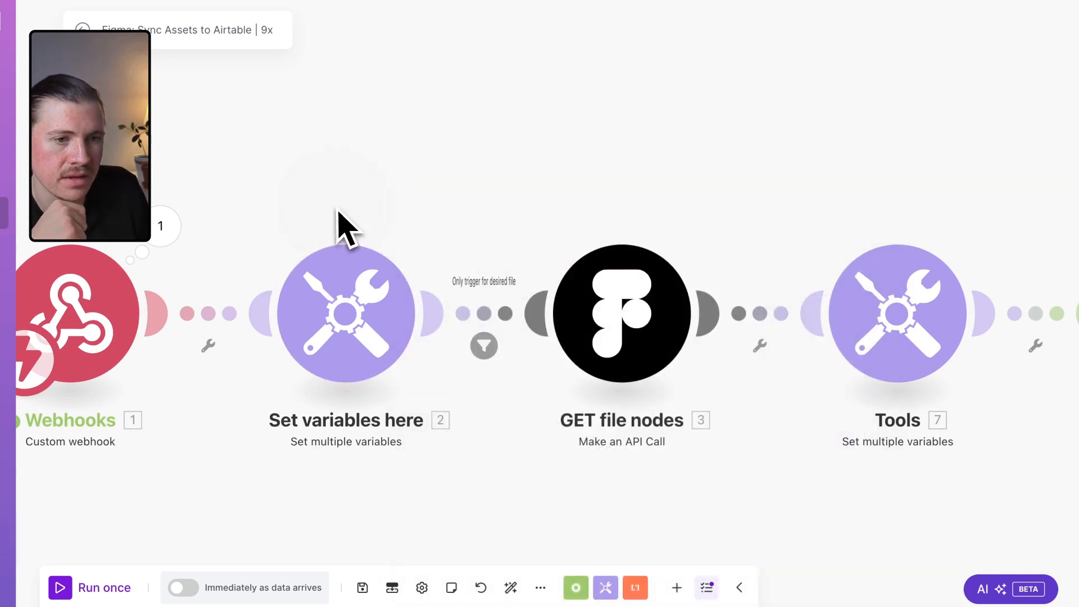
pyautogui.moveTo(439, 267); pyautogui.dragTo(410, 196)
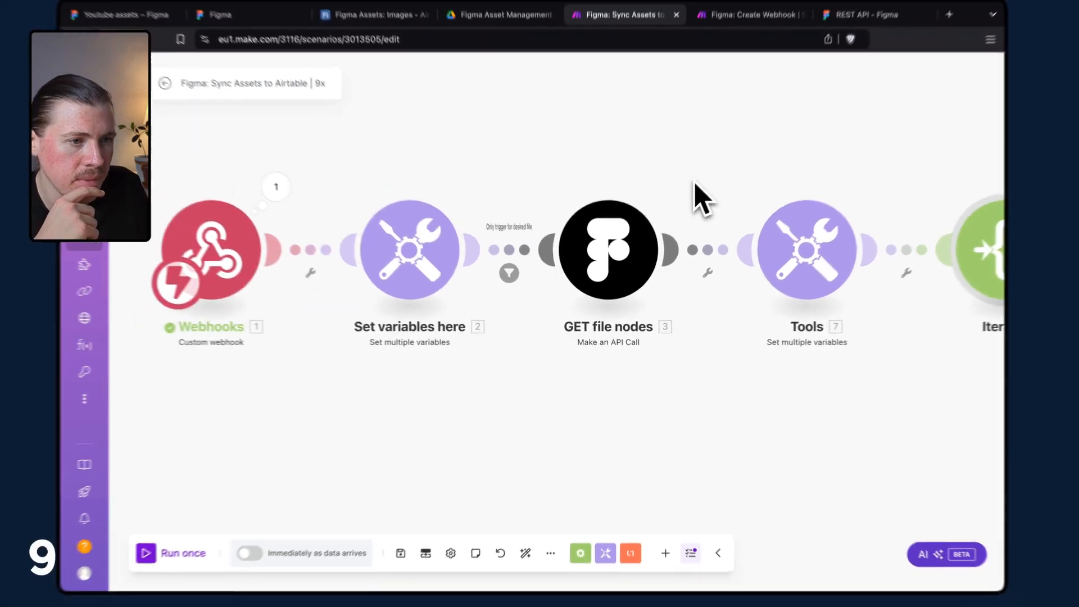
# Save the Sync Assets to Airtable scenario and run it once to wait for incoming webhook data.
pyautogui.rightClick(718, 249)
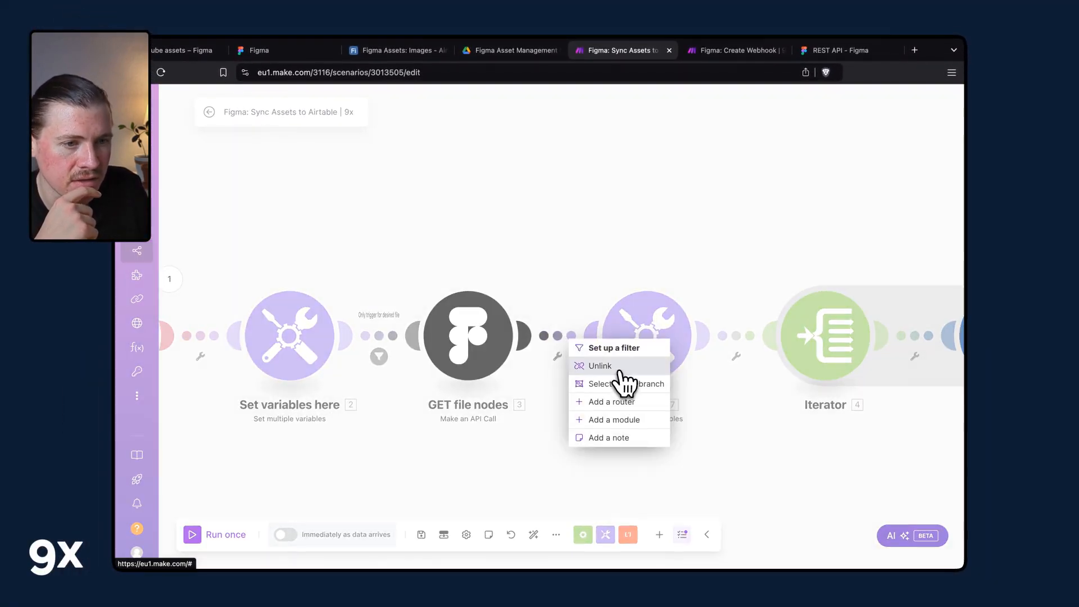
pyautogui.click(618, 368)
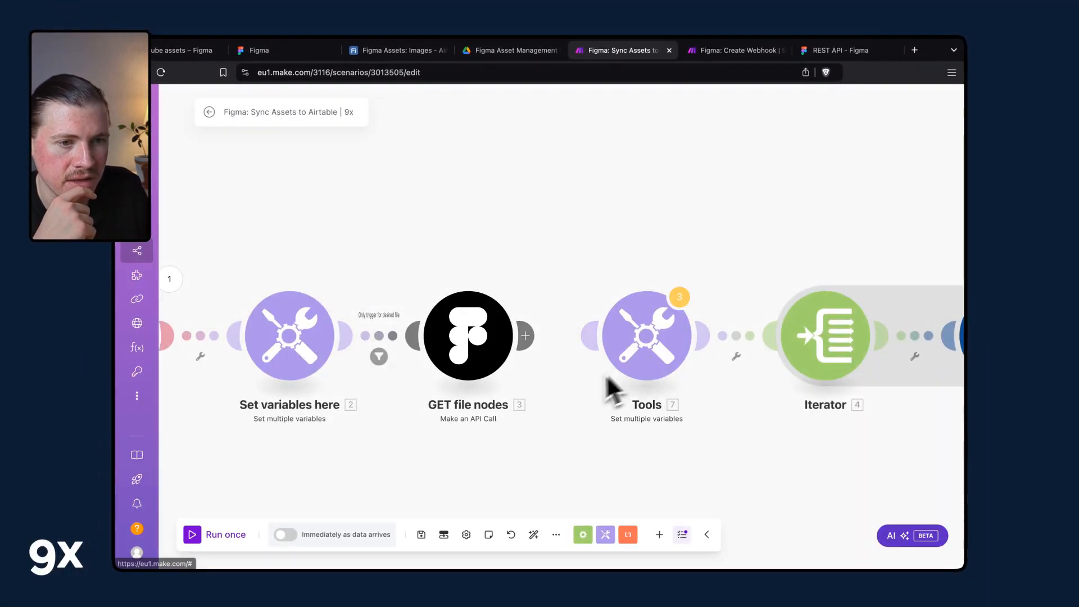
pyautogui.click(422, 534)
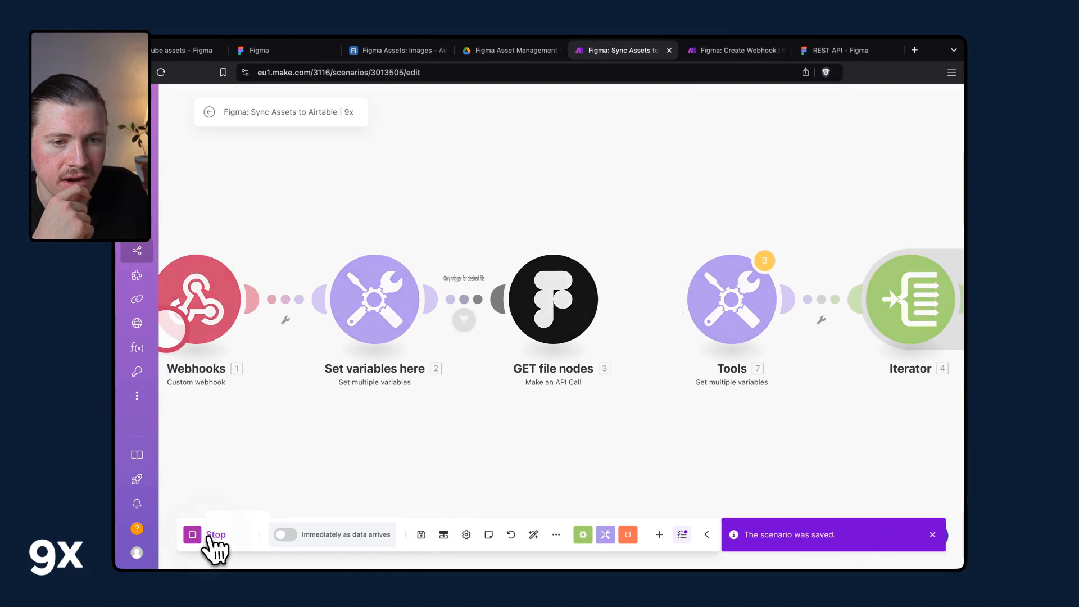
pyautogui.click(207, 534)
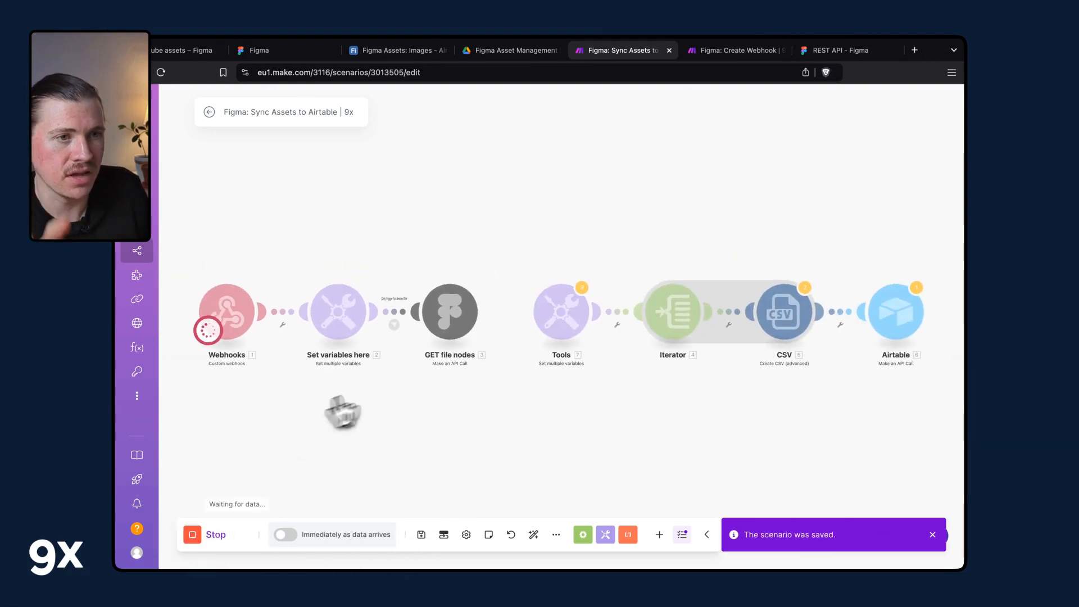
# In the Figma file, delete the last placeholder thumbnail frame from the YouTube Export Frame.
pyautogui.click(185, 50)
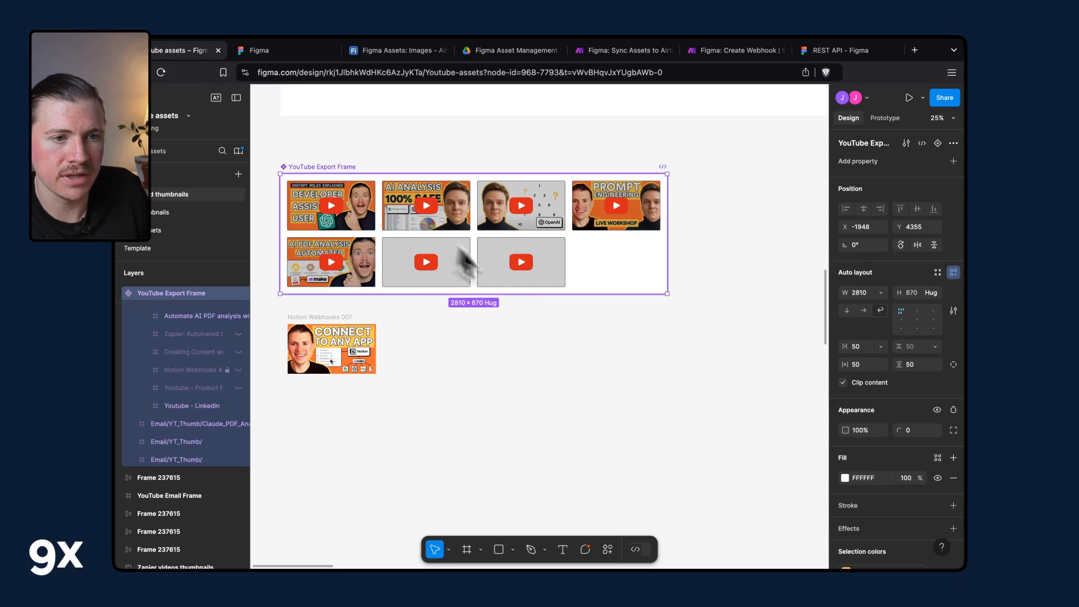
pyautogui.click(219, 456)
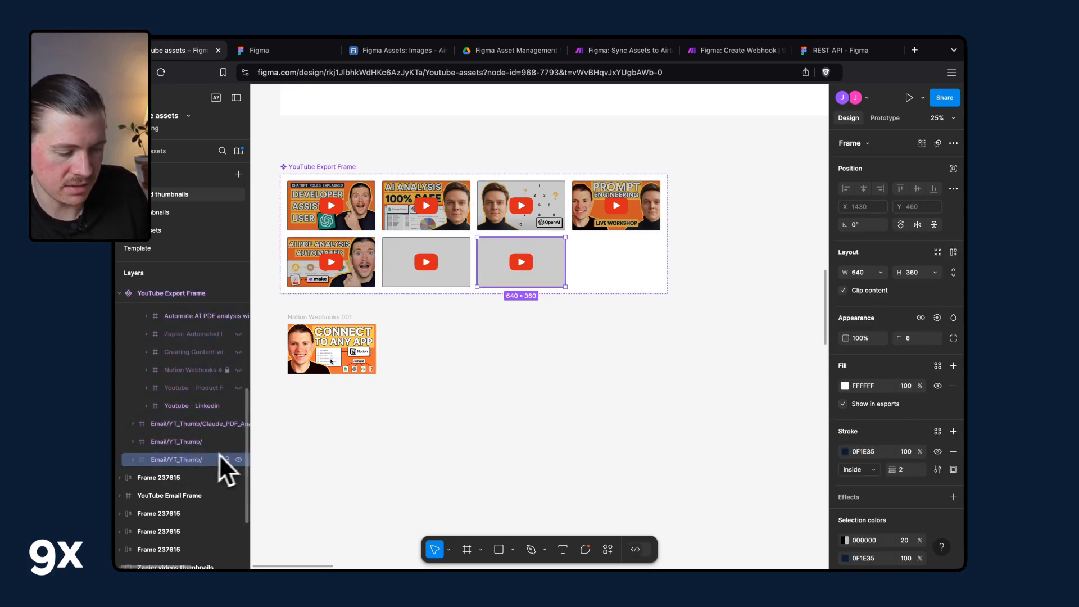
pyautogui.press('Delete')
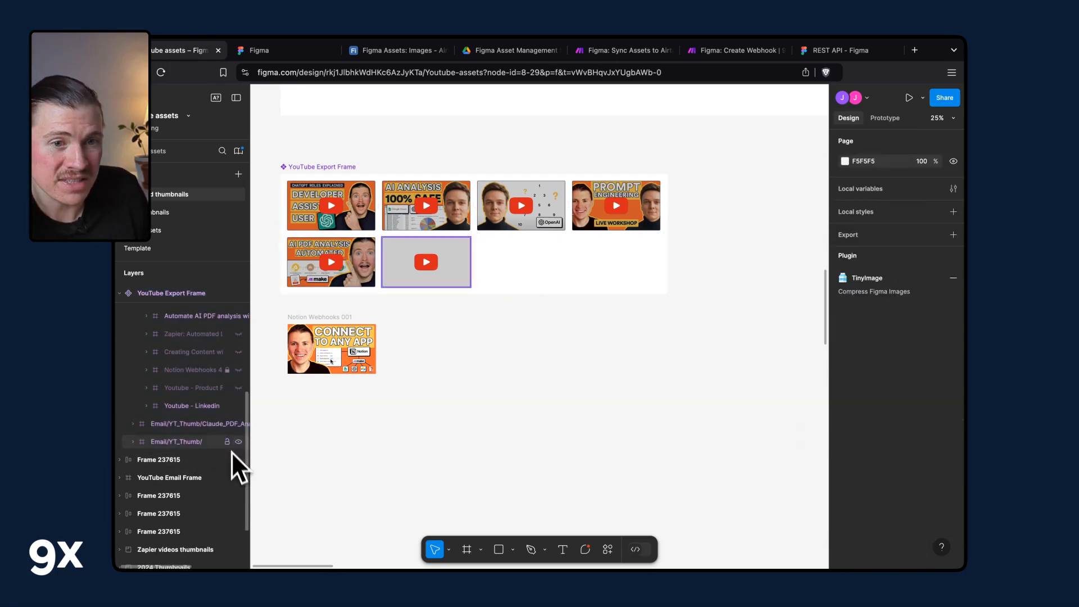
# Publish the library changes for the modified YouTube Export Frame component.
pyautogui.click(330, 166)
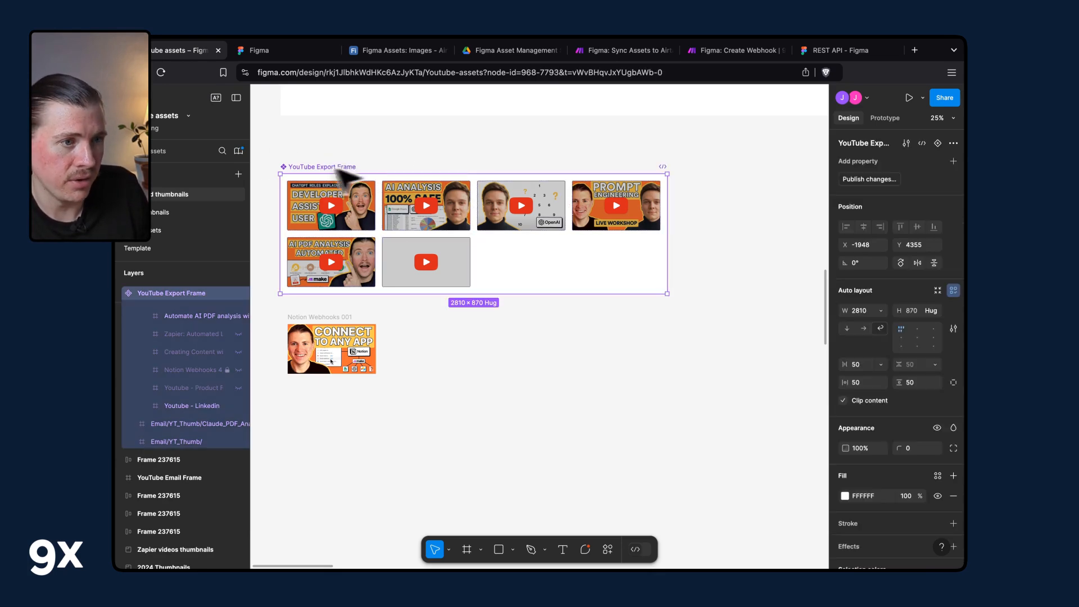
pyautogui.click(873, 181)
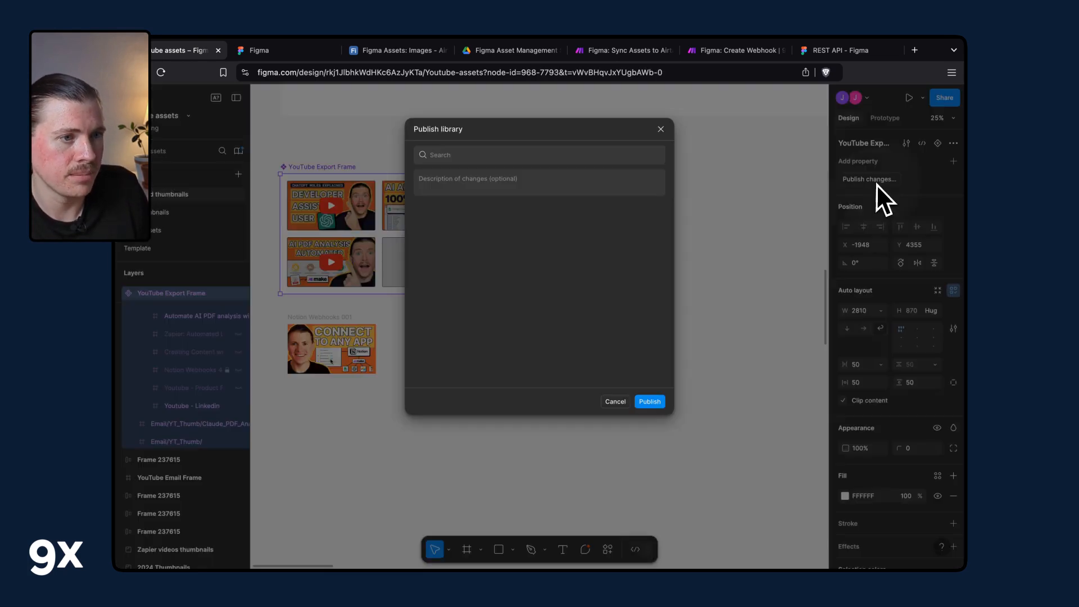
pyautogui.click(661, 400)
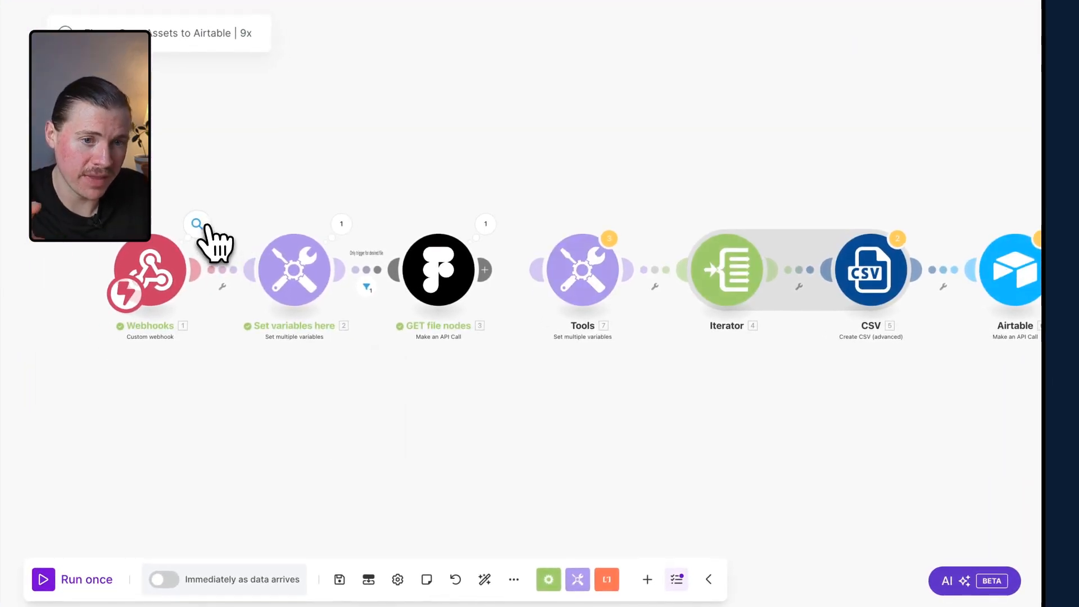
# Inspect the new run's output bundles of the Webhooks and Set variables modules.
pyautogui.click(198, 225)
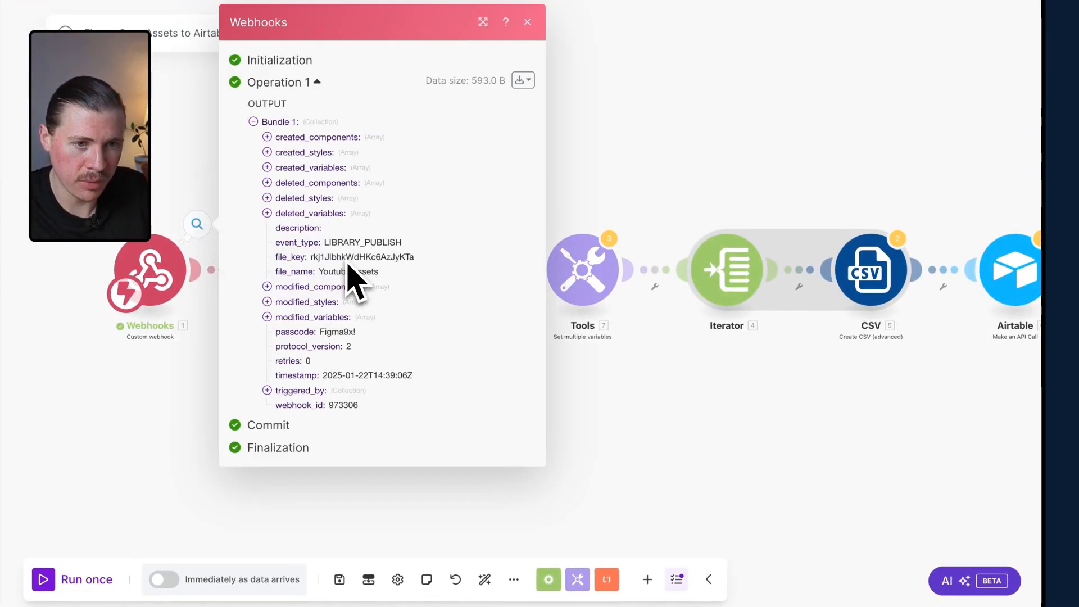
pyautogui.moveTo(320, 274); pyautogui.dragTo(376, 273)
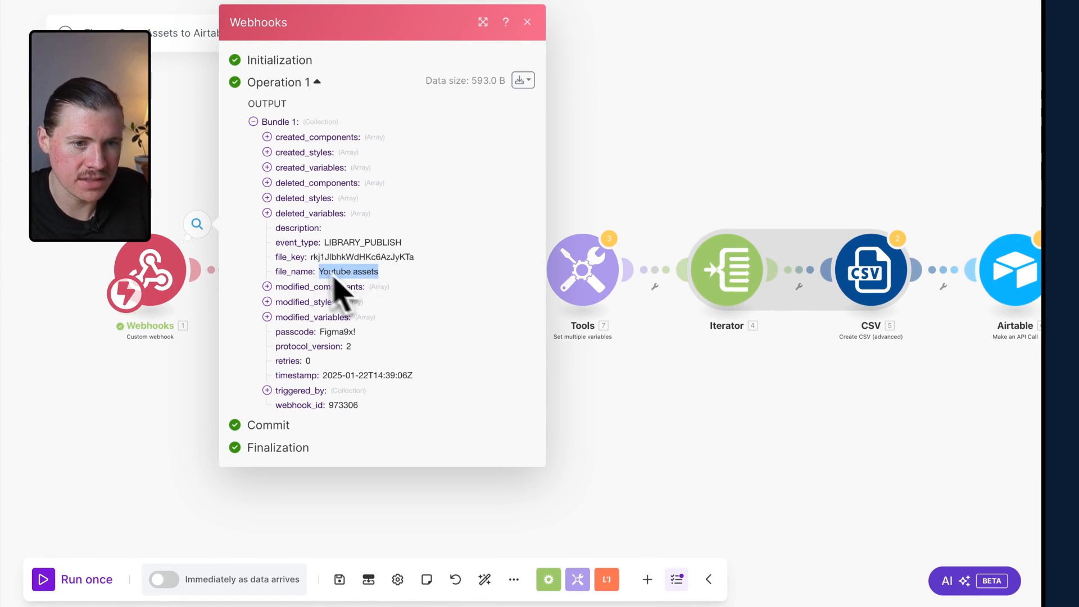
pyautogui.moveTo(332, 242); pyautogui.dragTo(429, 247)
pyautogui.click(554, 172)
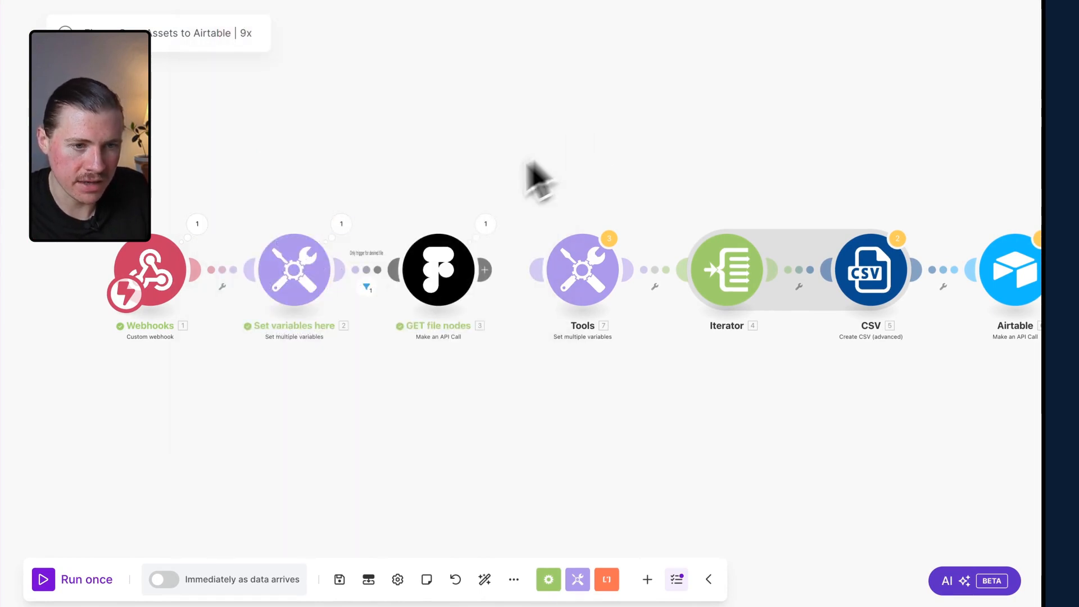
pyautogui.click(341, 225)
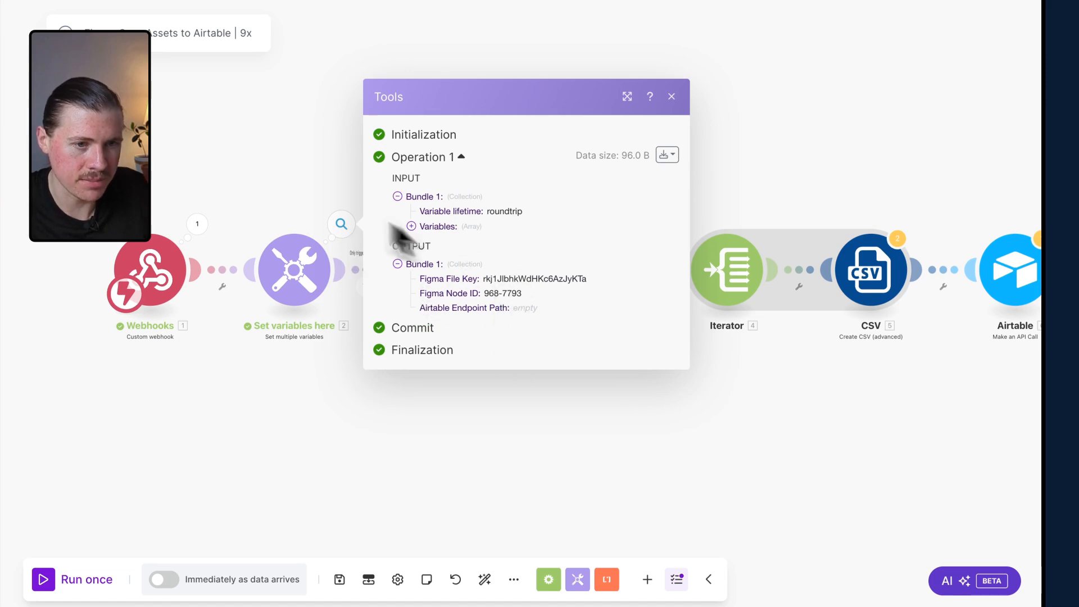
pyautogui.click(299, 188)
# Review the GET file nodes module's settings and expand its output body down to the 968:7793 node's document.
pyautogui.click(451, 264)
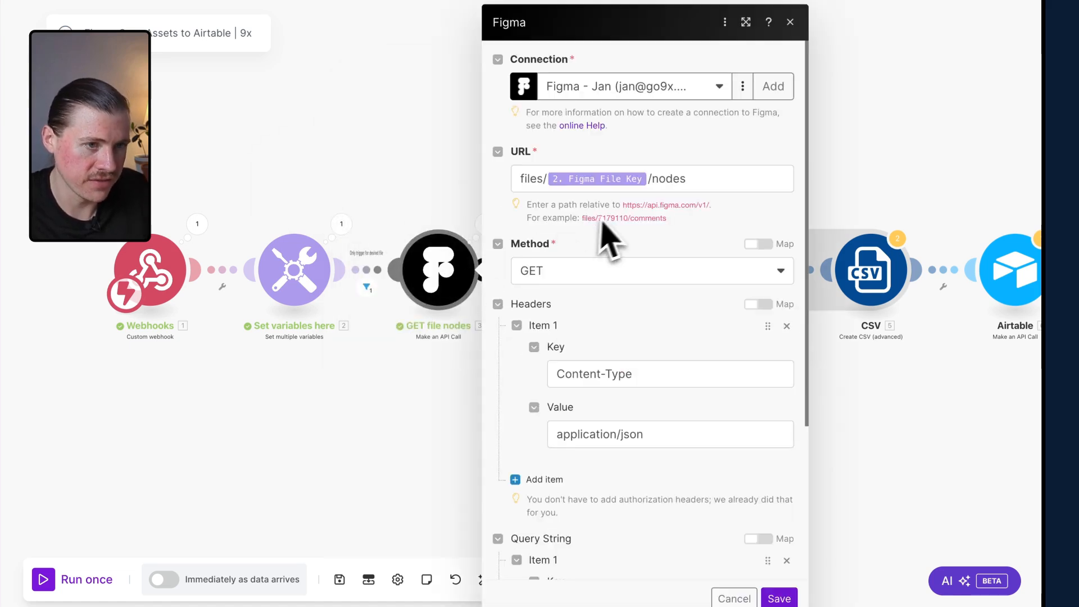
pyautogui.scroll(-2, 666, 188)
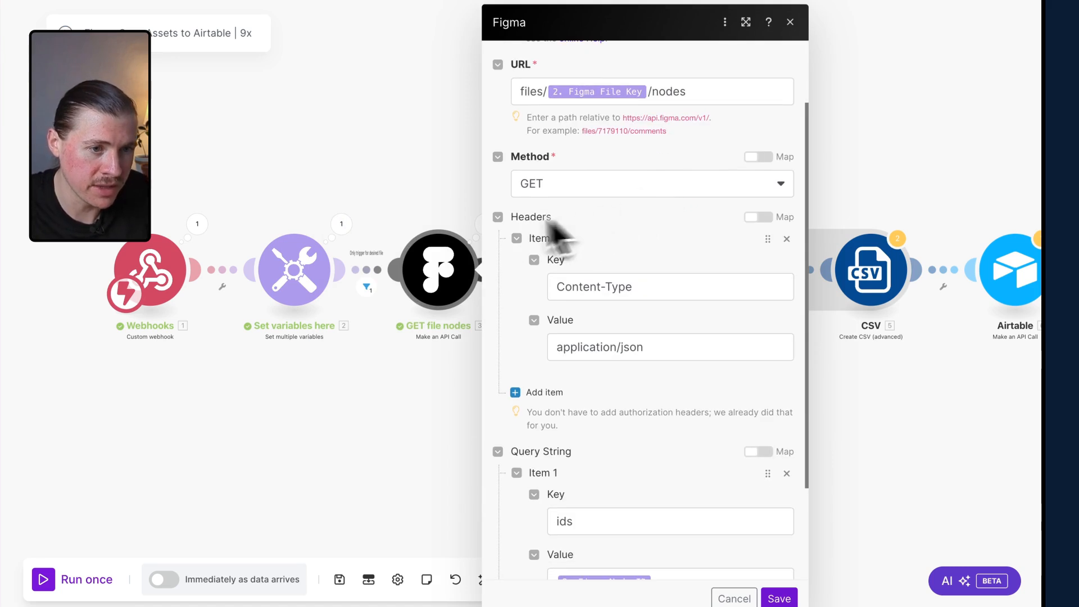
pyautogui.click(471, 235)
pyautogui.click(484, 223)
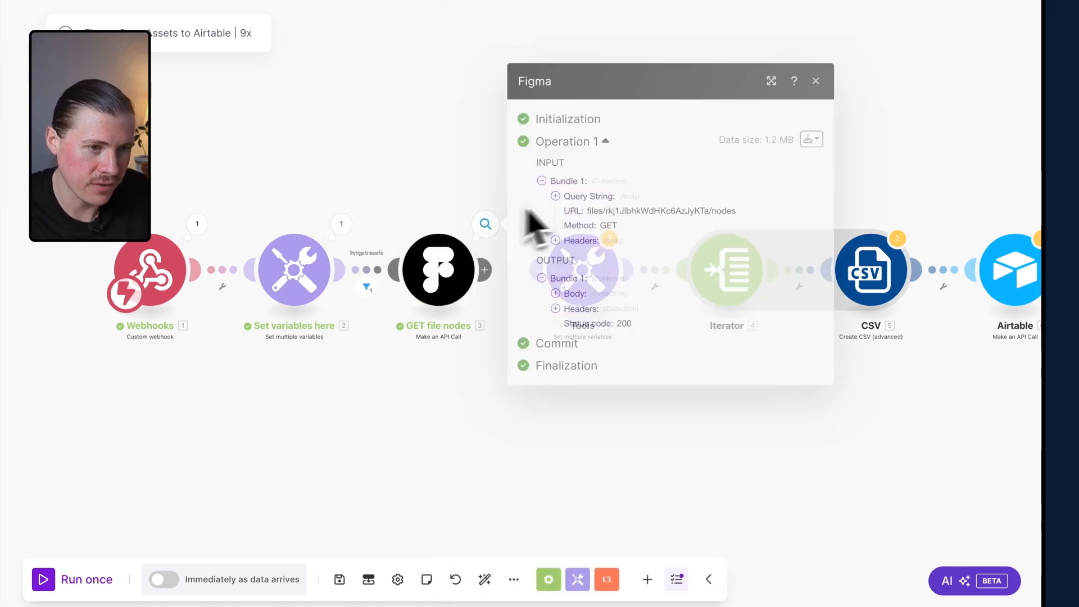
pyautogui.click(573, 292)
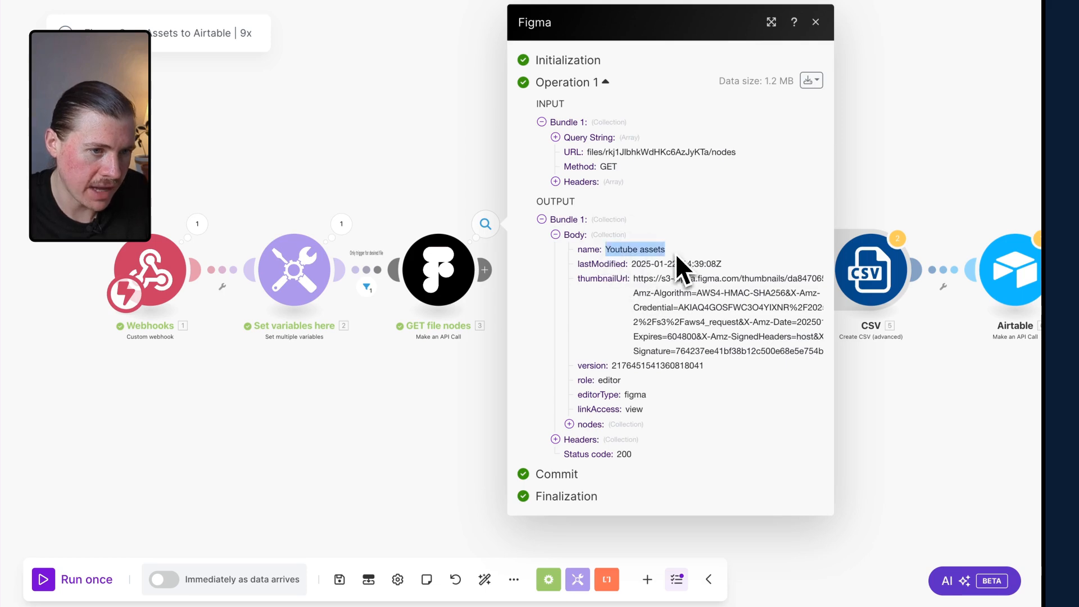
pyautogui.click(569, 424)
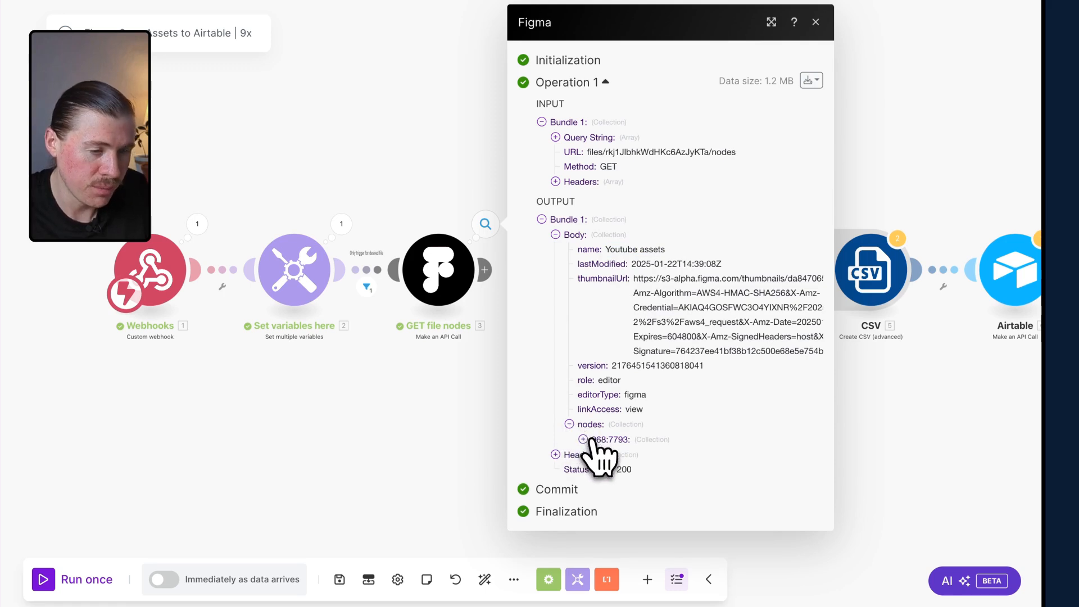
pyautogui.click(583, 440)
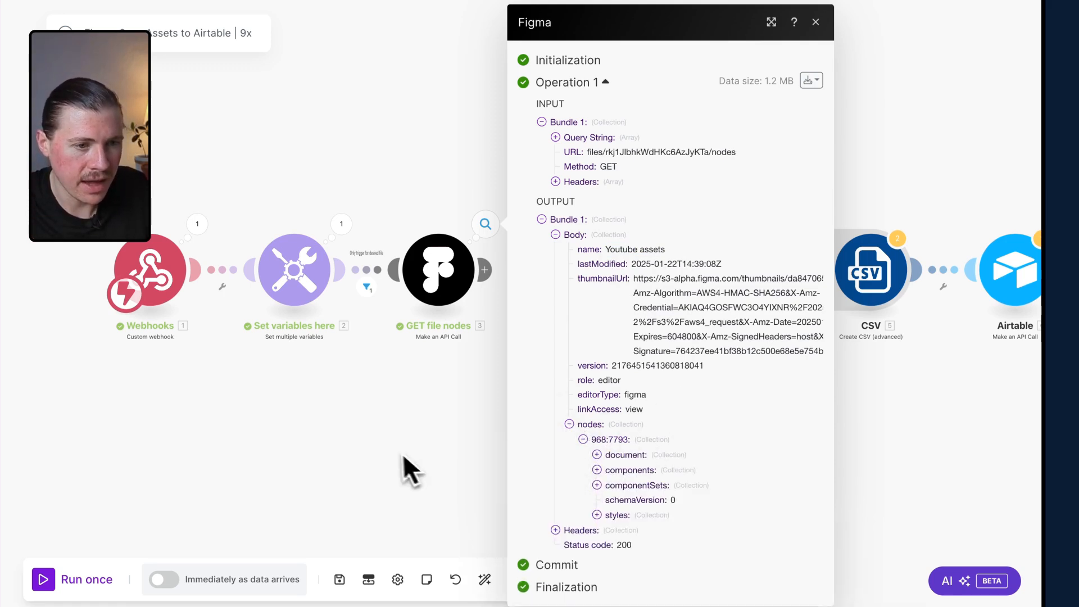
pyautogui.click(598, 457)
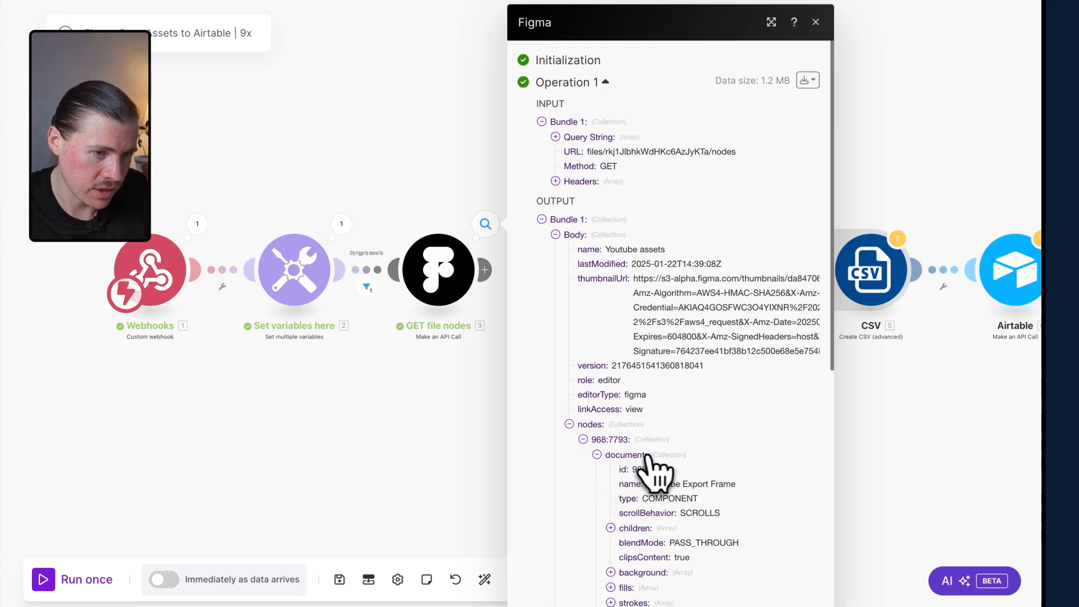
# Expand the document's children one by one to check each thumbnail frame's name and ID.
pyautogui.scroll(-3, 652, 469)
pyautogui.click(610, 353)
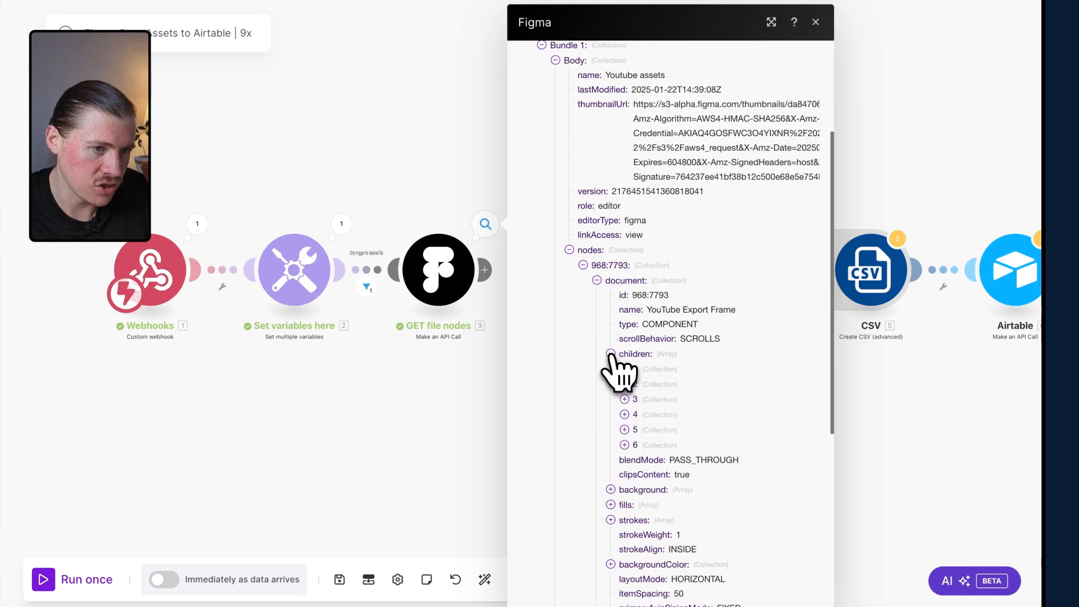
pyautogui.click(625, 369)
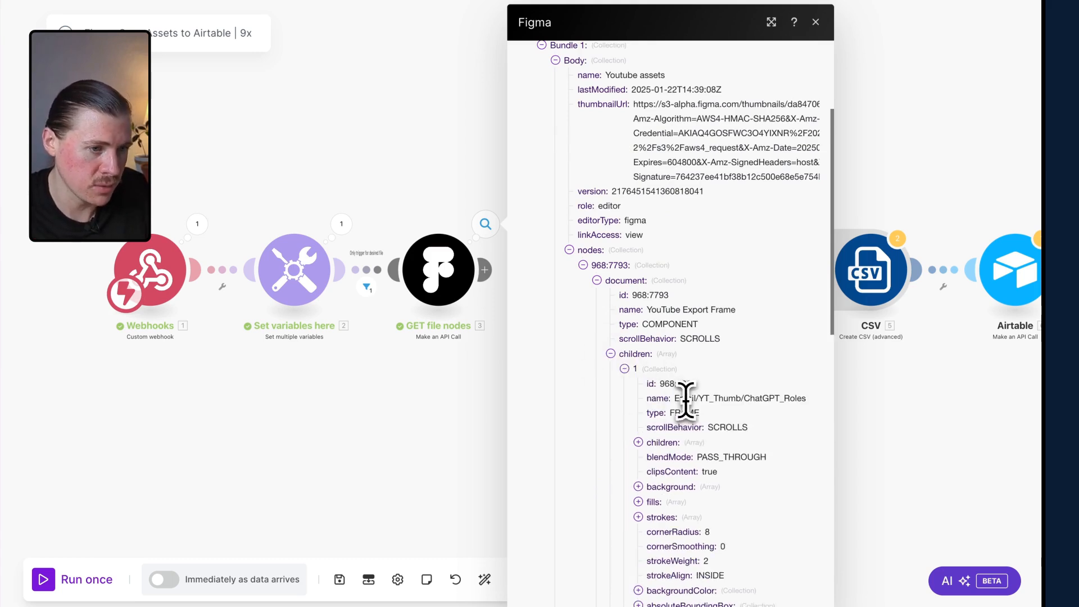
pyautogui.moveTo(681, 399); pyautogui.dragTo(773, 402)
pyautogui.click(790, 401)
pyautogui.click(624, 368)
pyautogui.click(624, 384)
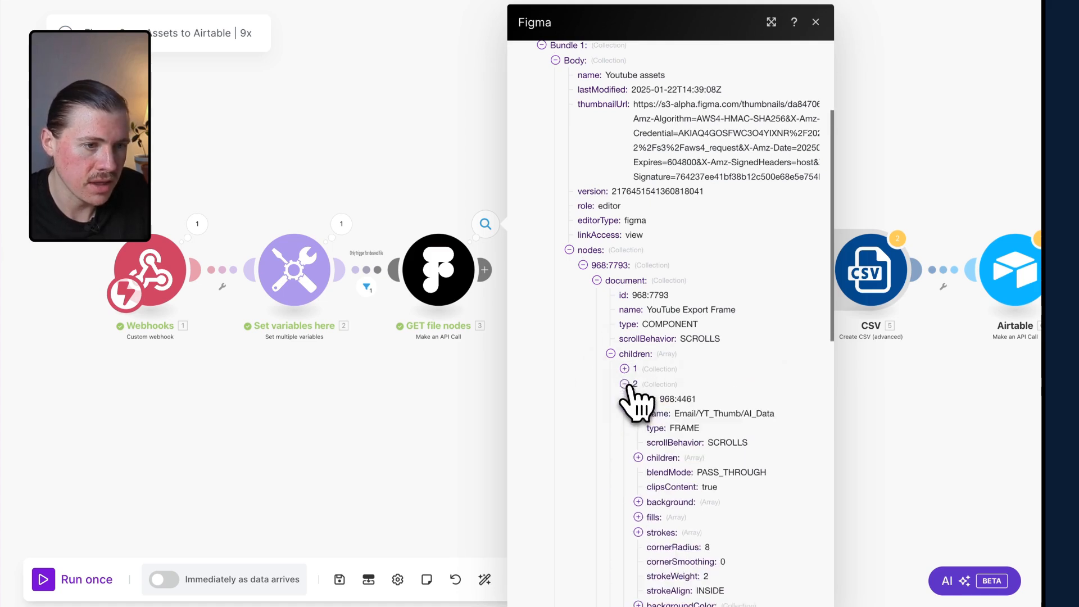
pyautogui.moveTo(751, 414); pyautogui.dragTo(774, 414)
pyautogui.click(625, 384)
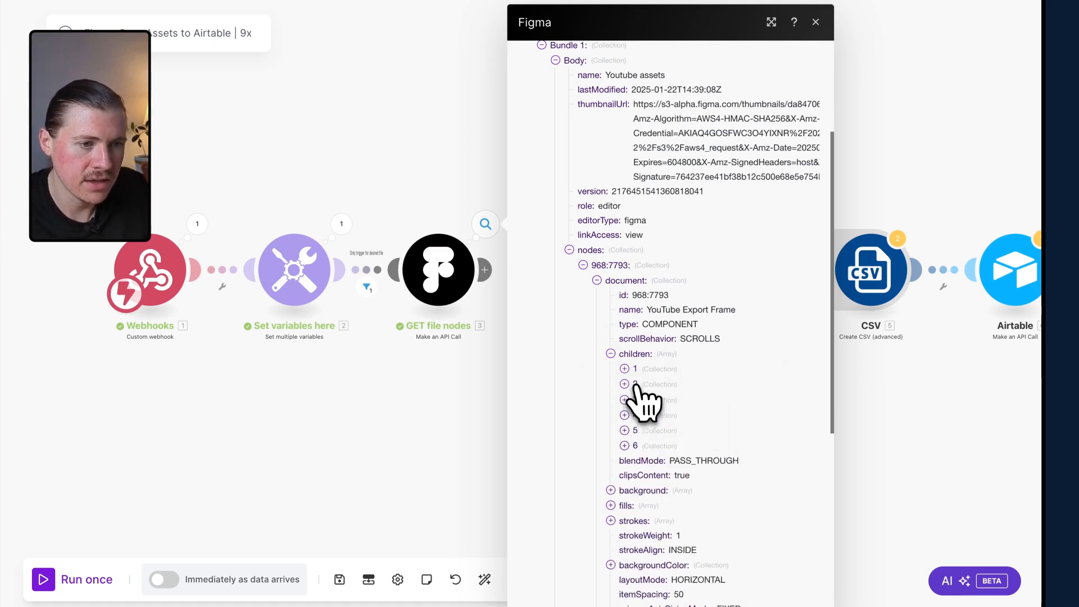
pyautogui.click(625, 399)
pyautogui.click(625, 399)
pyautogui.click(625, 414)
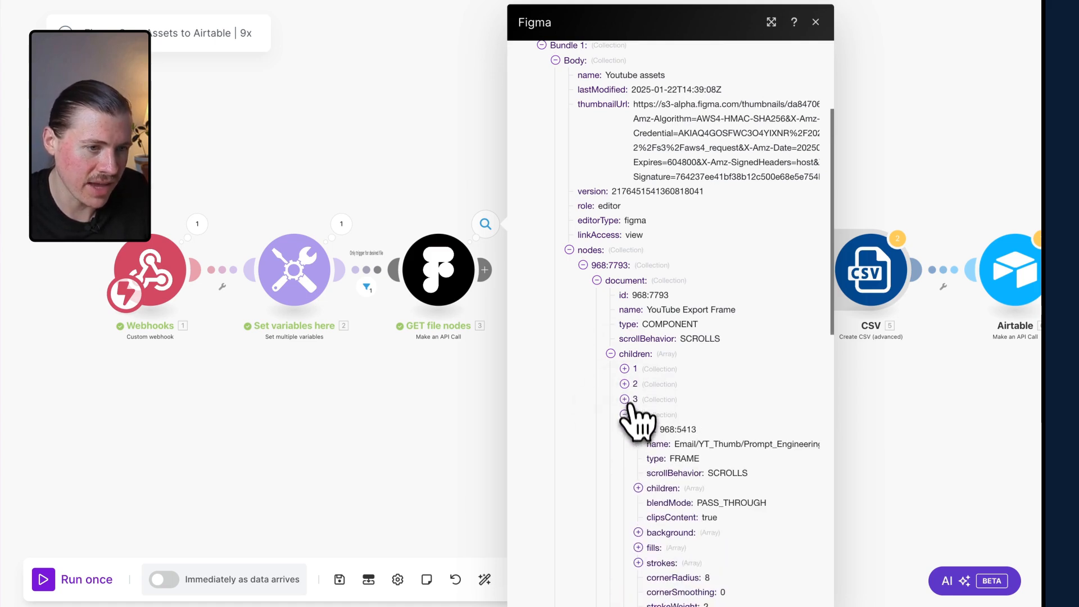
pyautogui.click(625, 414)
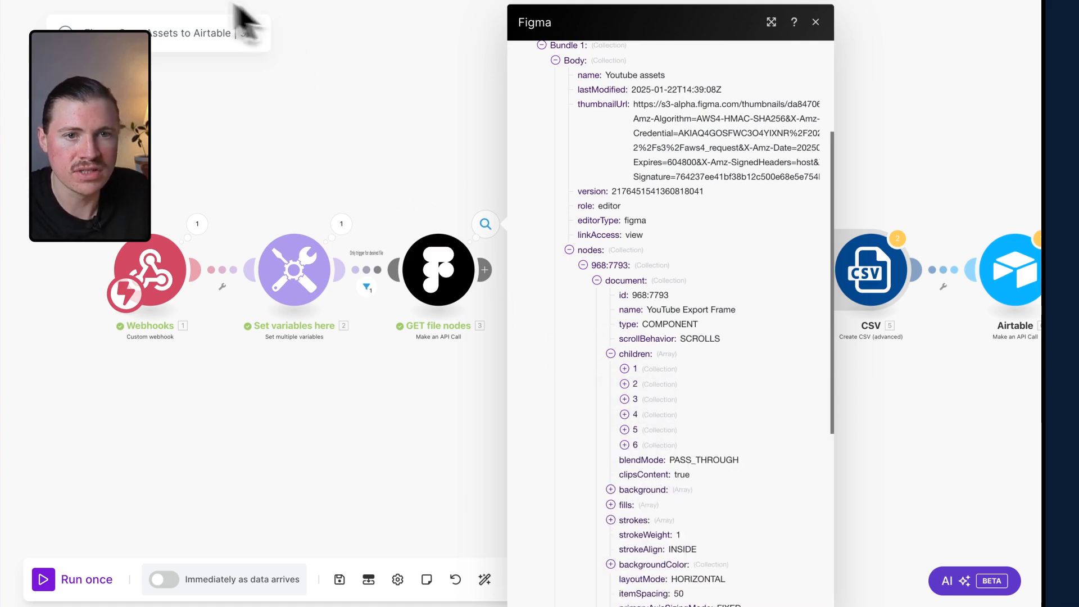
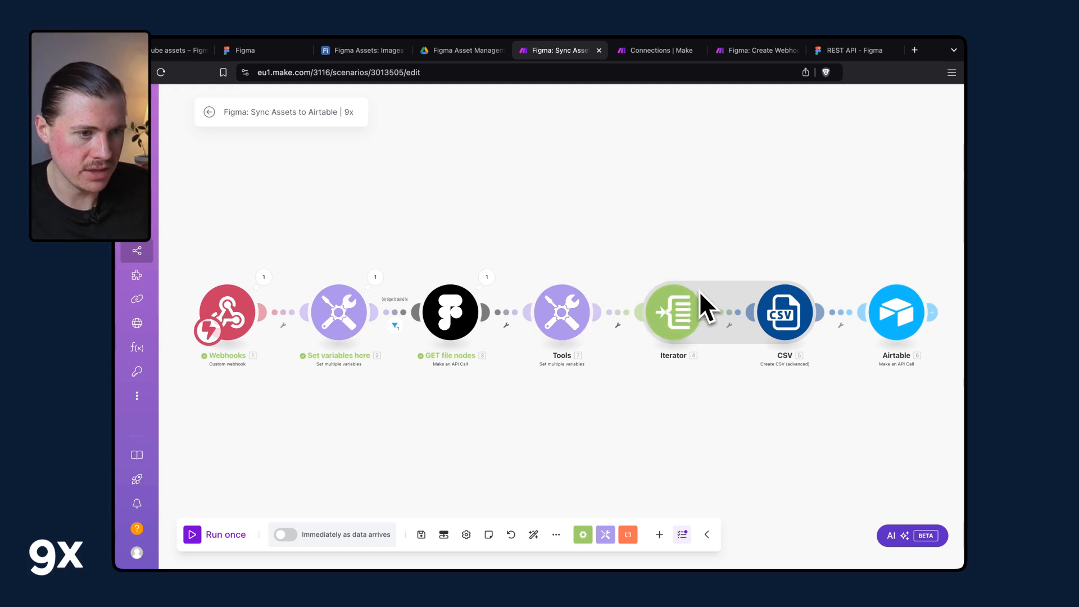
# Unlink the CSV module from the Iterator, save the scenario anyway, and start a single run.
pyautogui.click(729, 324)
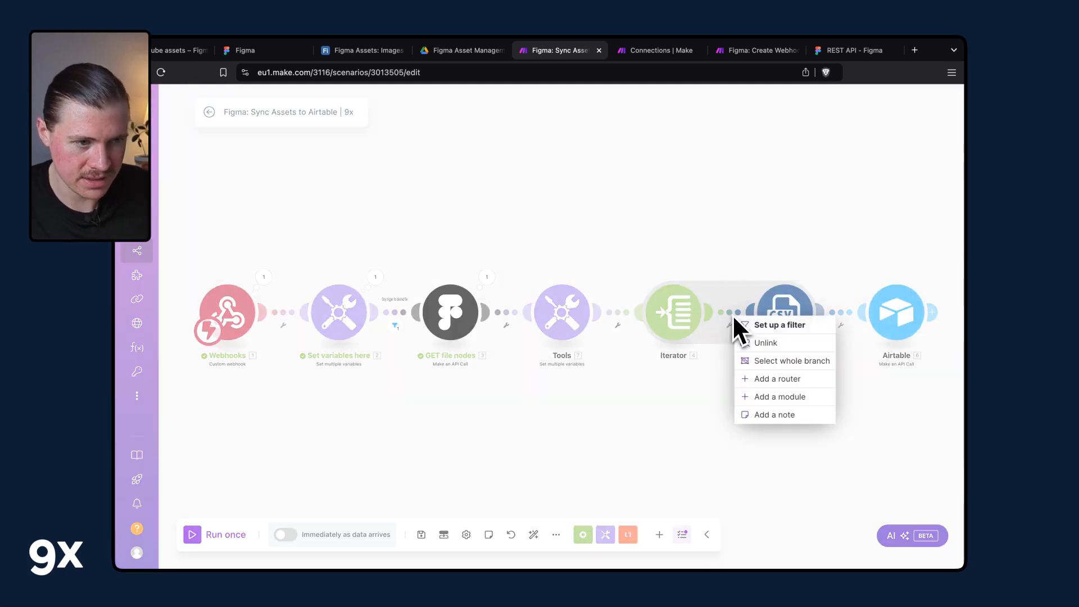
pyautogui.click(761, 345)
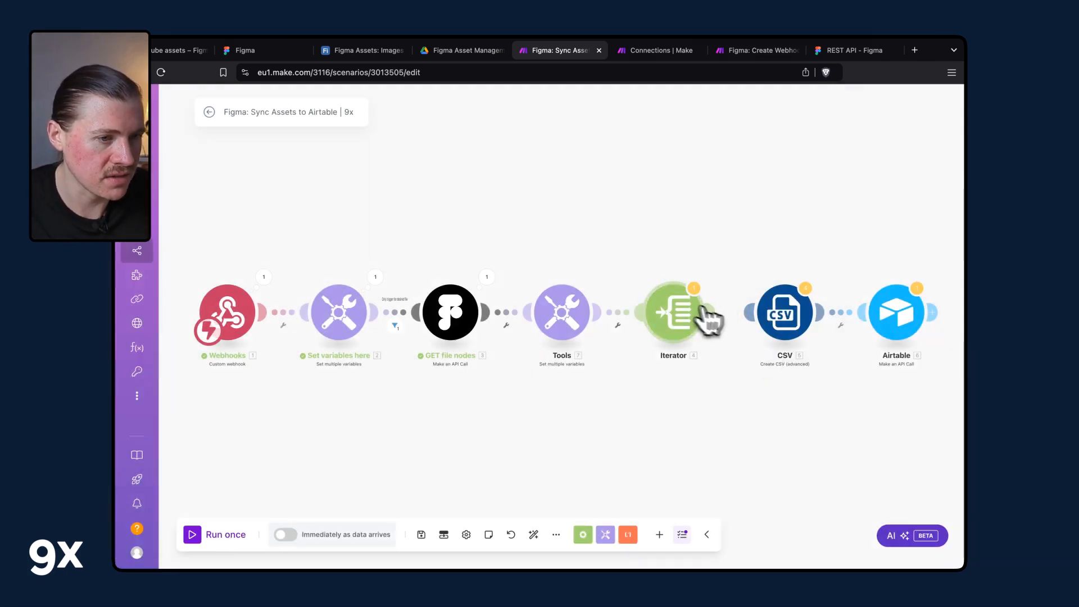
pyautogui.click(422, 534)
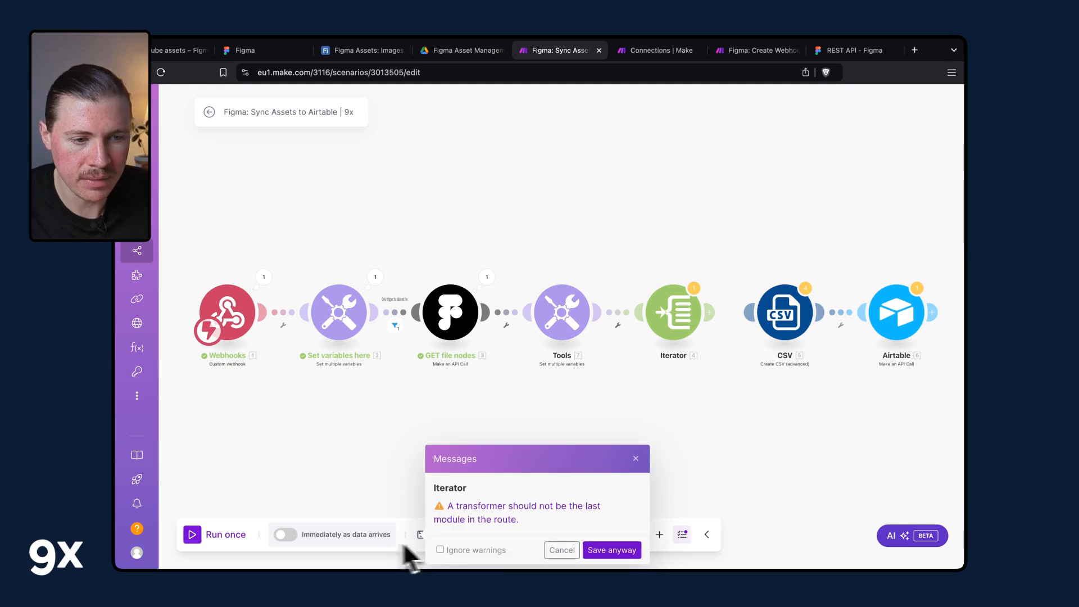
pyautogui.click(609, 551)
pyautogui.click(217, 537)
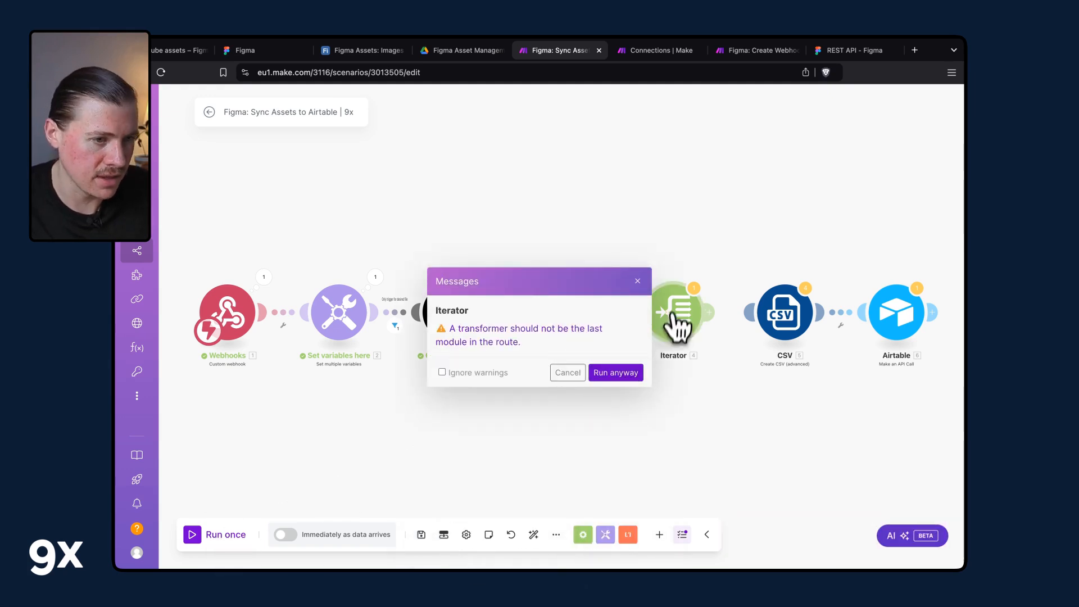
pyautogui.click(618, 373)
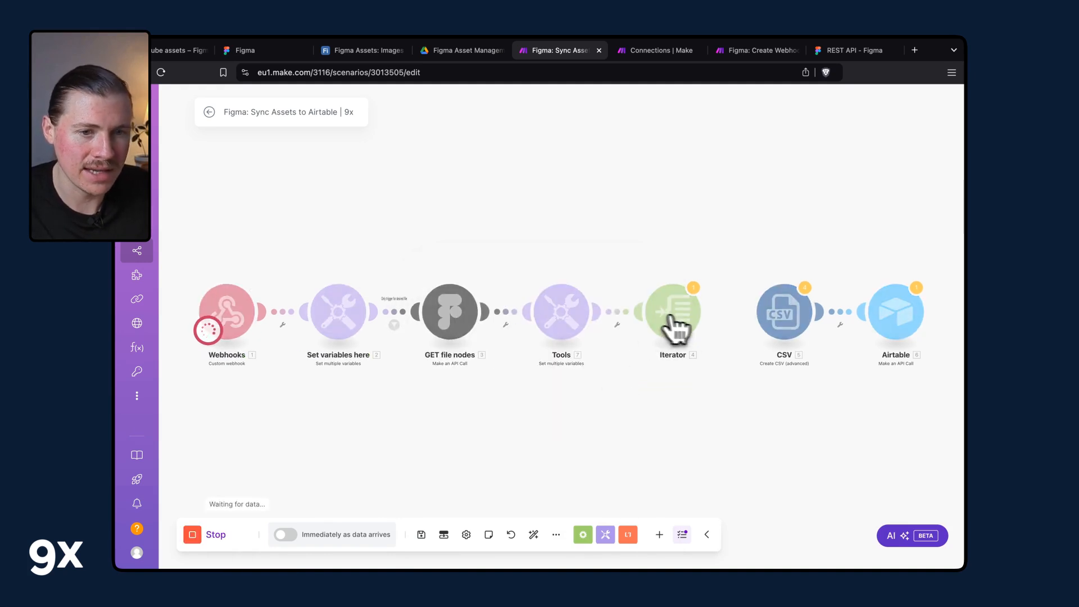
# Duplicate the empty thumbnail frame inside the YouTube Export Frame component and publish the library changes.
pyautogui.click(174, 50)
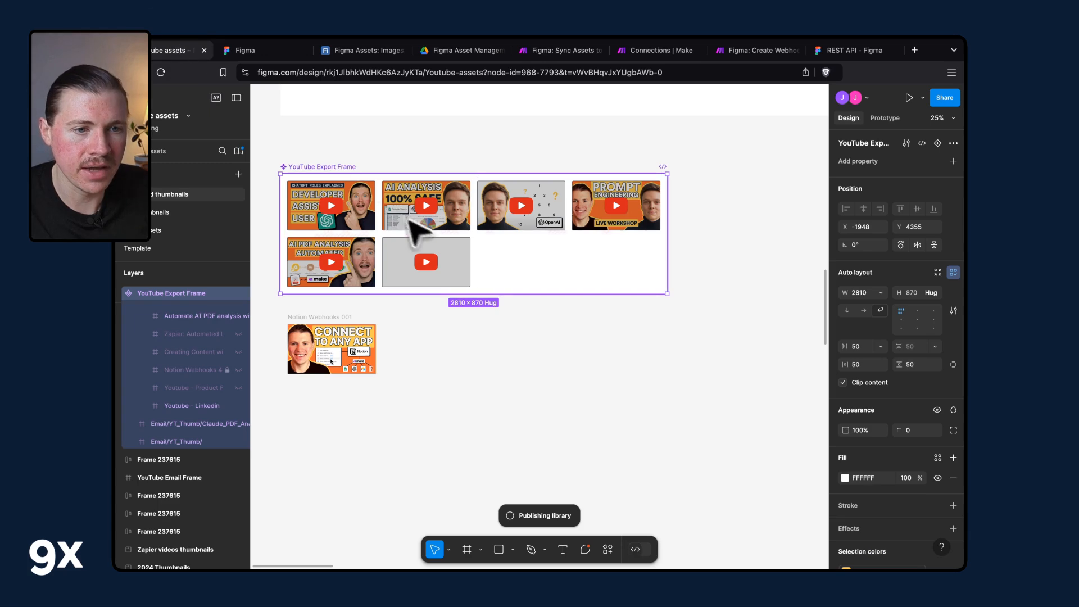
pyautogui.click(437, 252)
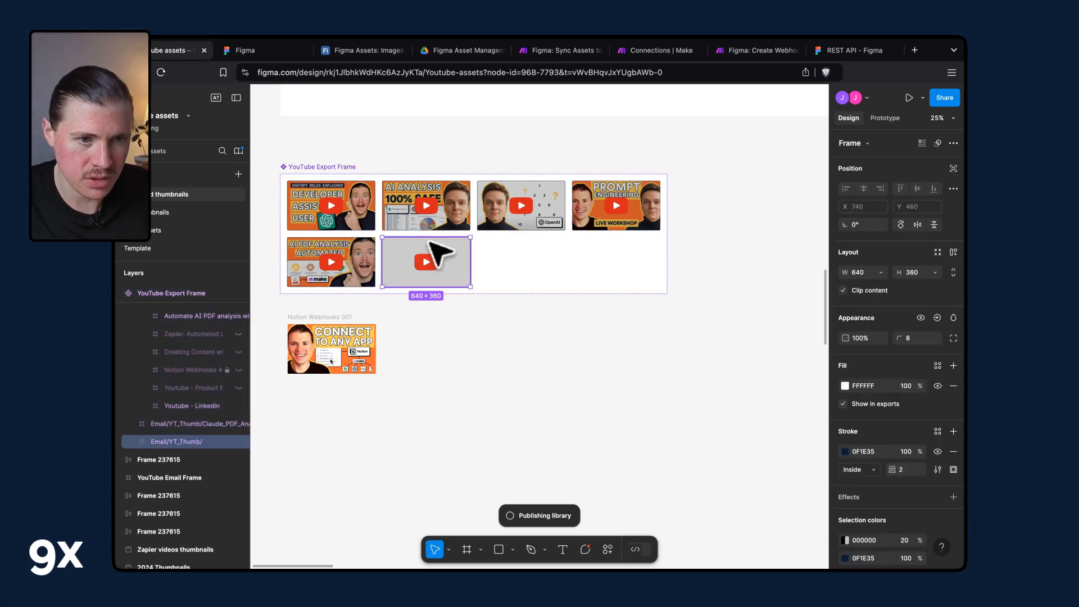
pyautogui.hotkey('ctrl', 'd')
pyautogui.click(341, 167)
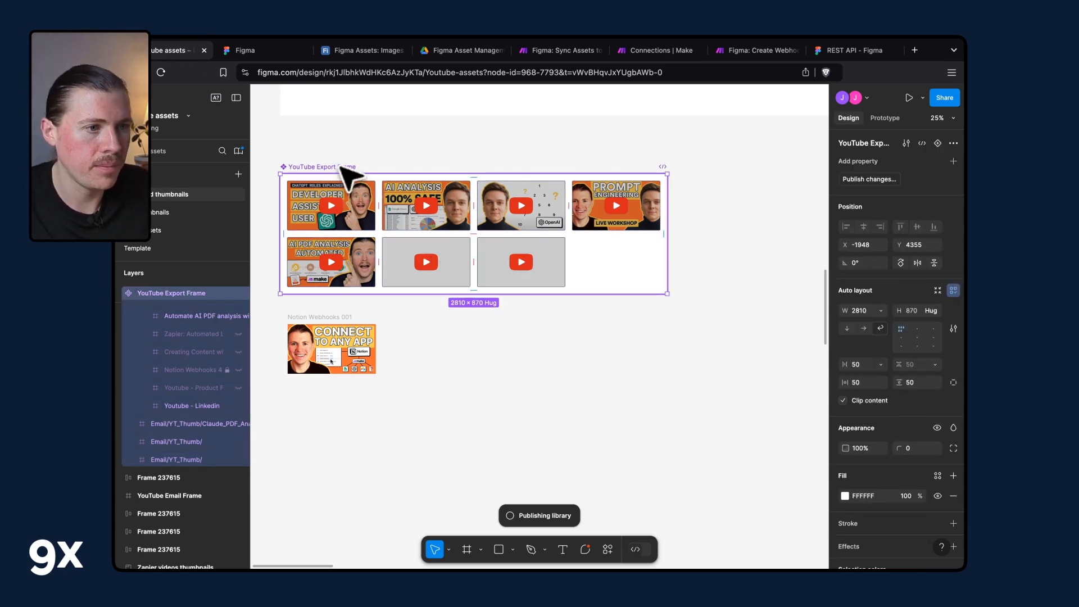
pyautogui.click(877, 178)
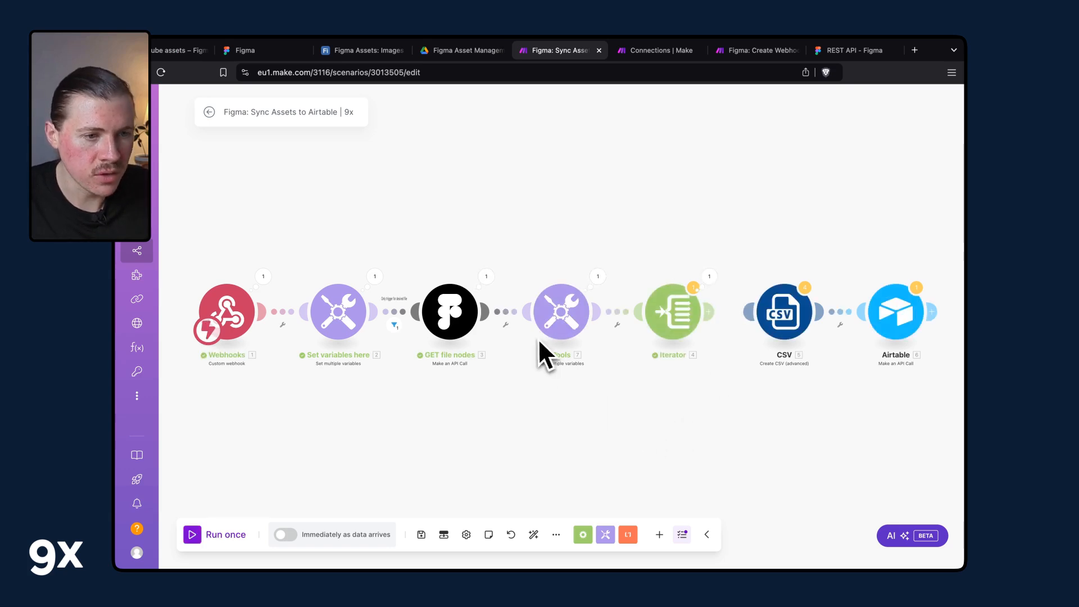
# Inspect the GET file nodes output body down to the 968:7793 document's children list.
pyautogui.click(487, 278)
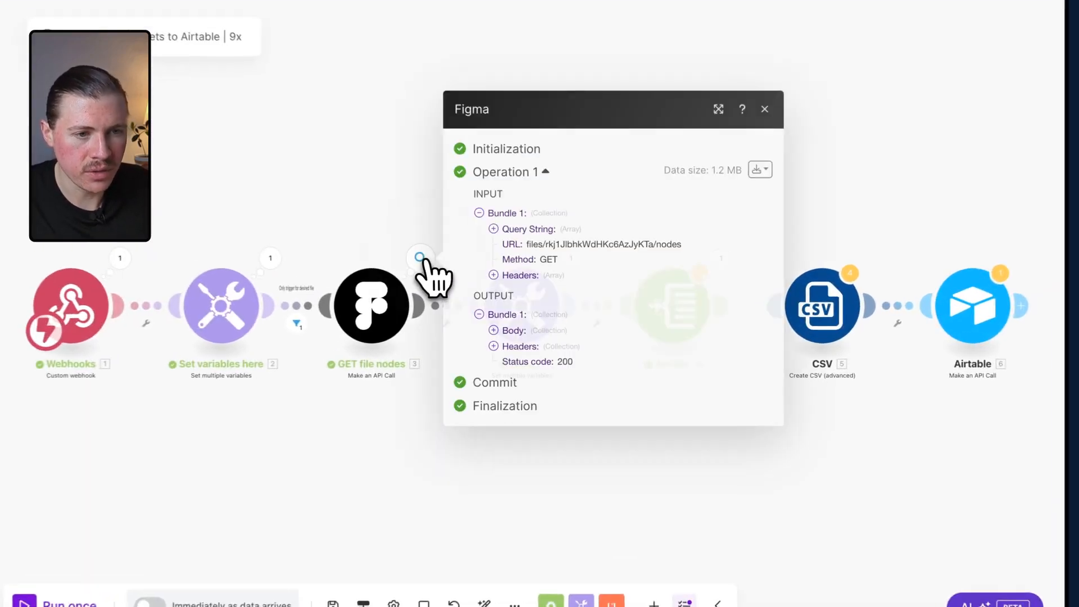
pyautogui.click(518, 331)
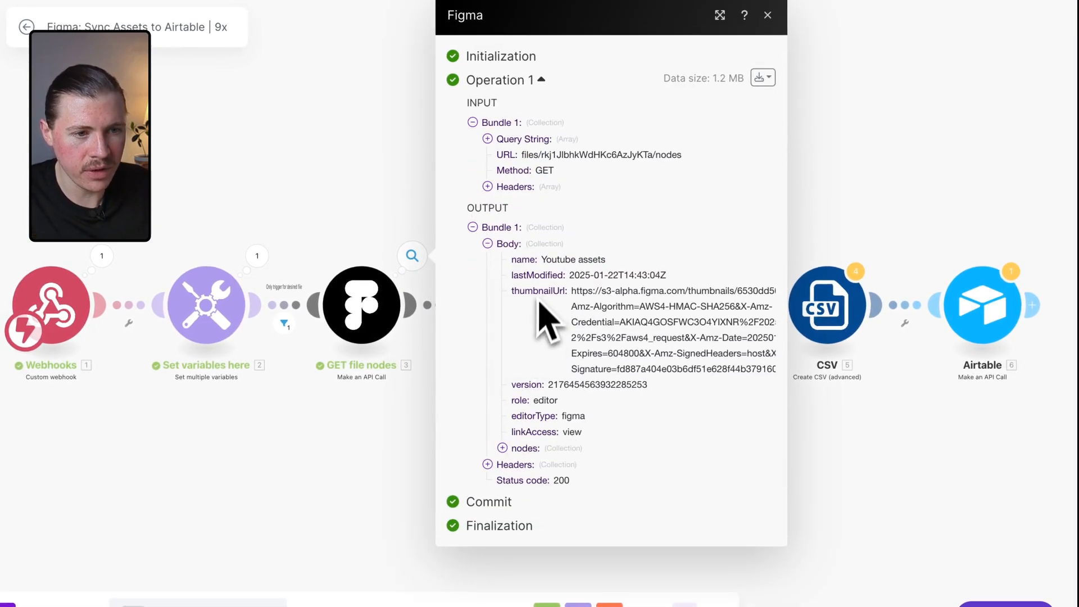
pyautogui.click(503, 448)
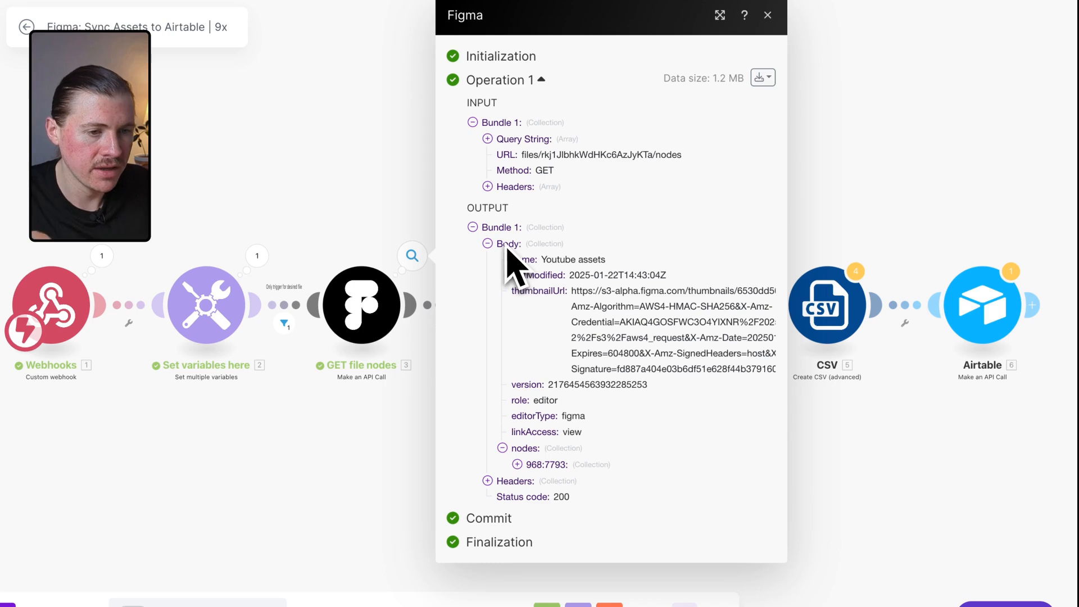
pyautogui.click(529, 466)
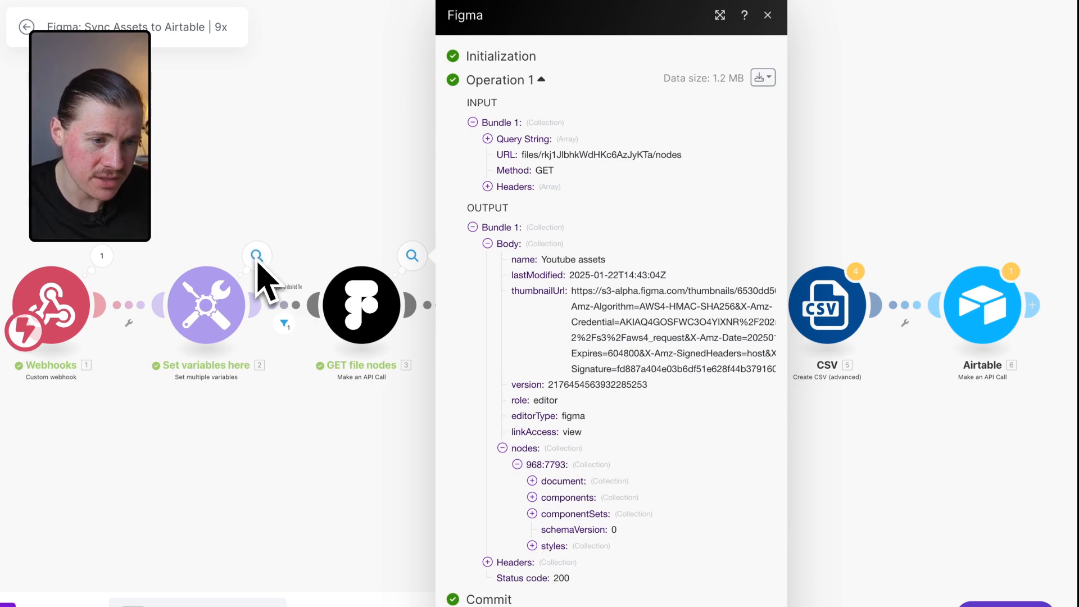
pyautogui.click(534, 481)
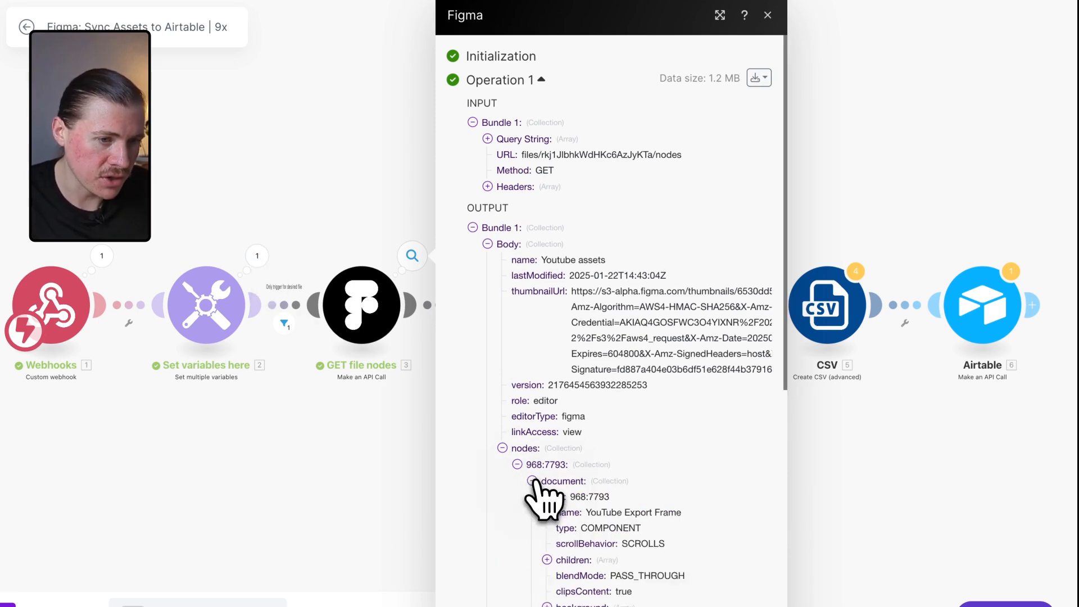
pyautogui.click(547, 560)
pyautogui.scroll(-3, 589, 534)
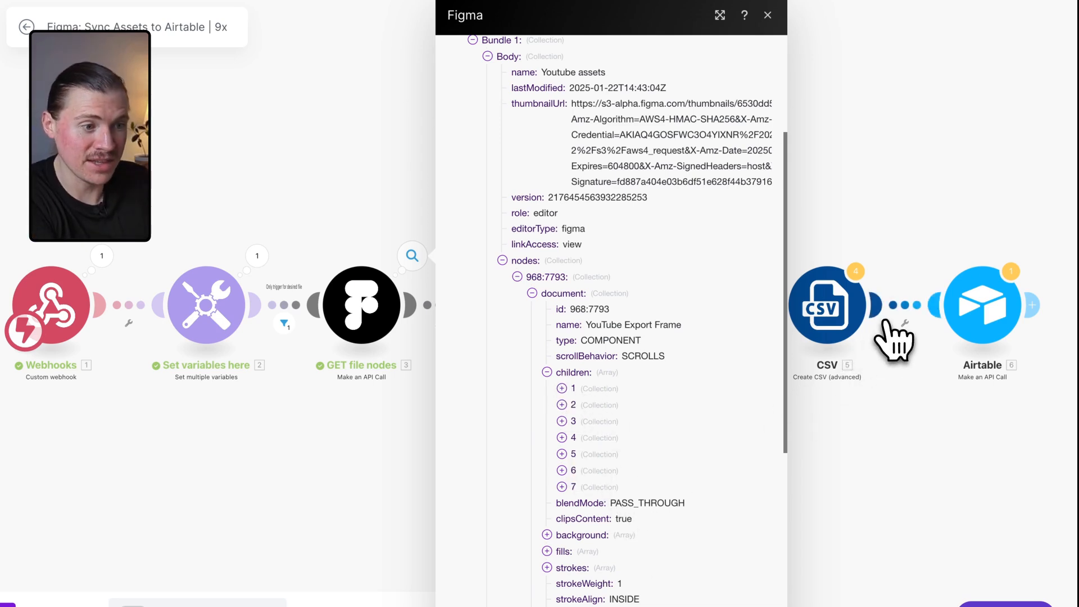
pyautogui.click(871, 200)
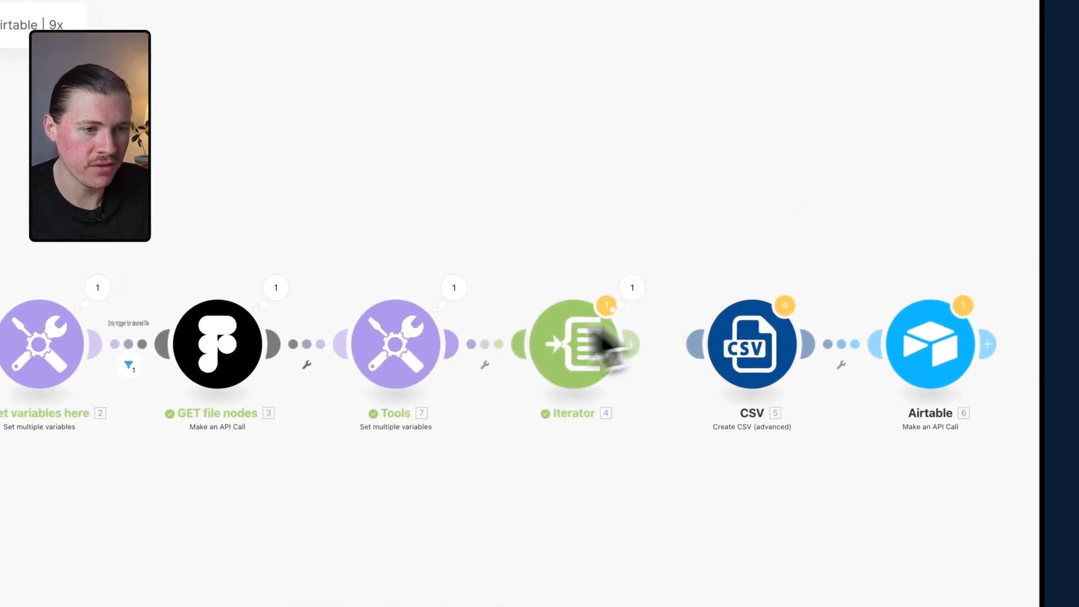
# Review the Tools module's figma_frame_array variable value and the Iterator's mapped array.
pyautogui.click(399, 363)
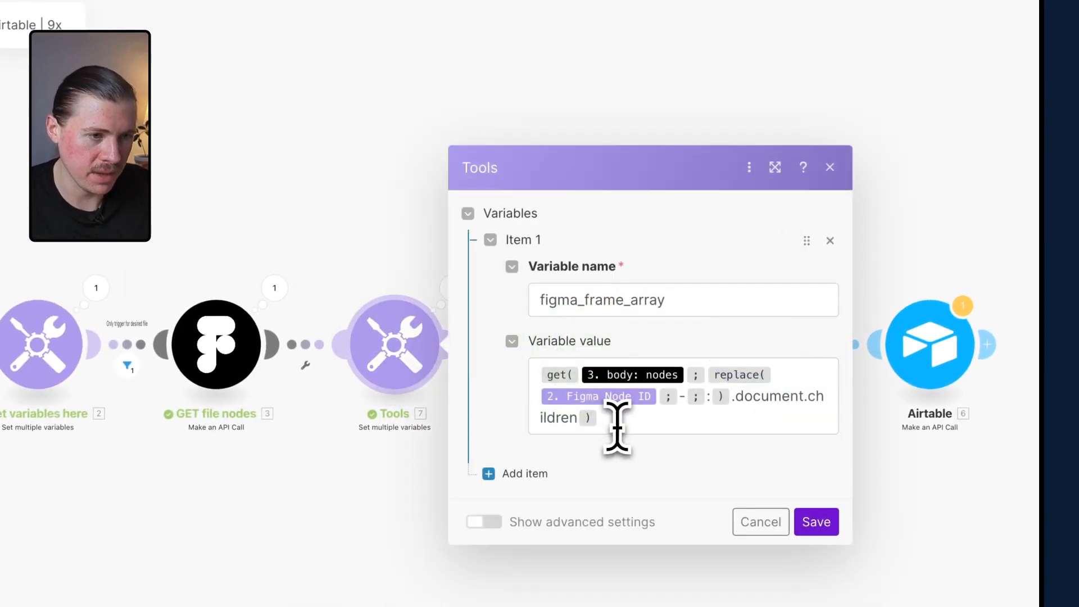
pyautogui.moveTo(618, 430); pyautogui.dragTo(537, 362)
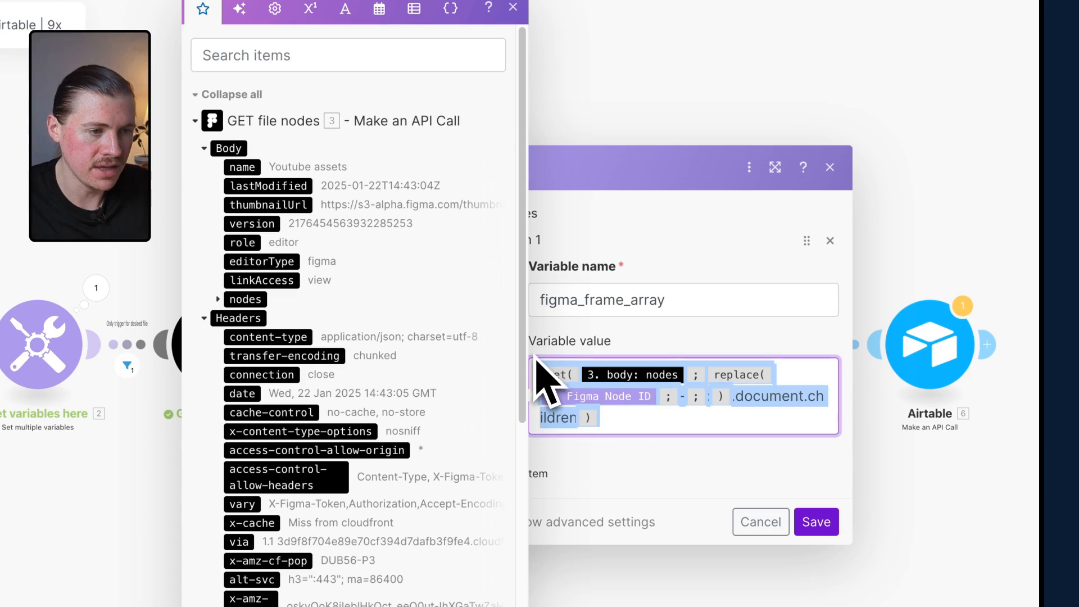
pyautogui.click(701, 600)
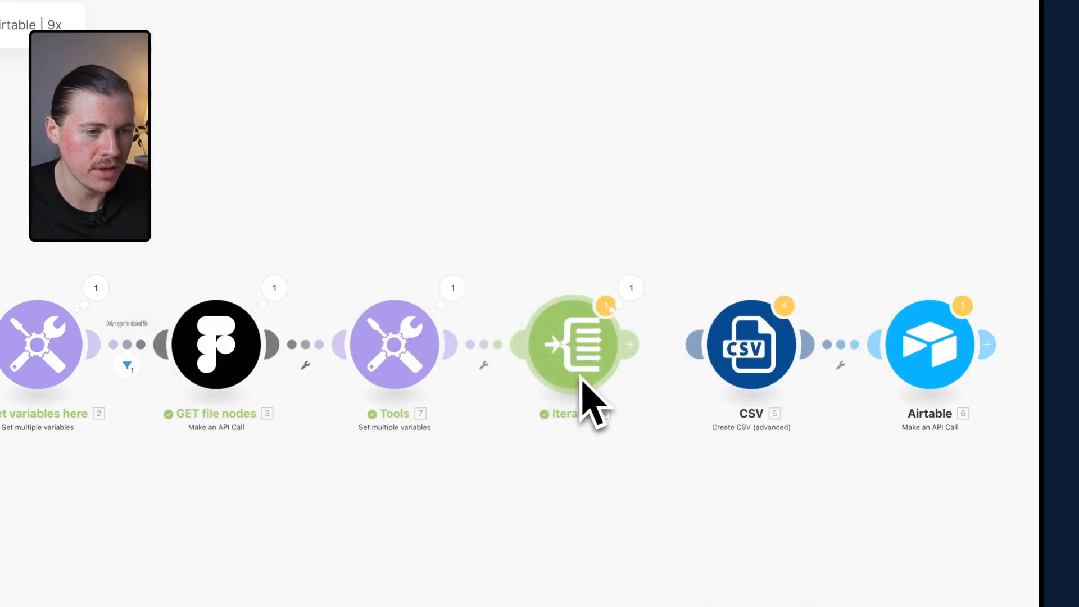
pyautogui.click(632, 292)
pyautogui.click(567, 362)
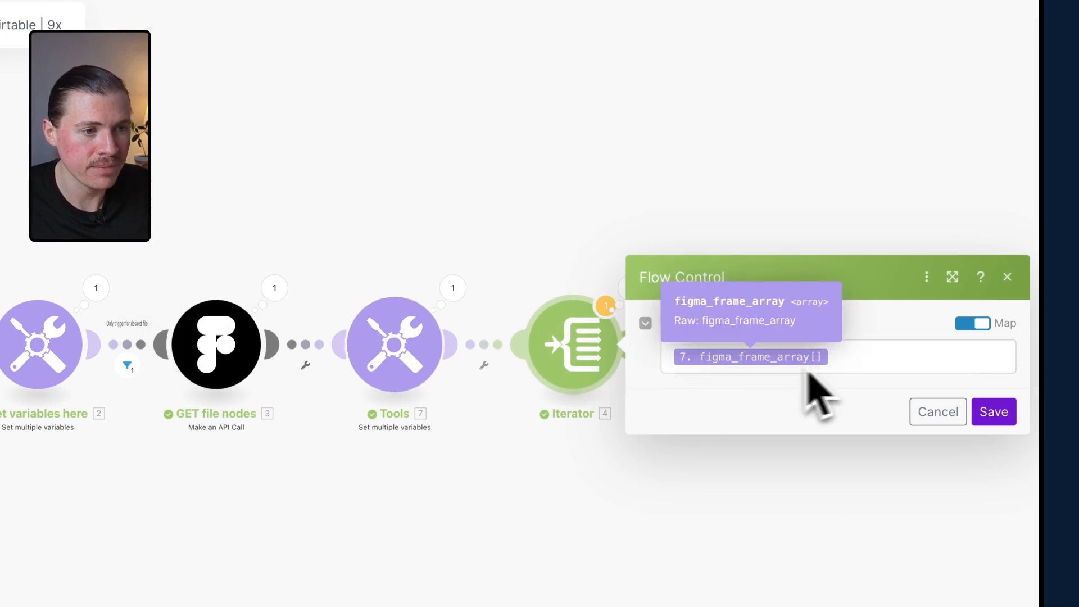
pyautogui.click(606, 305)
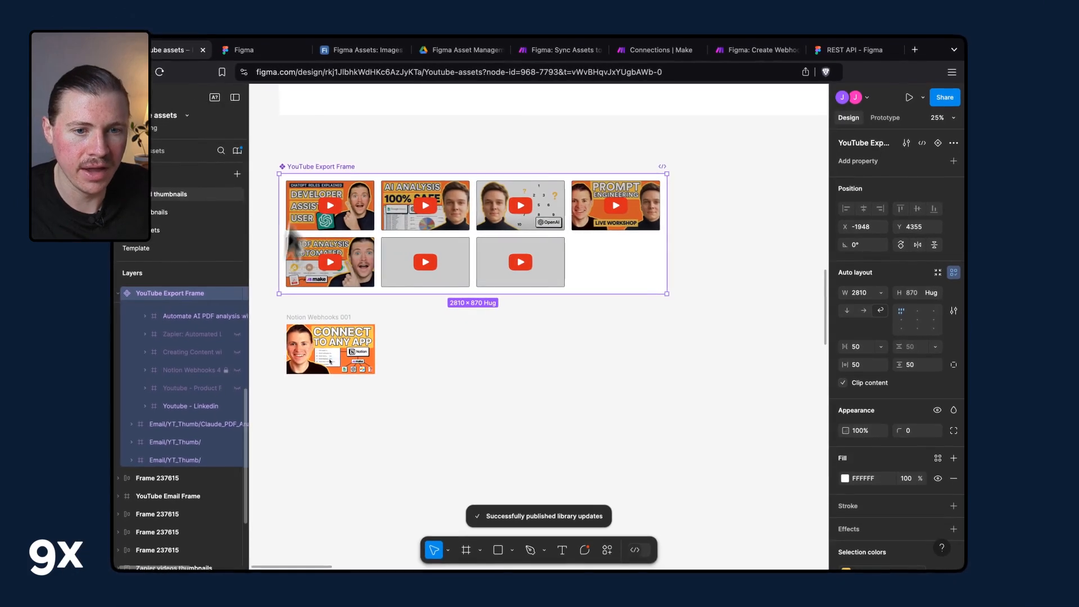
# Expand the YouTube Export Frame layer and select each thumbnail frame in turn to check its name.
pyautogui.scroll(4, 150, 331)
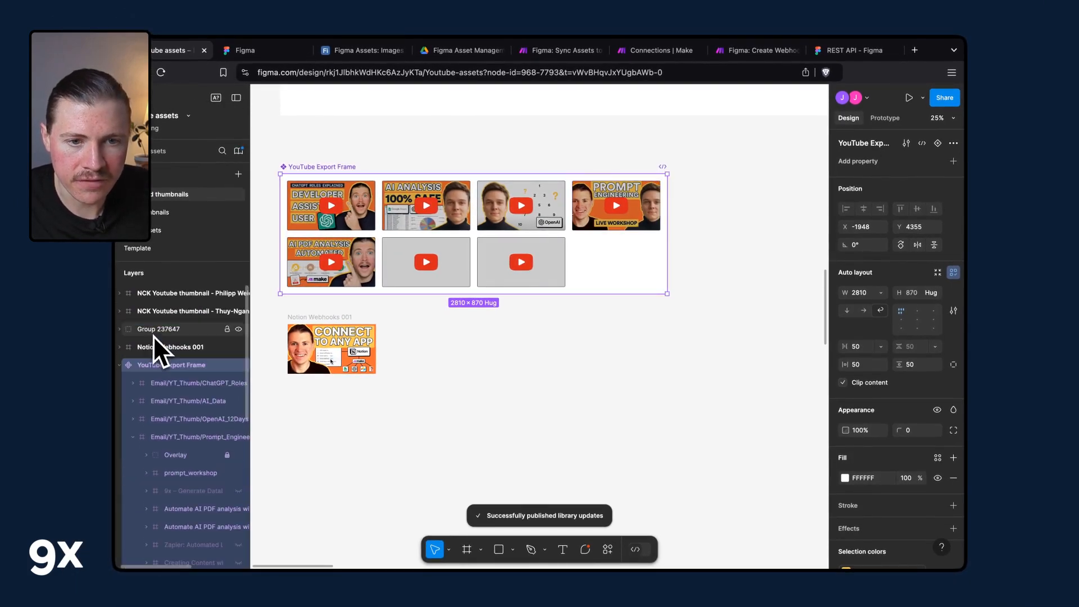
pyautogui.click(135, 436)
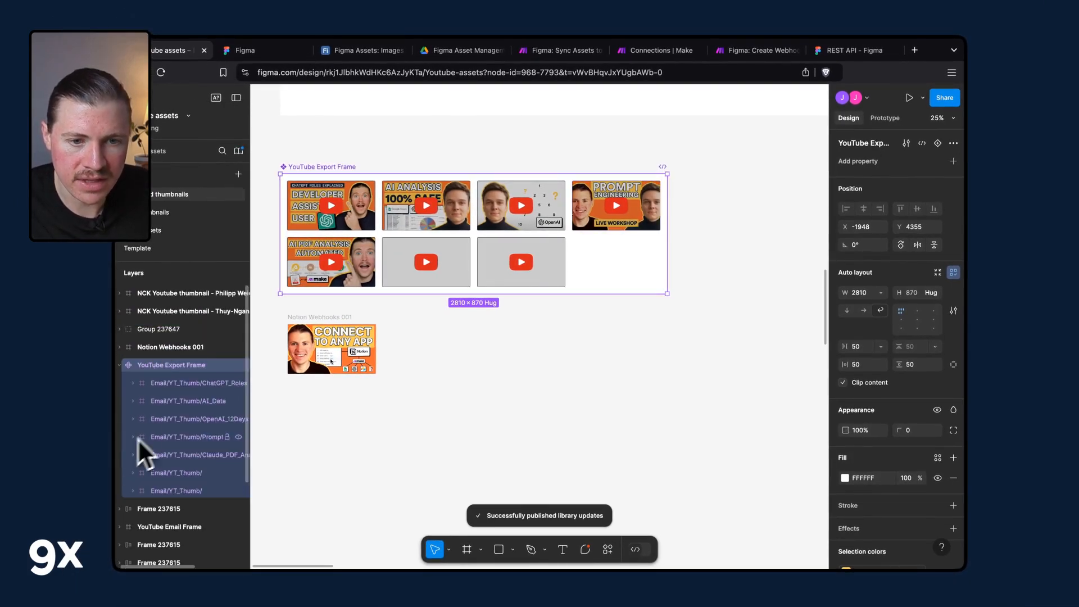
pyautogui.click(190, 383)
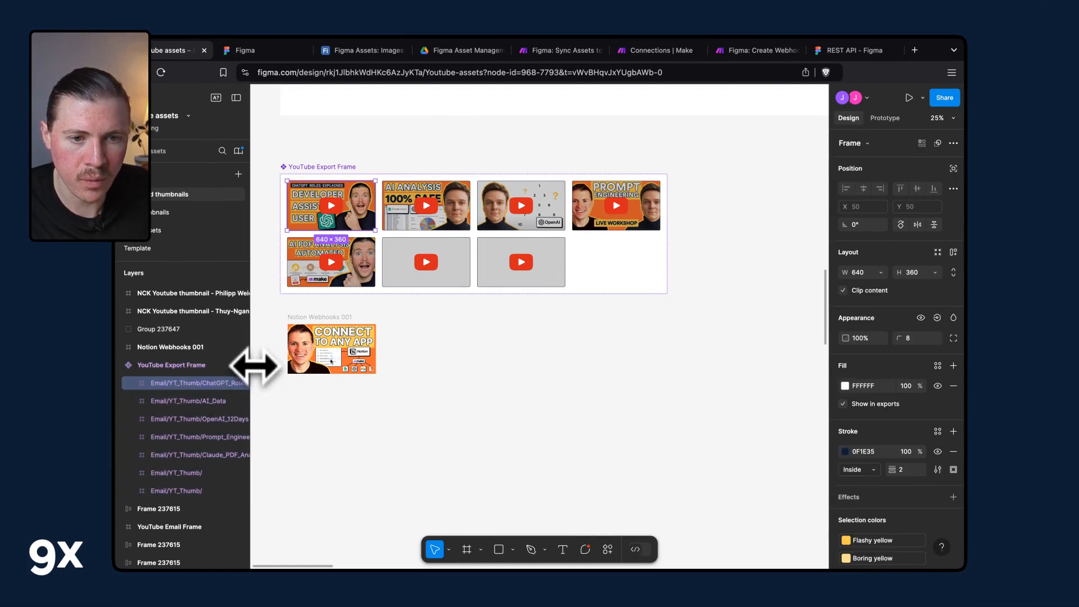
pyautogui.moveTo(254, 366); pyautogui.dragTo(363, 366)
pyautogui.click(222, 401)
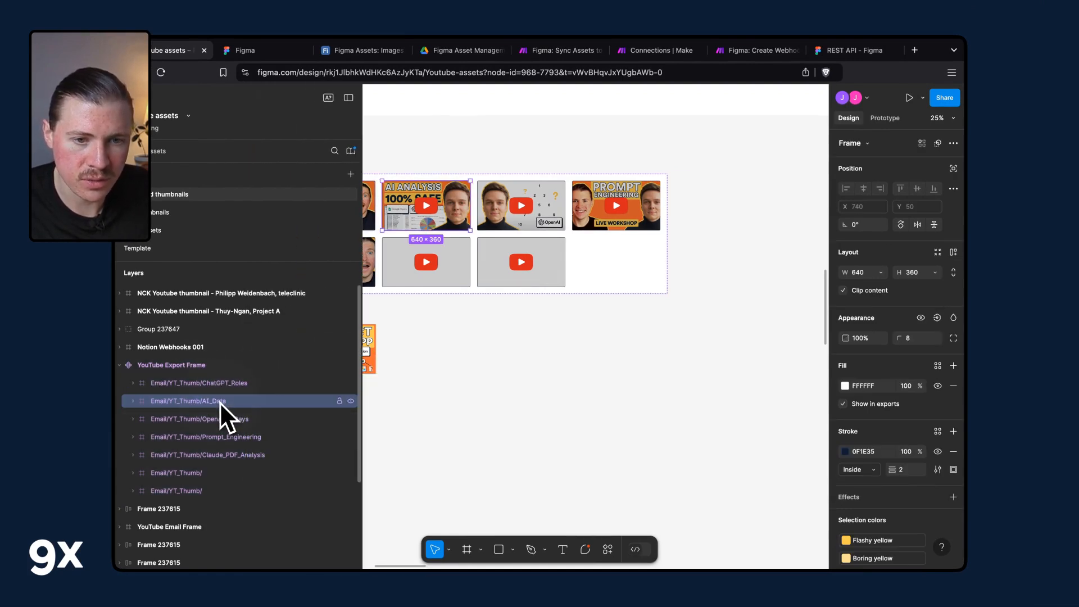
pyautogui.click(223, 421)
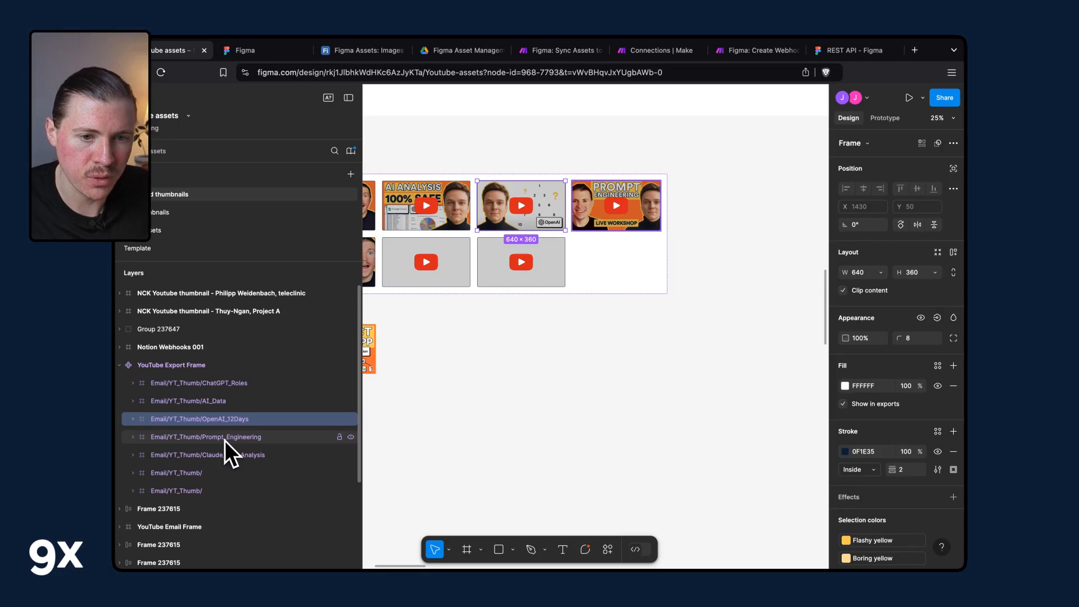
pyautogui.click(225, 441)
pyautogui.click(228, 452)
pyautogui.click(227, 385)
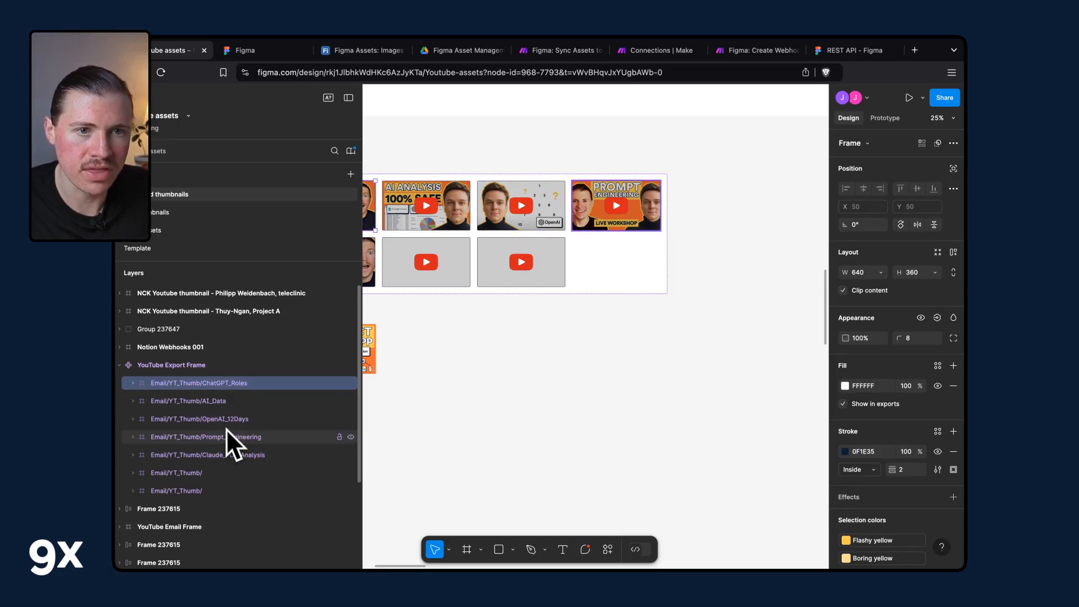
# Expand the Iterator's output bundles one by one to compare each frame's ID and name.
pyautogui.click(562, 51)
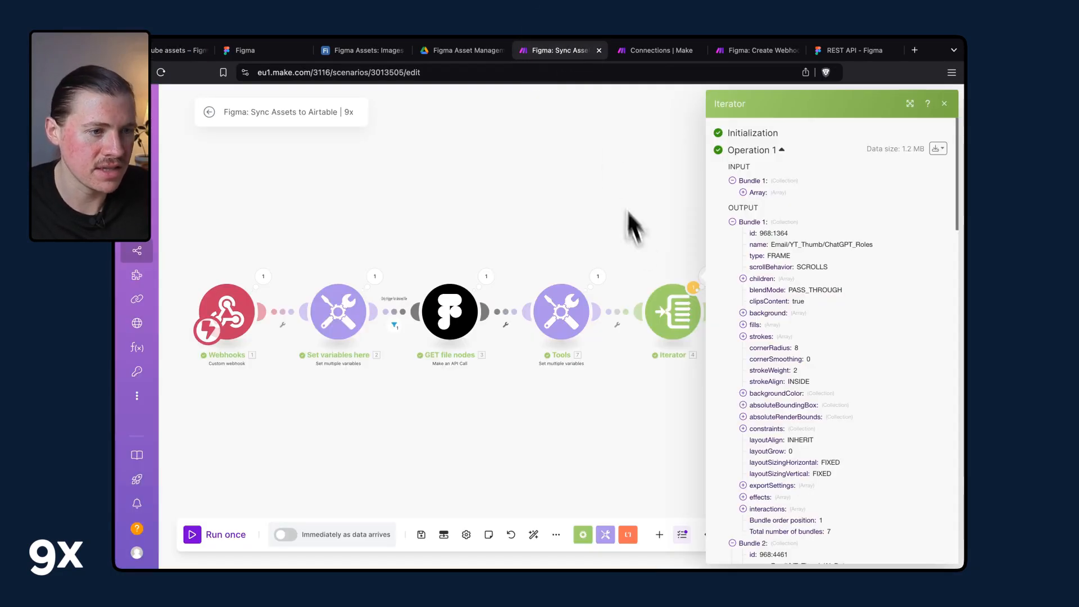
pyautogui.click(748, 222)
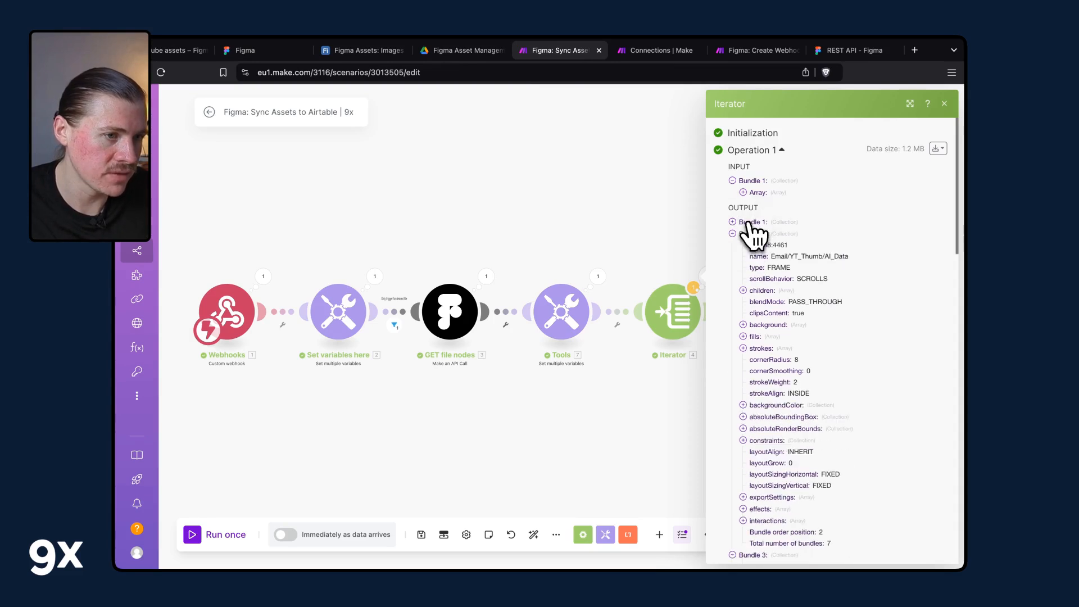
pyautogui.click(752, 234)
pyautogui.click(754, 246)
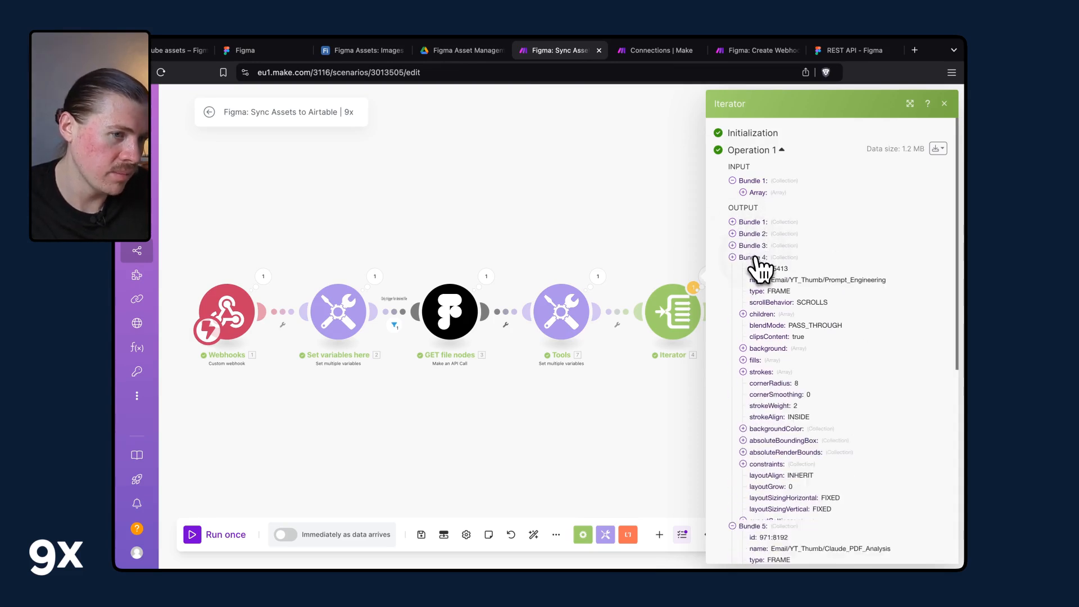
pyautogui.click(754, 258)
pyautogui.click(754, 269)
# Create a new Airtable base from scratch in the 9x Business workspace.
pyautogui.moveTo(677, 250); pyautogui.dragTo(598, 227)
pyautogui.click(566, 217)
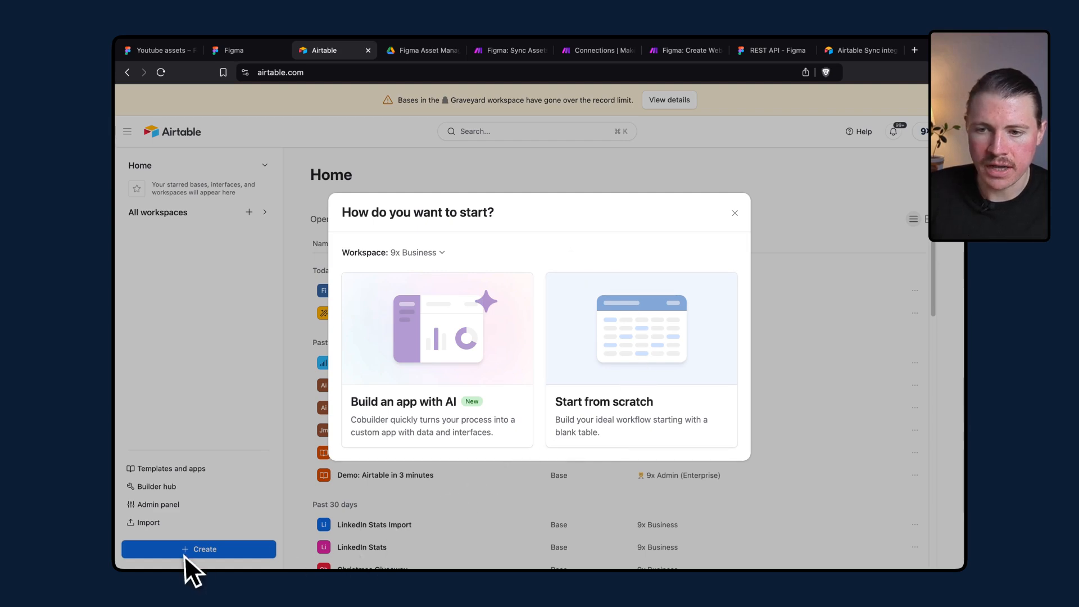
pyautogui.click(656, 347)
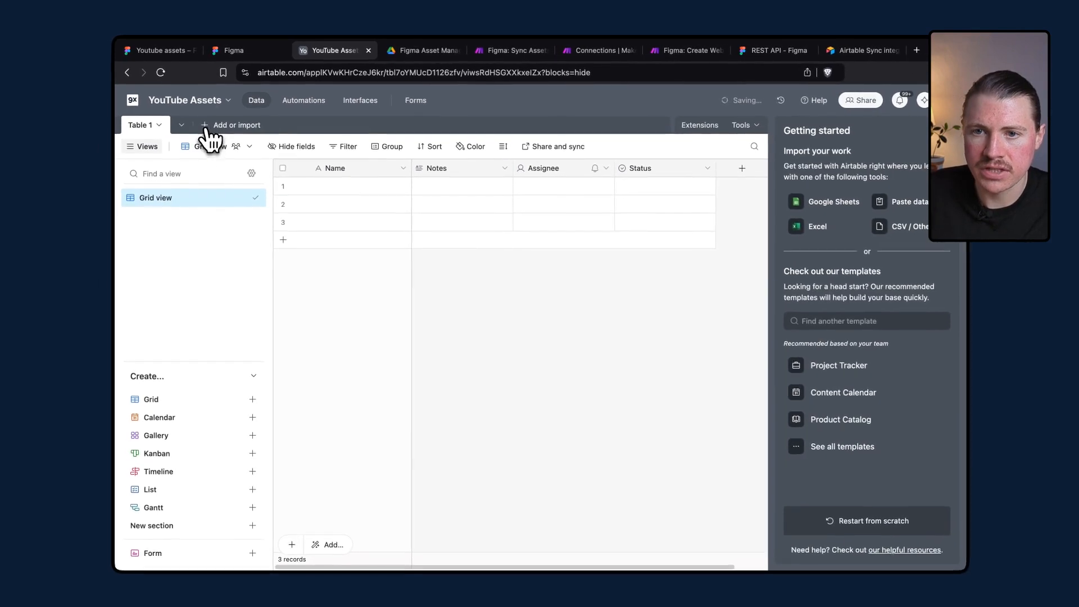
# Add a new table to the base from the Sync API source and start its setup.
pyautogui.click(207, 128)
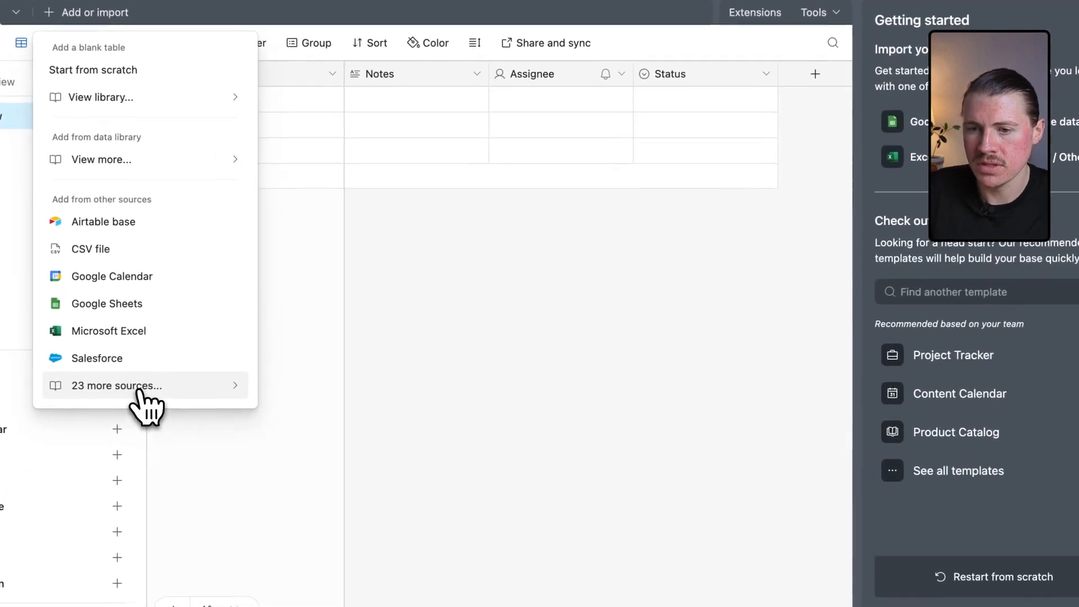
pyautogui.click(241, 386)
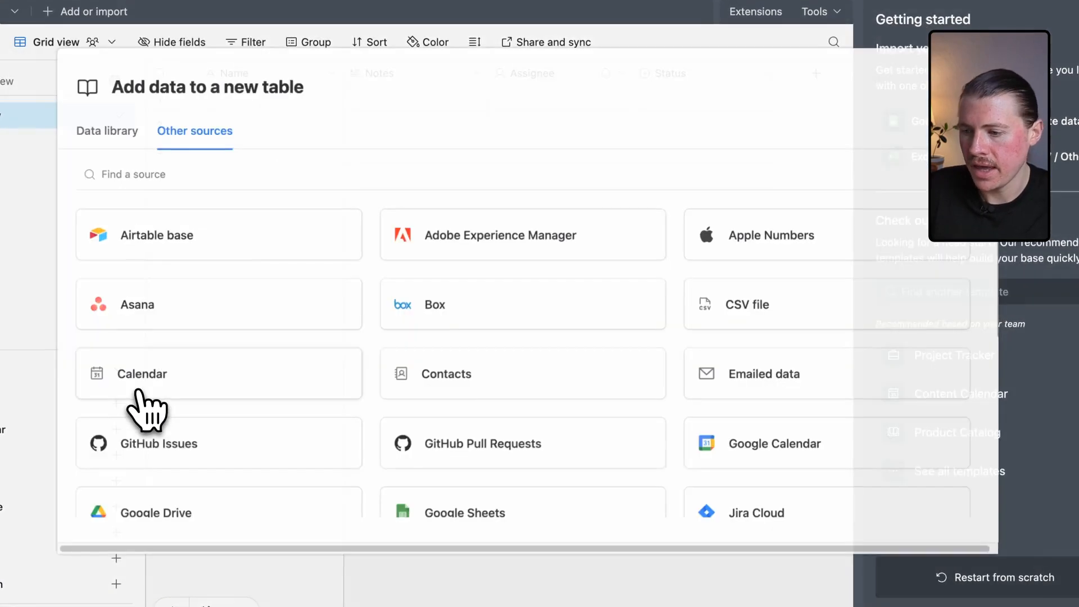
pyautogui.scroll(-3, 599, 217)
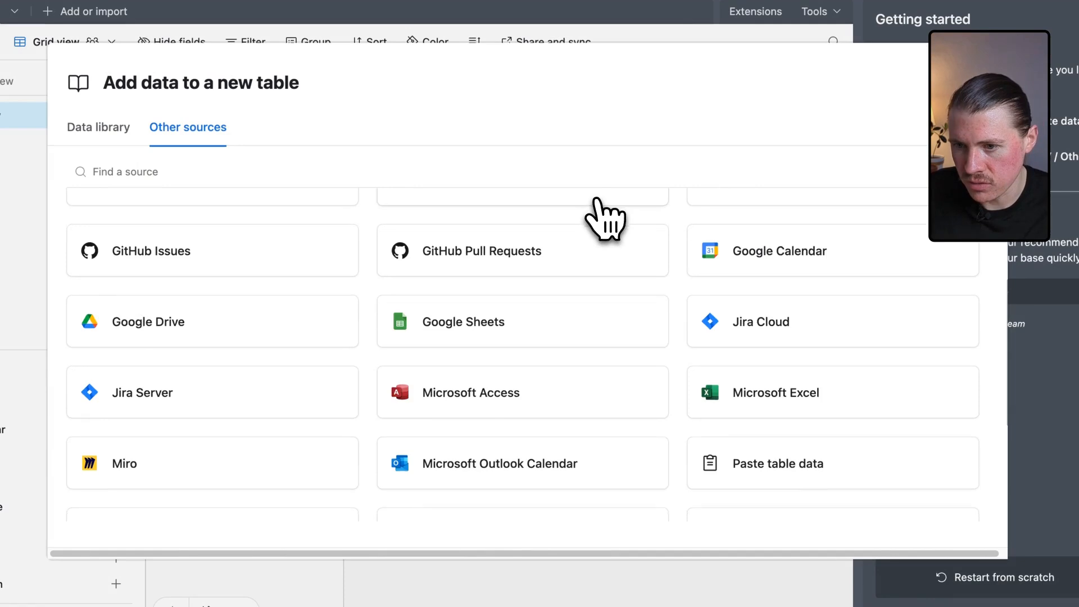
pyautogui.scroll(-3, 598, 217)
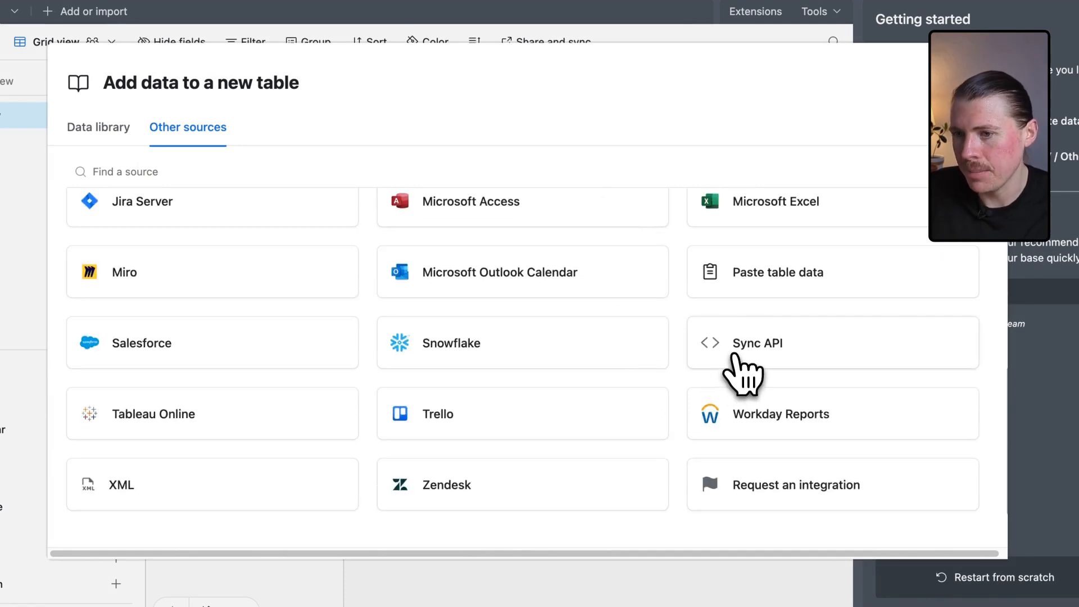
pyautogui.scroll(6, 733, 354)
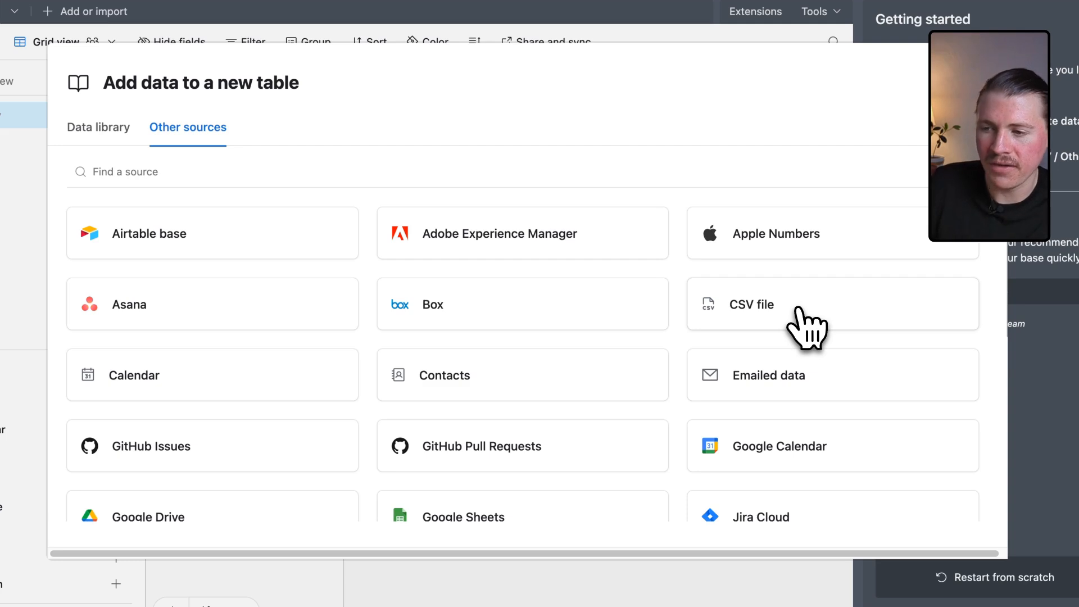
pyautogui.scroll(-6, 796, 309)
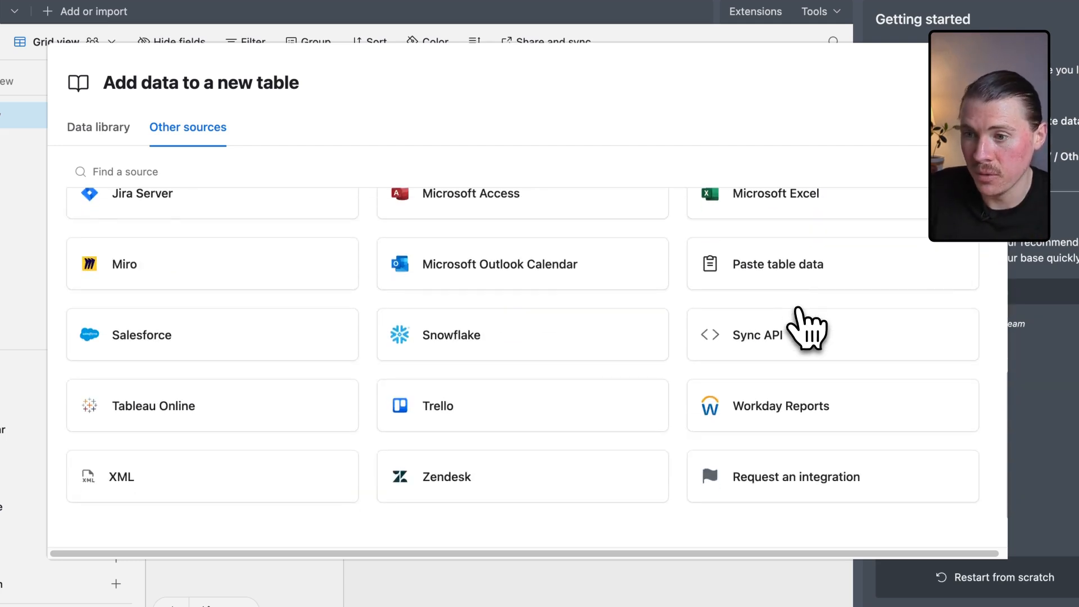
pyautogui.click(733, 345)
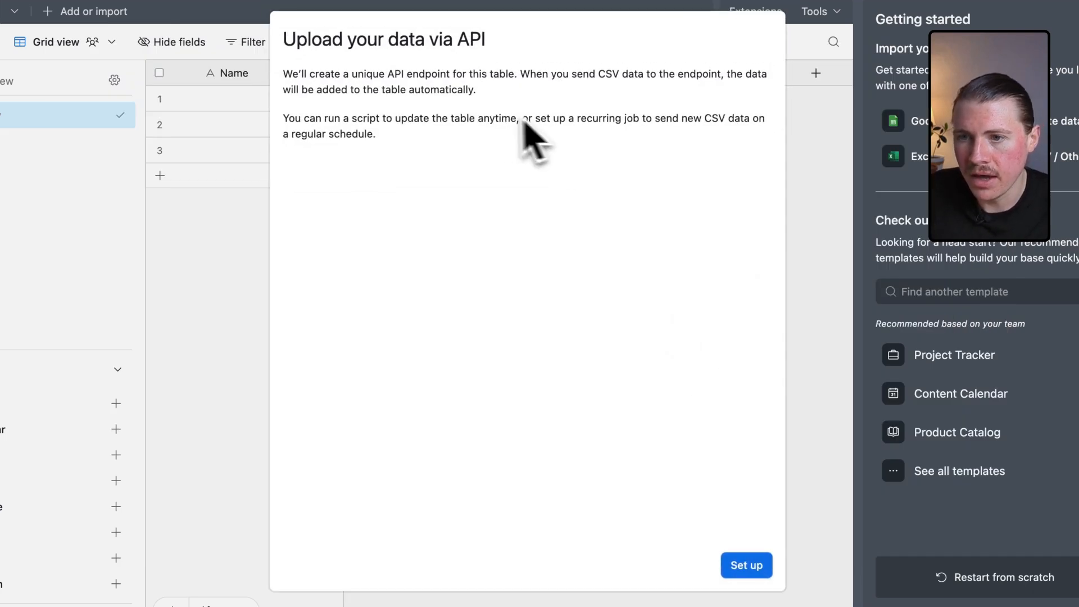
pyautogui.click(750, 565)
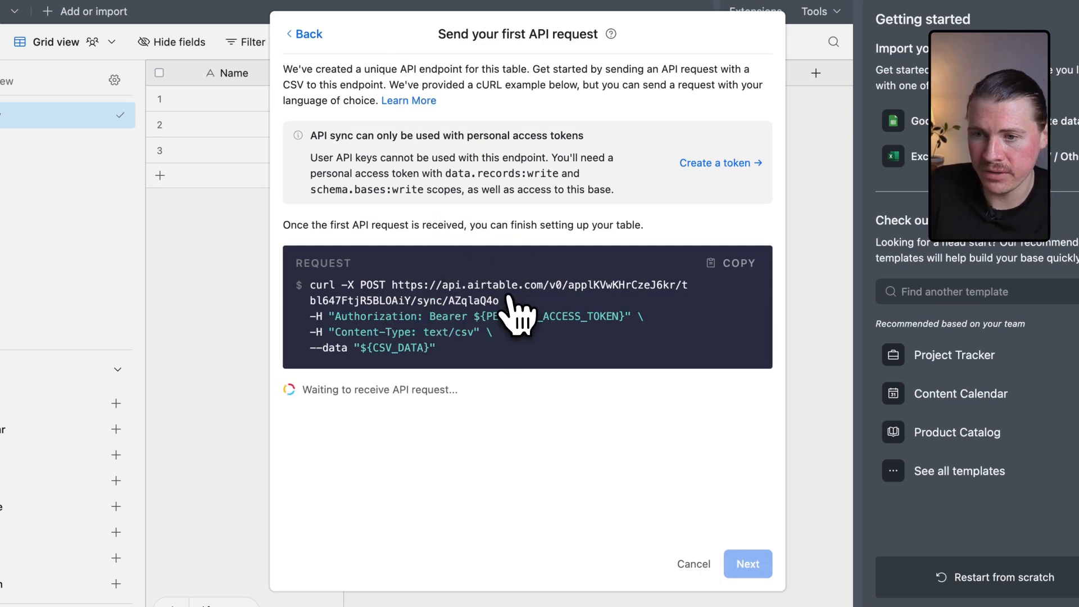
# Copy the sync endpoint URL from the cURL request example and return to the Make scenario.
pyautogui.moveTo(393, 284); pyautogui.dragTo(494, 298)
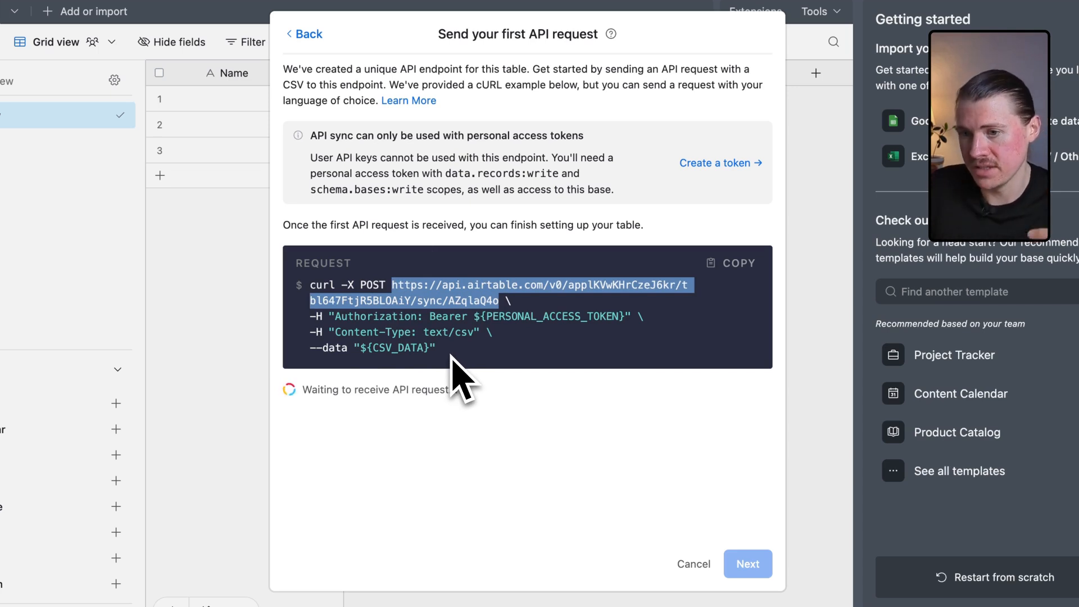
pyautogui.click(465, 274)
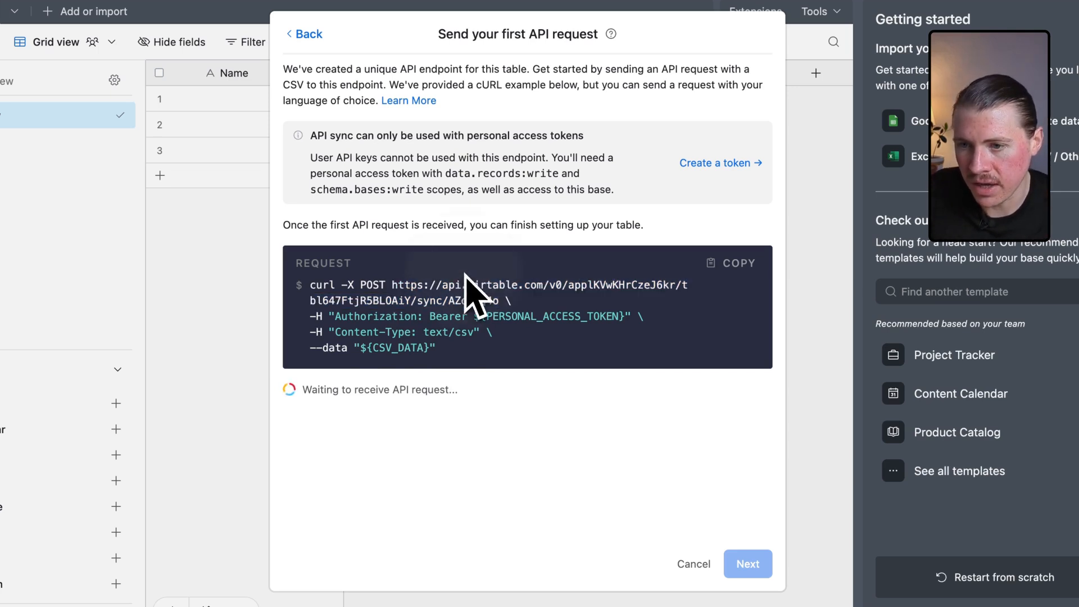
pyautogui.moveTo(498, 300); pyautogui.dragTo(395, 286)
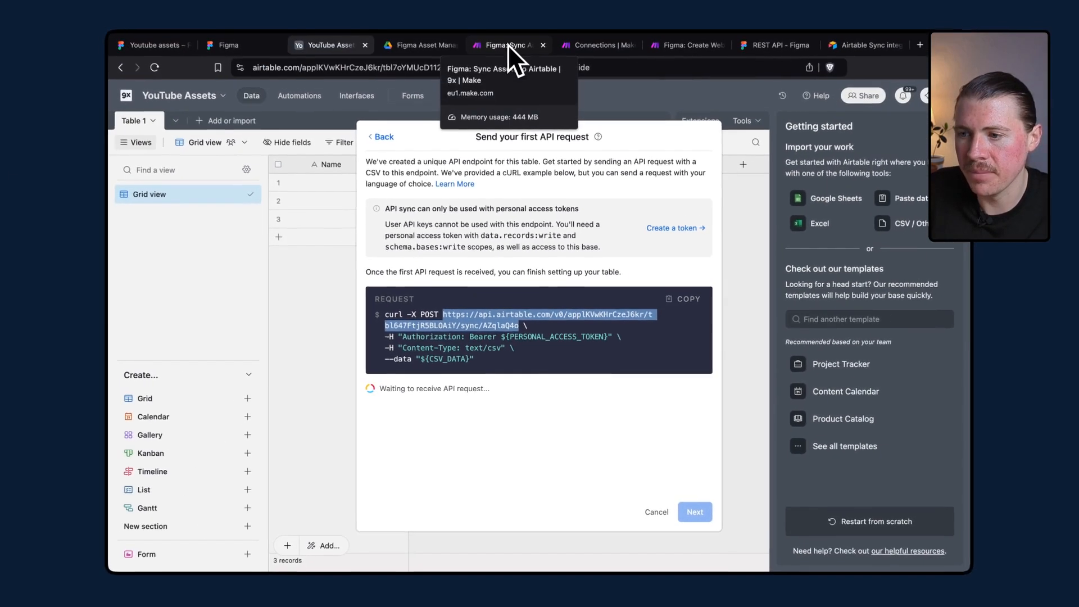
pyautogui.click(507, 45)
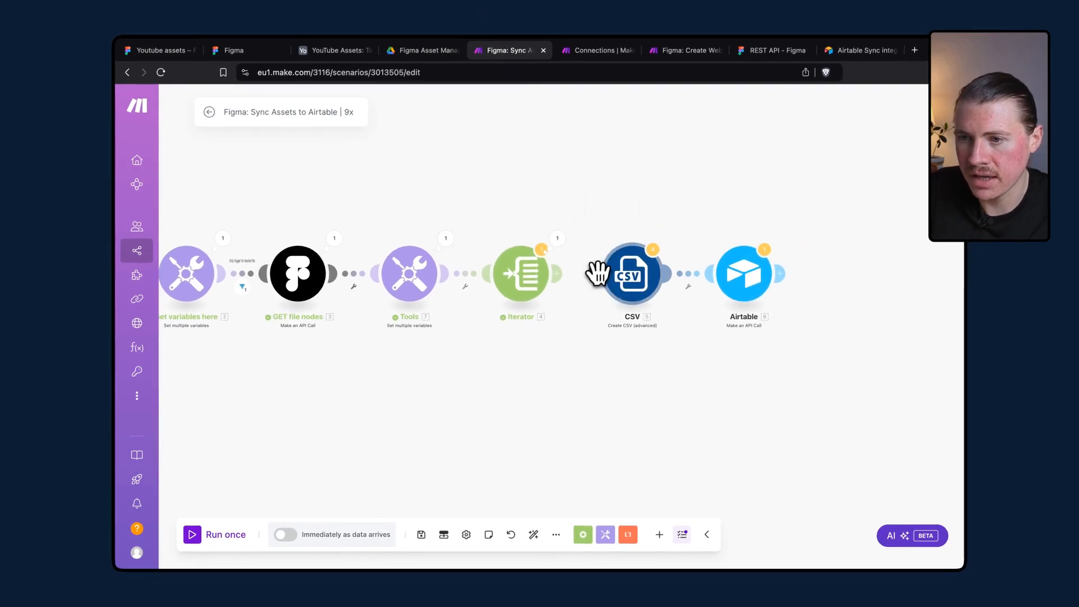
# Compare the Airtable module's URL mapping with the Set variables module's Airtable Endpoint Path variable.
pyautogui.moveTo(598, 272); pyautogui.dragTo(563, 274)
pyautogui.moveTo(672, 229); pyautogui.dragTo(607, 205)
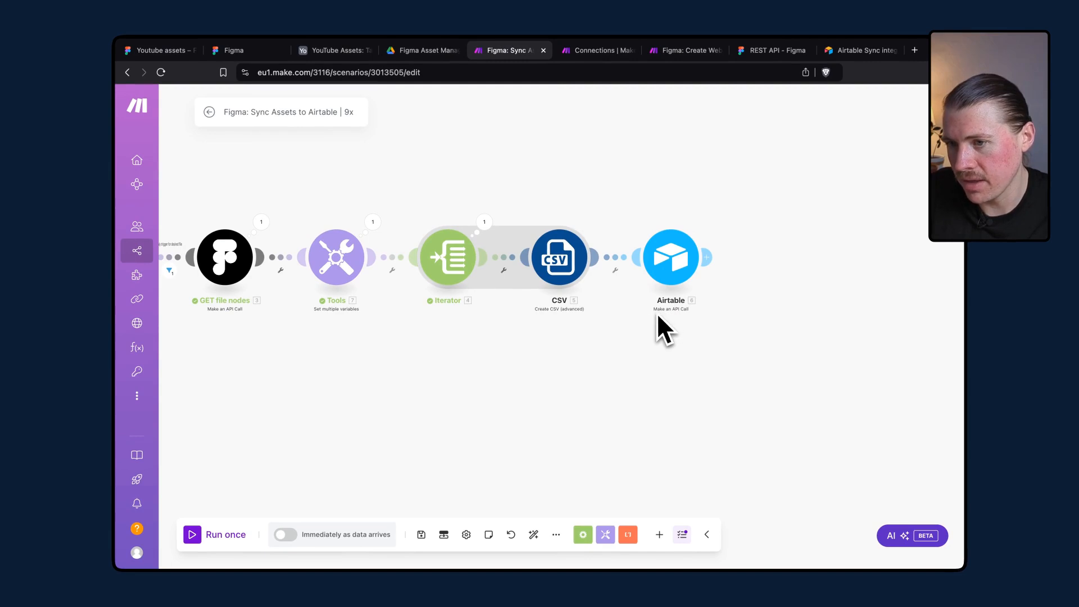
pyautogui.click(671, 264)
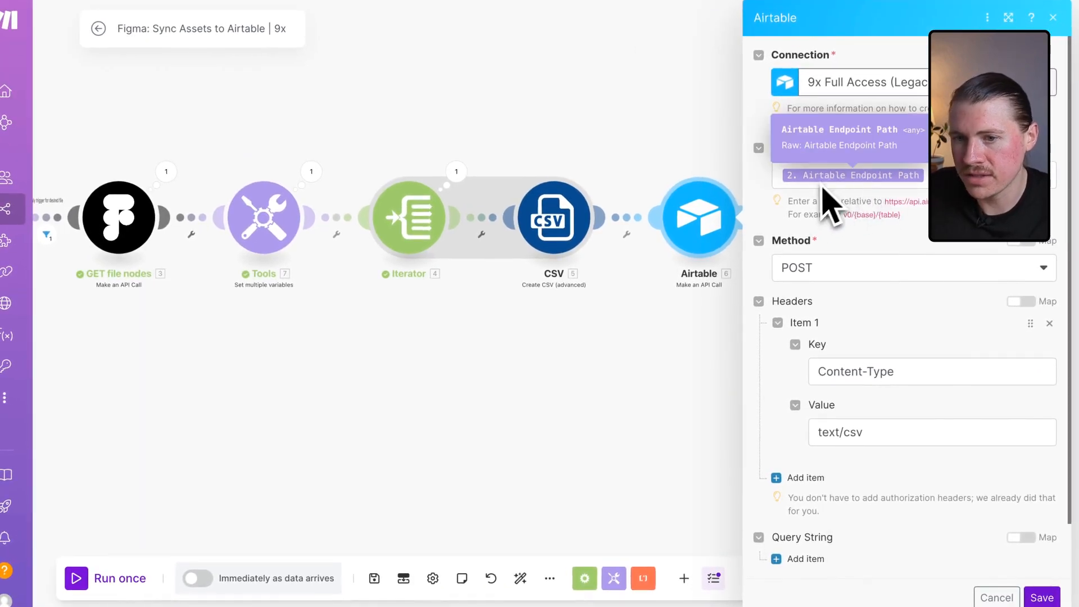
pyautogui.moveTo(403, 361); pyautogui.dragTo(619, 374)
pyautogui.click(209, 247)
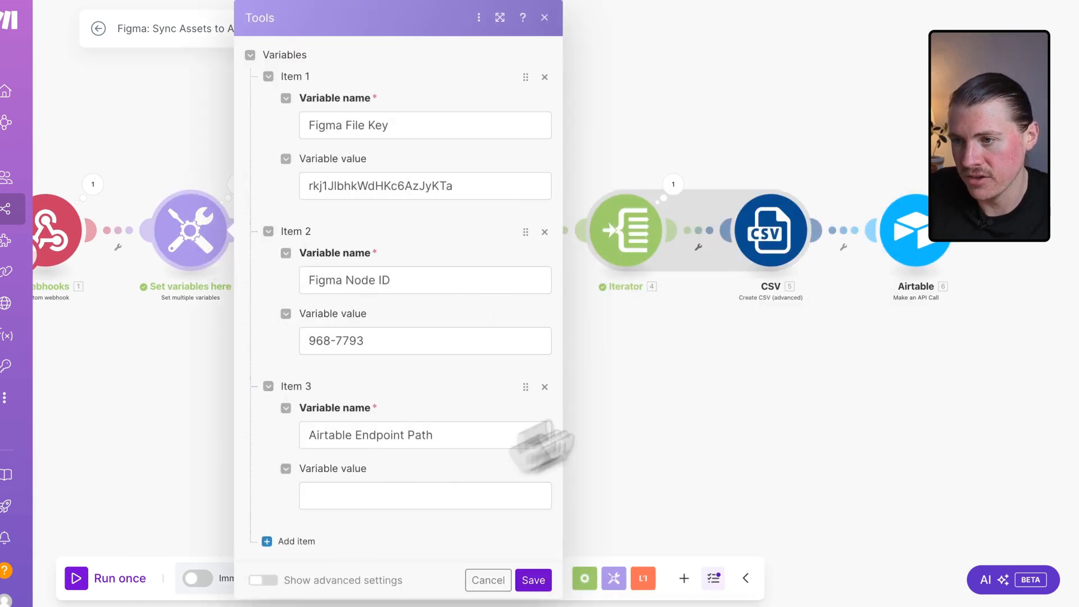
pyautogui.click(913, 238)
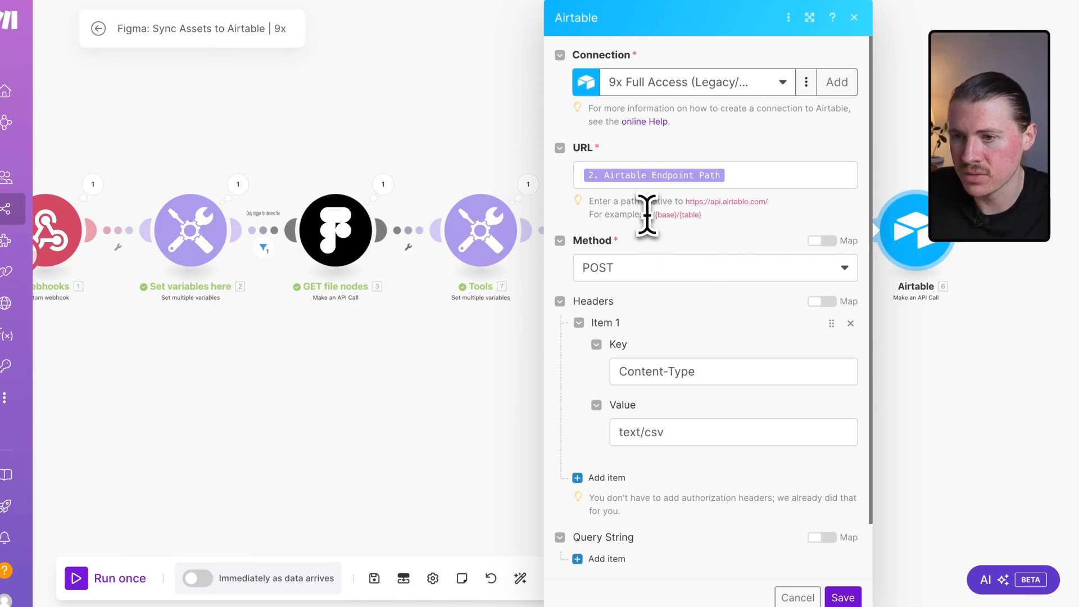
pyautogui.moveTo(645, 214); pyautogui.dragTo(674, 215)
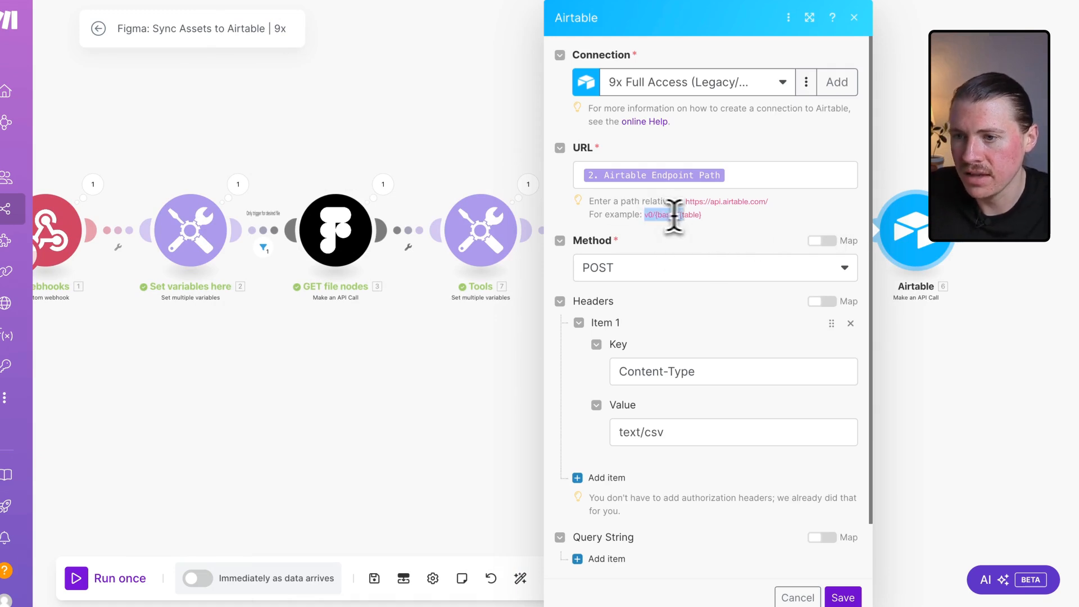
pyautogui.click(704, 222)
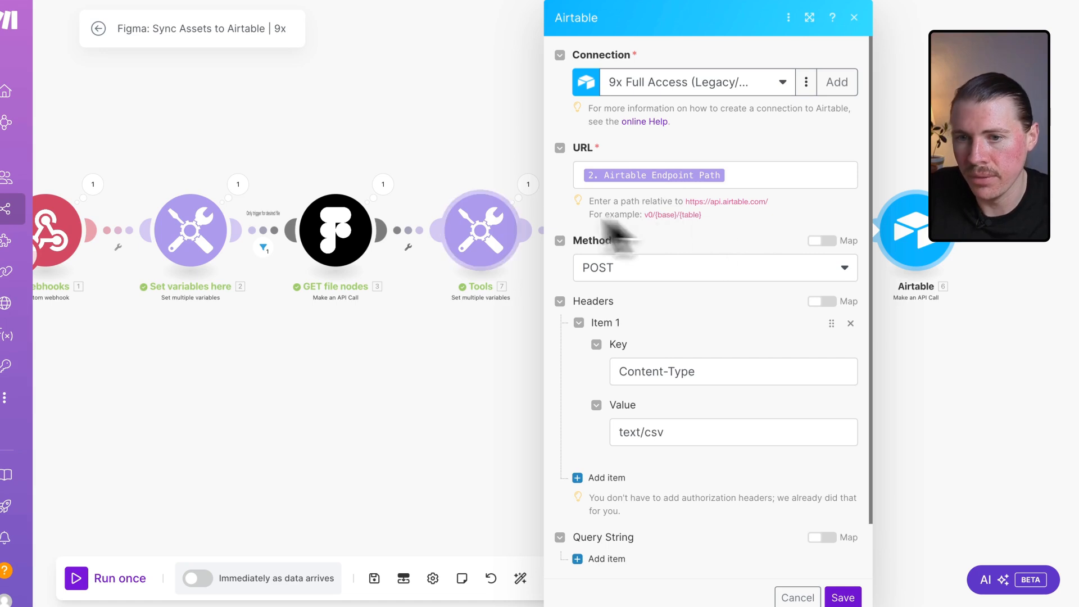
pyautogui.click(212, 233)
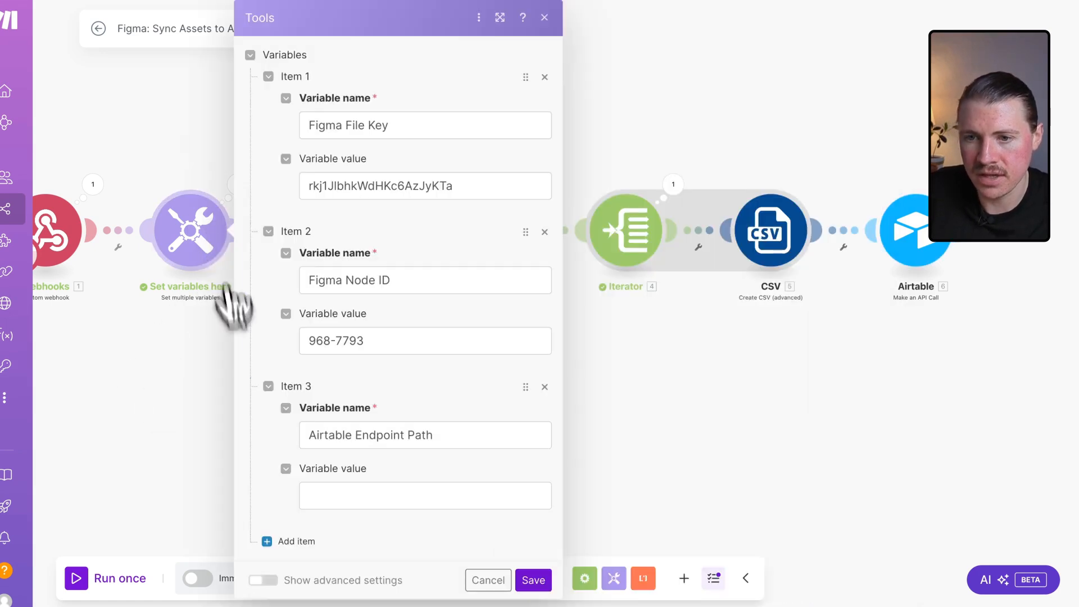
pyautogui.click(343, 495)
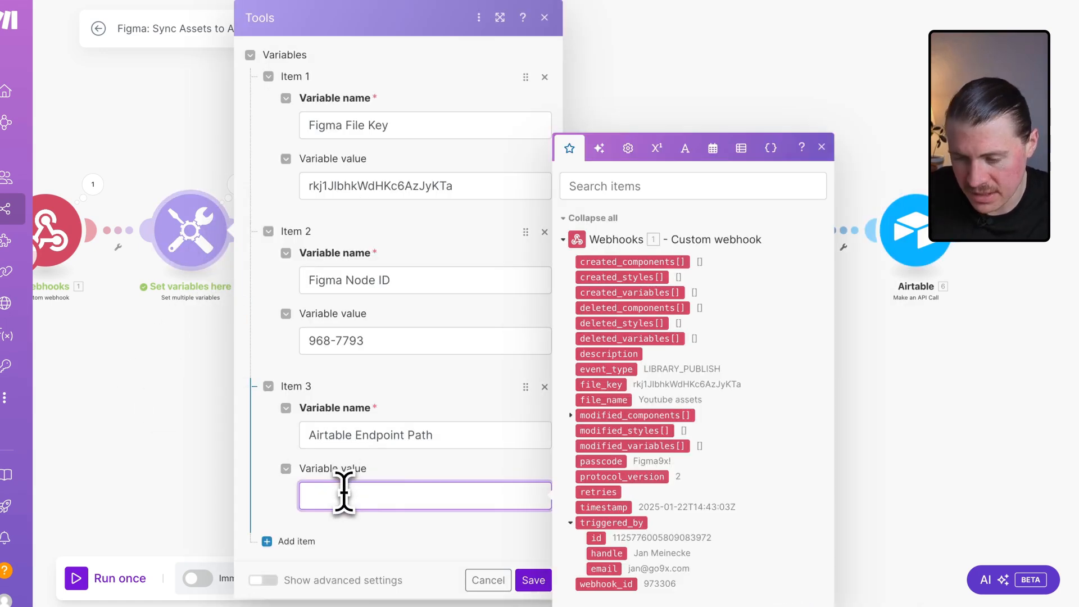
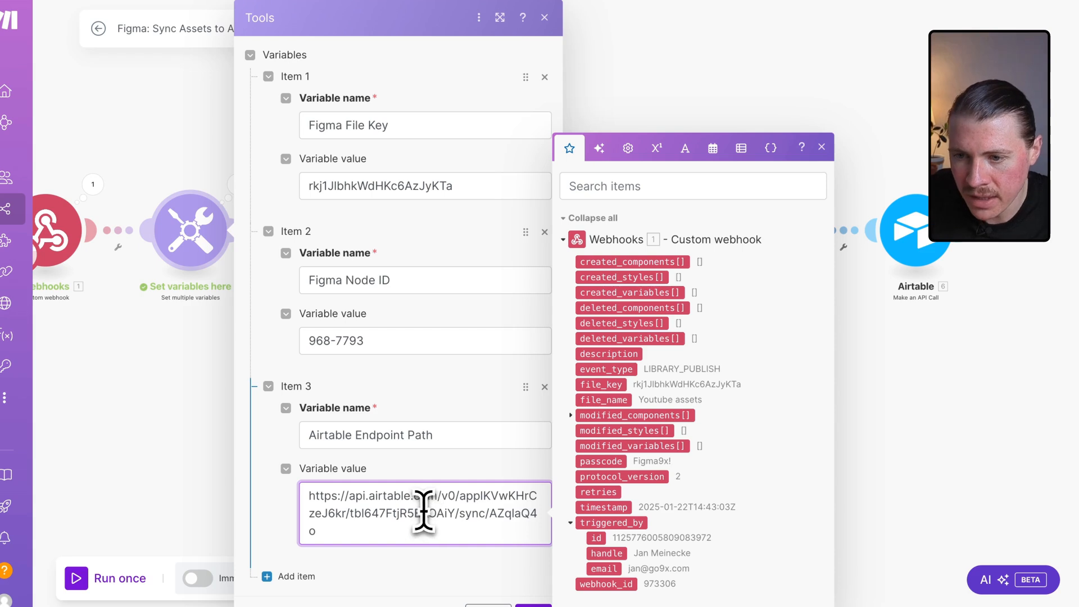
pyautogui.moveTo(423, 496); pyautogui.dragTo(306, 496)
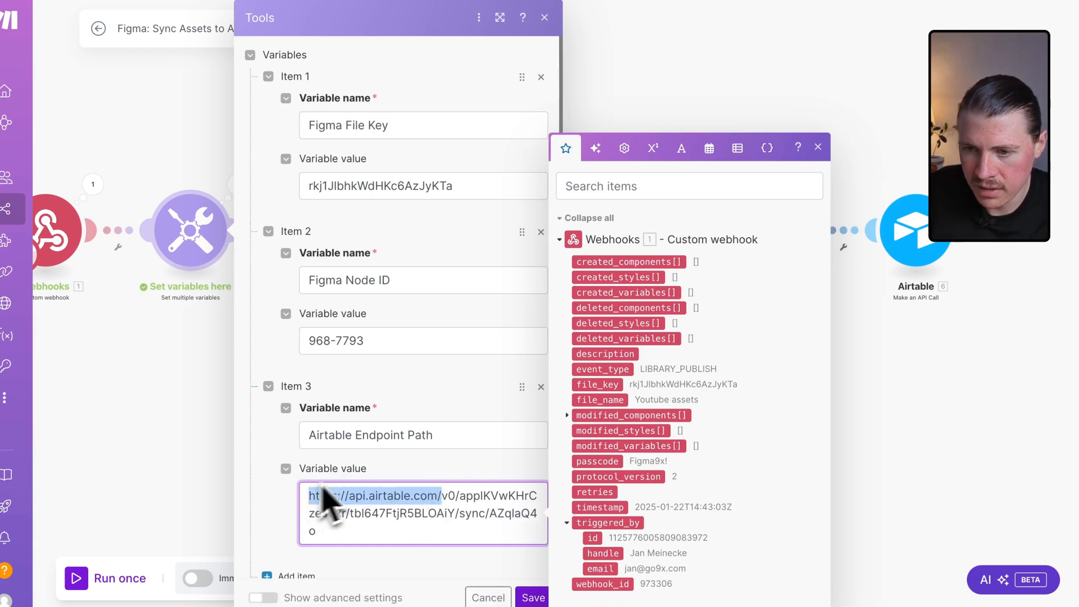
pyautogui.press('BackSpace')
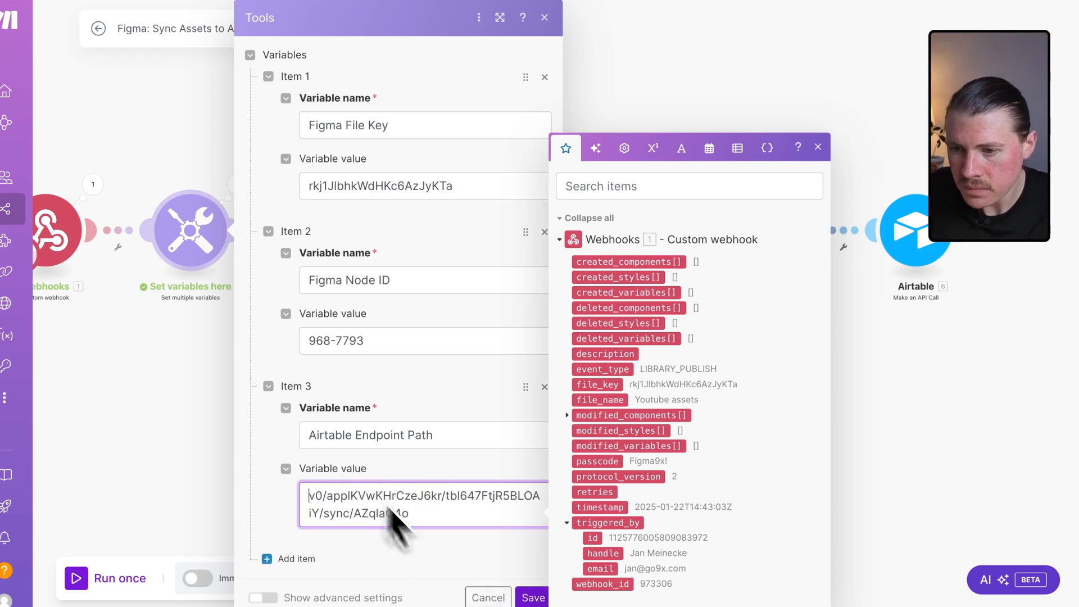
pyautogui.click(533, 597)
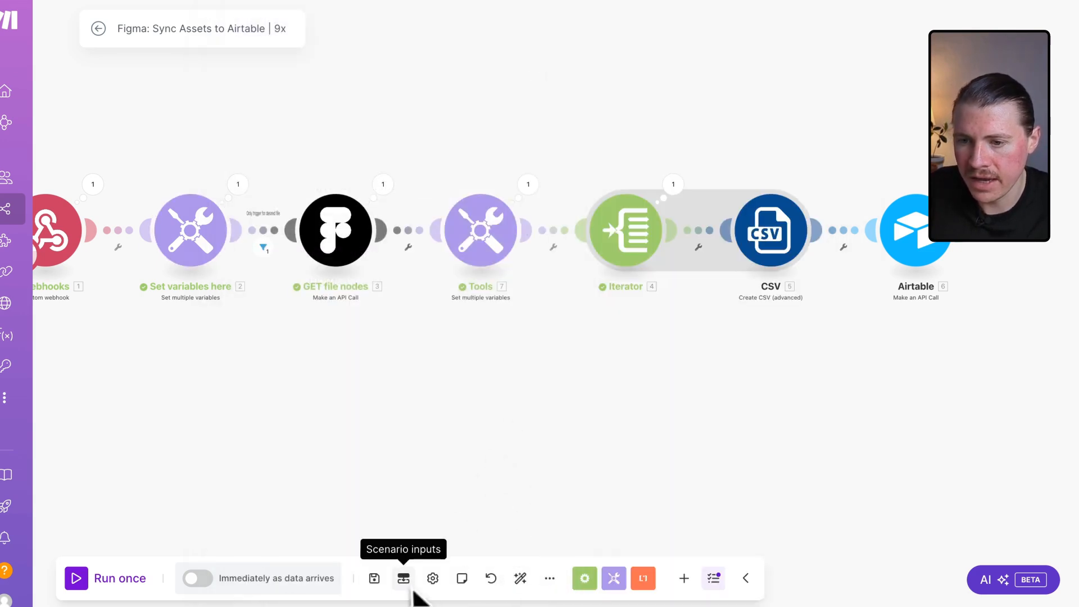
pyautogui.click(374, 578)
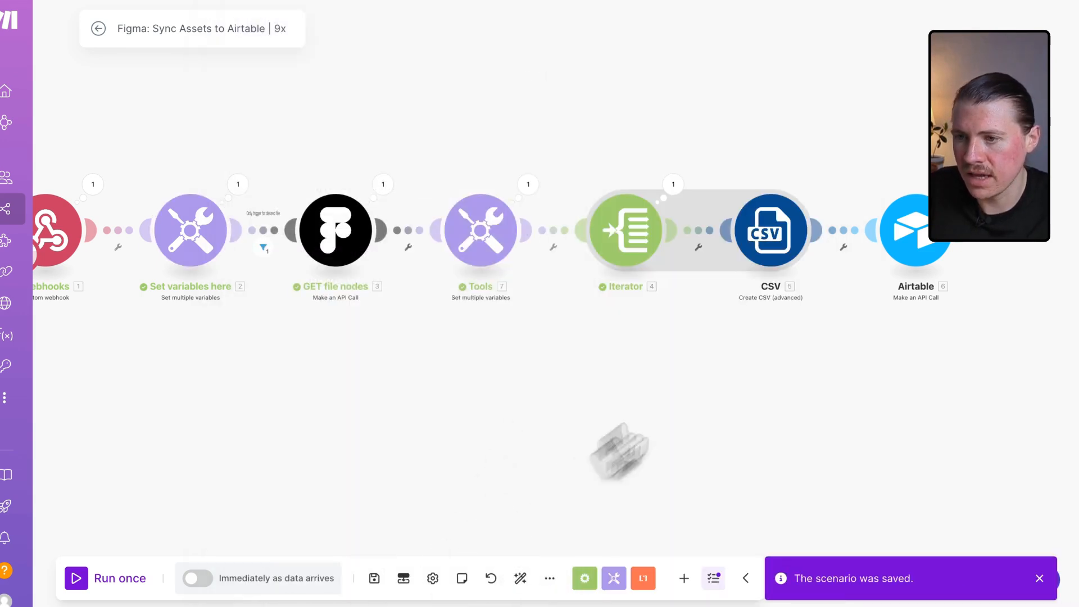
# Review the CSV module's column mappings and header option.
pyautogui.click(747, 260)
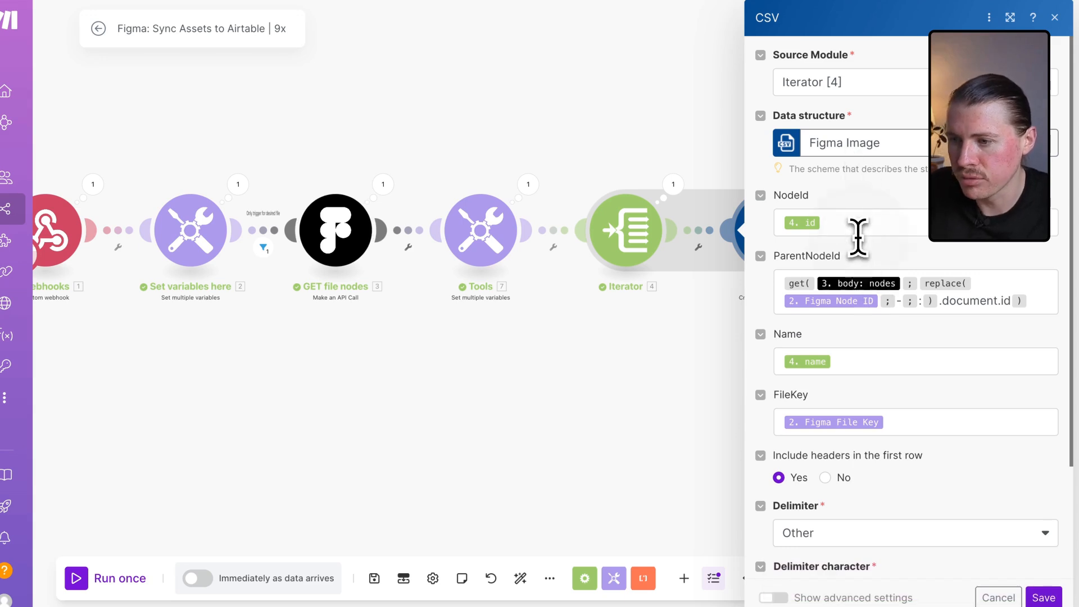
pyautogui.click(858, 235)
pyautogui.click(877, 194)
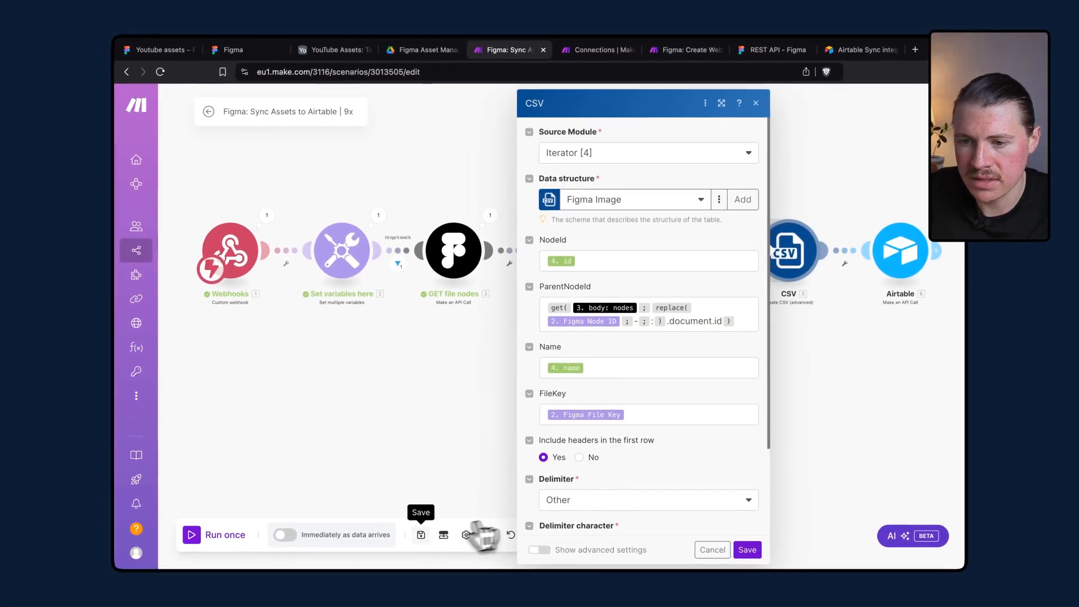
pyautogui.click(396, 557)
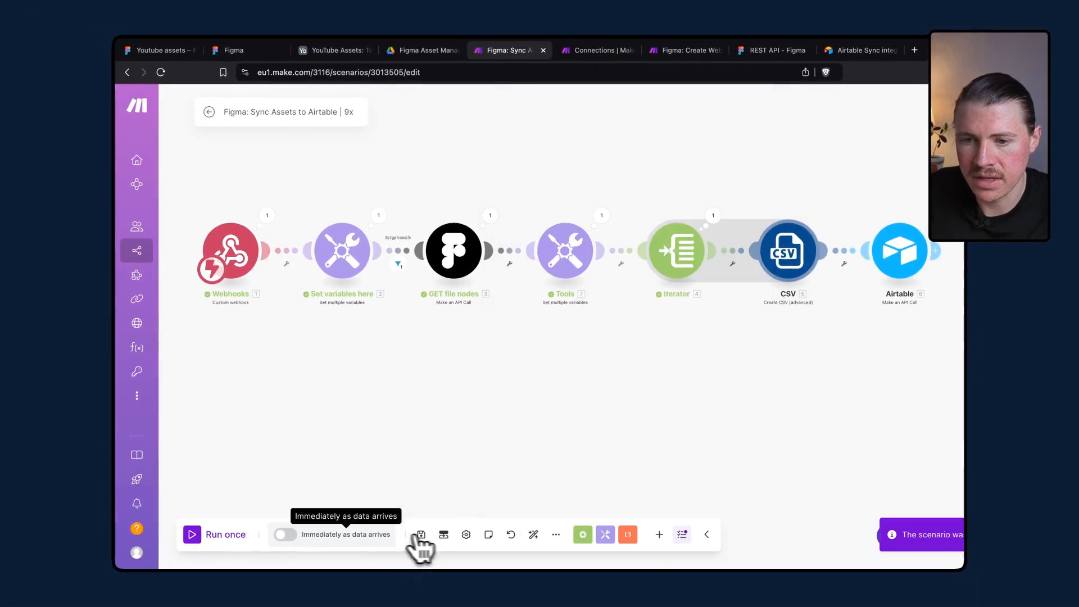
# Start a single scenario run and delete the last empty thumbnail frame in the Figma file.
pyautogui.click(209, 535)
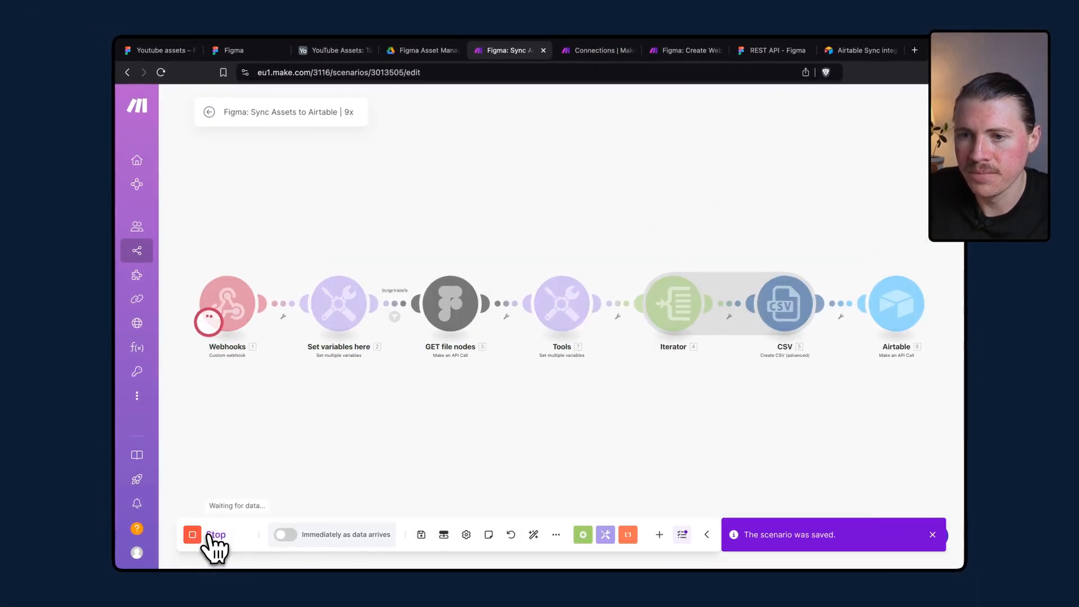
pyautogui.click(168, 55)
pyautogui.click(522, 246)
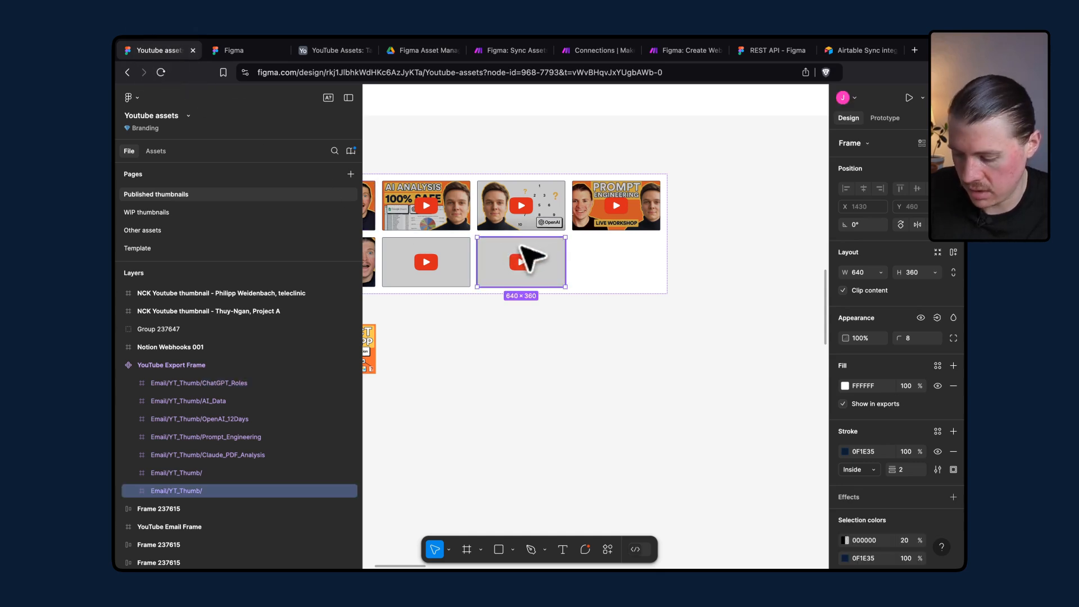
pyautogui.press('Delete')
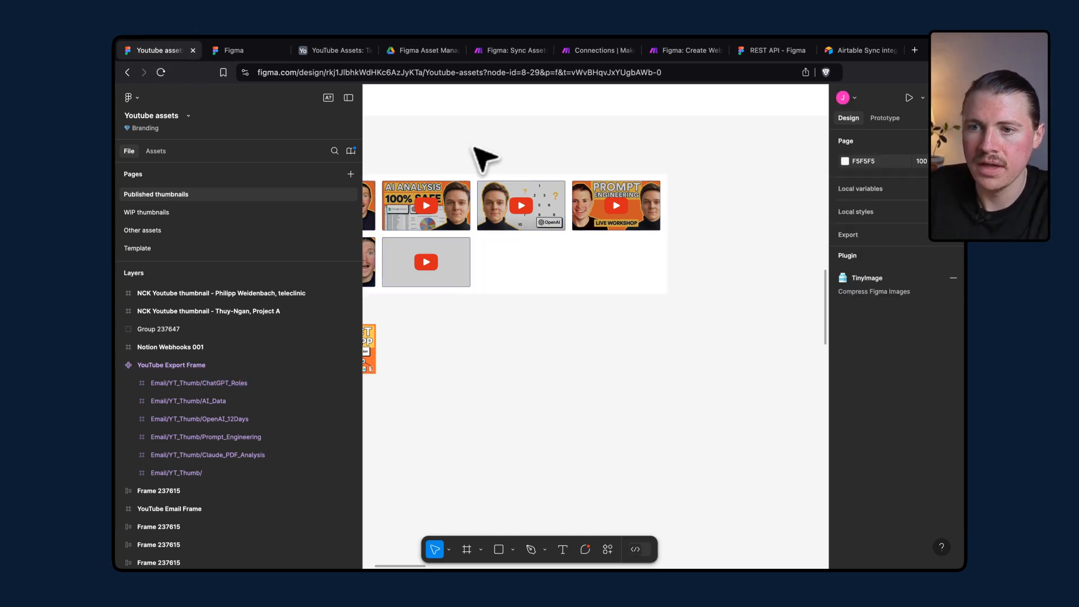
# Select the YouTube Export Frame and publish the library changes.
pyautogui.hscroll(-3, 482, 159)
pyautogui.click(426, 185)
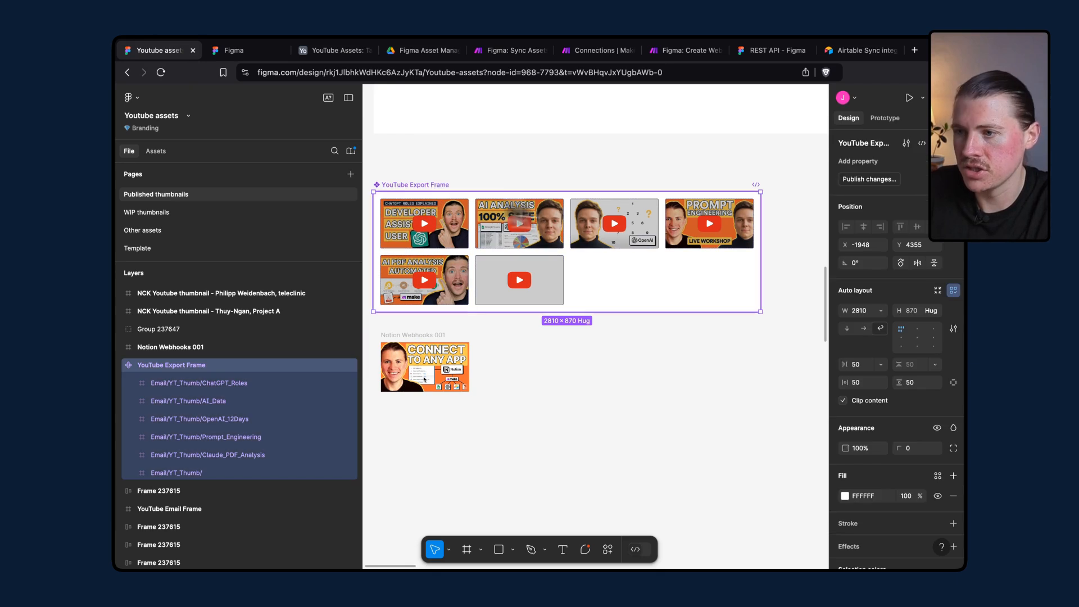
pyautogui.click(870, 180)
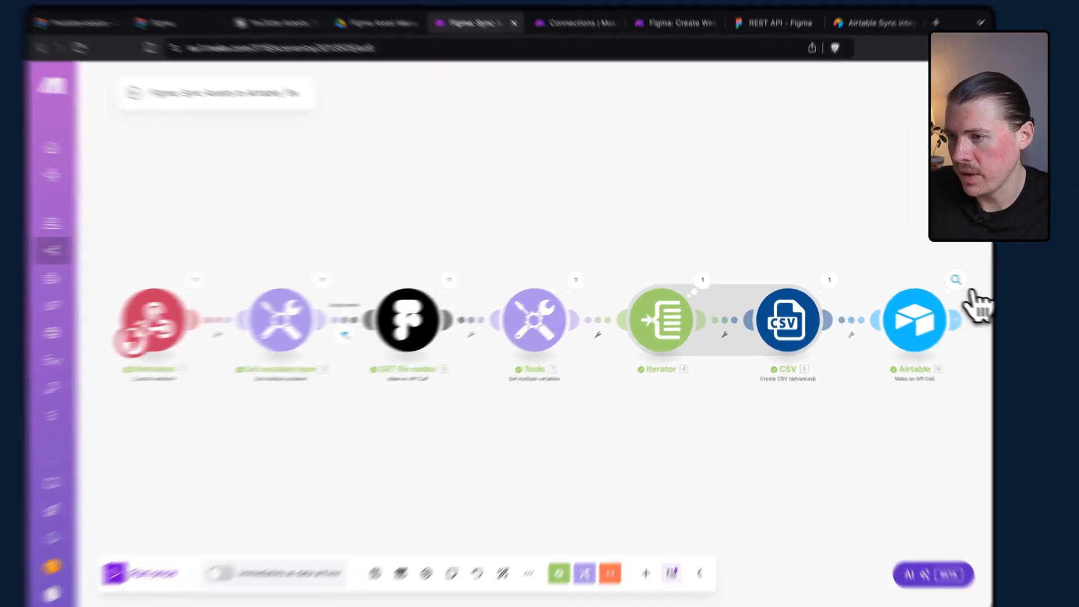
# Inspect the Airtable module's output and the sync setup's API request status.
pyautogui.click(932, 278)
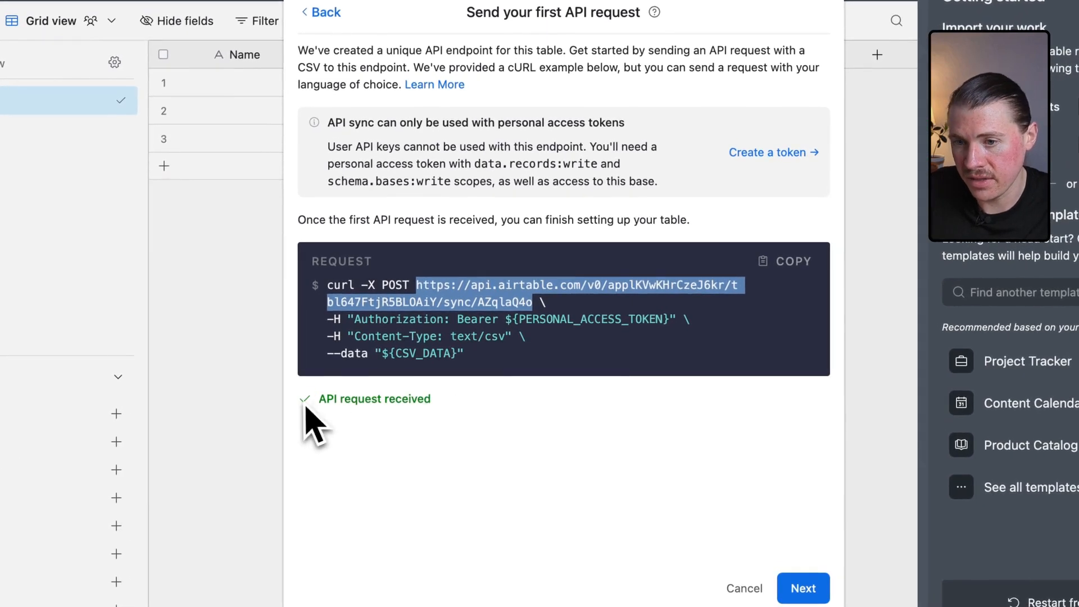
pyautogui.moveTo(306, 408); pyautogui.dragTo(439, 405)
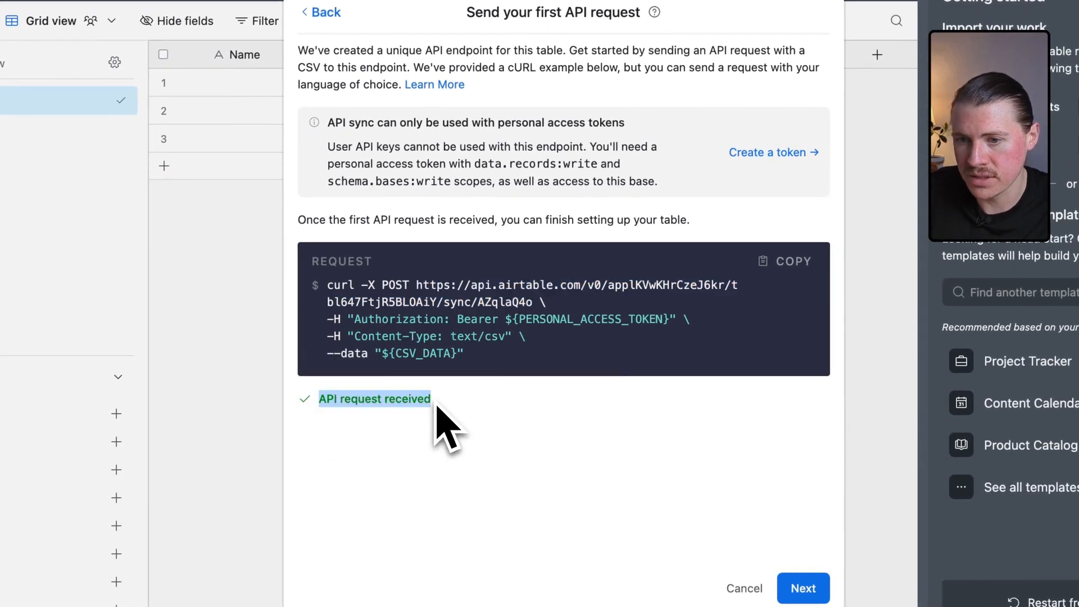
# Continue to the table setup and set the NodeId, ParentNodeId, Name and FileKey fields to single line text.
pyautogui.click(803, 588)
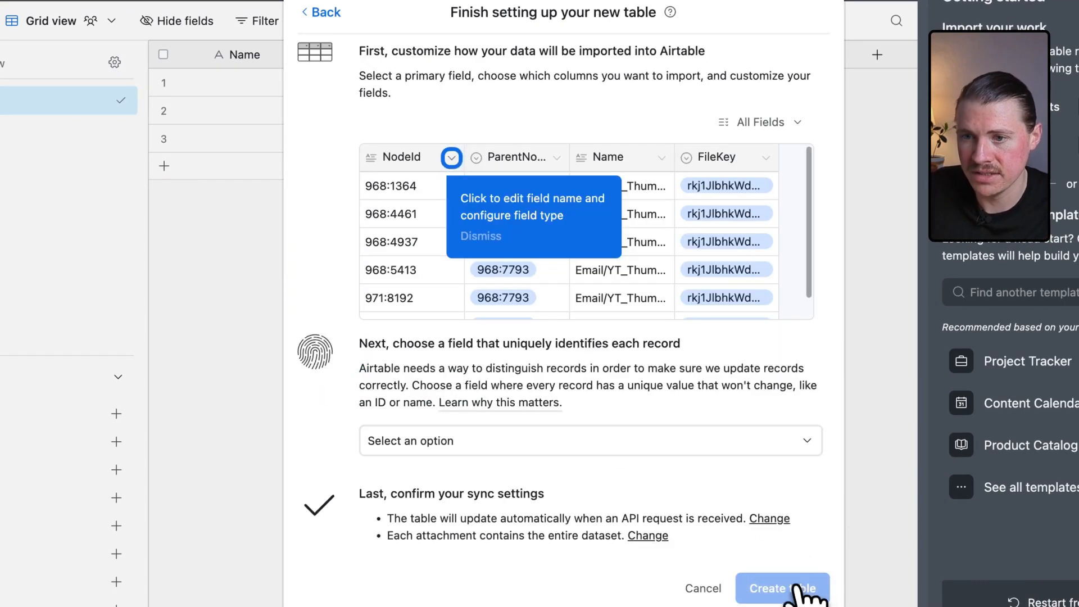
pyautogui.scroll(-1, 422, 204)
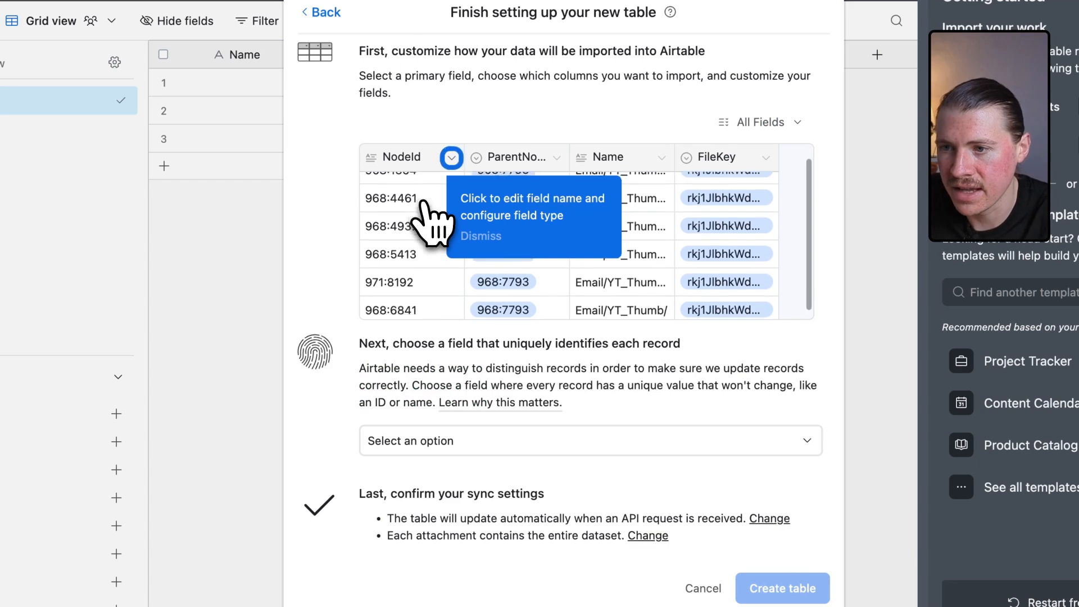
pyautogui.scroll(1, 432, 222)
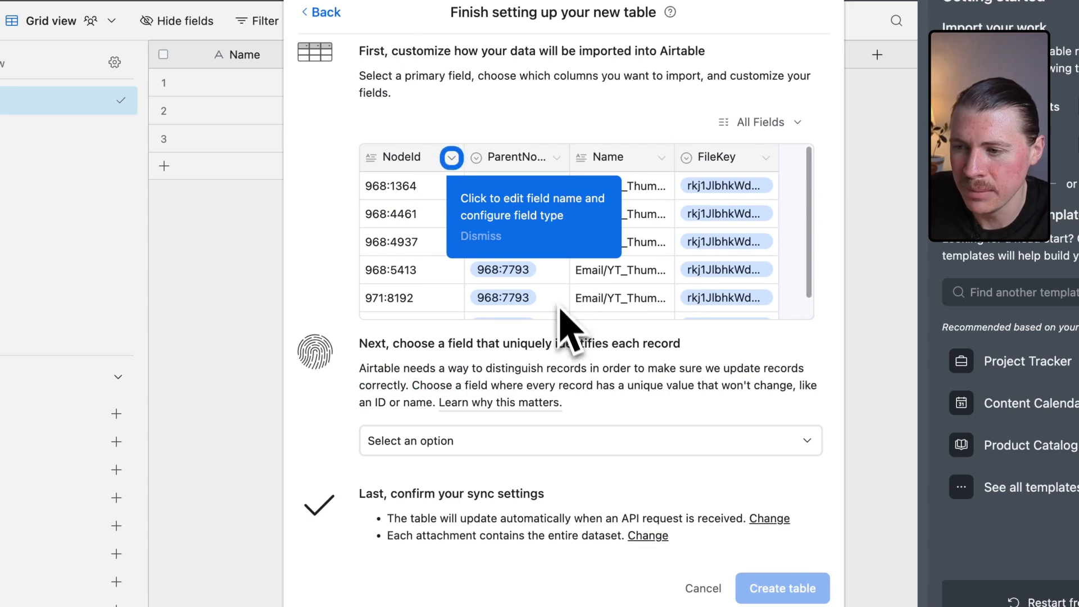
pyautogui.click(451, 157)
pyautogui.click(481, 292)
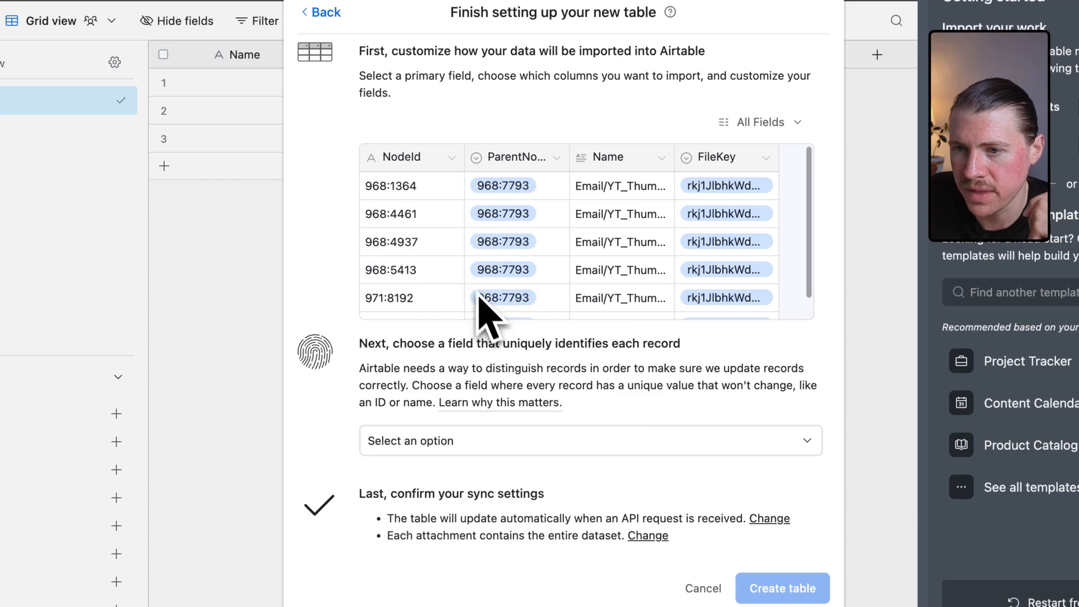
pyautogui.click(559, 157)
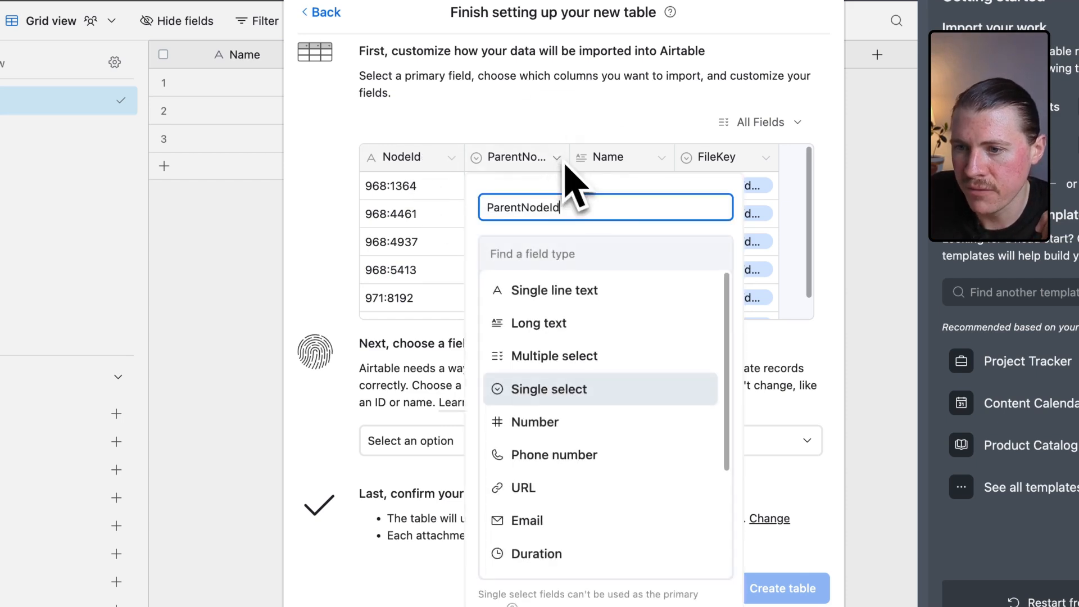
pyautogui.click(601, 290)
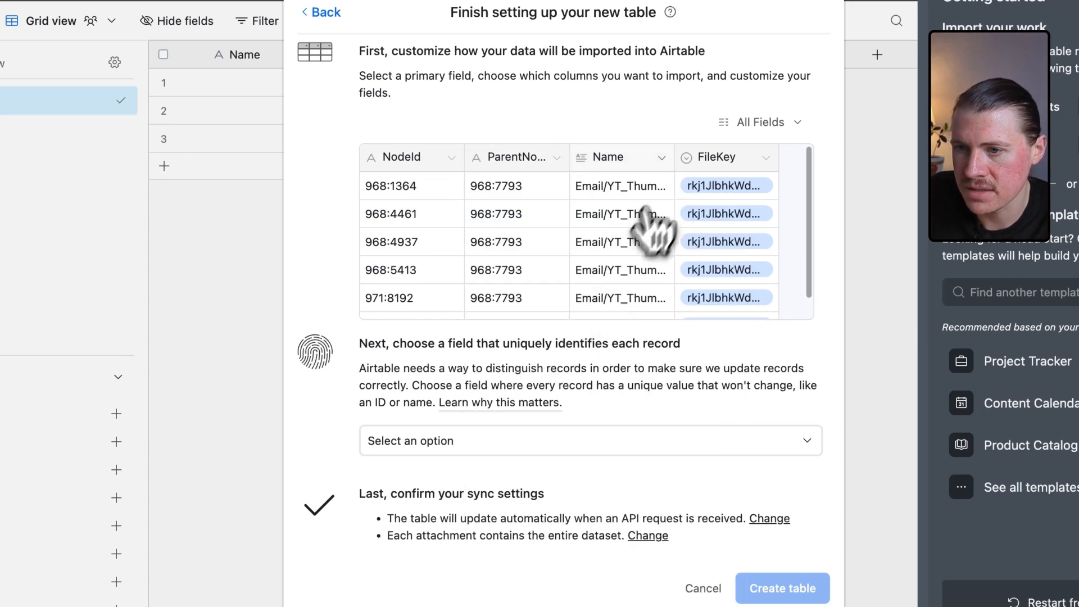
pyautogui.click(664, 159)
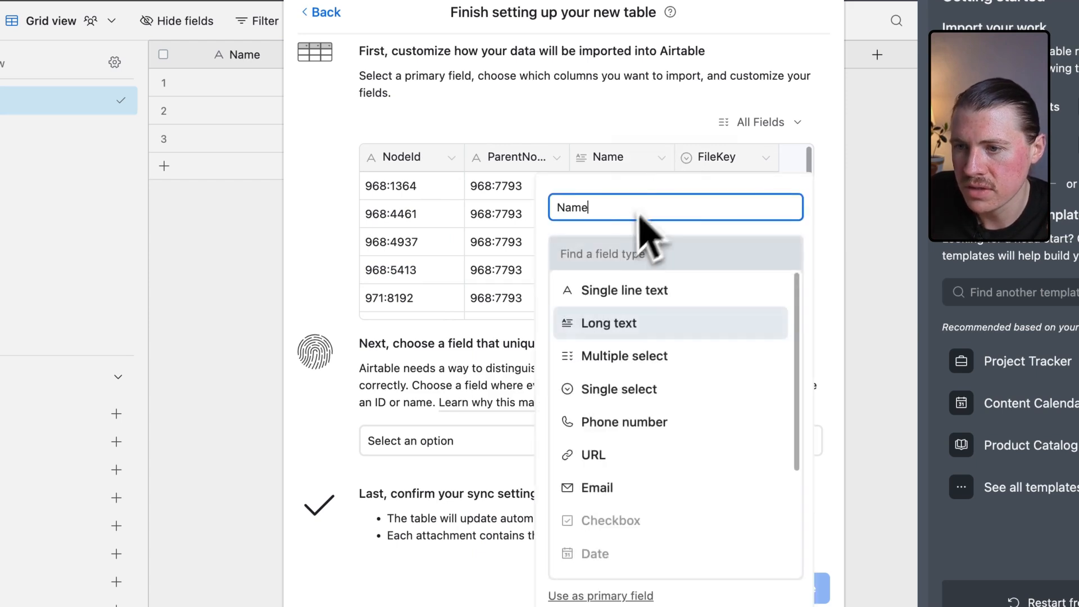
pyautogui.click(621, 290)
pyautogui.click(765, 158)
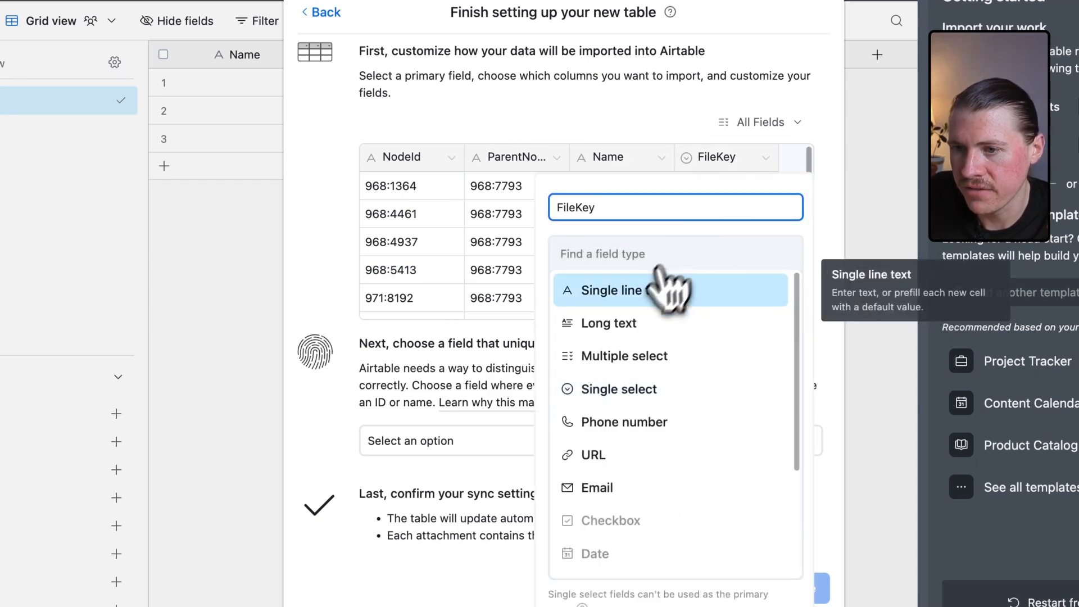
pyautogui.click(663, 289)
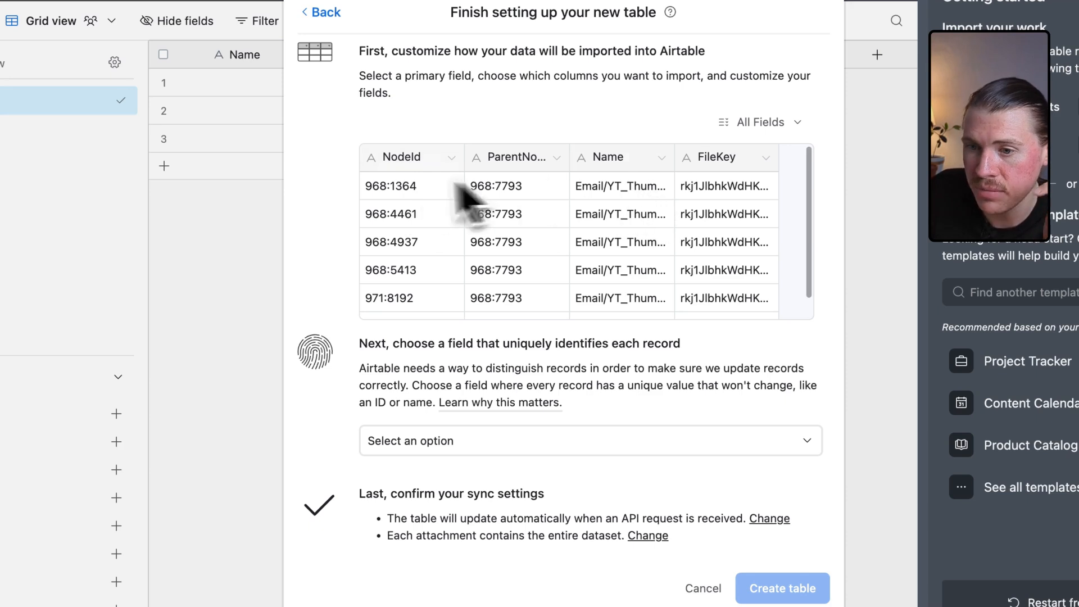
# Choose NodeId as the field that uniquely identifies each record.
pyautogui.click(577, 448)
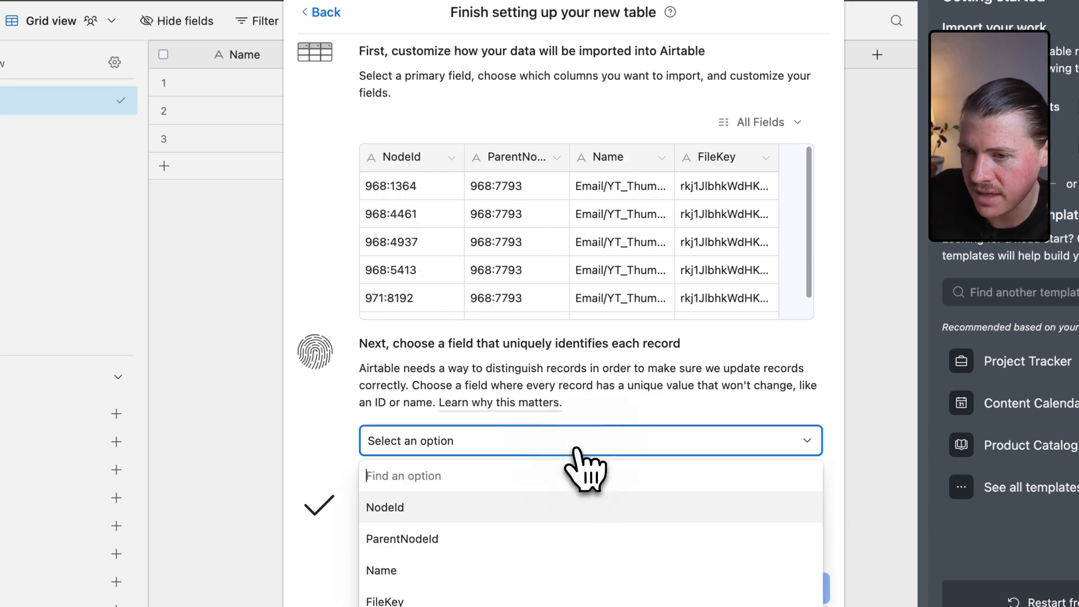
pyautogui.click(587, 507)
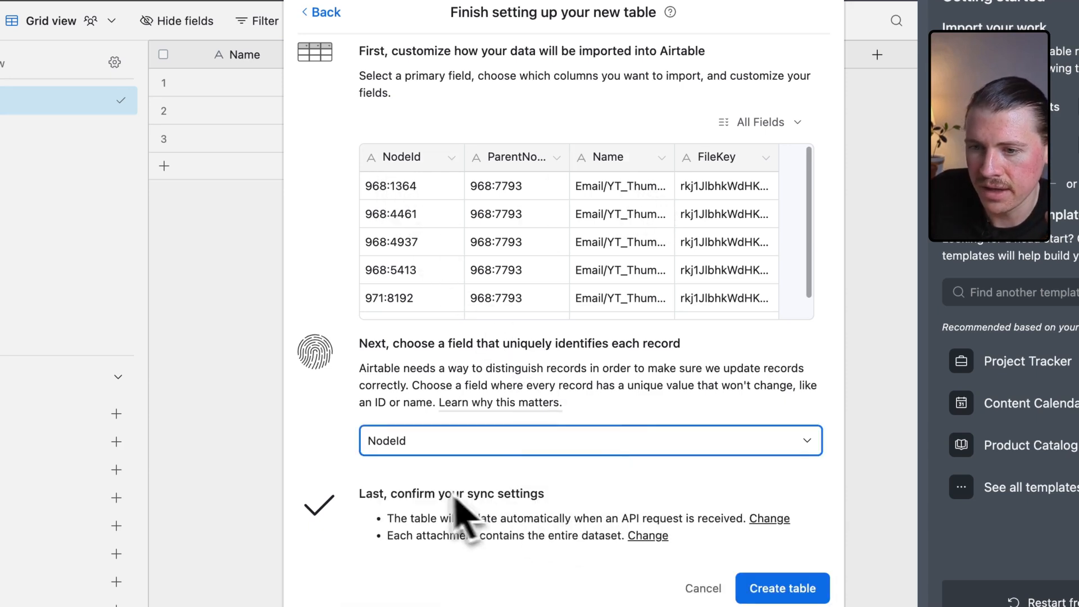
pyautogui.click(503, 451)
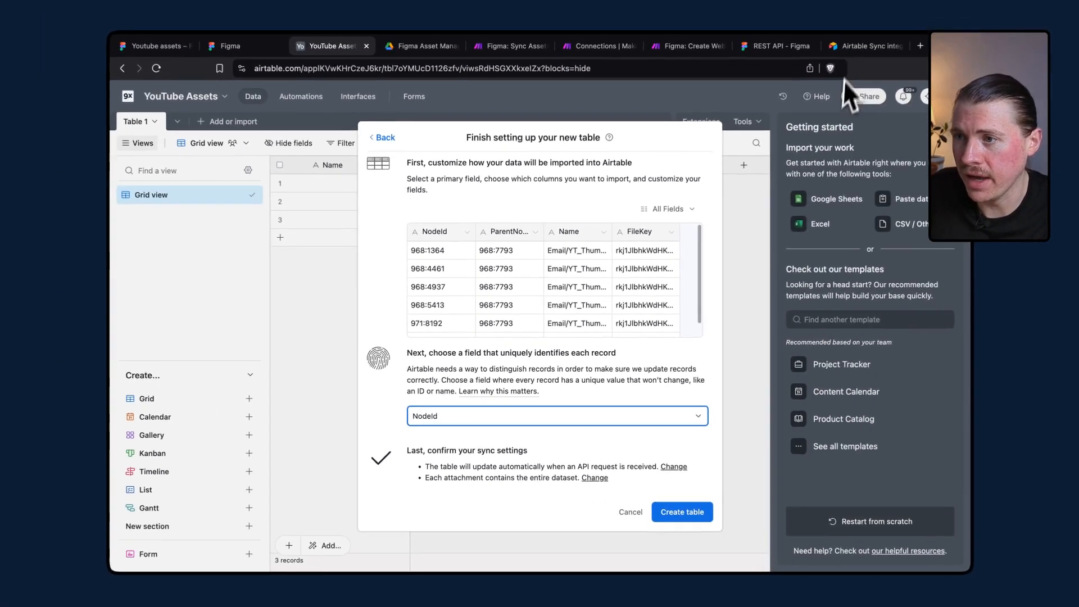
# Review the Sync API documentation's plan availability and the sync settings' attachment processing options.
pyautogui.click(853, 51)
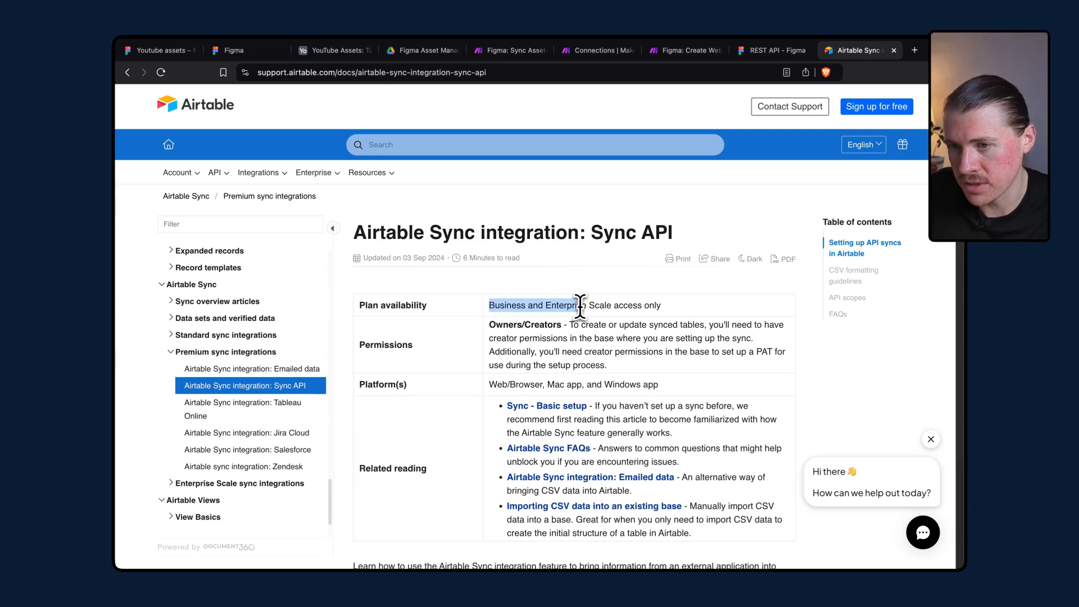
pyautogui.moveTo(540, 306); pyautogui.dragTo(505, 307)
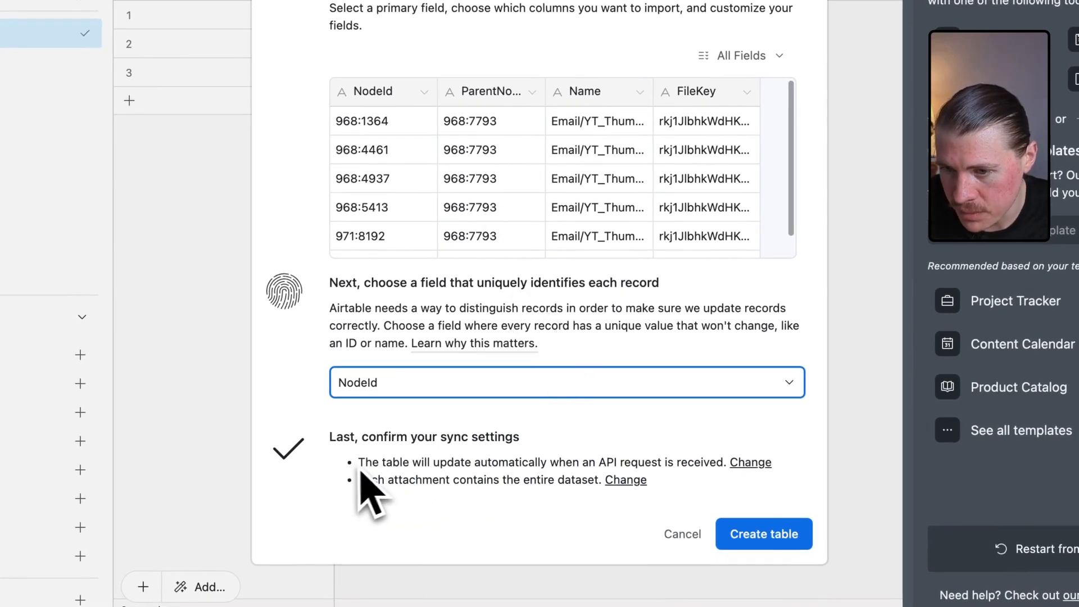
pyautogui.moveTo(359, 463); pyautogui.dragTo(710, 462)
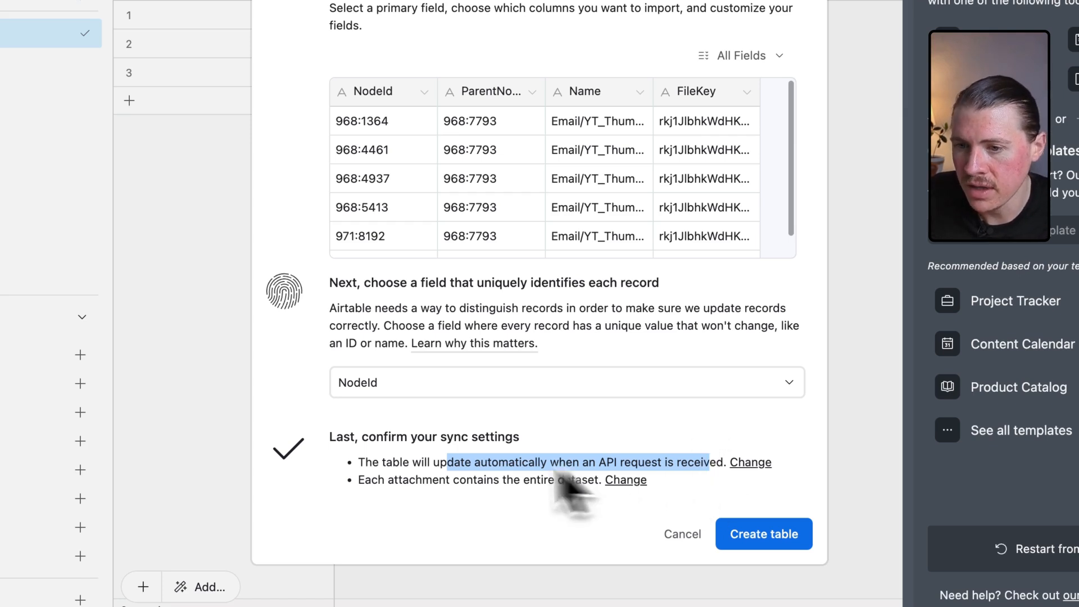
pyautogui.click(405, 478)
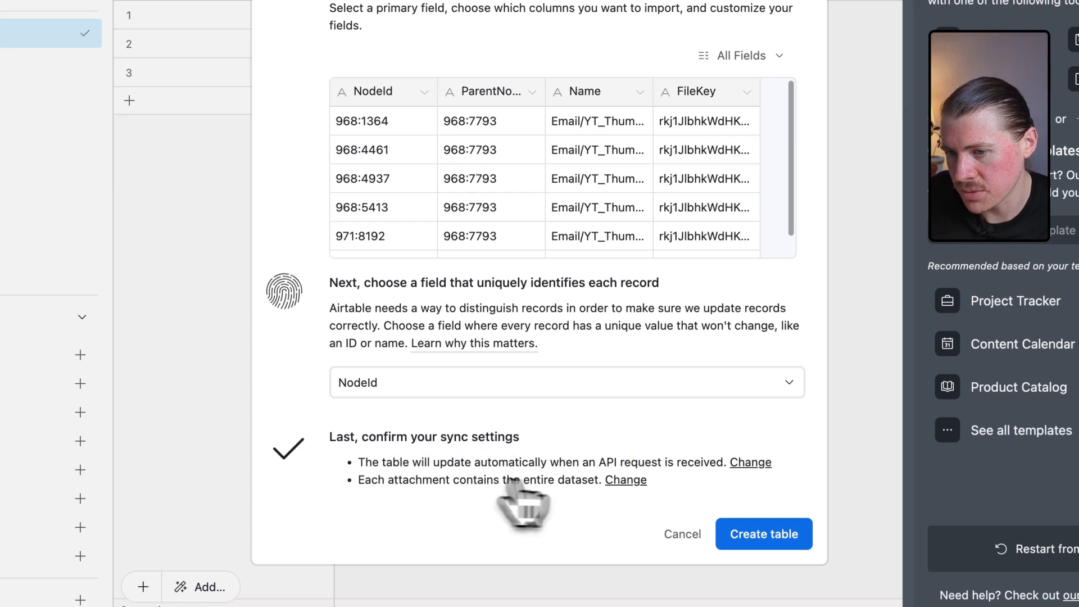
pyautogui.click(625, 480)
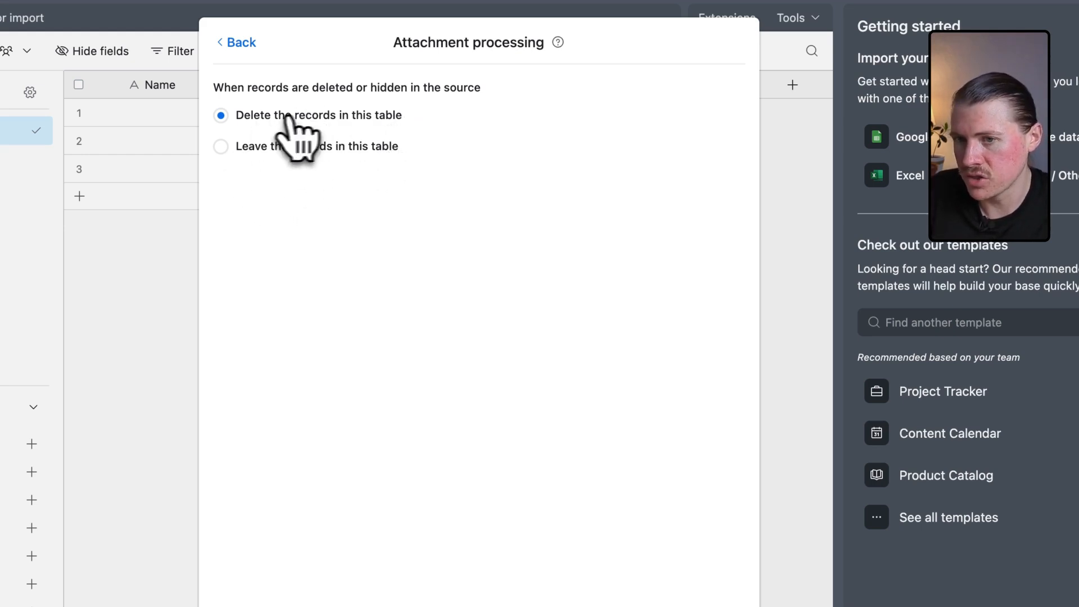
pyautogui.click(237, 43)
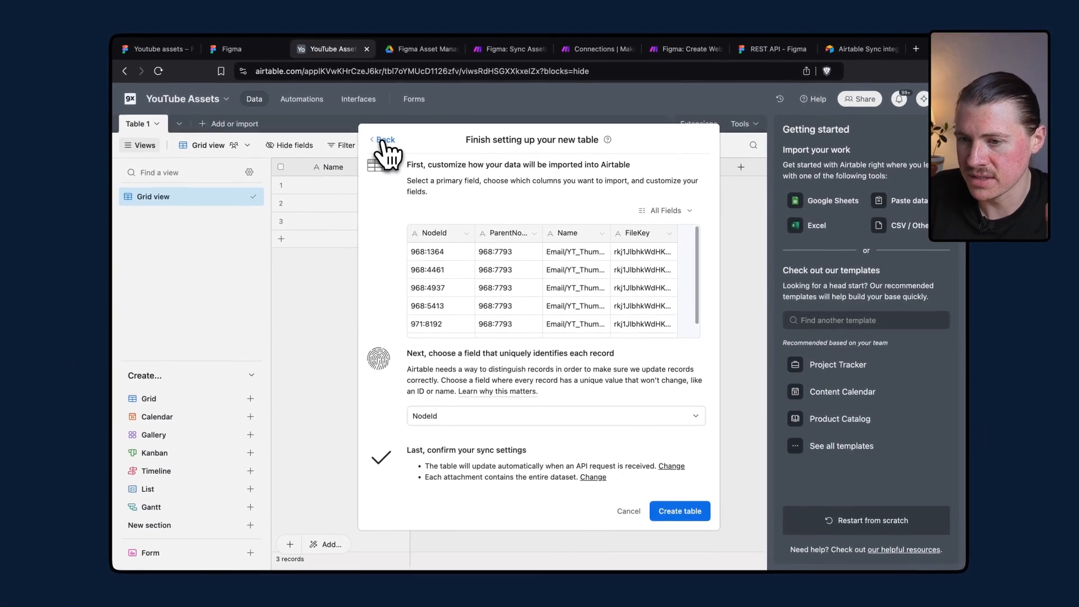
# Create the synced table and rename it Youtube Thumbnails.
pyautogui.click(683, 517)
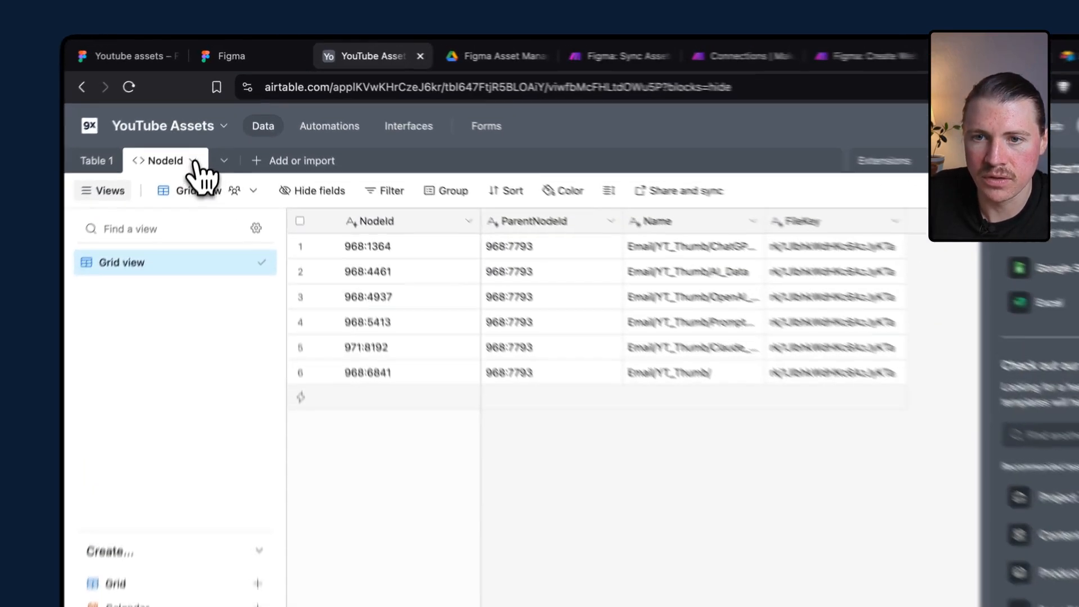
pyautogui.click(205, 126)
pyautogui.click(221, 190)
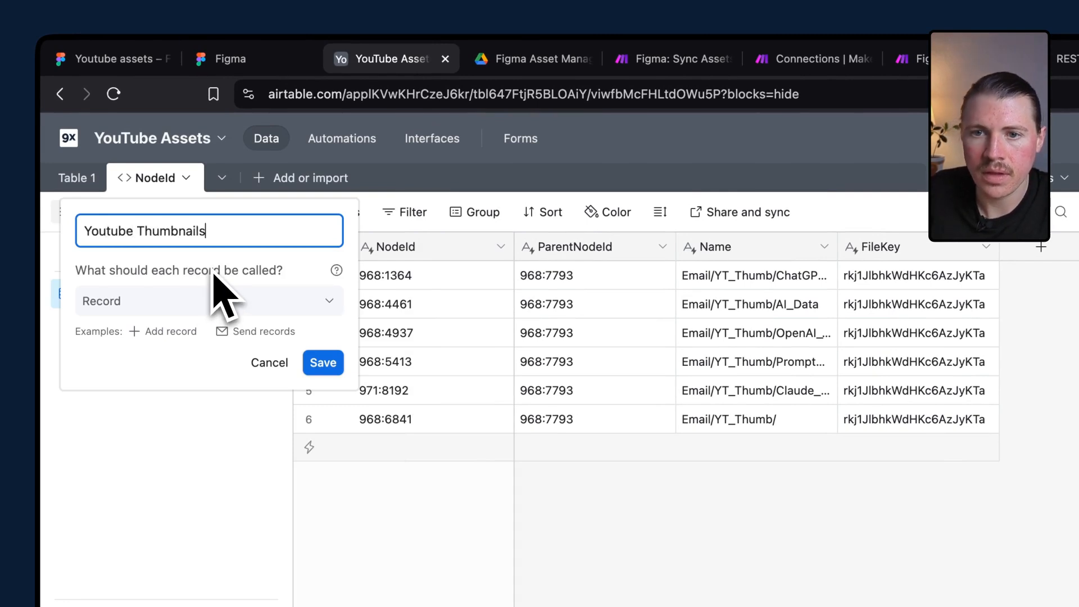
pyautogui.press('Return')
# Delete the default Table 1 from the base.
pyautogui.click(92, 177)
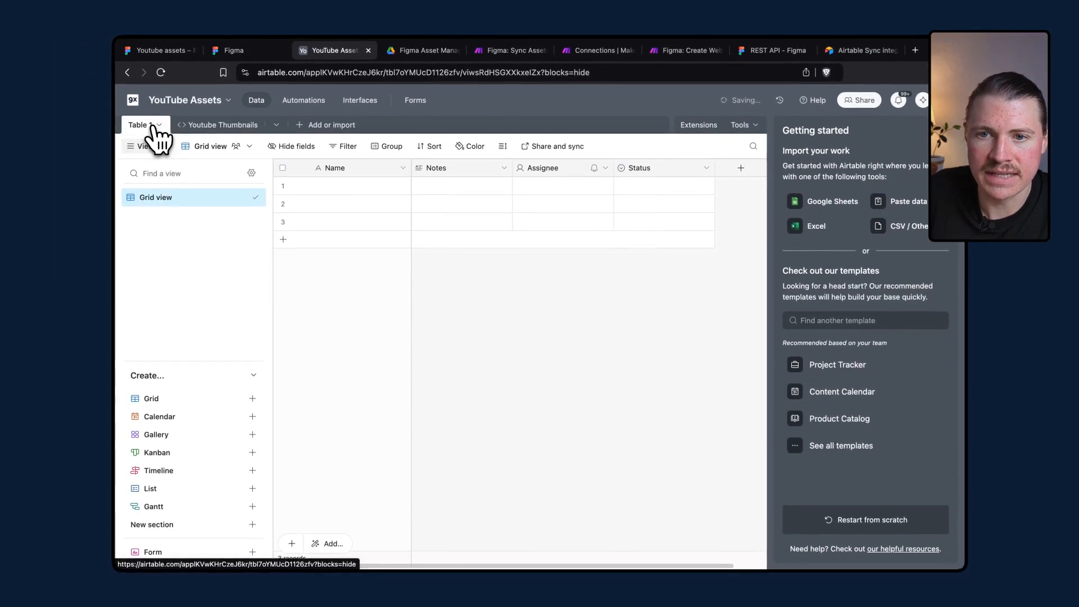
pyautogui.click(154, 126)
pyautogui.click(168, 349)
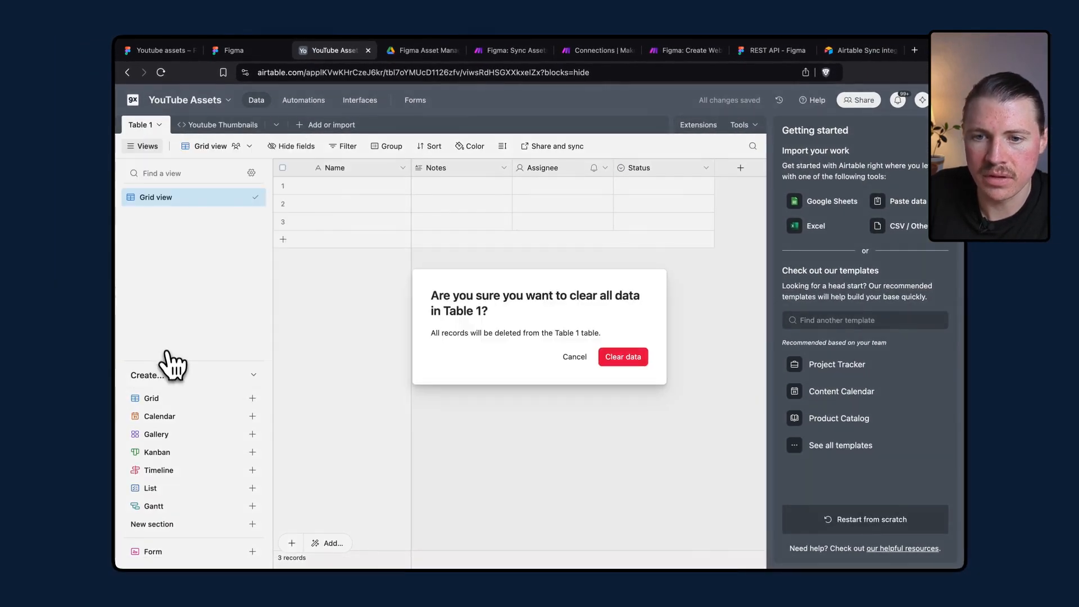
pyautogui.click(574, 356)
pyautogui.click(156, 125)
pyautogui.click(147, 363)
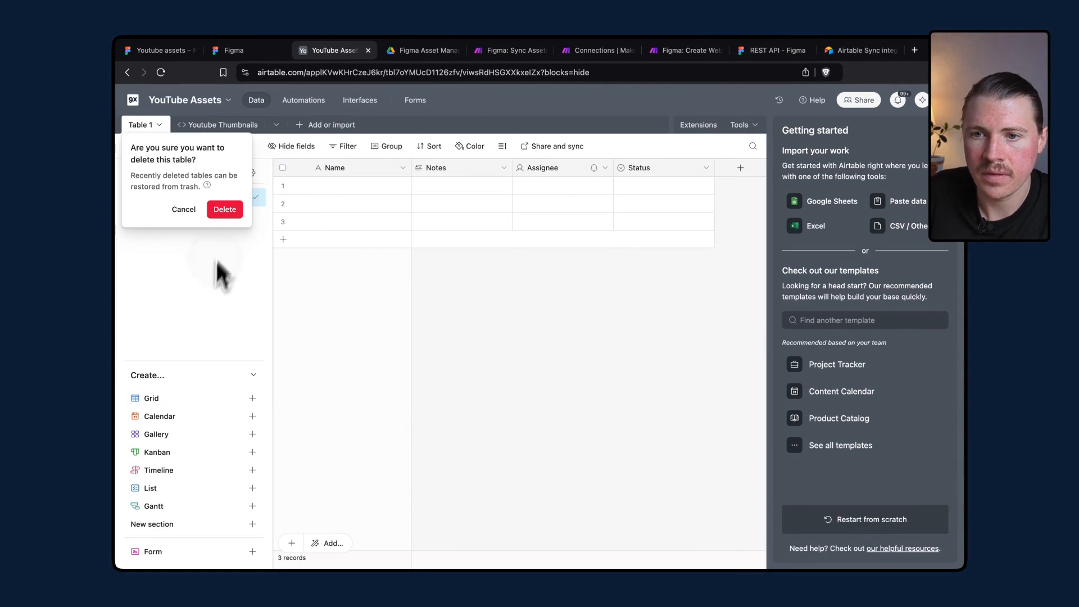
pyautogui.click(225, 209)
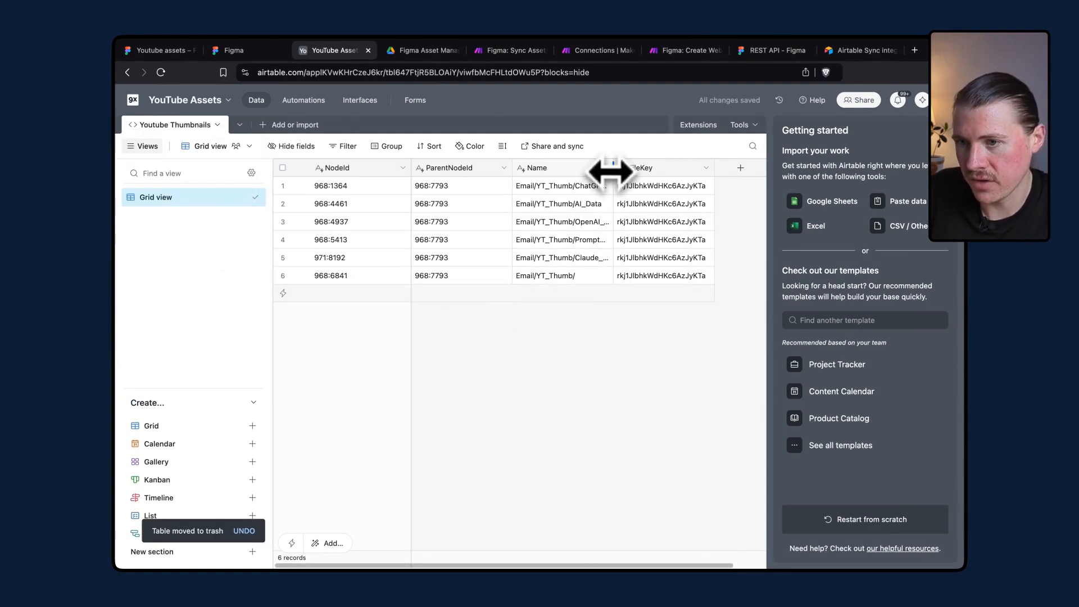
# Widen the Name column and inspect the thumbnail names in the synced records.
pyautogui.moveTo(612, 167); pyautogui.dragTo(646, 165)
pyautogui.click(553, 276)
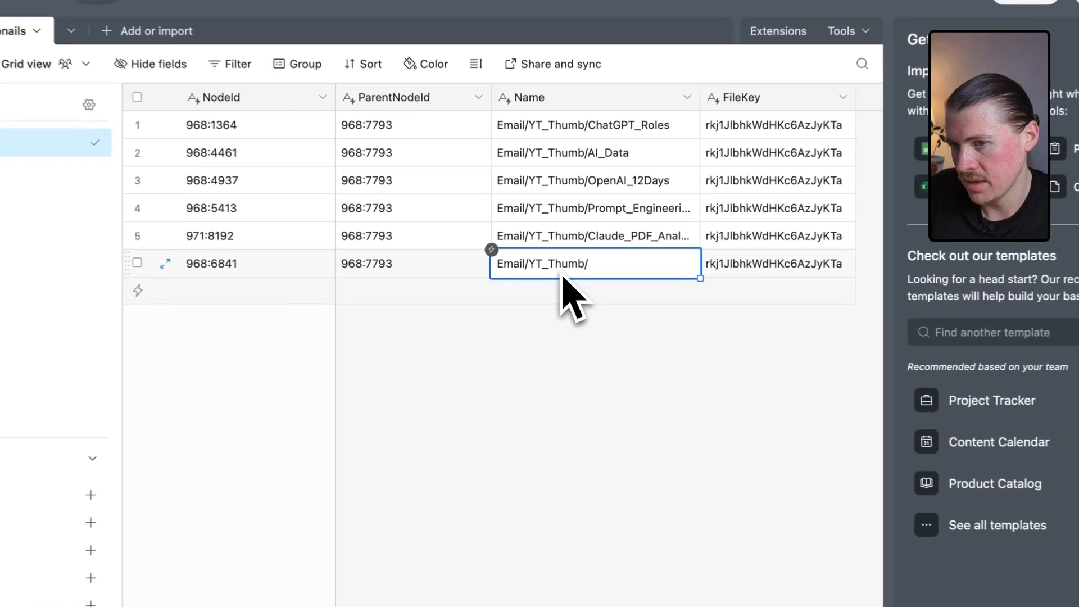
pyautogui.click(608, 235)
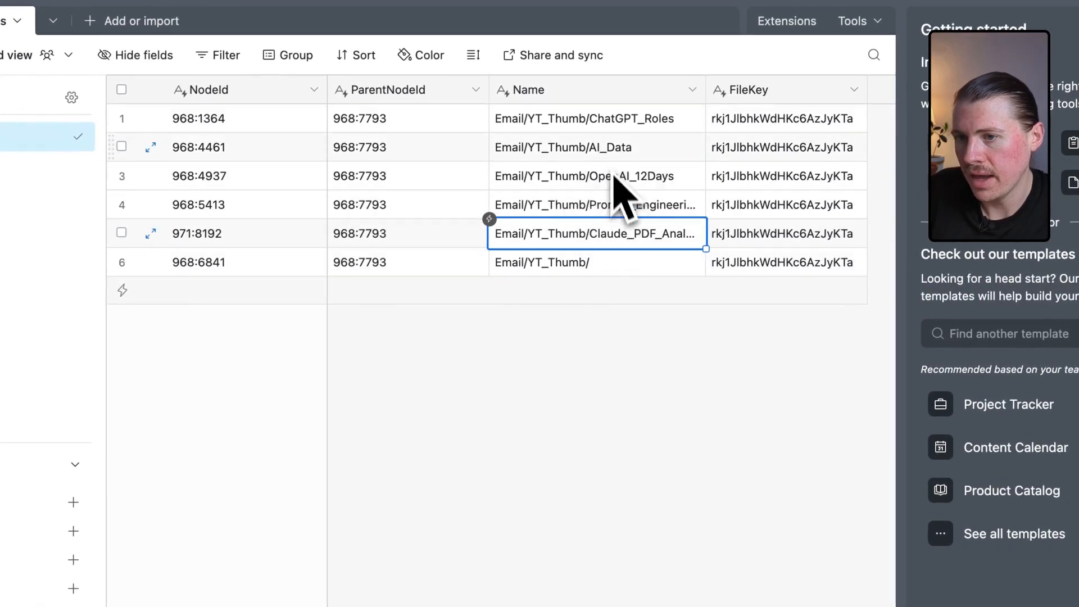
pyautogui.click(613, 125)
pyautogui.keyDown('shift'); pyautogui.click(650, 236); pyautogui.keyUp('shift')
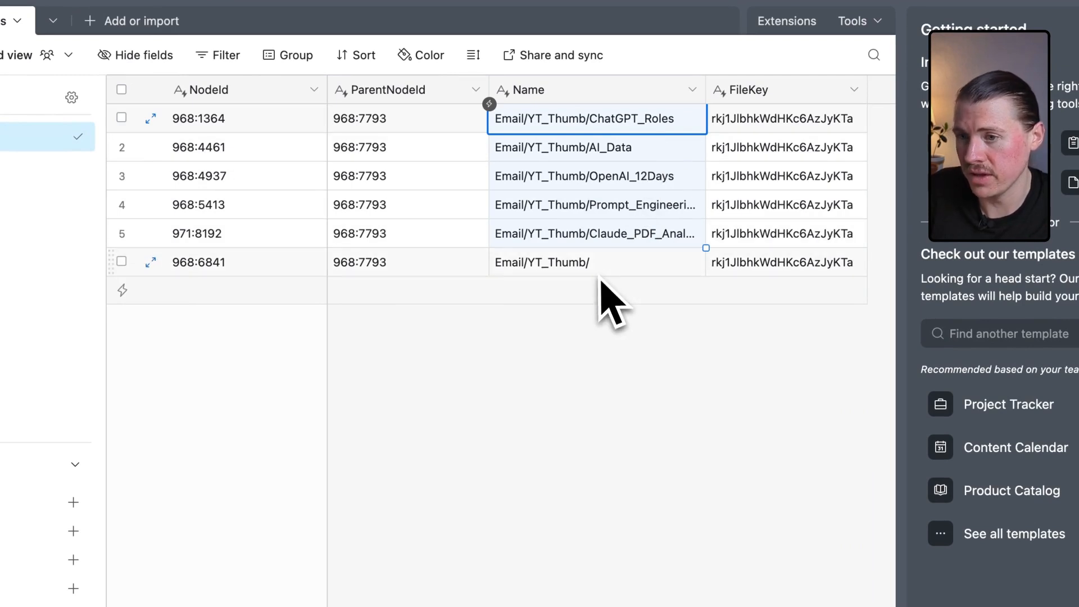
pyautogui.click(581, 269)
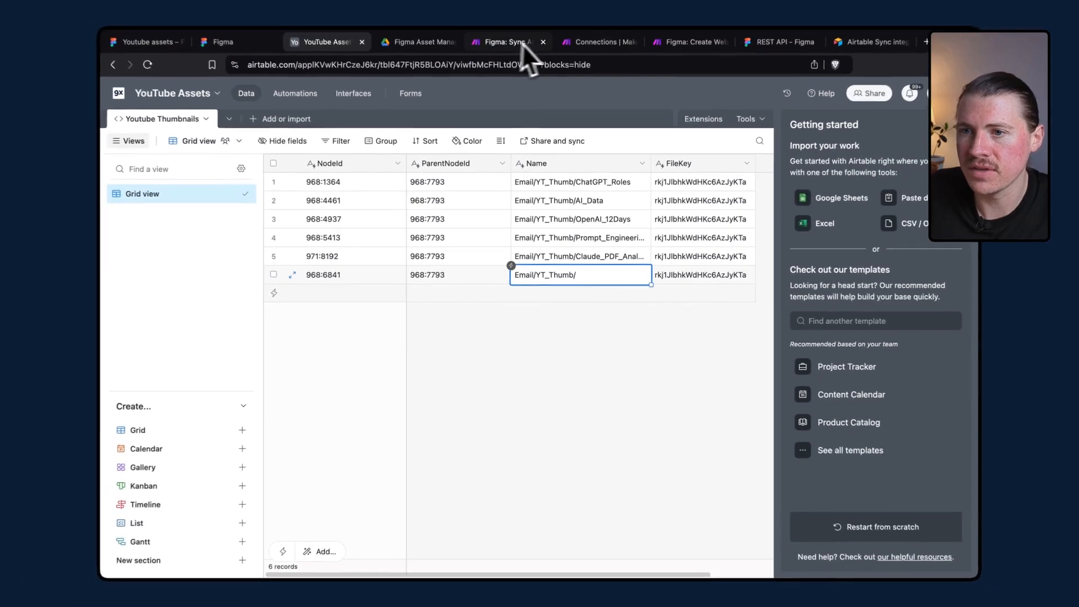
# In the Make scenario, add a filter between the Iterator and CSV modules on the iterator's name using Starts with.
pyautogui.click(504, 52)
pyautogui.click(584, 231)
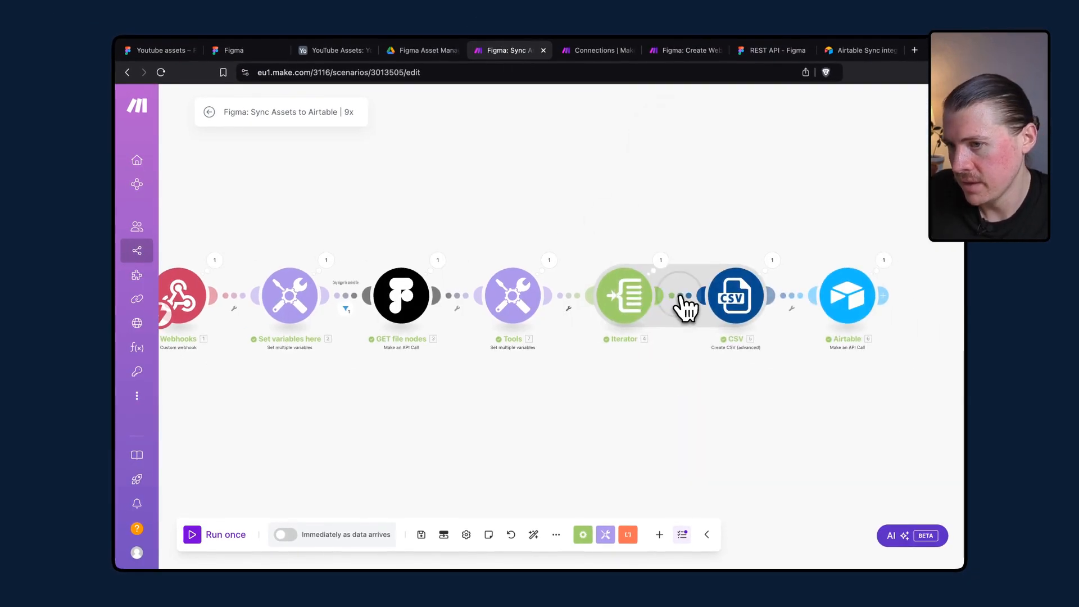
pyautogui.click(681, 296)
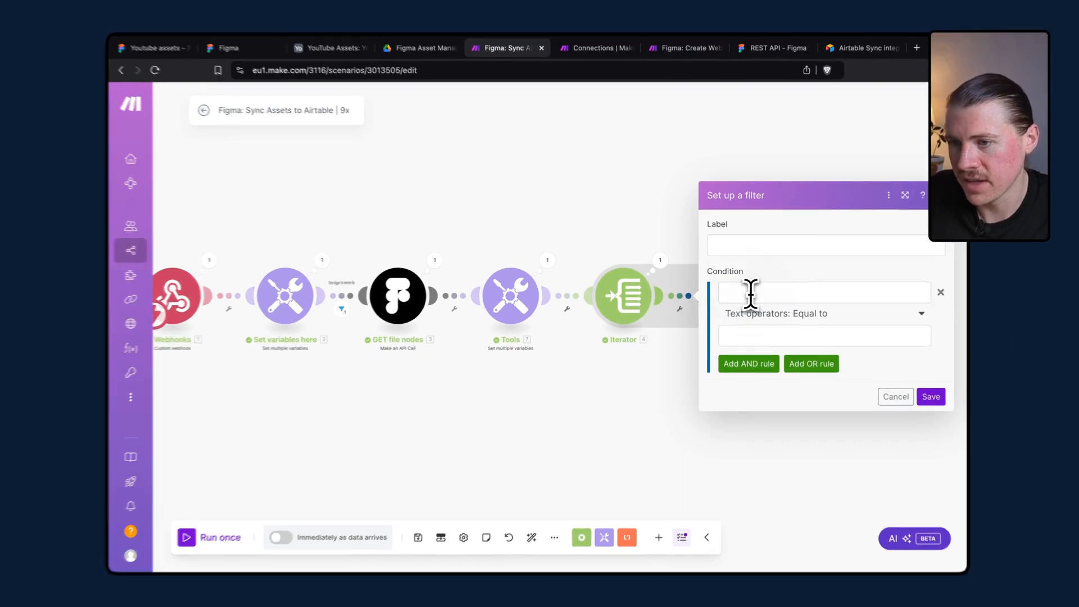
pyautogui.click(751, 292)
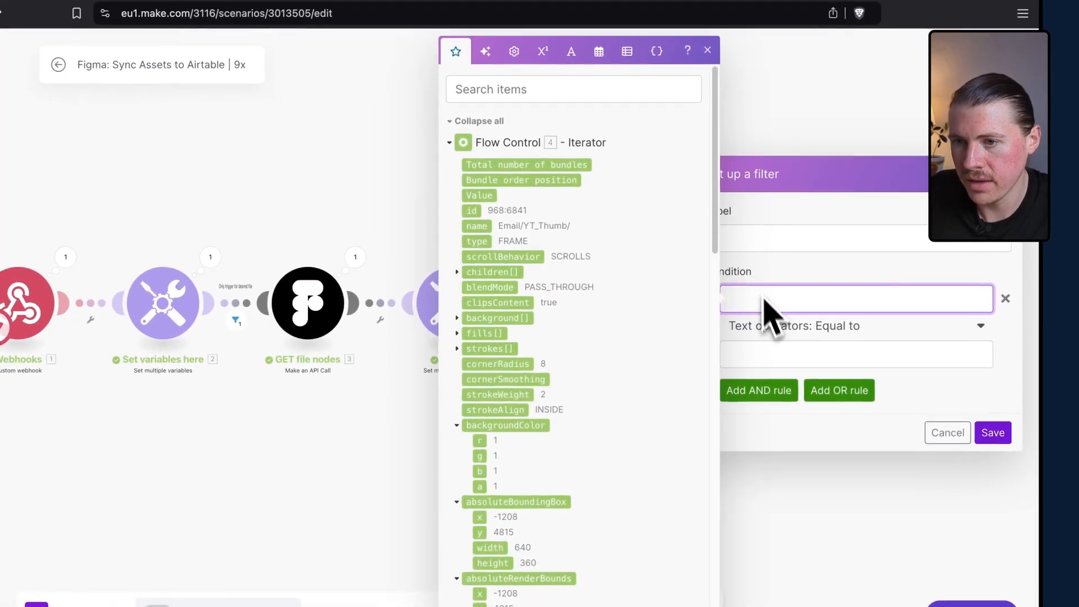
pyautogui.click(476, 225)
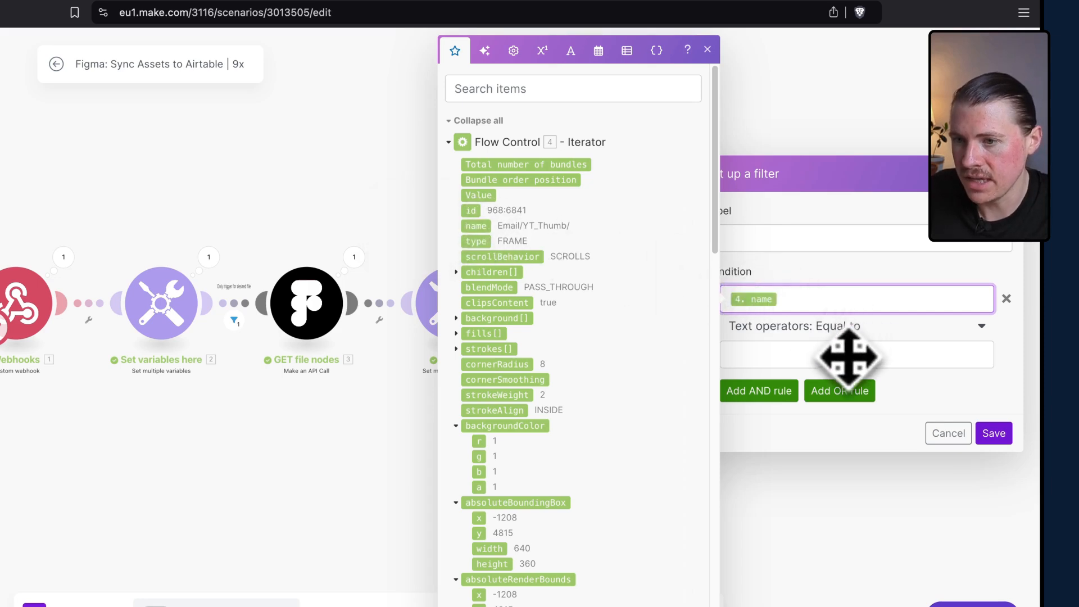
pyautogui.click(836, 327)
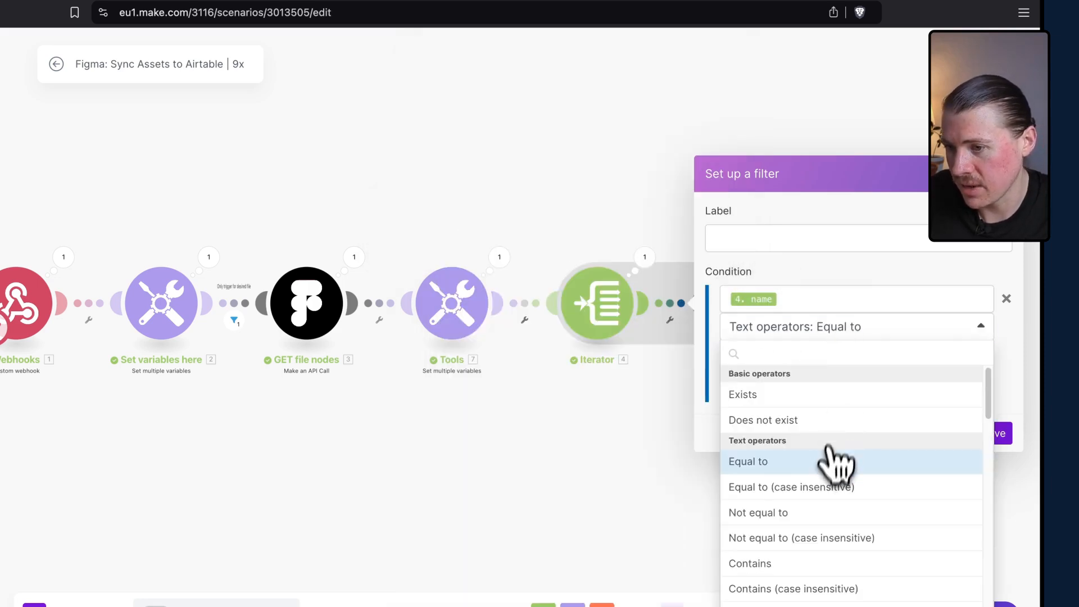
pyautogui.scroll(-3, 827, 465)
pyautogui.click(809, 490)
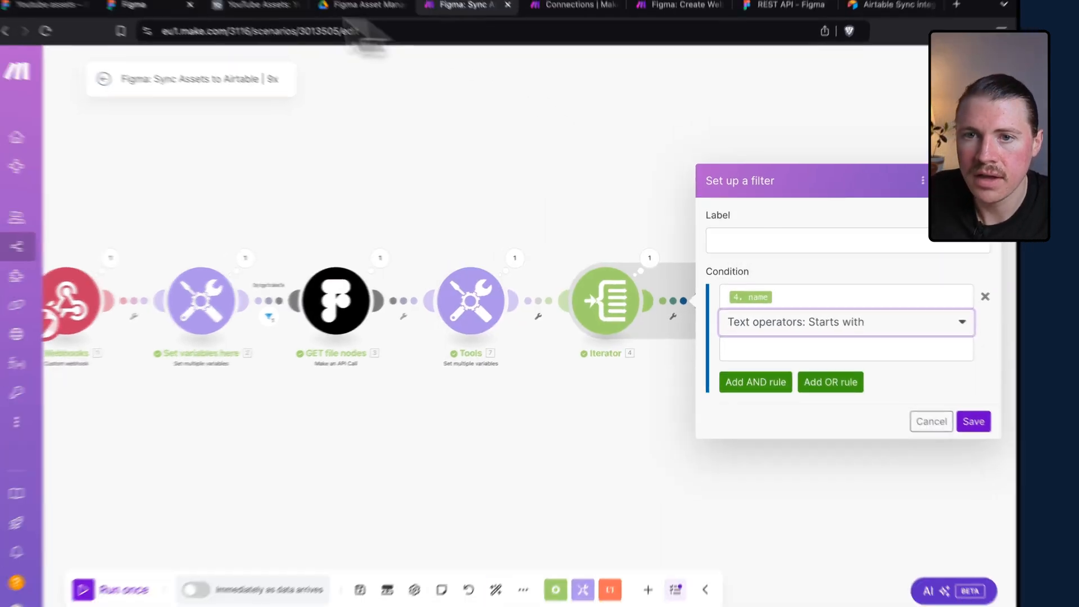
# Copy the placeholder layer name Email/YT_Thumb/ from the Figma file and paste it as the filter's Starts with value.
pyautogui.click(148, 46)
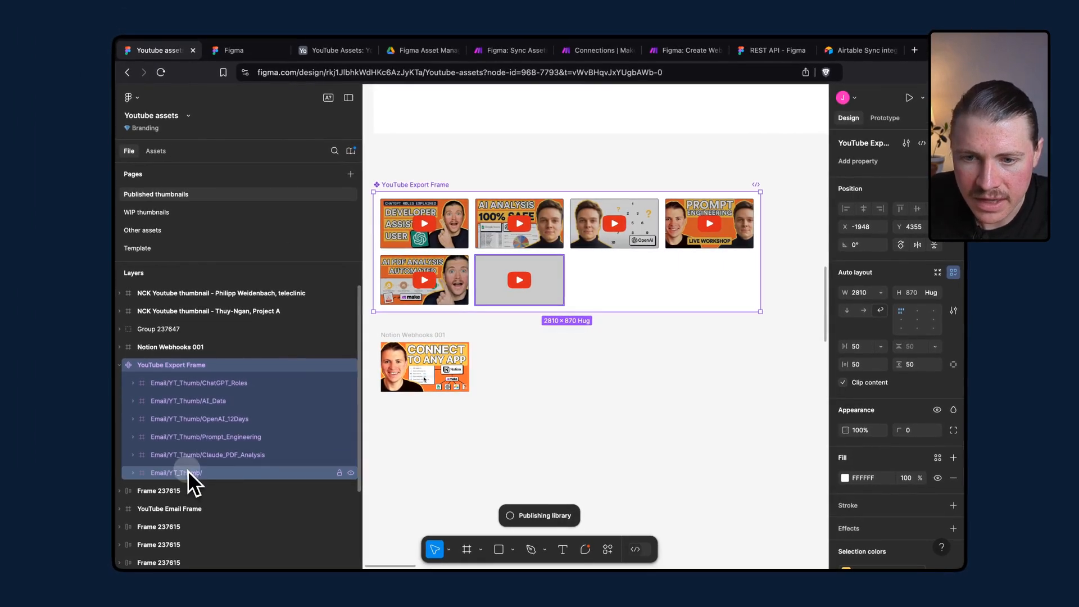
pyautogui.doubleClick(188, 476)
pyautogui.press('super+c')
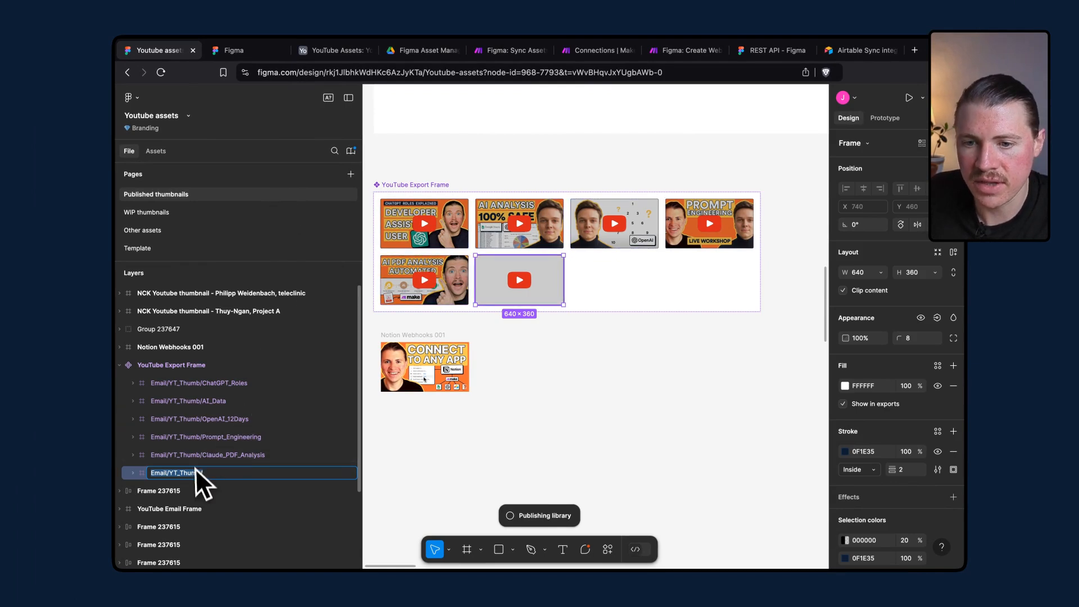
pyautogui.click(508, 52)
pyautogui.click(747, 336)
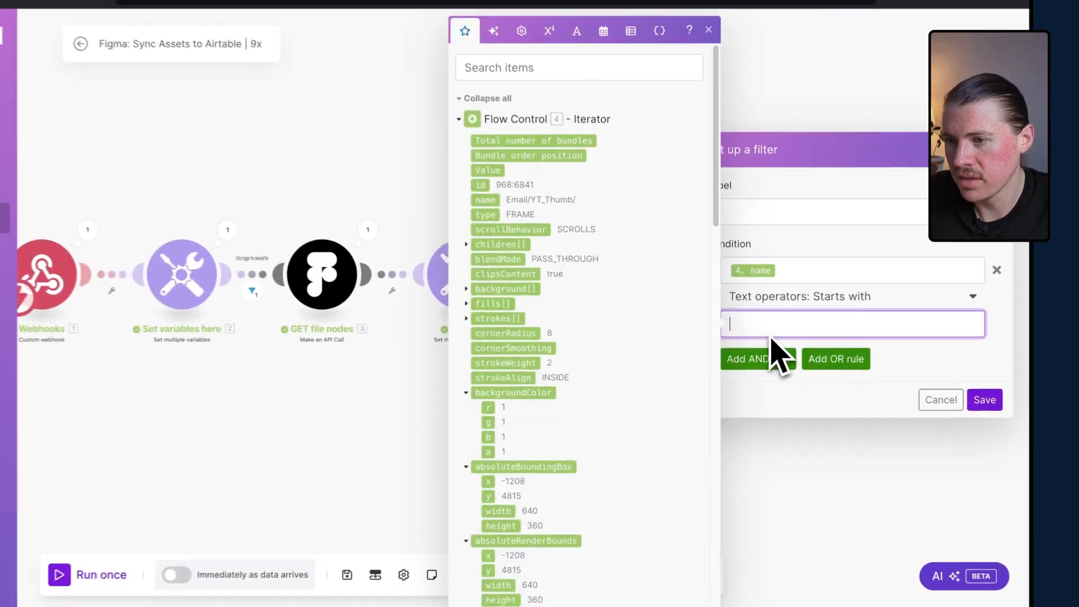
pyautogui.press('super+v')
# Add an AND rule requiring the iterator's name to be Not equal to Email/YT_Thumb/, and save the filter.
pyautogui.click(747, 362)
pyautogui.click(774, 323)
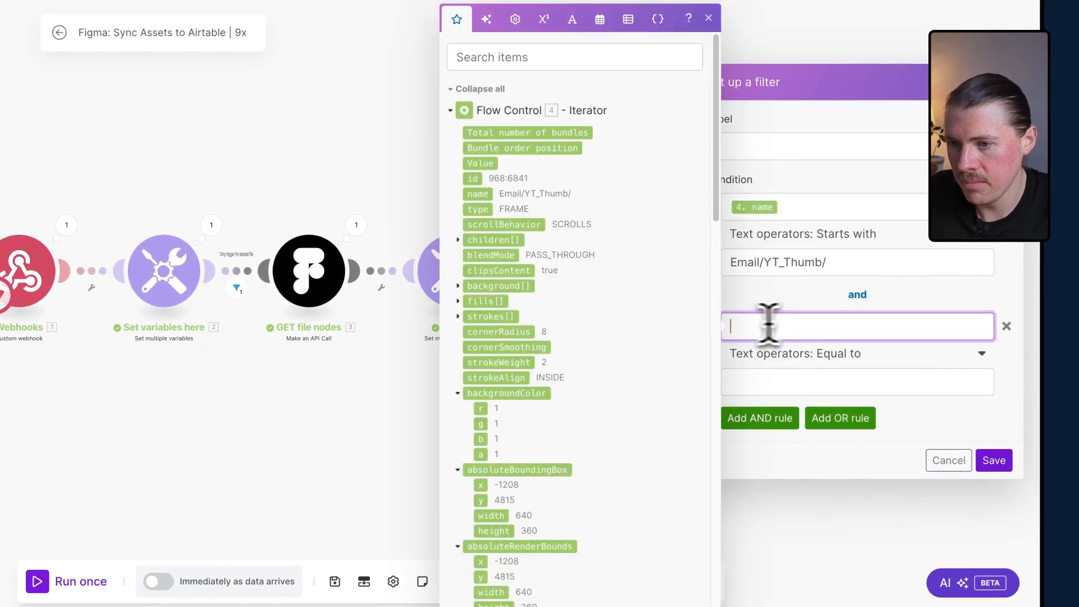
pyautogui.click(485, 201)
pyautogui.click(811, 355)
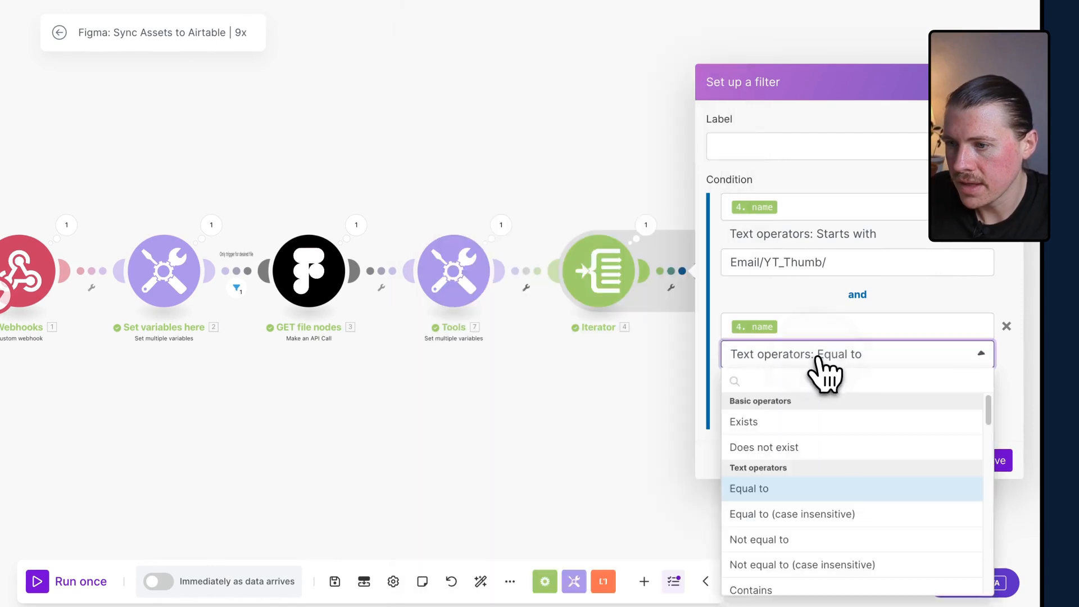
pyautogui.scroll(-2, 809, 500)
pyautogui.click(798, 450)
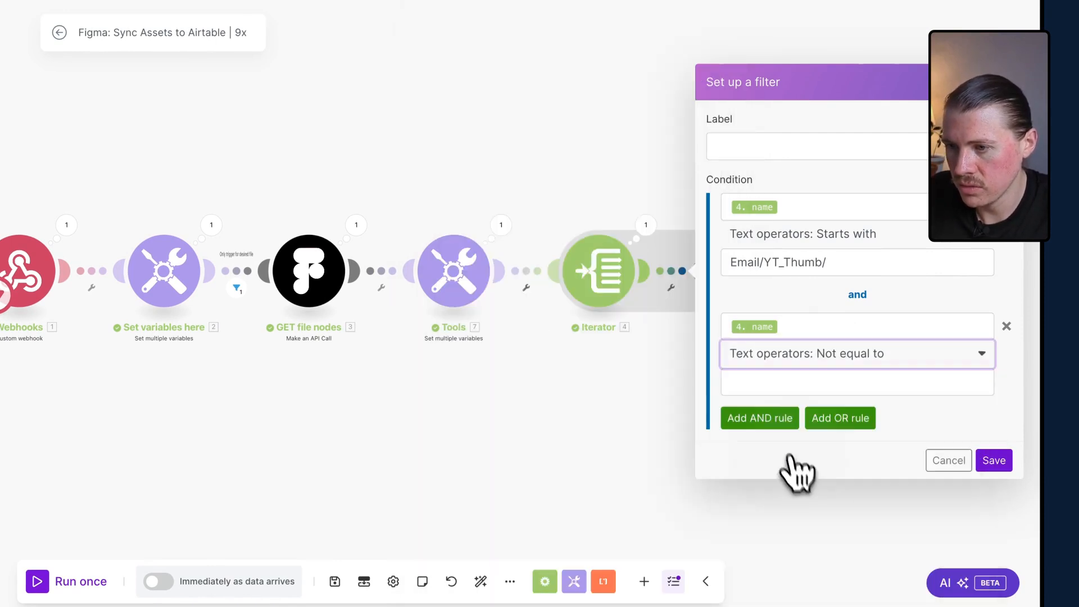
pyautogui.click(768, 382)
pyautogui.press('super+v')
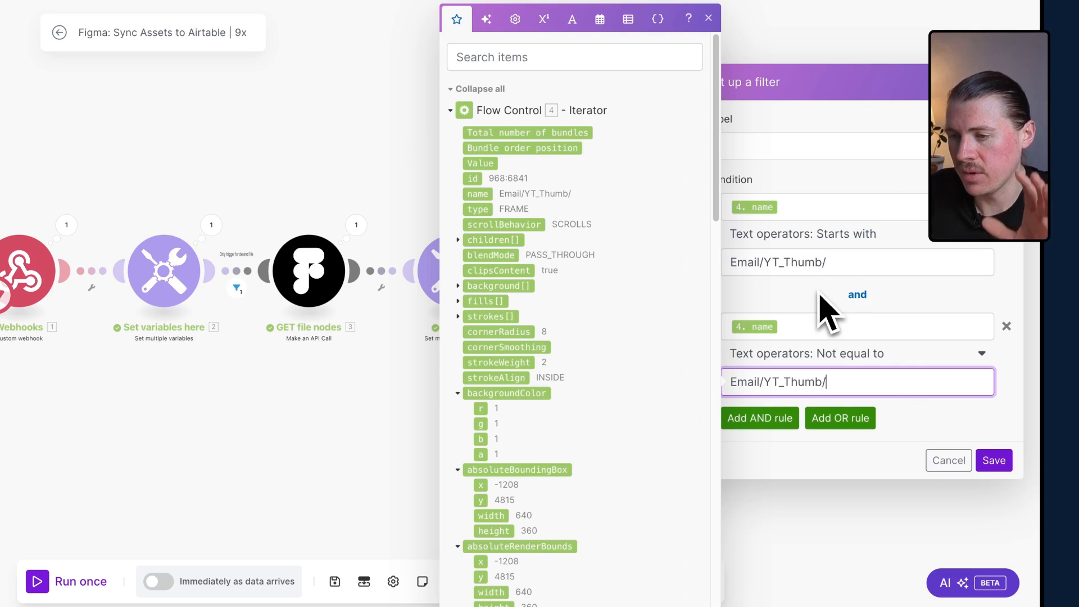
pyautogui.click(994, 462)
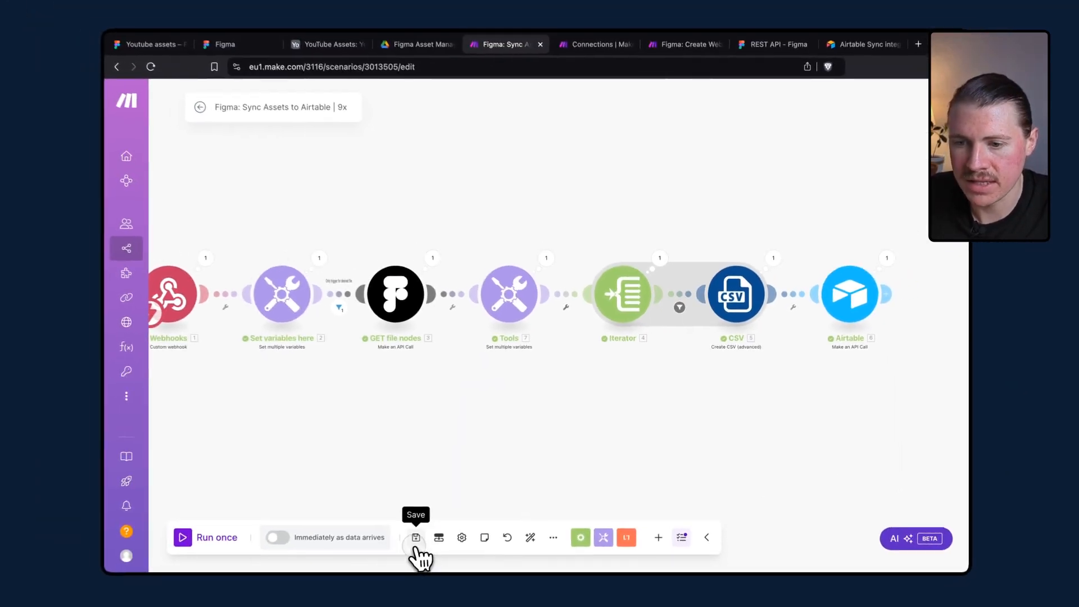
# Save the scenario and run it once.
pyautogui.click(335, 581)
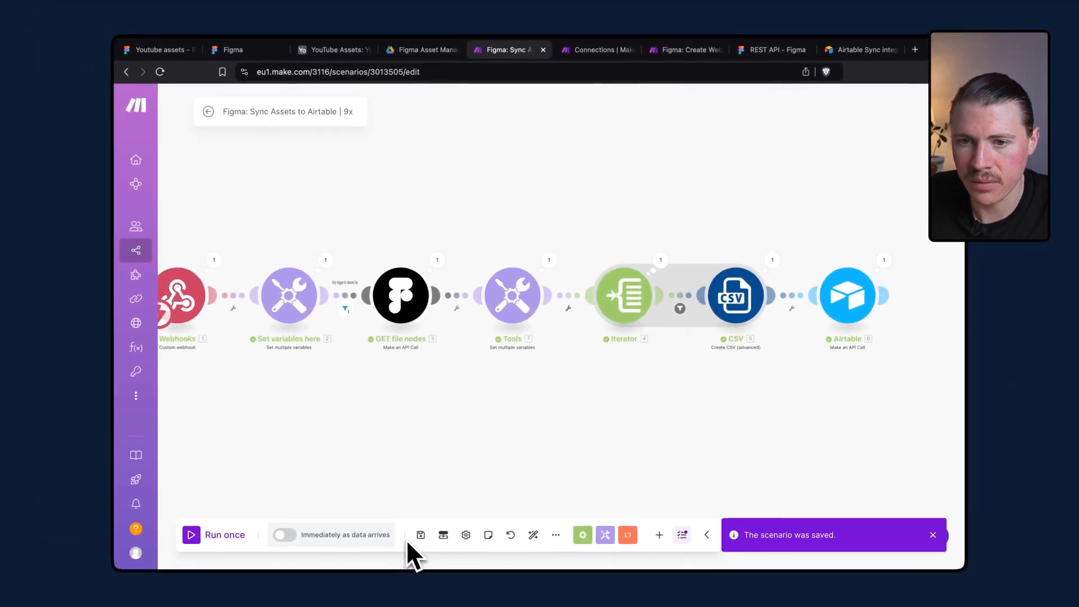
pyautogui.click(208, 536)
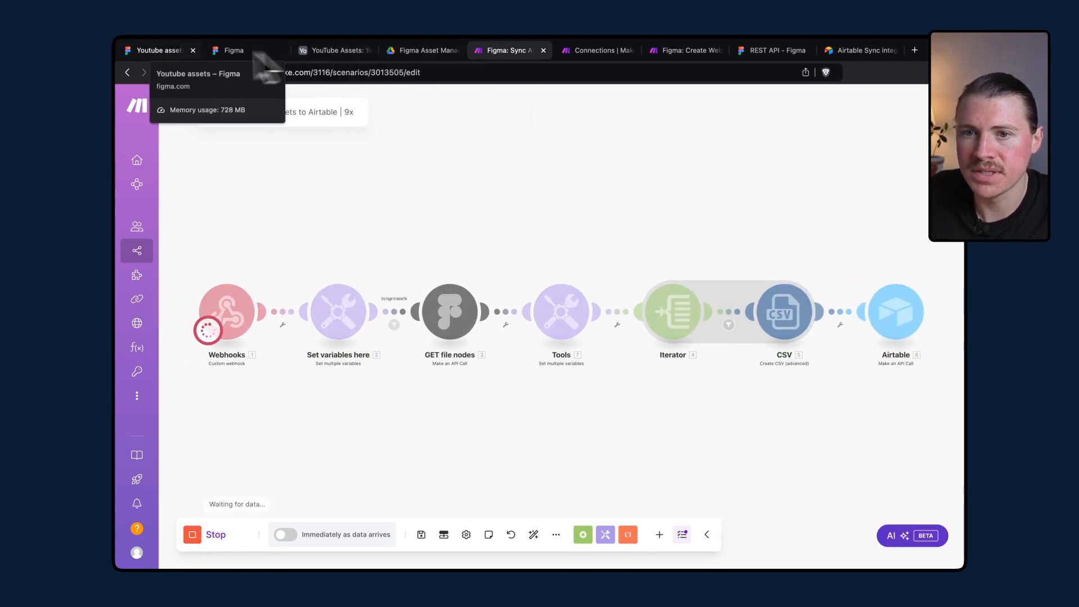
# In Figma, duplicate the placeholder thumbnail frame in YouTube Export Frame and publish the library changes, returning to the scenario.
pyautogui.click(169, 50)
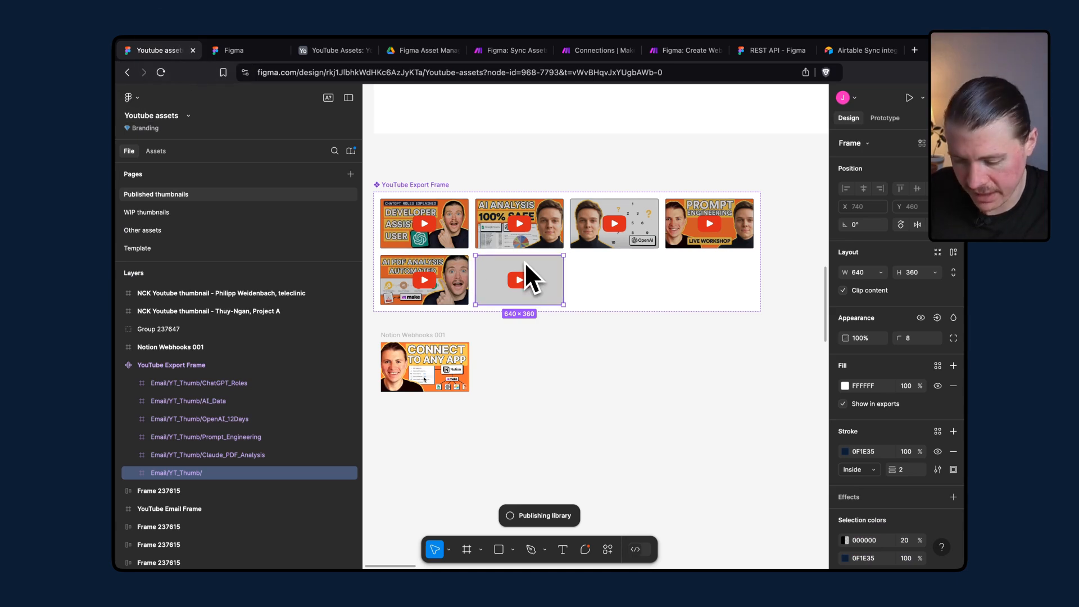
pyautogui.hotkey('ctrl', 'd')
pyautogui.click(682, 281)
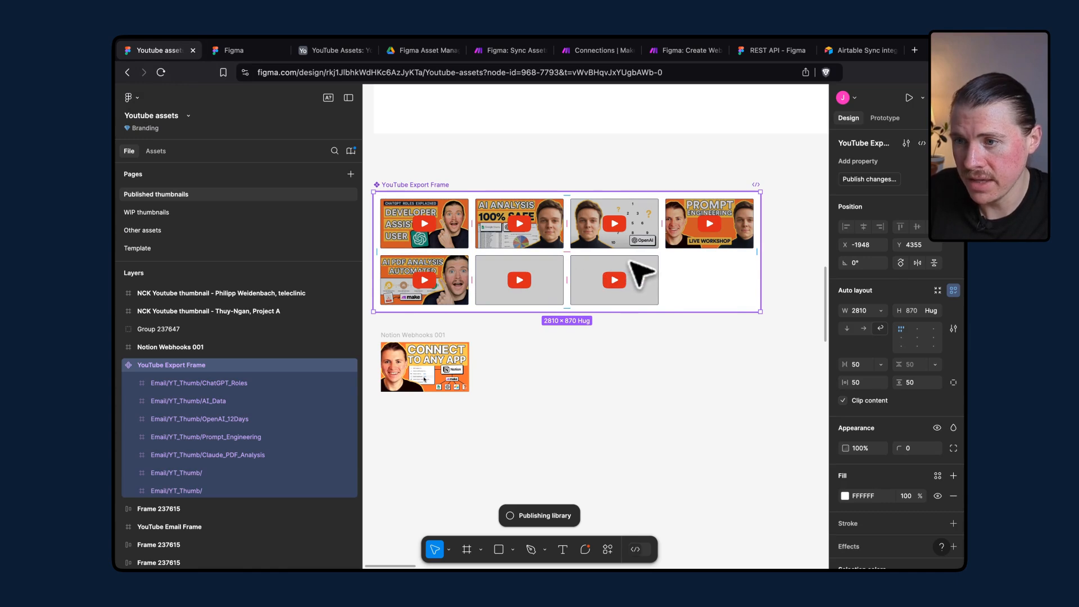
pyautogui.click(879, 181)
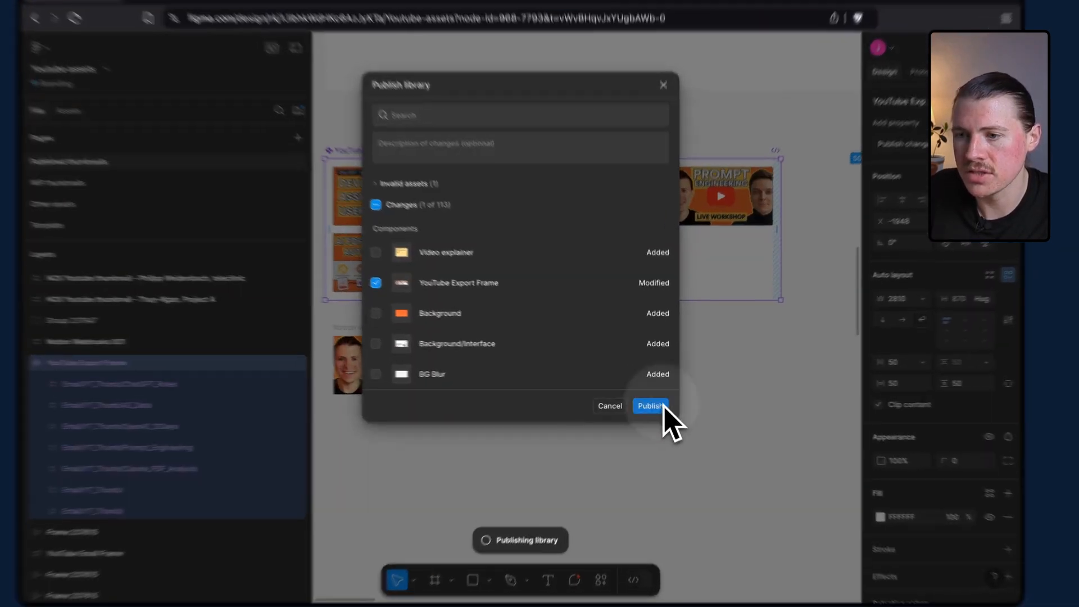
pyautogui.click(657, 405)
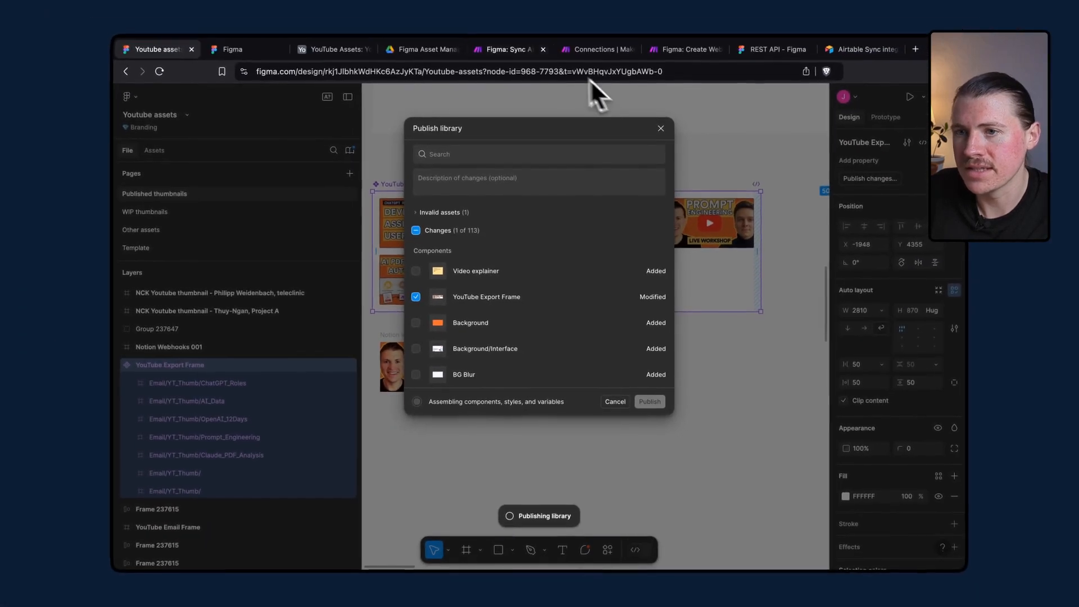
pyautogui.click(503, 50)
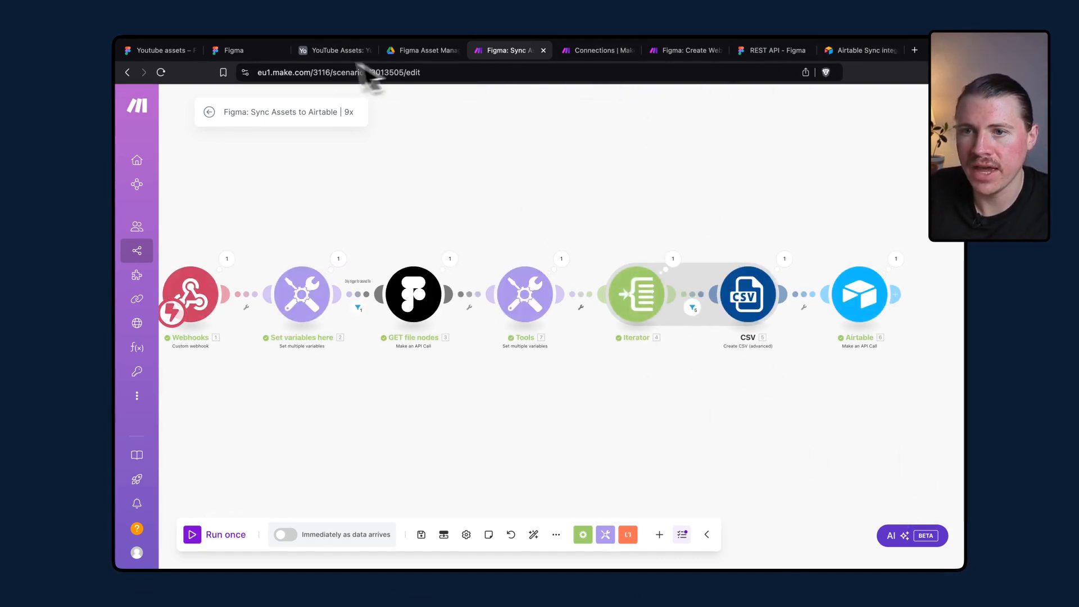
# In Airtable, sync the Youtube Thumbnails table now and close the Getting started panel.
pyautogui.click(335, 50)
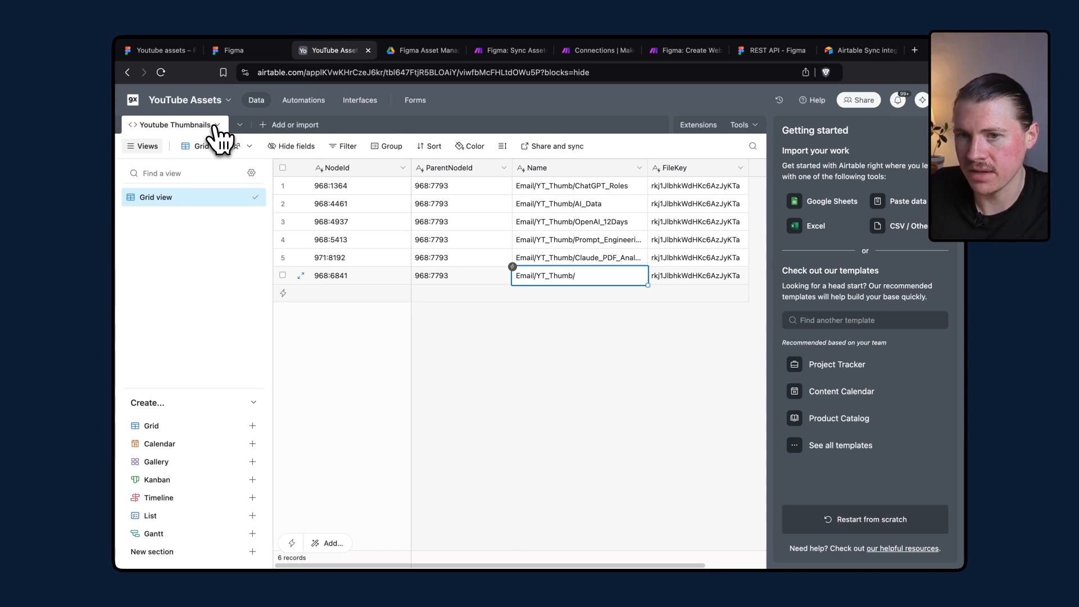
pyautogui.click(216, 127)
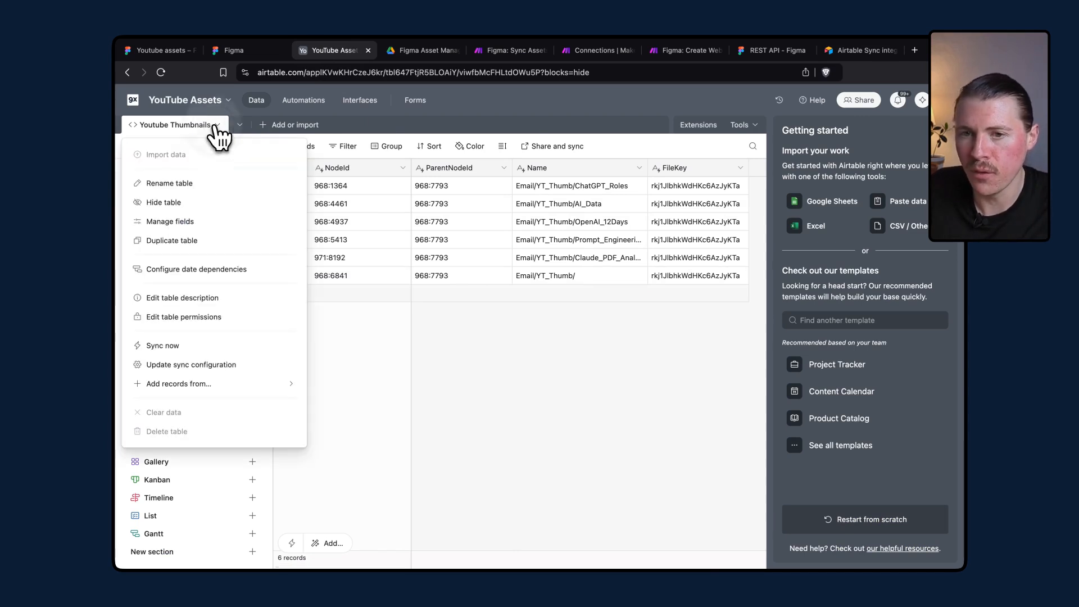
pyautogui.click(162, 343)
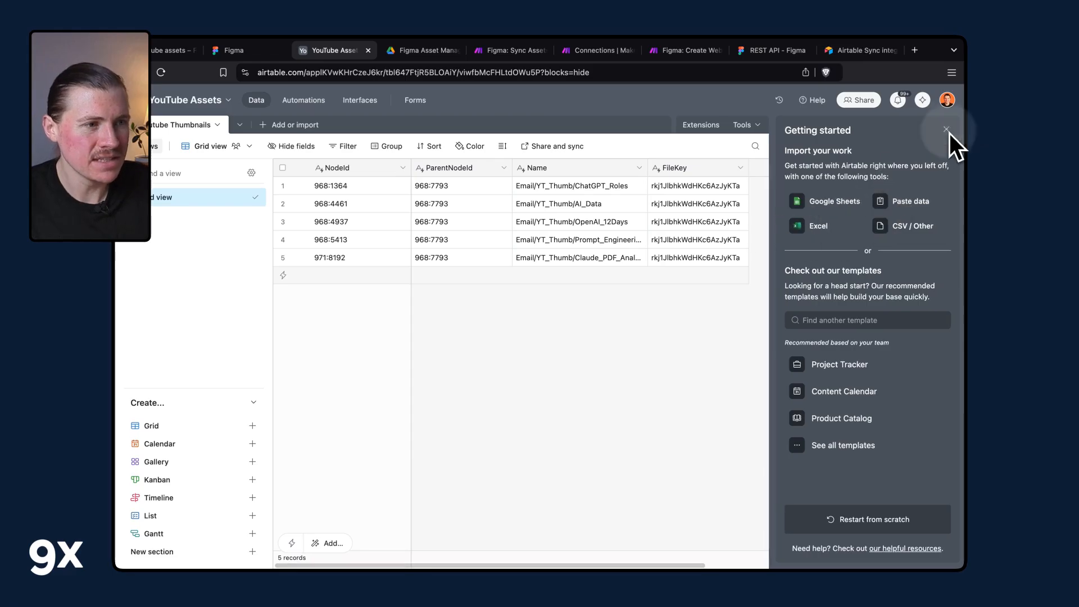
pyautogui.click(956, 140)
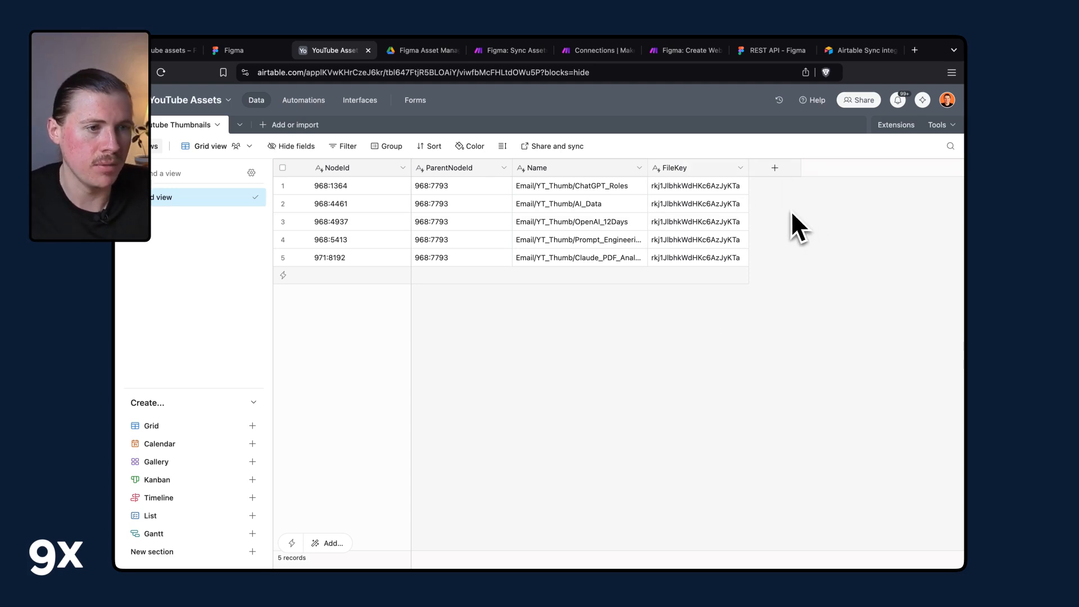
# Try to edit synced cells in the Name and FileKey columns.
pyautogui.click(776, 169)
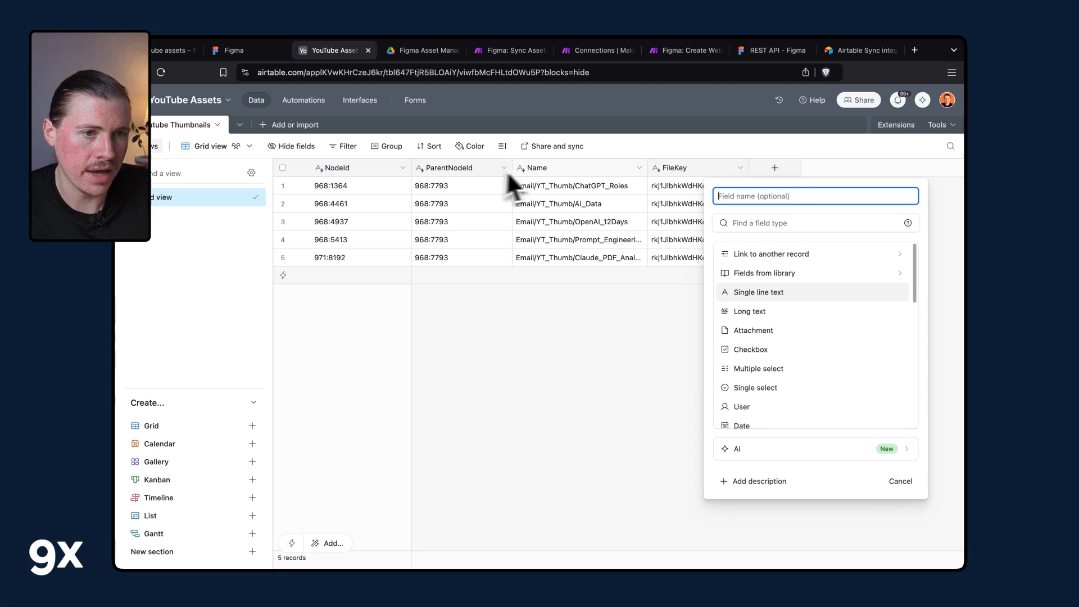
pyautogui.click(588, 213)
pyautogui.doubleClick(561, 217)
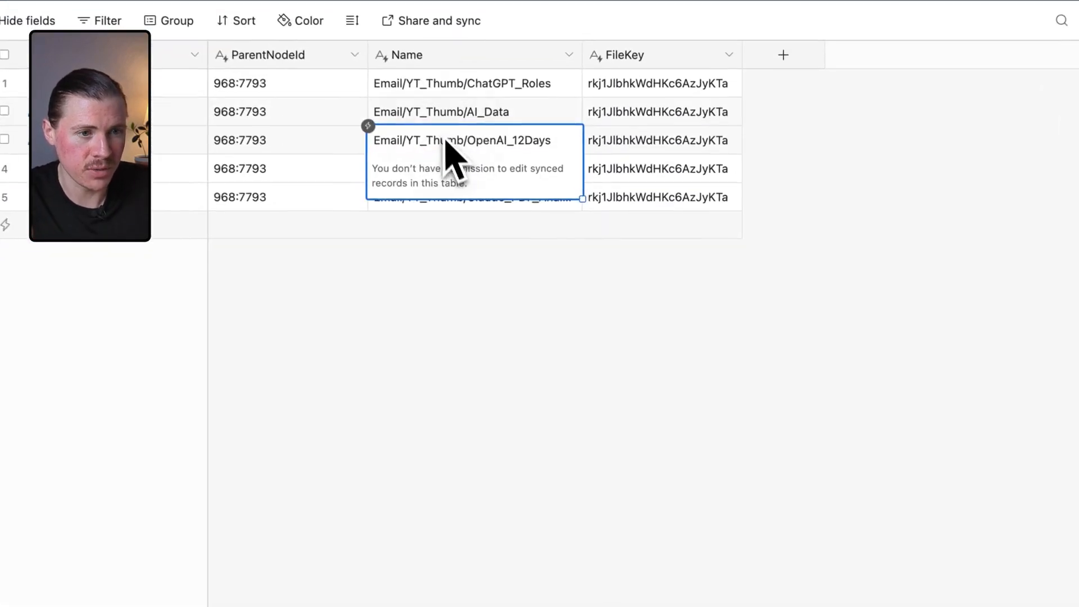
pyautogui.doubleClick(556, 202)
pyautogui.click(554, 189)
pyautogui.click(633, 90)
pyautogui.click(658, 90)
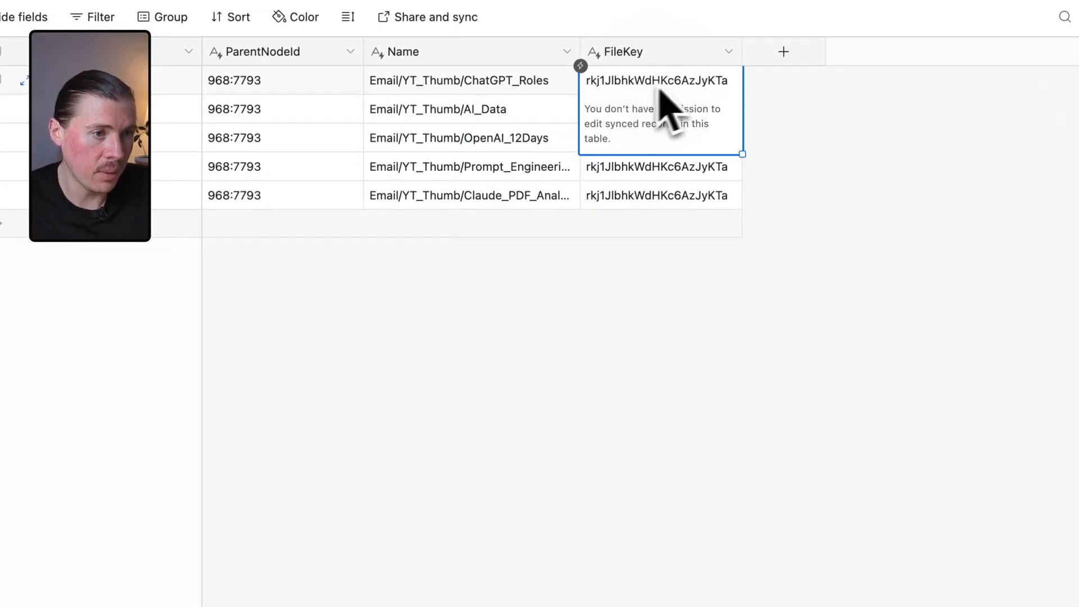
# Create a single select field Upload Image with options Trigger, In Process and Complete.
pyautogui.click(808, 56)
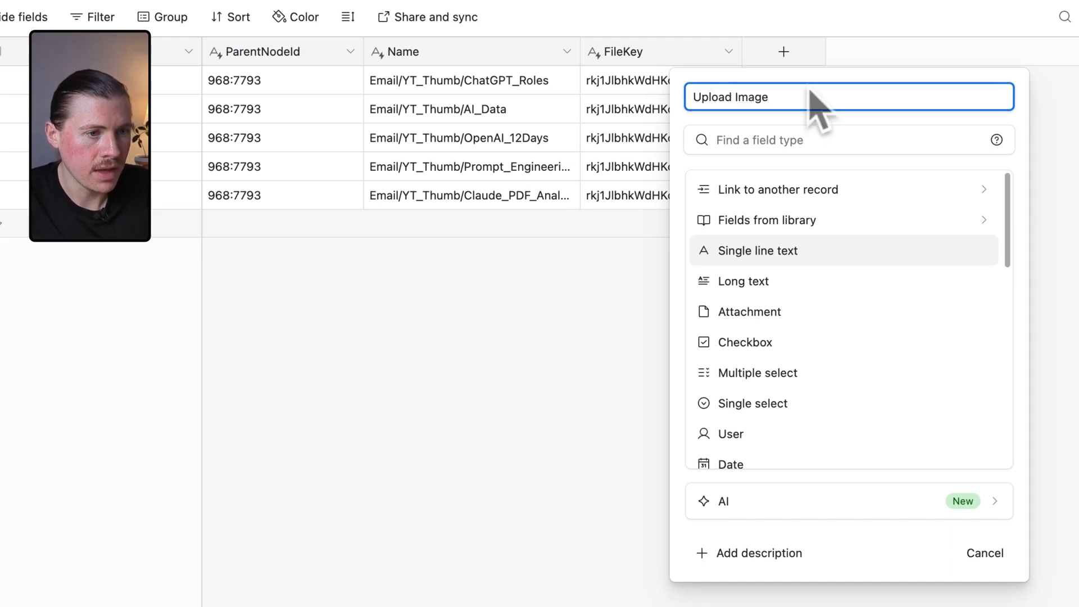
pyautogui.click(783, 403)
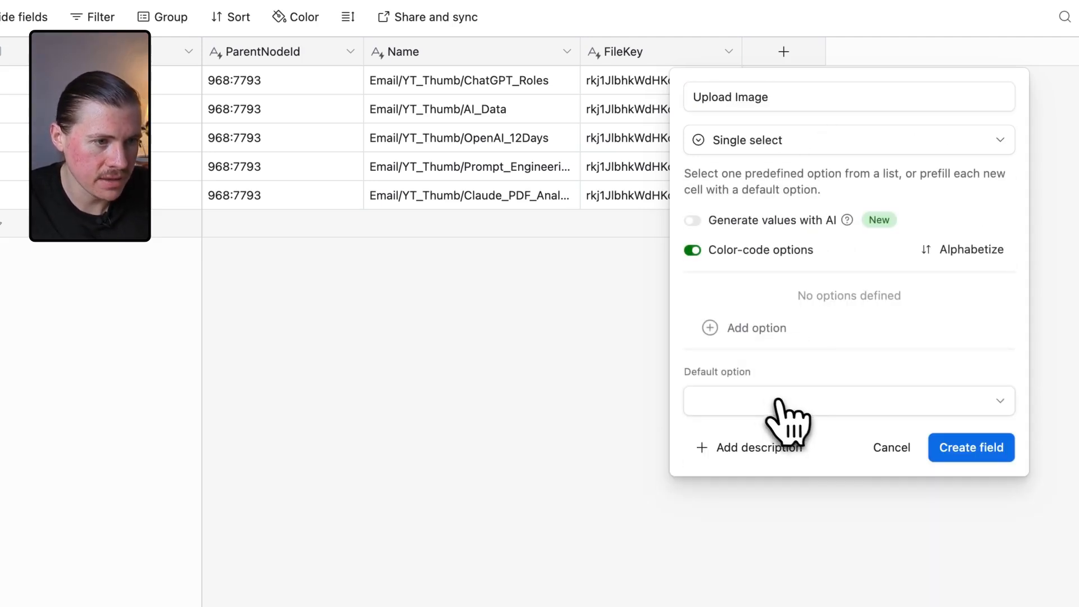
pyautogui.click(774, 326)
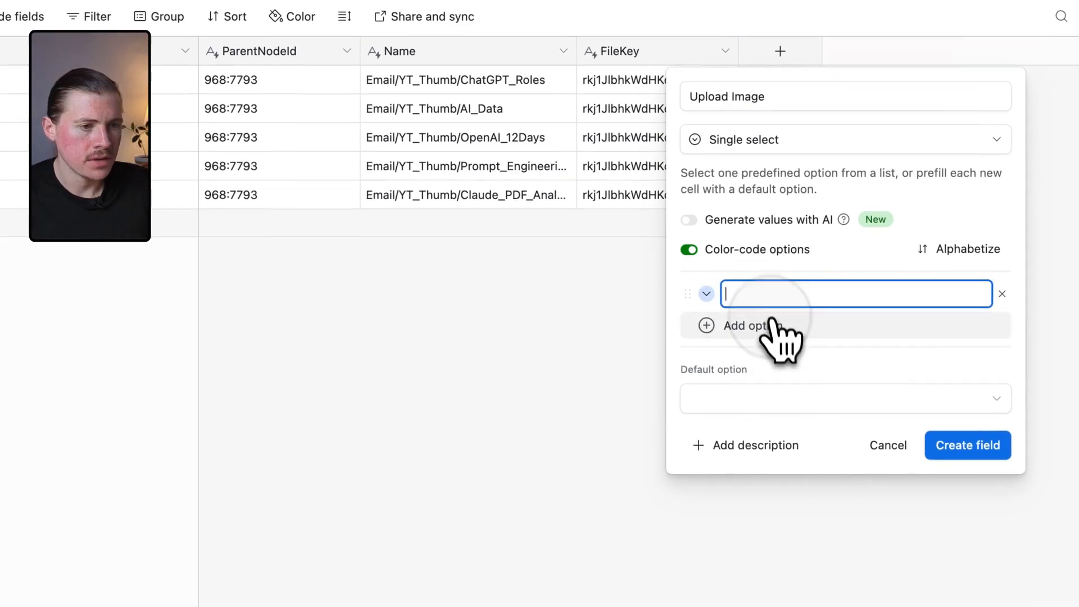
pyautogui.write('Trigger')
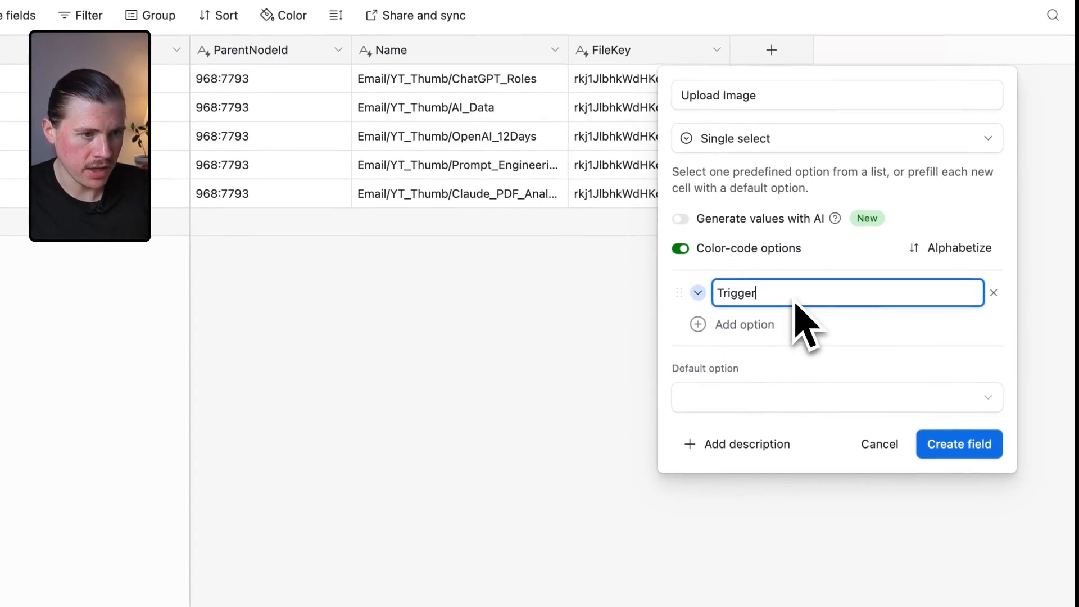
pyautogui.click(771, 329)
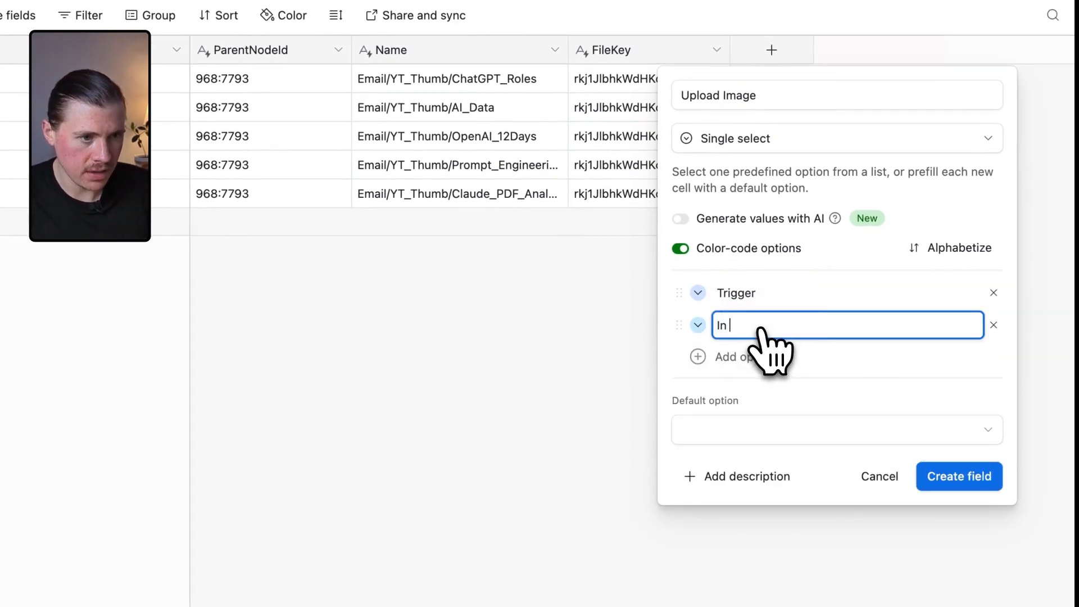
pyautogui.write('In Process')
pyautogui.click(722, 357)
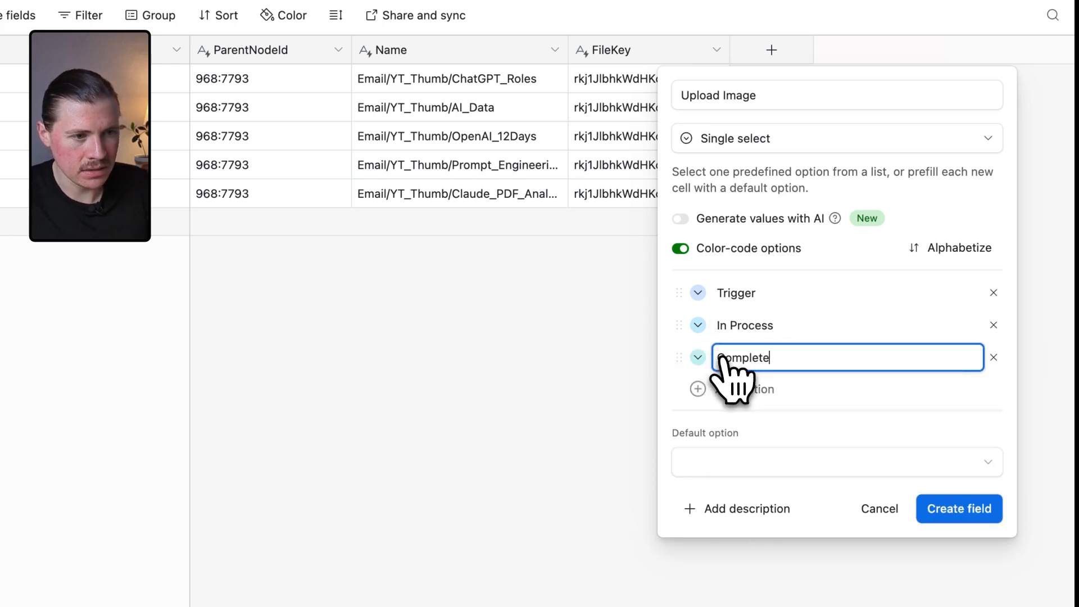
pyautogui.click(972, 508)
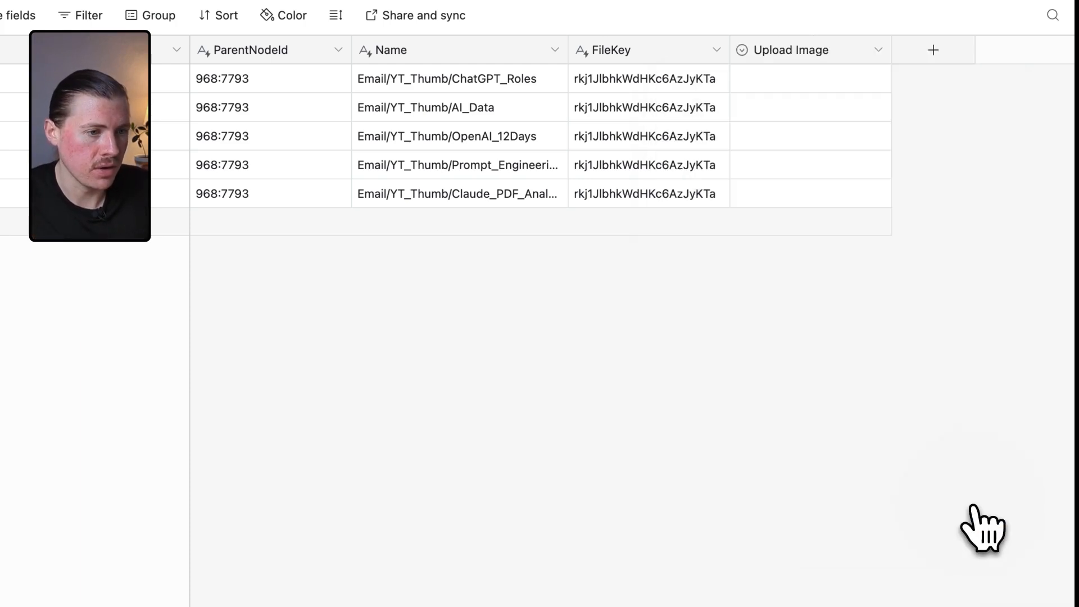
# Create an Attachment field named Image.
pyautogui.click(932, 50)
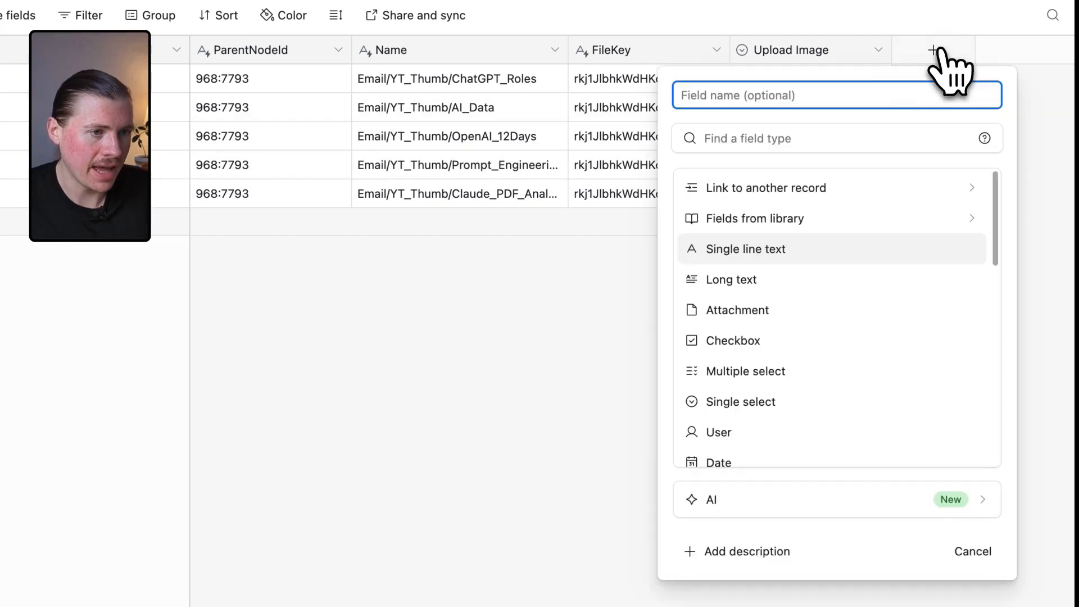
pyautogui.write('Image')
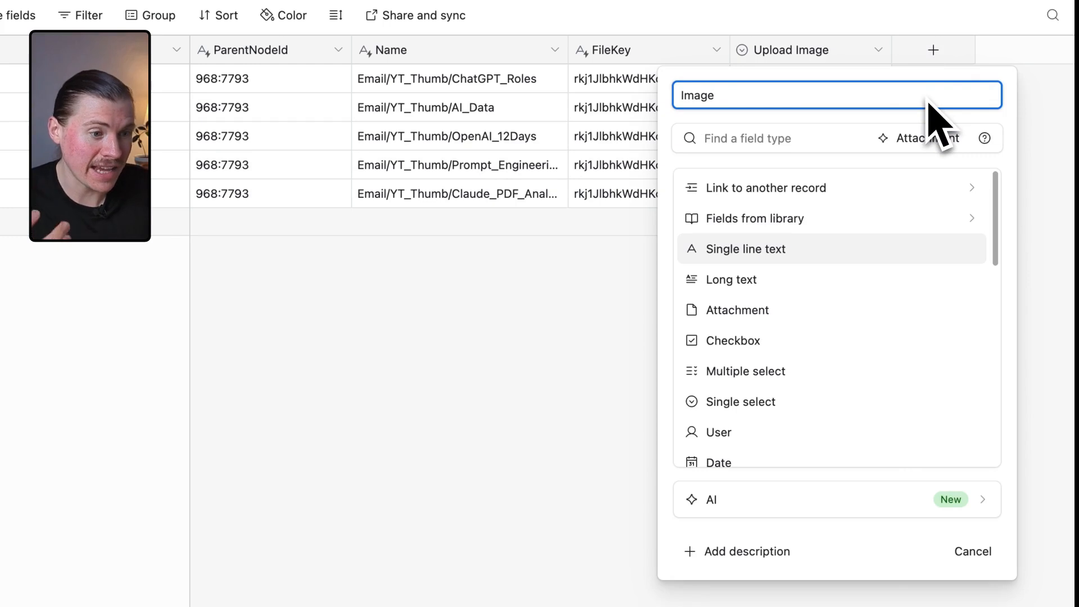
pyautogui.click(809, 138)
pyautogui.write('attach')
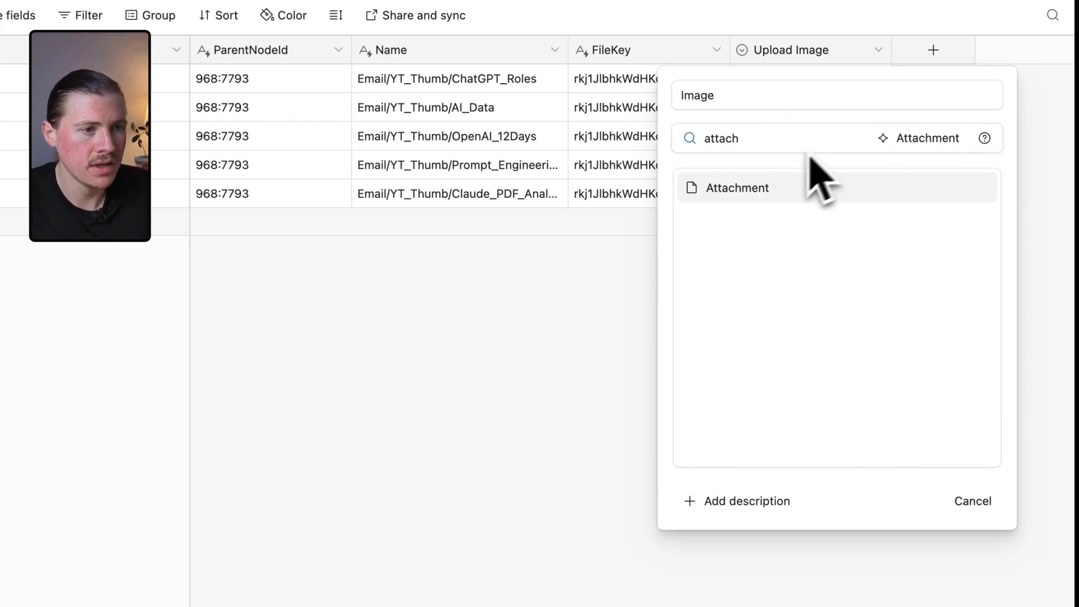
pyautogui.click(752, 190)
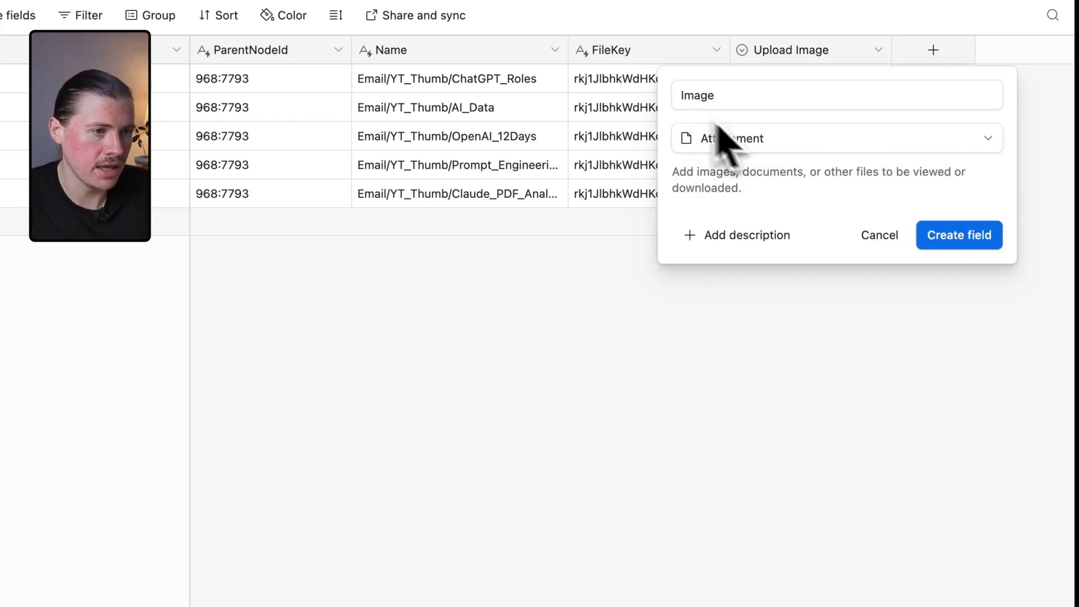
pyautogui.click(977, 242)
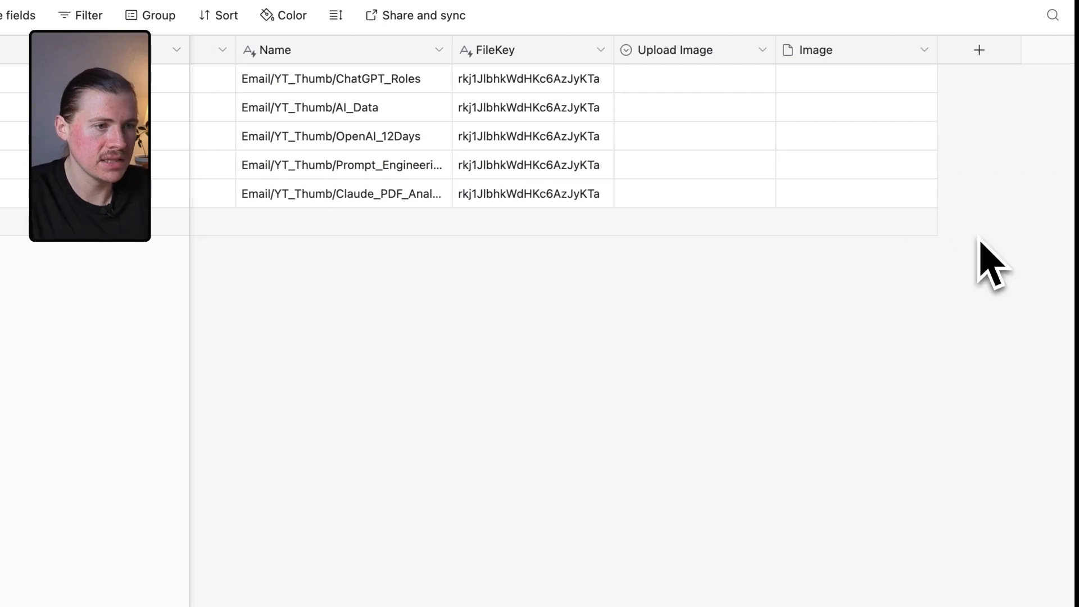
# Add a single line text field named Google Drive File ID to the table.
pyautogui.click(978, 50)
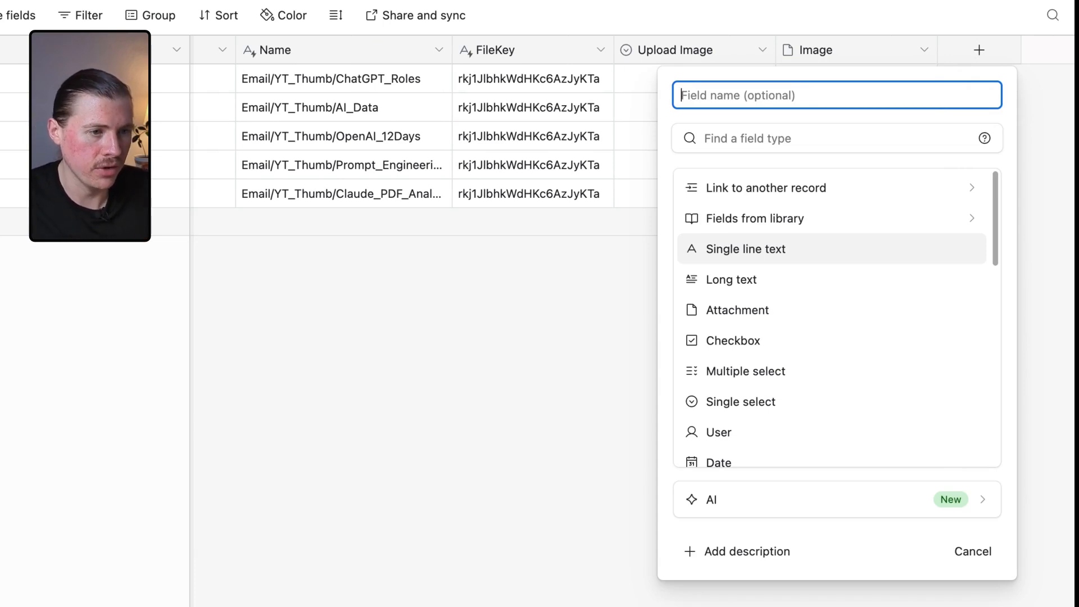
pyautogui.click(756, 249)
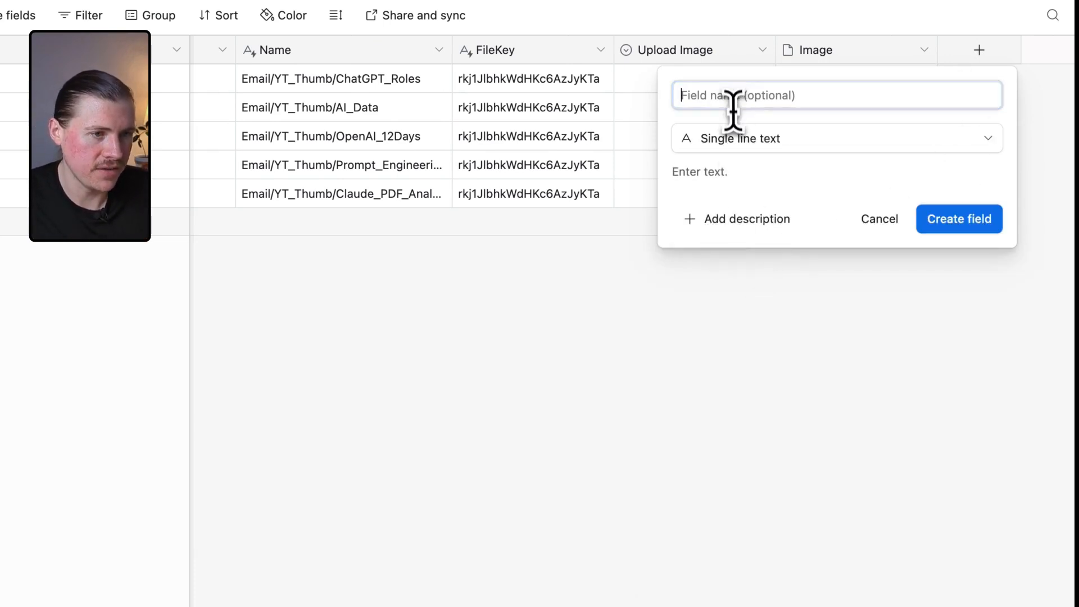
pyautogui.write('e D')
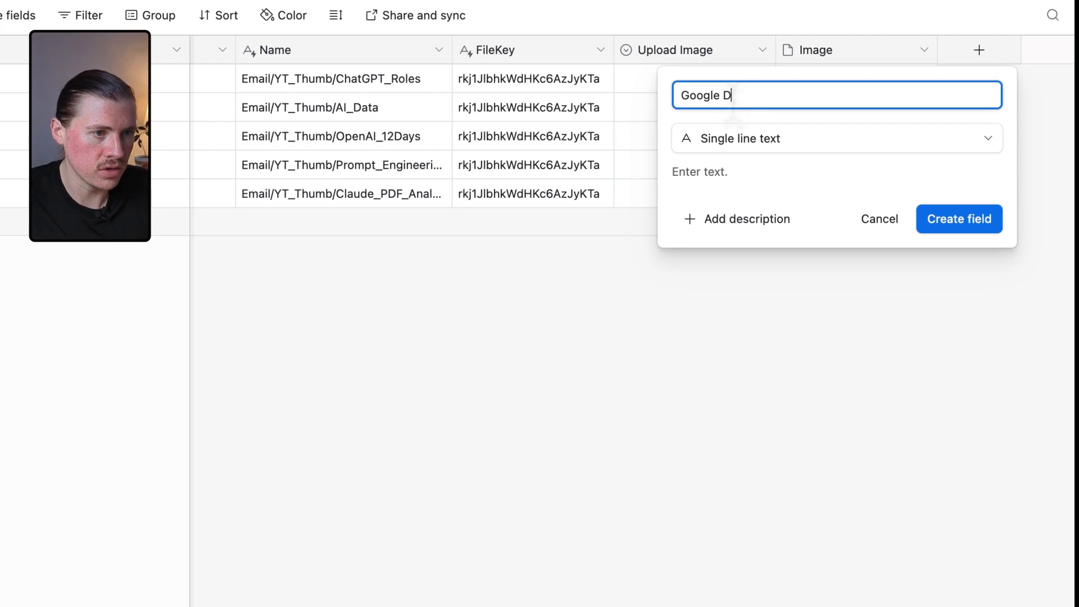
pyautogui.write('rive File ID')
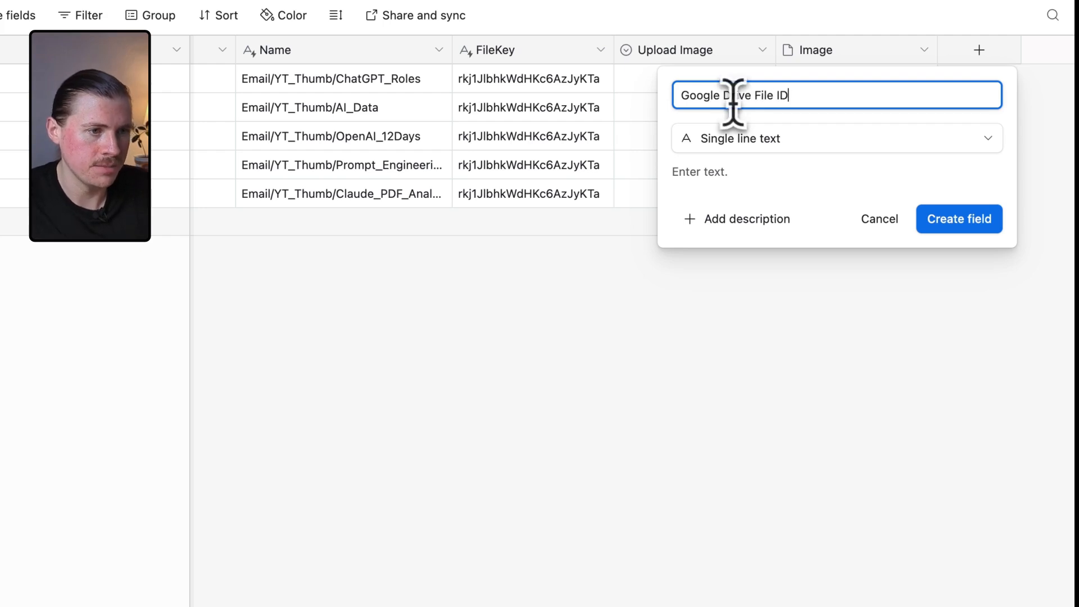
pyautogui.click(959, 218)
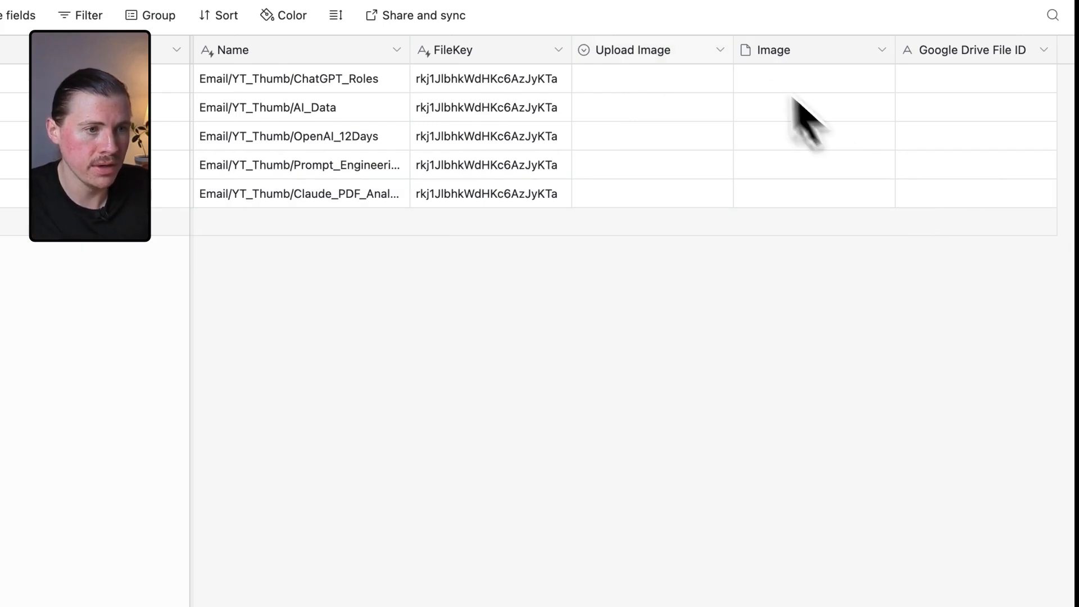
# Set Trigger as the default option of the Upload Image single select field.
pyautogui.click(675, 82)
pyautogui.click(674, 81)
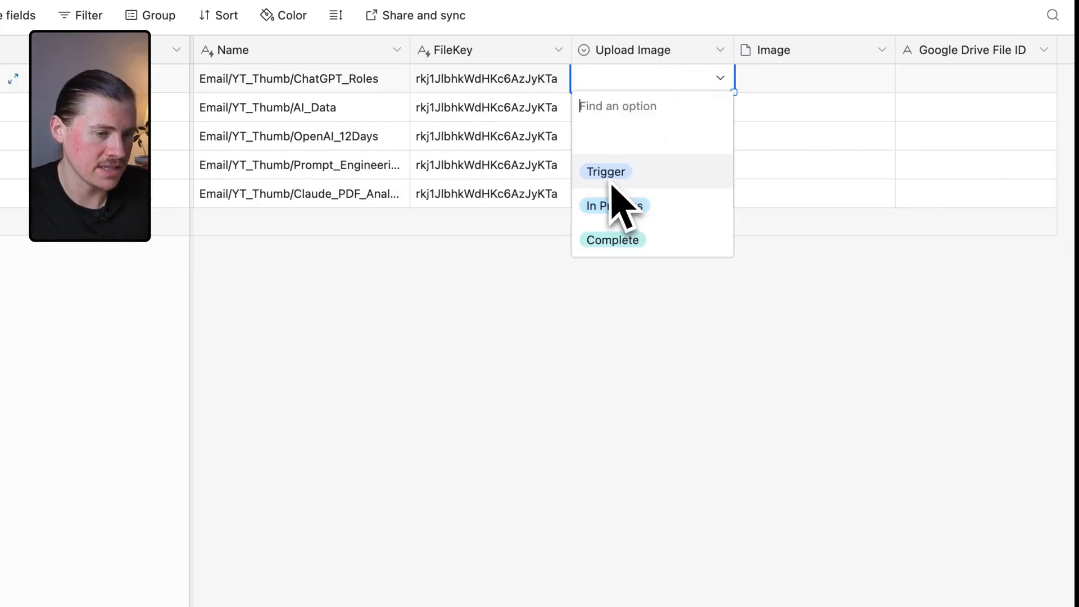
pyautogui.click(786, 82)
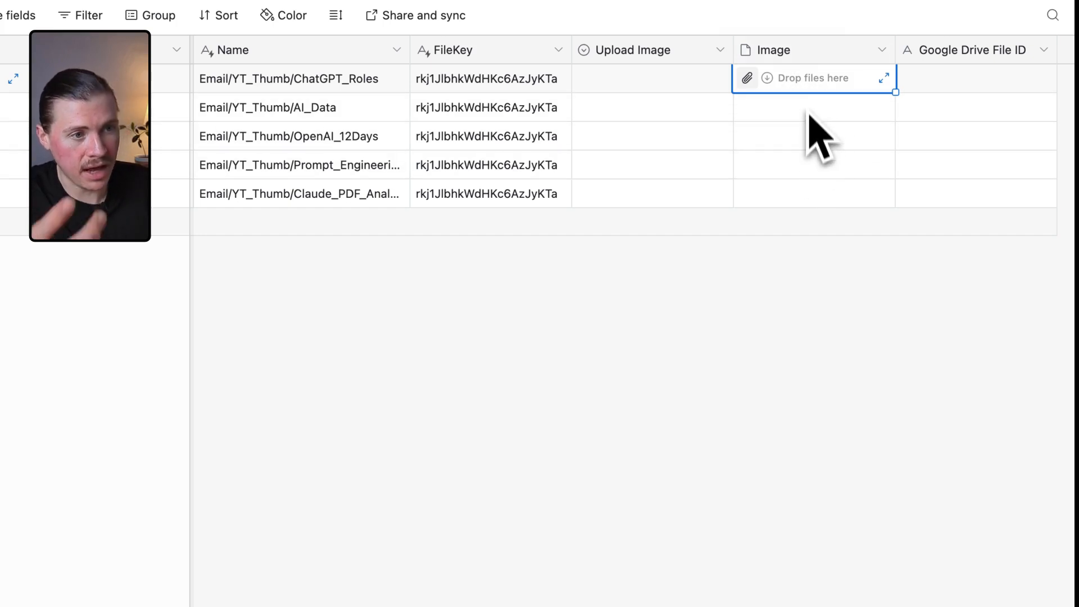
pyautogui.click(949, 85)
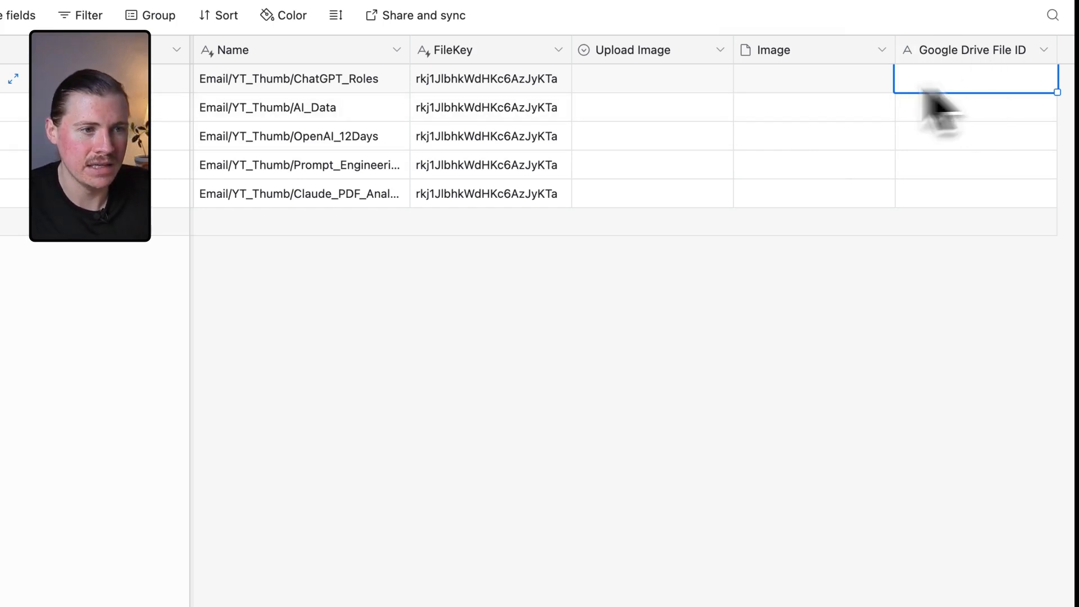
pyautogui.click(720, 53)
pyautogui.click(681, 87)
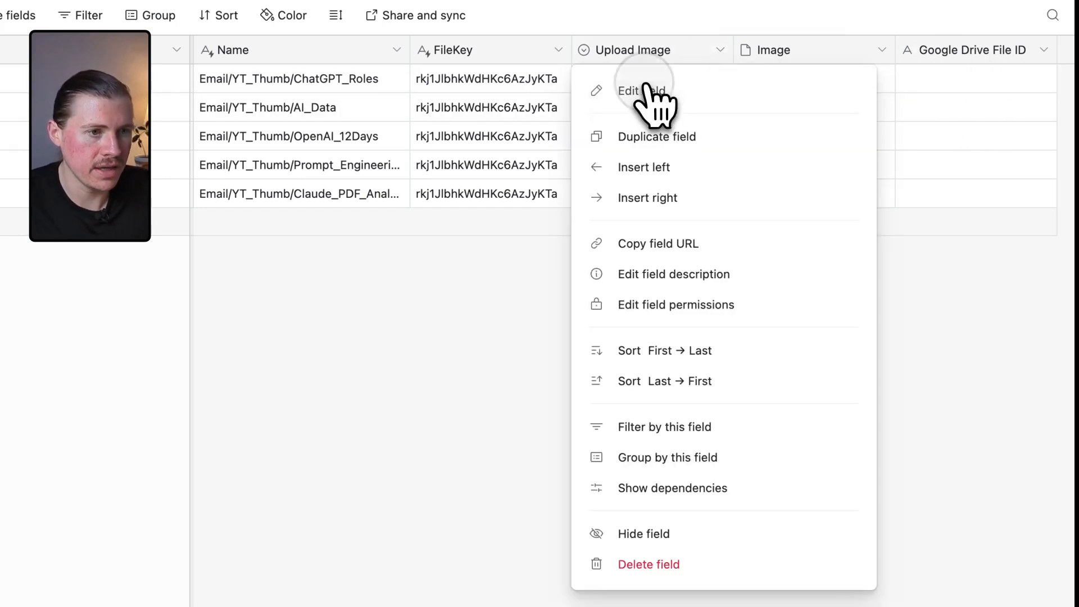
pyautogui.click(436, 466)
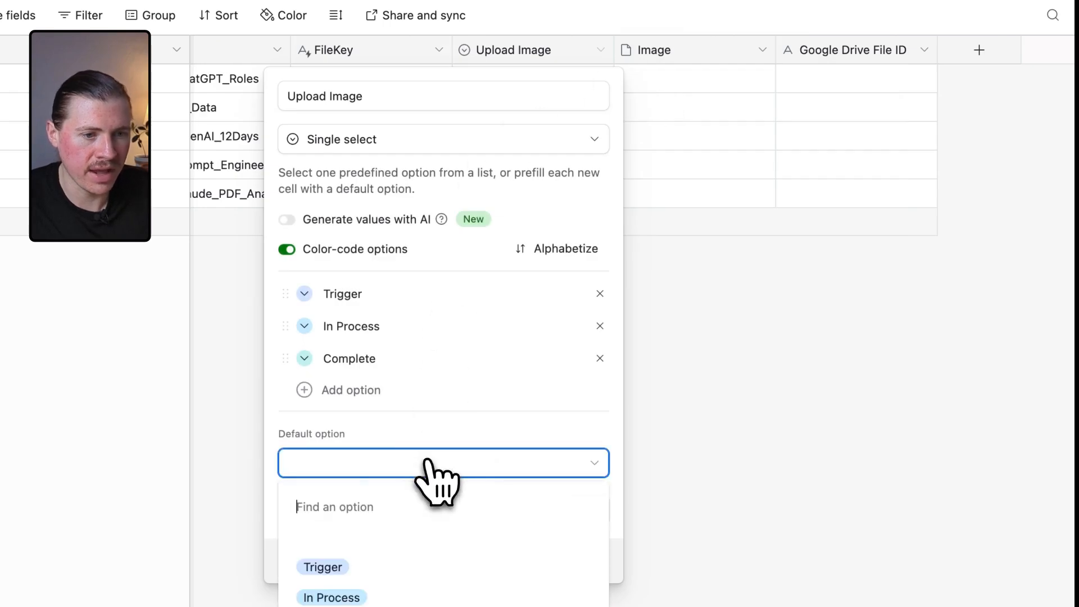
pyautogui.click(363, 567)
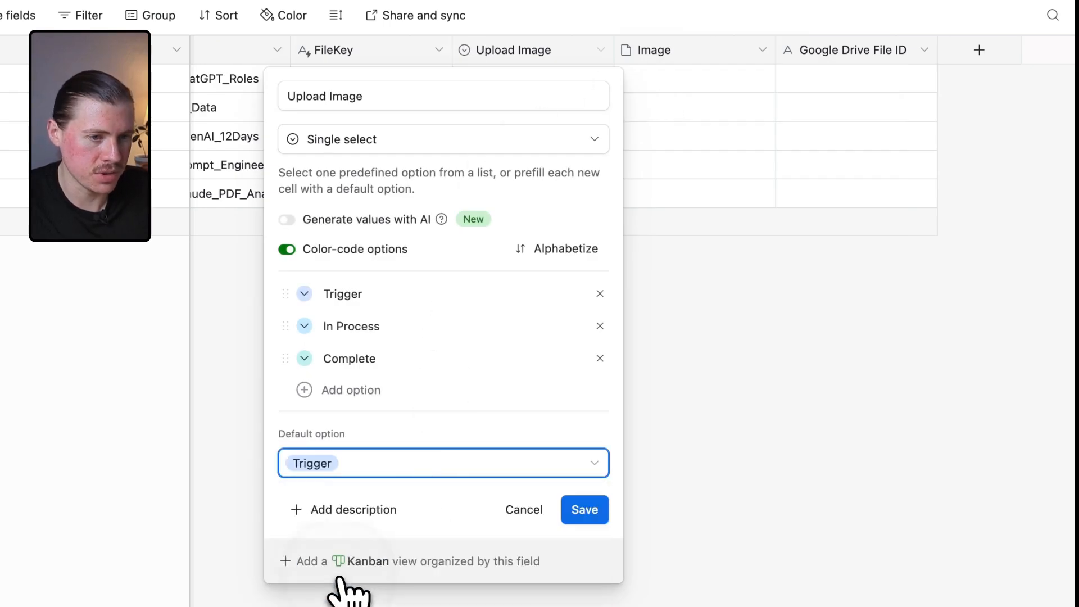
pyautogui.click(588, 513)
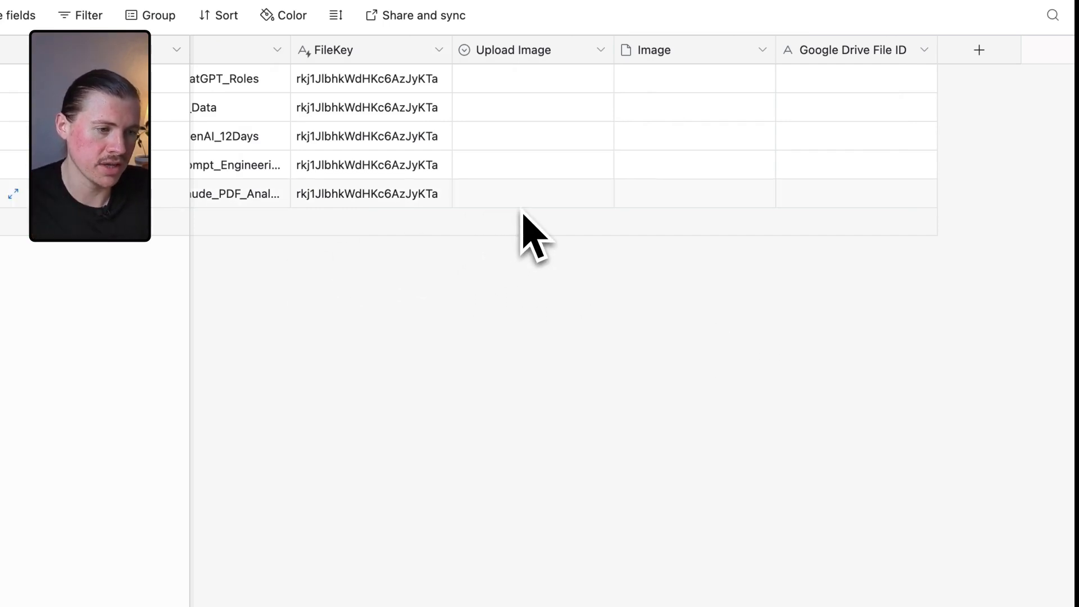
# Set the first record's Upload Image value to Complete.
pyautogui.click(531, 82)
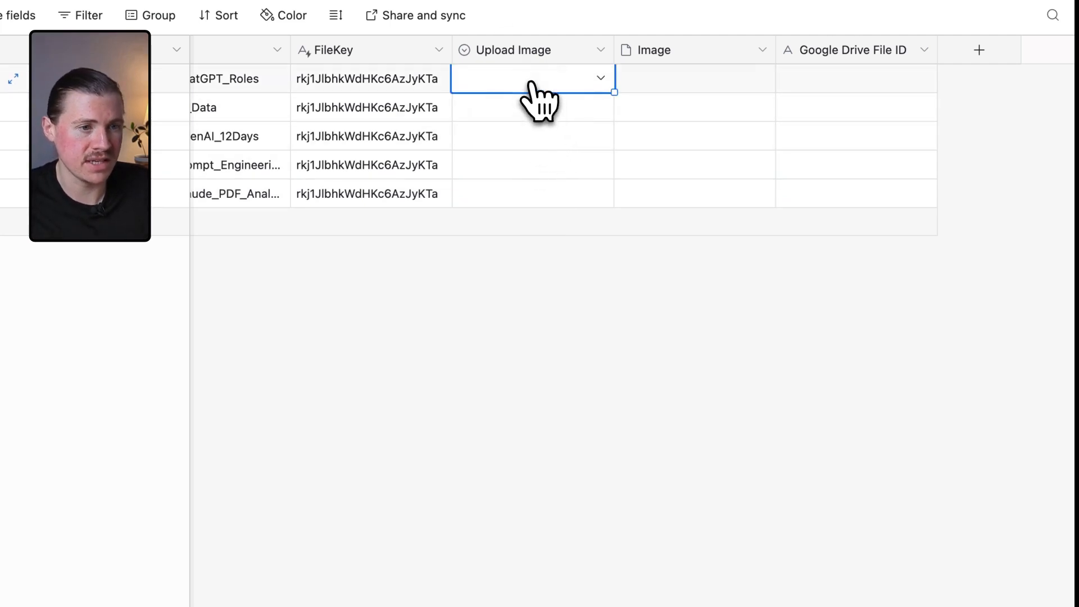
pyautogui.click(531, 81)
pyautogui.click(522, 242)
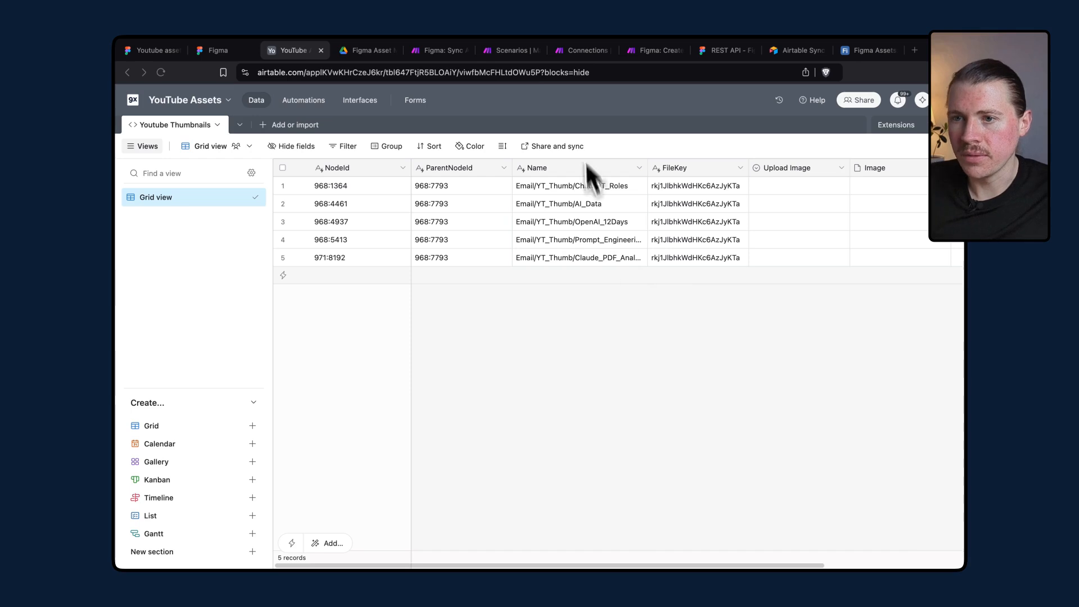
# In Make, create a new scenario and import the blueprint 9x-blueprint_003_export-figma-asset.json.
pyautogui.click(514, 52)
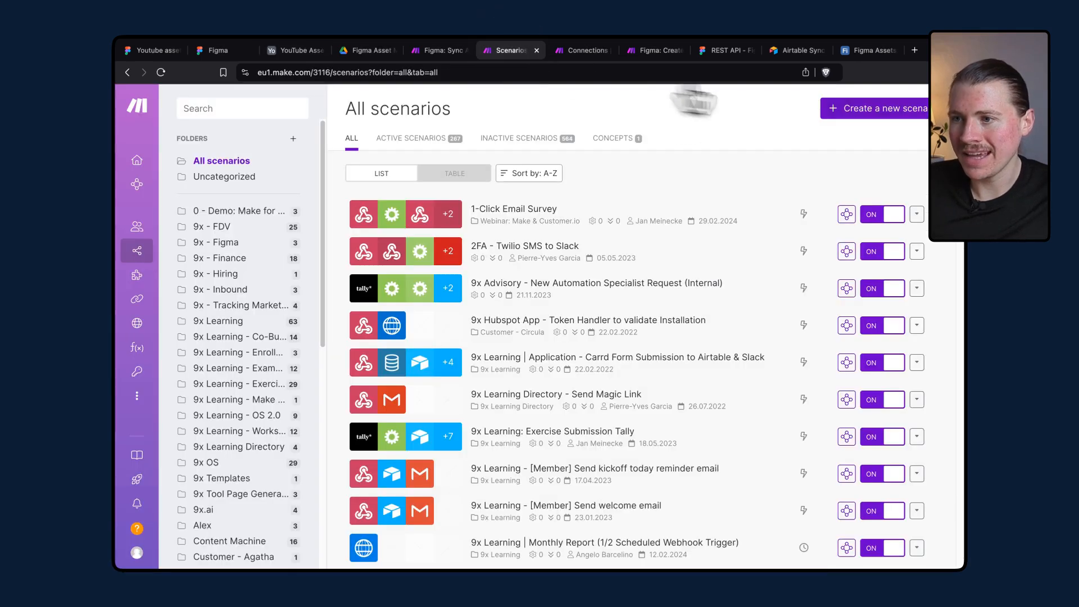
pyautogui.click(851, 112)
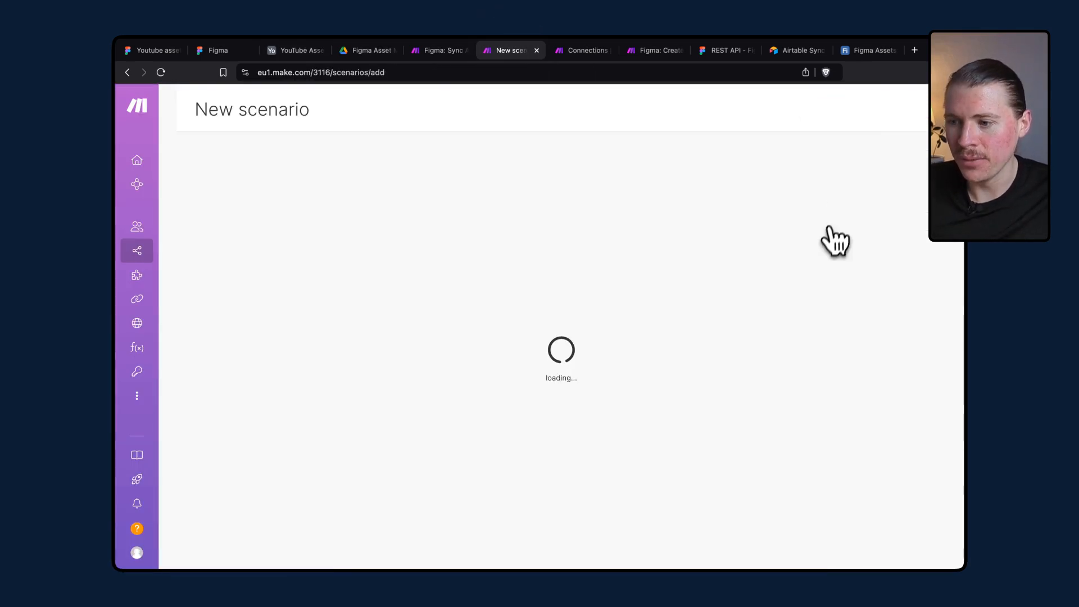
pyautogui.click(523, 534)
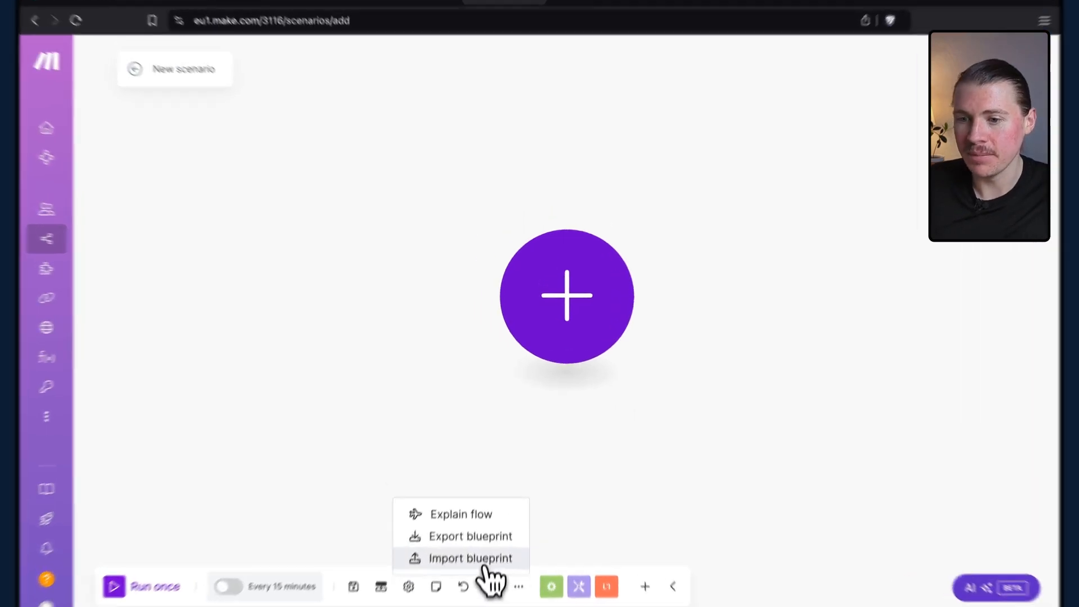
pyautogui.click(485, 562)
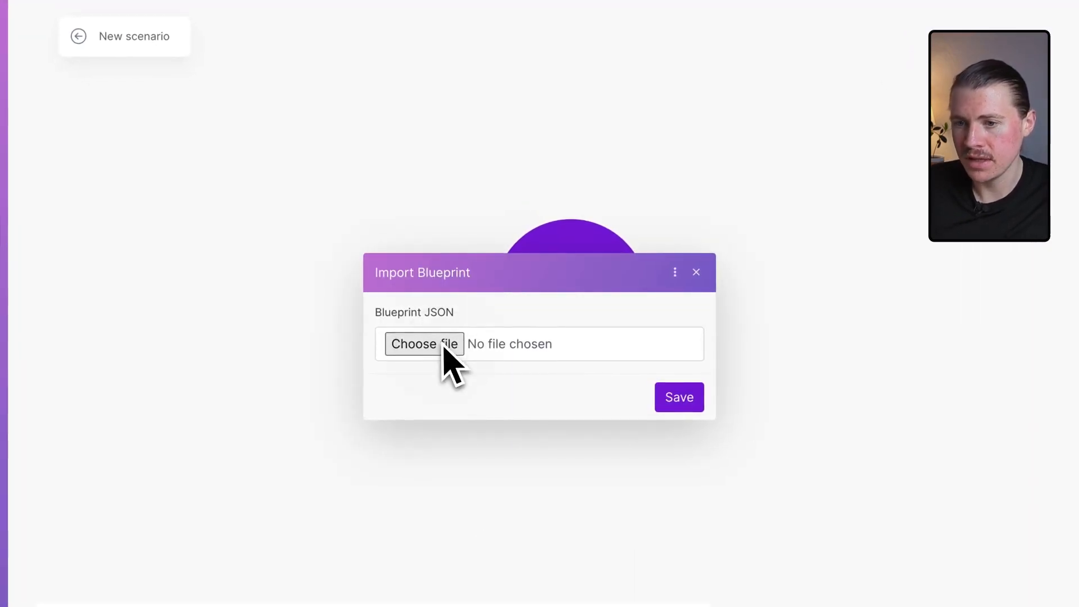
pyautogui.click(458, 343)
pyautogui.click(490, 262)
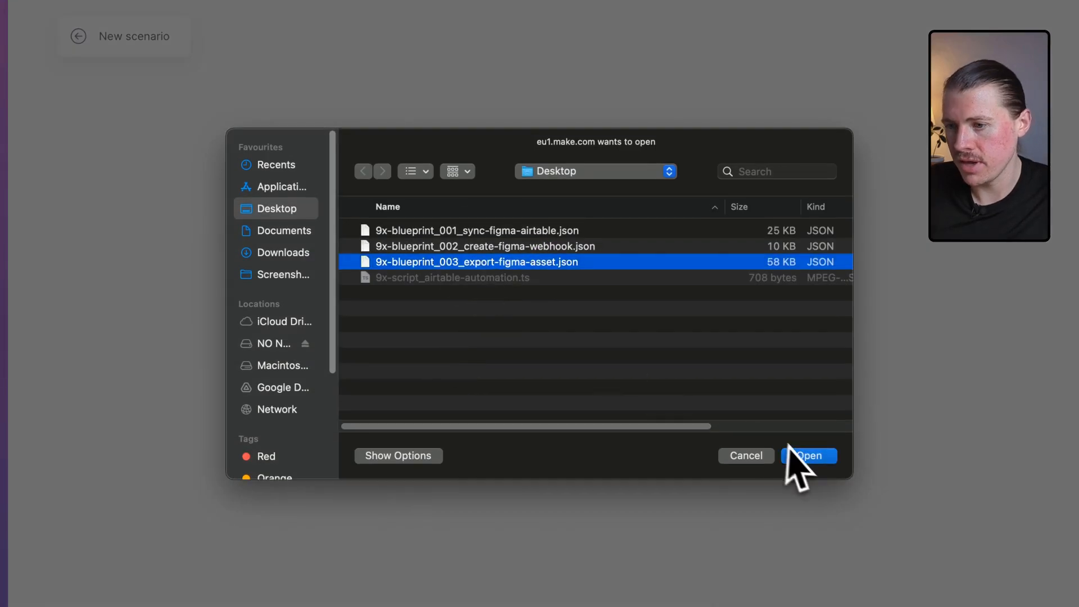
pyautogui.click(804, 455)
pyautogui.click(679, 397)
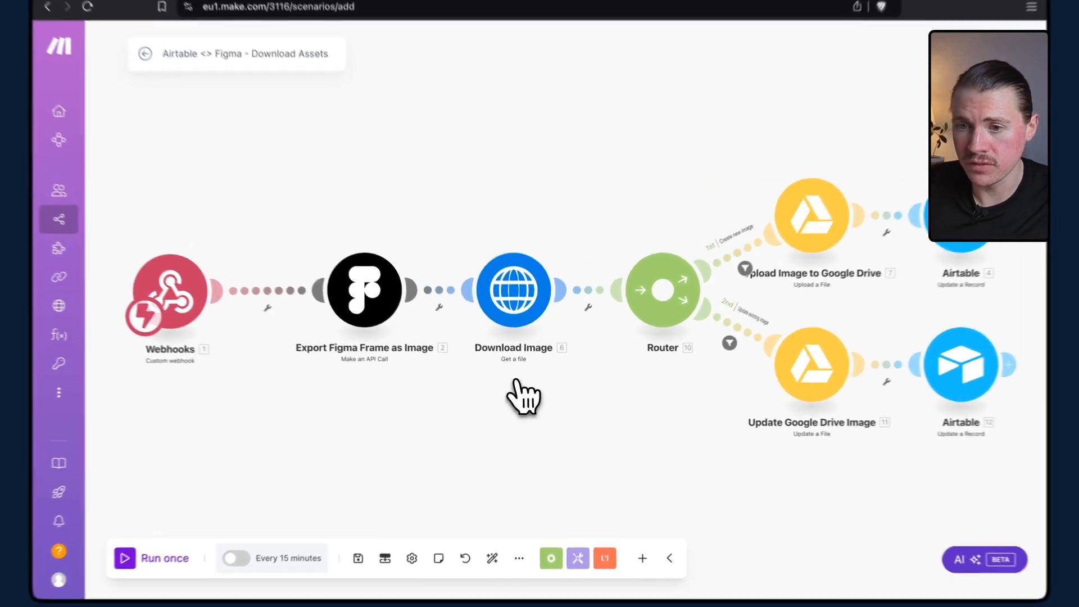
# Switch the Export Figma Frame as Image module to the other Figma connection and save it.
pyautogui.click(353, 286)
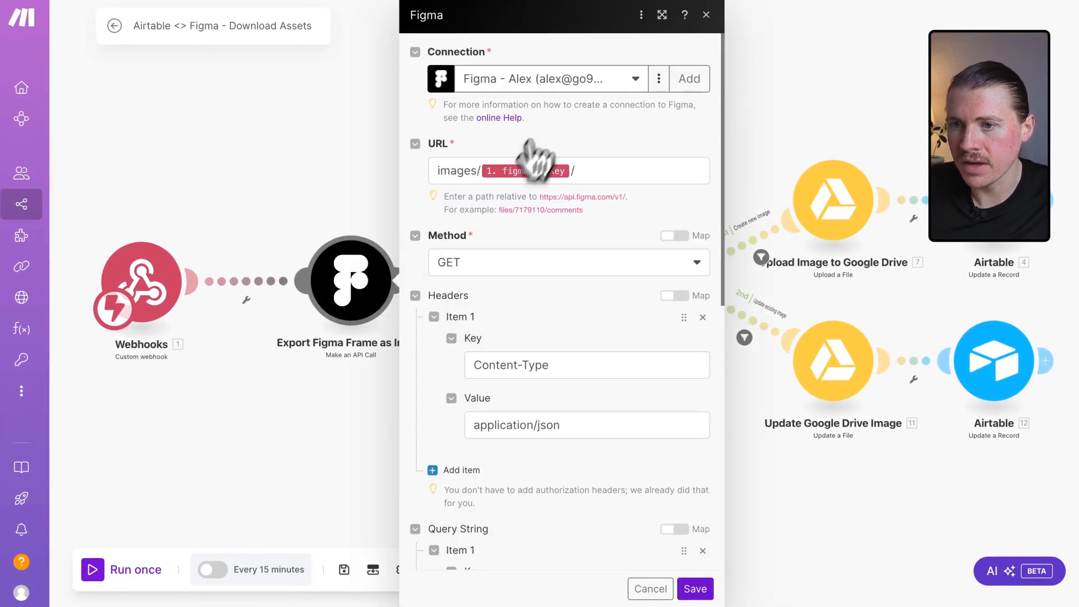
pyautogui.click(562, 85)
pyautogui.click(568, 170)
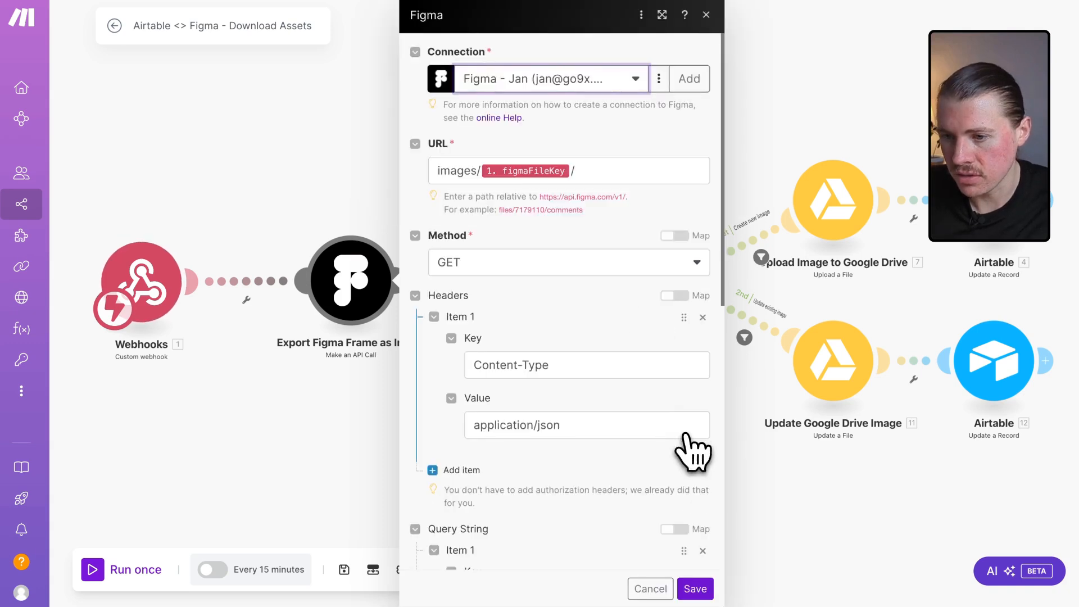
pyautogui.scroll(-7, 692, 449)
pyautogui.click(695, 589)
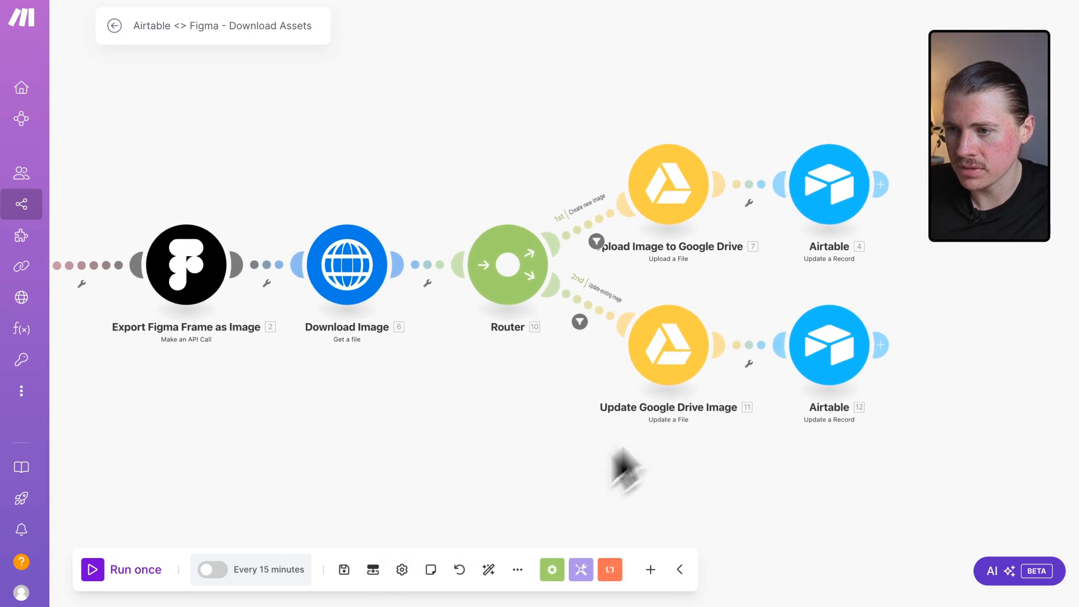
# Review the first Airtable Update a Record module's settings against the YouTube Assets base in Airtable.
pyautogui.click(815, 224)
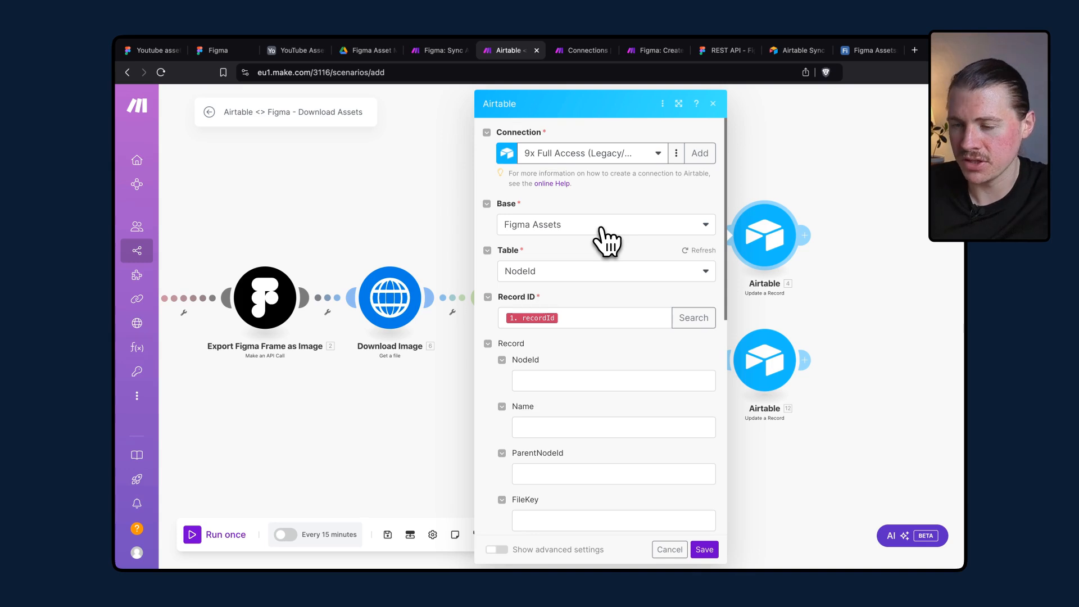
pyautogui.scroll(-6, 618, 393)
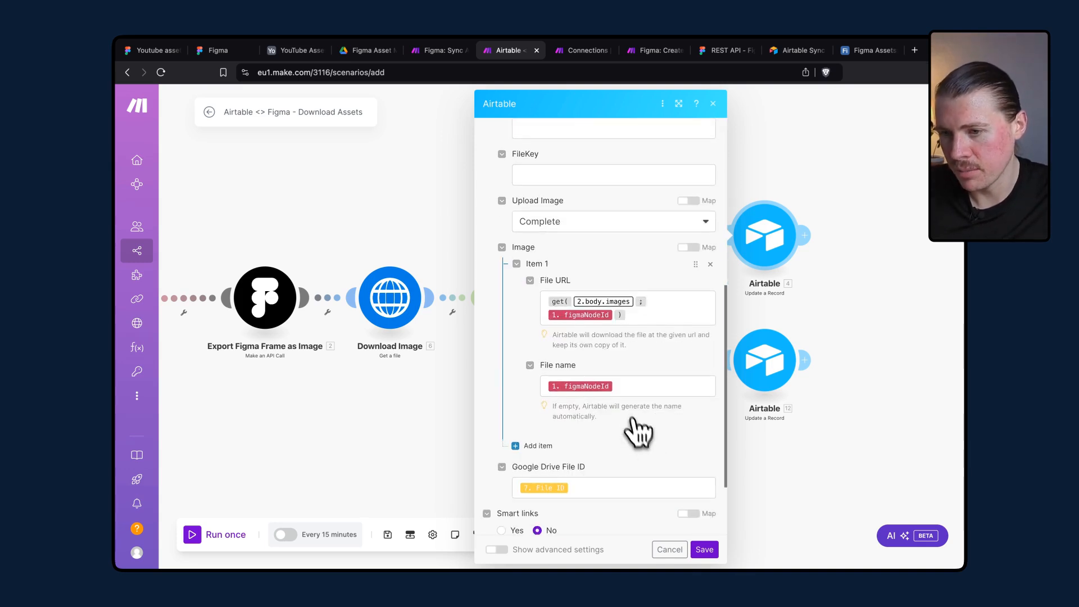
pyautogui.scroll(-3, 618, 393)
pyautogui.scroll(10, 612, 371)
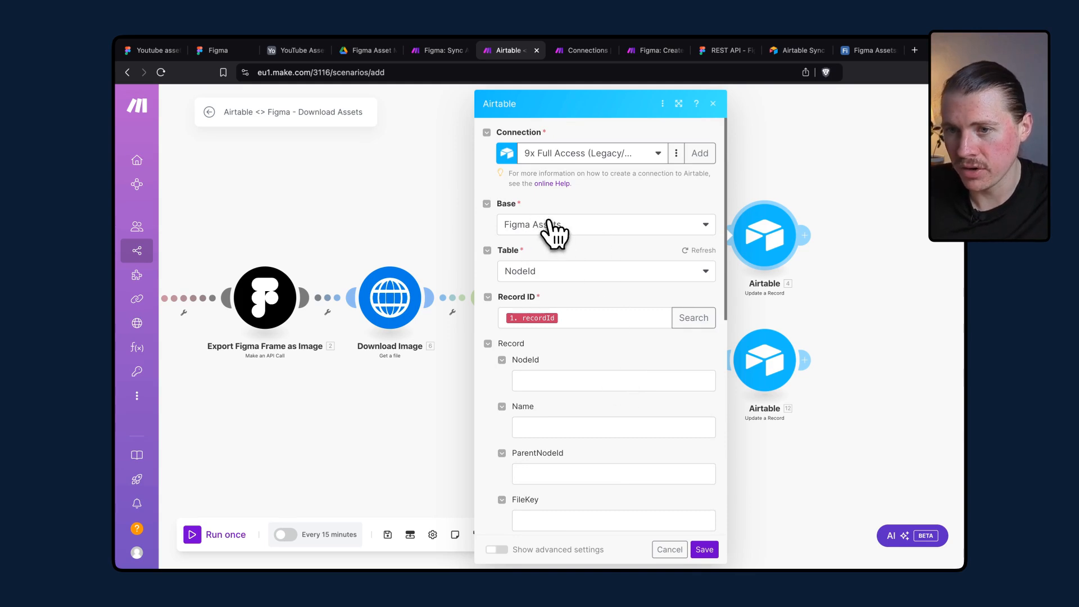
pyautogui.click(277, 42)
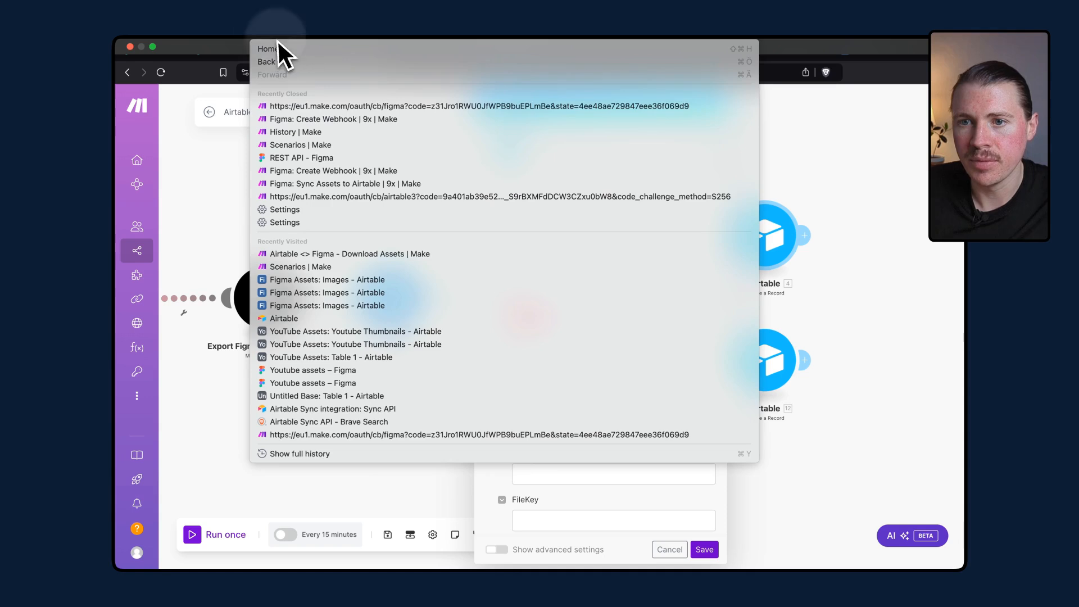
pyautogui.click(241, 150)
pyautogui.click(304, 52)
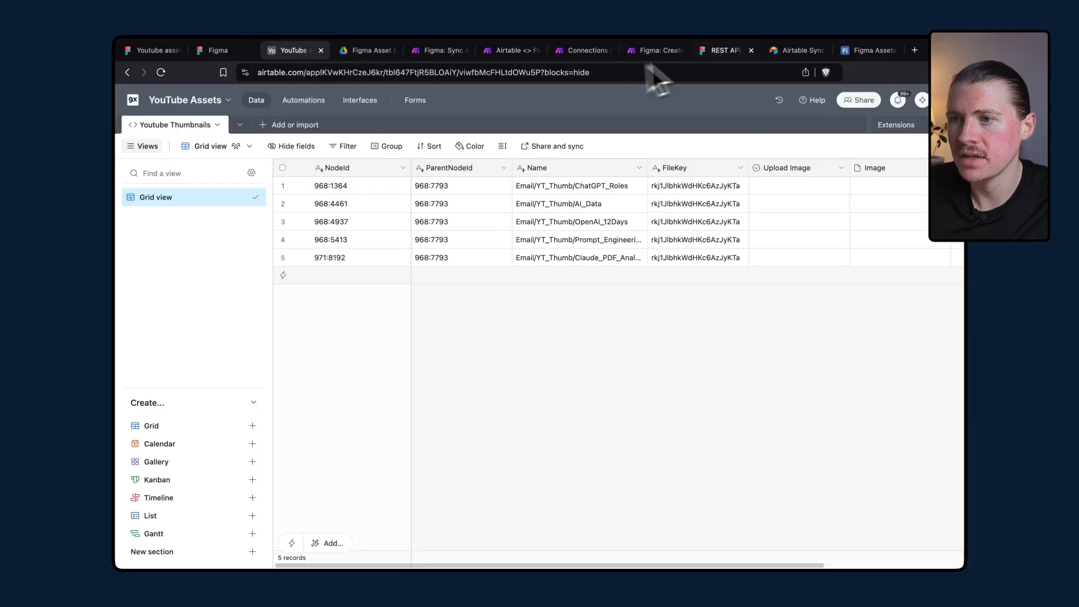
pyautogui.click(496, 55)
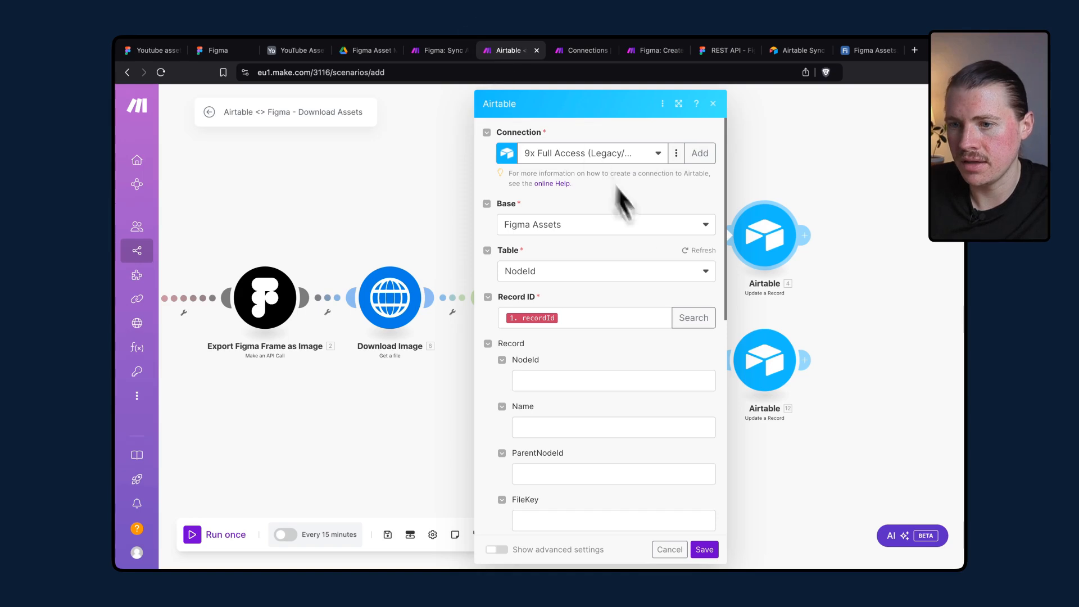
# Set the first Airtable Update a Record module's base to YouTube Assets and its table to Youtube Thumbnails, and save it.
pyautogui.click(569, 224)
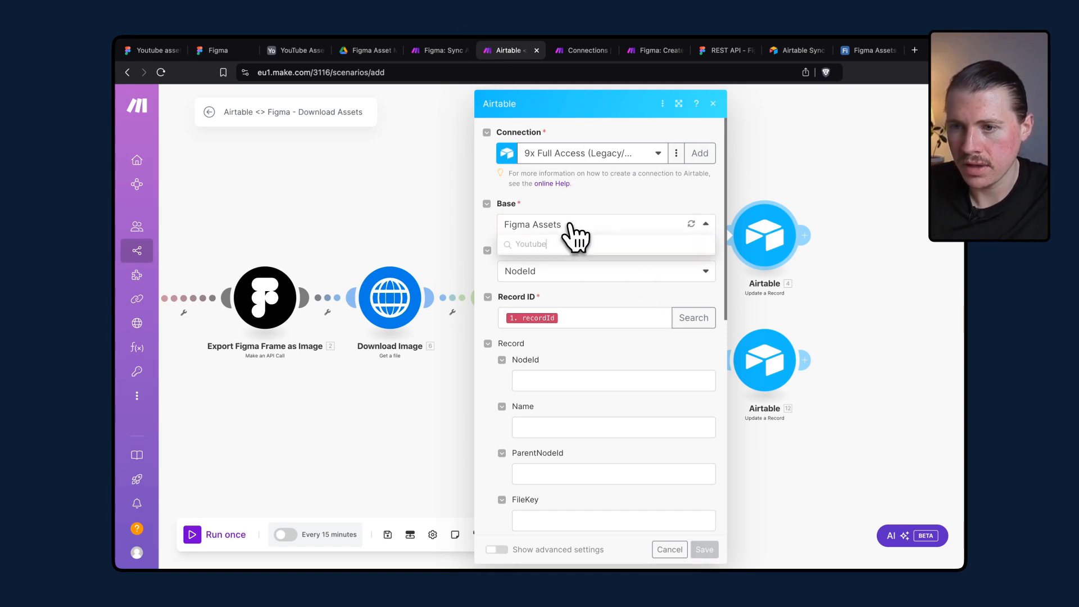
pyautogui.write('Youtube As')
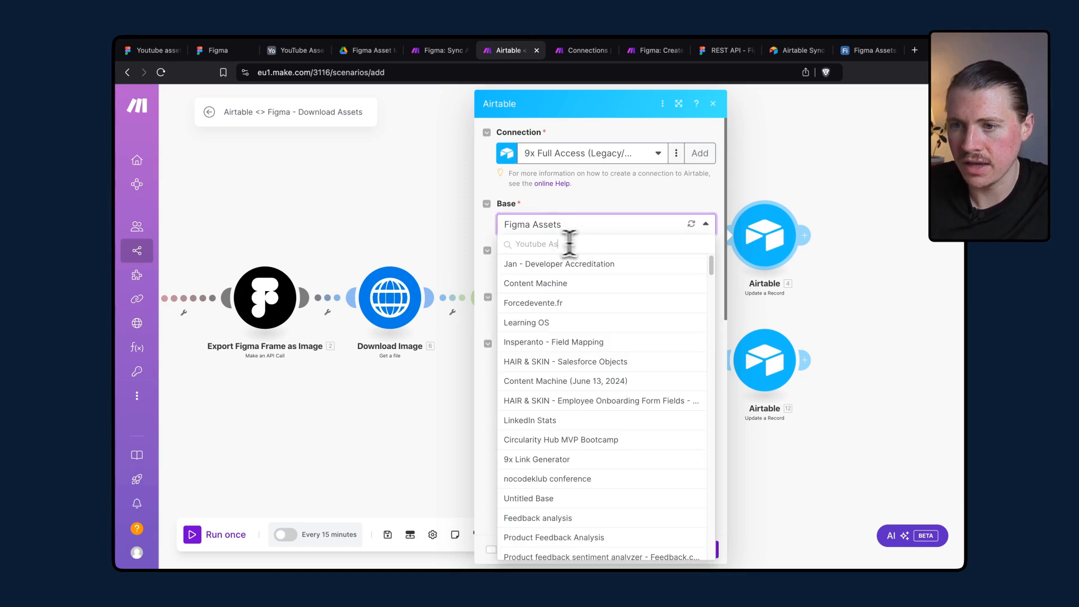
pyautogui.write('set')
pyautogui.click(537, 263)
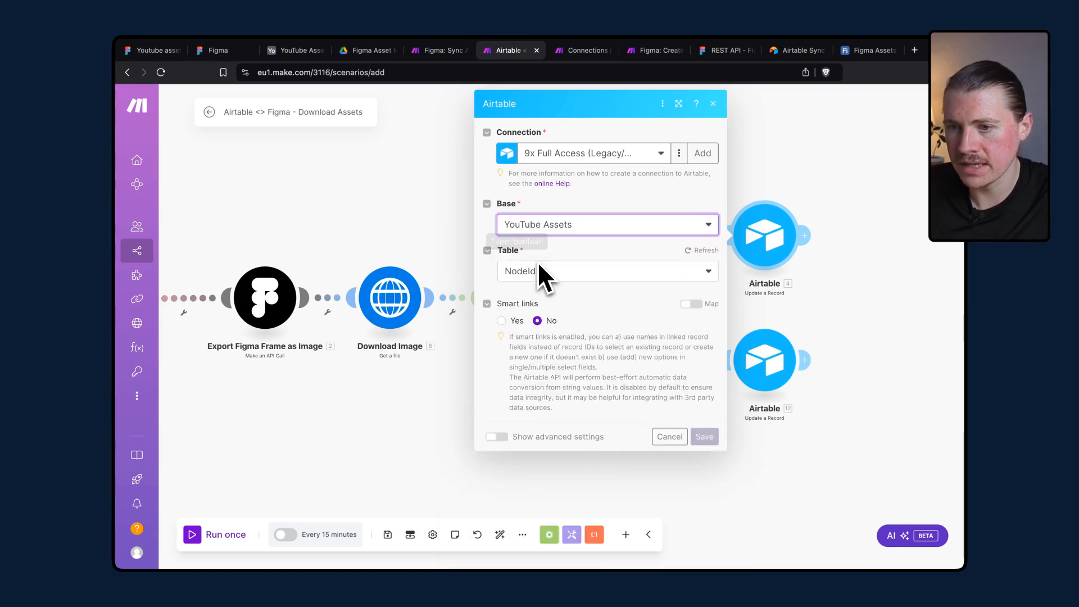
pyautogui.click(587, 276)
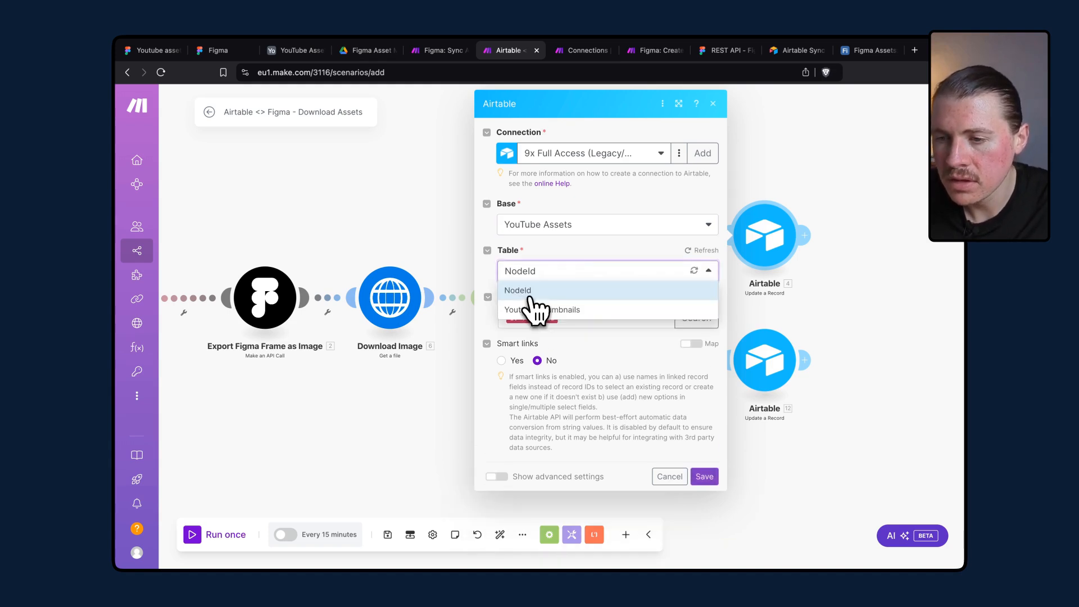
pyautogui.click(541, 310)
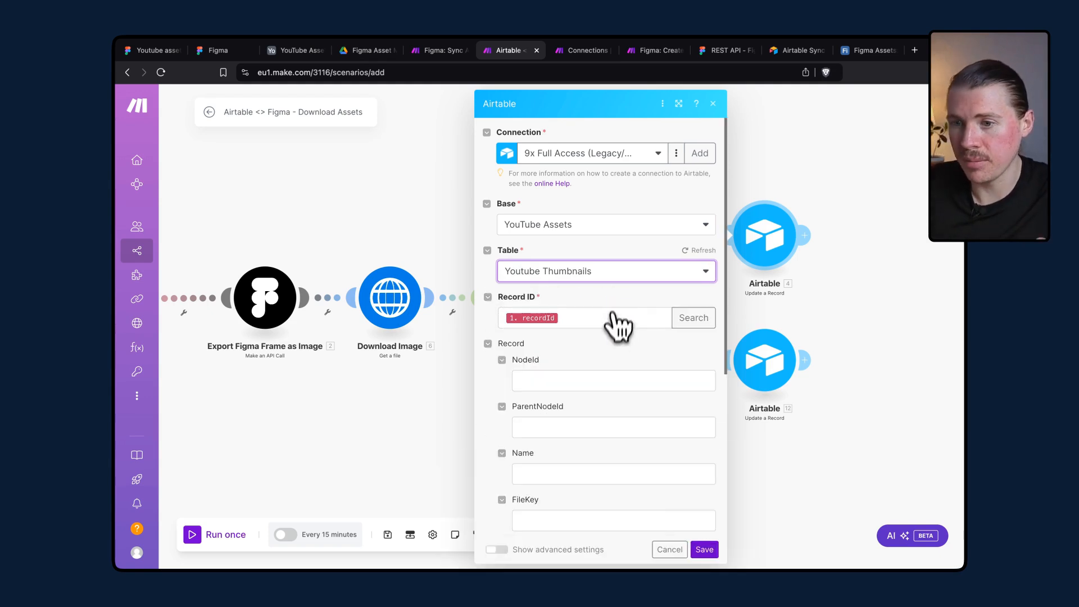
pyautogui.scroll(-5, 617, 320)
pyautogui.scroll(4, 617, 370)
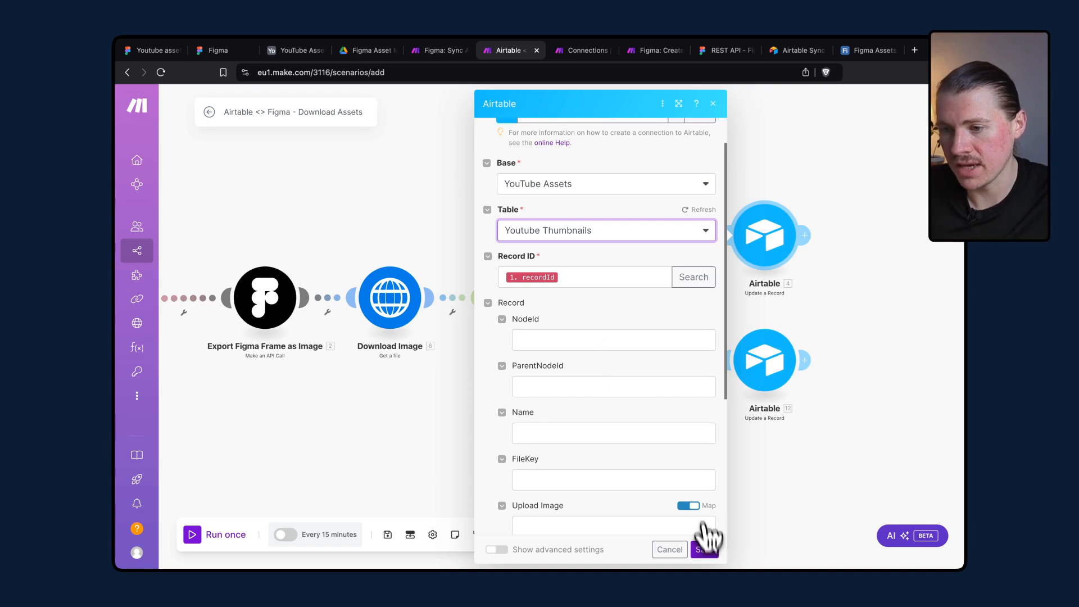
pyautogui.click(712, 550)
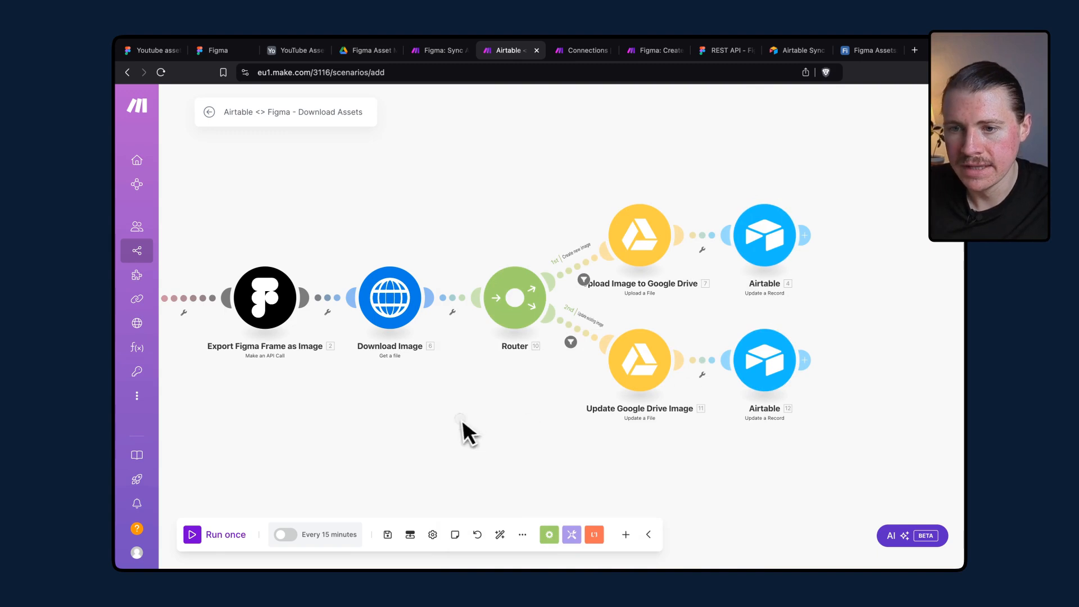
# Add a new webhook named Airtable Figma Asset Management - Export Image to the Webhooks trigger module and save it.
pyautogui.moveTo(462, 434); pyautogui.dragTo(556, 414)
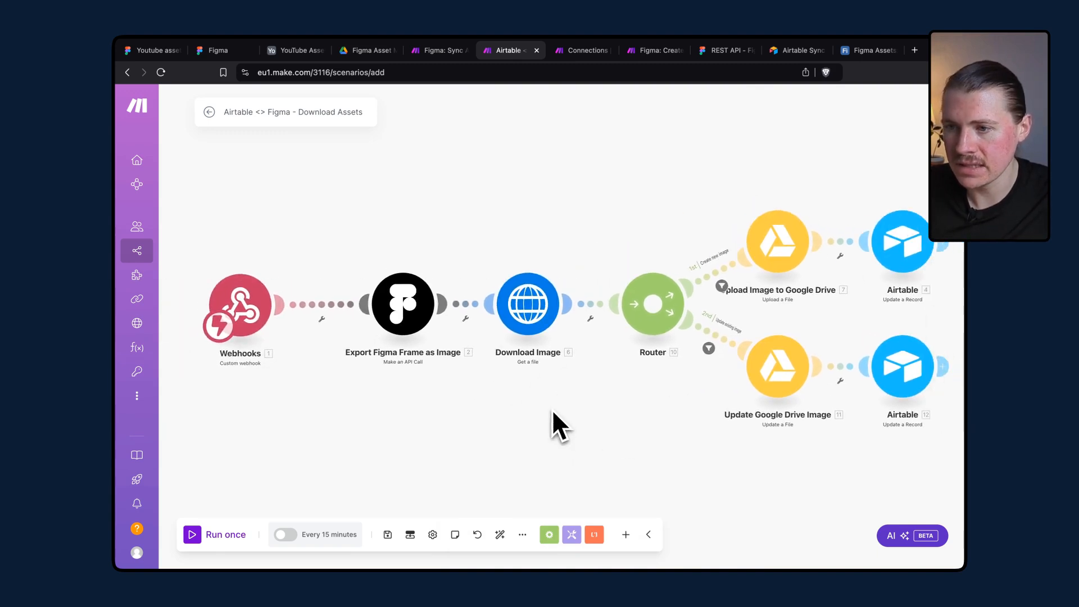
pyautogui.click(248, 298)
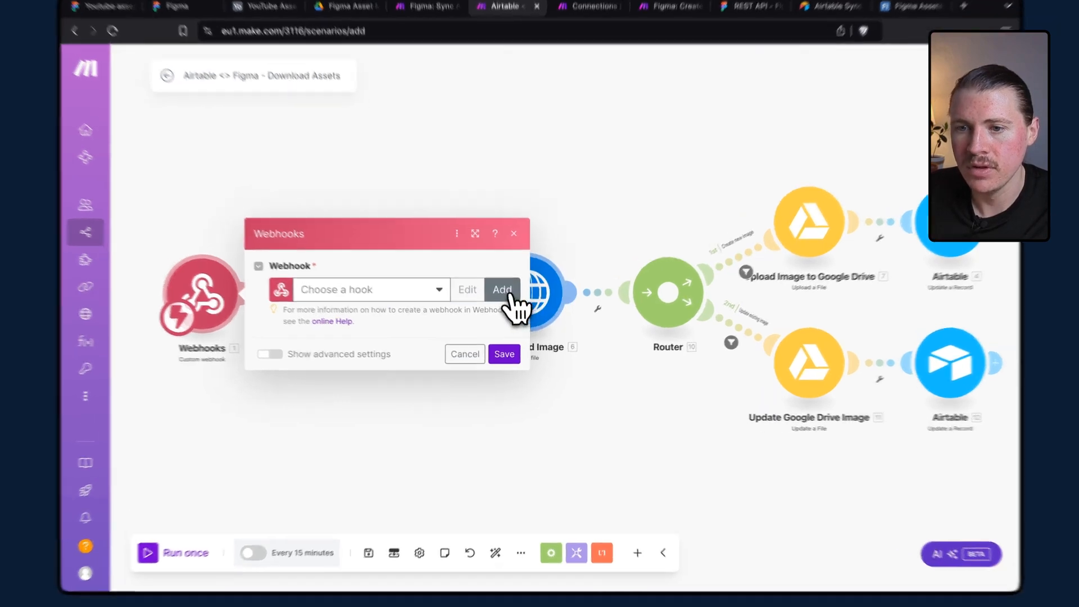
pyautogui.click(506, 301)
pyautogui.tripleClick(655, 216)
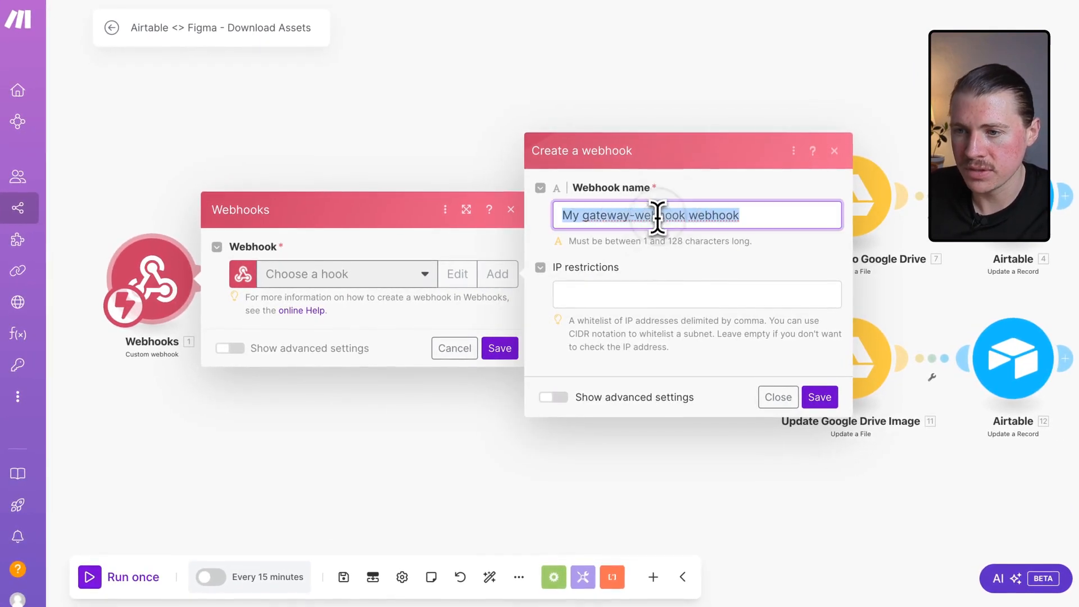
pyautogui.write('Fig')
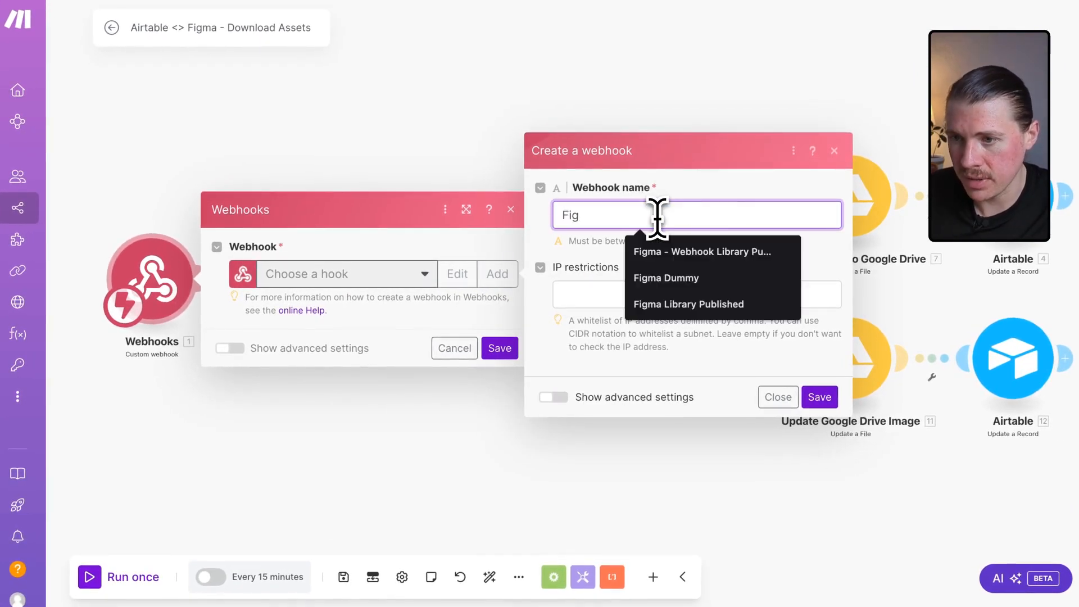
pyautogui.write('m')
pyautogui.press('BackSpace')
pyautogui.press('BackSpace')
pyautogui.press('BackSpace')
pyautogui.press('BackSpace')
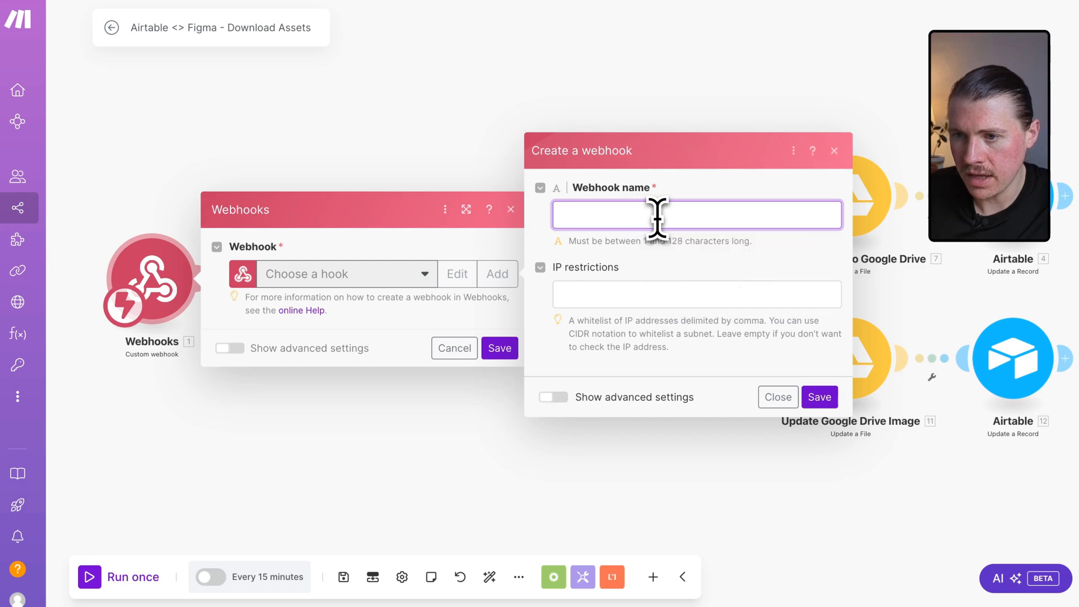
pyautogui.write('Airta')
pyautogui.click(725, 257)
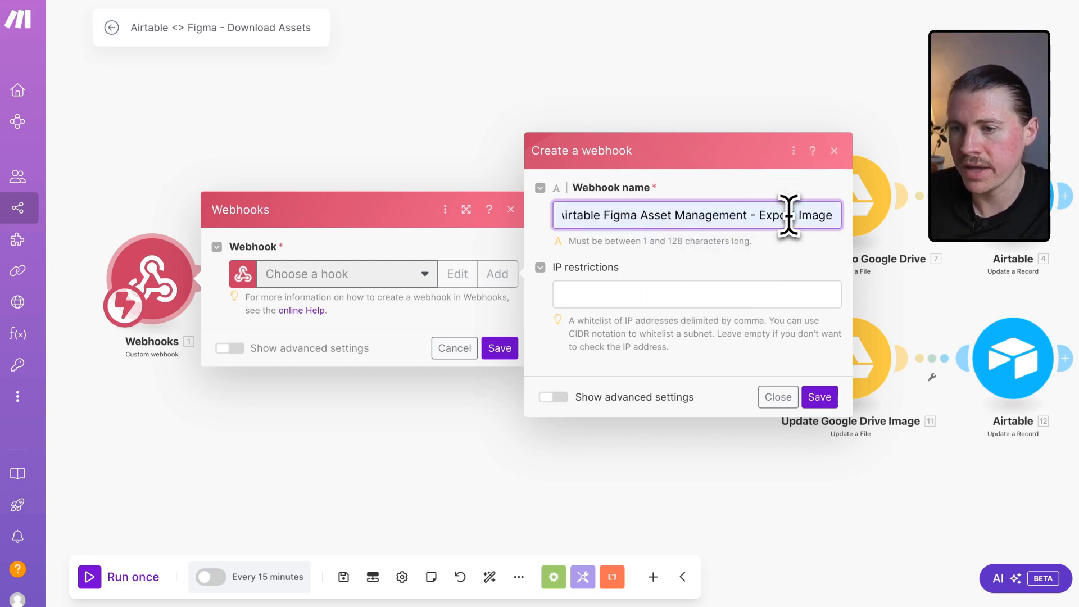
pyautogui.click(819, 398)
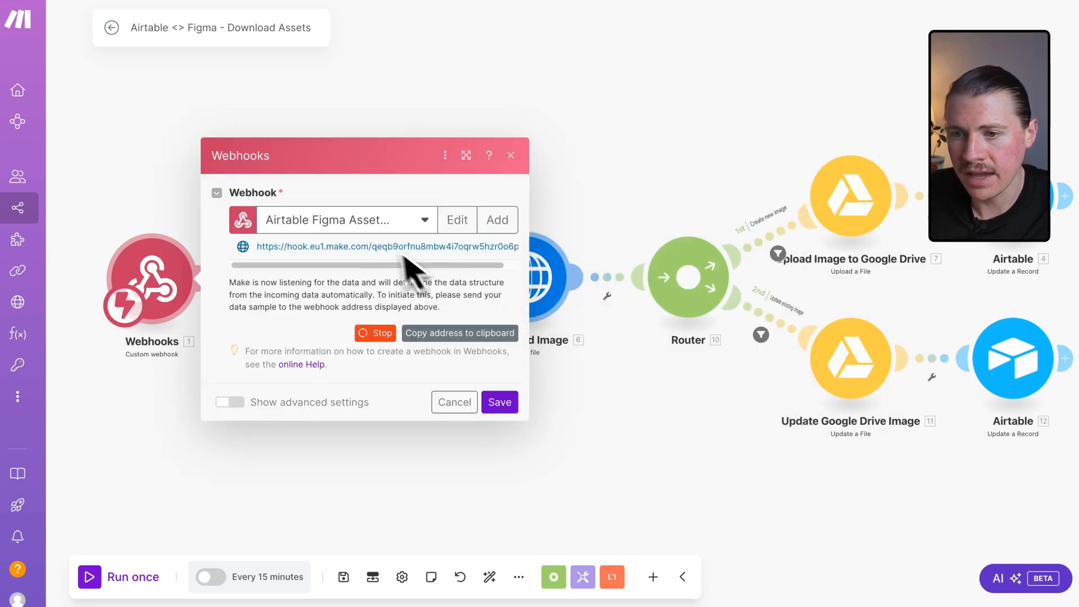
pyautogui.click(510, 402)
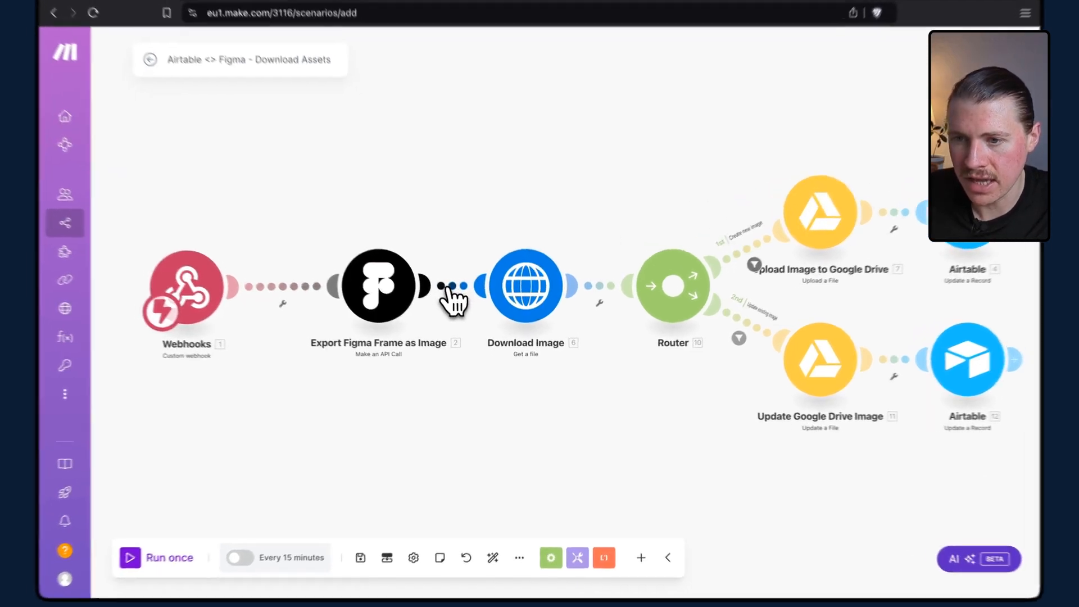
# Save the Make scenario.
pyautogui.click(465, 318)
pyautogui.click(495, 333)
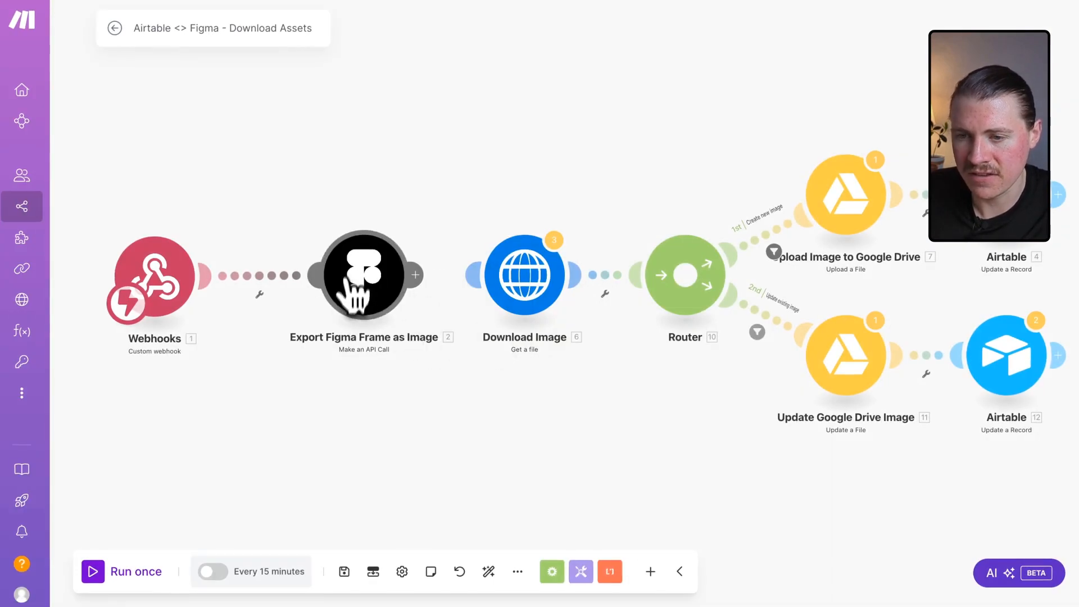
pyautogui.click(345, 571)
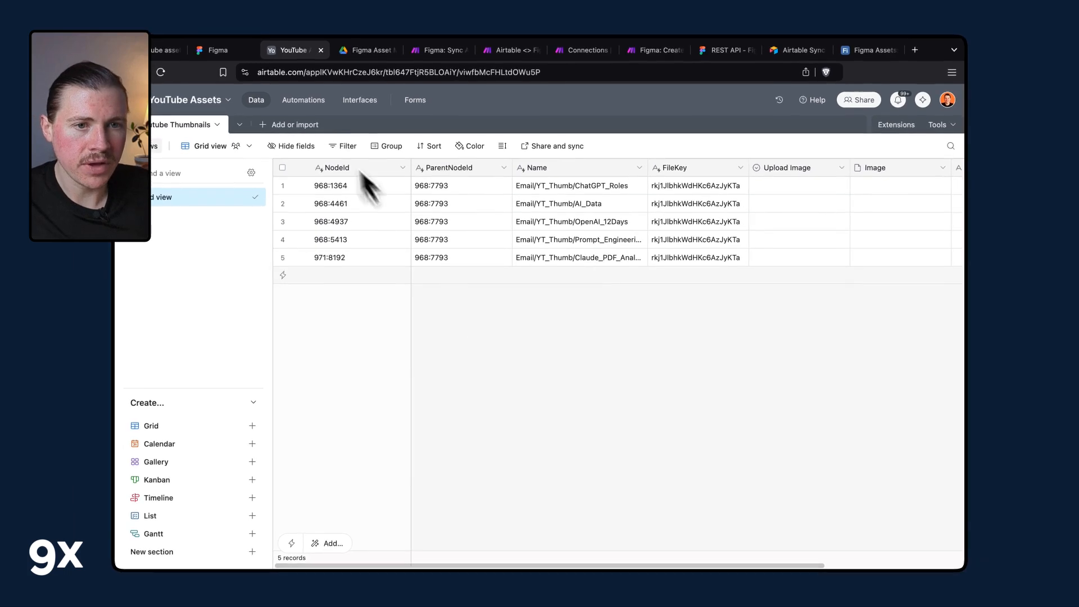
# In the YouTube Assets base automations, rename the new automation to Trigger Figma Image Export.
pyautogui.click(308, 104)
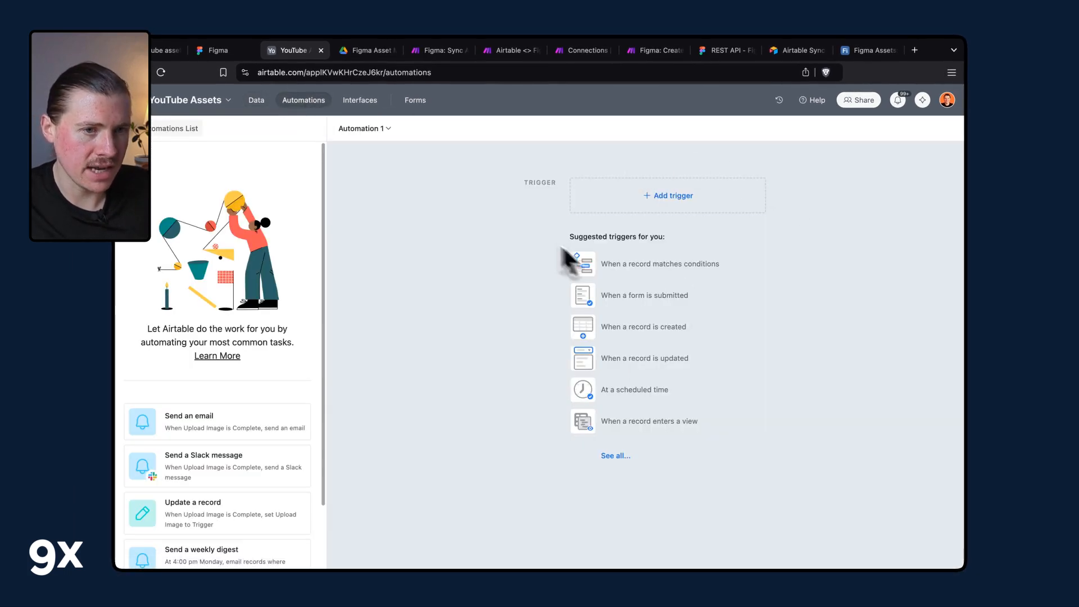
pyautogui.click(389, 129)
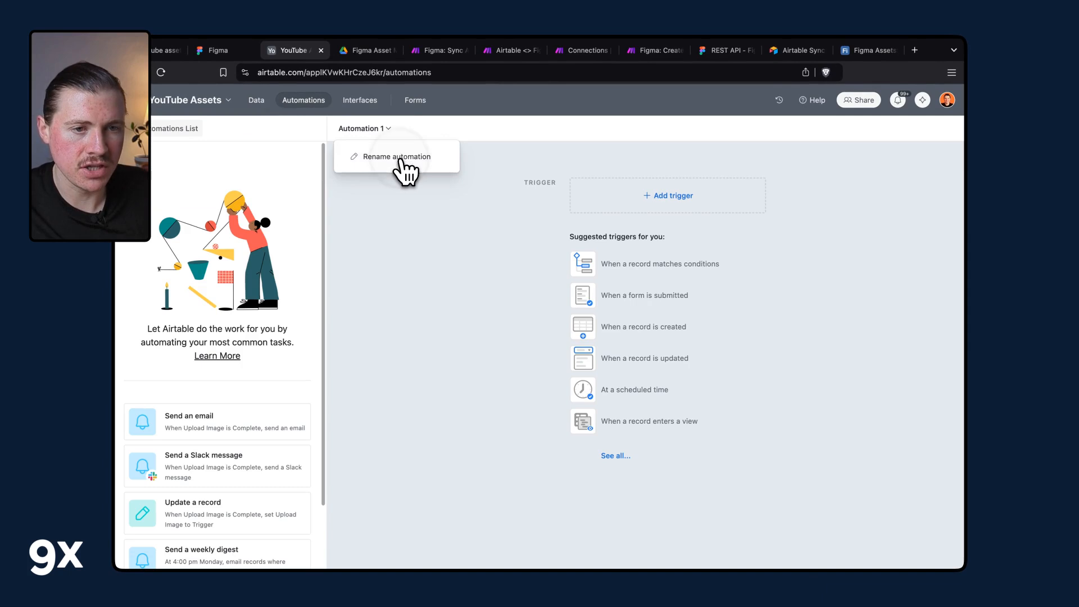
pyautogui.click(400, 158)
pyautogui.write('T')
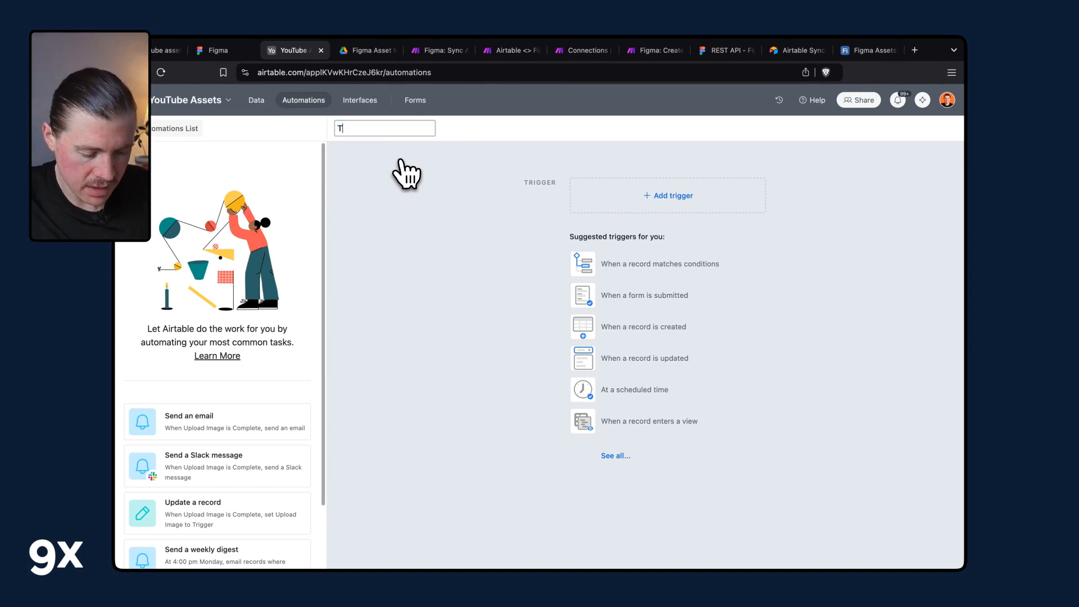
pyautogui.write('rigger Figma ')
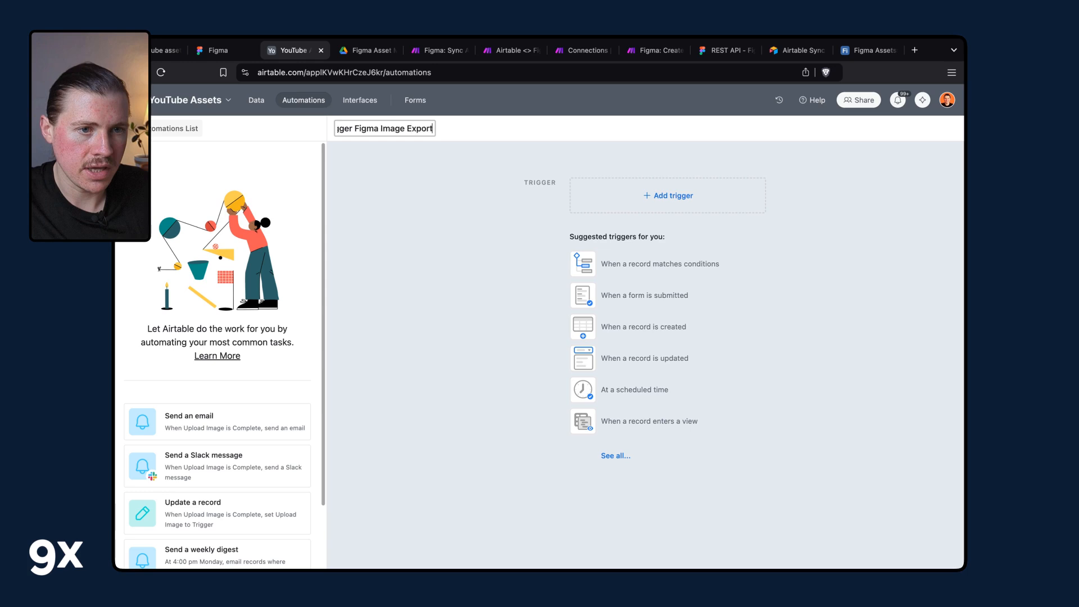
pyautogui.write('Image Export')
# Add a When record matches conditions trigger on the Youtube Thumbnails table.
pyautogui.click(482, 266)
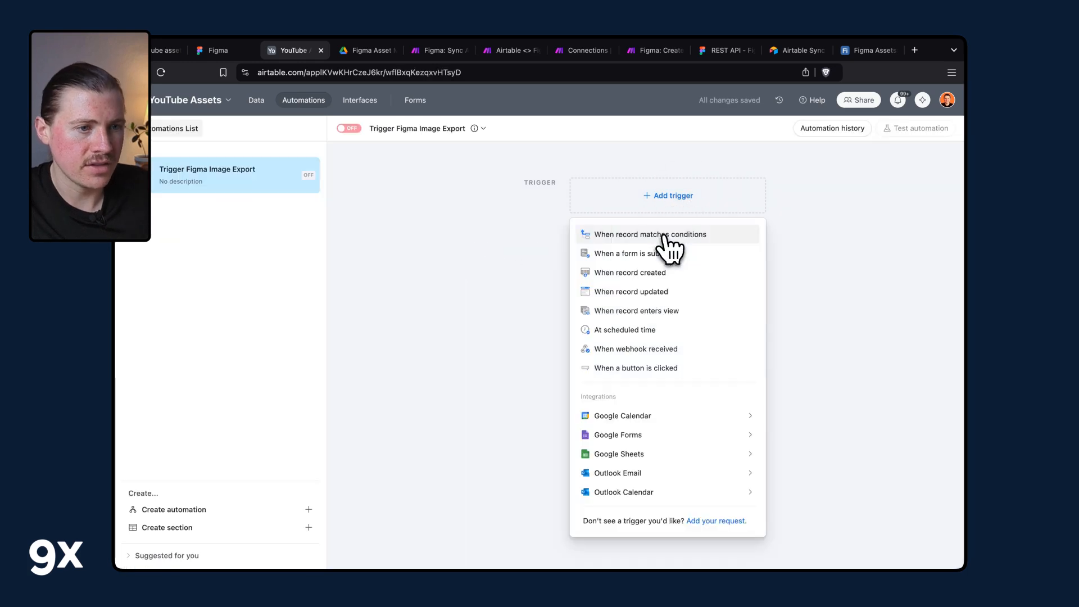
pyautogui.click(666, 237)
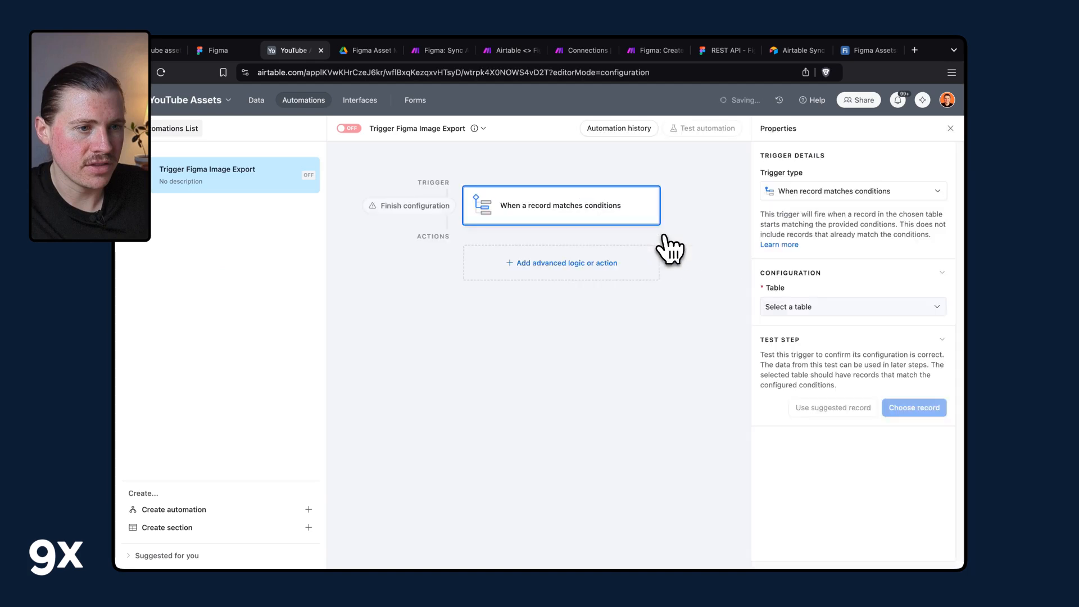
pyautogui.click(832, 309)
pyautogui.click(809, 347)
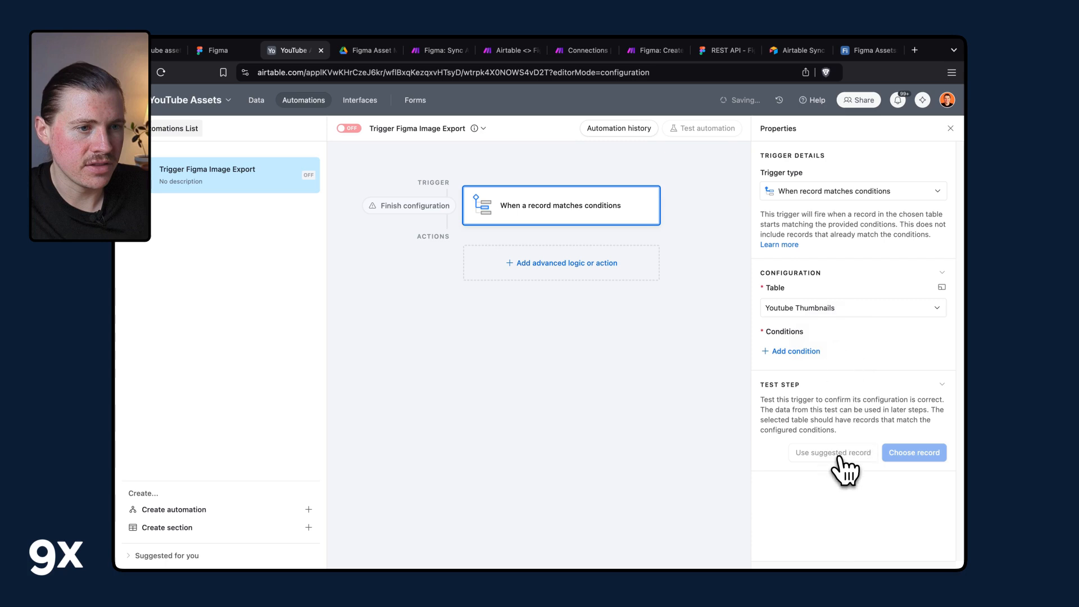
# Set the first record's Upload Image value to Trigger in the Youtube Thumbnails table.
pyautogui.keyDown('super'); pyautogui.click(259, 102); pyautogui.keyUp('super')
pyautogui.click(356, 53)
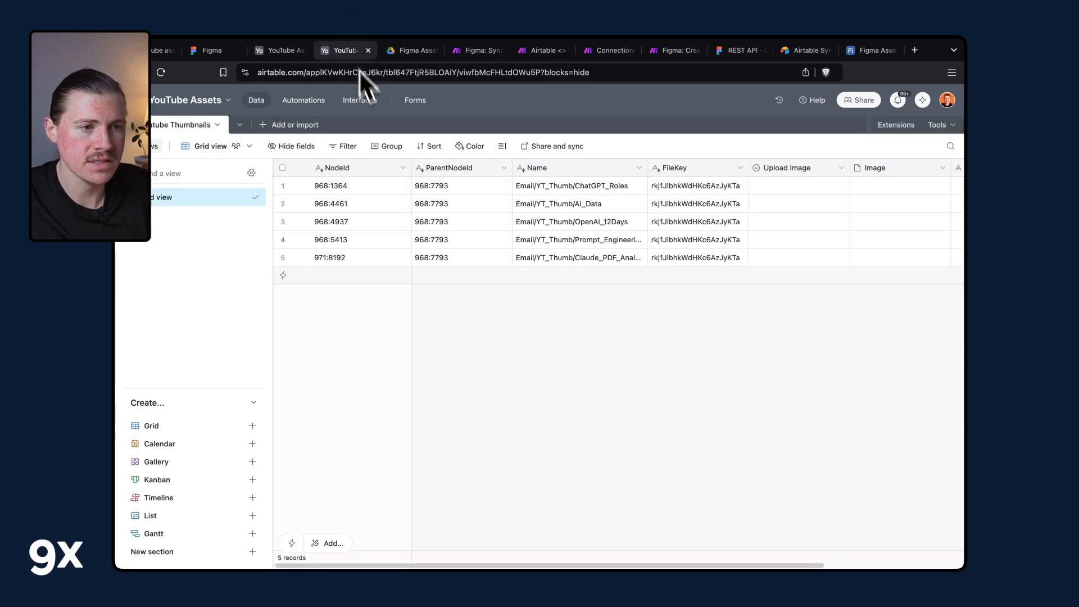
pyautogui.click(780, 190)
pyautogui.click(782, 191)
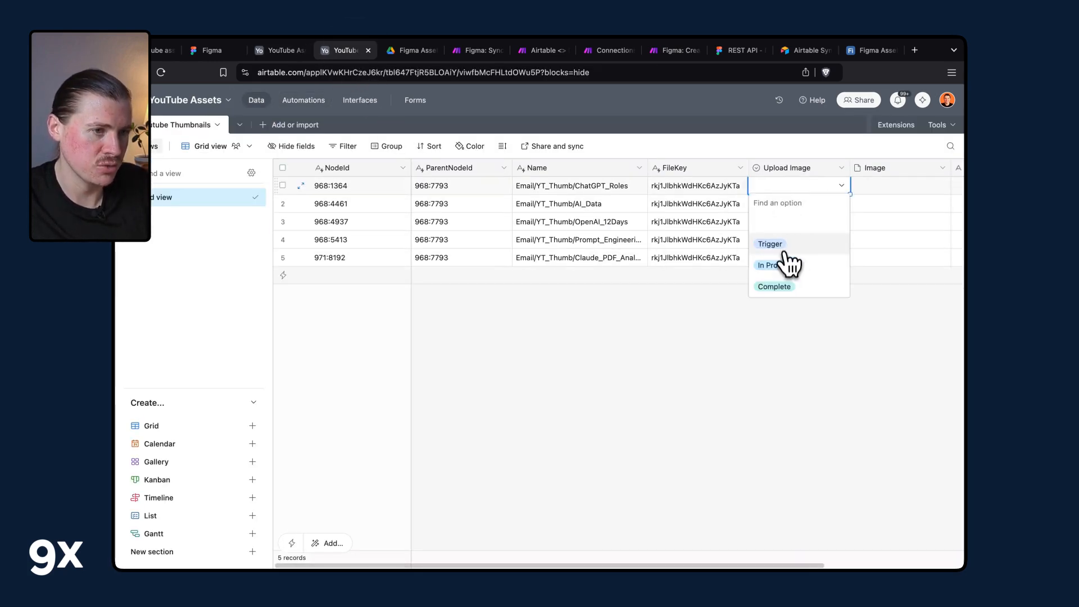
pyautogui.click(783, 241)
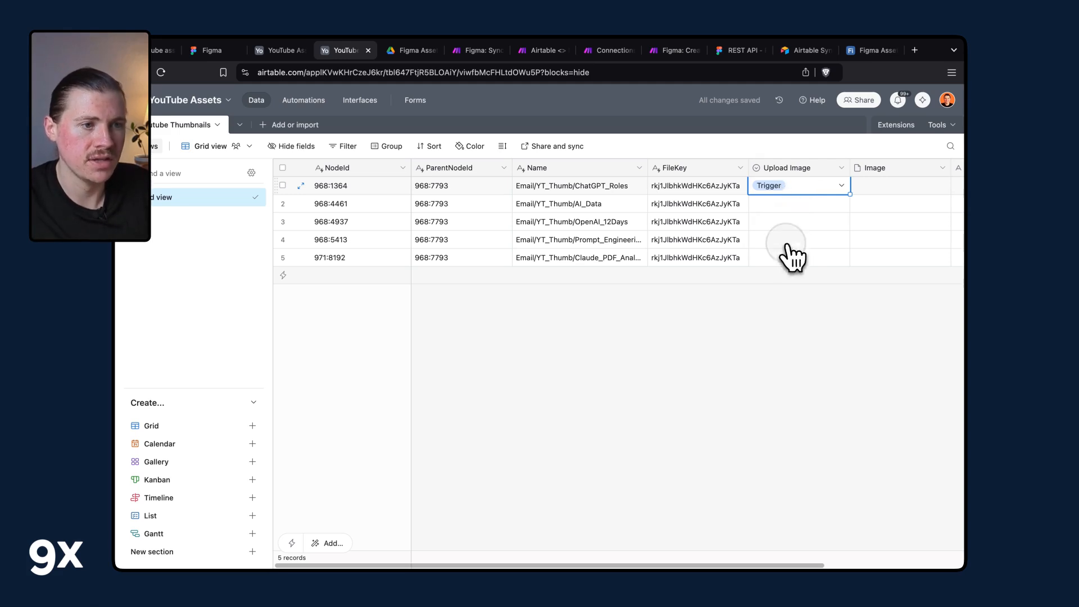
# Set the trigger condition to Upload Image is Trigger.
pyautogui.click(267, 55)
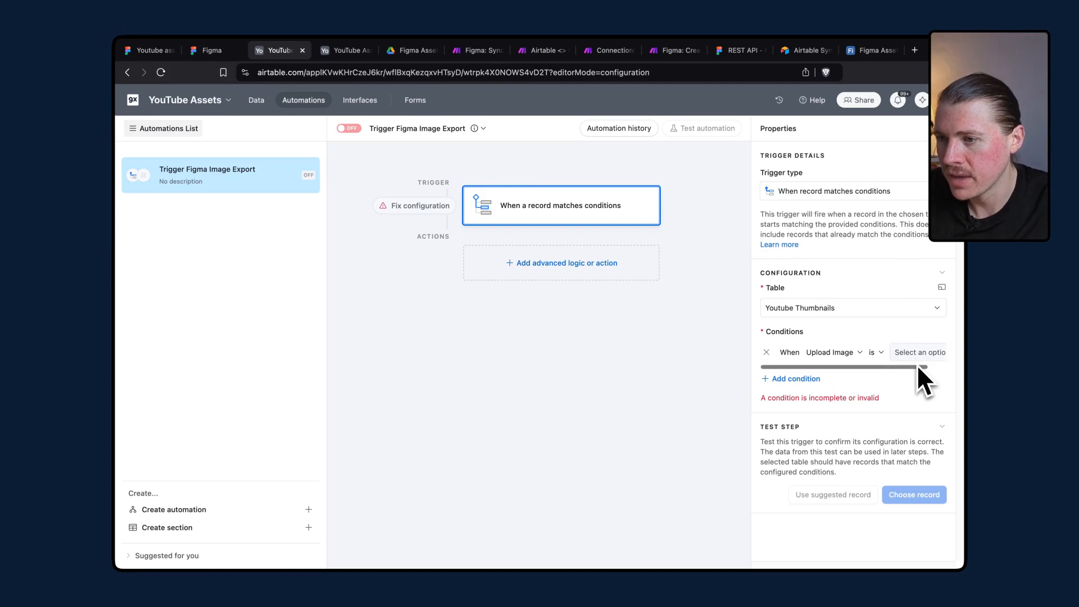
pyautogui.hscroll(2, 930, 362)
pyautogui.click(930, 355)
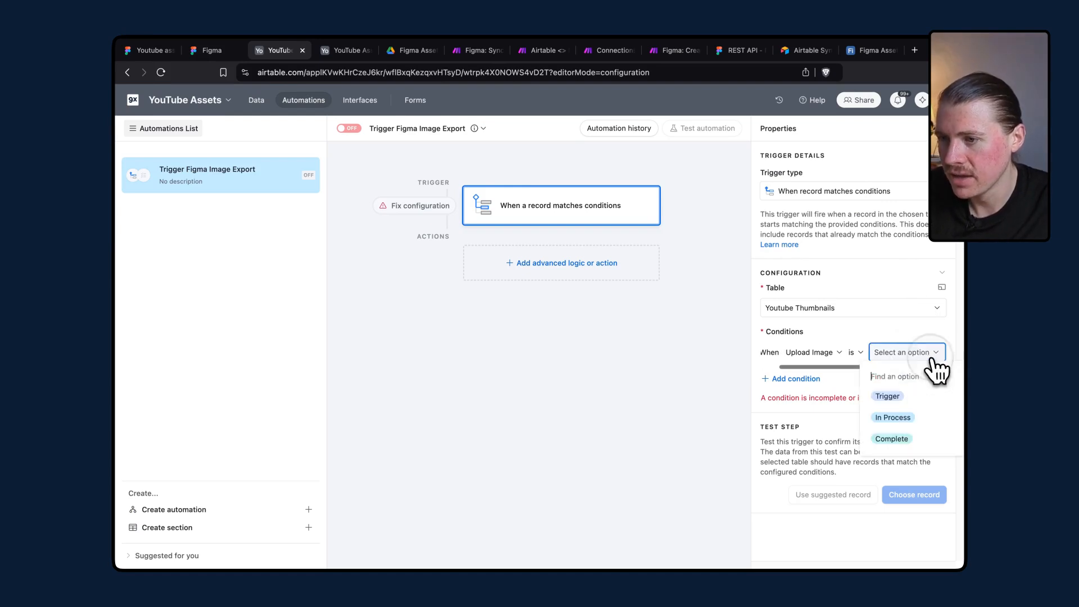
pyautogui.click(898, 397)
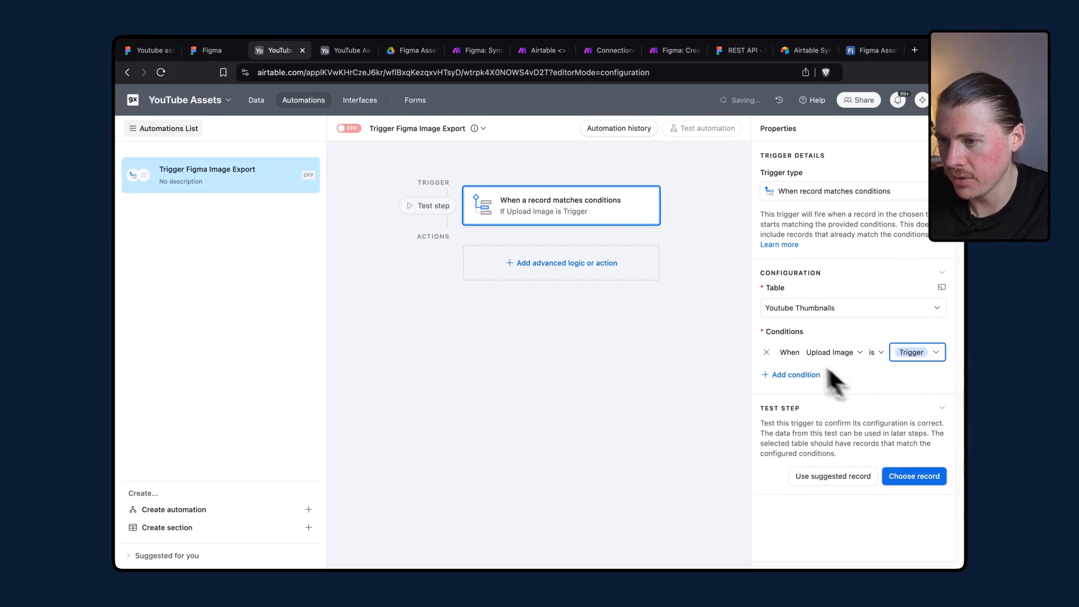
# Test the trigger by choosing the record 968:1364.
pyautogui.click(906, 482)
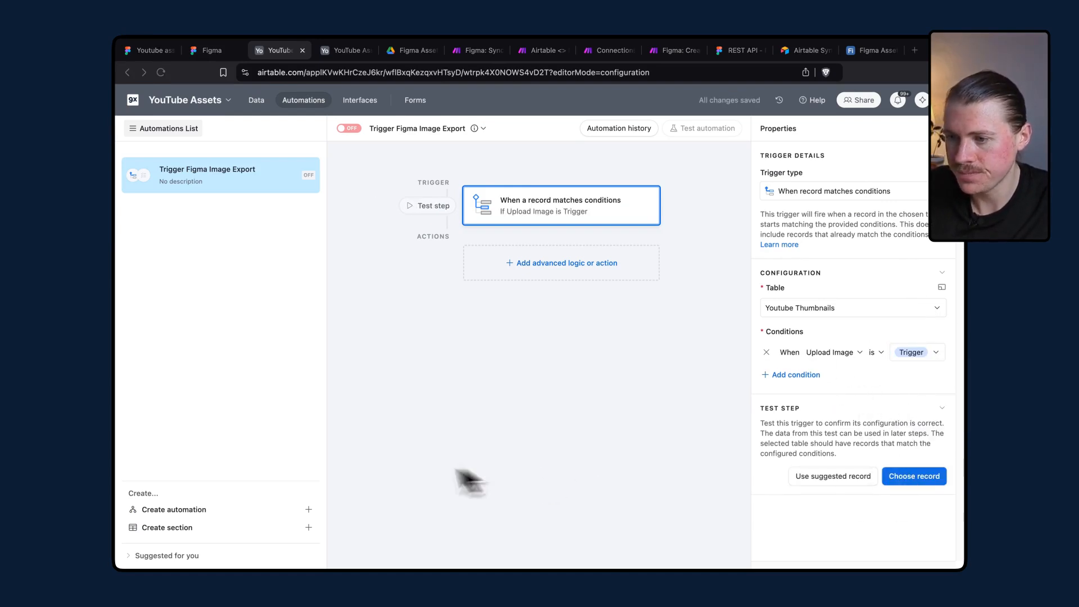
pyautogui.click(905, 479)
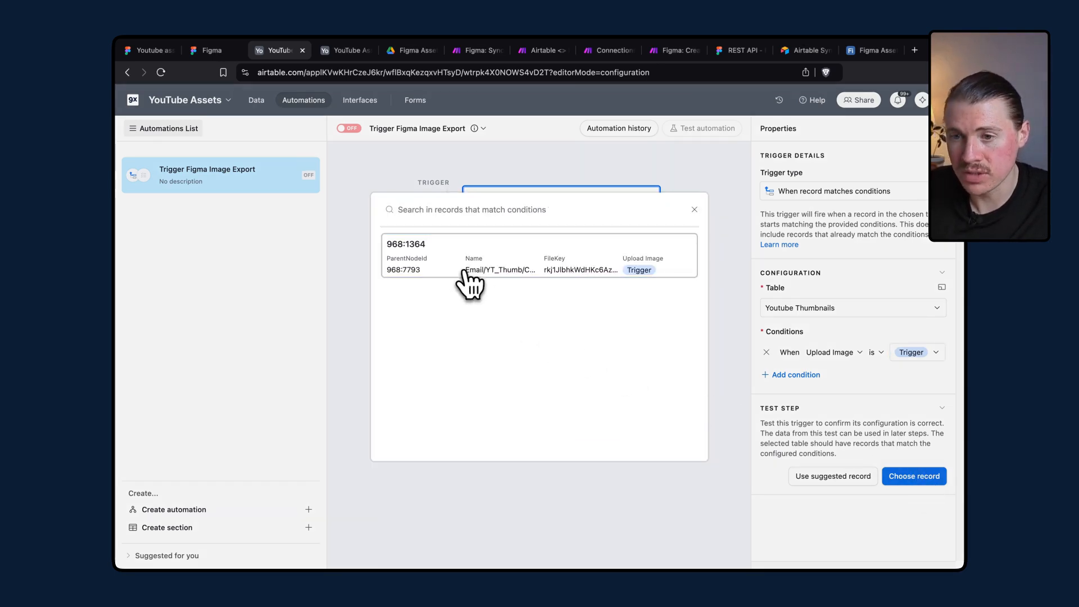
pyautogui.click(638, 263)
# Add a Run script action to the automation.
pyautogui.scroll(-3, 786, 329)
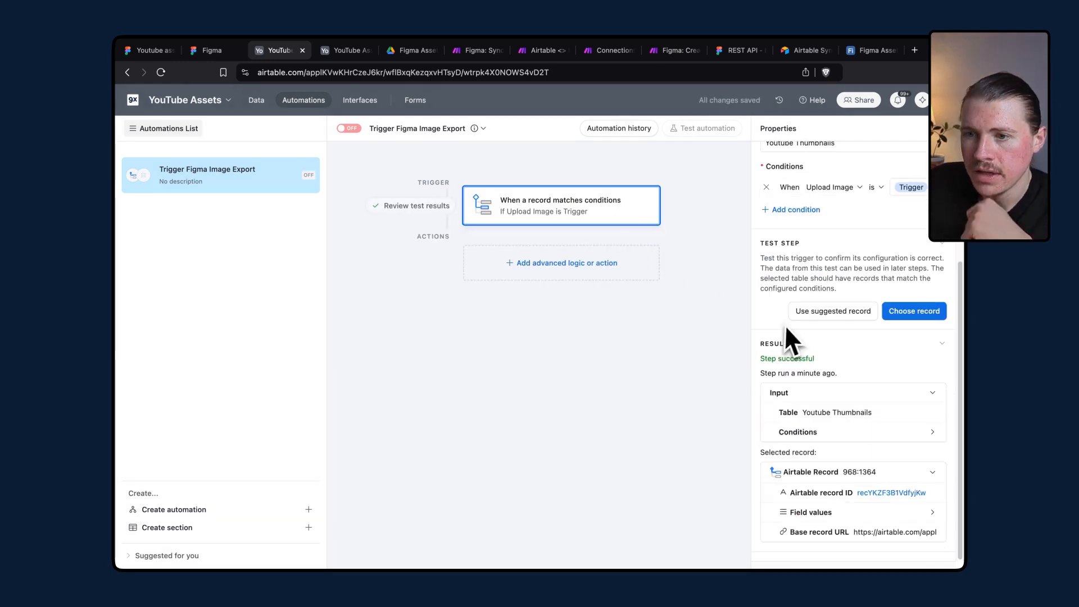
pyautogui.click(568, 263)
pyautogui.scroll(-3, 613, 434)
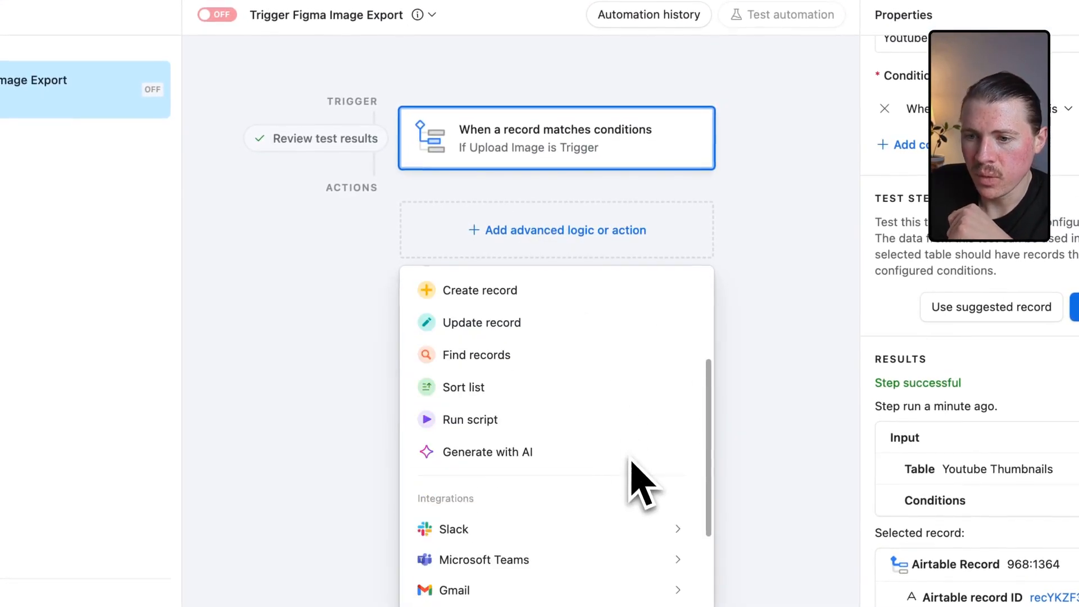
pyautogui.click(493, 419)
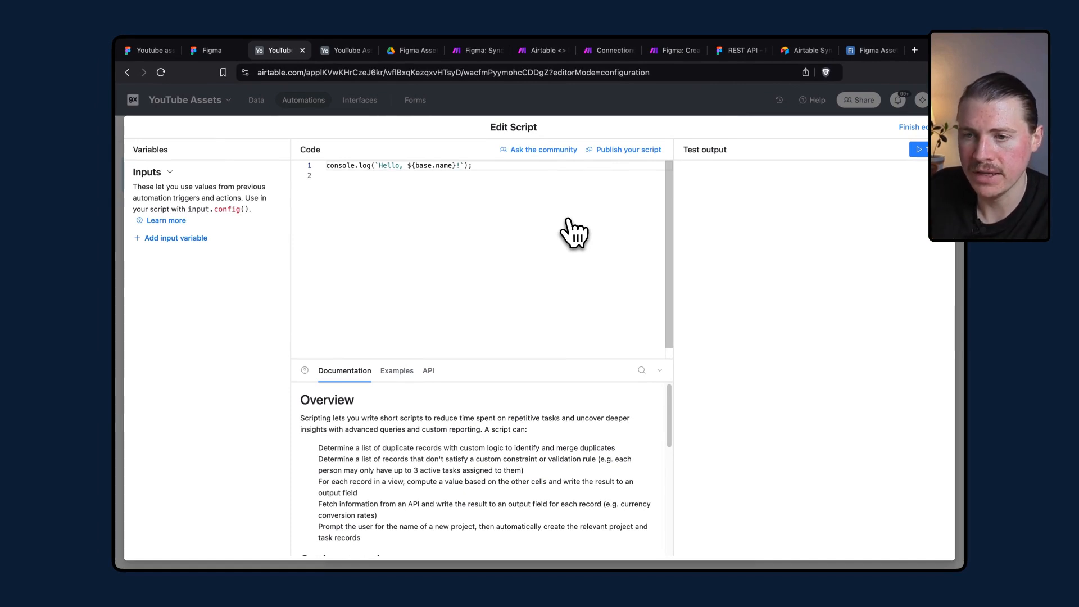
# Open the file 9x-script_airtable-automation.ts from the Desktop in Visual Studio Code.
pyautogui.hotkey('ctrl', 'Left')
pyautogui.click(355, 126)
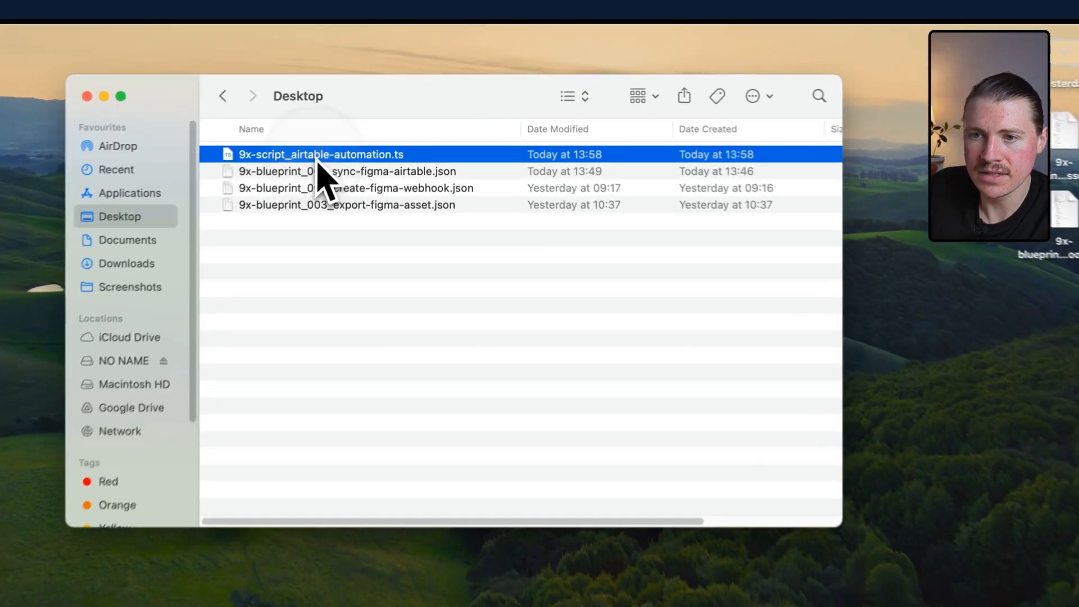
pyautogui.press('Return')
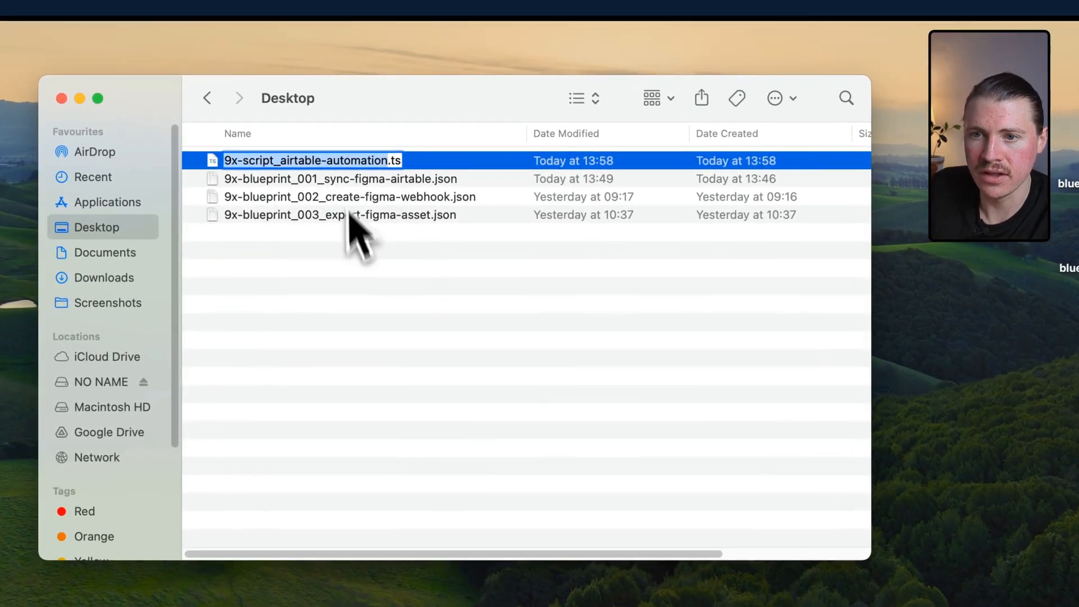
pyautogui.rightClick(372, 161)
pyautogui.moveTo(415, 198)
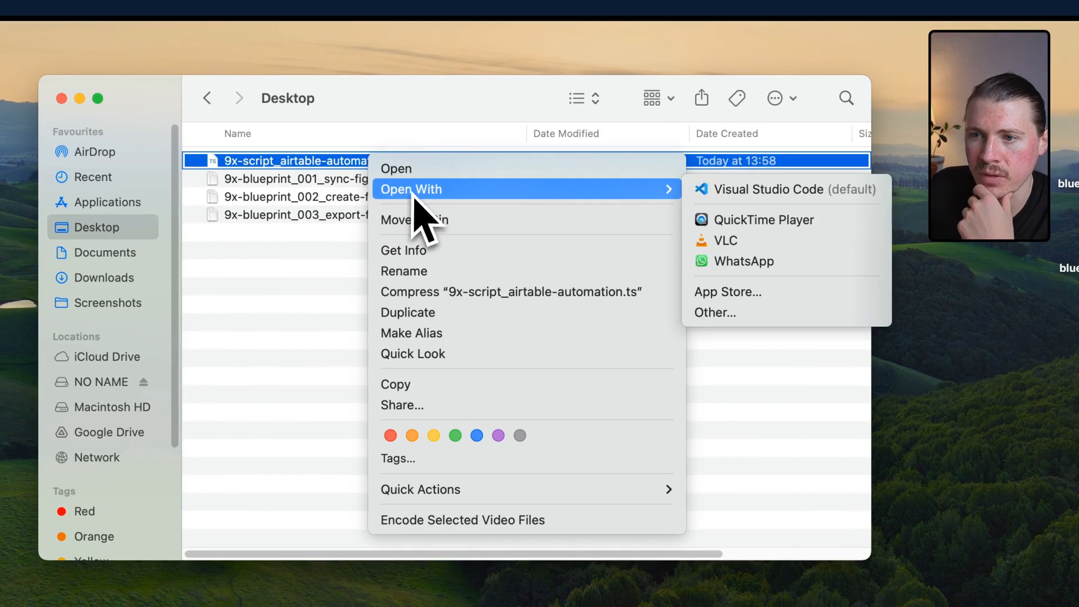
pyautogui.click(724, 190)
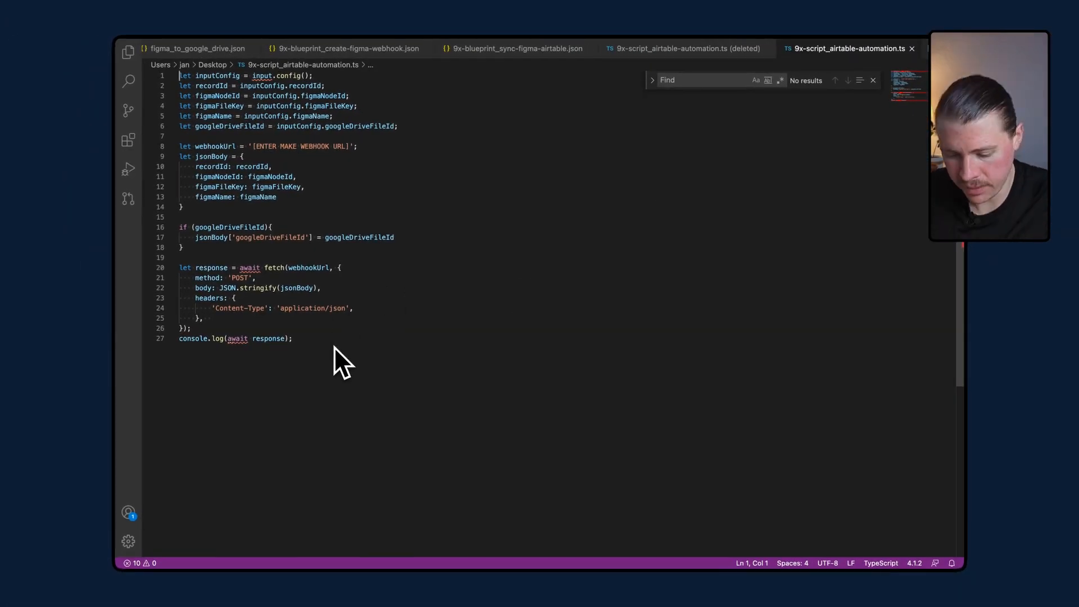
# Copy the whole script and paste it over the default code in the Airtable script editor.
pyautogui.press('super+a')
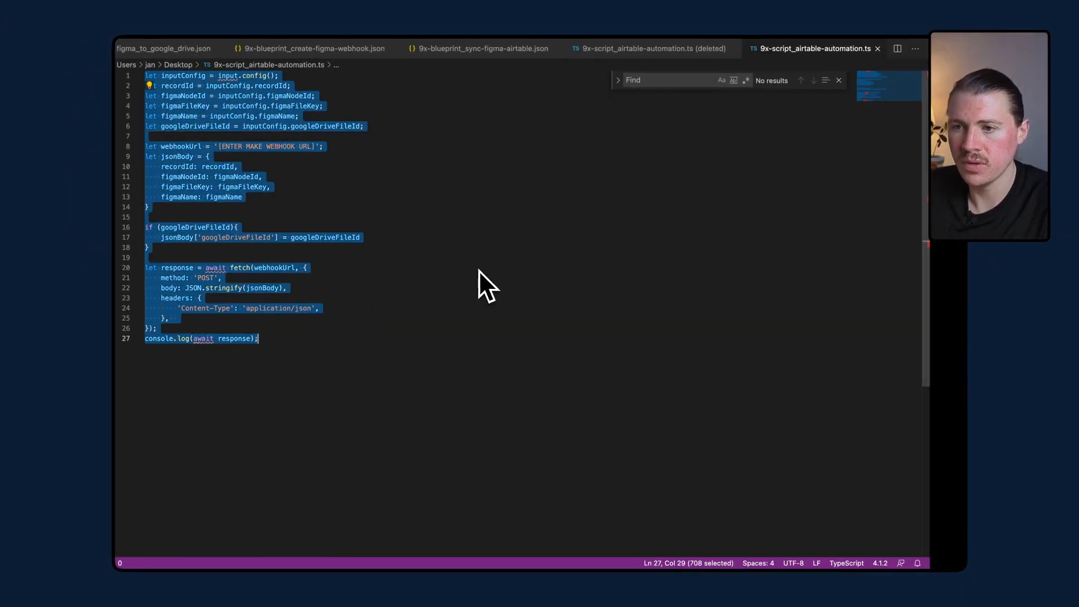
pyautogui.press('super+Tab')
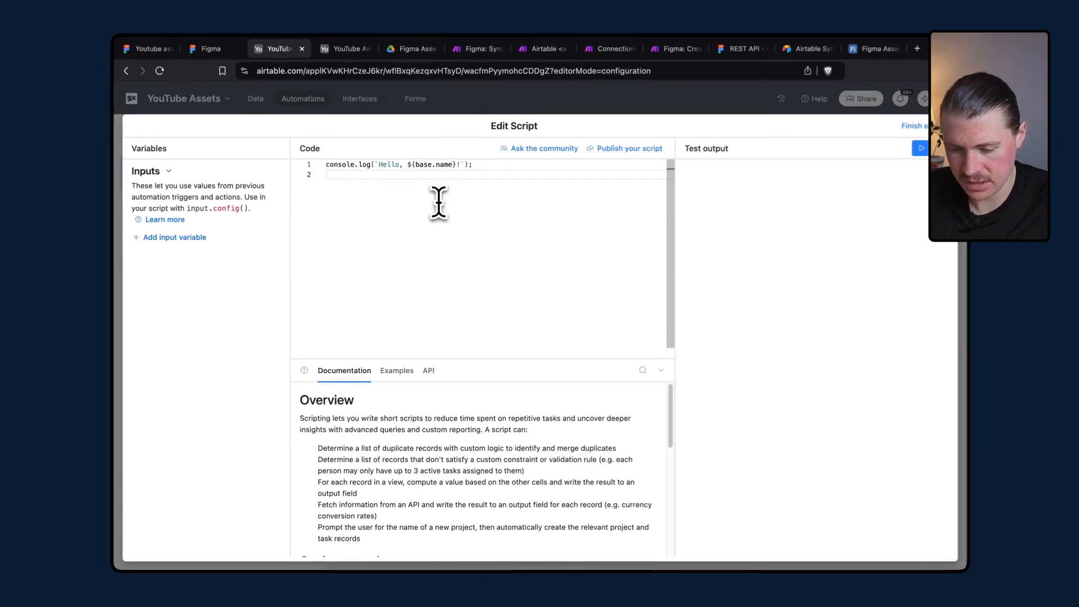
pyautogui.press('super+a')
pyautogui.press('super+v')
pyautogui.scroll(5, 449, 230)
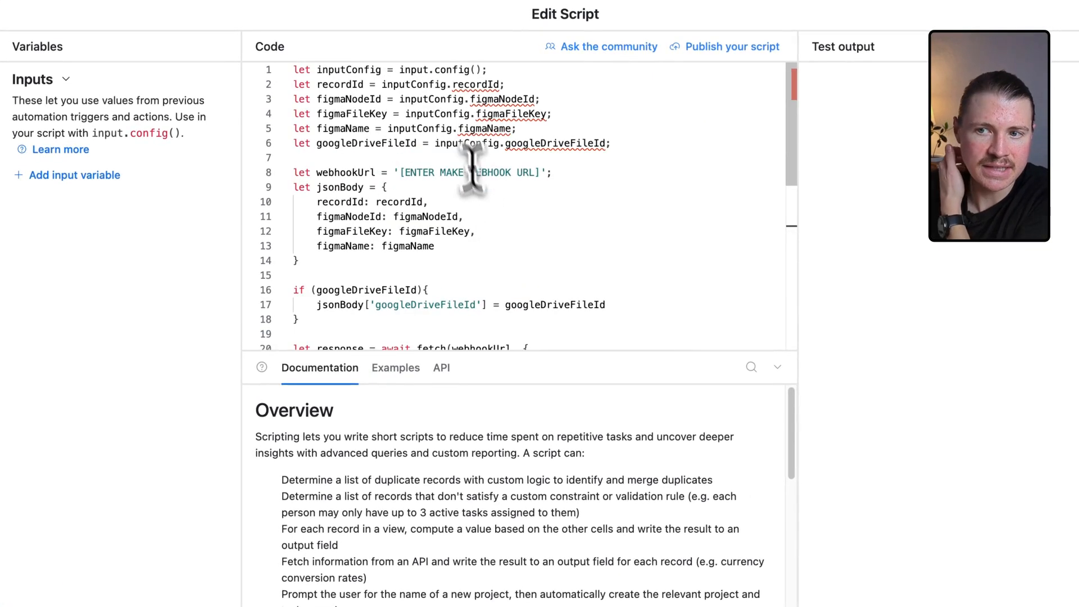
# Add an input variable named recordId whose value is the trigger record's Airtable record ID.
pyautogui.click(486, 85)
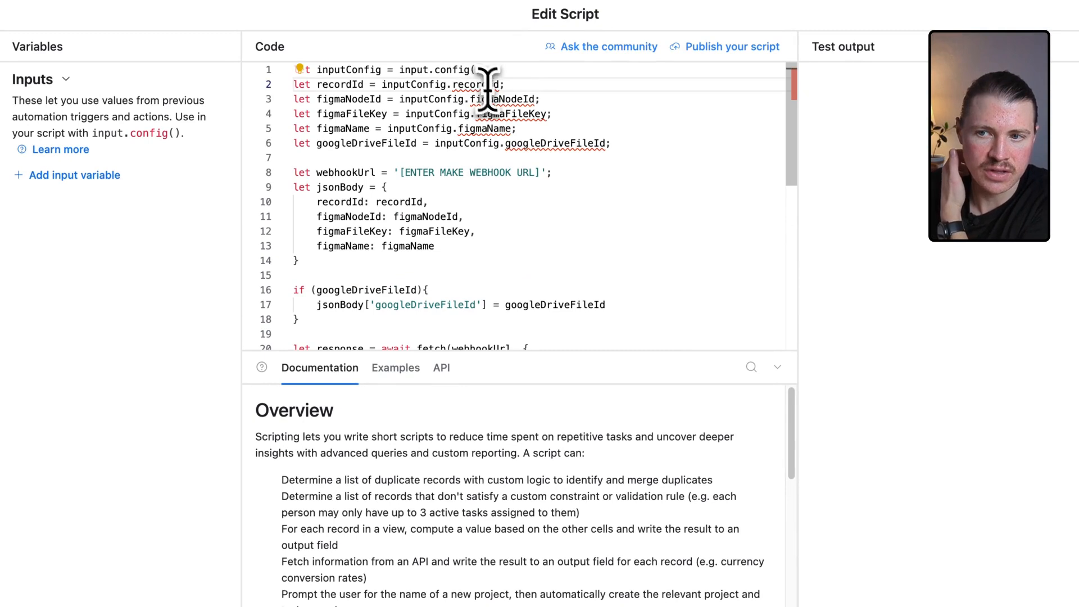
pyautogui.click(555, 158)
pyautogui.click(500, 116)
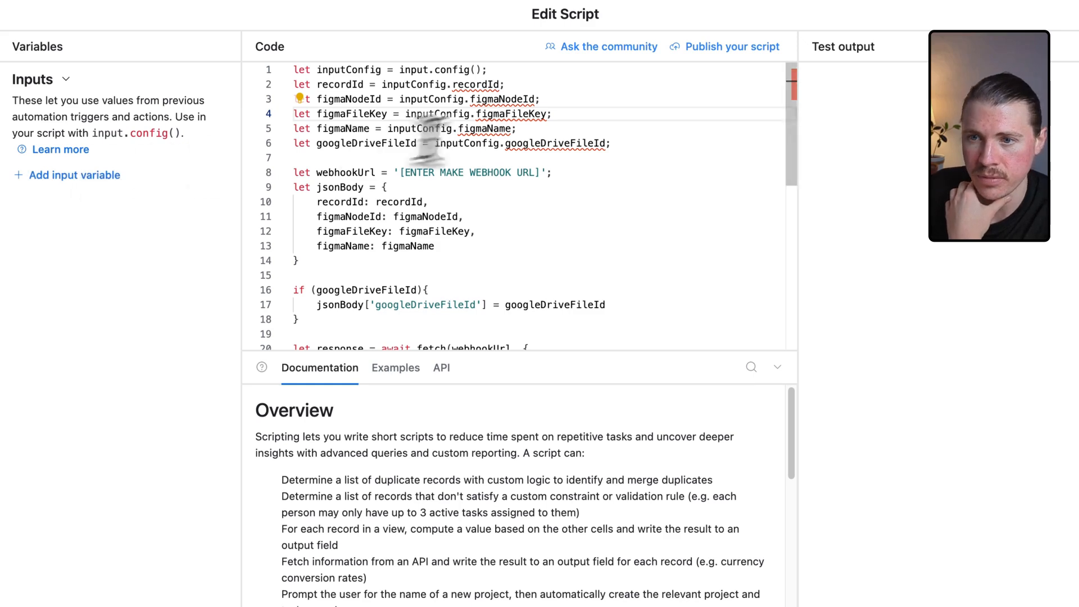
pyautogui.moveTo(486, 84)
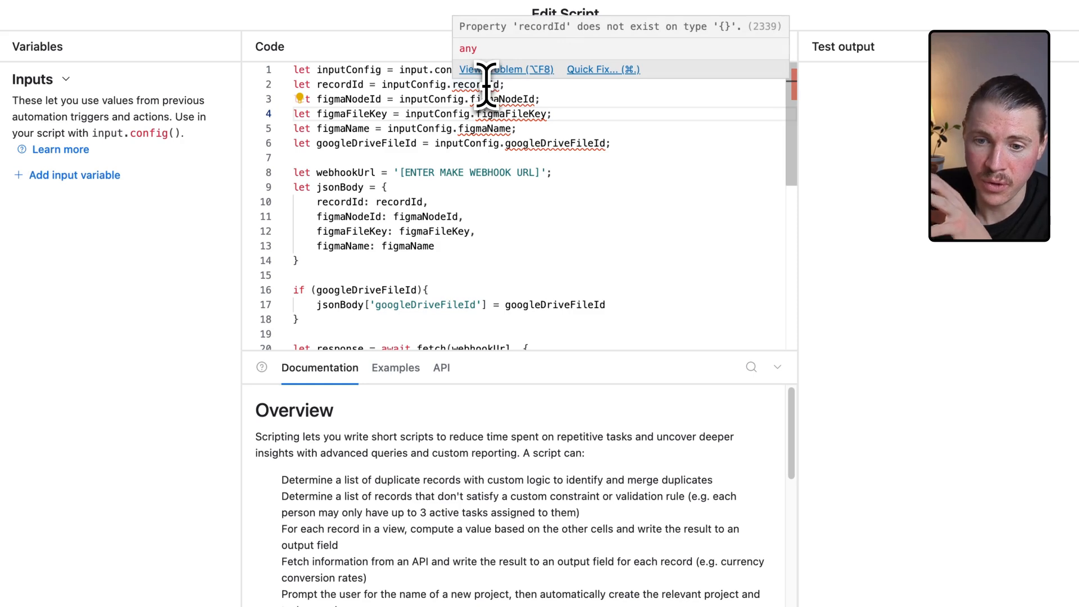
pyautogui.click(486, 84)
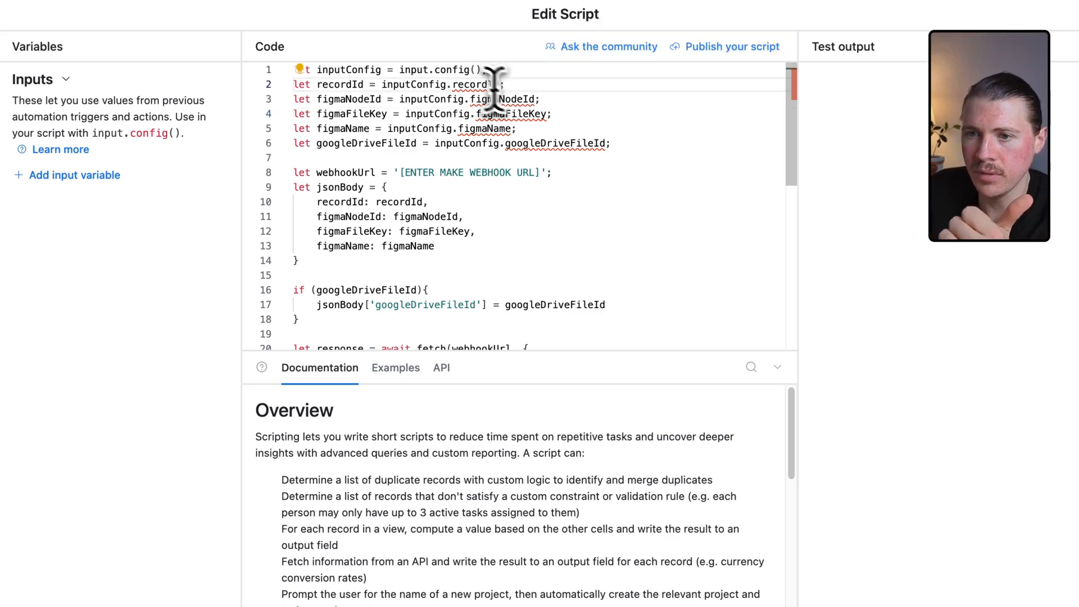
pyautogui.click(530, 100)
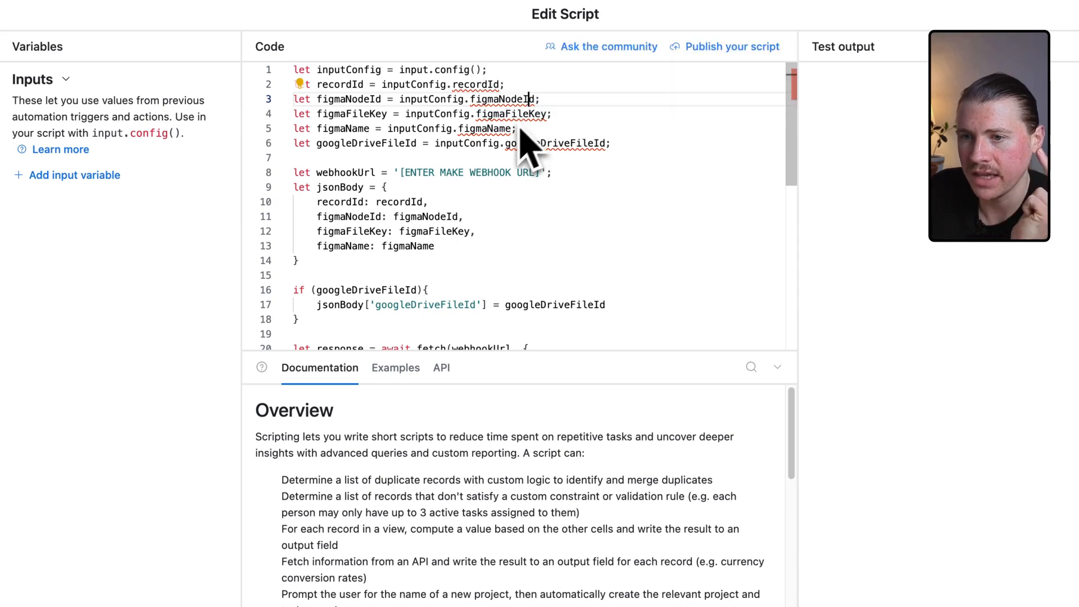
pyautogui.moveTo(562, 153)
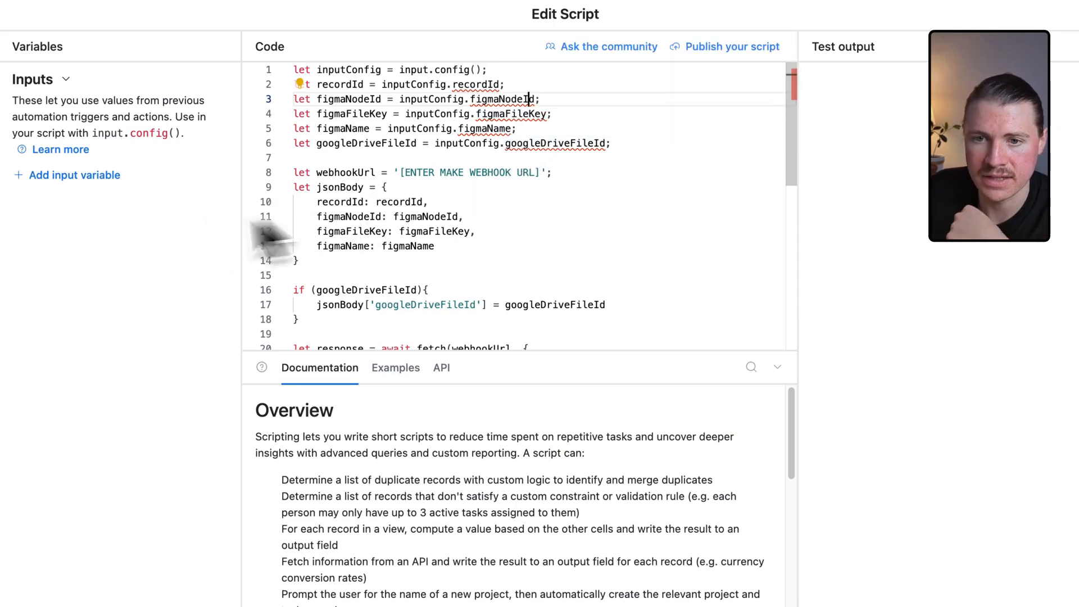
pyautogui.click(68, 176)
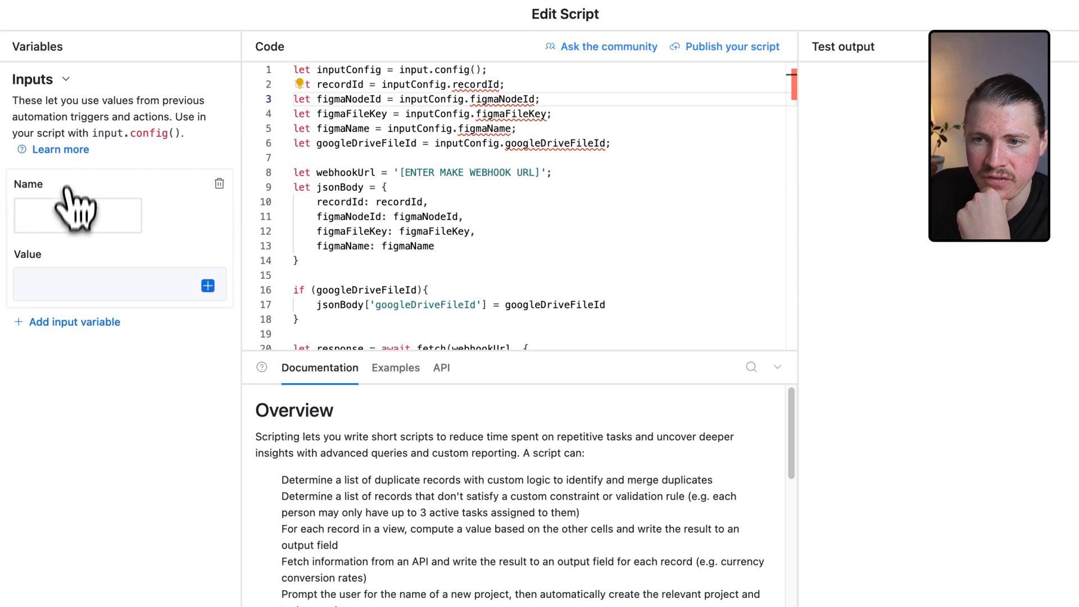
pyautogui.doubleClick(475, 84)
pyautogui.hotkey('ctrl', 'c')
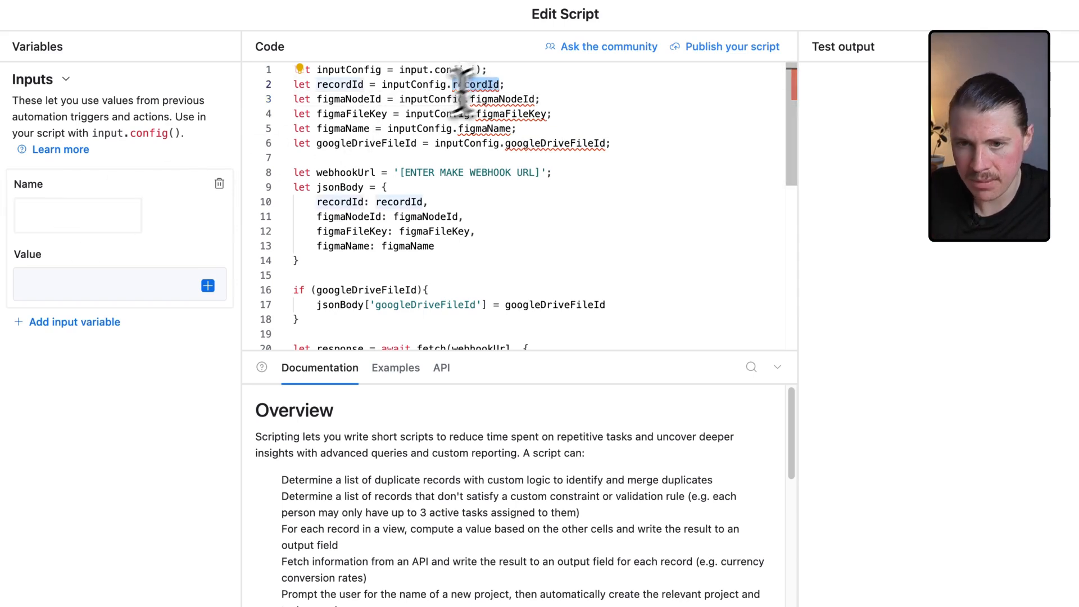
pyautogui.click(88, 214)
pyautogui.hotkey('ctrl', 'v')
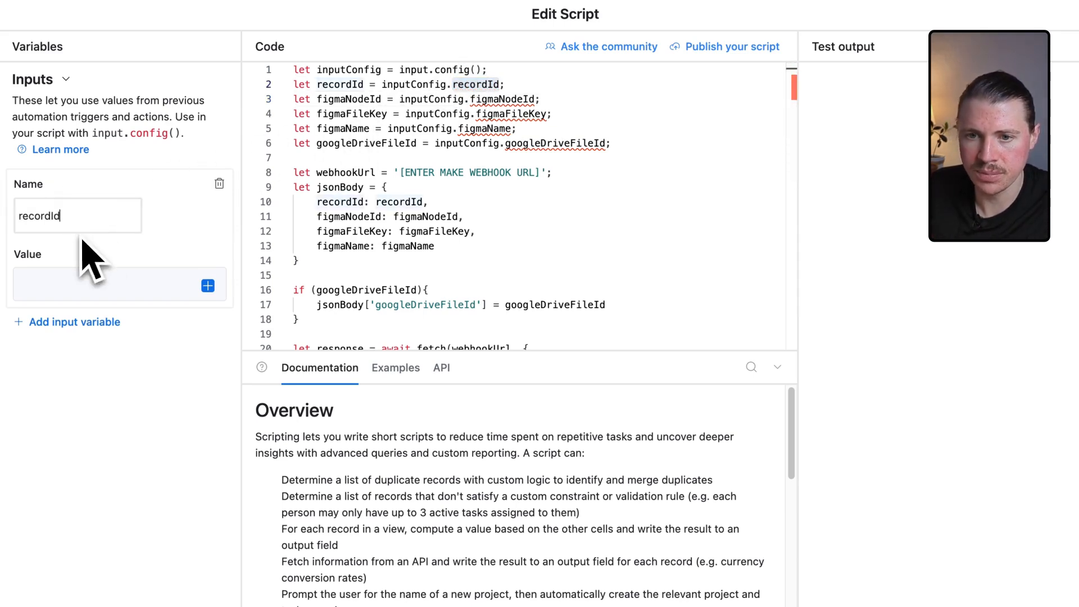
pyautogui.click(208, 285)
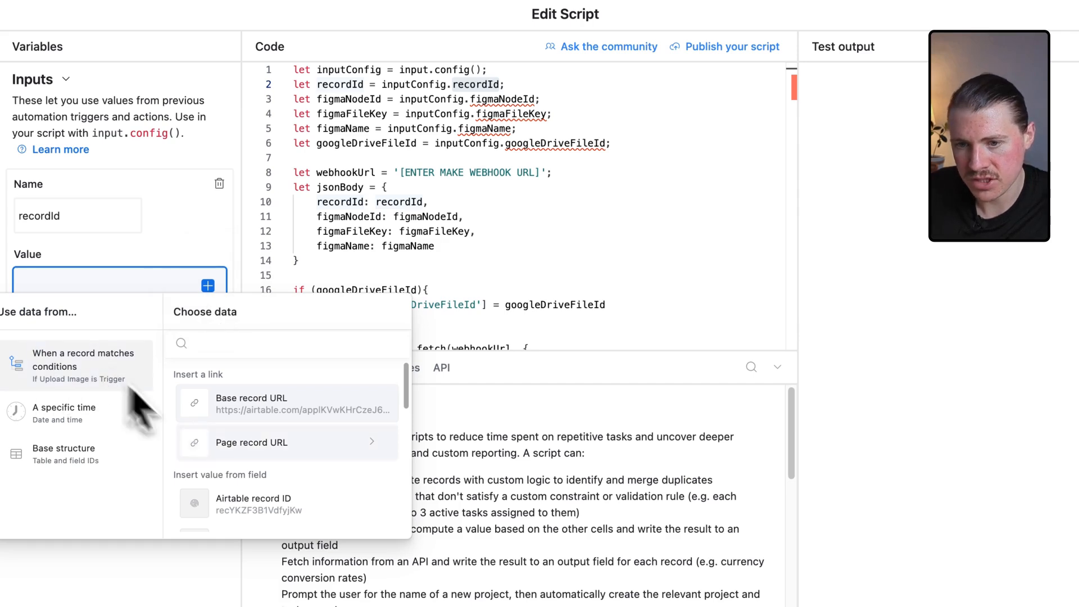
pyautogui.click(270, 502)
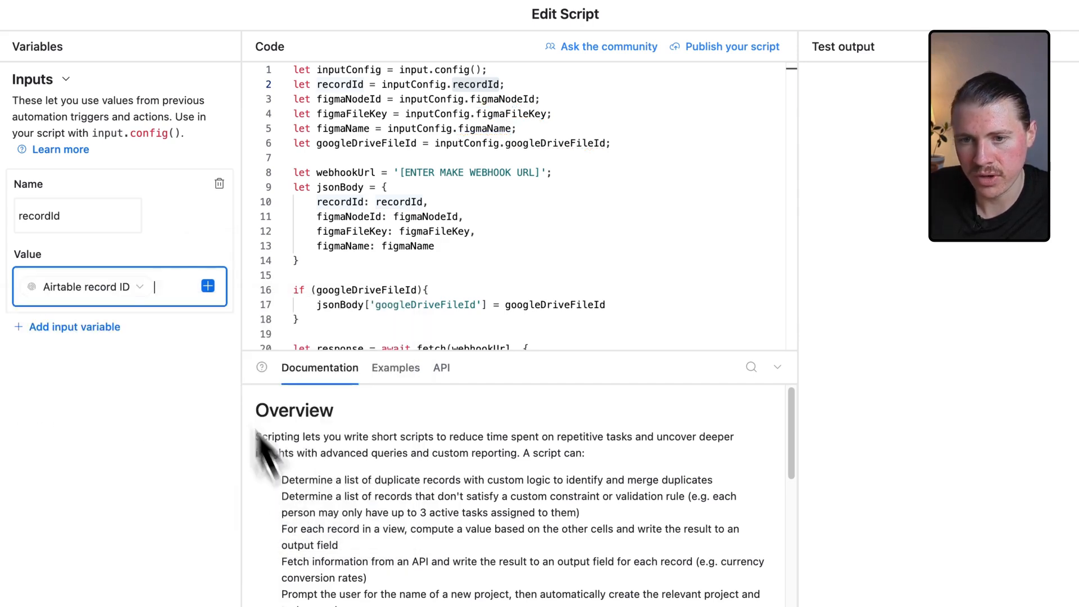
# Add an input variable named figmaNodeId whose value is the record's NodeId field.
pyautogui.click(85, 332)
pyautogui.doubleClick(500, 99)
pyautogui.hotkey('ctrl', 'c')
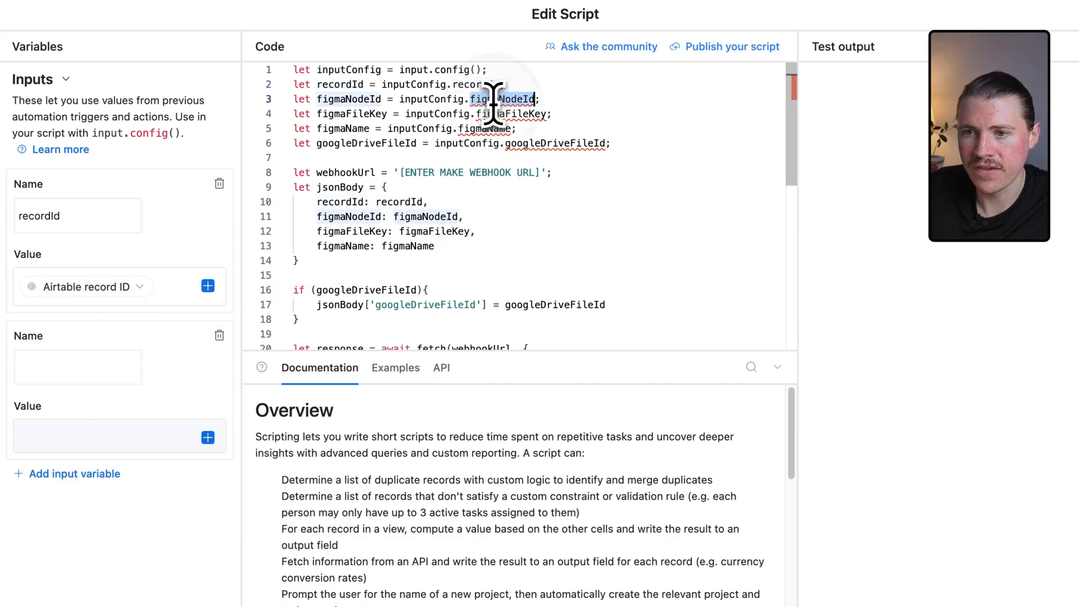
pyautogui.click(22, 366)
pyautogui.hotkey('ctrl', 'v')
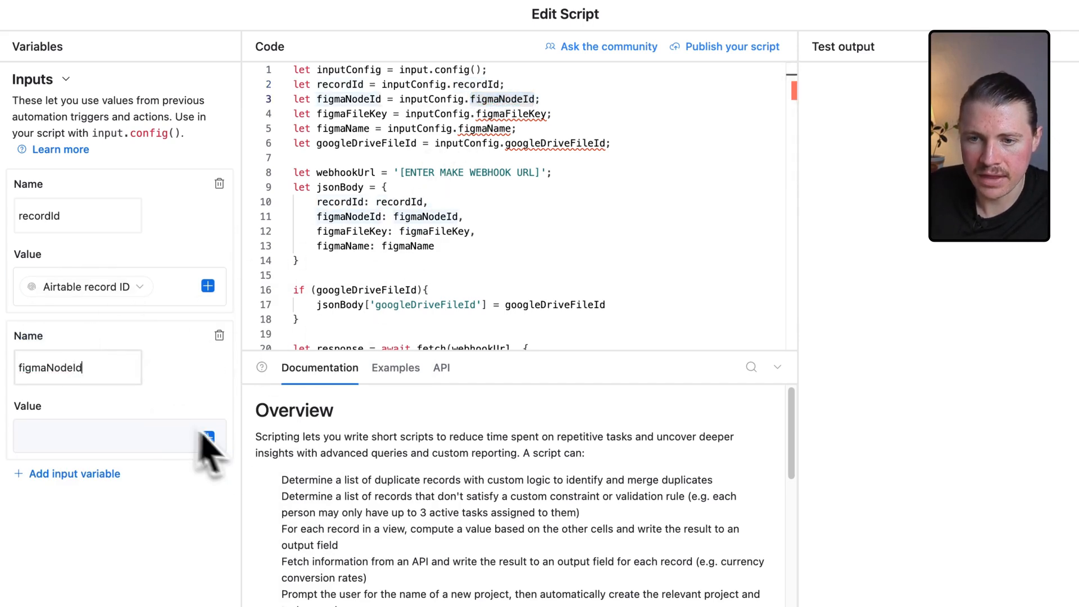
pyautogui.click(216, 442)
pyautogui.click(209, 438)
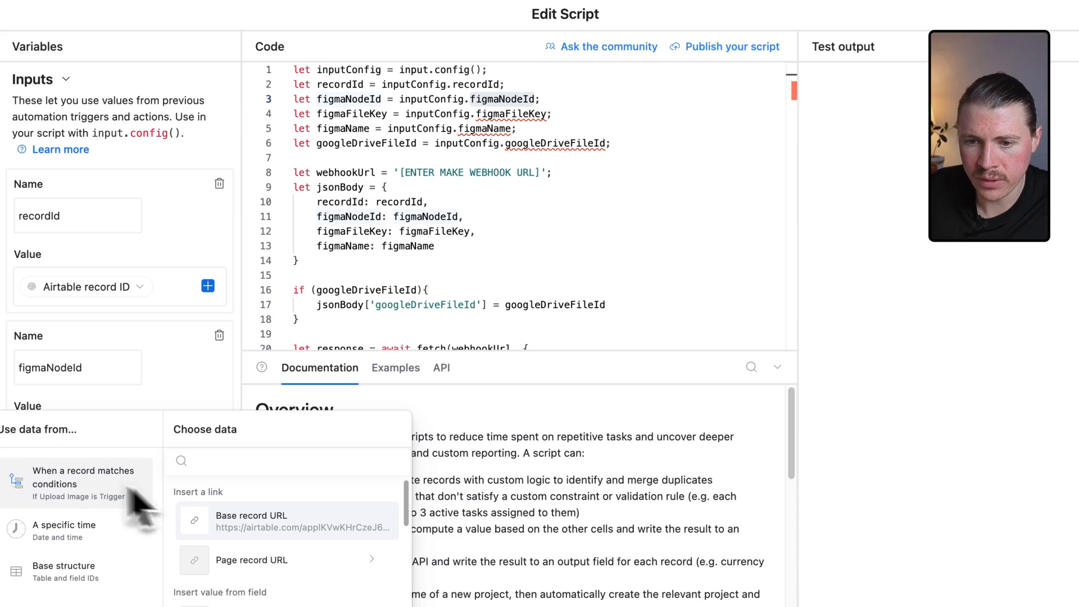
pyautogui.scroll(-5, 292, 559)
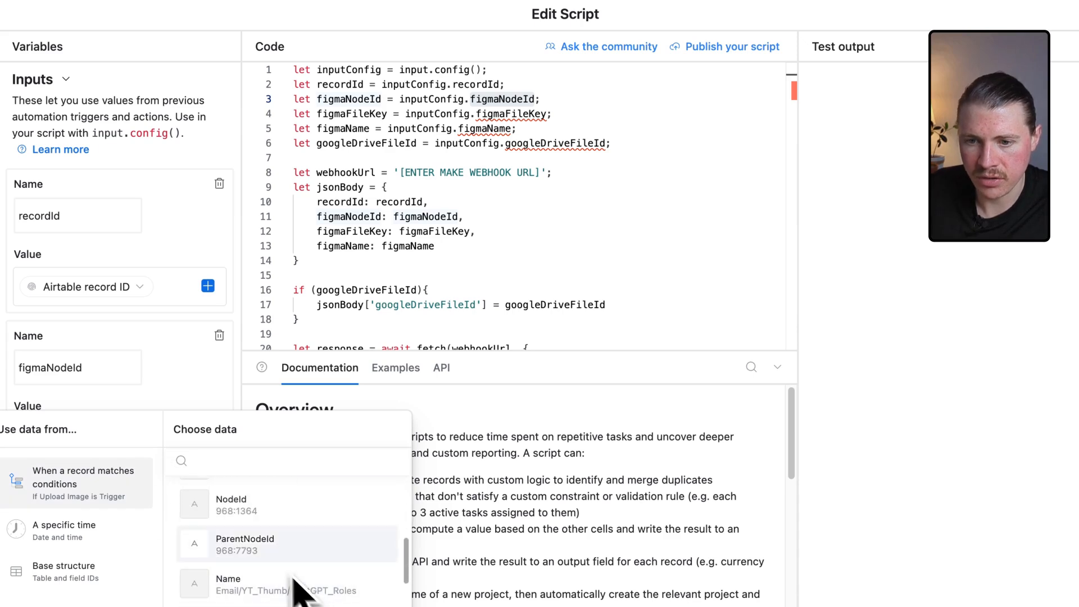
pyautogui.click(242, 502)
# Add input variables figmaFileKey, figmaName and googleDriveFileId mapped to the FileKey, Name and Google Drive File ID fields.
pyautogui.click(53, 478)
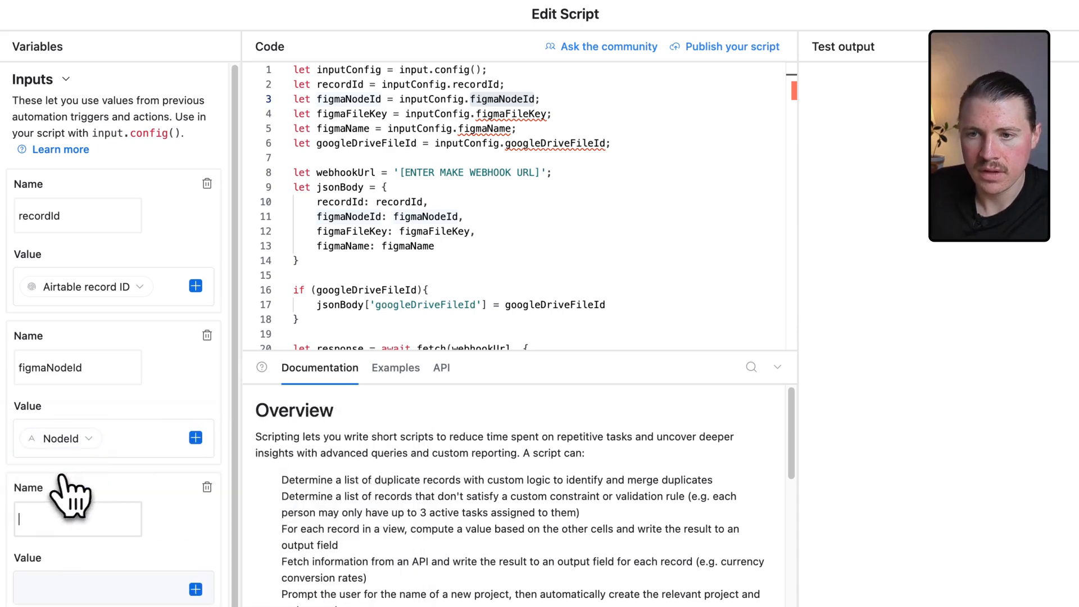
pyautogui.doubleClick(510, 114)
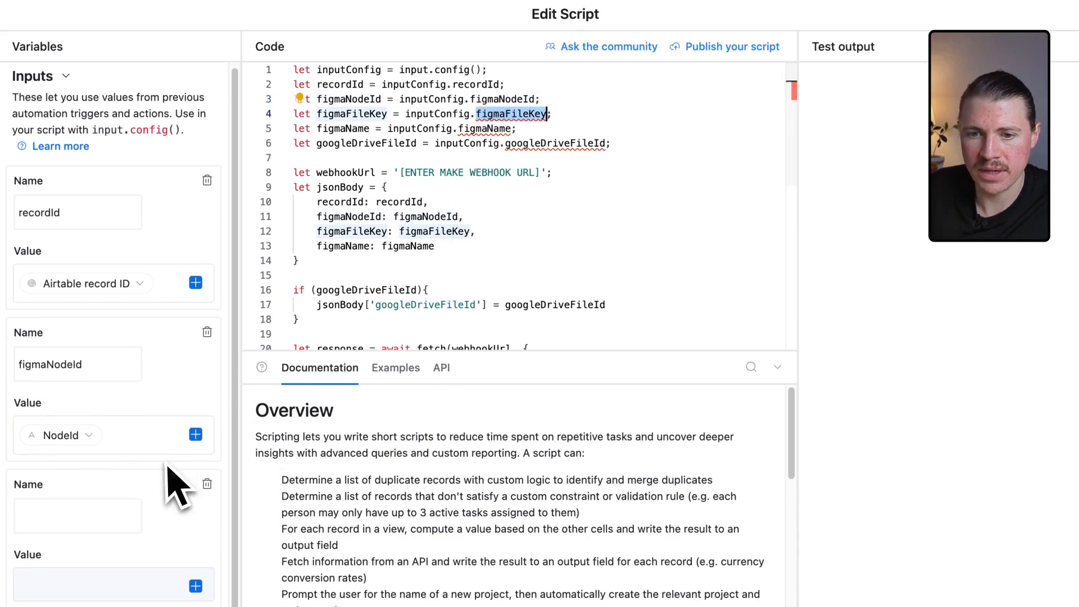
pyautogui.click(106, 505)
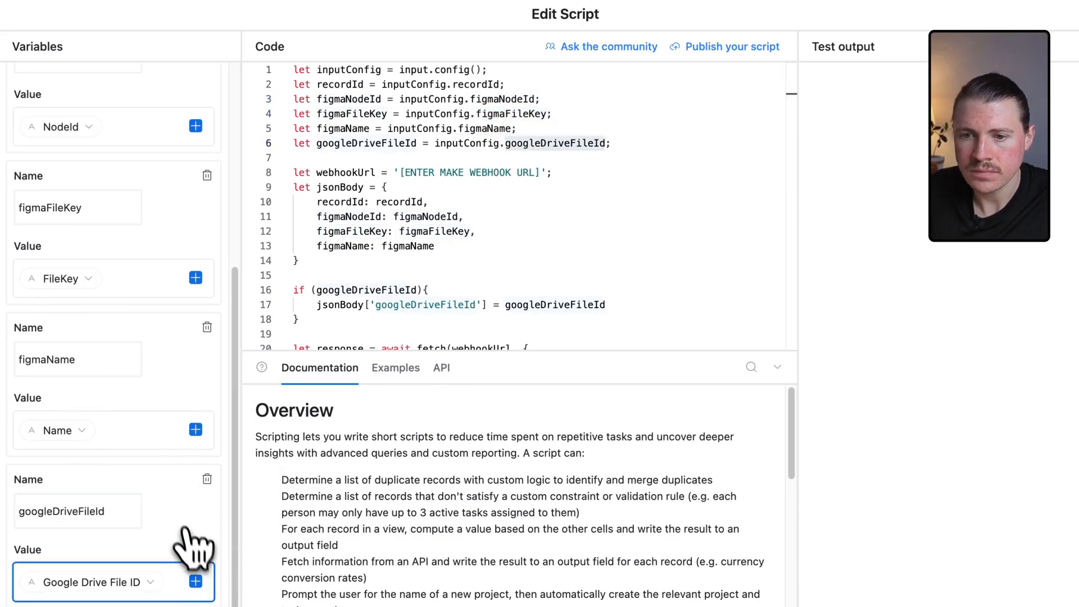
pyautogui.scroll(1, 182, 523)
pyautogui.scroll(10, 186, 528)
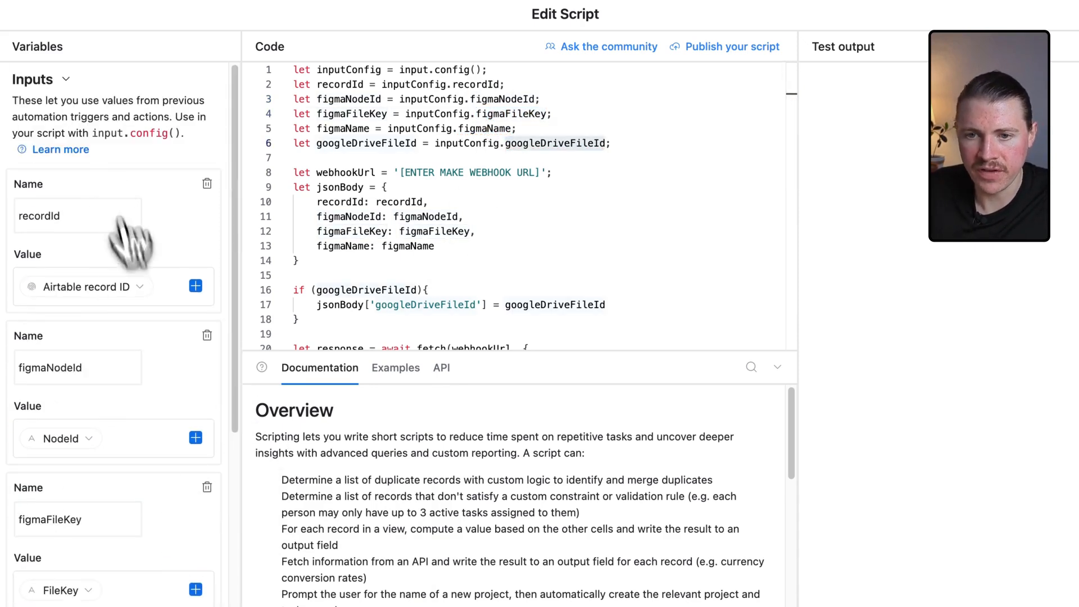
pyautogui.scroll(-3, 36, 344)
pyautogui.scroll(-8, 77, 135)
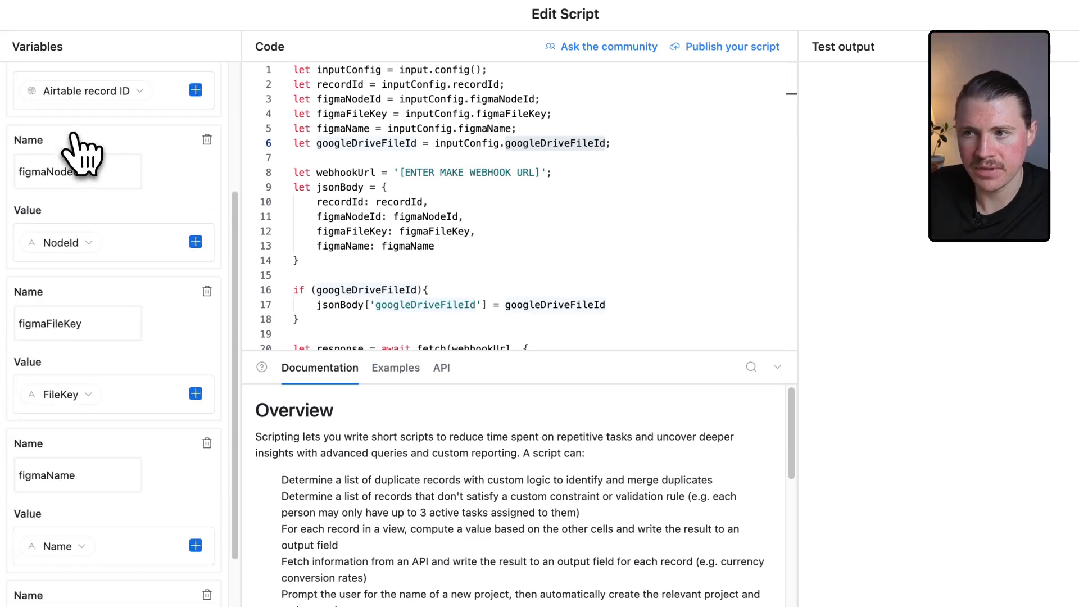
# Replace the webhook URL placeholder in the script with the Make webhook address, keeping it quoted.
pyautogui.click(573, 232)
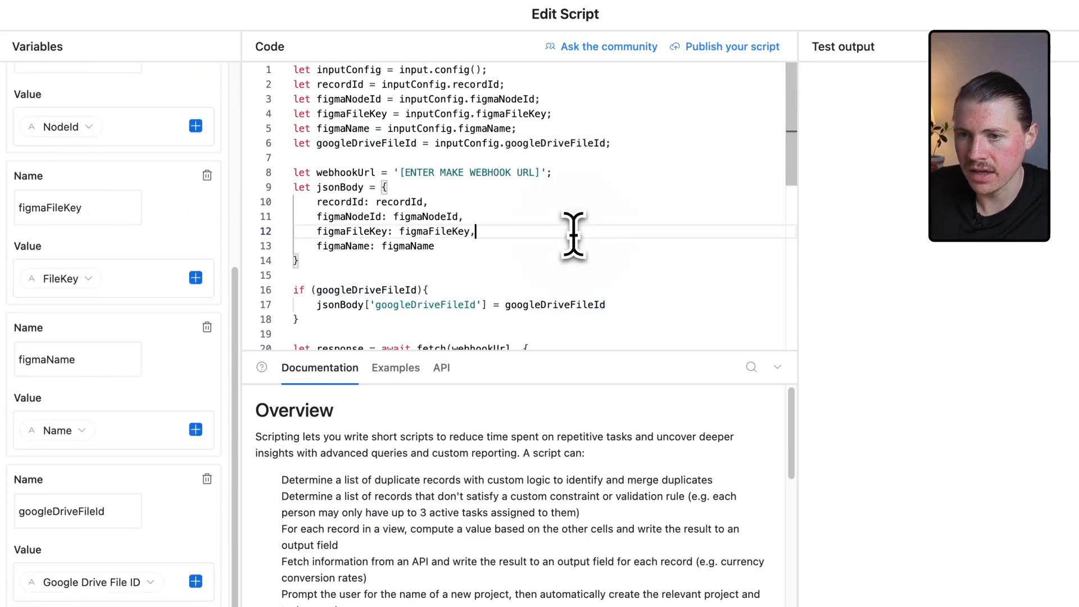
pyautogui.click(621, 242)
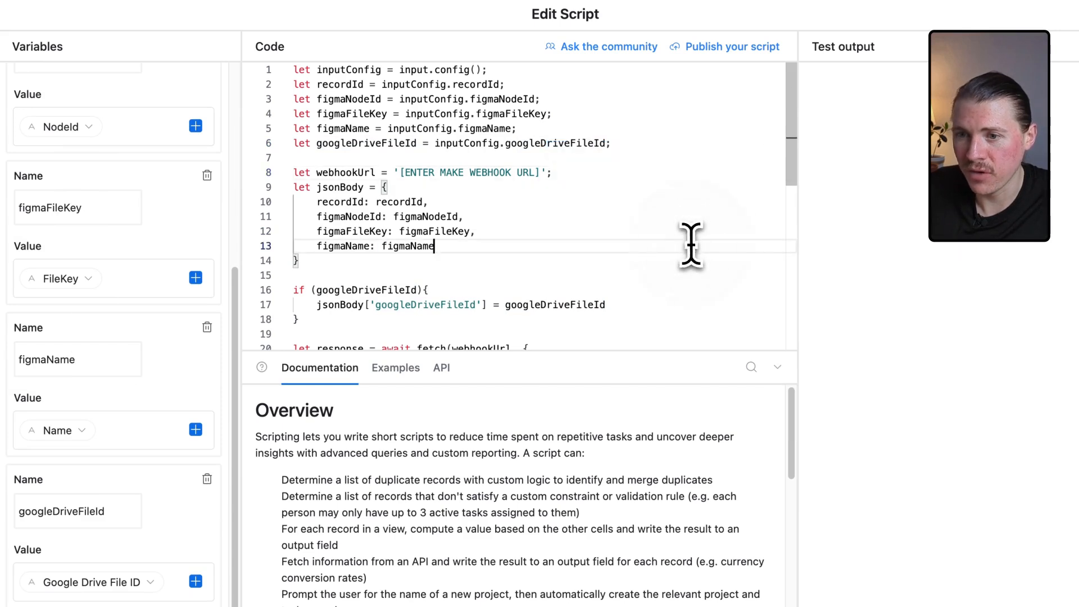
pyautogui.moveTo(400, 173); pyautogui.dragTo(542, 172)
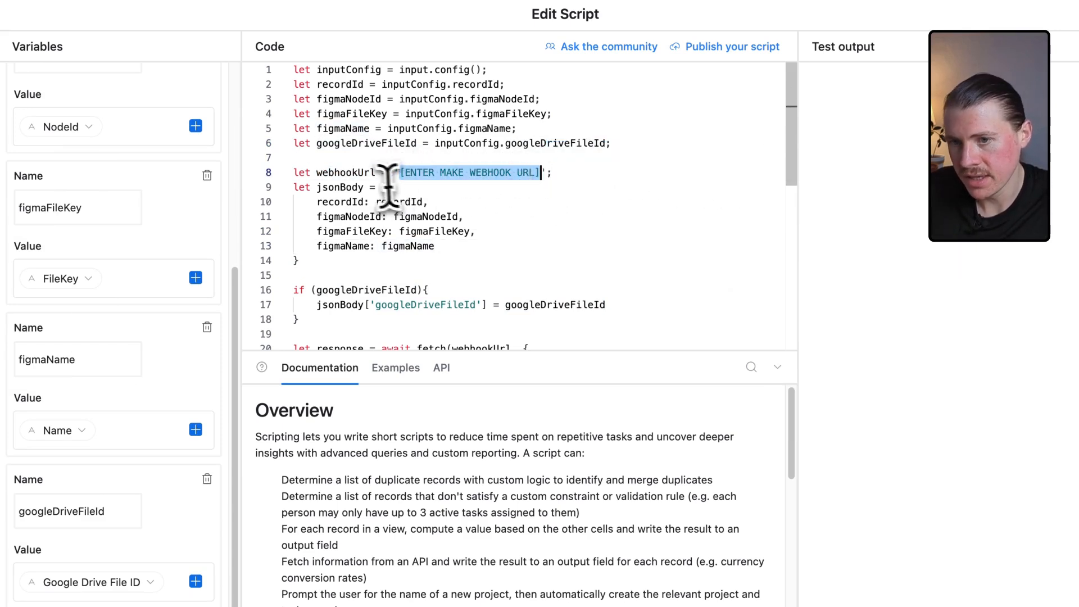
pyautogui.moveTo(294, 174); pyautogui.dragTo(569, 174)
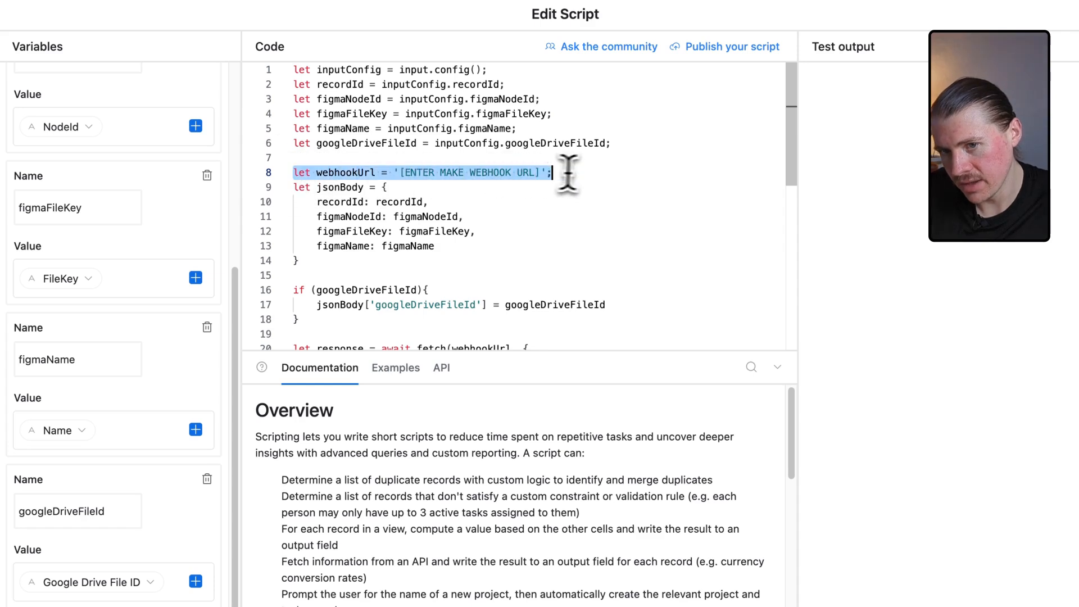
pyautogui.click(598, 173)
pyautogui.moveTo(395, 173); pyautogui.dragTo(545, 174)
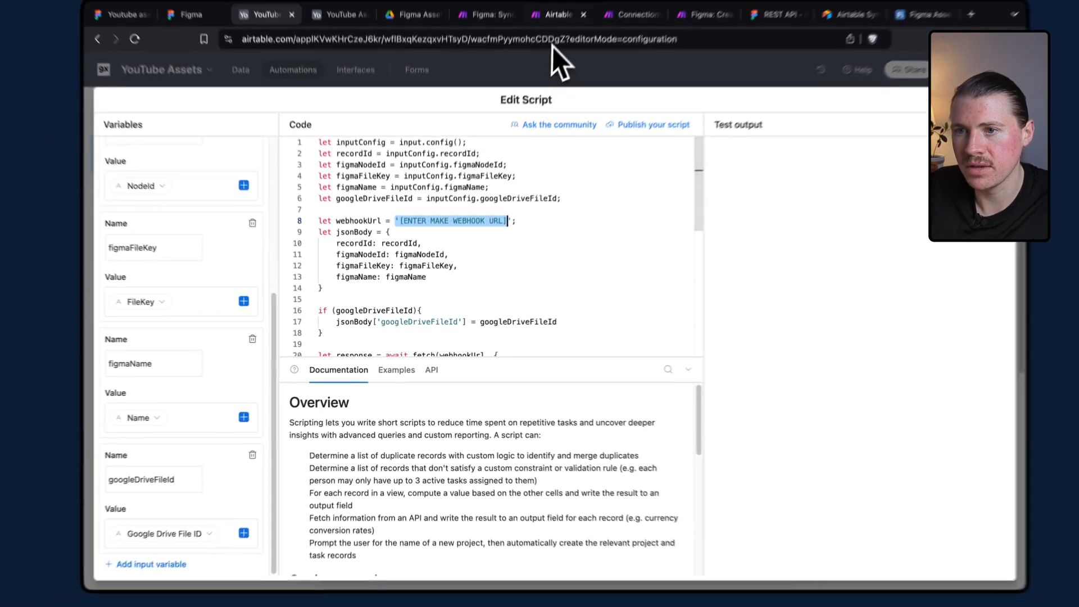
pyautogui.click(548, 45)
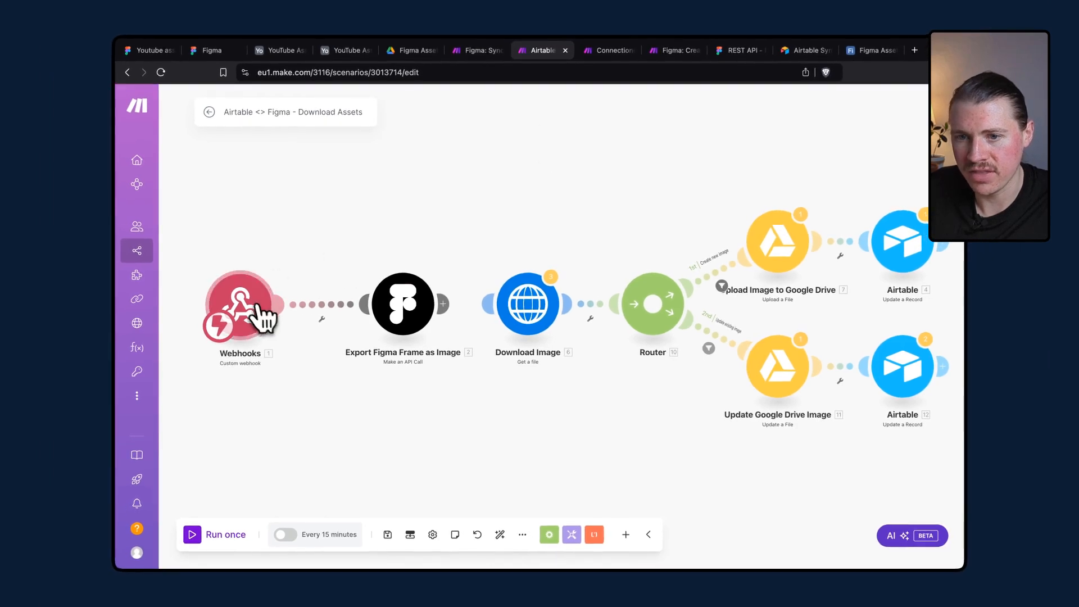
pyautogui.click(254, 314)
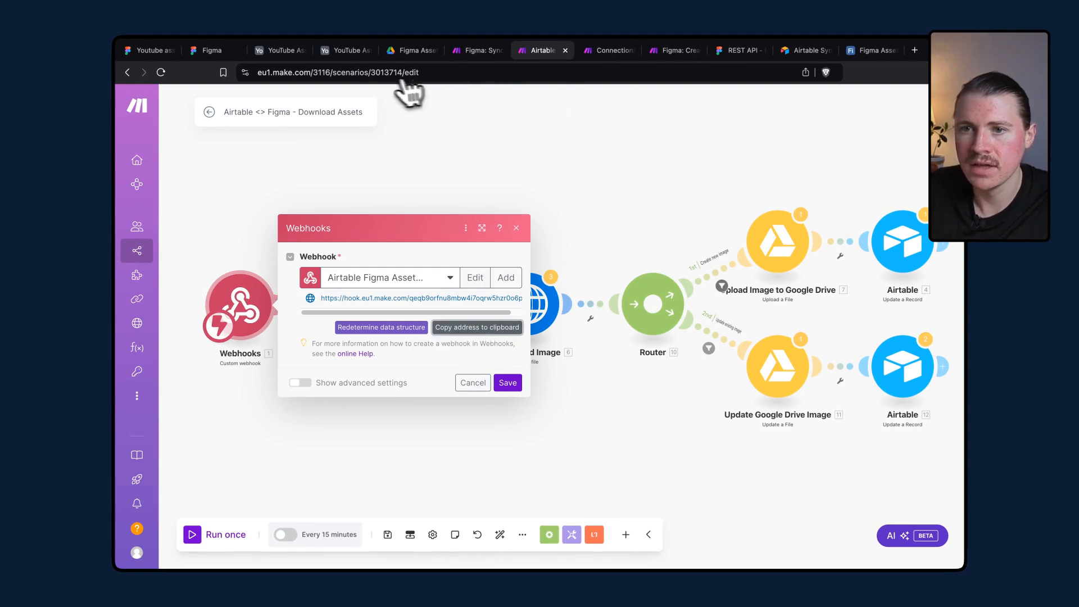
pyautogui.click(334, 56)
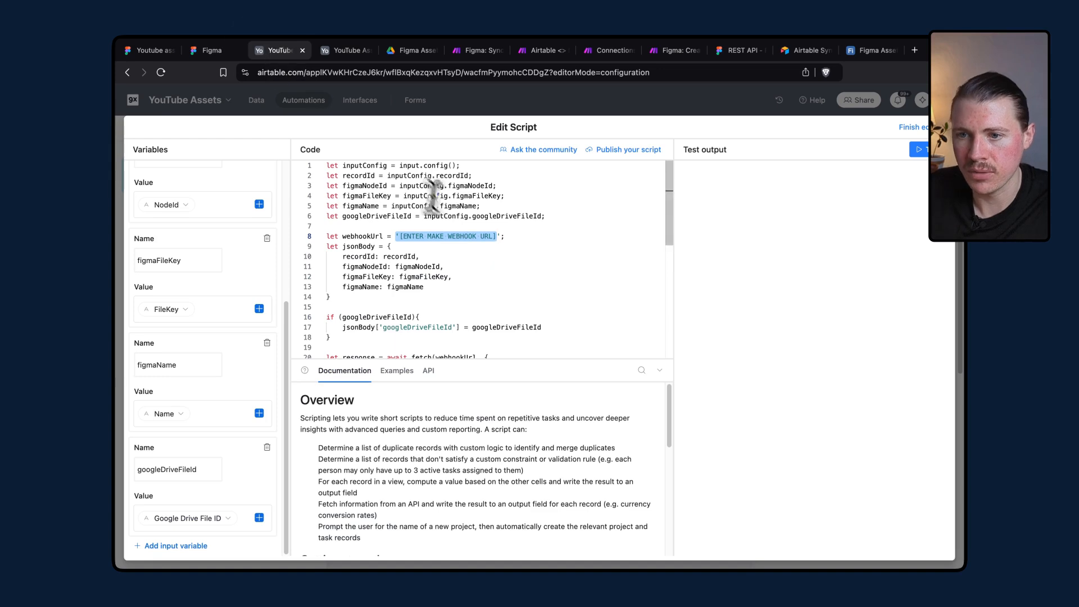
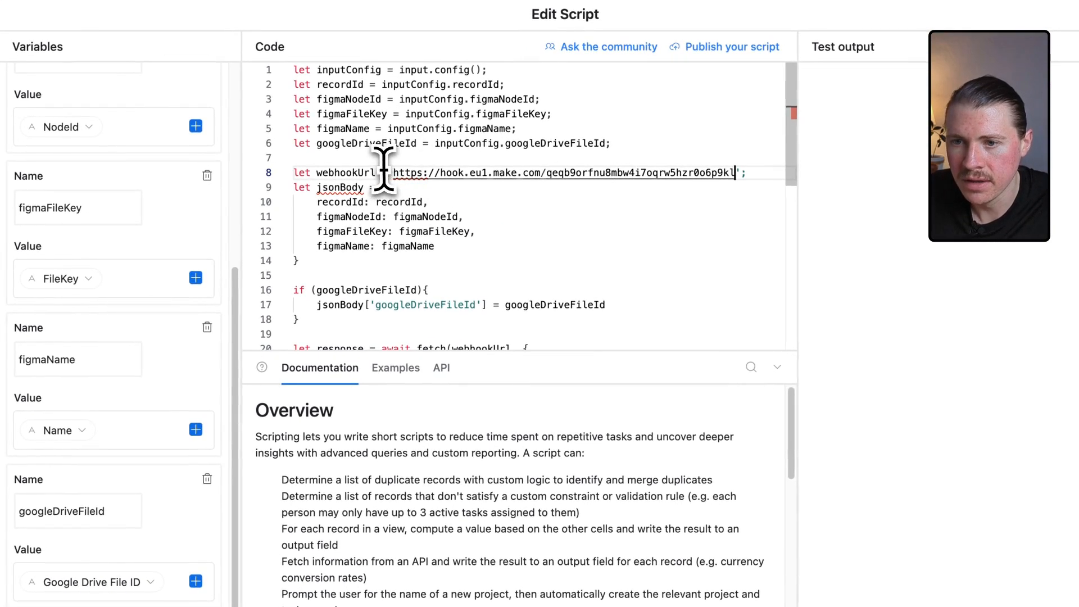
pyautogui.write("'")
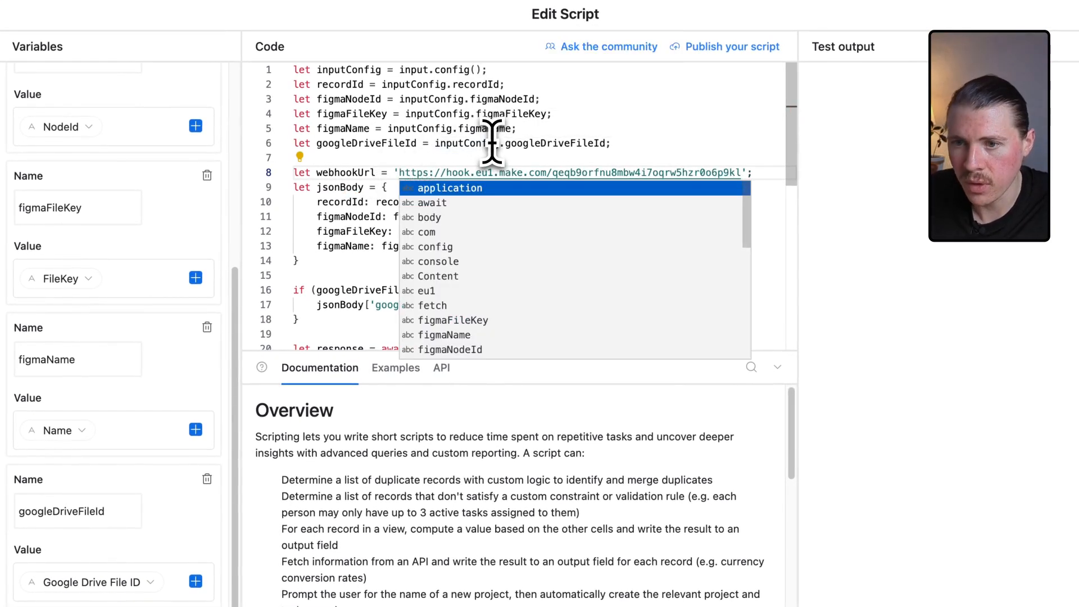
pyautogui.press('Escape')
# Scroll through the rest of the script to review the fetch request to the webhook.
pyautogui.scroll(-3, 581, 141)
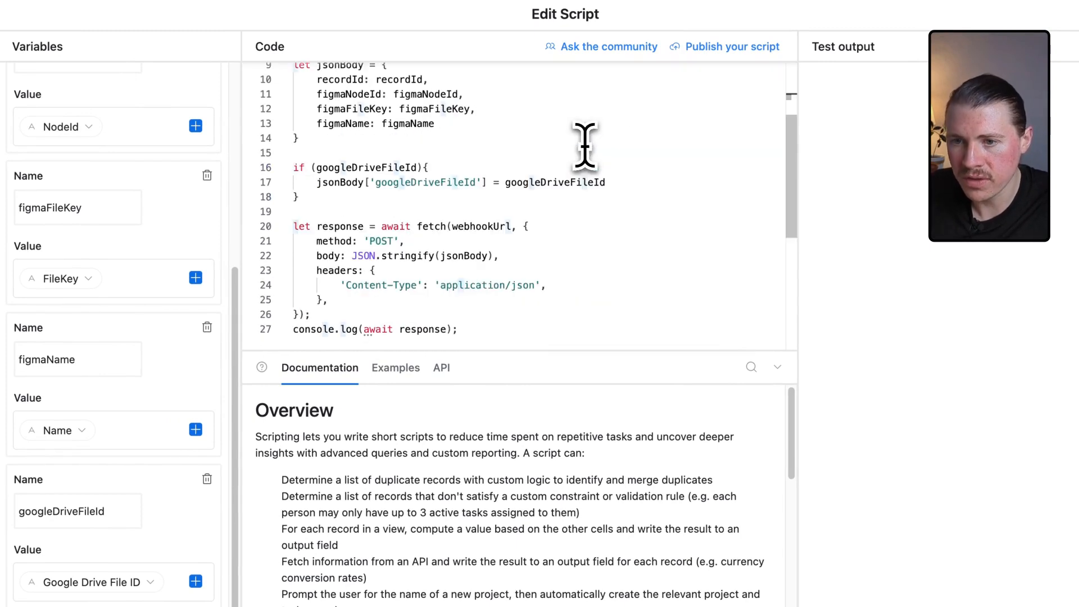
pyautogui.click(635, 265)
pyautogui.scroll(-5, 639, 271)
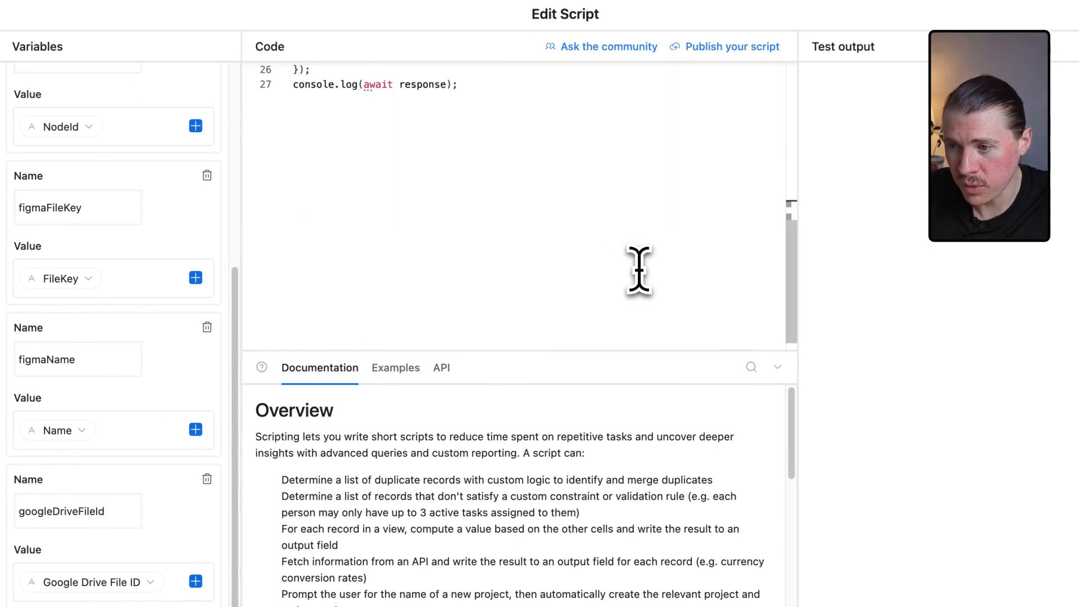
pyautogui.scroll(3, 639, 269)
pyautogui.scroll(6, 639, 269)
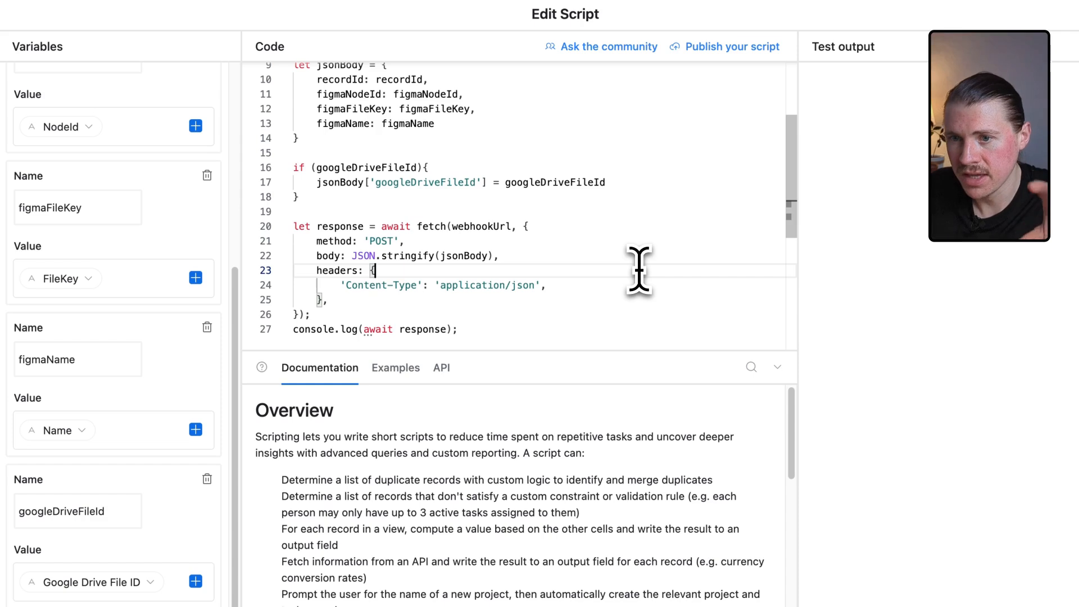
pyautogui.scroll(-3, 568, 277)
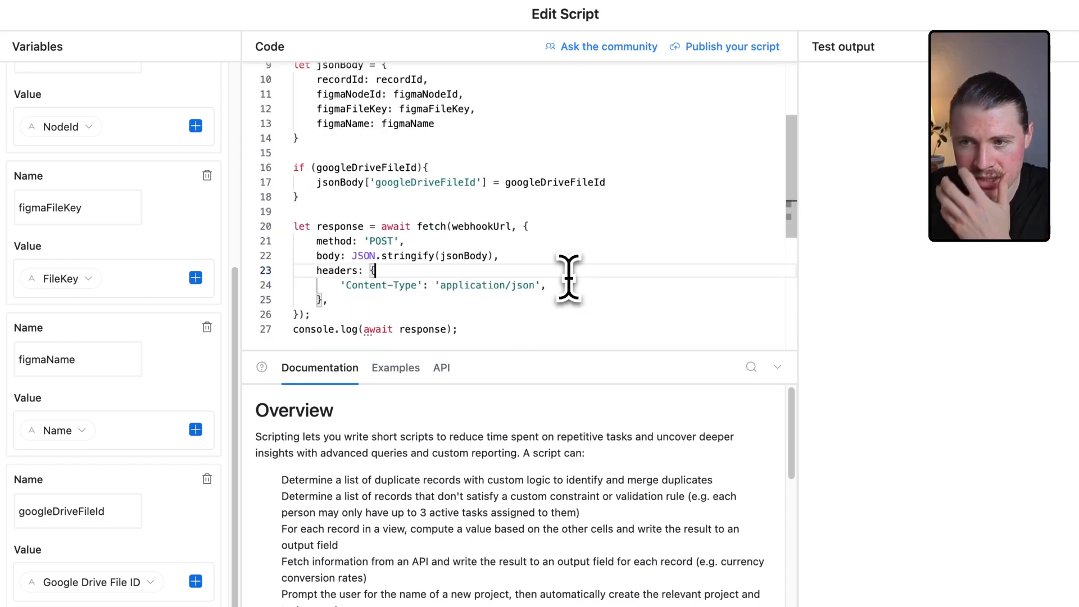
pyautogui.scroll(-3, 488, 309)
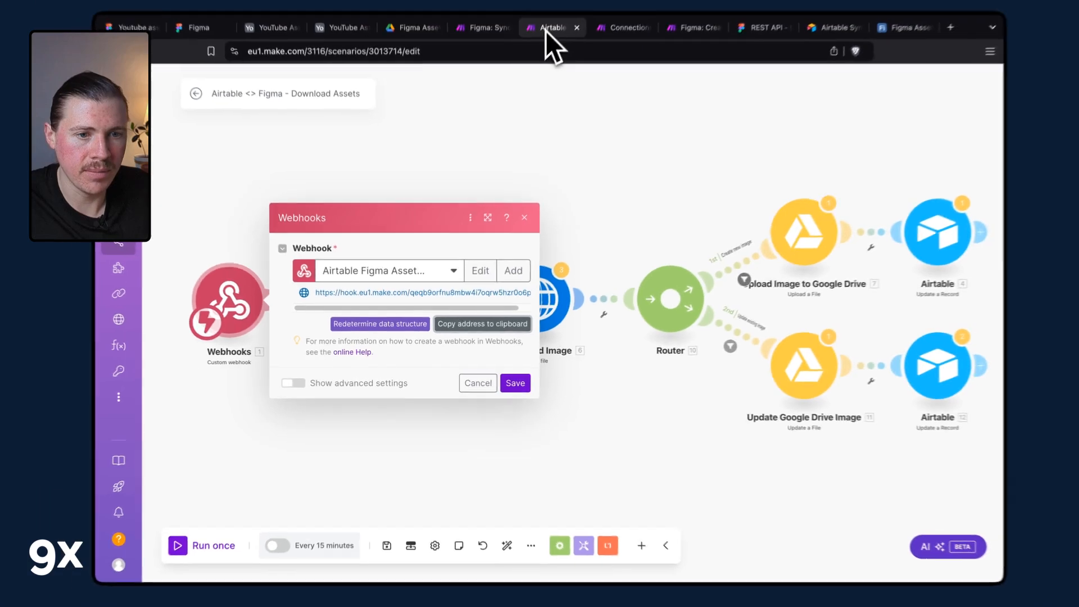
# Save the webhook module, run the Make scenario once, and test the Airtable script to send a record.
pyautogui.click(507, 380)
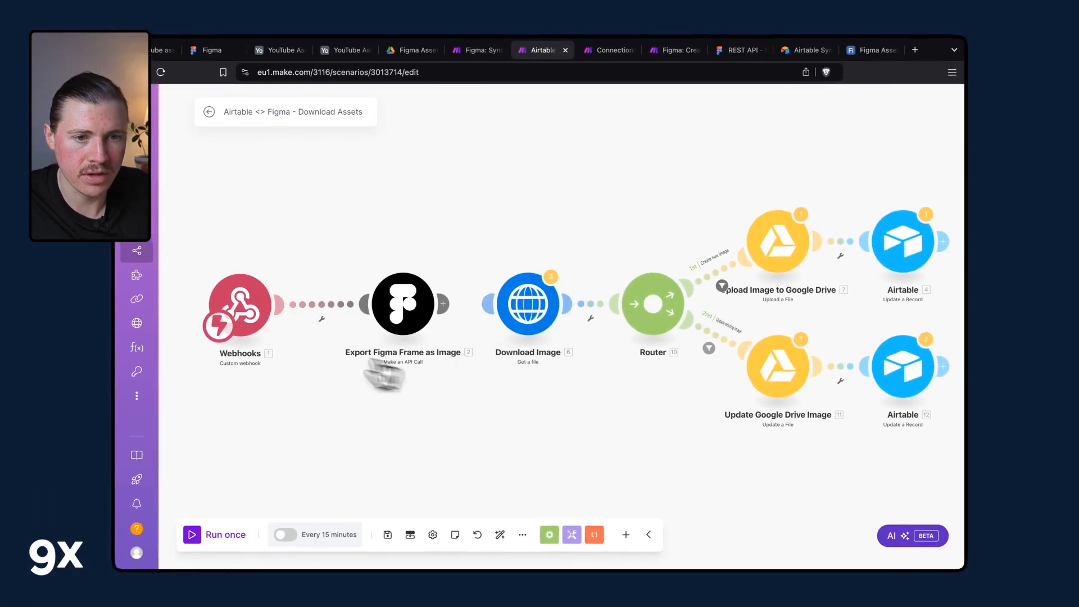
pyautogui.click(209, 534)
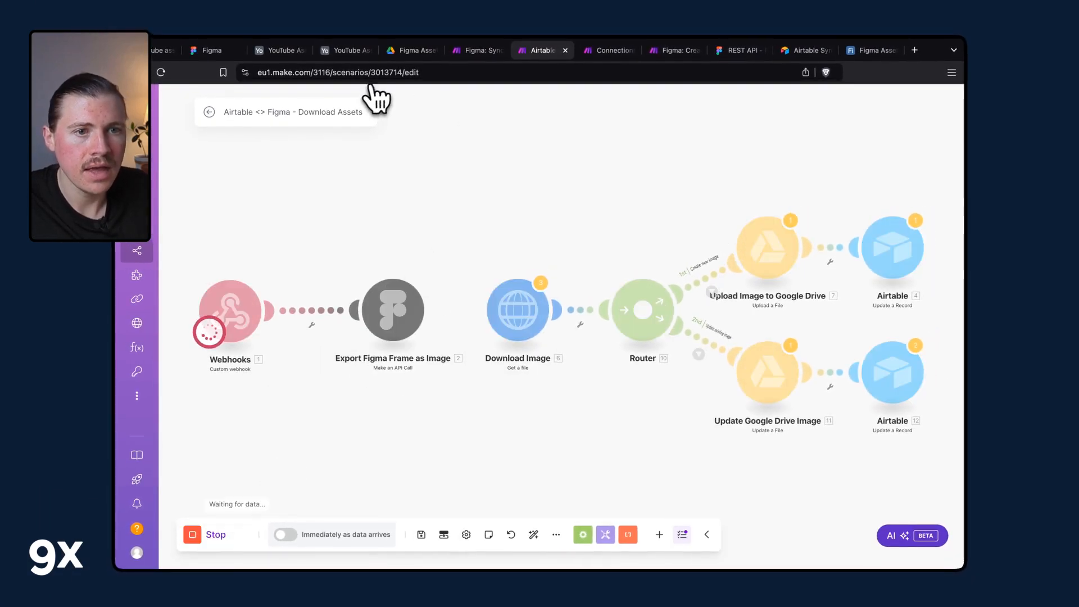
pyautogui.moveTo(294, 55); pyautogui.dragTo(342, 54)
pyautogui.click(277, 52)
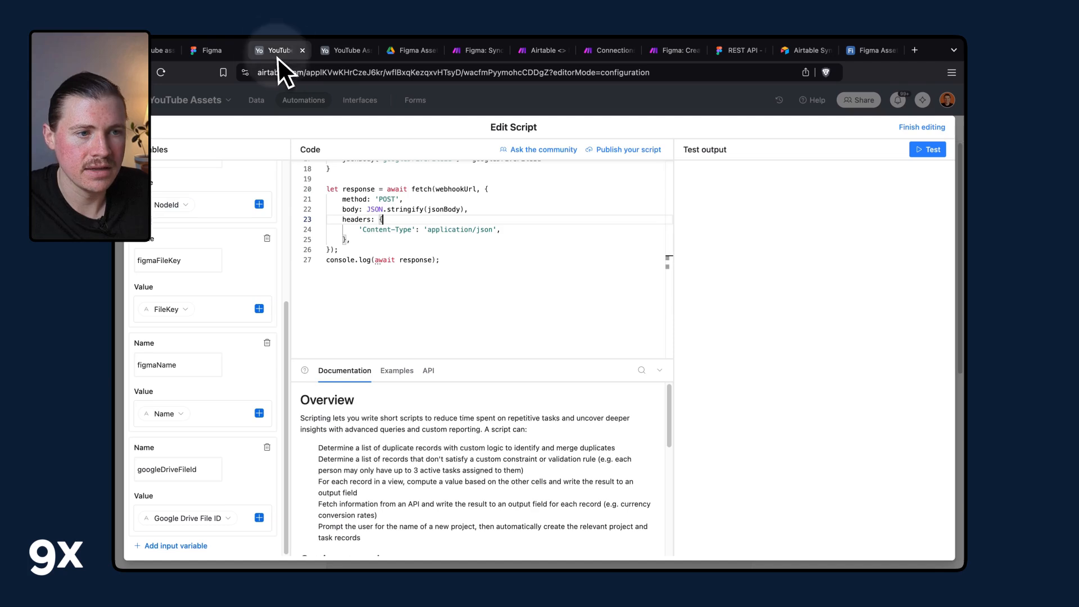
pyautogui.click(926, 151)
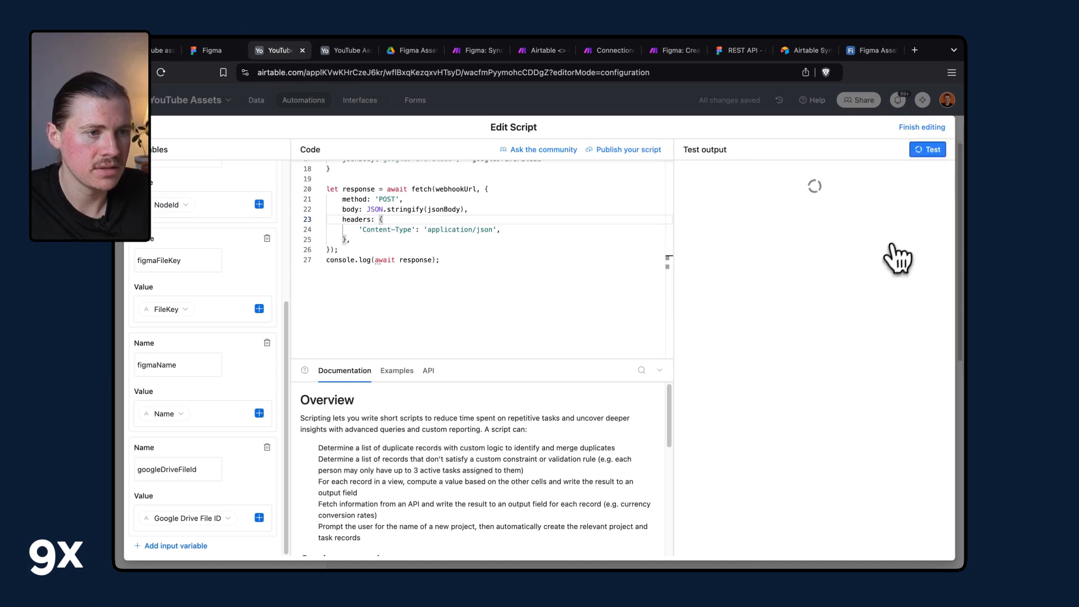
# Inspect the webhook bundle received in Make alongside the Airtable test output and table record.
pyautogui.click(540, 50)
pyautogui.moveTo(476, 184); pyautogui.dragTo(528, 173)
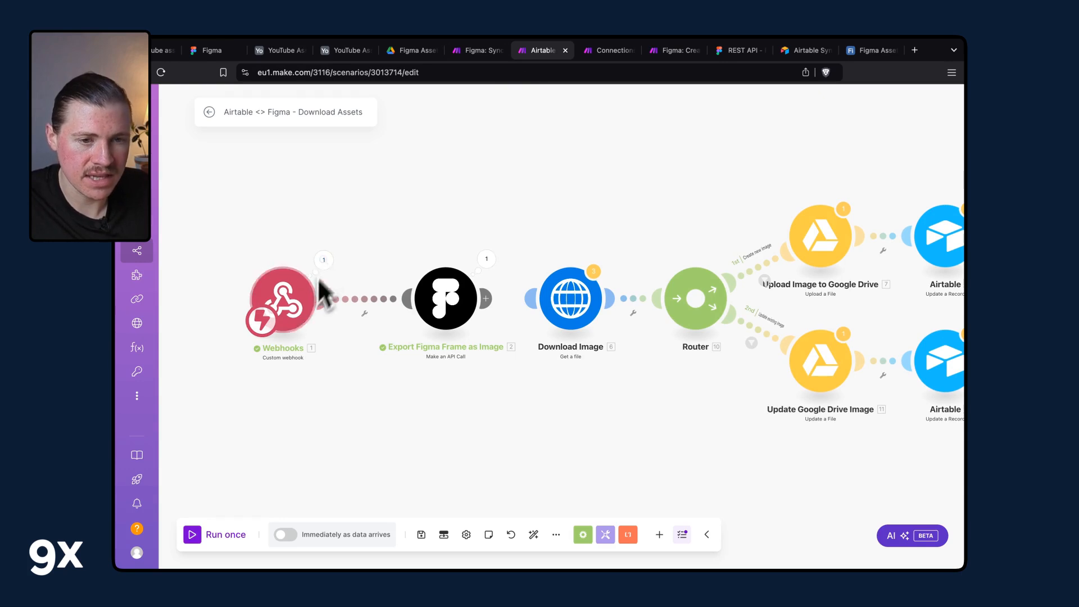
pyautogui.click(320, 259)
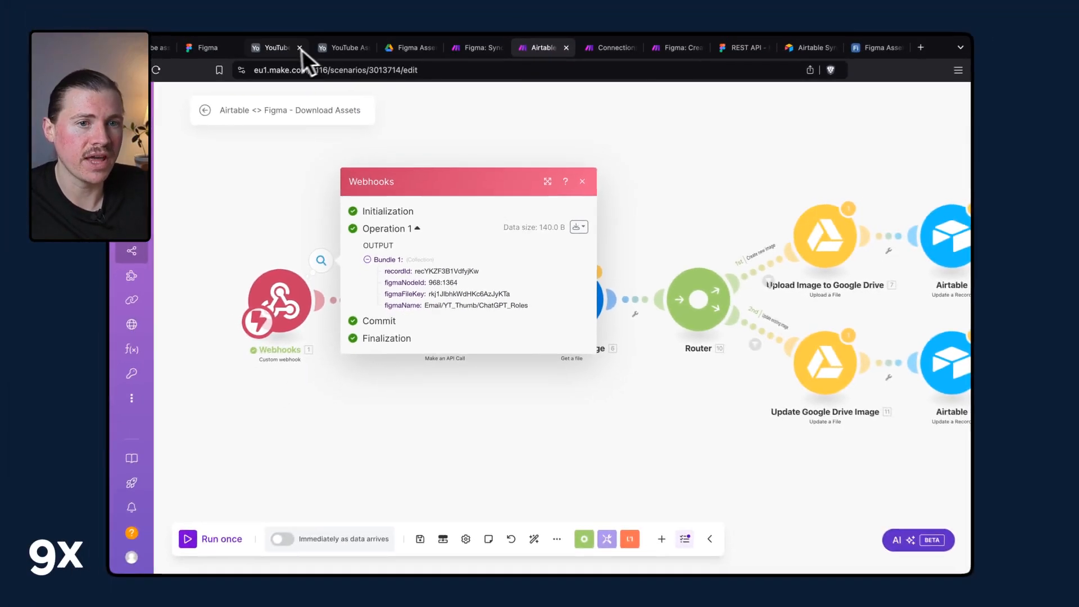
pyautogui.click(291, 50)
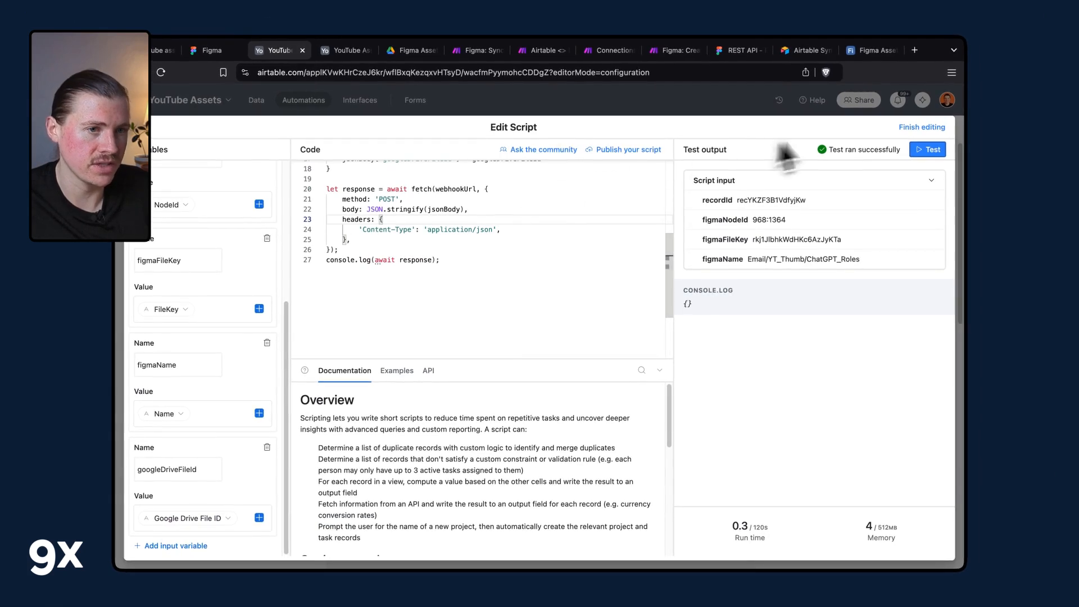
pyautogui.click(337, 54)
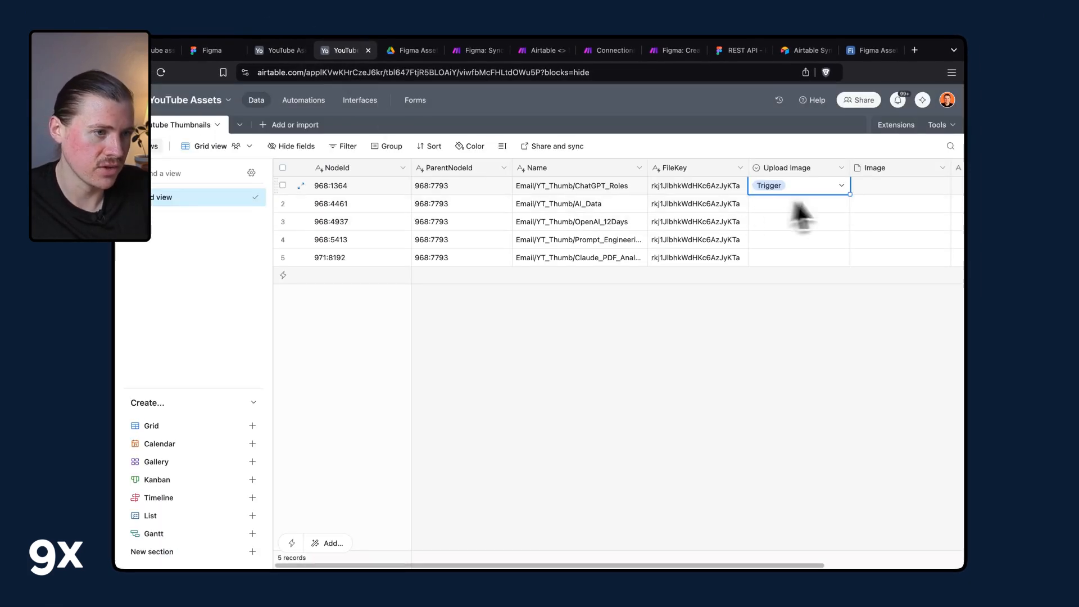
pyautogui.hscroll(3, 881, 191)
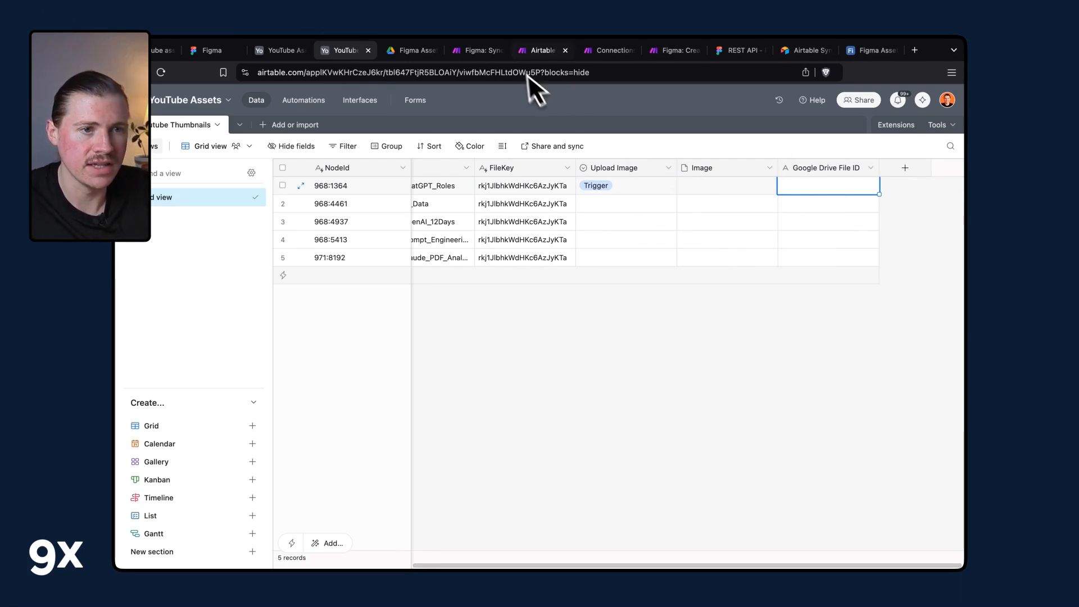
pyautogui.click(526, 50)
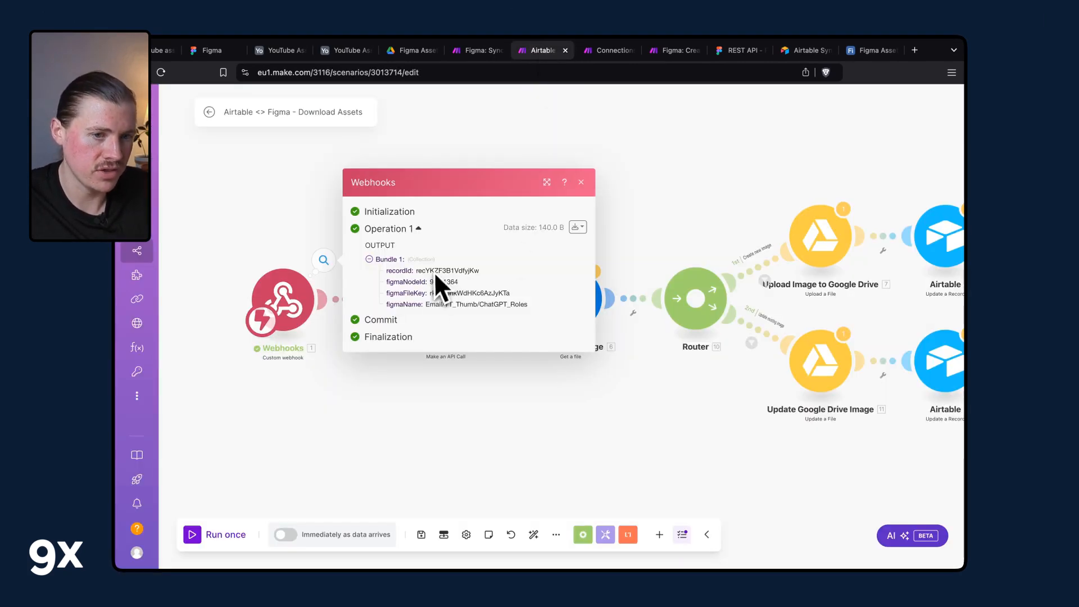
pyautogui.click(443, 407)
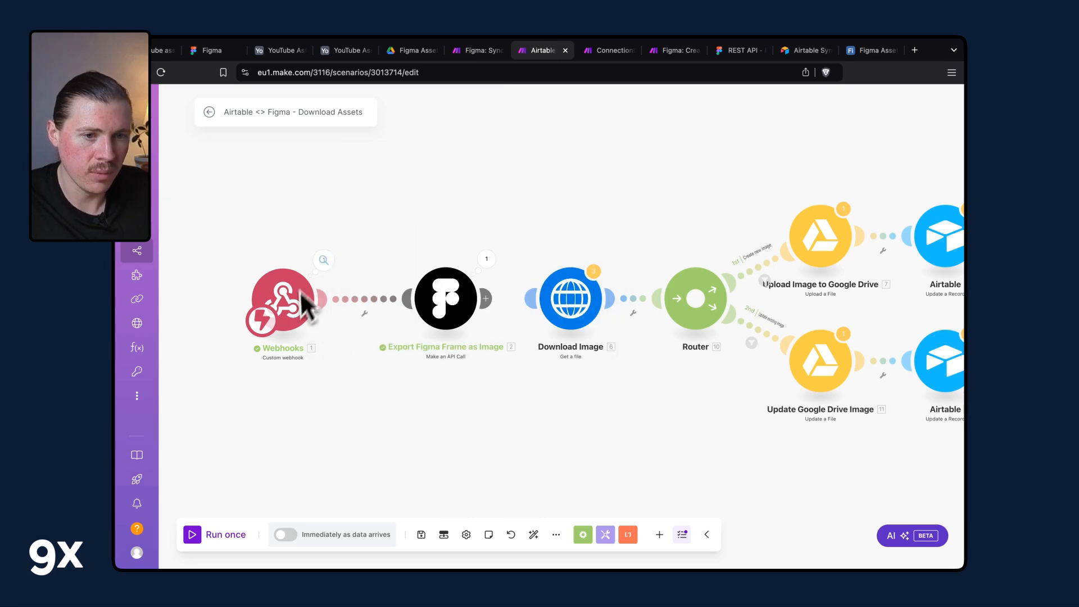
# Inspect the Export Figma Frame as Image module's settings and expand its output bundle's images.
pyautogui.click(476, 301)
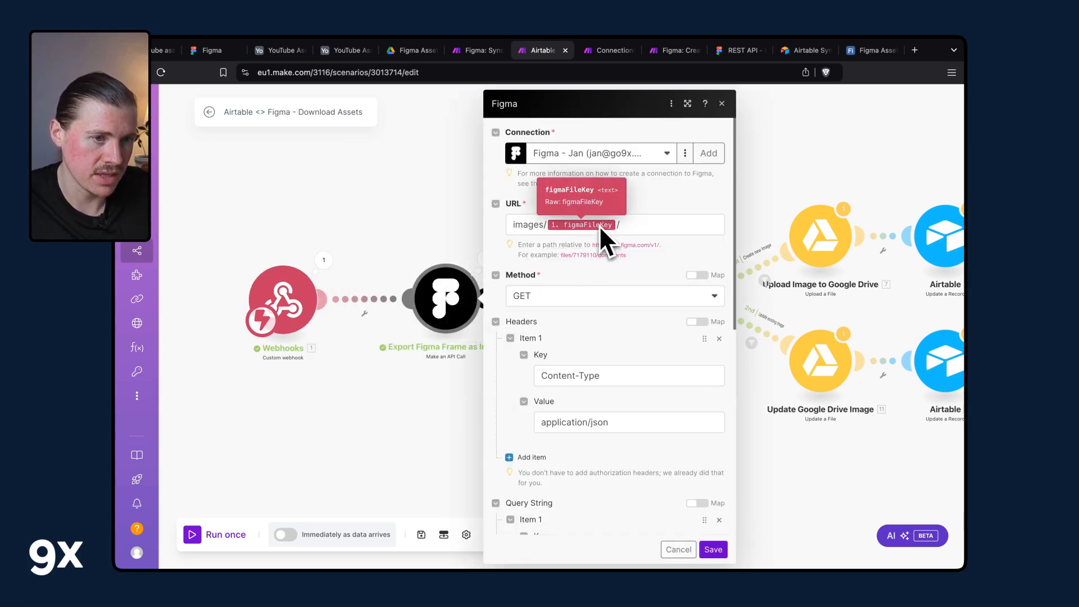
pyautogui.scroll(-3, 599, 225)
pyautogui.scroll(-1, 599, 444)
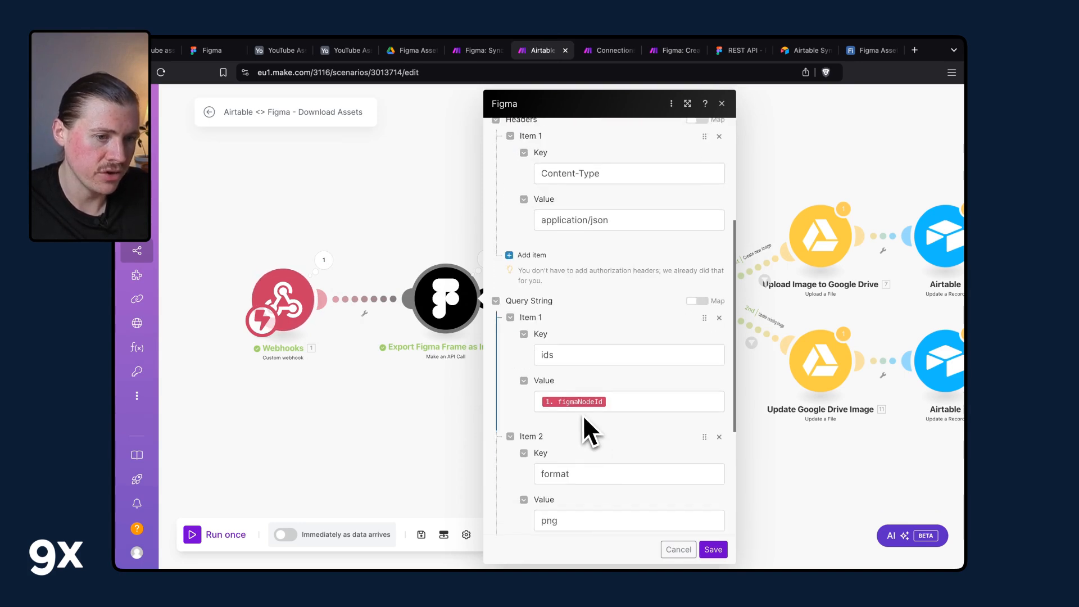
pyautogui.scroll(-4, 582, 414)
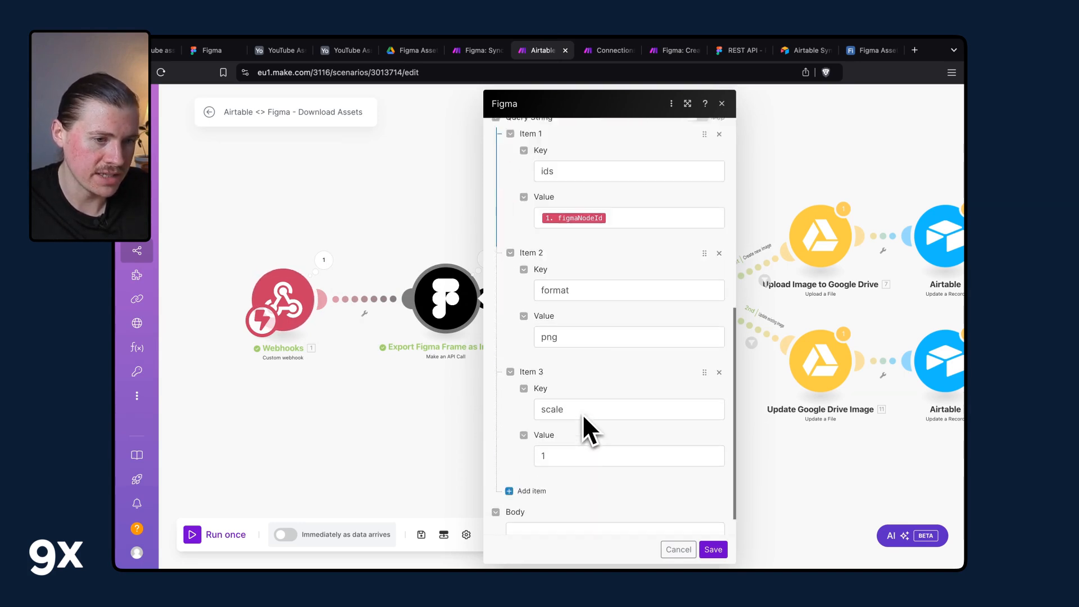
pyautogui.click(483, 259)
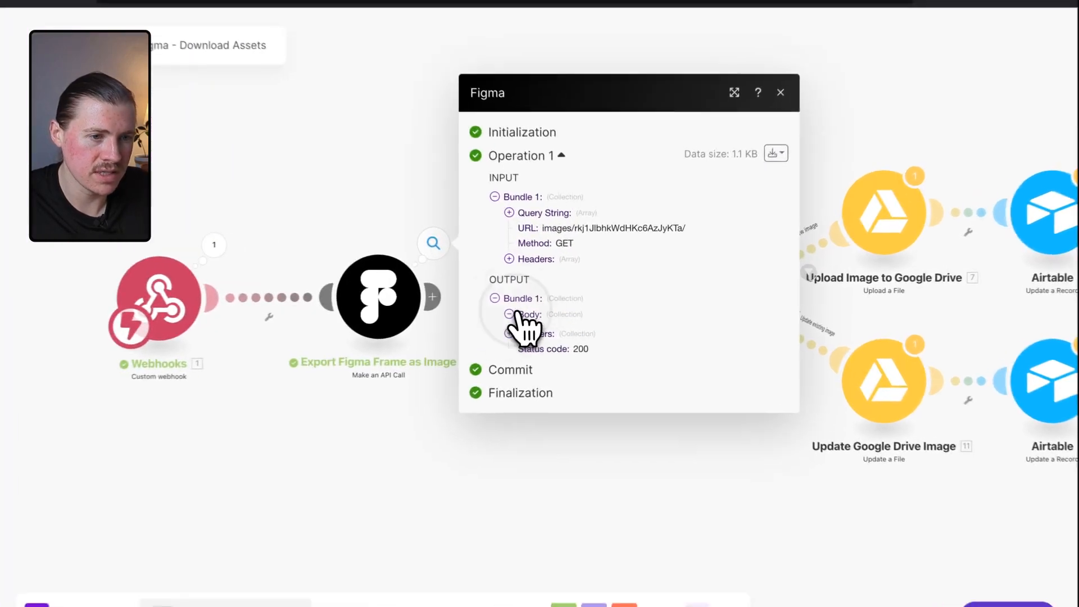
pyautogui.click(554, 312)
pyautogui.click(571, 336)
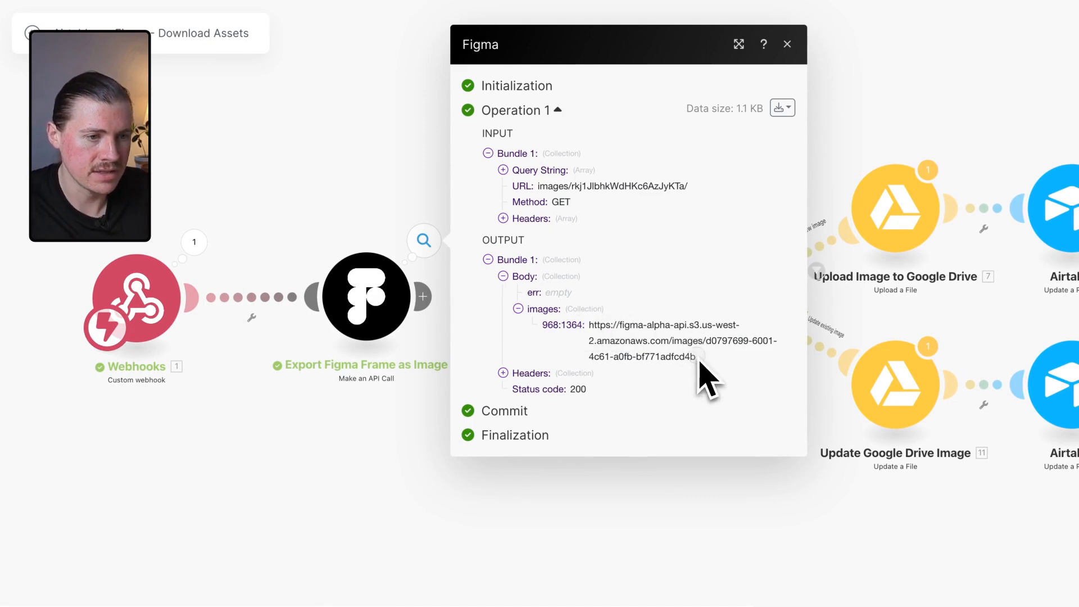
# Open the exported image URL from the Figma module output in a new browser tab.
pyautogui.moveTo(698, 360); pyautogui.dragTo(601, 326)
pyautogui.press('super+c')
pyautogui.press('super+t')
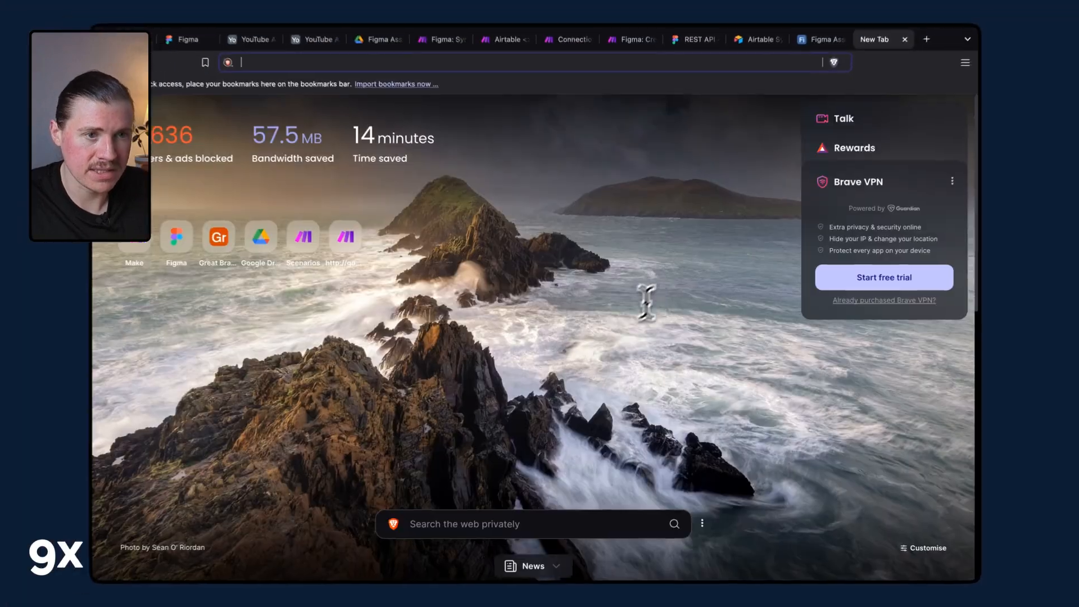
pyautogui.press('super+v')
pyautogui.press('Return')
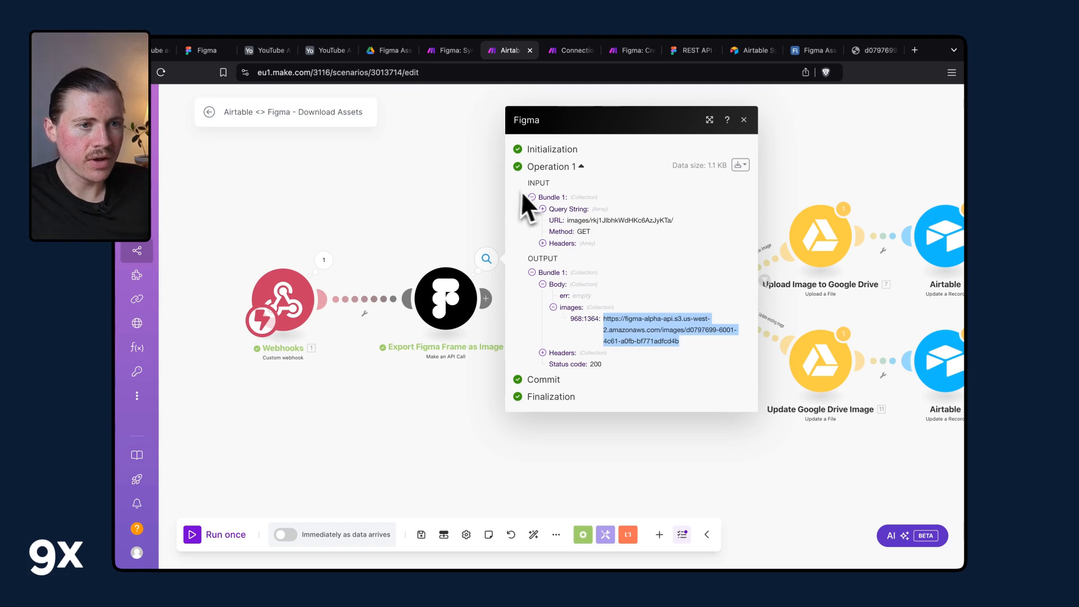
pyautogui.click(473, 214)
pyautogui.moveTo(488, 297); pyautogui.dragTo(600, 309)
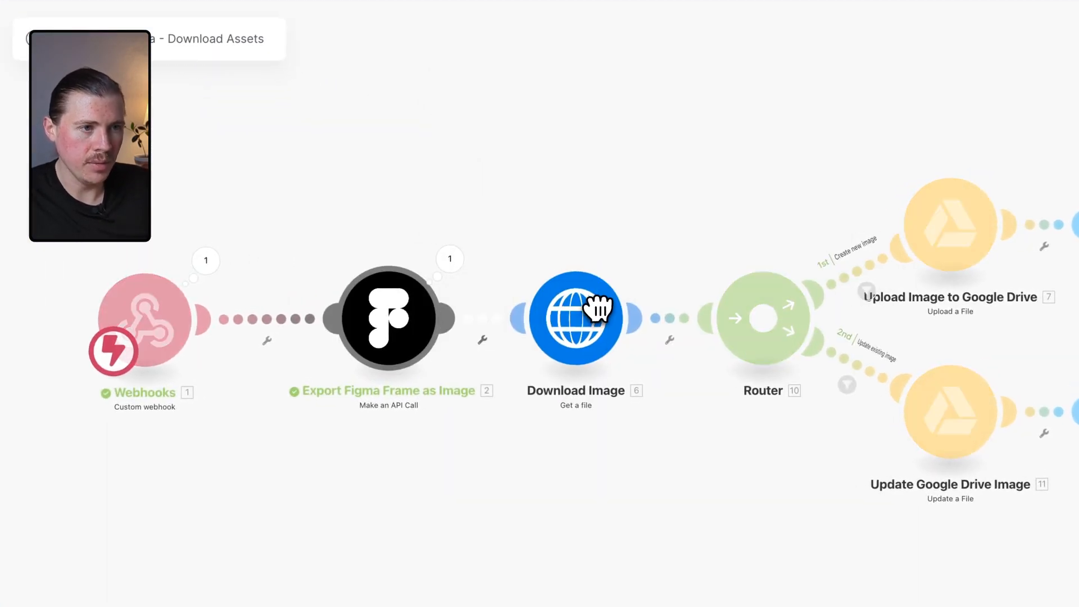
pyautogui.hscroll(5, 703, 241)
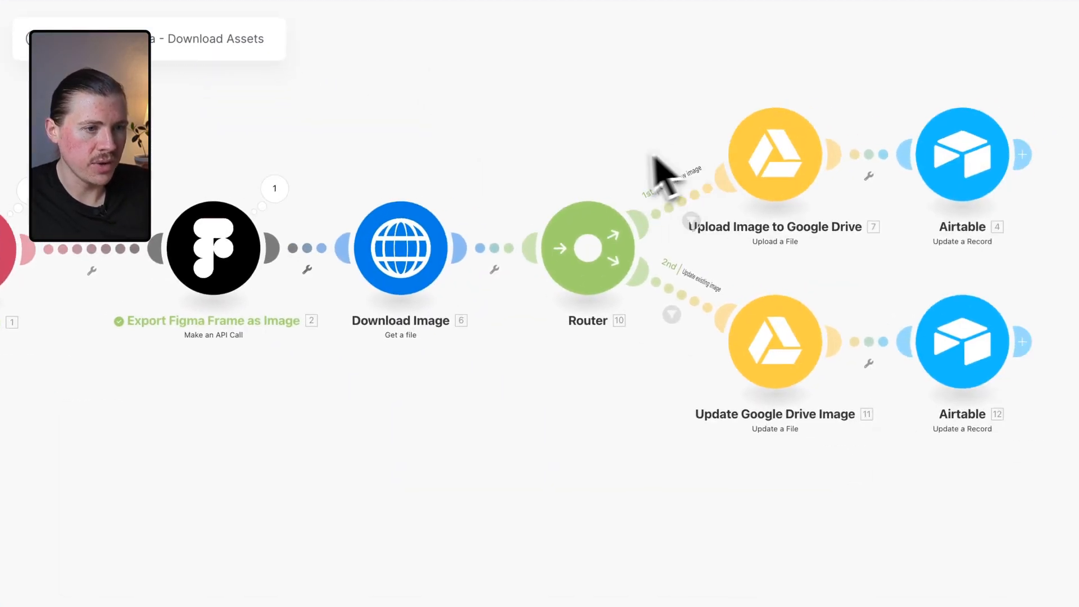
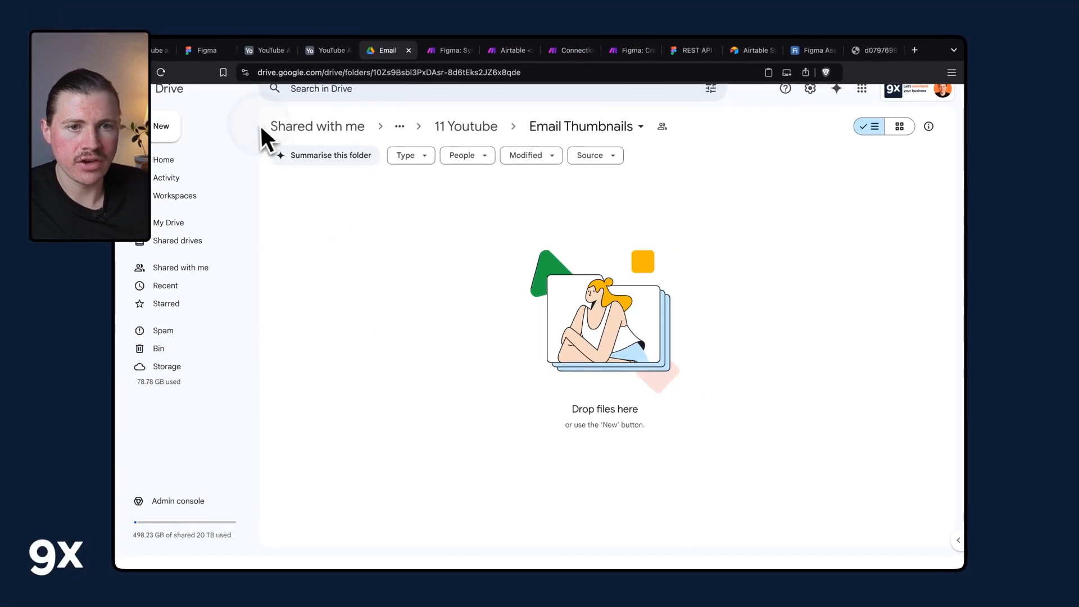
# Copy the Email Thumbnails folder ID from the Google Drive folder's address.
pyautogui.click(162, 73)
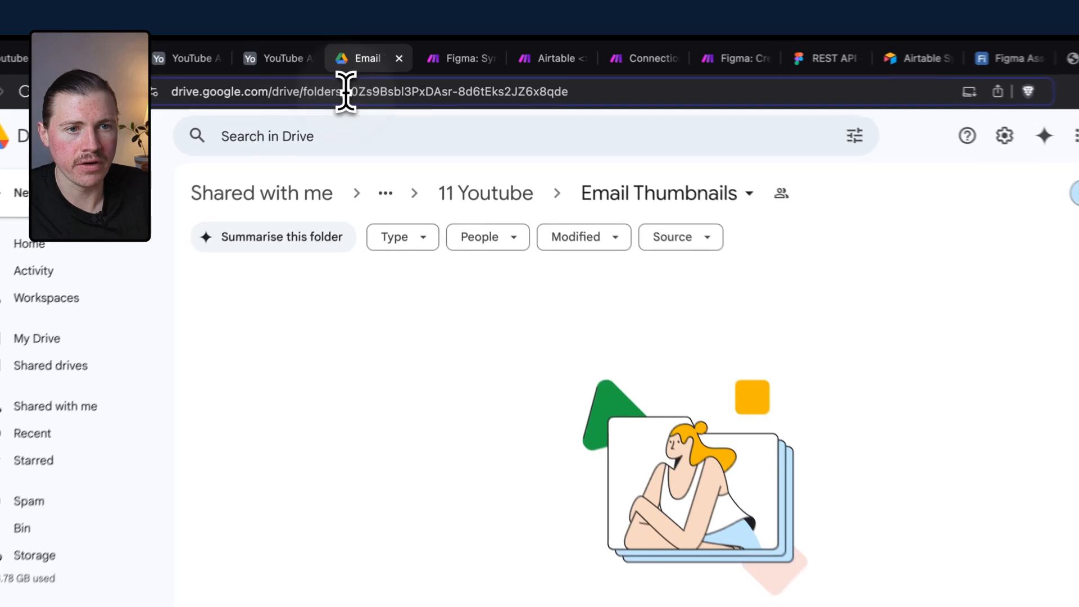
pyautogui.moveTo(373, 72); pyautogui.dragTo(525, 73)
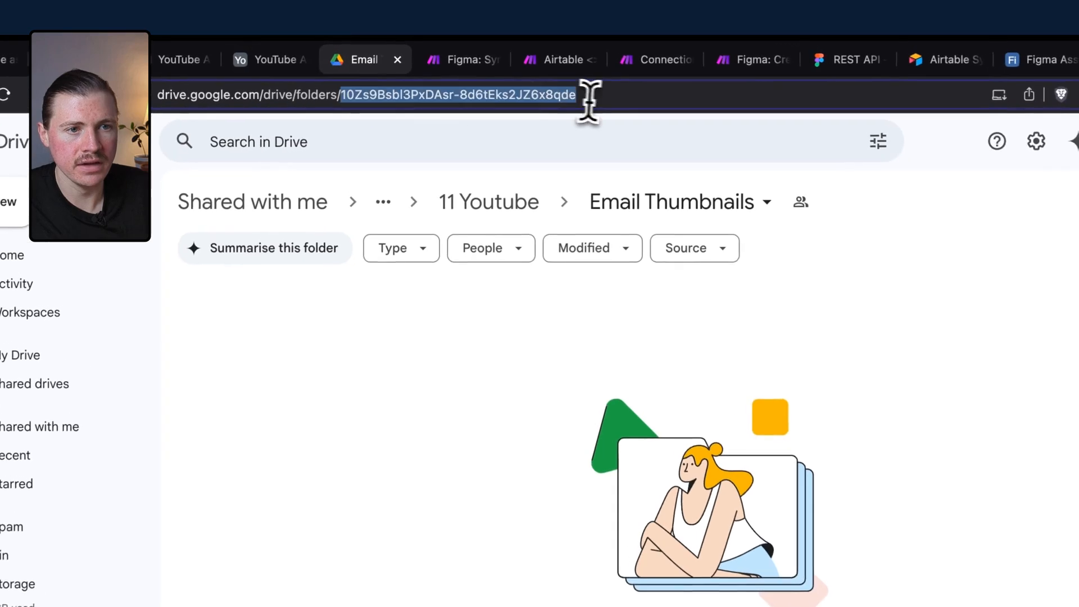
pyautogui.moveTo(385, 100); pyautogui.dragTo(364, 99)
pyautogui.hotkey('ctrl', 'c')
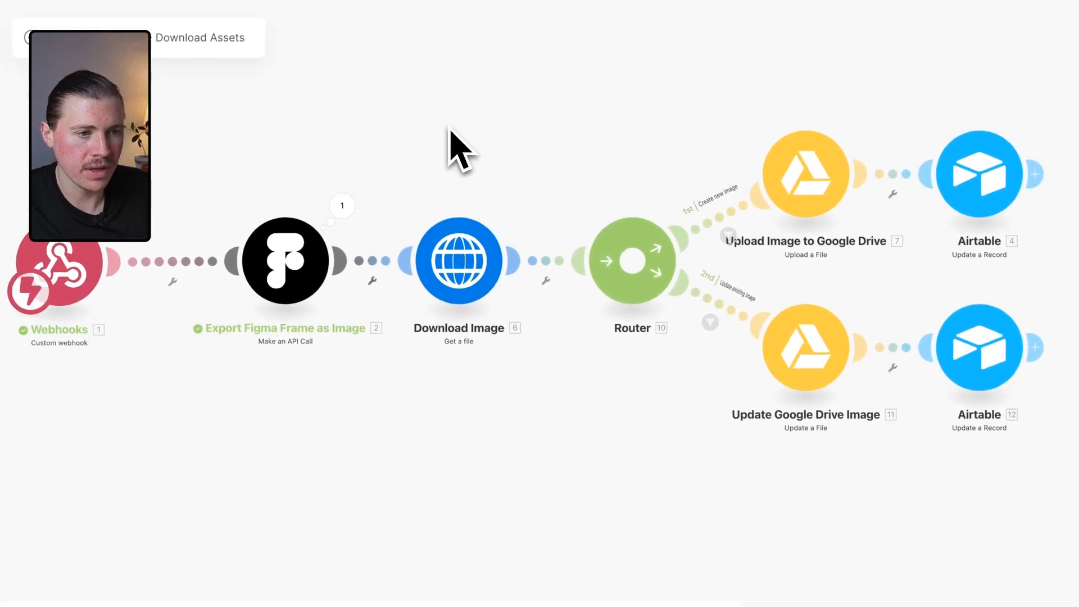
# Set the Upload Image to Google Drive module's Folder ID to the copied Email Thumbnails folder ID and save it.
pyautogui.moveTo(449, 133); pyautogui.dragTo(313, 159)
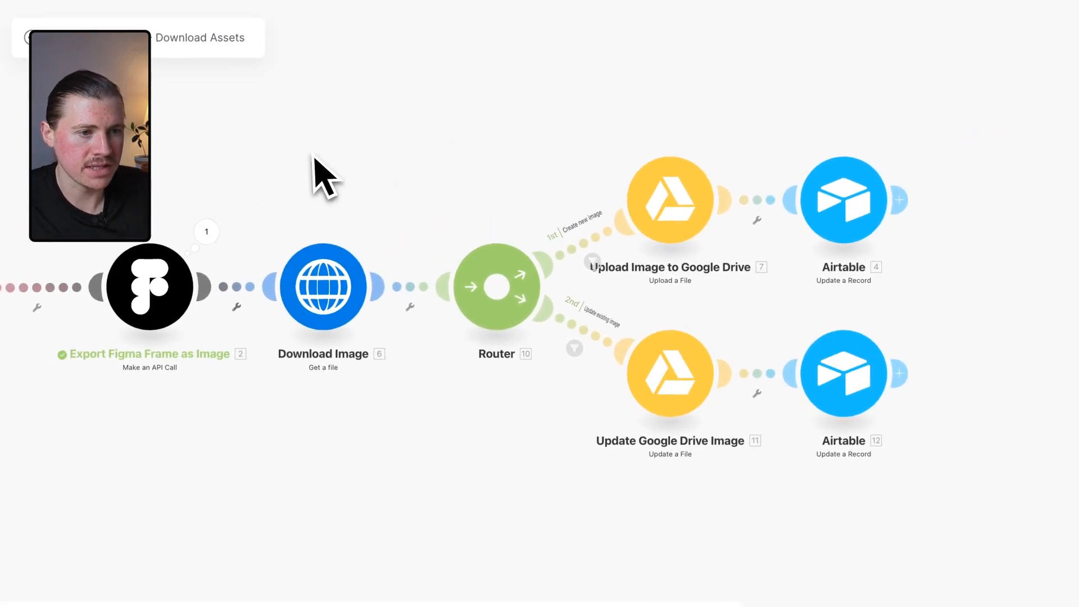
pyautogui.click(669, 201)
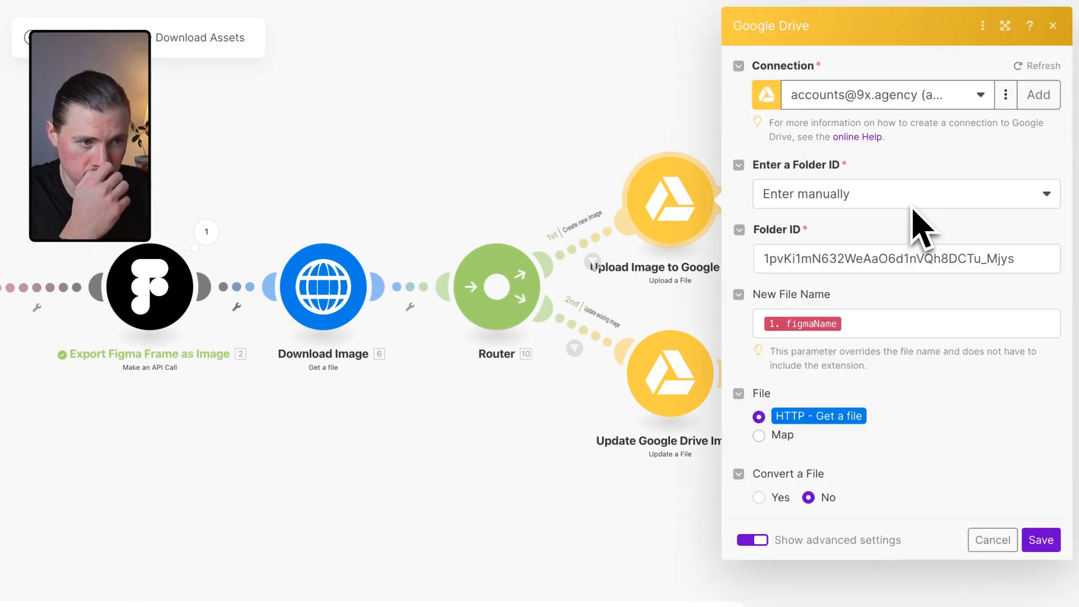
pyautogui.doubleClick(835, 253)
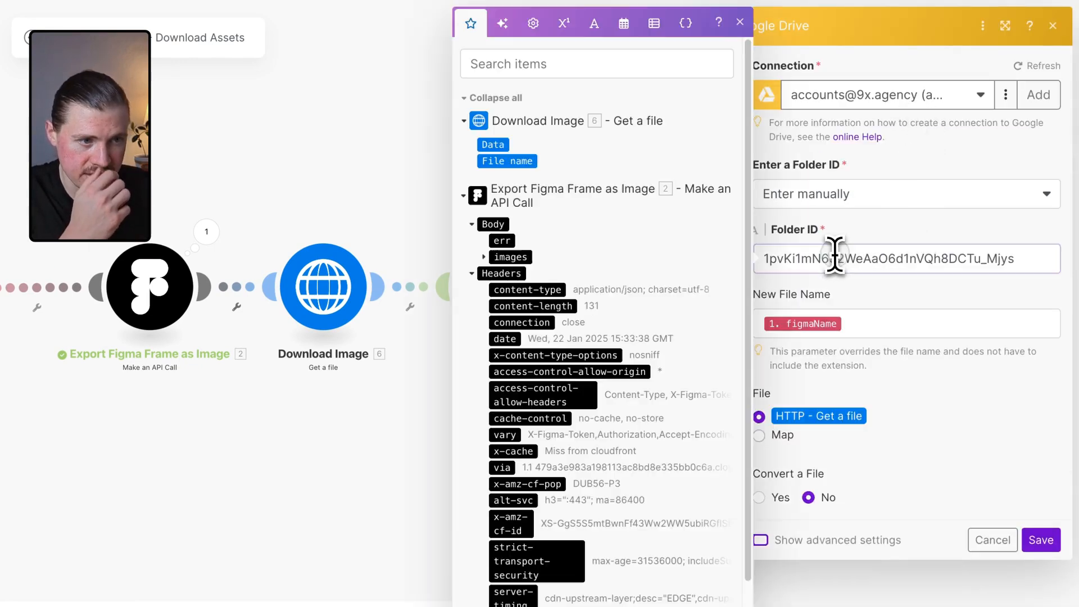
pyautogui.hotkey('ctrl', 'v')
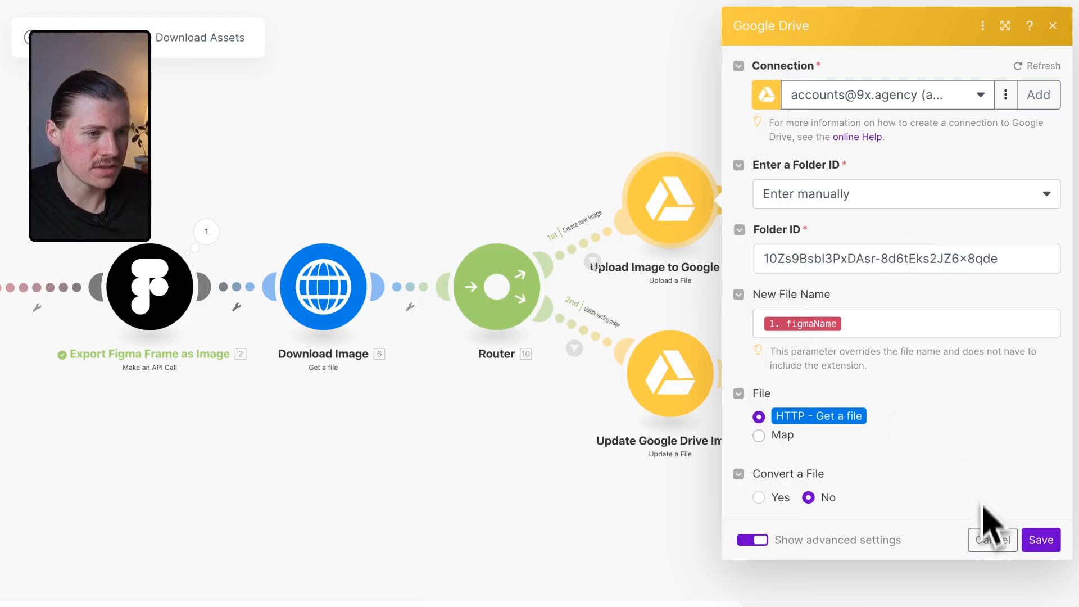
pyautogui.click(557, 139)
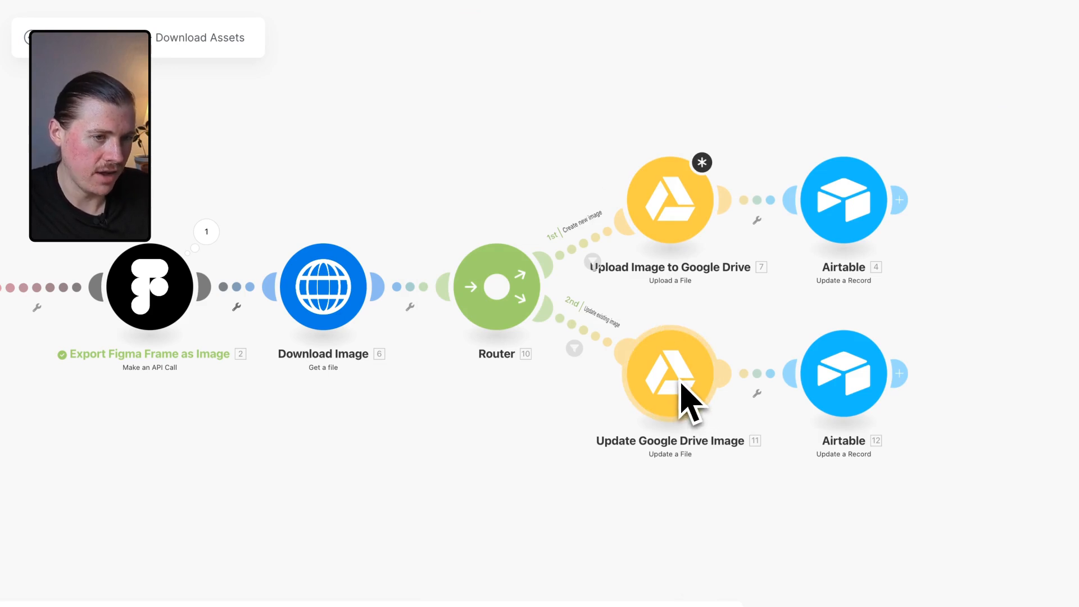
pyautogui.moveTo(469, 430); pyautogui.dragTo(518, 424)
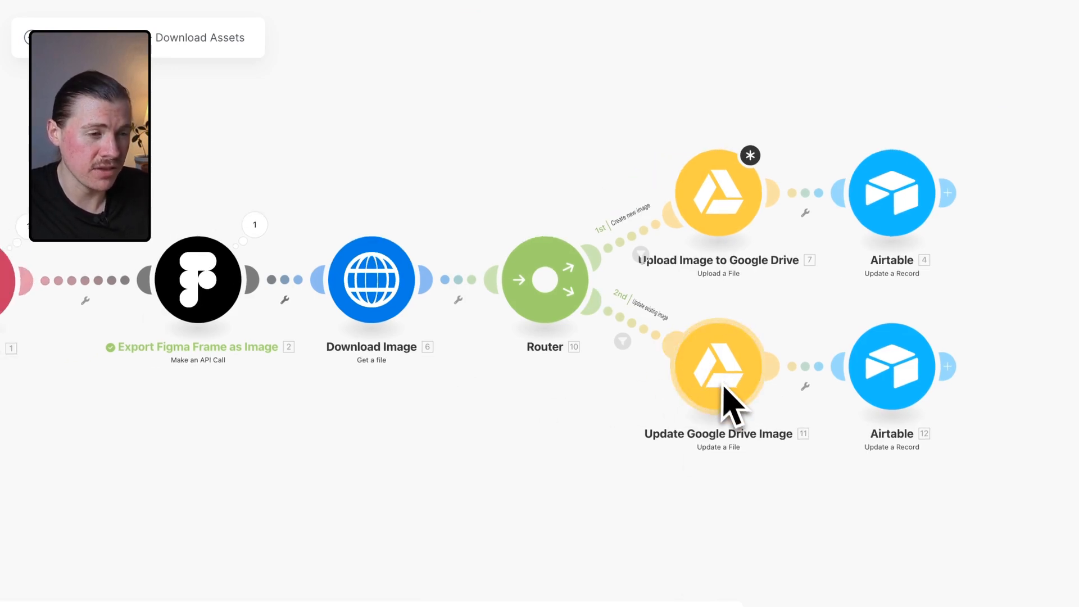
pyautogui.click(717, 193)
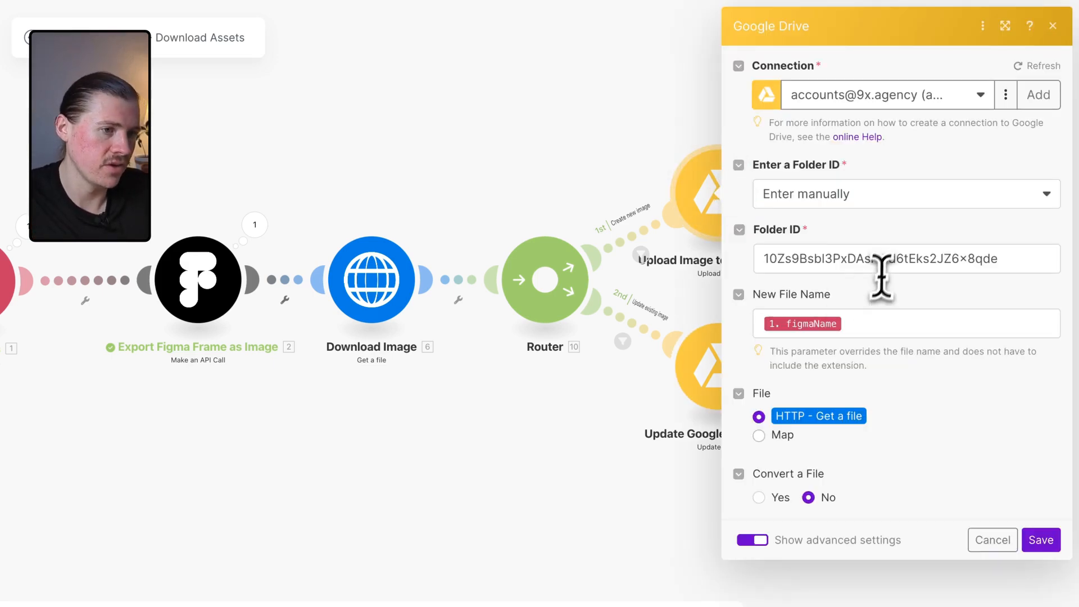
pyautogui.click(892, 248)
pyautogui.press('super+a')
pyautogui.press('super+v')
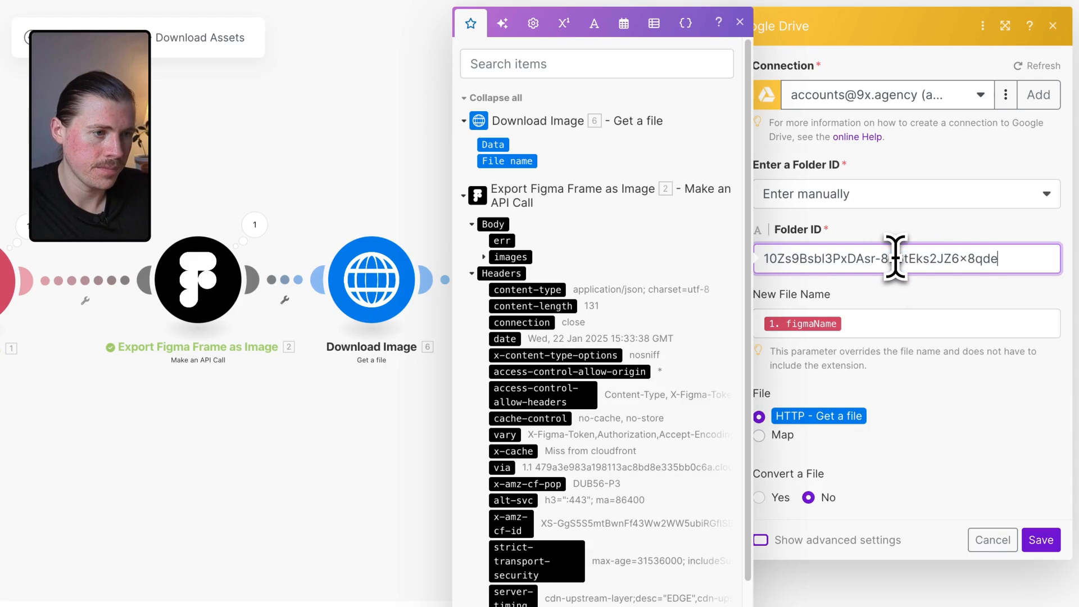
pyautogui.click(1028, 546)
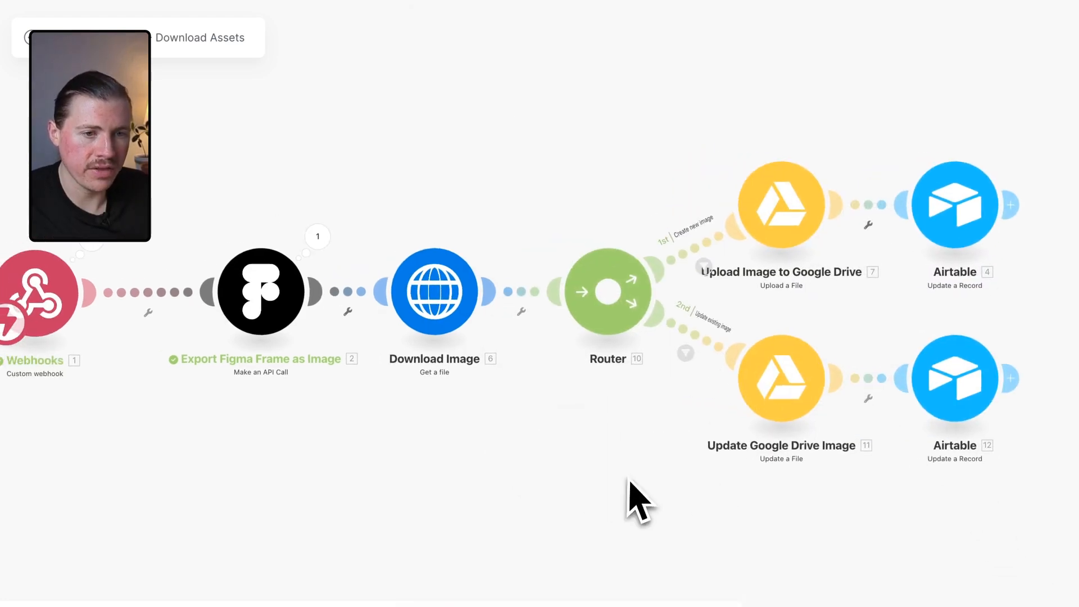
# Inspect the Export Figma Frame as Image output bundle's body and images, and review the Google Drive upload module.
pyautogui.click(315, 230)
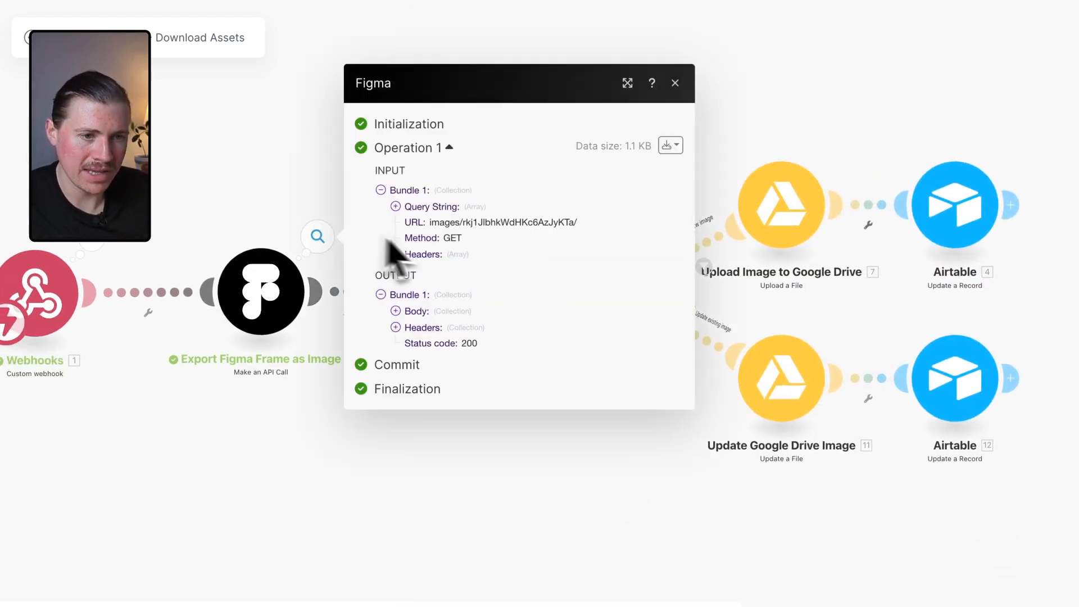
pyautogui.click(395, 310)
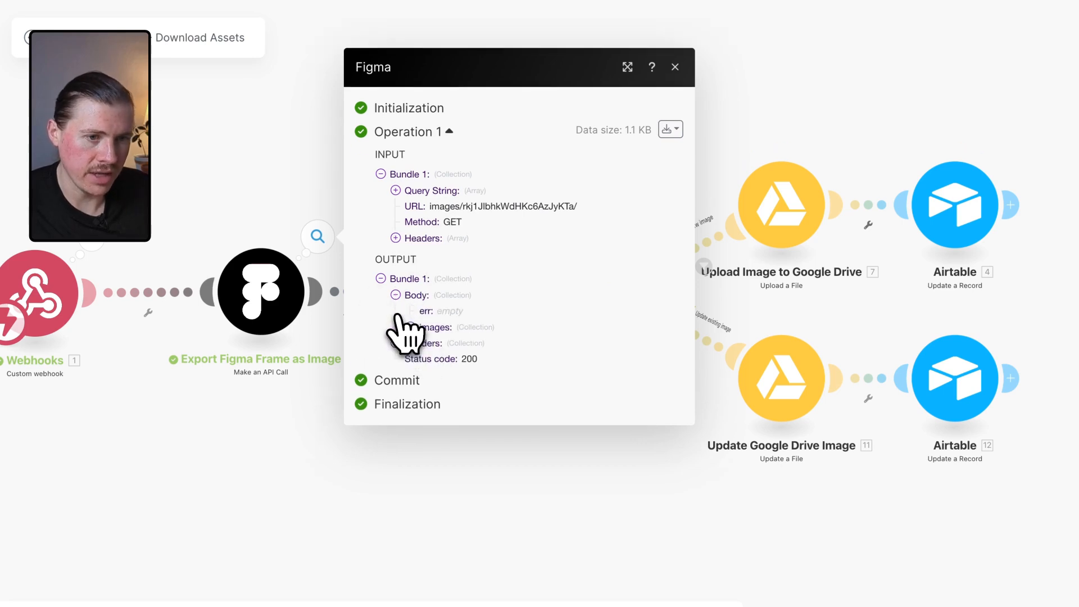
pyautogui.click(410, 326)
pyautogui.moveTo(482, 324); pyautogui.dragTo(565, 361)
pyautogui.click(234, 225)
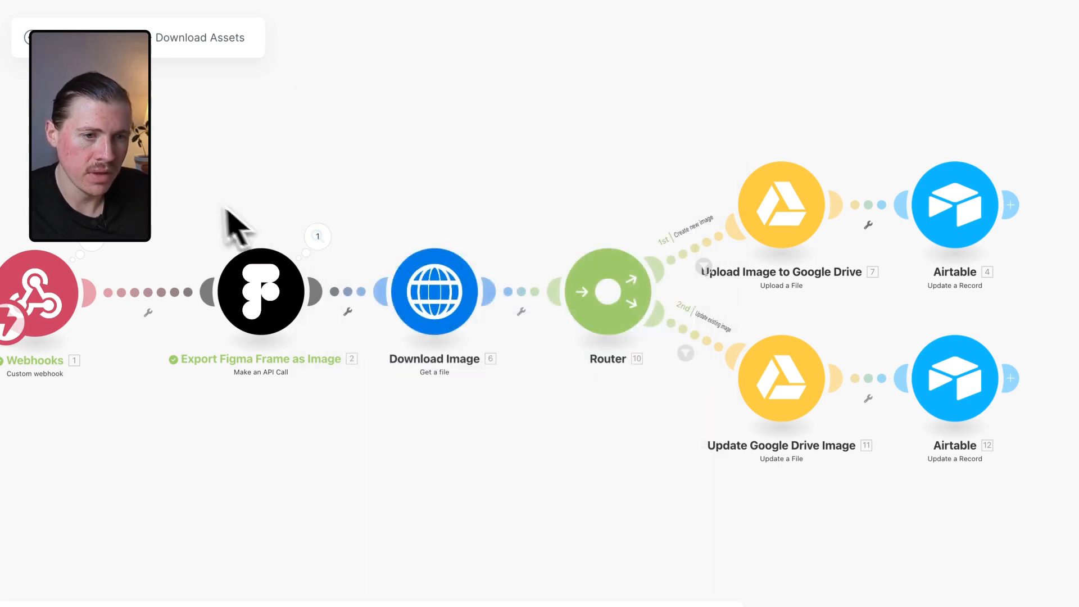
pyautogui.click(446, 323)
pyautogui.click(435, 177)
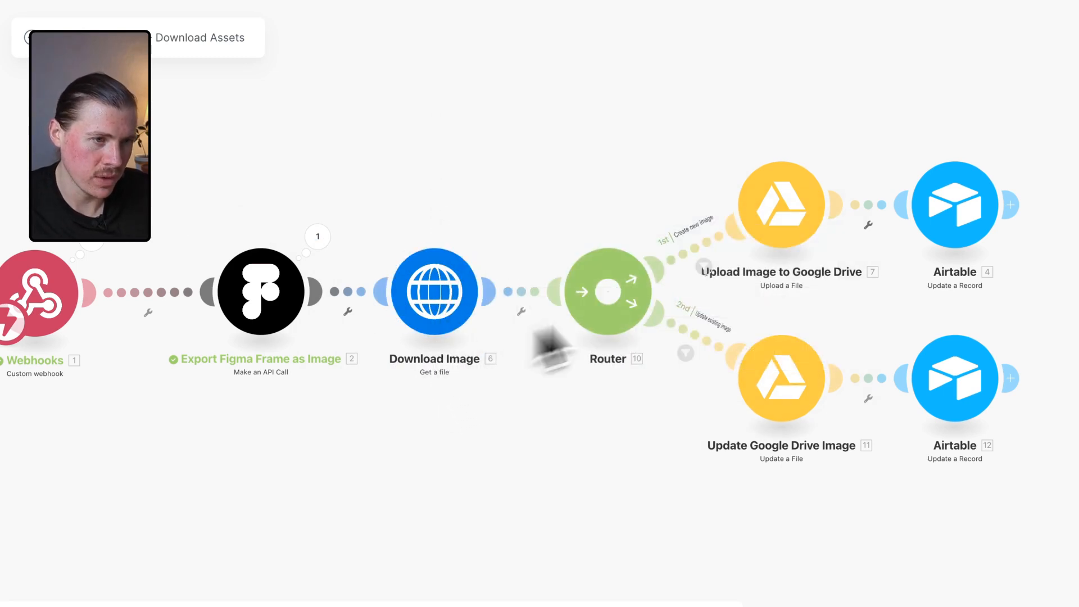
pyautogui.click(764, 228)
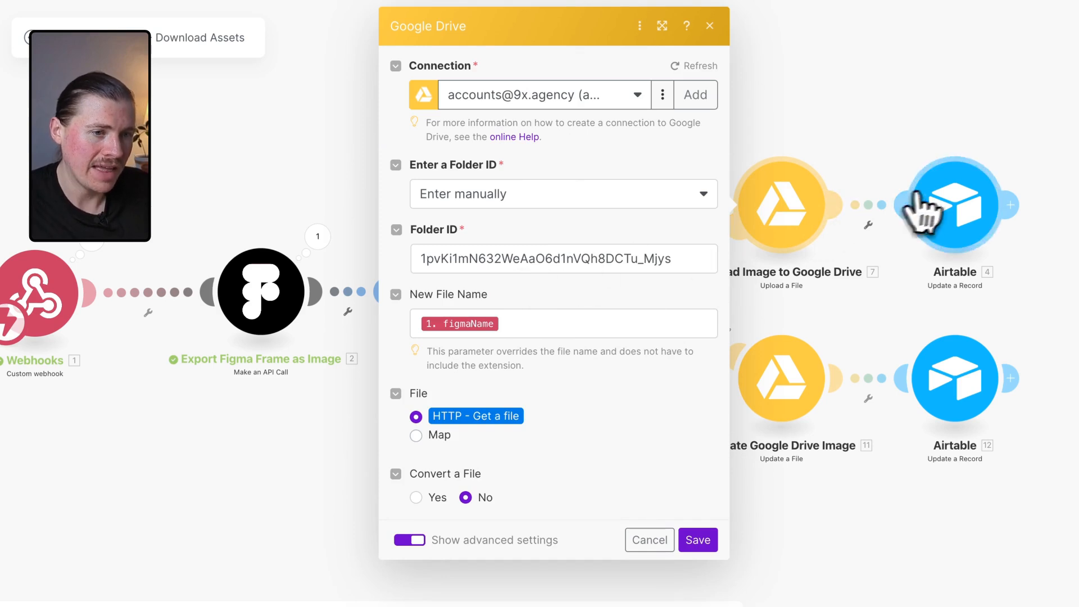
# In the Airtable Update a Record module after the upload, set the Upload Image field to Complete.
pyautogui.click(968, 213)
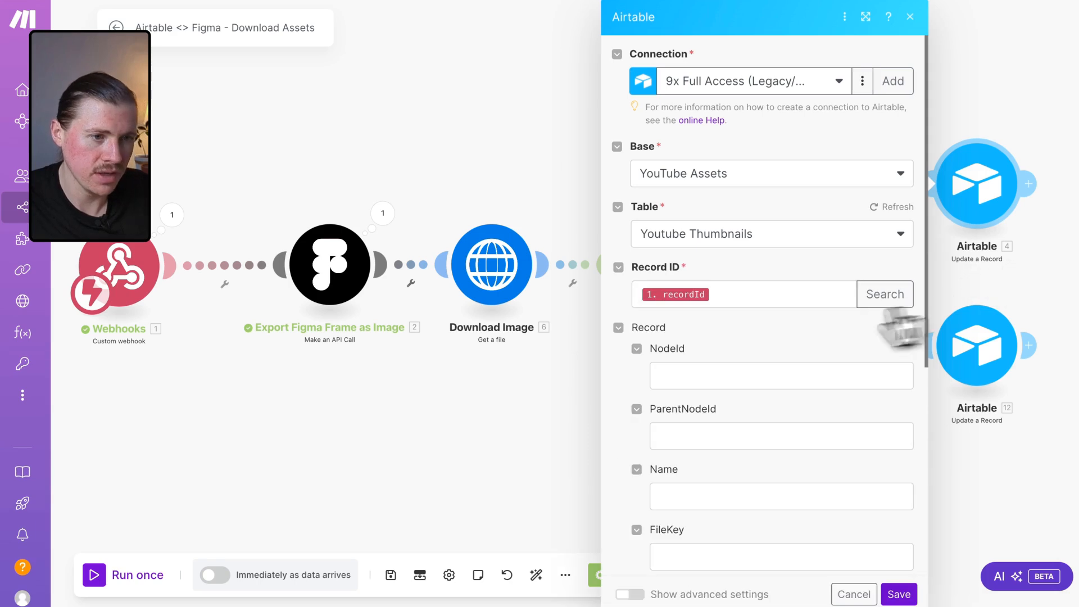
pyautogui.click(715, 294)
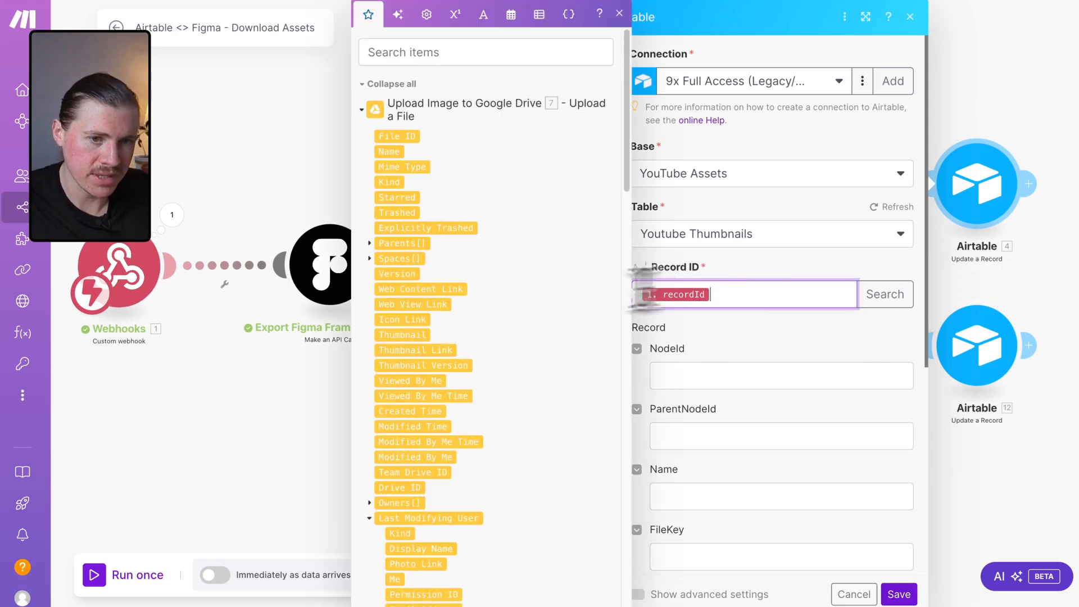
pyautogui.click(172, 216)
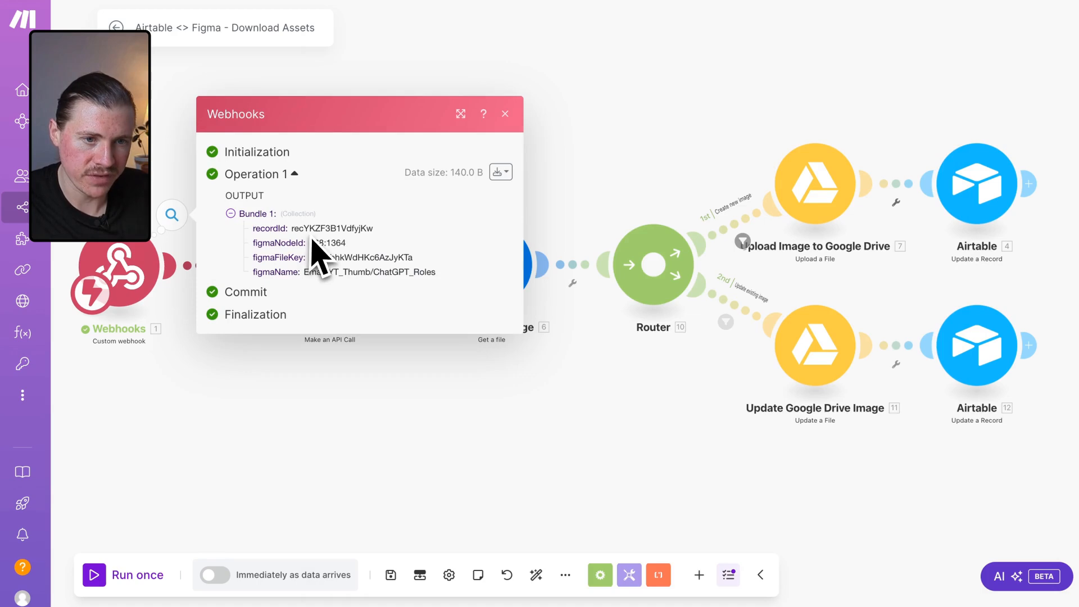
pyautogui.click(963, 185)
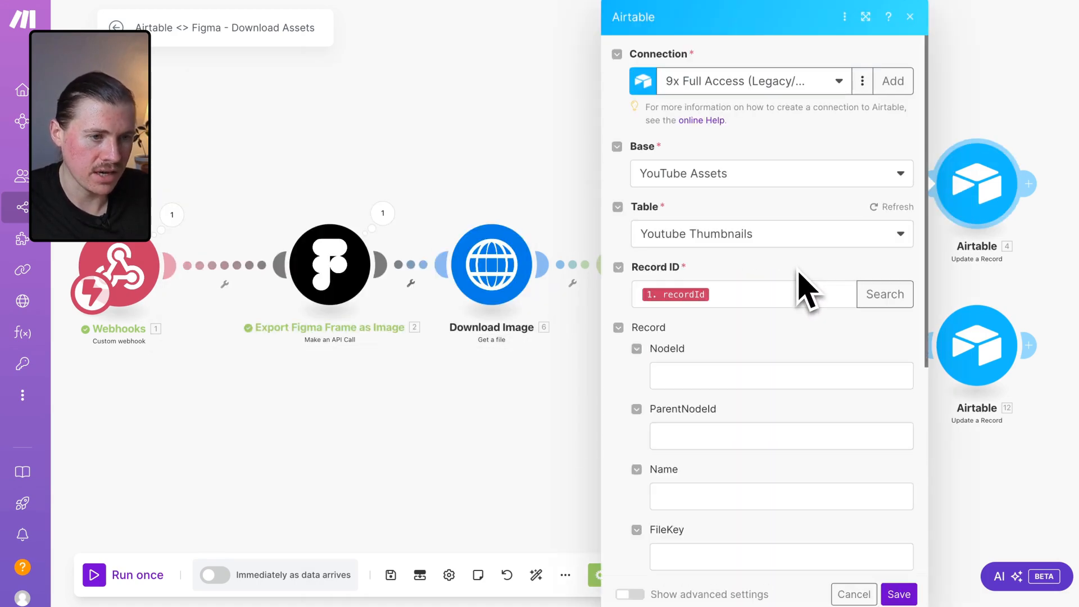
pyautogui.scroll(-6, 778, 313)
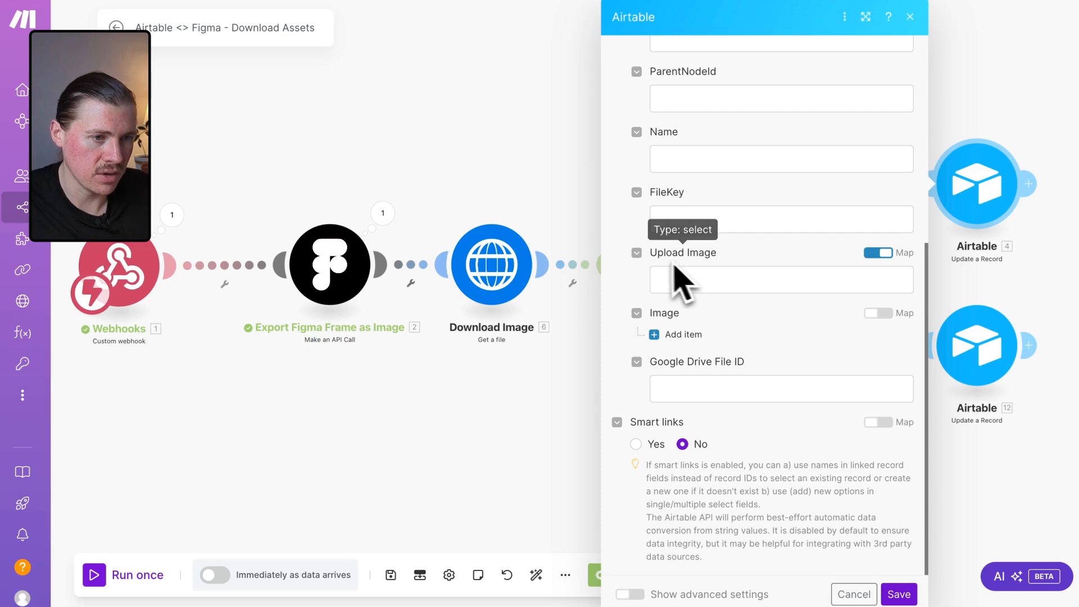
pyautogui.click(883, 253)
pyautogui.click(898, 282)
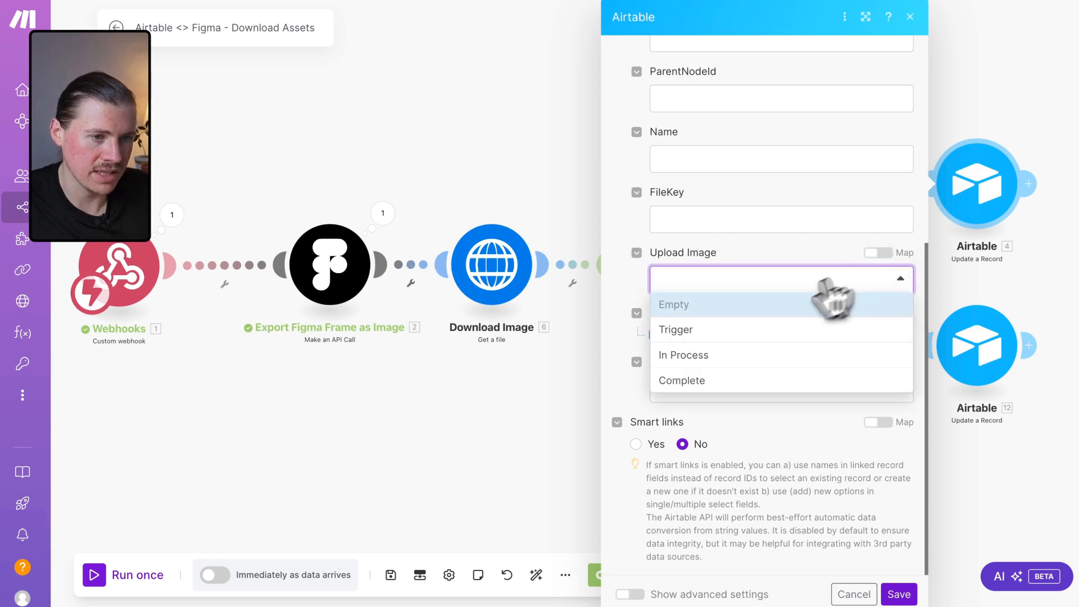
pyautogui.click(713, 376)
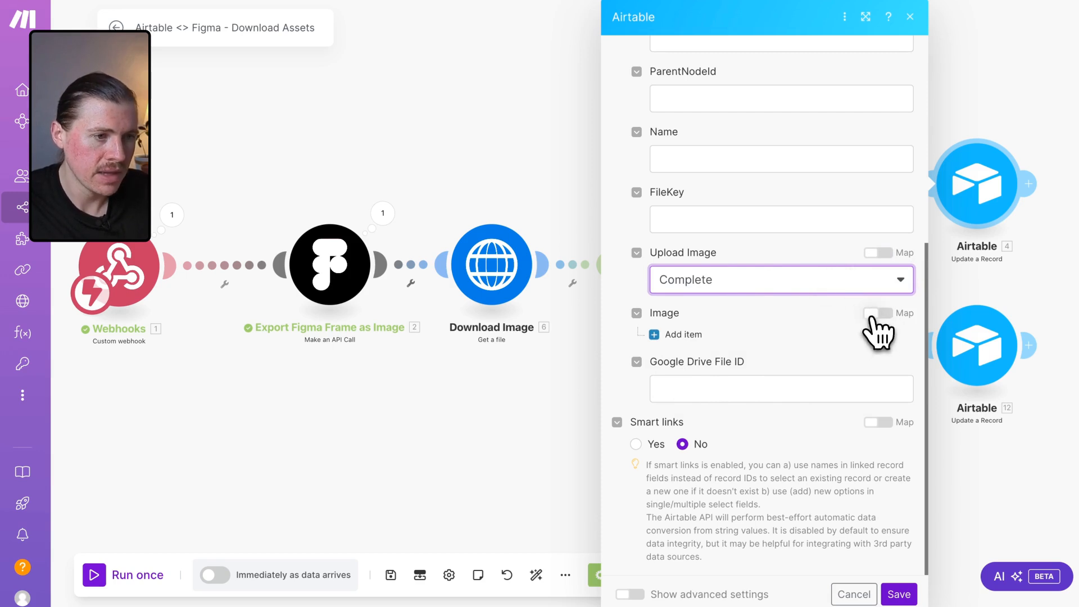
# Add an Image attachment item and use the Download Image module's URL expression as its File URL.
pyautogui.click(874, 313)
pyautogui.click(880, 313)
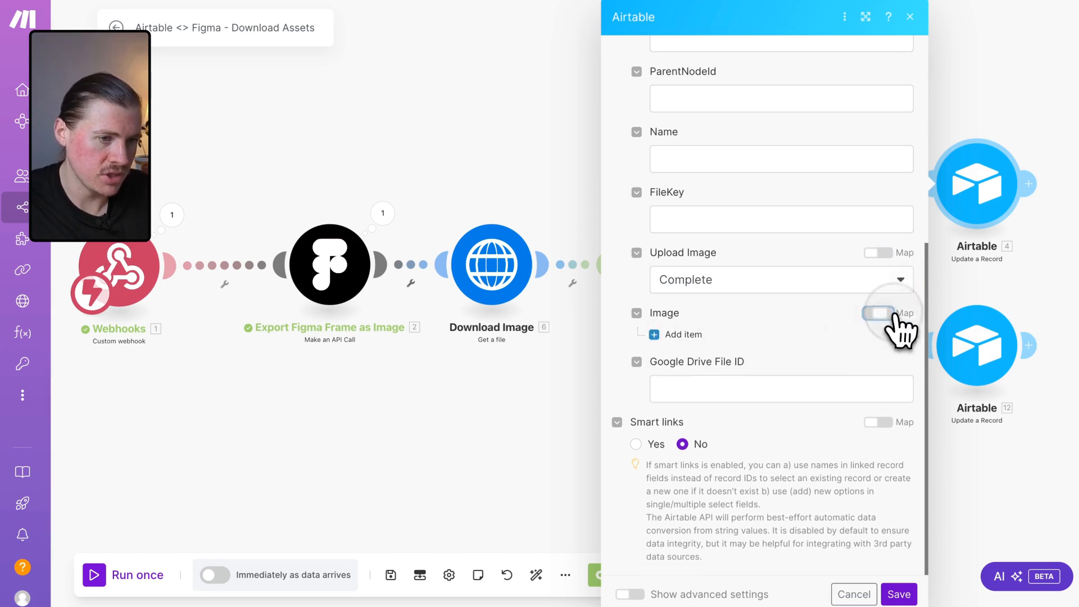
pyautogui.click(684, 334)
pyautogui.click(731, 381)
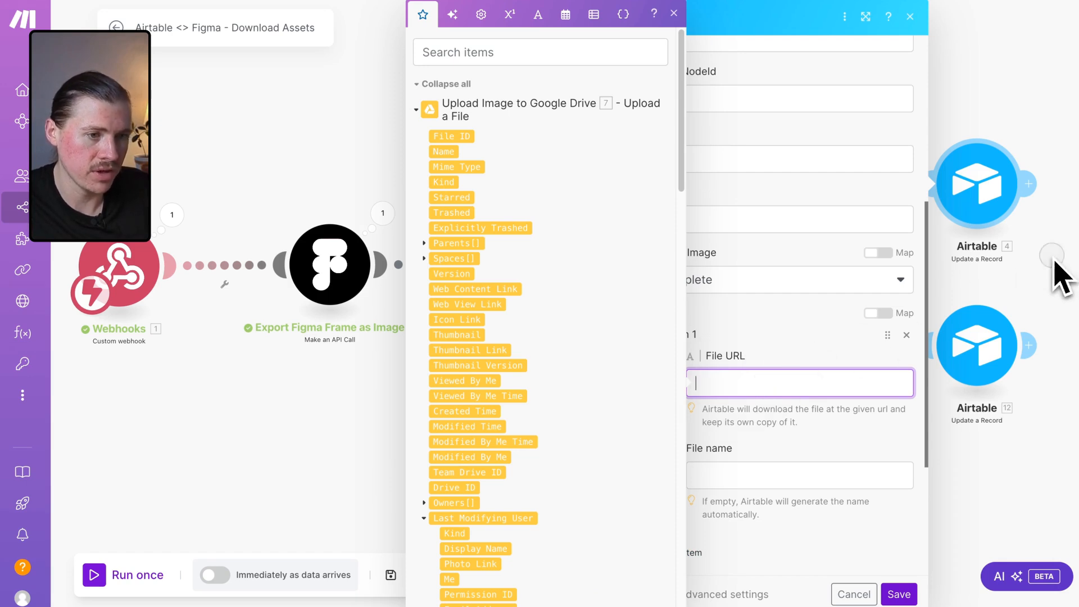
pyautogui.click(1062, 276)
pyautogui.click(491, 264)
pyautogui.click(827, 275)
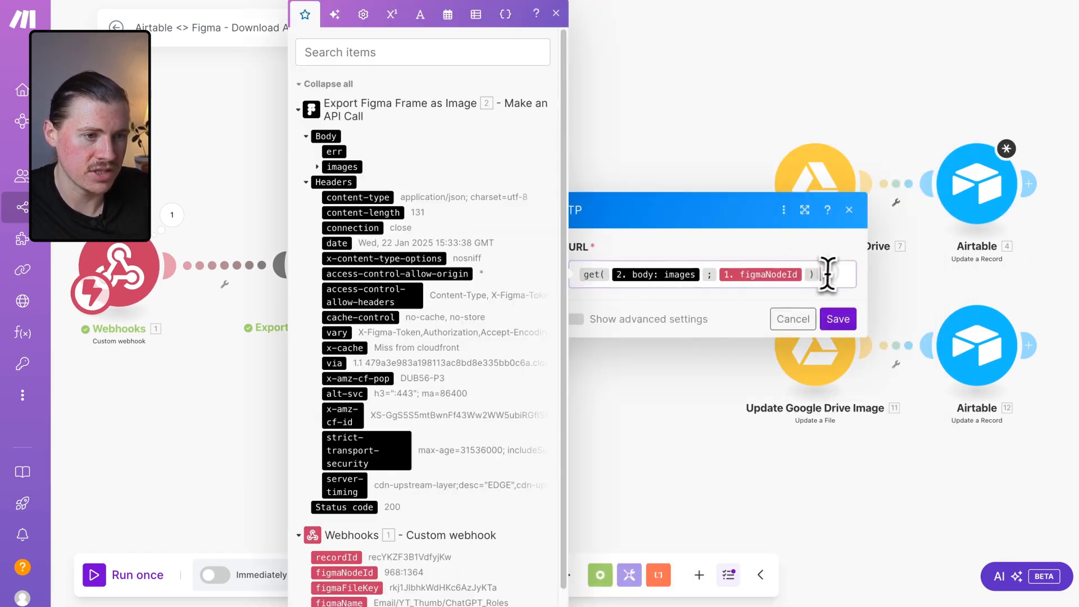
pyautogui.hotkey('ctrl', 'a')
pyautogui.hotkey('ctrl', 'c')
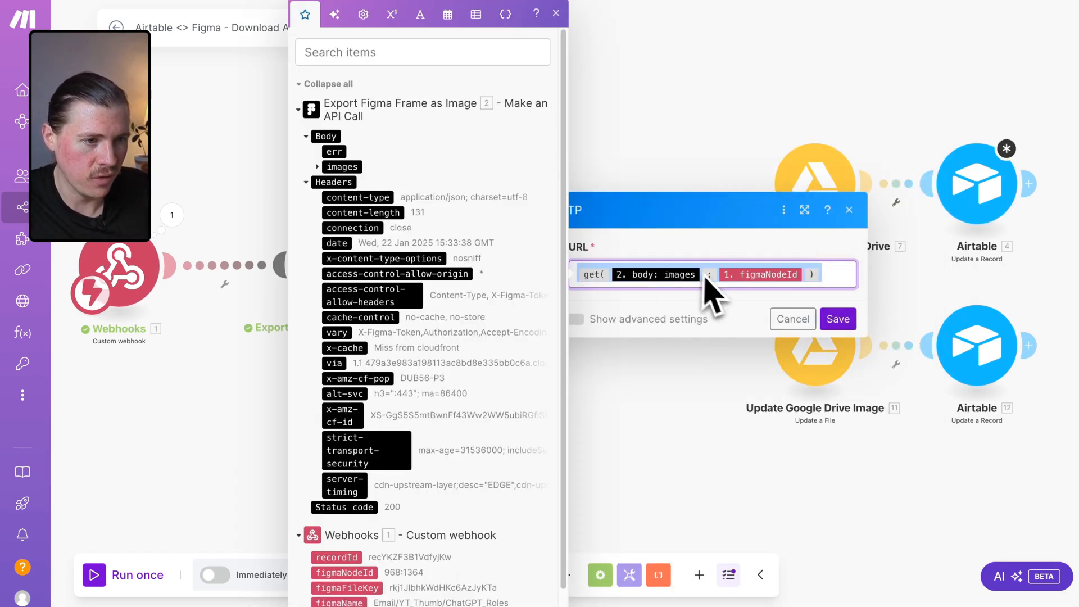
pyautogui.click(961, 225)
pyautogui.scroll(-5, 734, 404)
pyautogui.click(778, 433)
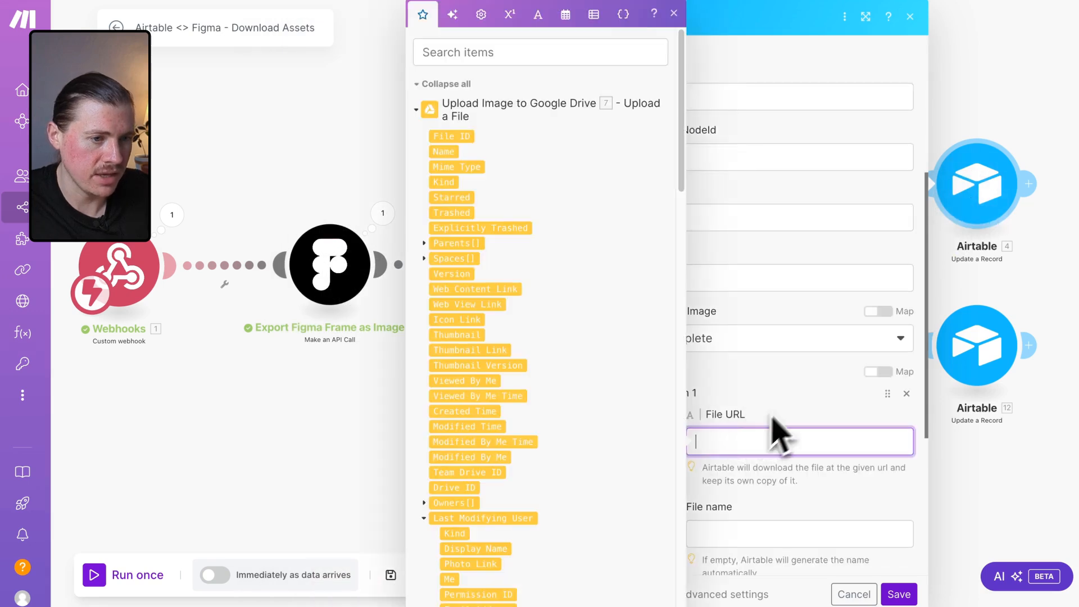
pyautogui.hotkey('ctrl', 'v')
# Map the webhook's figmaName into the Image item's File name.
pyautogui.scroll(-3, 783, 414)
pyautogui.click(772, 382)
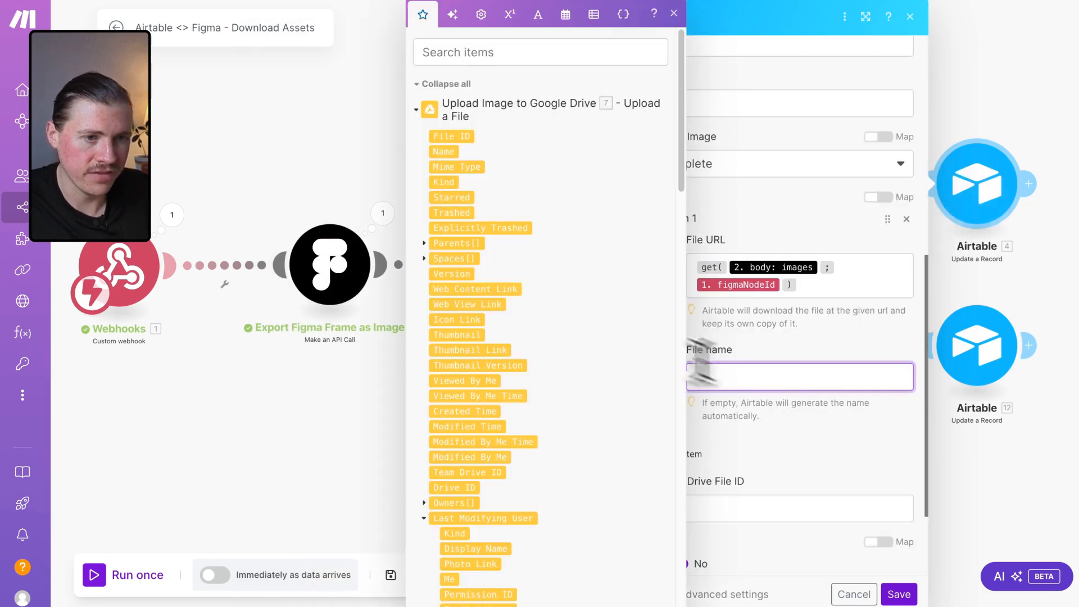
pyautogui.scroll(-10, 560, 298)
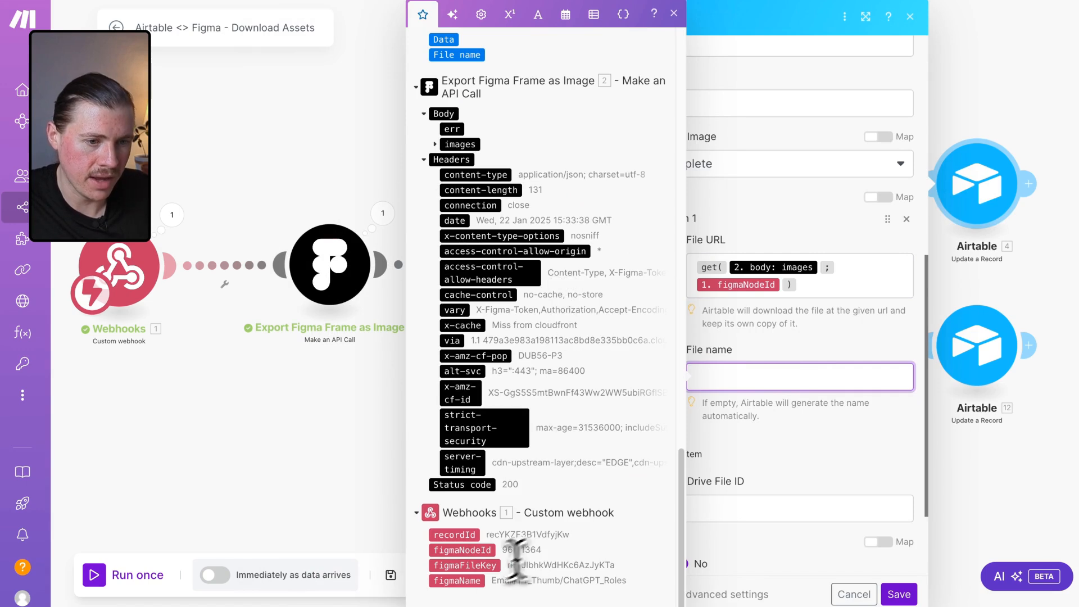
pyautogui.click(458, 580)
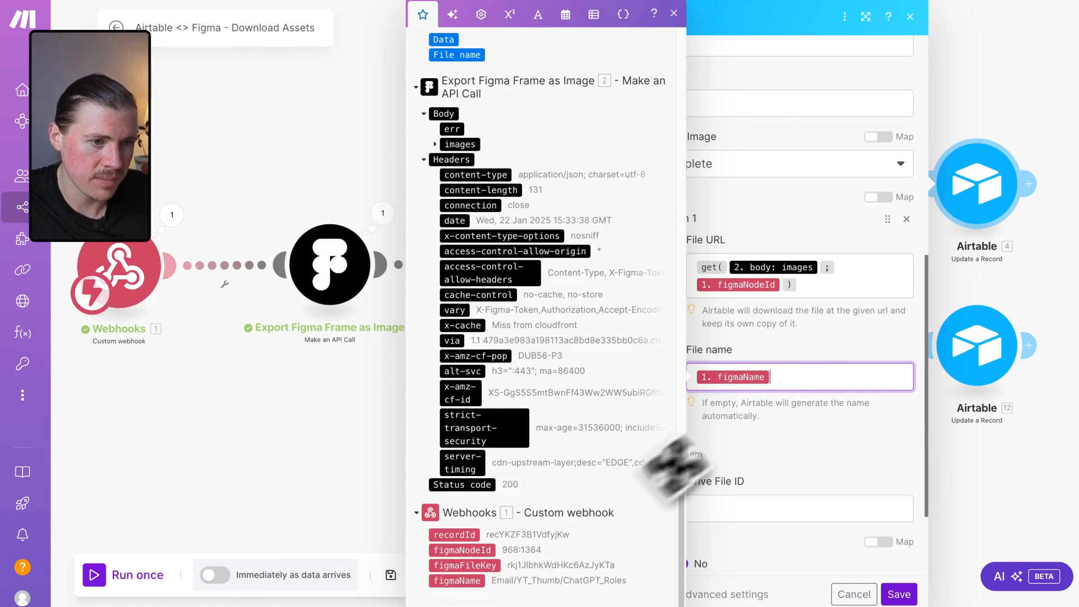
# Map the Google Drive upload's File ID into Google Drive File ID and save the Airtable module.
pyautogui.click(790, 462)
pyautogui.click(695, 511)
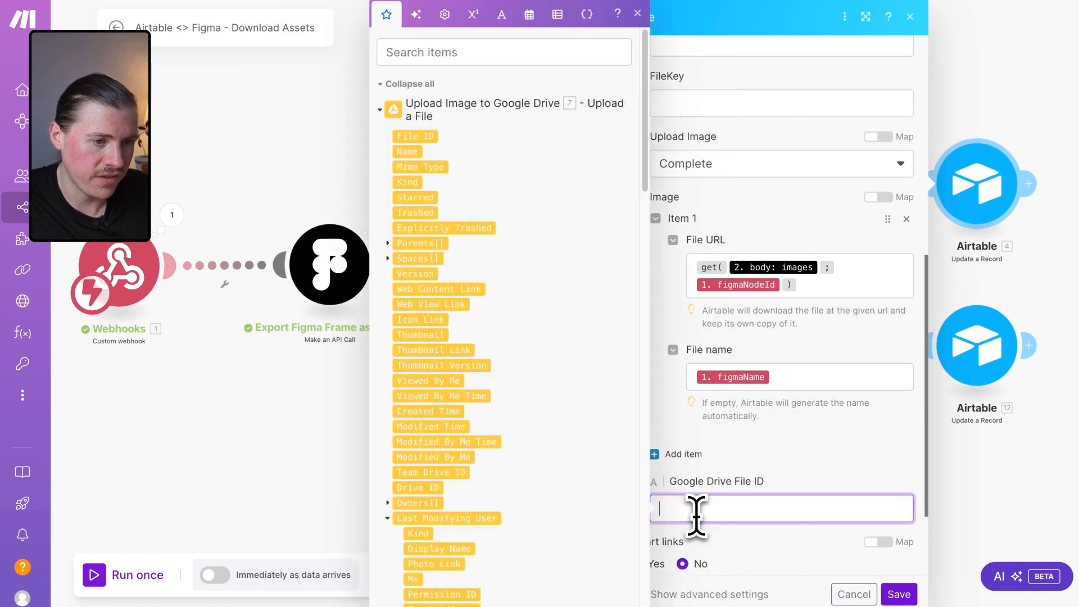
pyautogui.click(427, 140)
pyautogui.click(809, 467)
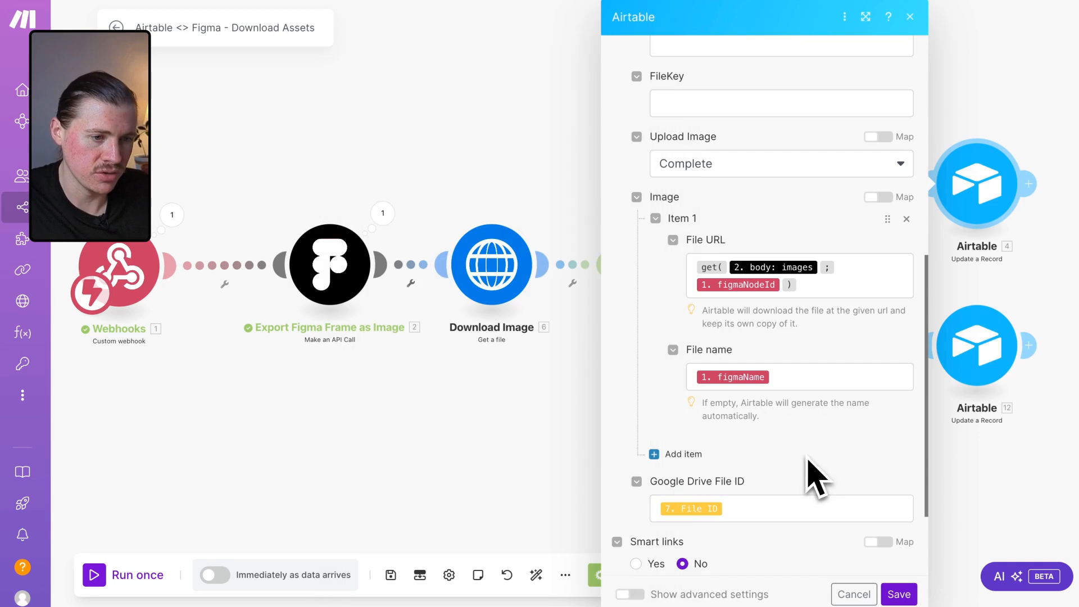
pyautogui.scroll(-2, 809, 471)
pyautogui.click(899, 593)
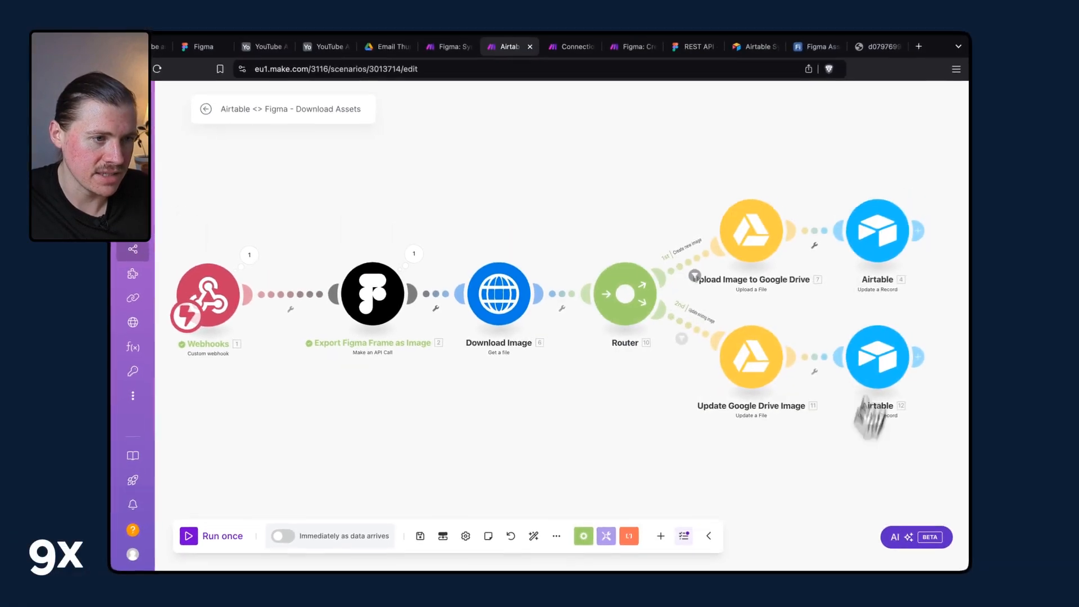
# Inspect the Update Google Drive Image module's settings and its File ID mapping.
pyautogui.rightClick(877, 357)
pyautogui.scroll(-2, 834, 308)
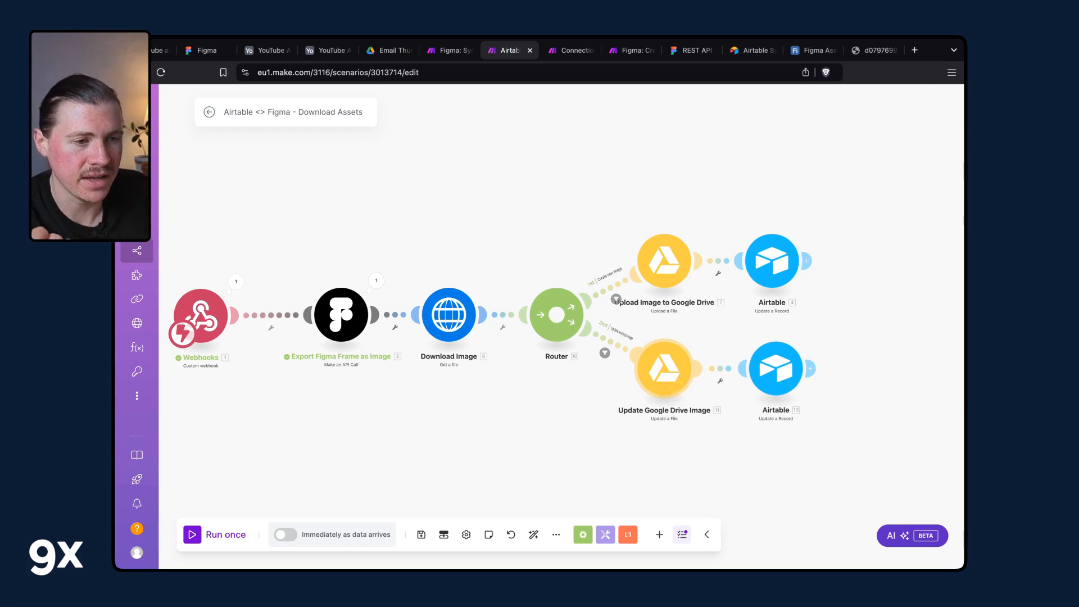
pyautogui.click(664, 369)
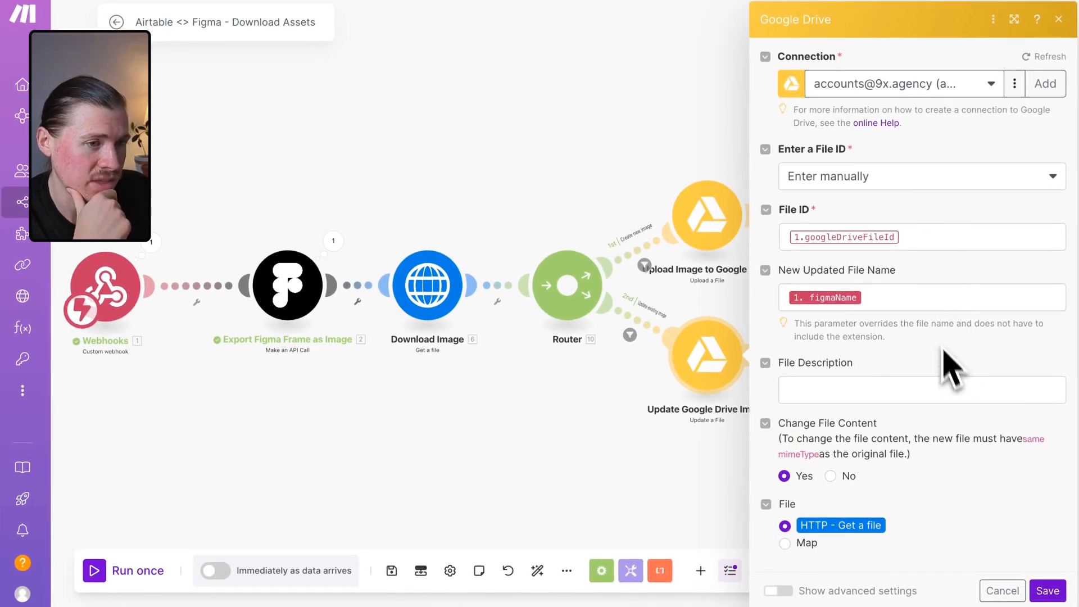
pyautogui.click(893, 237)
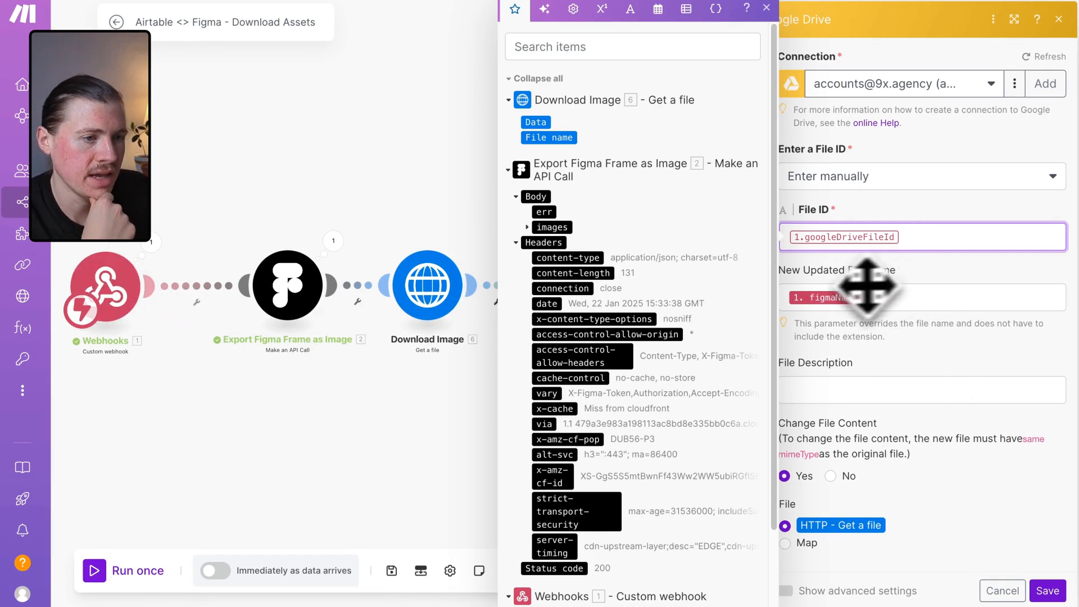
pyautogui.click(469, 447)
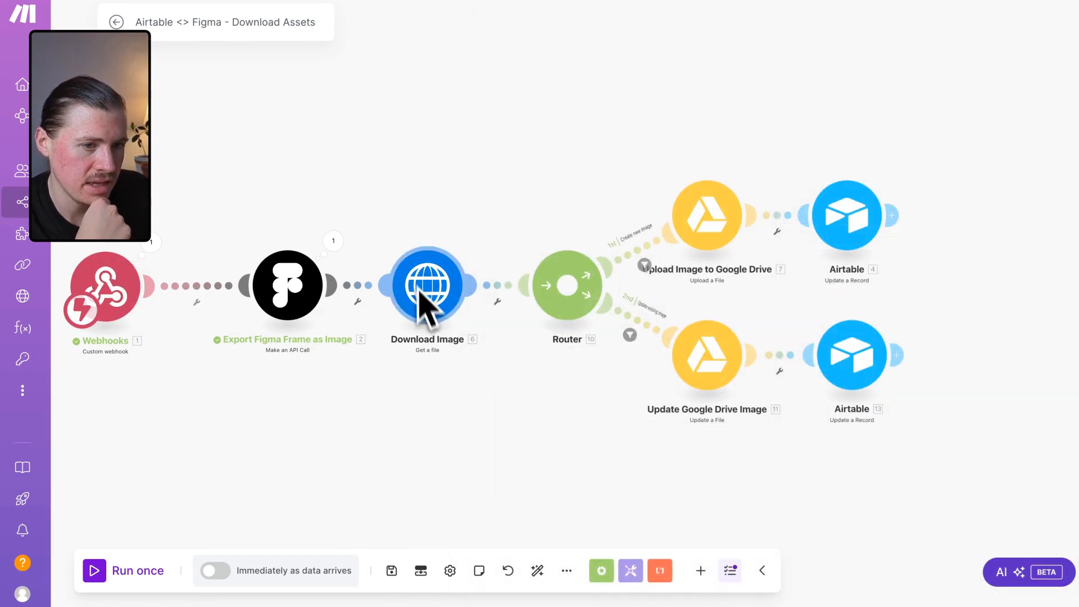
# Replace the lower branch's Airtable module with a clone of the upper Airtable Update a Record module after Update Google Drive Image.
pyautogui.rightClick(850, 224)
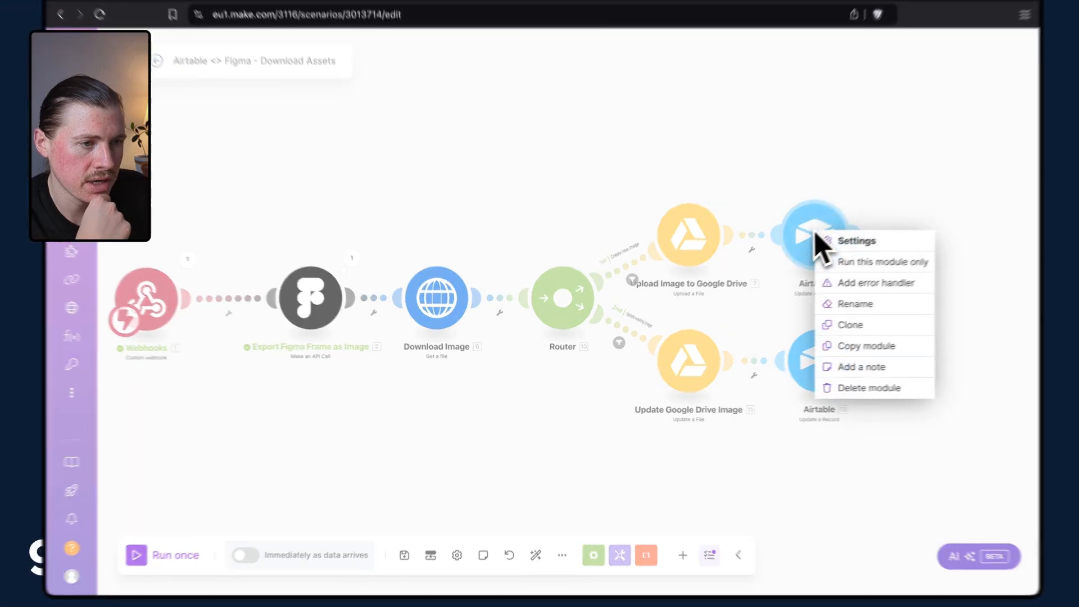
pyautogui.click(885, 310)
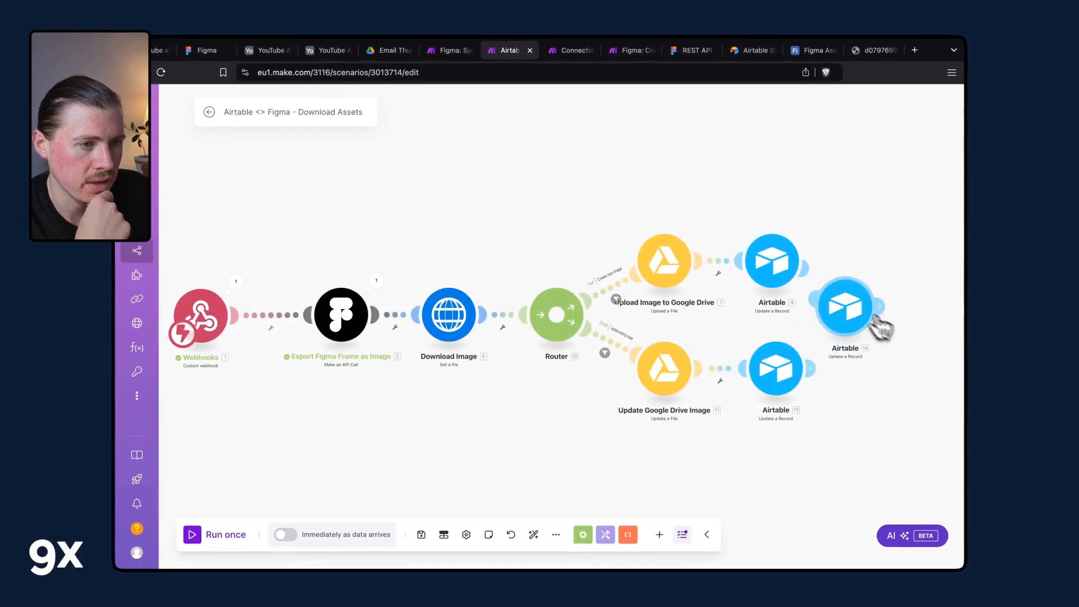
pyautogui.click(896, 378)
pyautogui.rightClick(787, 373)
pyautogui.click(833, 510)
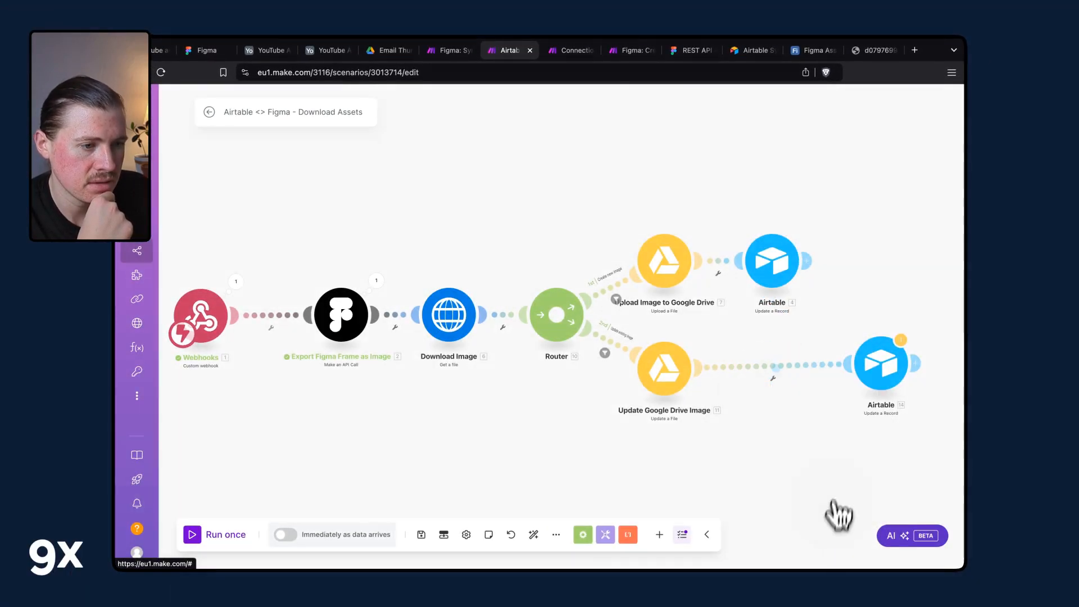
pyautogui.moveTo(881, 388); pyautogui.dragTo(785, 404)
# In the cloned Airtable module, map Update Google Drive Image's File ID into Google Drive File ID and save the scenario.
pyautogui.click(793, 393)
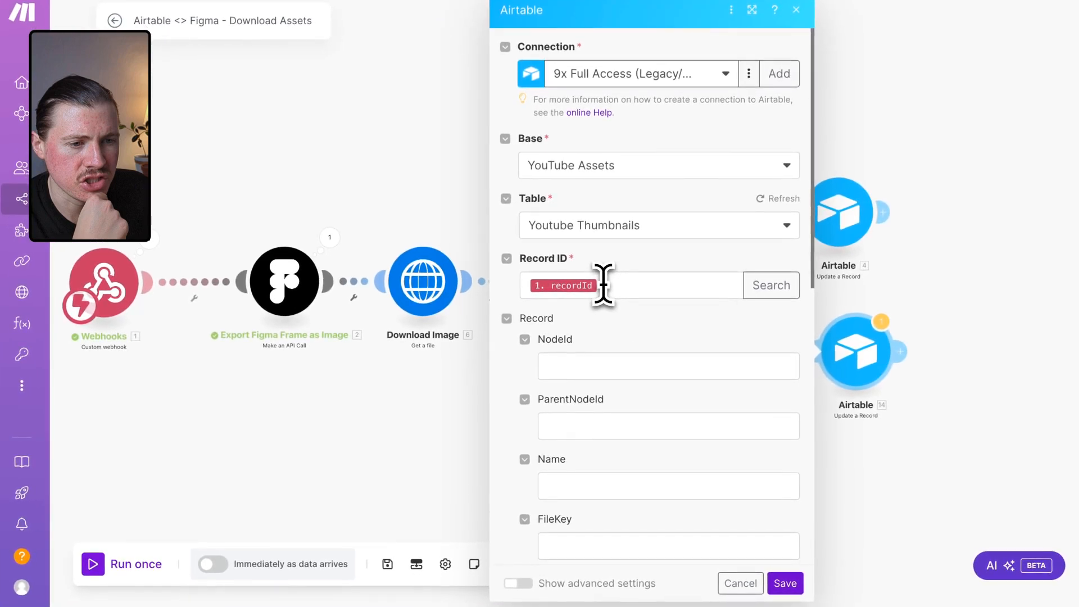
pyautogui.click(603, 284)
pyautogui.click(646, 329)
pyautogui.scroll(-8, 646, 328)
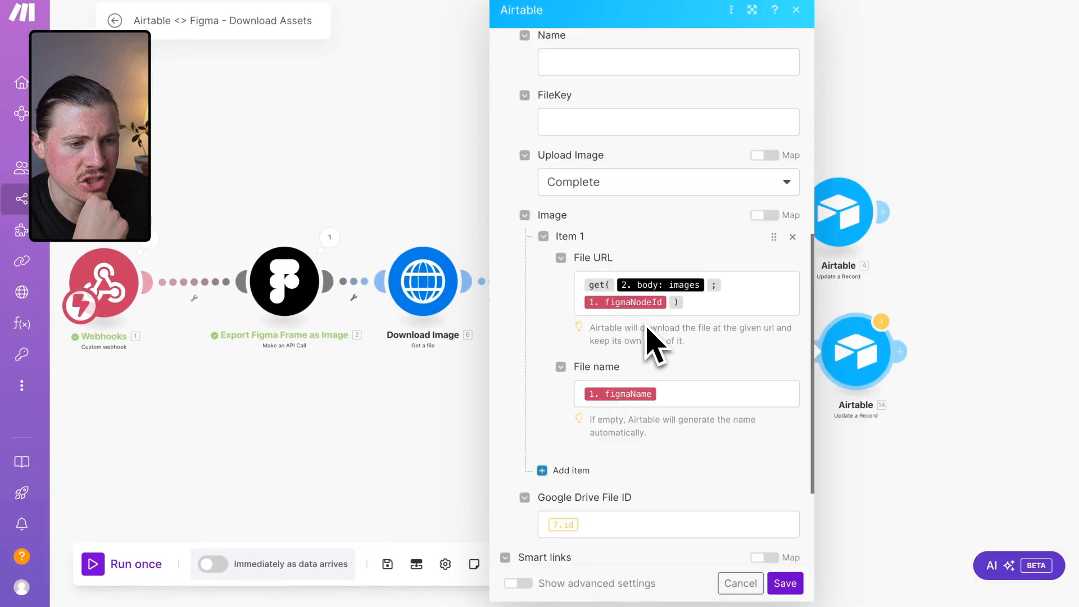
pyautogui.scroll(-2, 651, 337)
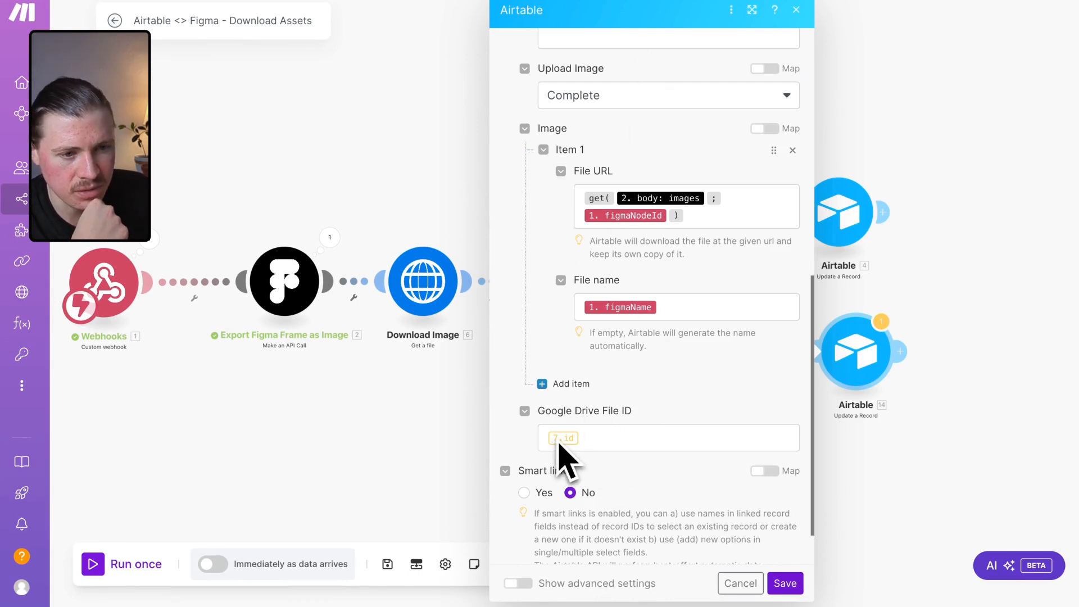
pyautogui.click(458, 430)
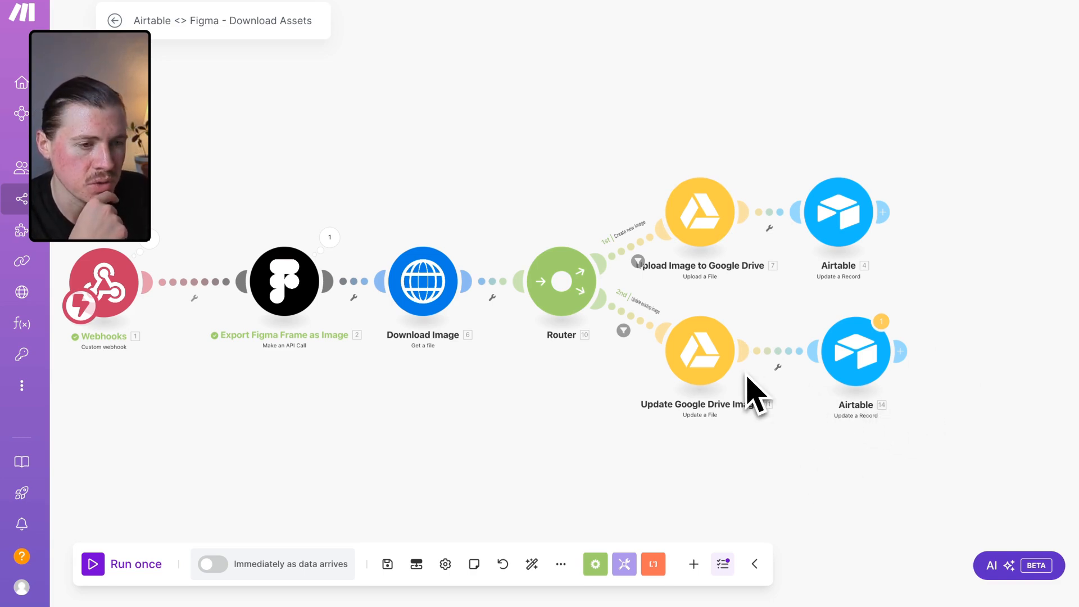
pyautogui.scroll(-2, 753, 393)
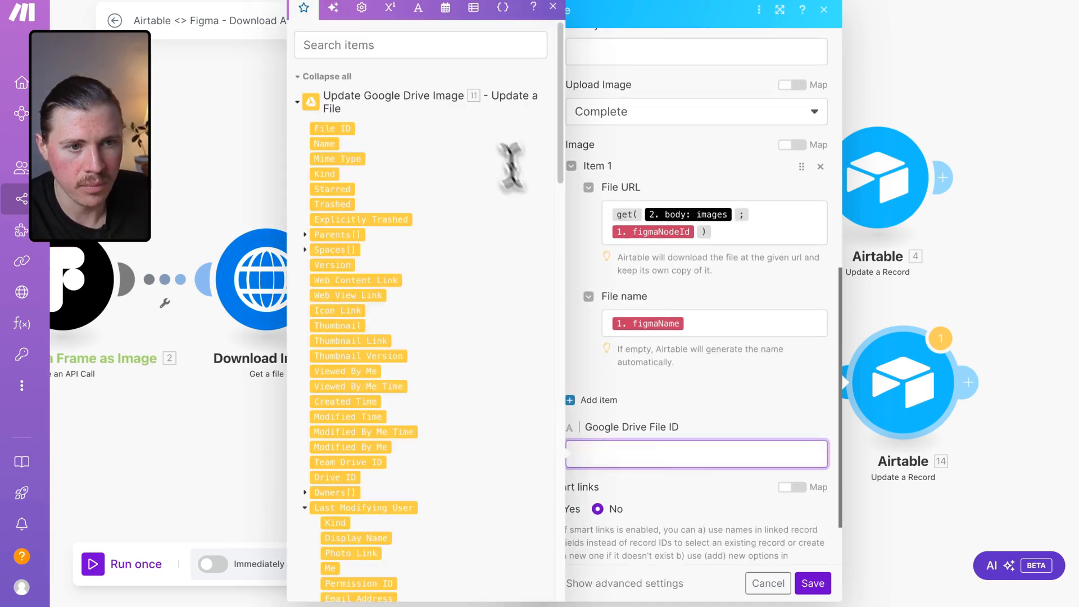
pyautogui.click(340, 129)
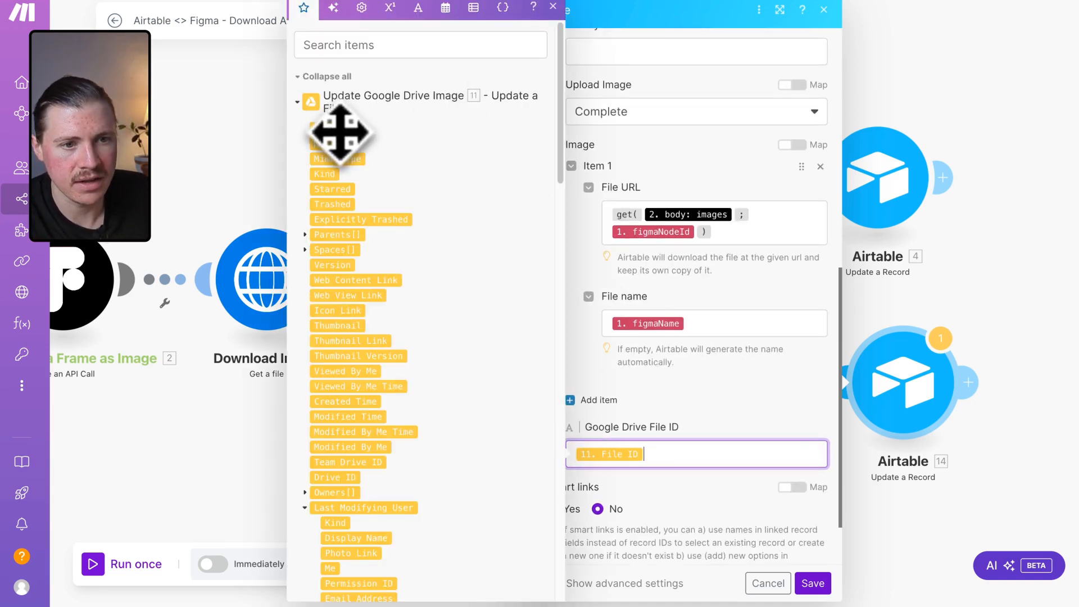
pyautogui.click(723, 433)
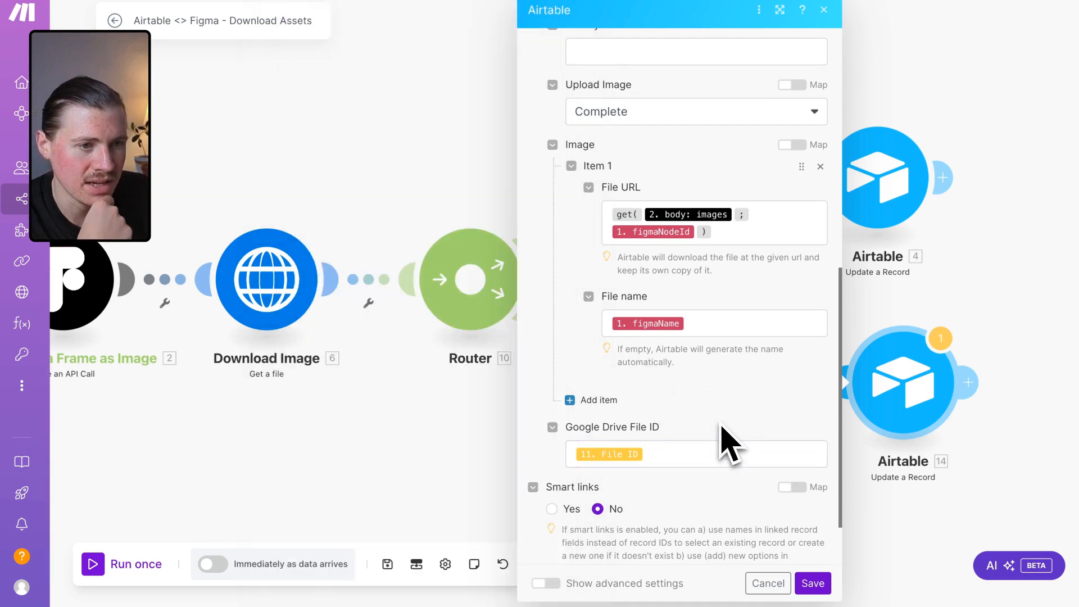
pyautogui.scroll(7, 727, 441)
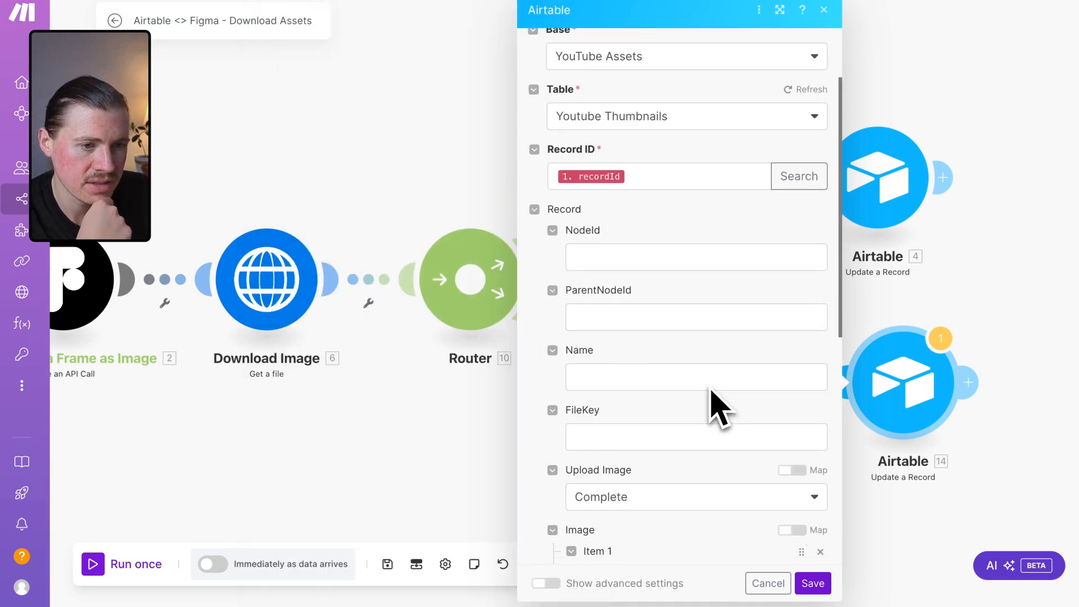
pyautogui.scroll(-4, 719, 405)
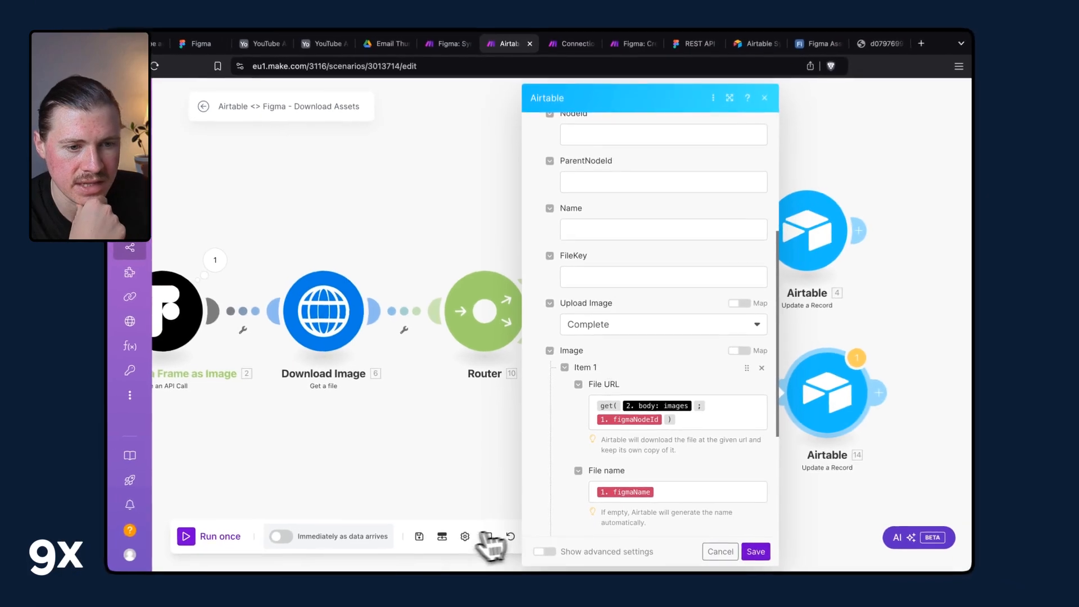
pyautogui.click(419, 536)
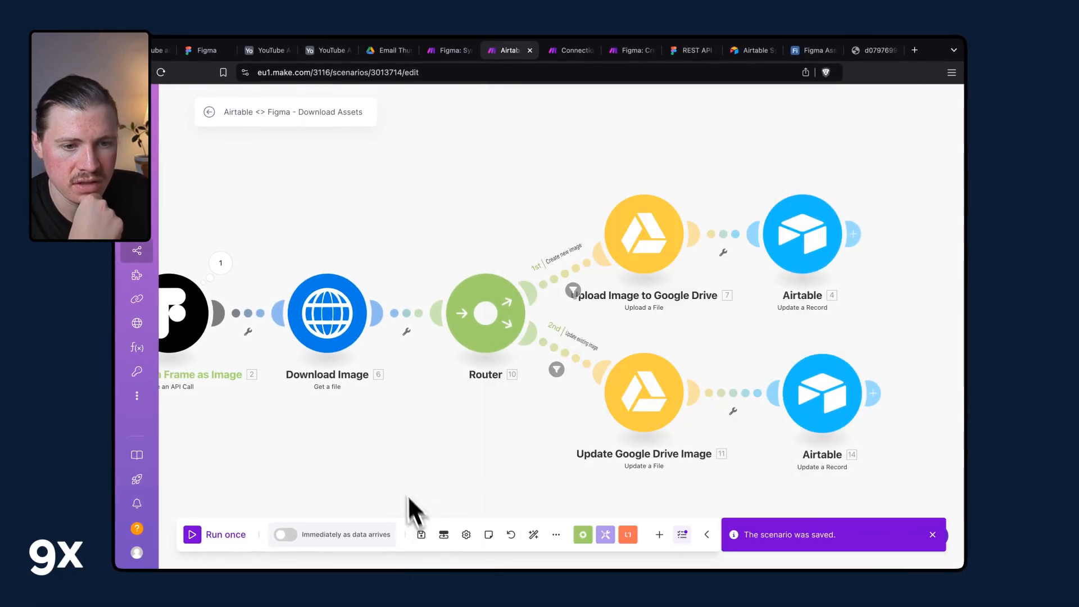
# Turn on scheduling so the scenario runs immediately as data arrives.
pyautogui.click(289, 535)
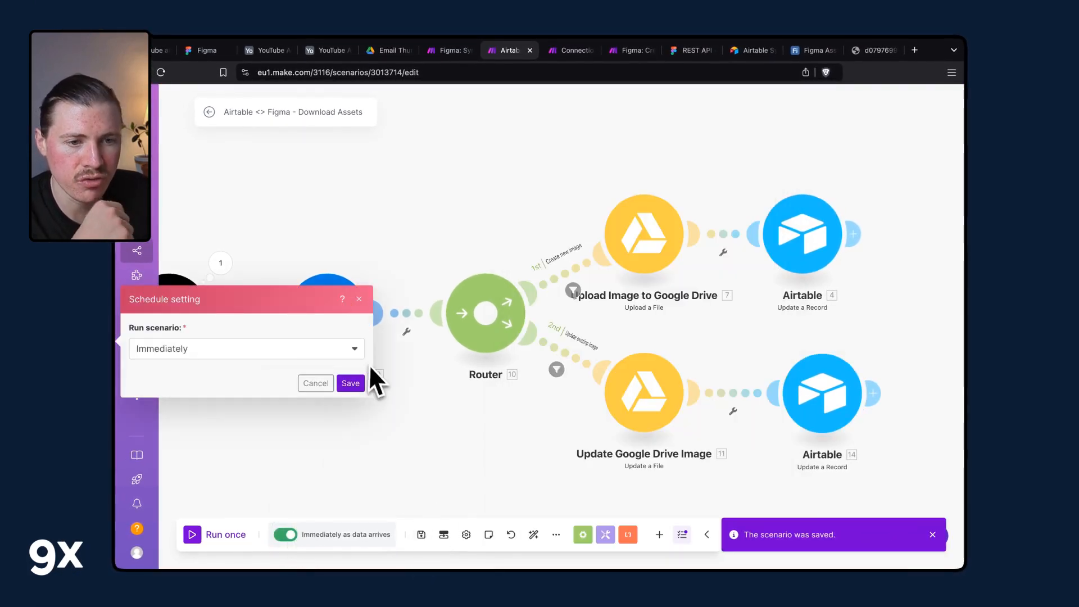
pyautogui.click(354, 383)
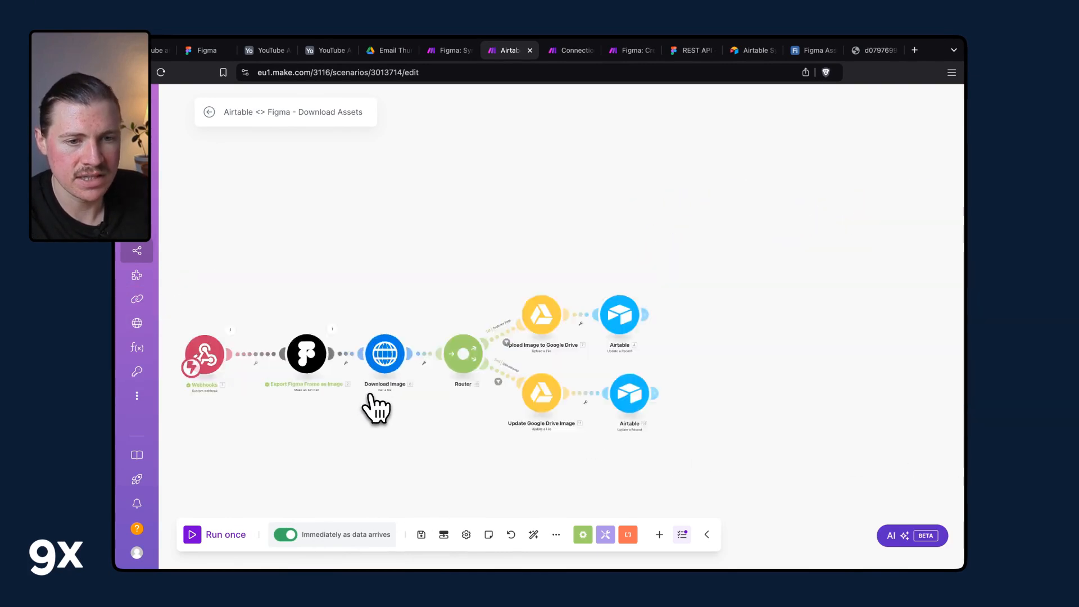
pyautogui.scroll(-5, 368, 397)
pyautogui.scroll(5, 366, 419)
pyautogui.scroll(-5, 364, 423)
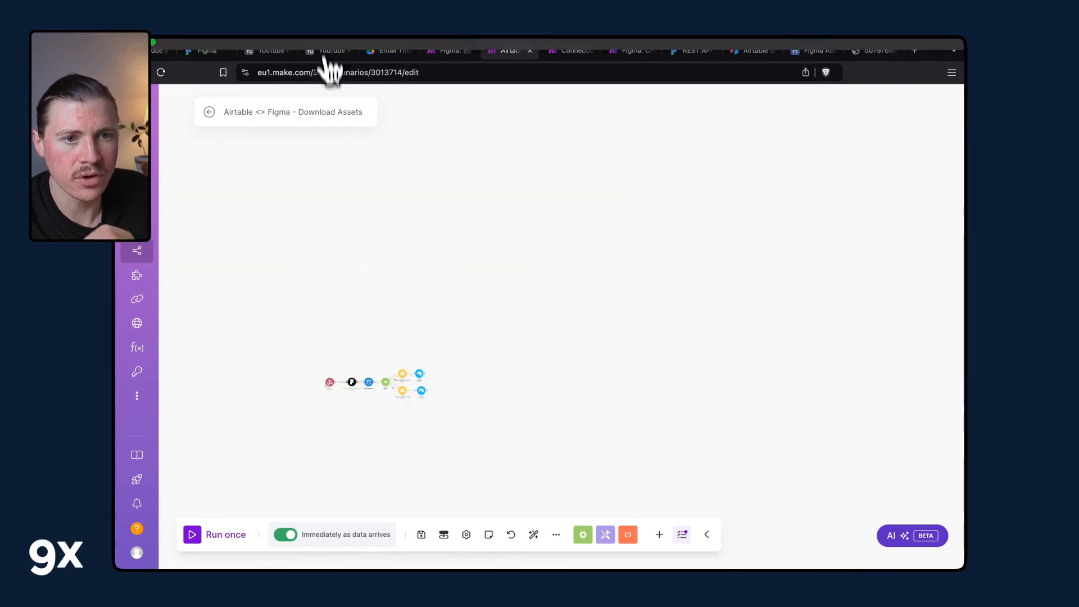
# Switch to the Airtable automation and leave the run-script editor.
pyautogui.click(269, 45)
pyautogui.click(927, 150)
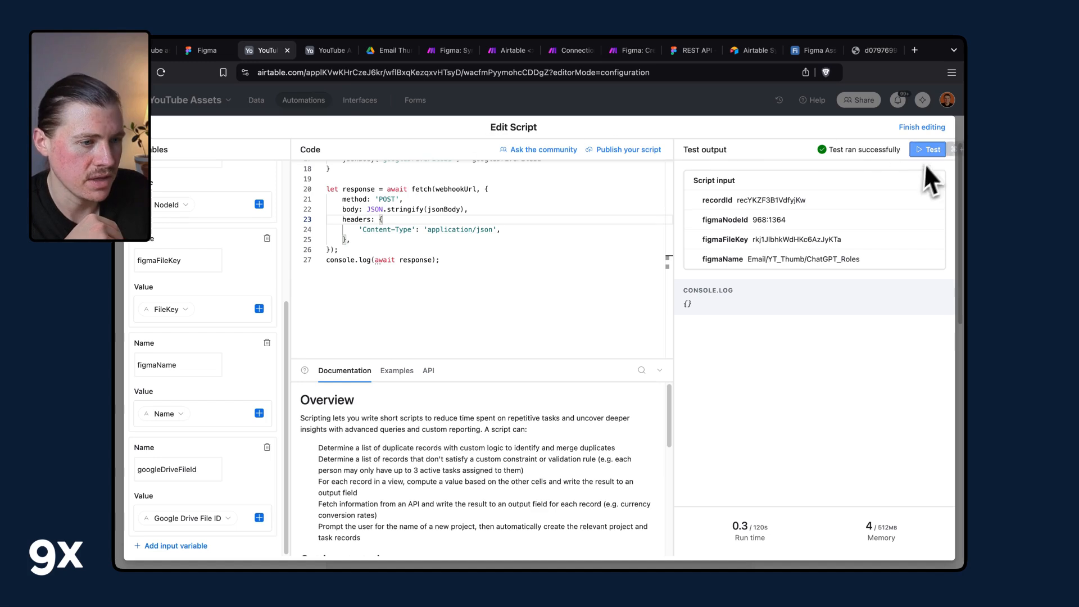
pyautogui.click(352, 130)
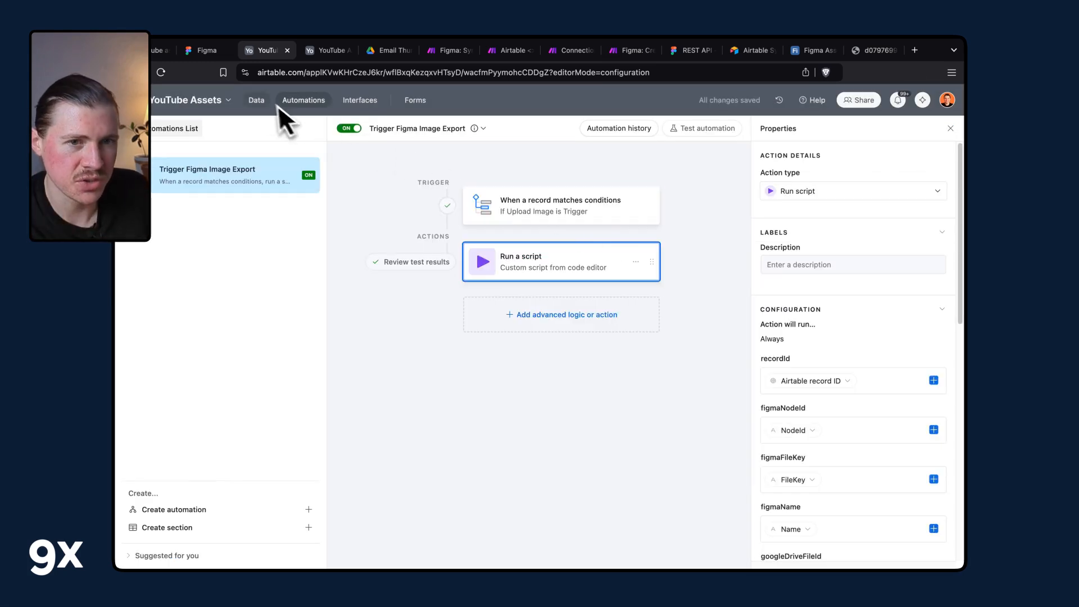
# Open the YouTube Thumbnails table and inspect the Upload Image field's settings.
pyautogui.click(324, 51)
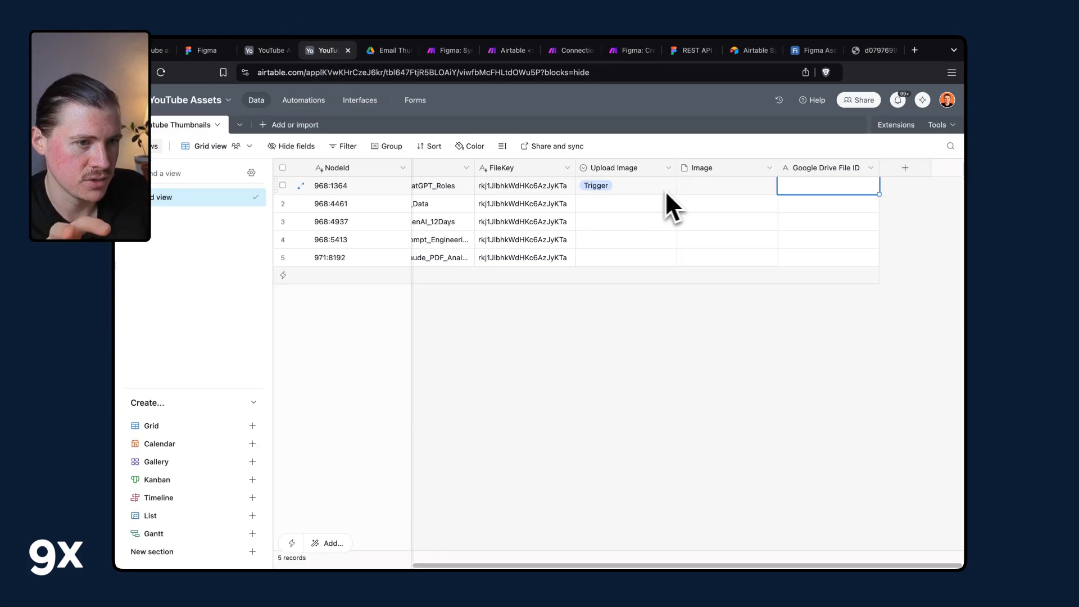
pyautogui.hscroll(-5, 639, 278)
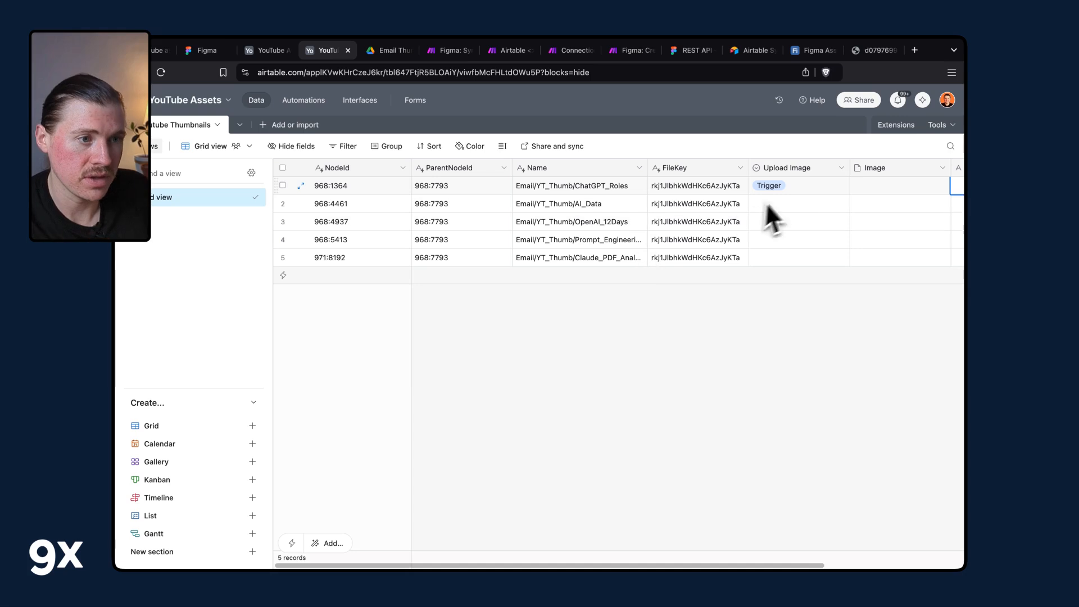
pyautogui.click(841, 168)
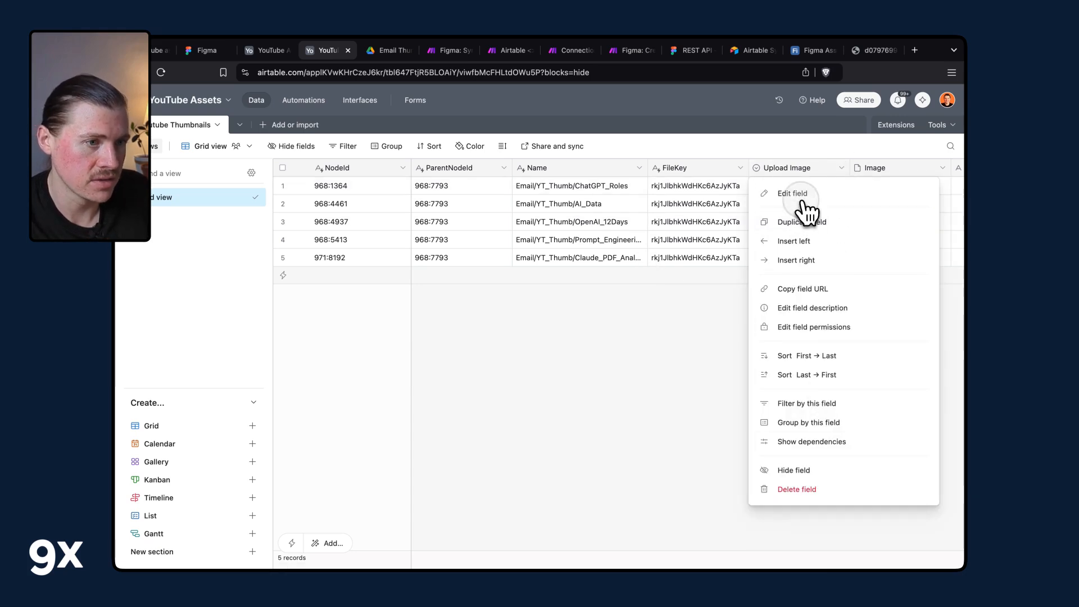
pyautogui.click(775, 190)
pyautogui.click(654, 453)
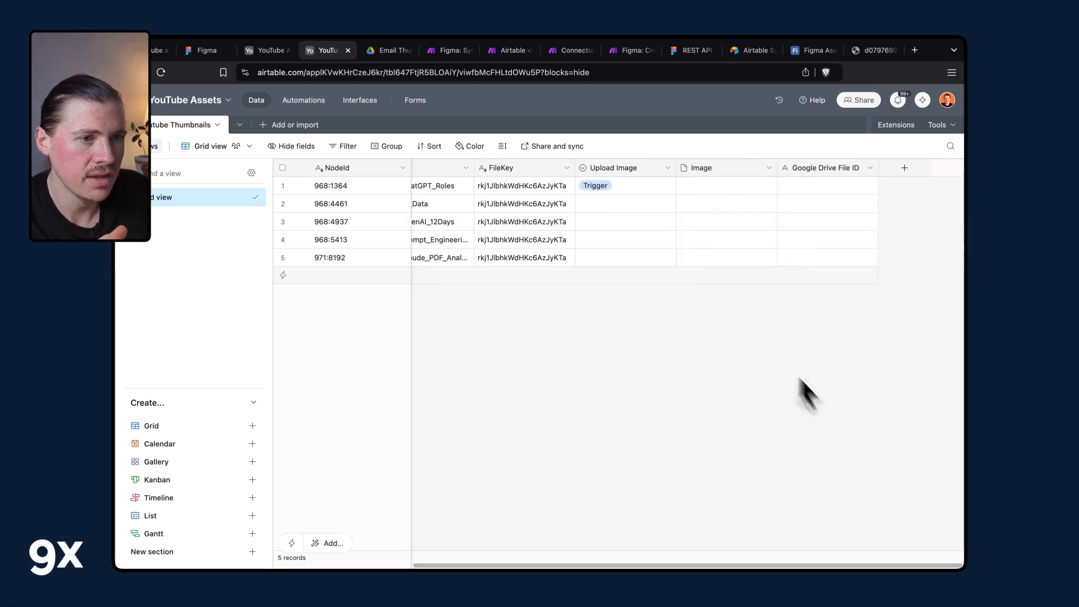
# Set Upload Image to Trigger for the first record and fill it down to all five records.
pyautogui.click(648, 186)
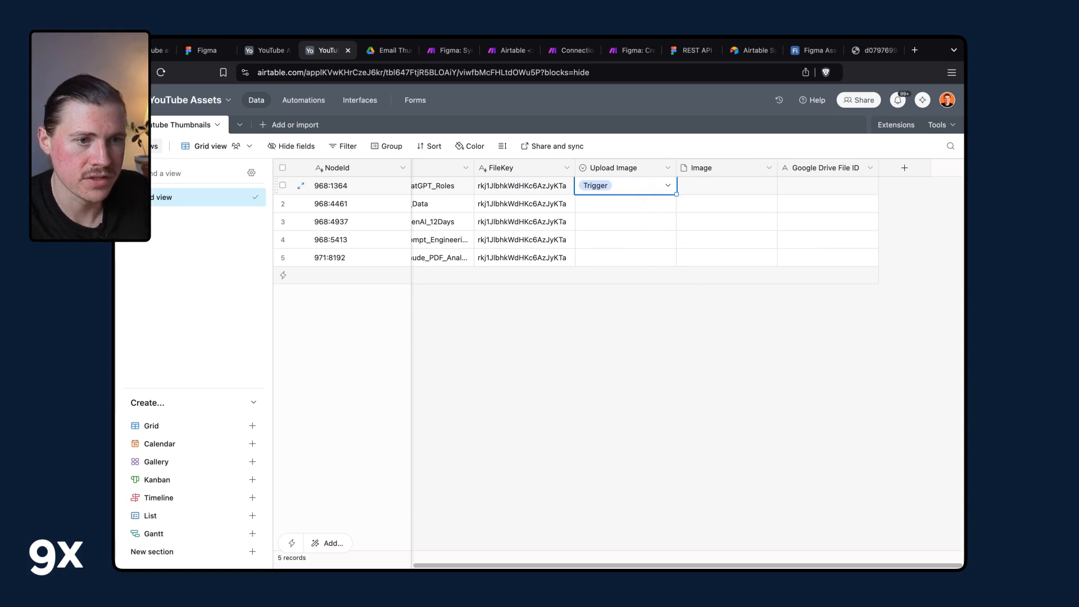
pyautogui.click(649, 186)
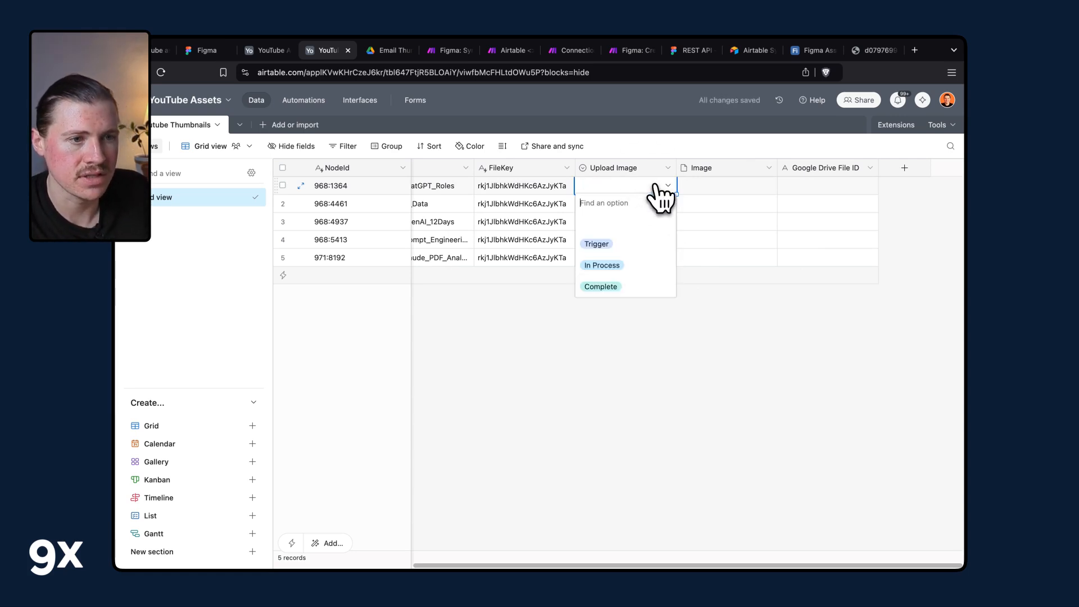
pyautogui.click(618, 241)
pyautogui.moveTo(681, 194); pyautogui.dragTo(692, 337)
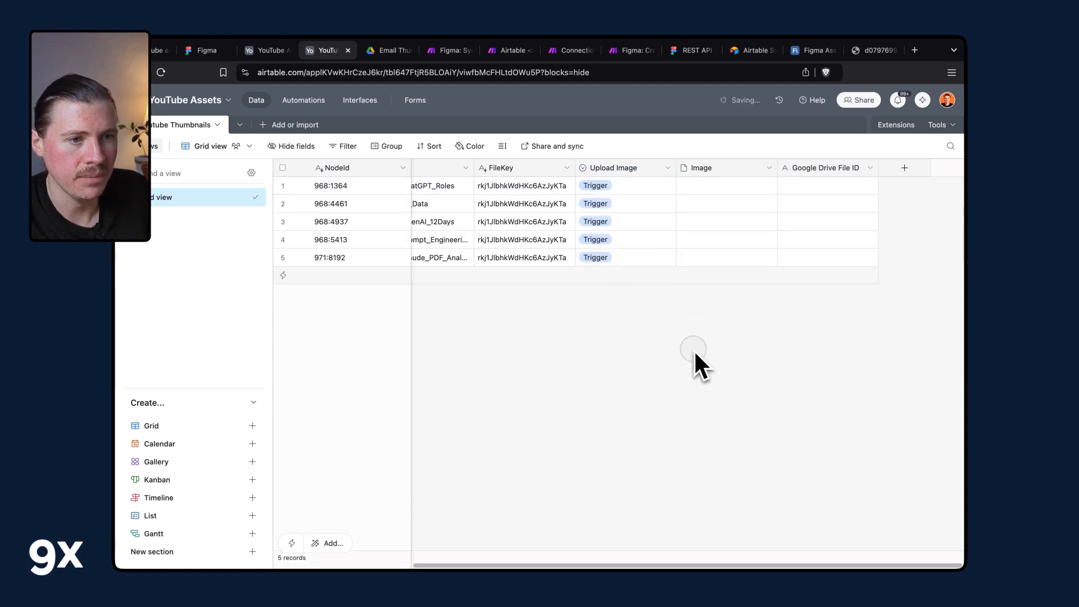
# Check the Airtable automation's run history and the Make scenario's execution history.
pyautogui.click(295, 103)
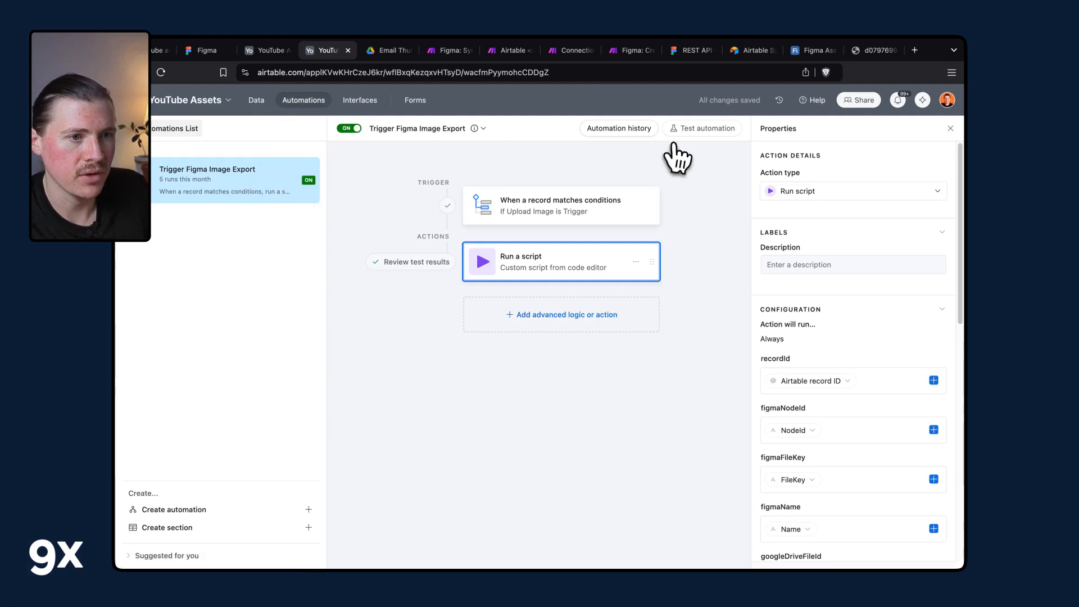
pyautogui.click(639, 132)
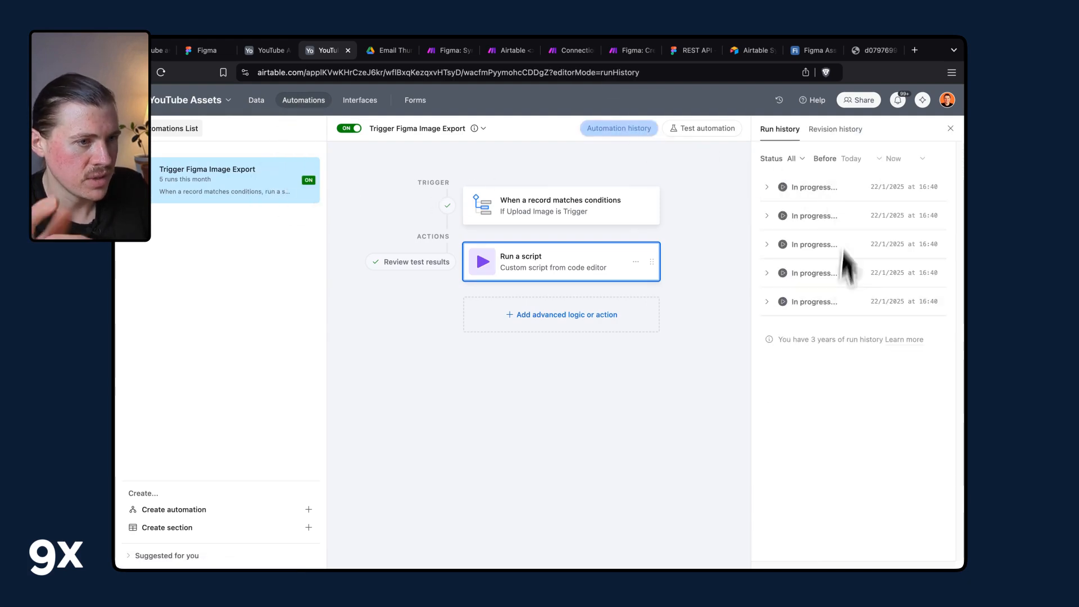
pyautogui.click(510, 52)
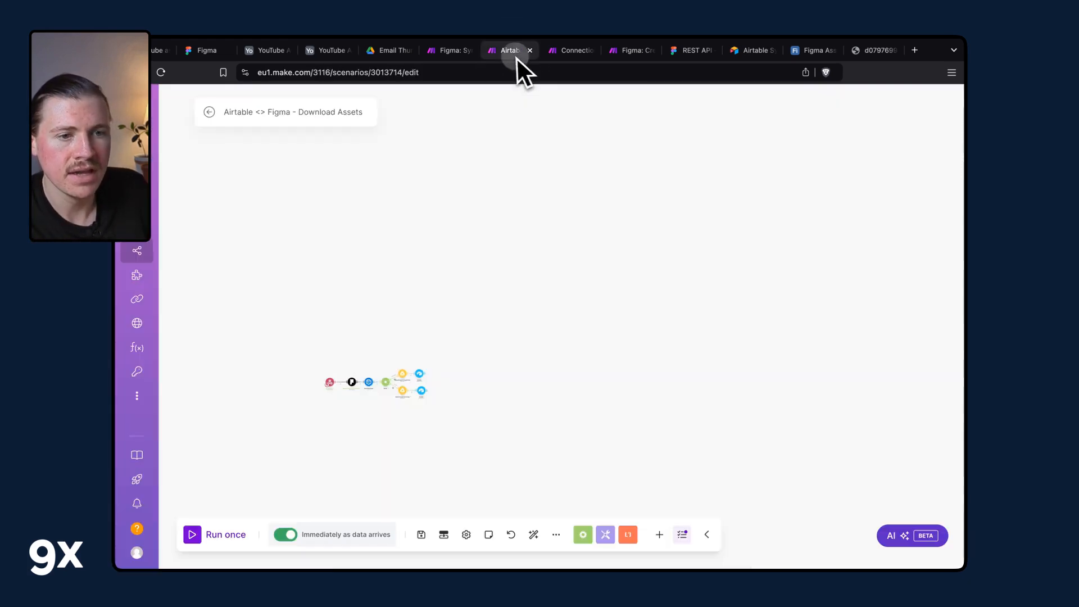
pyautogui.click(533, 534)
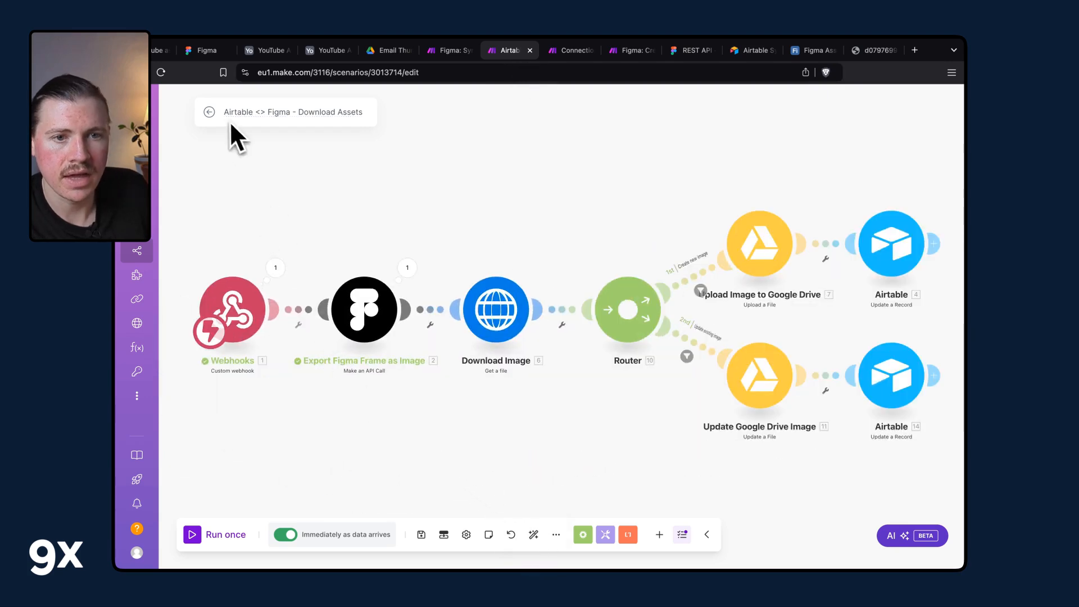
pyautogui.click(209, 112)
pyautogui.click(637, 189)
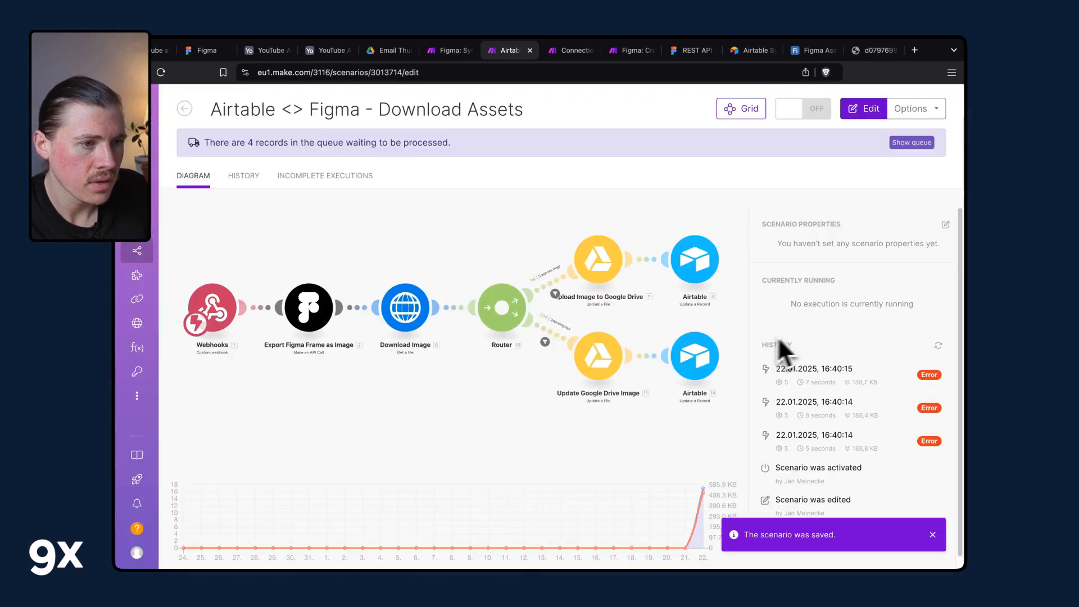
pyautogui.click(885, 373)
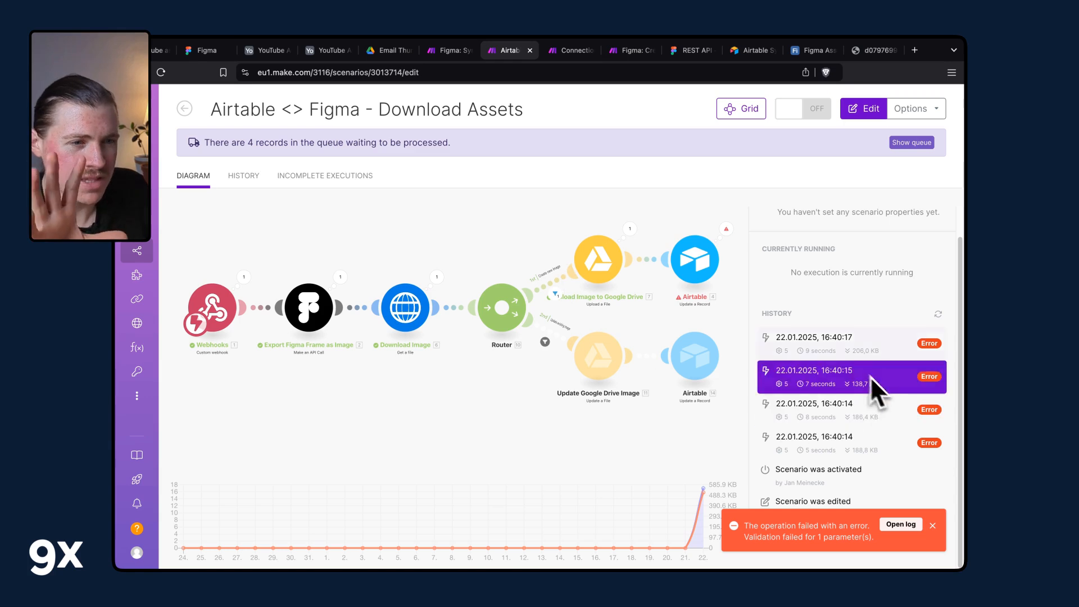
# Open a failed run from the scenario history and inspect the Airtable module's validation error details.
pyautogui.click(814, 388)
pyautogui.click(506, 241)
pyautogui.click(893, 240)
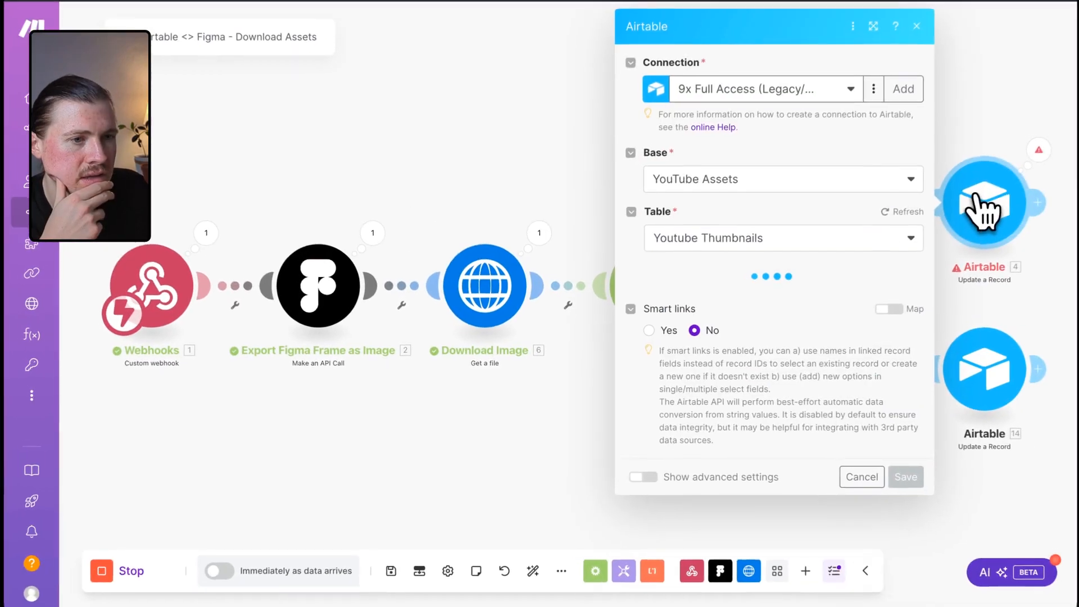
pyautogui.click(1040, 151)
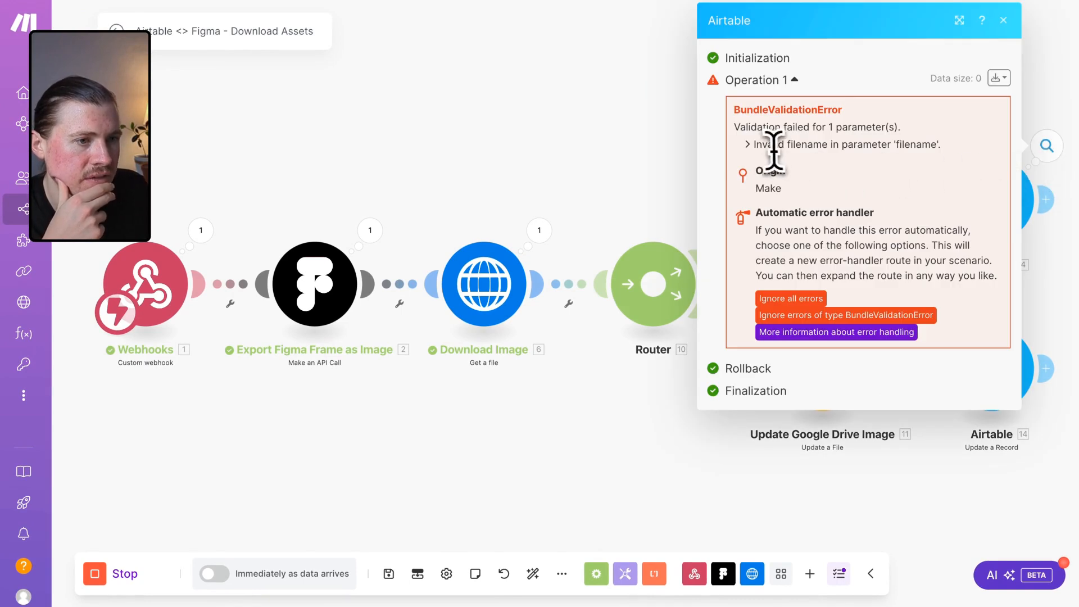
pyautogui.doubleClick(904, 146)
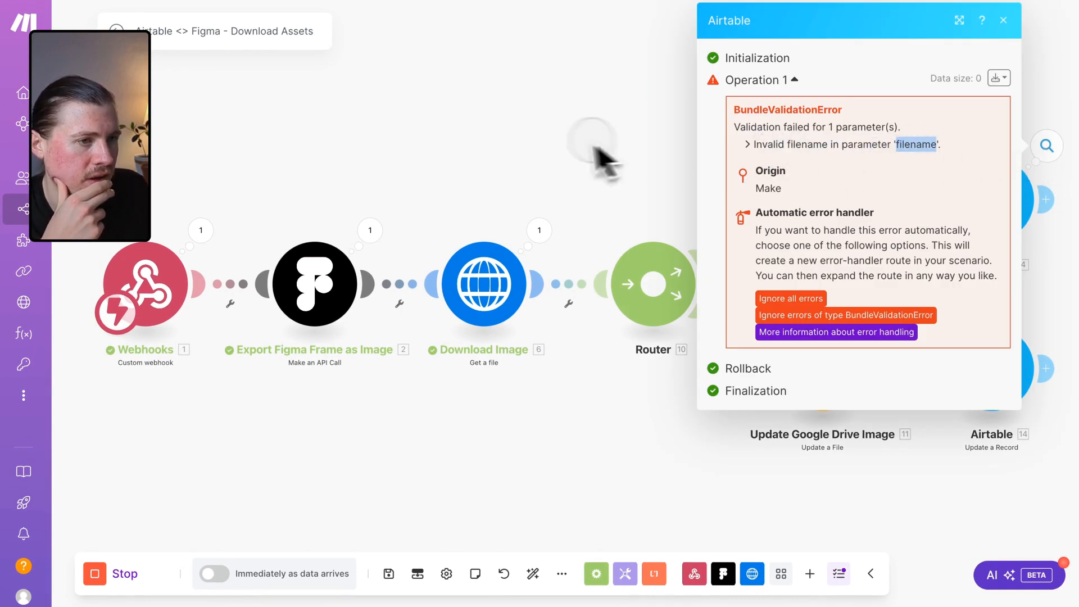
pyautogui.click(602, 161)
# Review the Airtable update module's image mapping and the webhook's output bundle values.
pyautogui.click(966, 200)
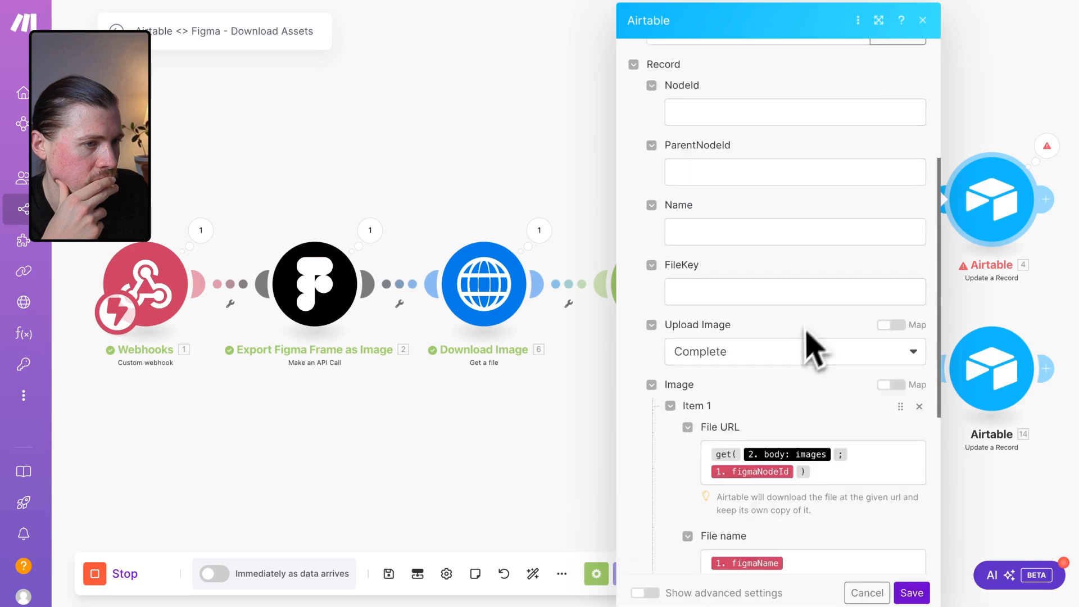
pyautogui.scroll(-5, 809, 351)
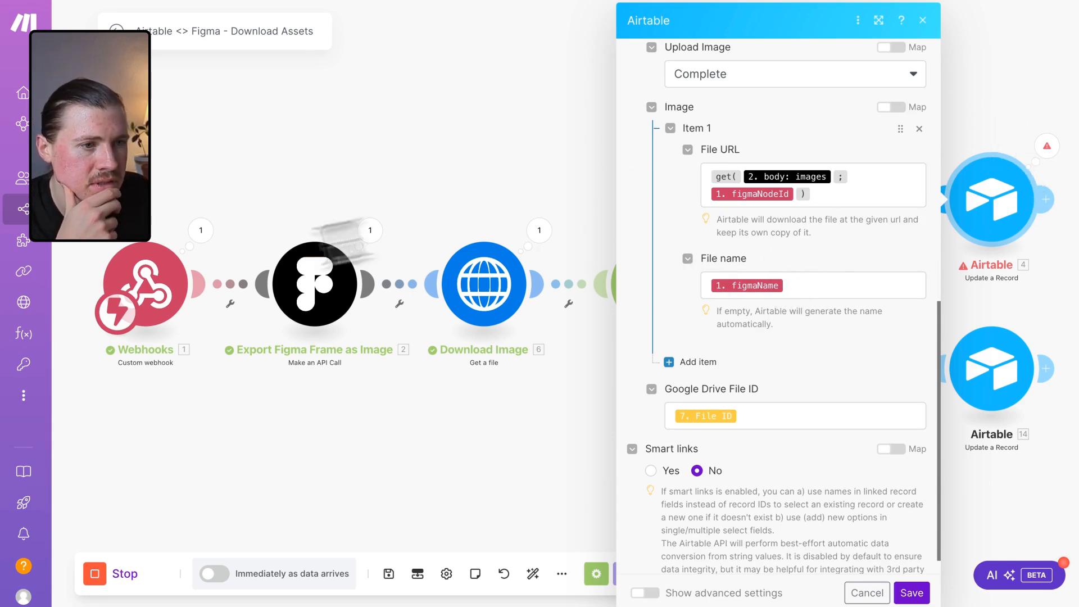
pyautogui.click(203, 229)
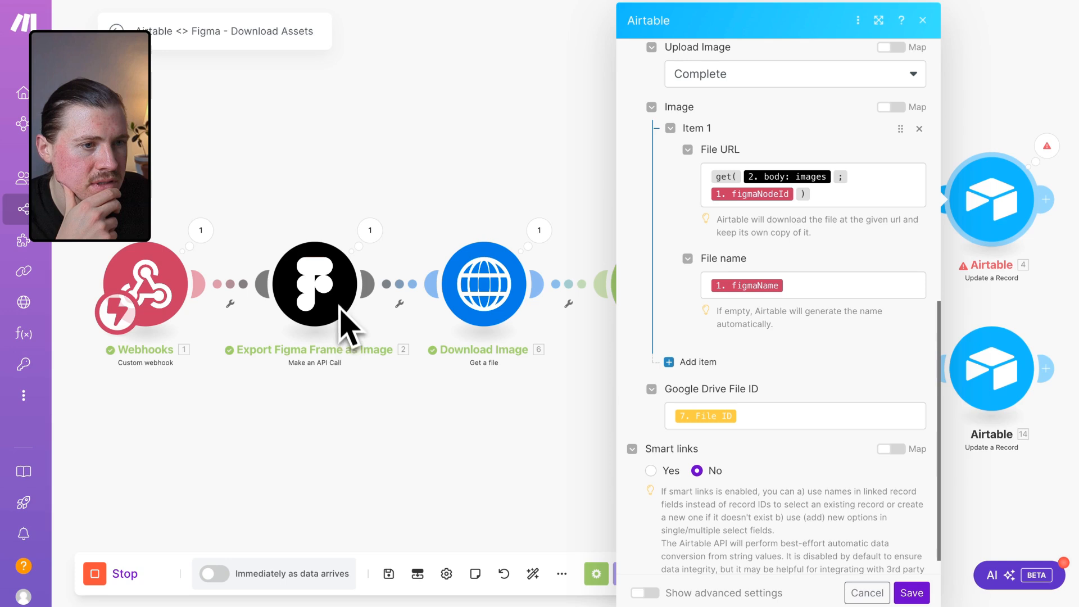
pyautogui.moveTo(334, 288); pyautogui.dragTo(442, 290)
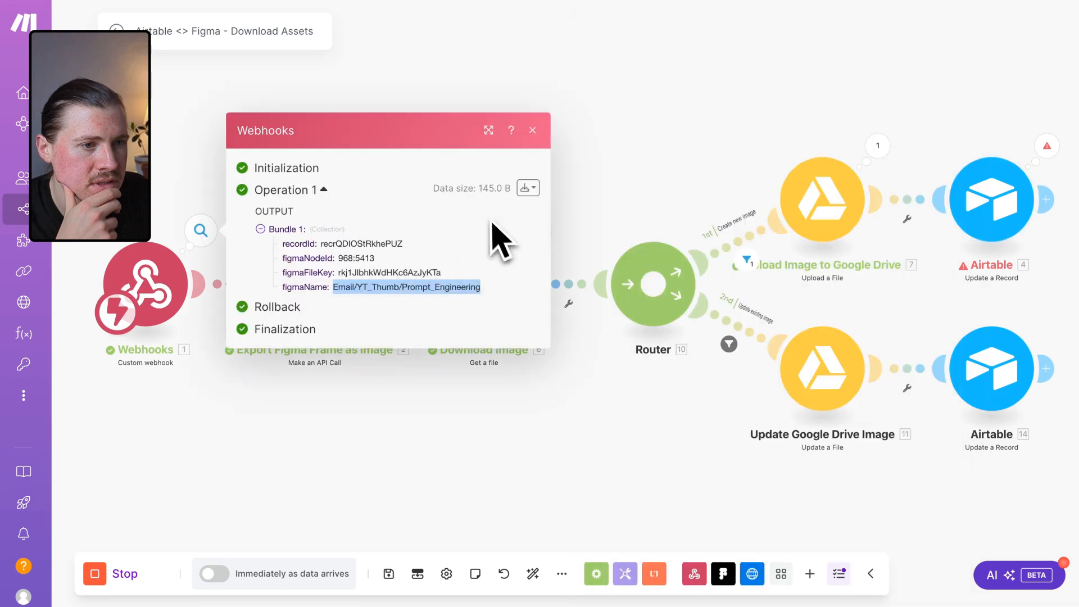
# Map the first Airtable module's image file name to the webhook's figmaNodeId and save the module.
pyautogui.click(1010, 197)
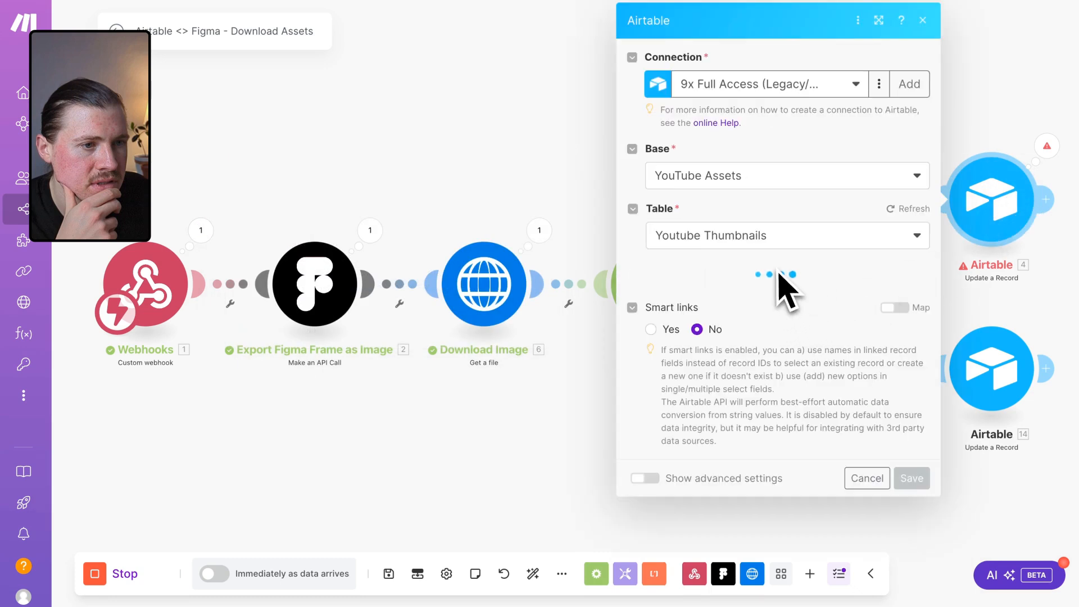
pyautogui.scroll(-6, 778, 405)
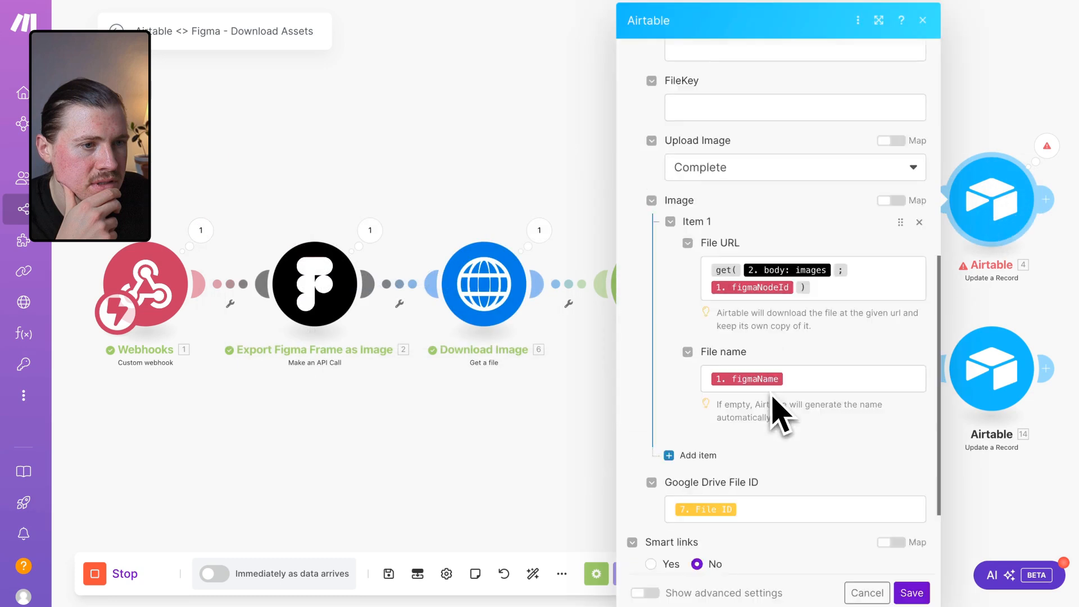
pyautogui.click(799, 292)
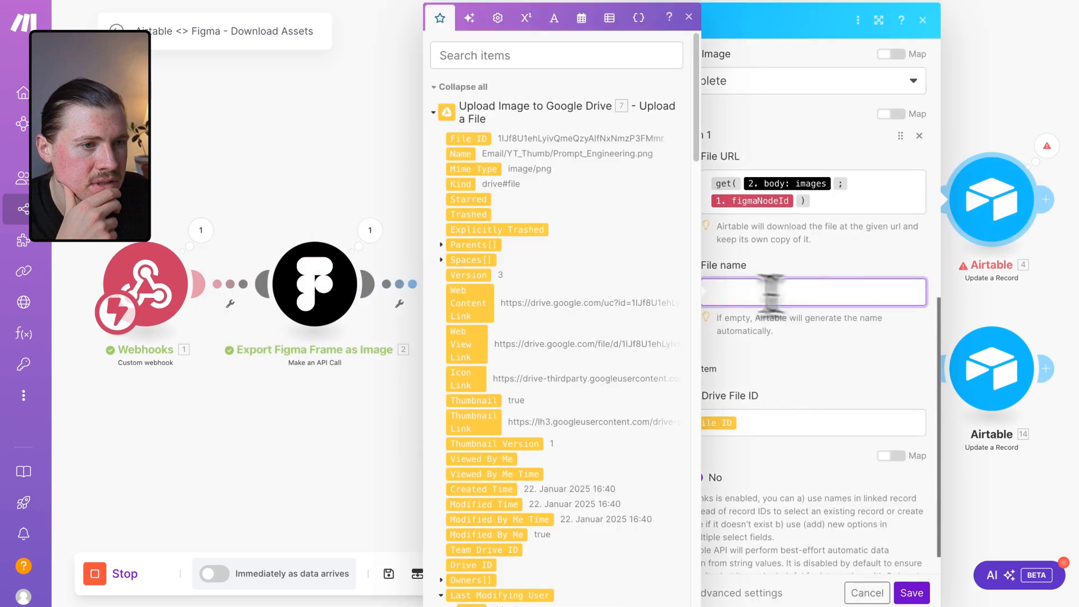
pyautogui.scroll(-15, 562, 253)
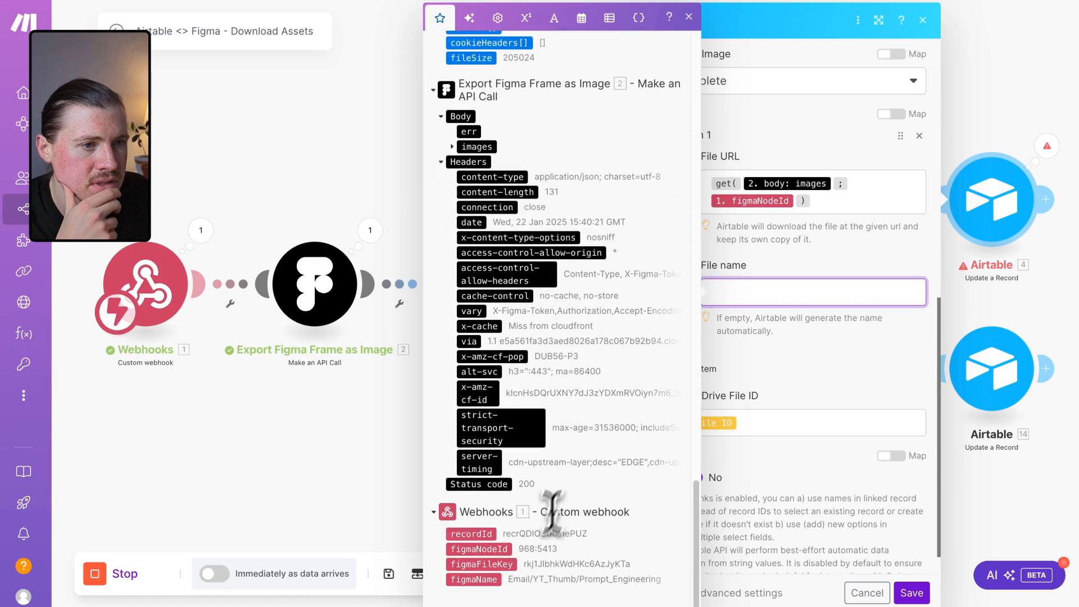
pyautogui.click(484, 548)
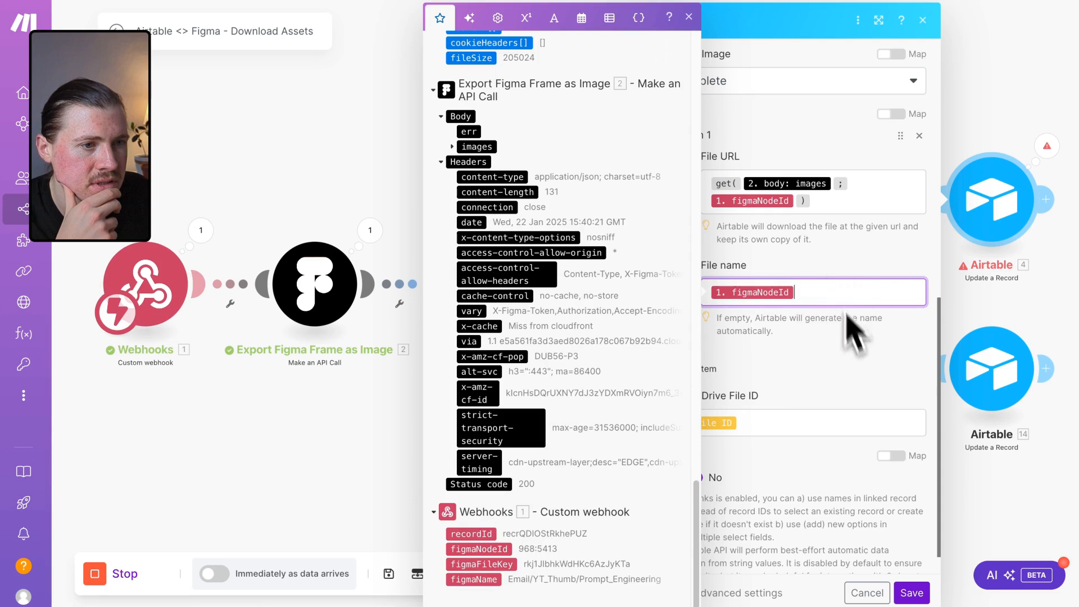
pyautogui.click(910, 592)
# Review the second Airtable update module's settings, save it, and save the scenario.
pyautogui.click(1005, 396)
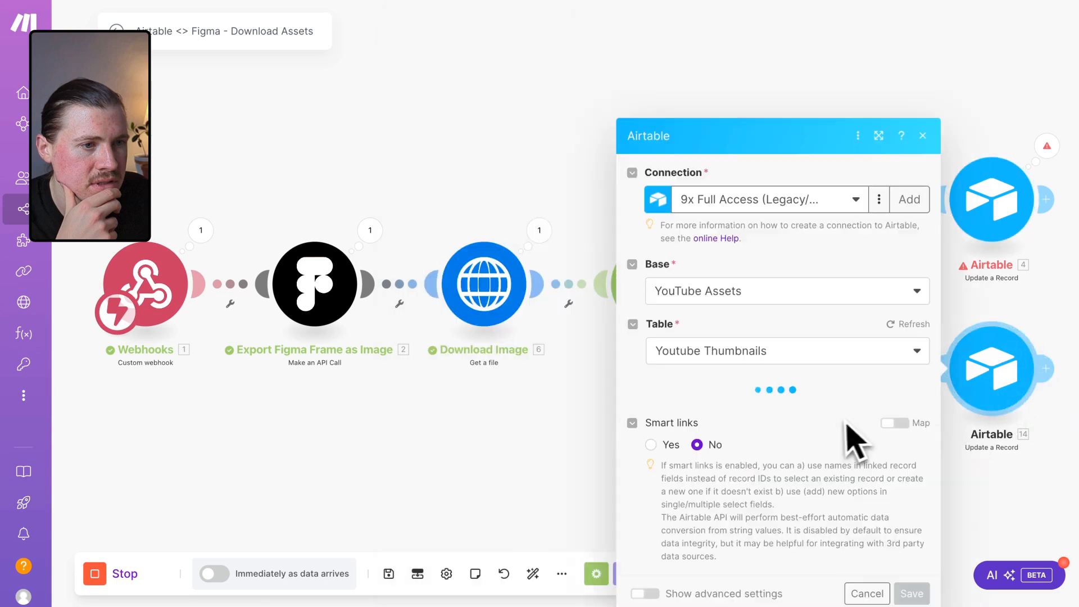
pyautogui.scroll(-5, 815, 441)
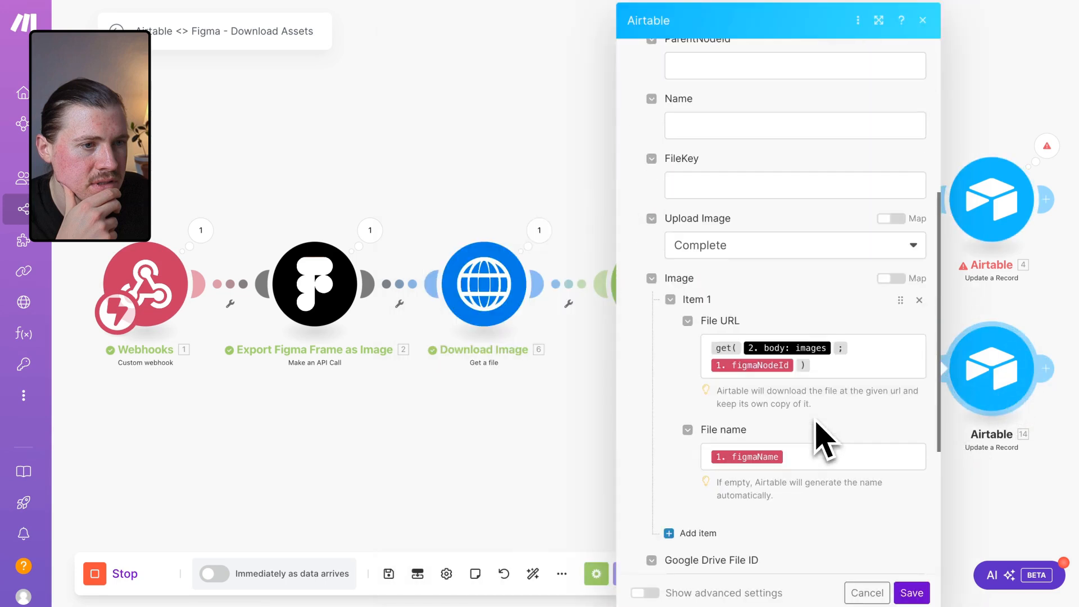
pyautogui.click(910, 592)
pyautogui.click(388, 574)
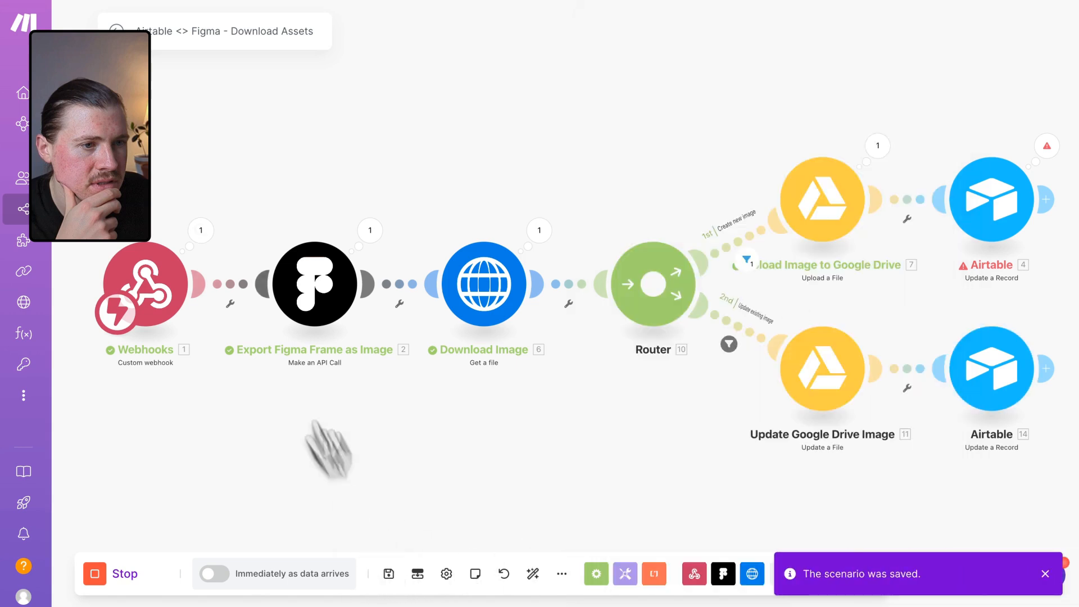
# Activate the scenario and choose to process the old data waiting in the webhook queue.
pyautogui.click(116, 29)
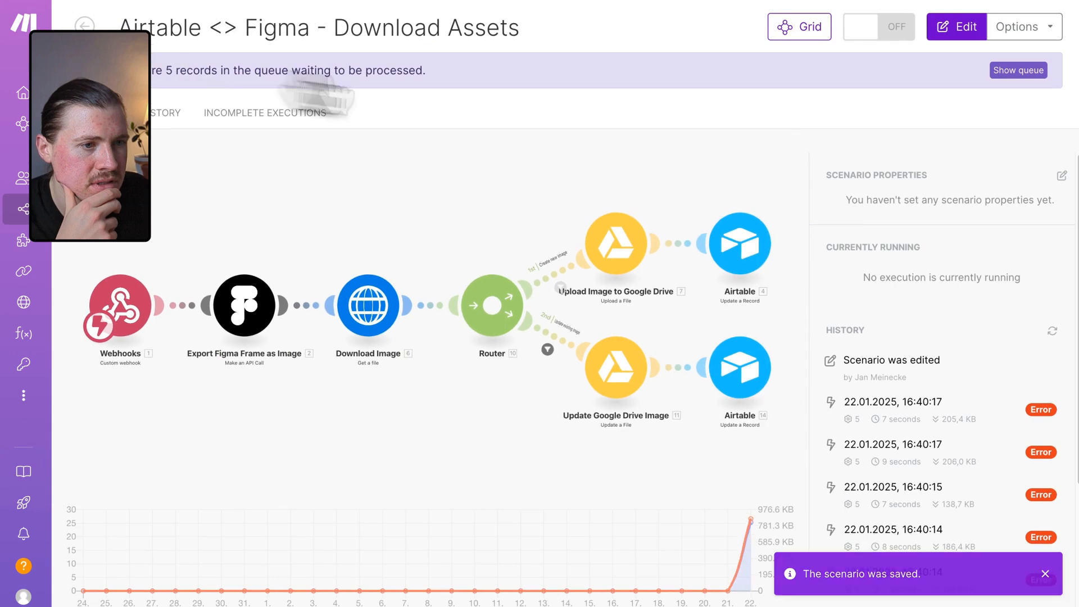
pyautogui.click(895, 32)
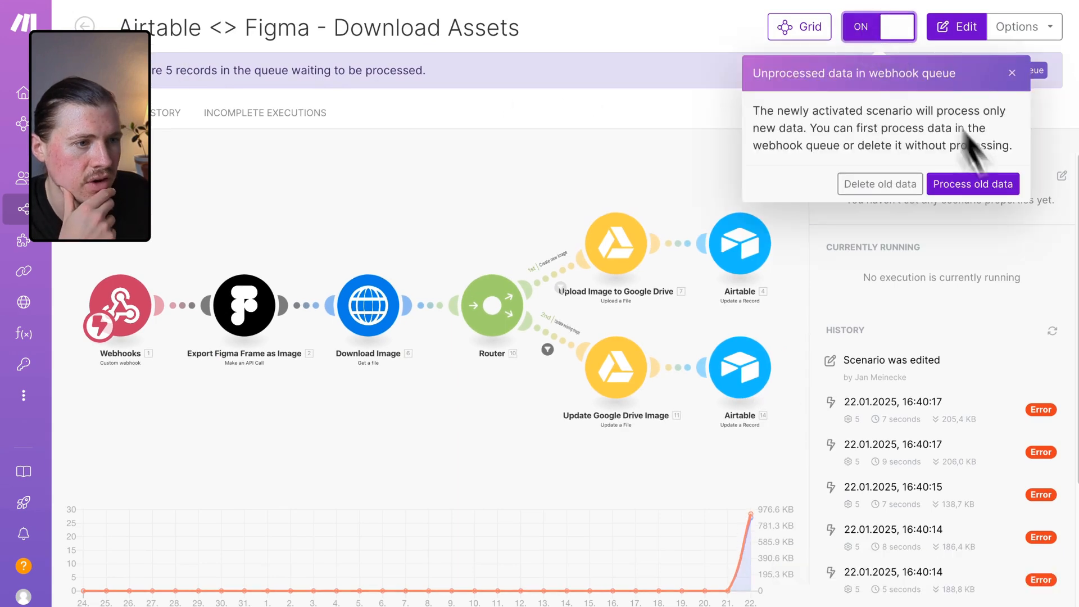
pyautogui.click(973, 186)
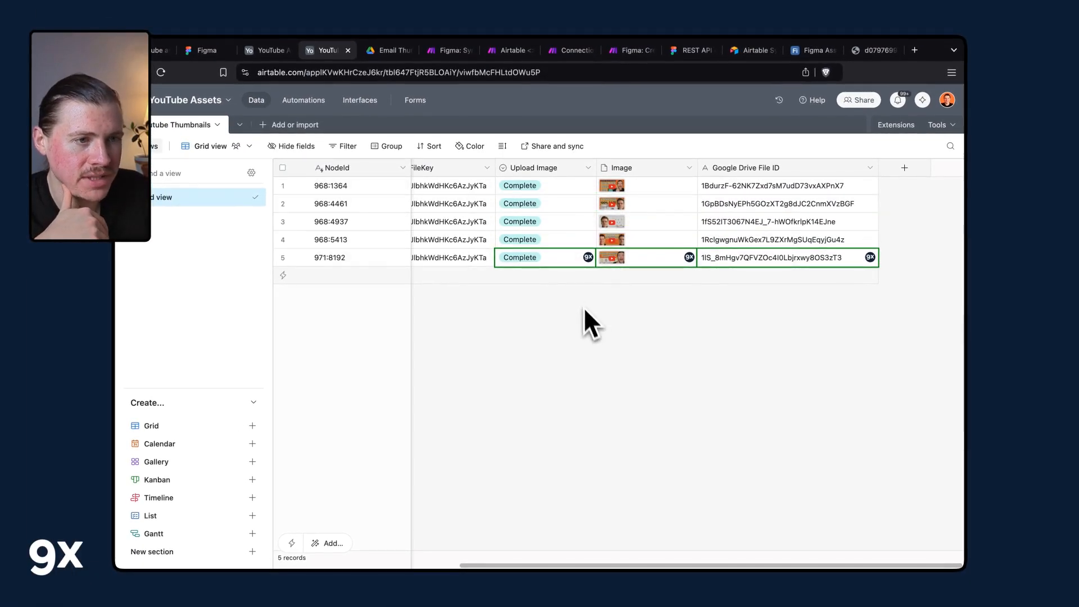
# Examine the image attachments and Google Drive File IDs in the YouTube Thumbnails records.
pyautogui.click(651, 189)
pyautogui.click(690, 186)
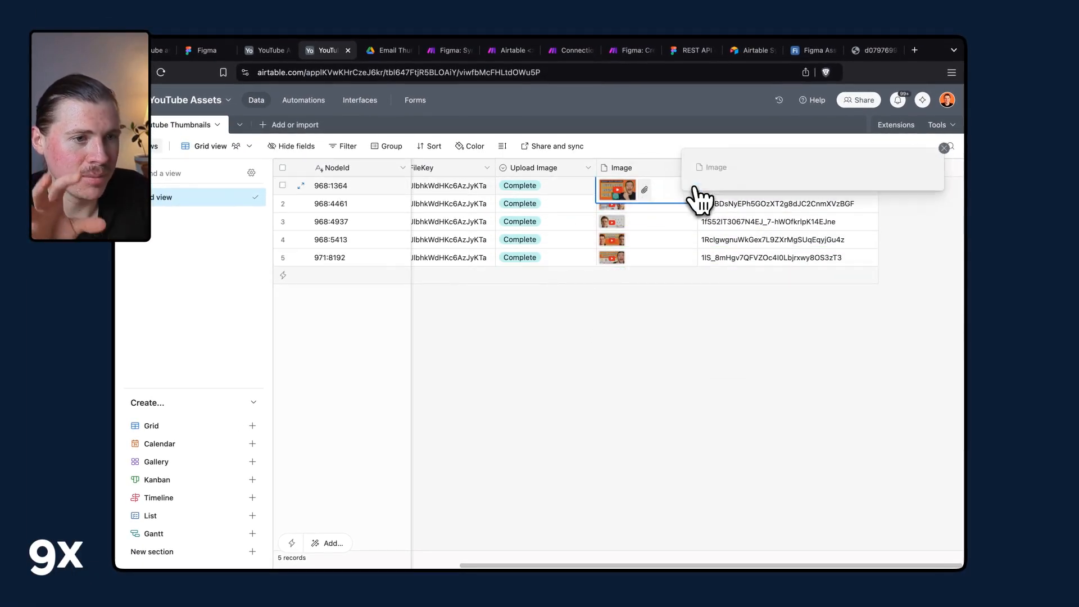
pyautogui.click(774, 220)
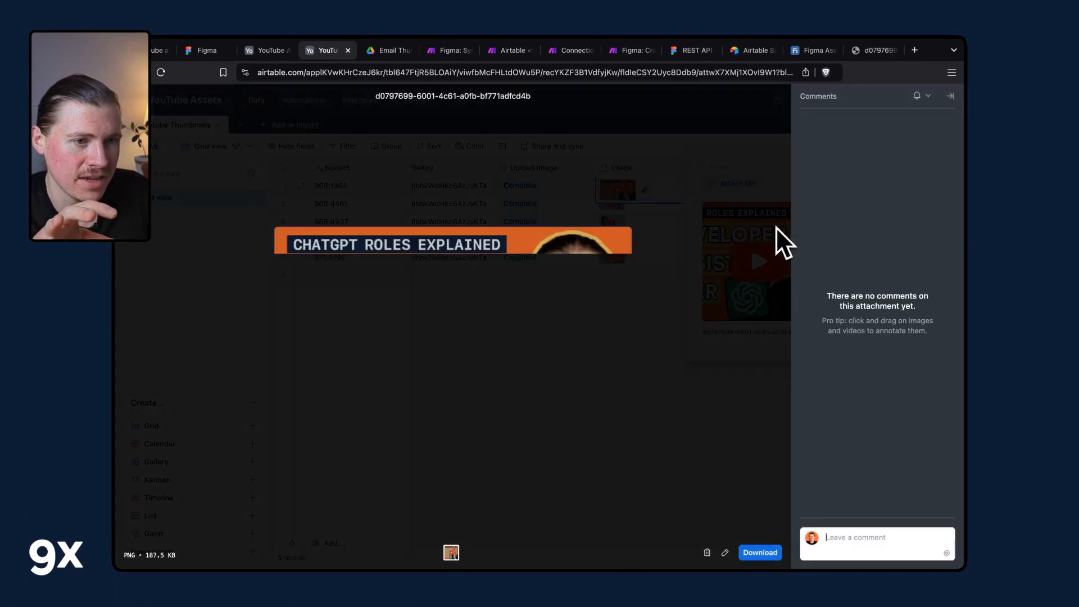
pyautogui.press('Escape')
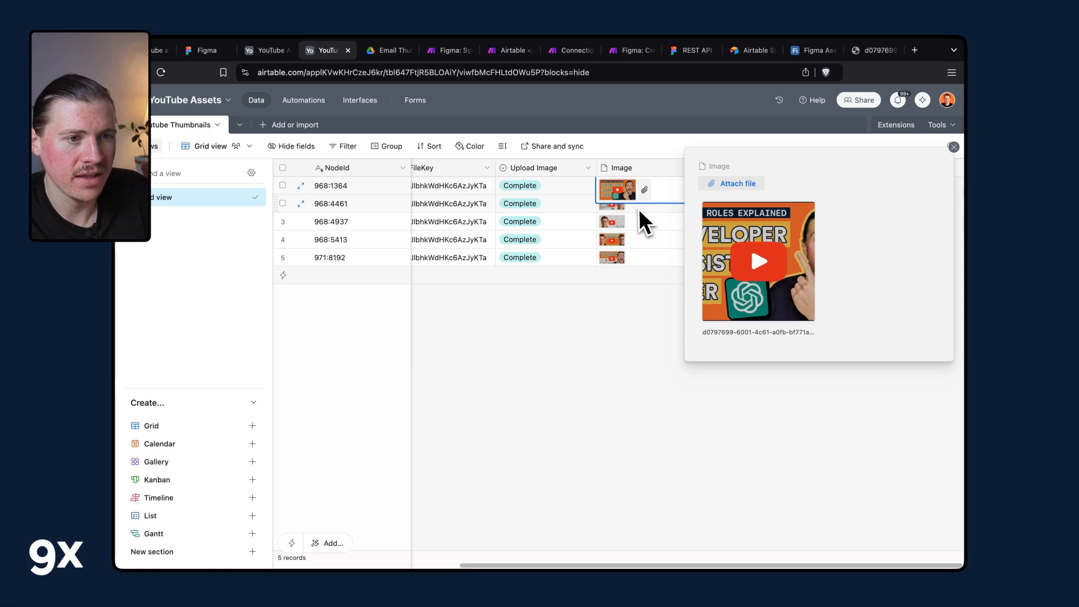
pyautogui.click(632, 206)
pyautogui.click(625, 208)
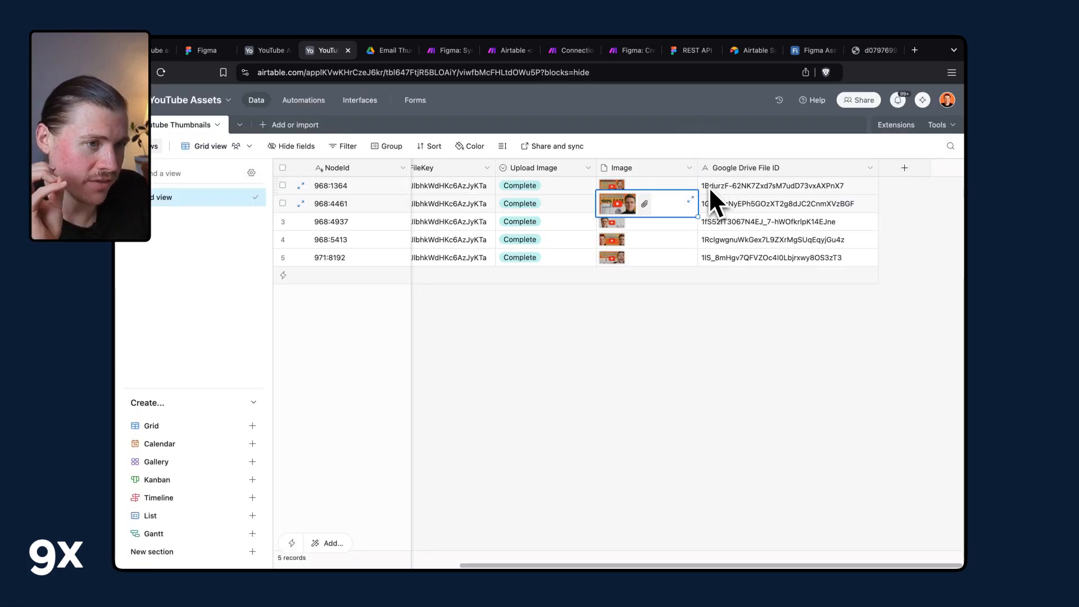
pyautogui.click(709, 187)
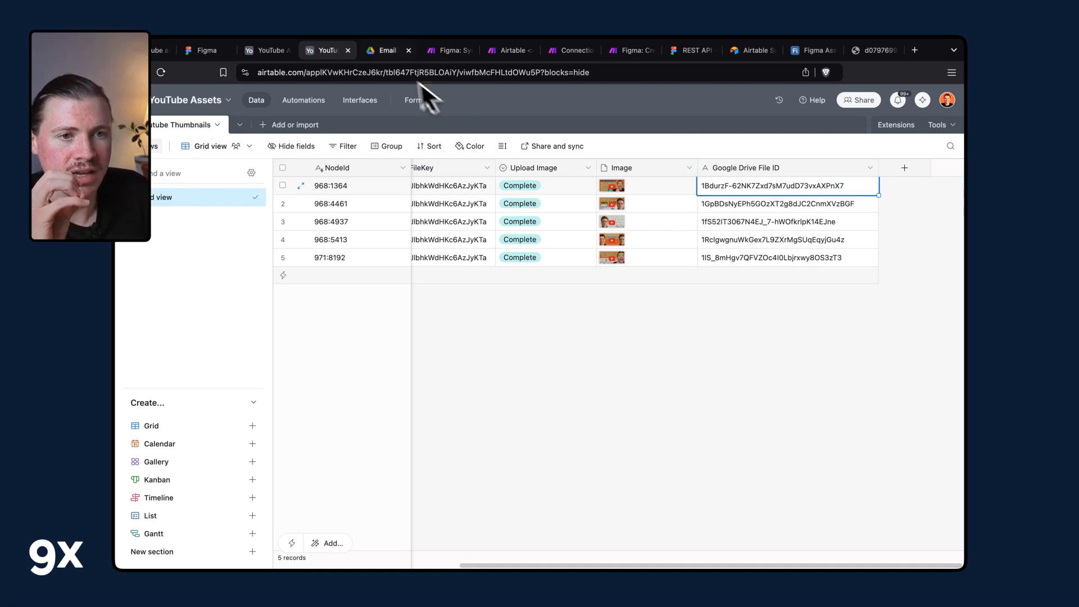
# Switch to the Google Drive Email Thumbnails folder and display the files as a grid.
pyautogui.click(382, 54)
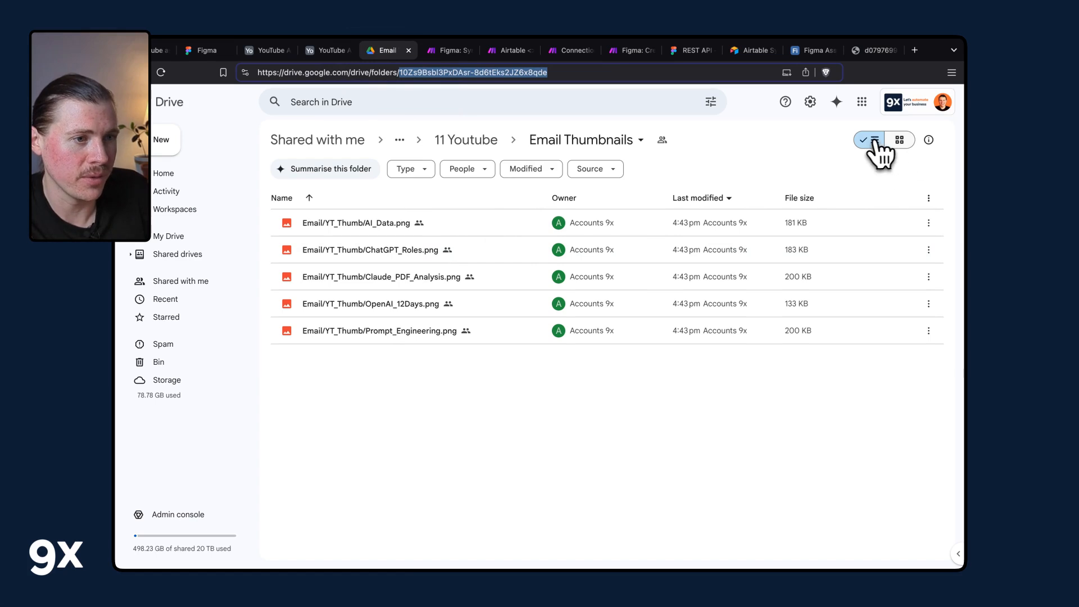
pyautogui.click(899, 141)
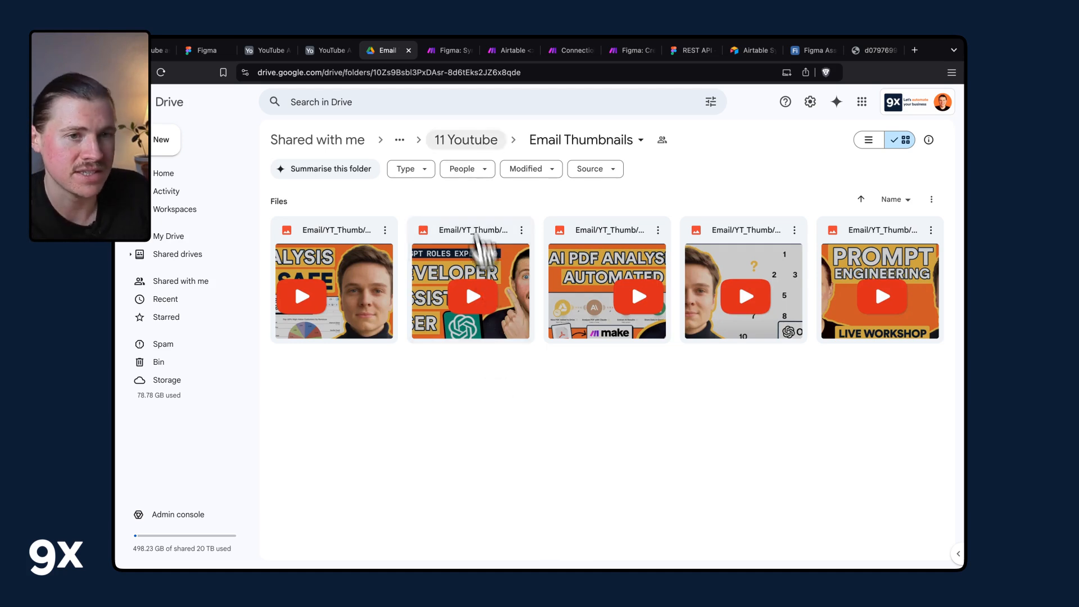
# Switch back to the Figma design file via the Make and Airtable tabs.
pyautogui.click(505, 52)
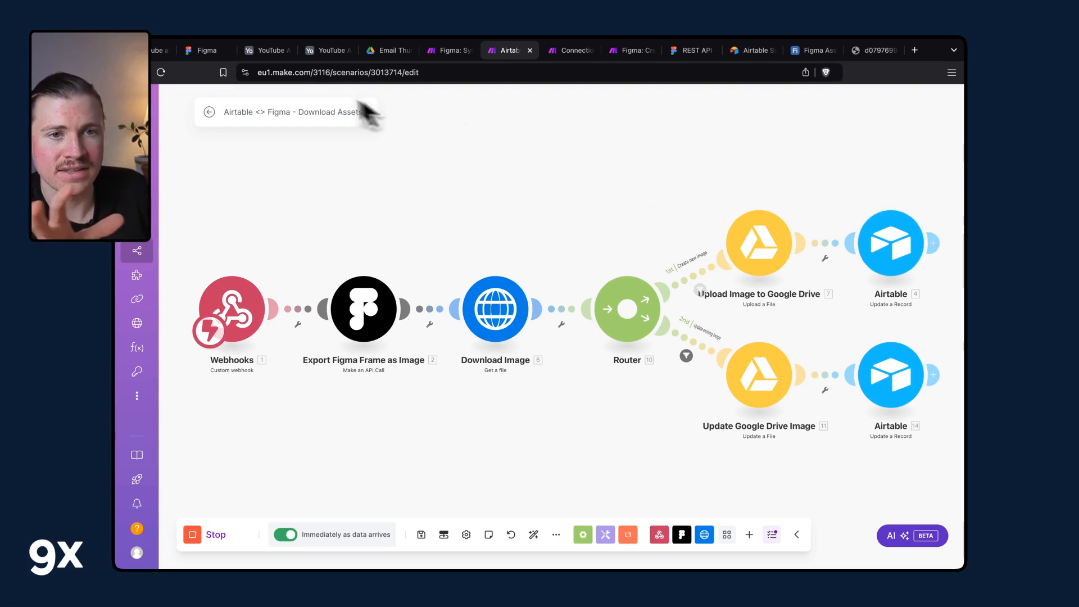
pyautogui.click(258, 54)
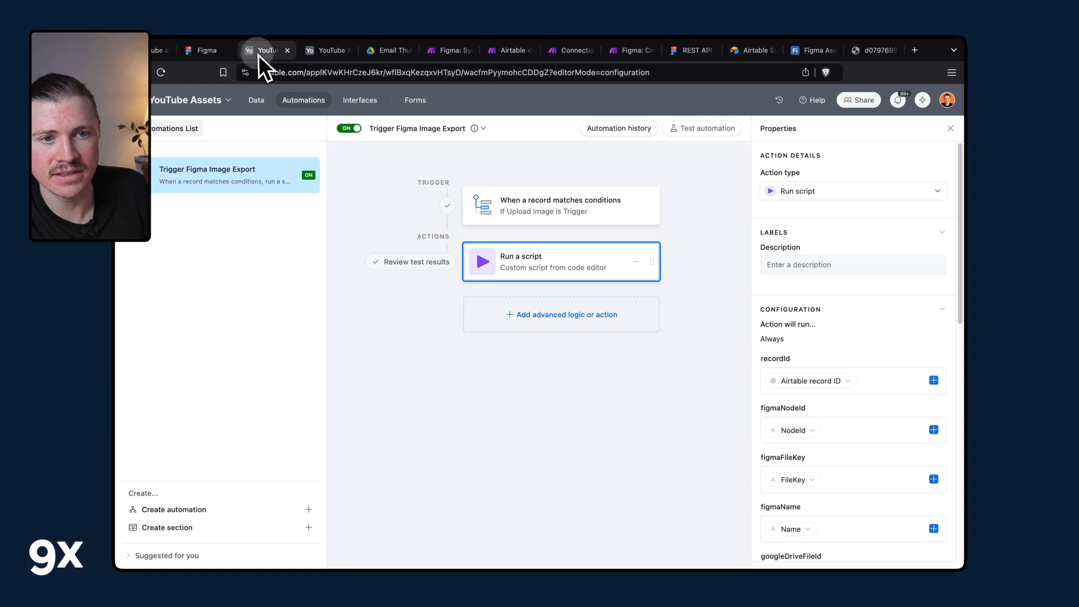
pyautogui.click(175, 52)
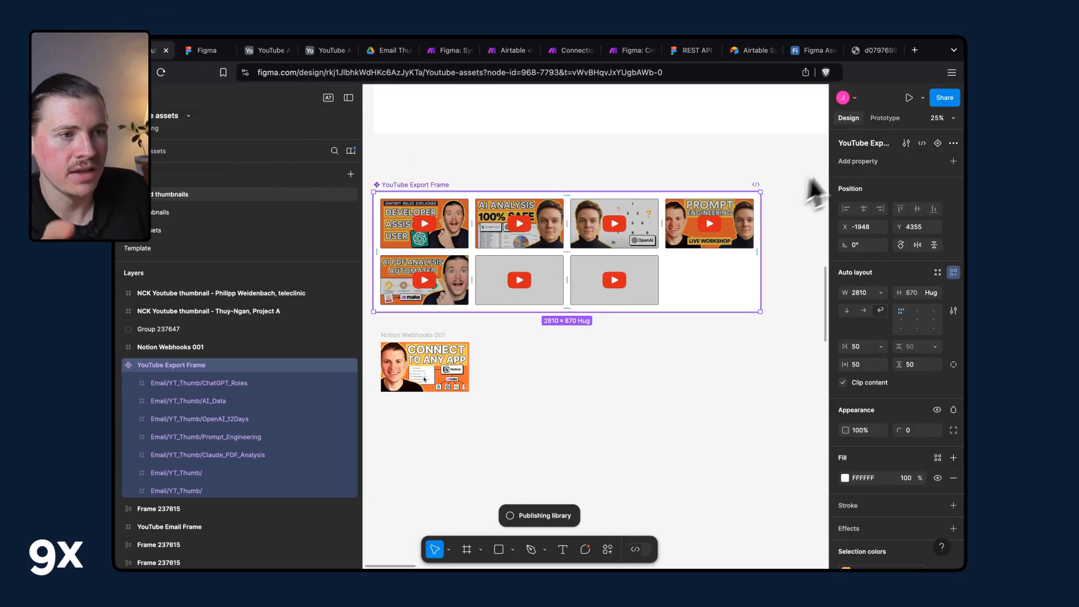